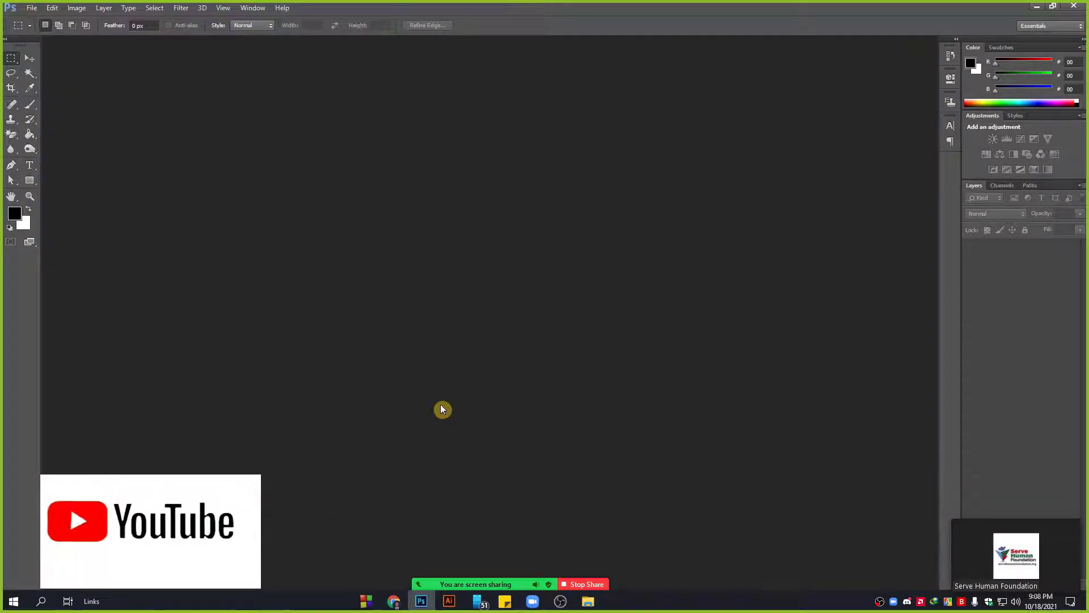
# Bring the Chrome browser with the YouTube video in front of the Photoshop workspace.
pyautogui.moveTo(458, 583)
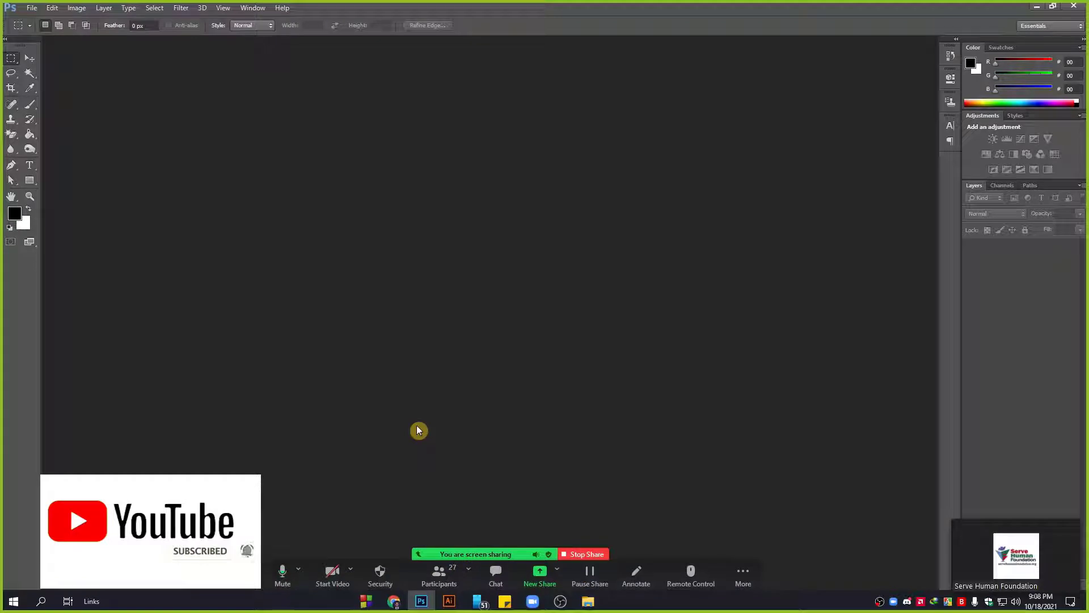
pyautogui.click(560, 602)
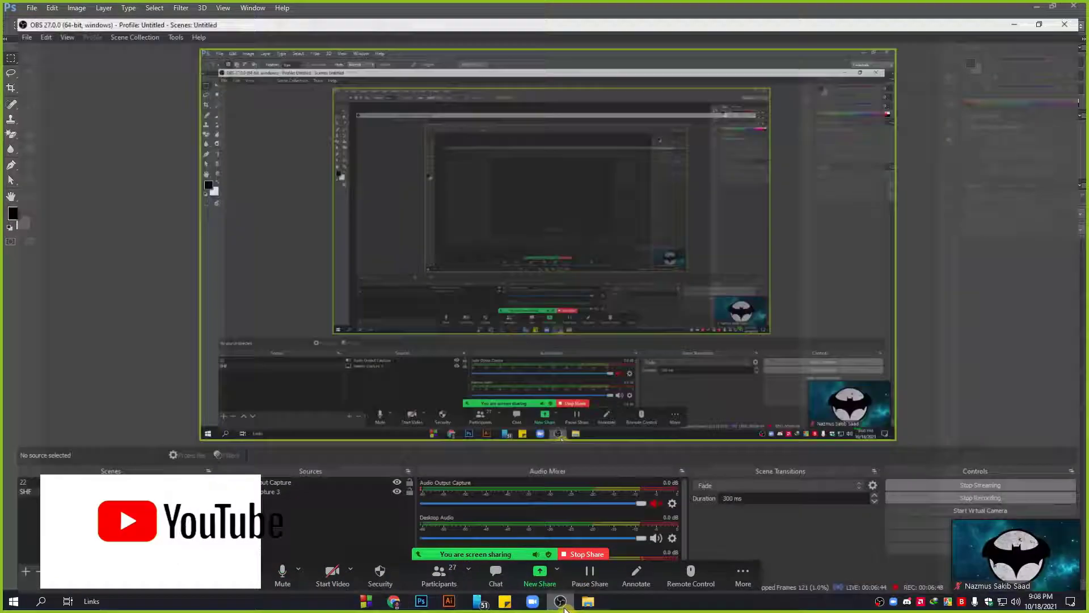
pyautogui.click(560, 603)
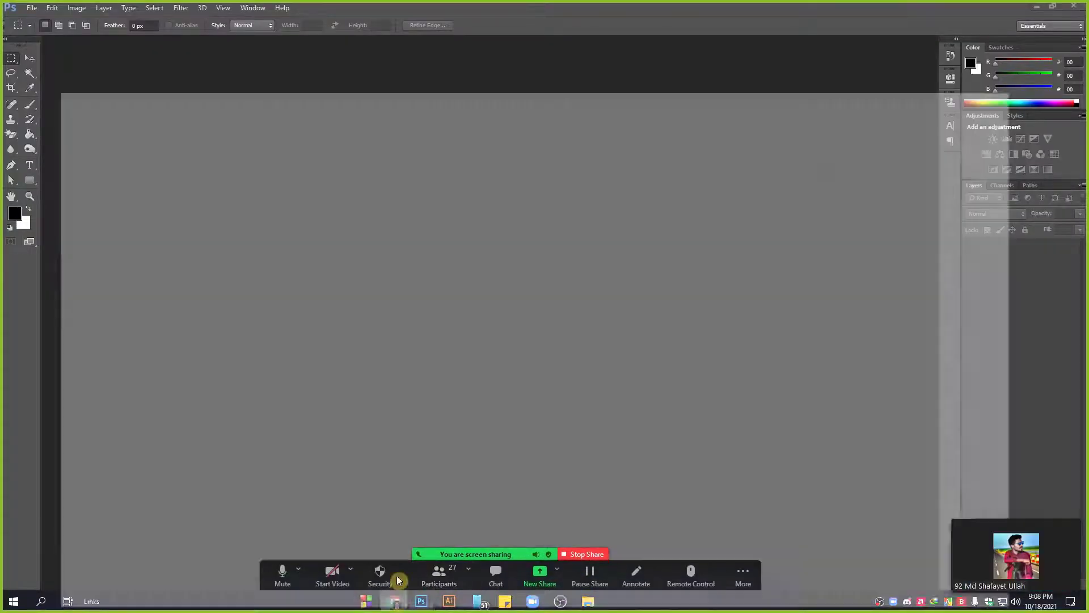
pyautogui.click(393, 601)
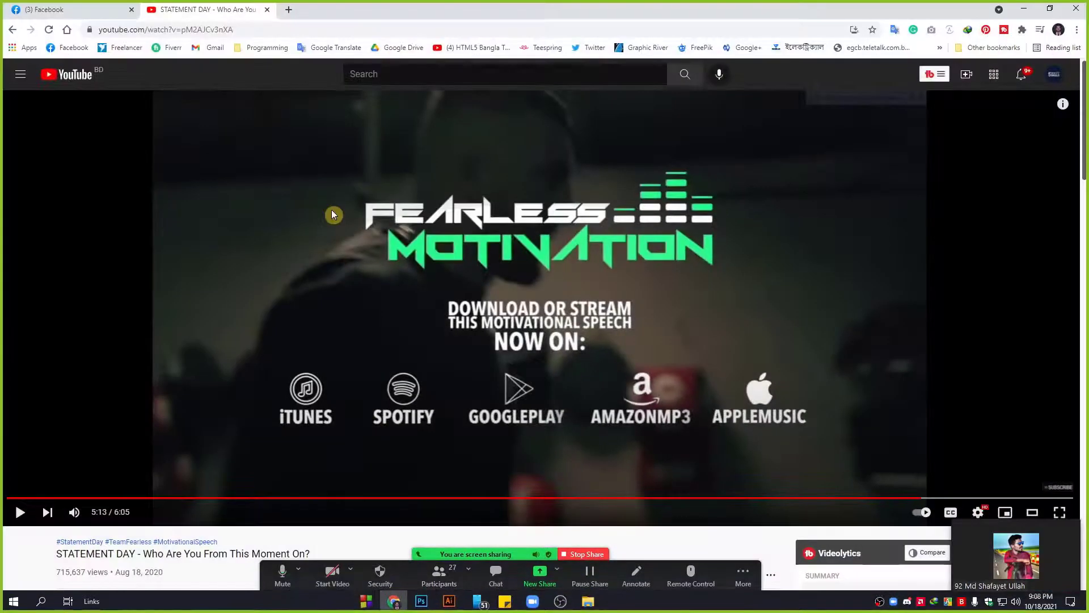
# Search for 'pixels' from the Chrome address bar to reach the Pexels site.
pyautogui.click(263, 26)
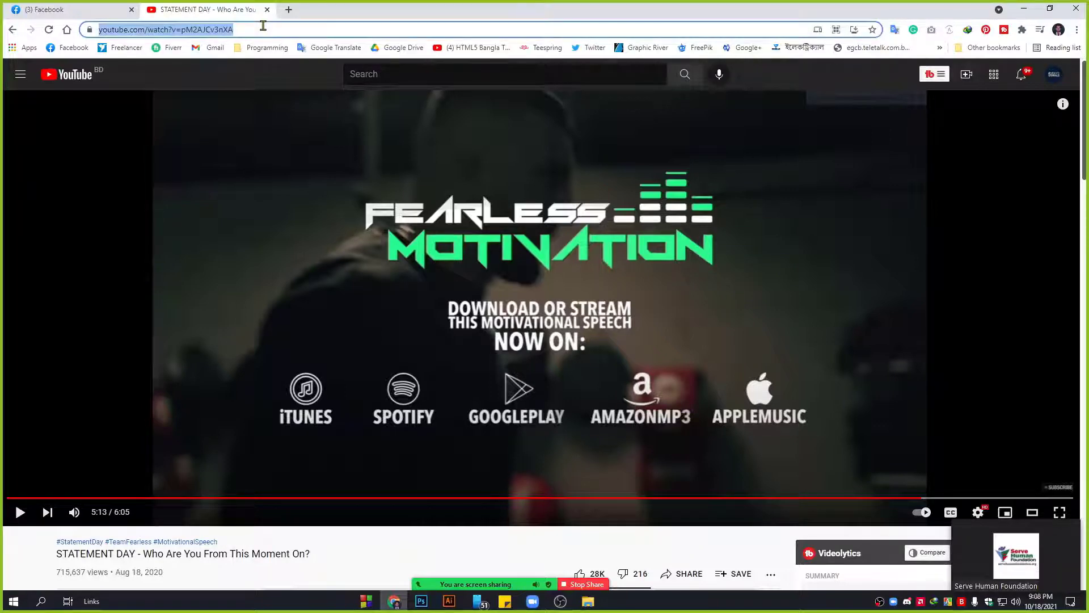
pyautogui.write('pis')
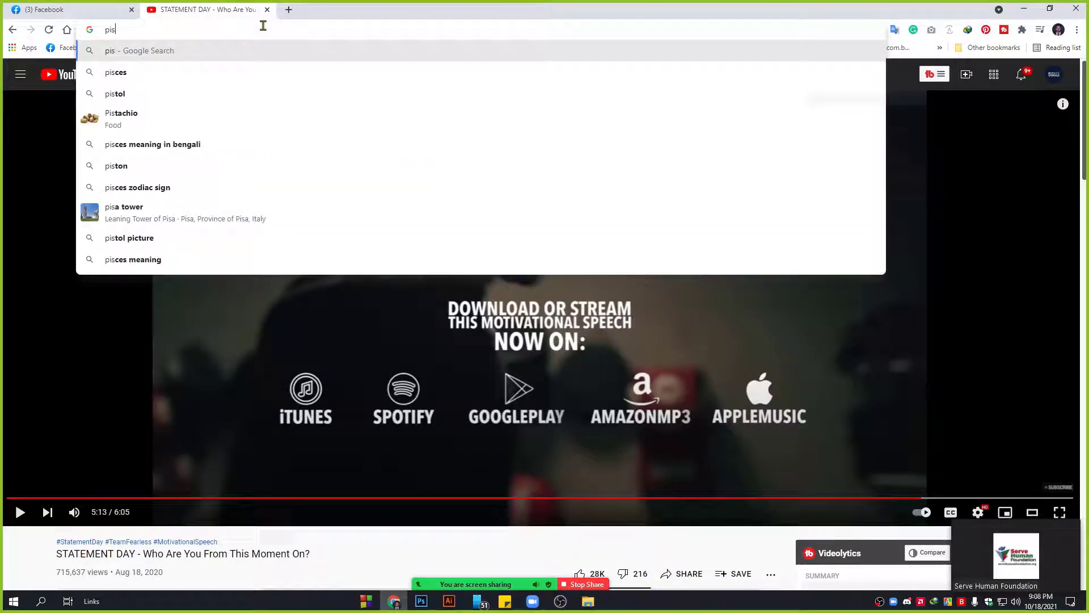
pyautogui.press('BackSpace')
pyautogui.write('xle')
pyautogui.press('Down')
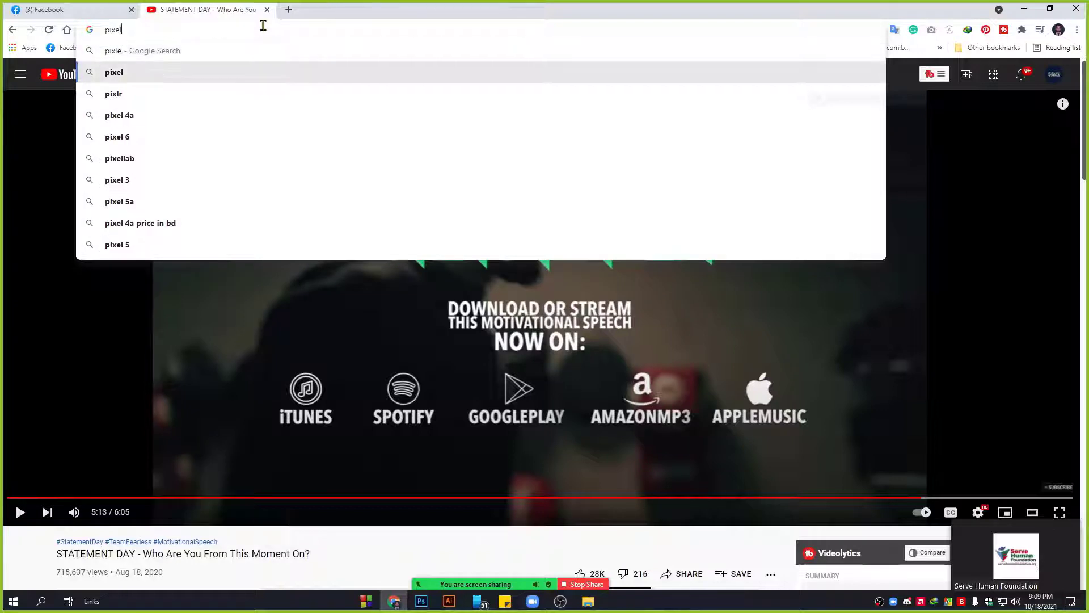
pyautogui.write('s')
pyautogui.press('Return')
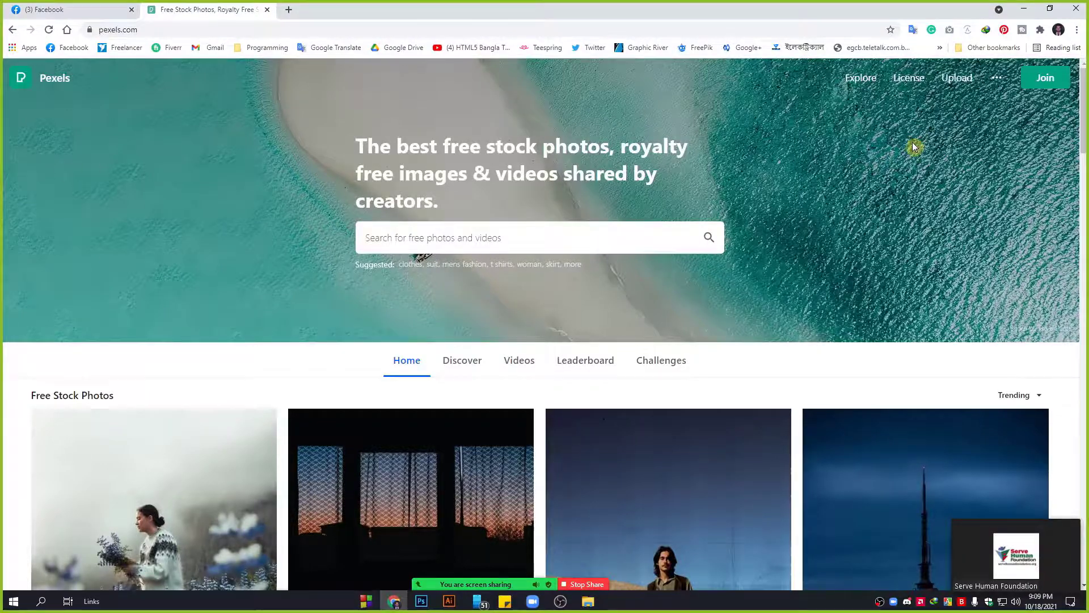
# Open the Pexels License page in a background tab, then open the desert cowboy photo's details.
pyautogui.scroll(-10, 708, 270)
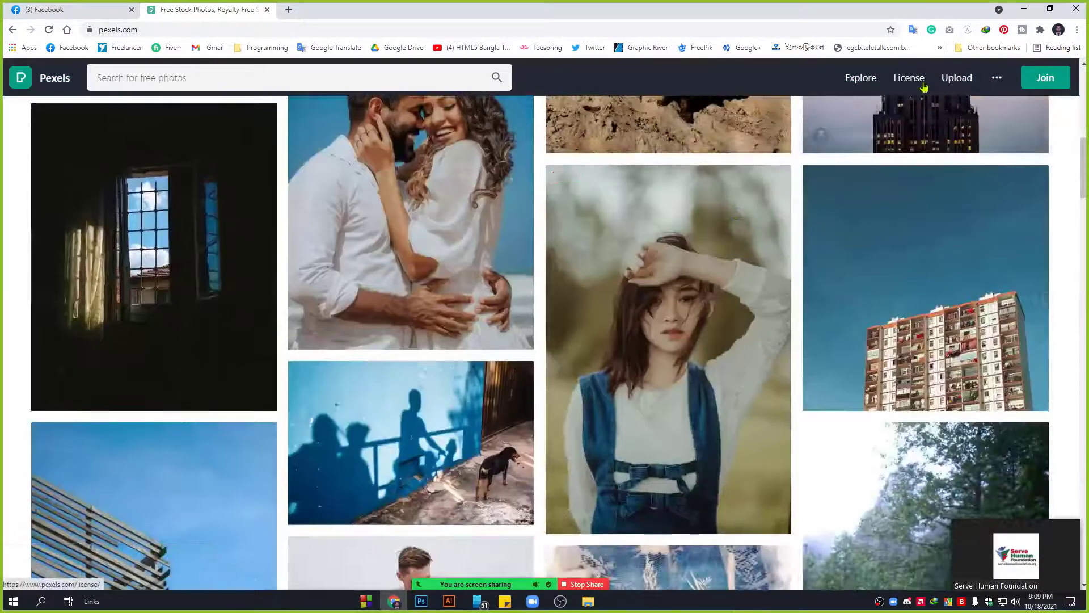
pyautogui.middleClick(908, 77)
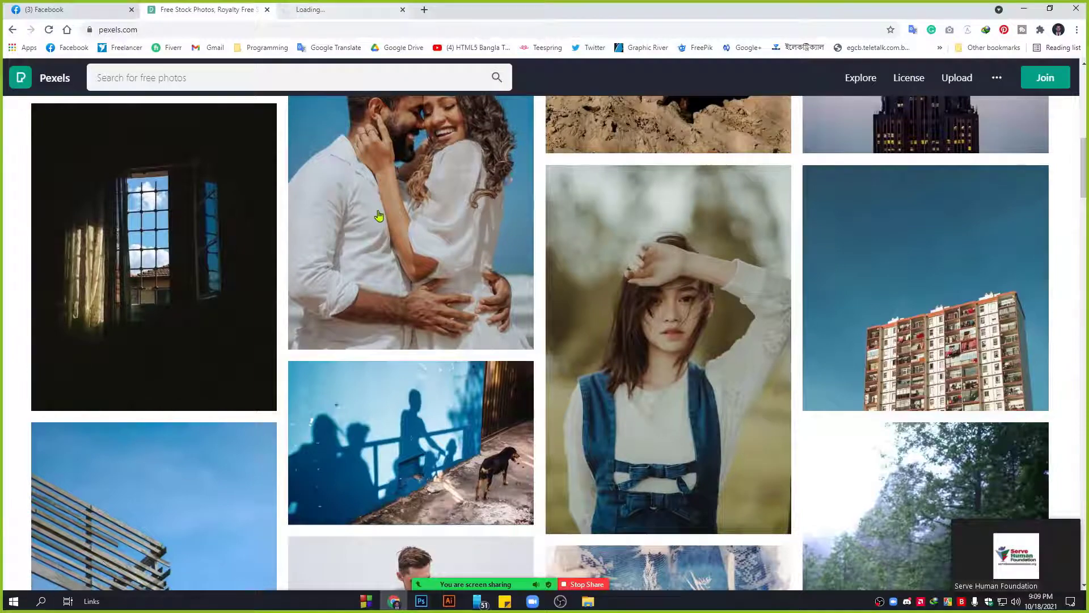
pyautogui.scroll(10, 428, 291)
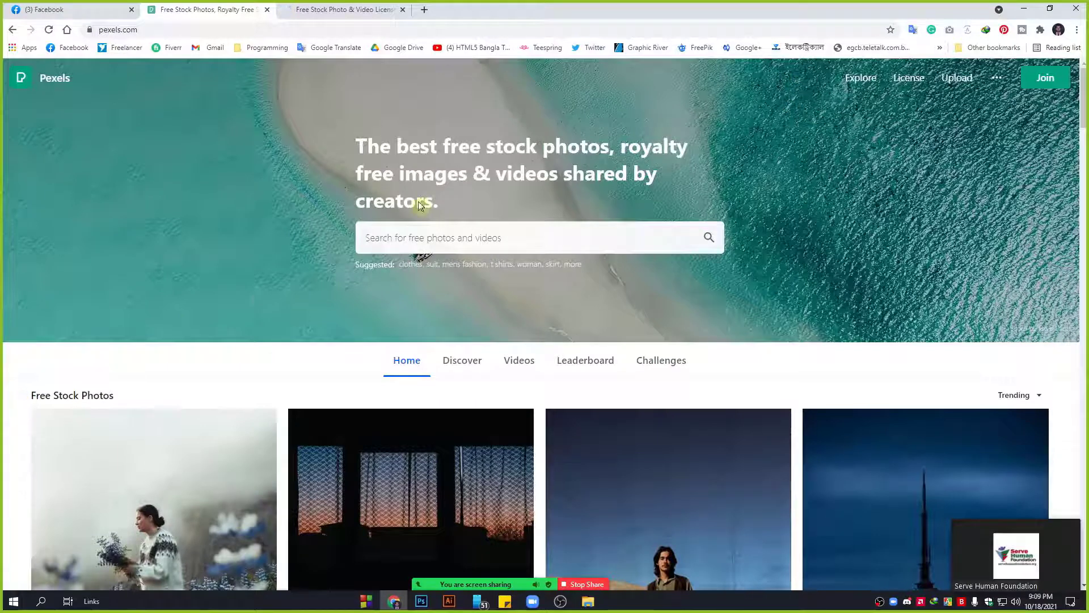
pyautogui.scroll(-2, 31, 398)
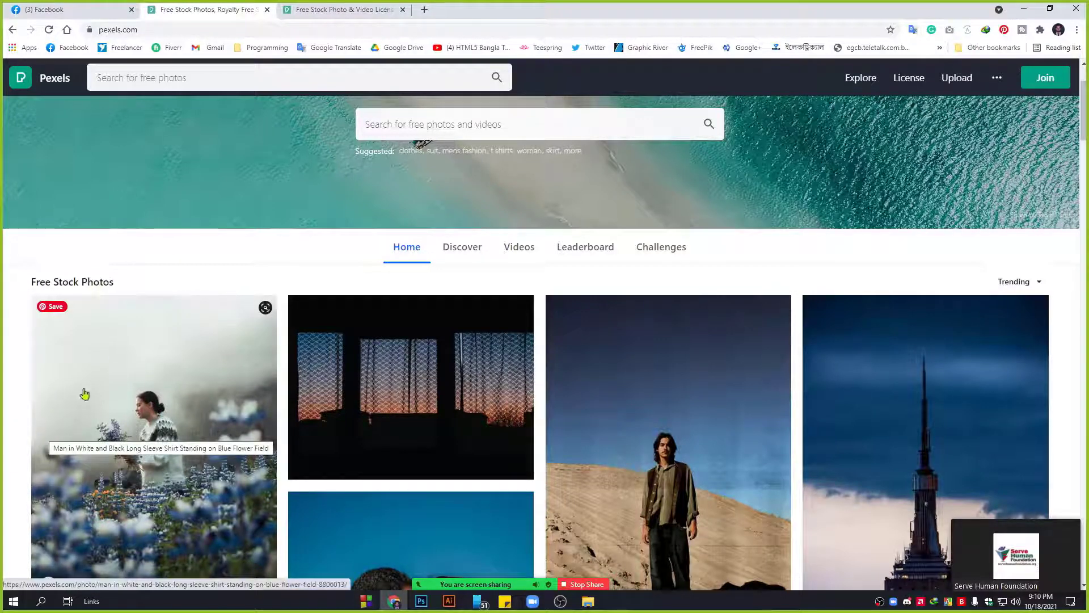
pyautogui.click(692, 407)
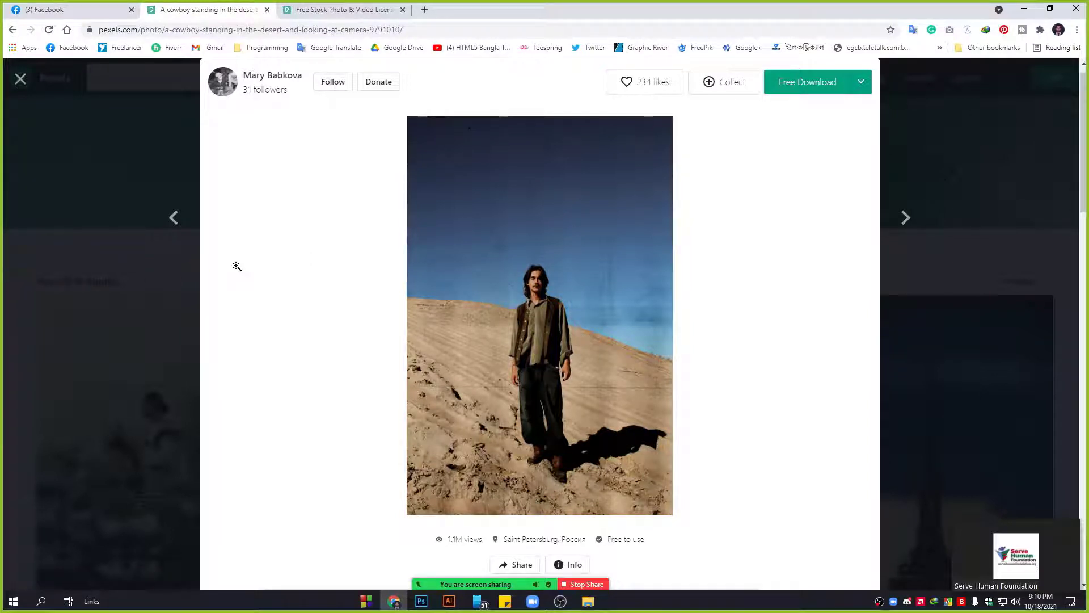
pyautogui.click(20, 79)
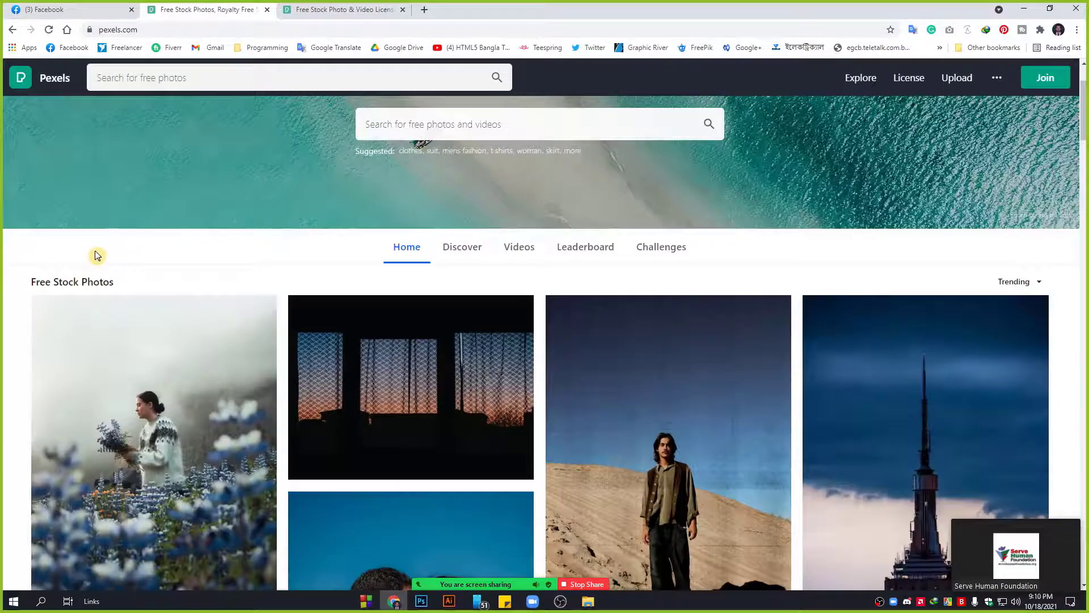
pyautogui.scroll(2, 97, 256)
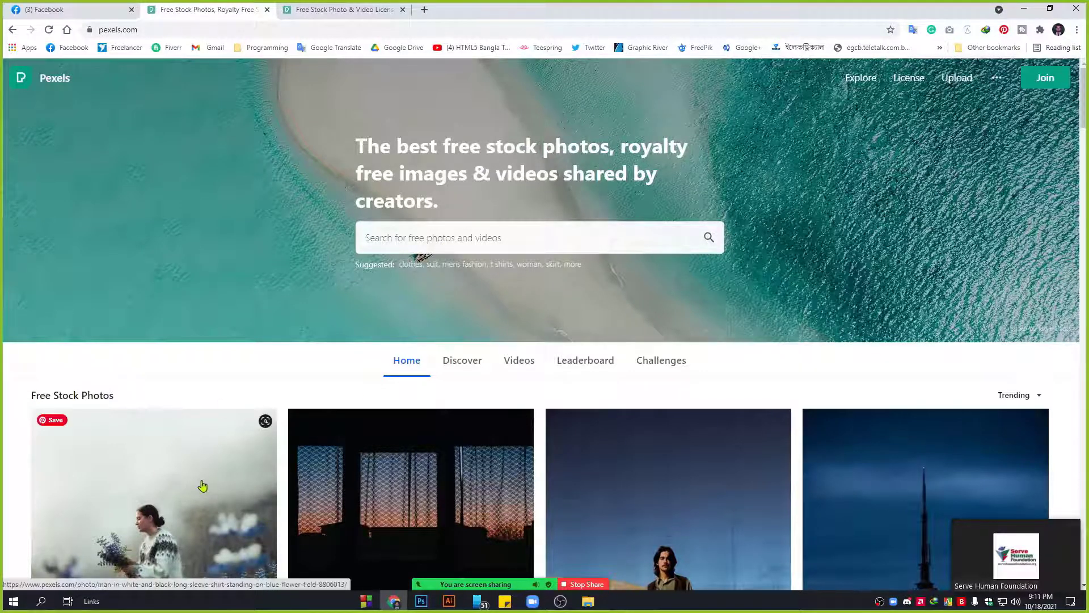
pyautogui.scroll(-2, 201, 485)
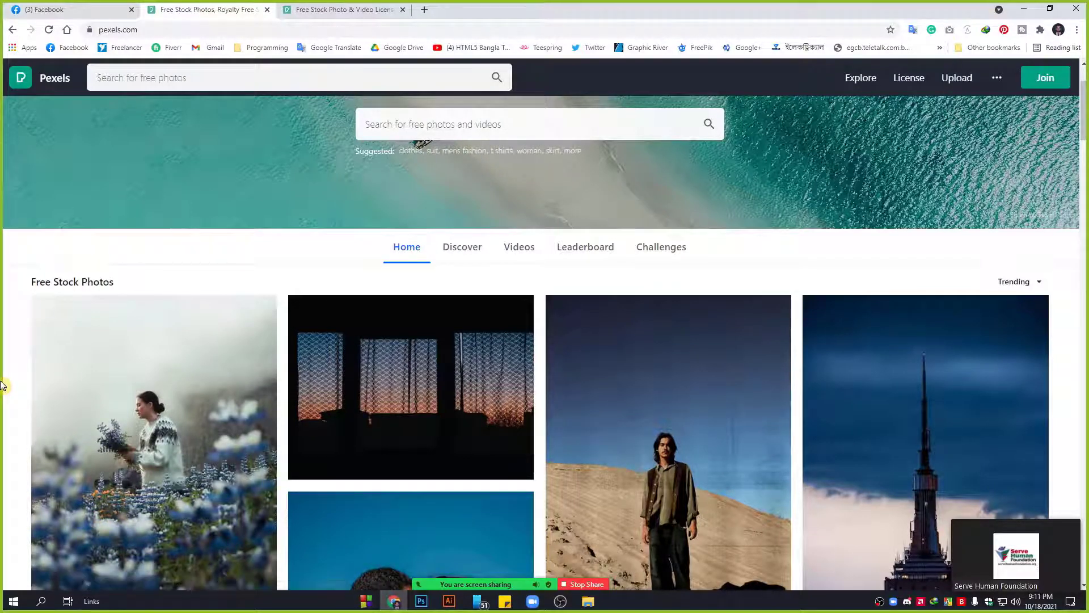
pyautogui.scroll(-2, 839, 426)
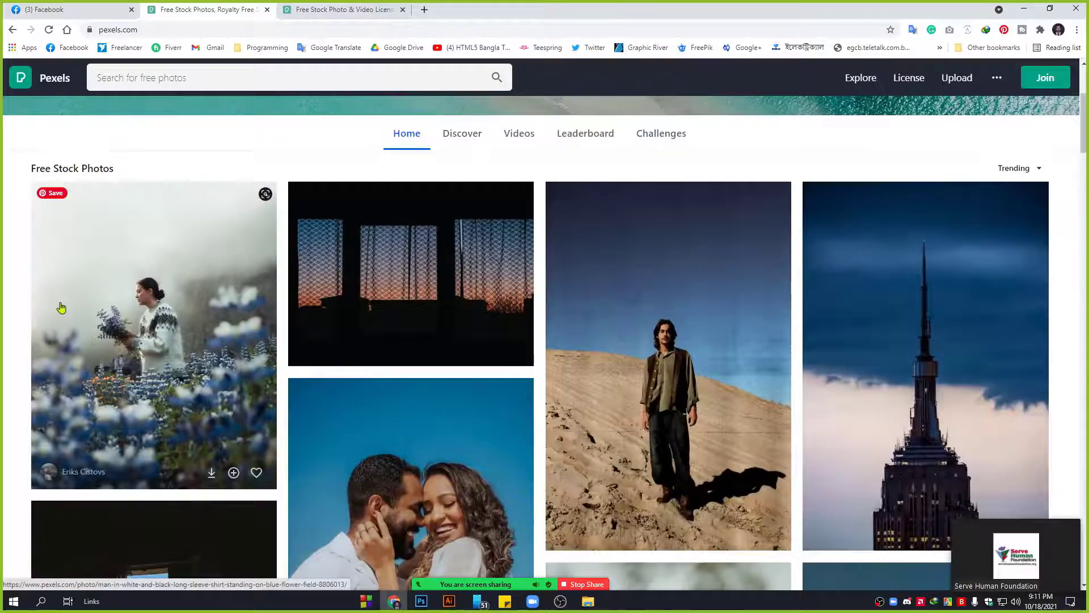
pyautogui.scroll(4, 34, 312)
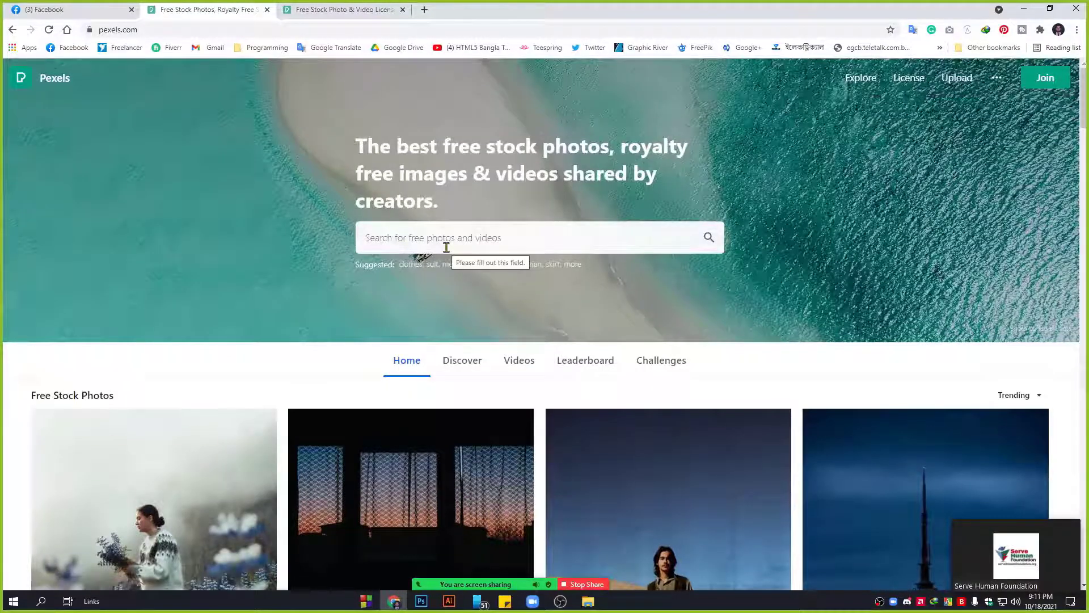
# On the License tab, highlight the all-photos-are-free line and the three allowed uses.
pyautogui.click(349, 9)
pyautogui.scroll(-3, 460, 327)
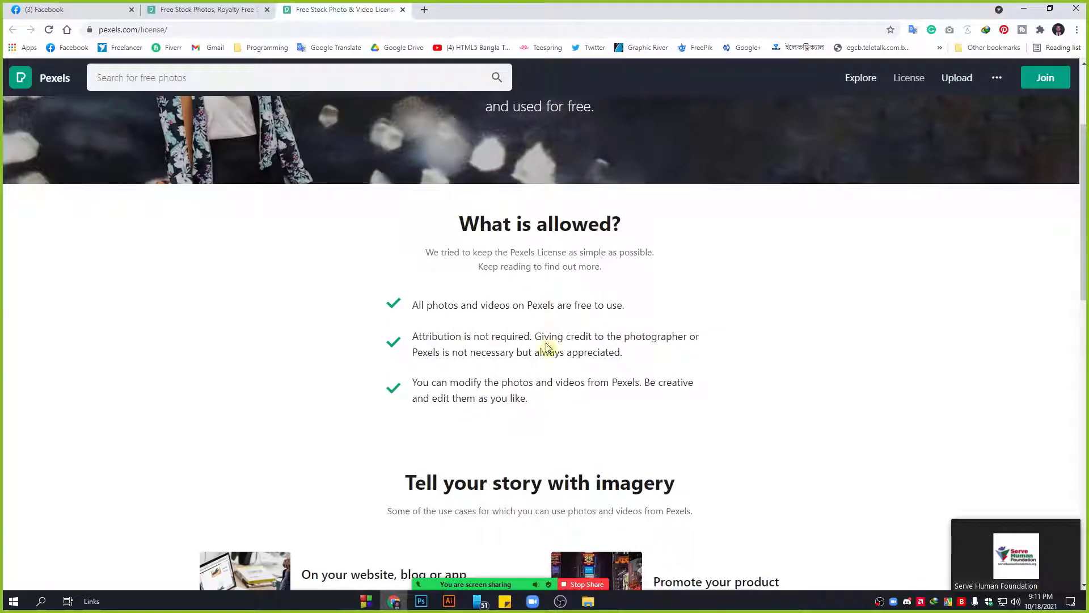
pyautogui.moveTo(634, 306); pyautogui.dragTo(399, 309)
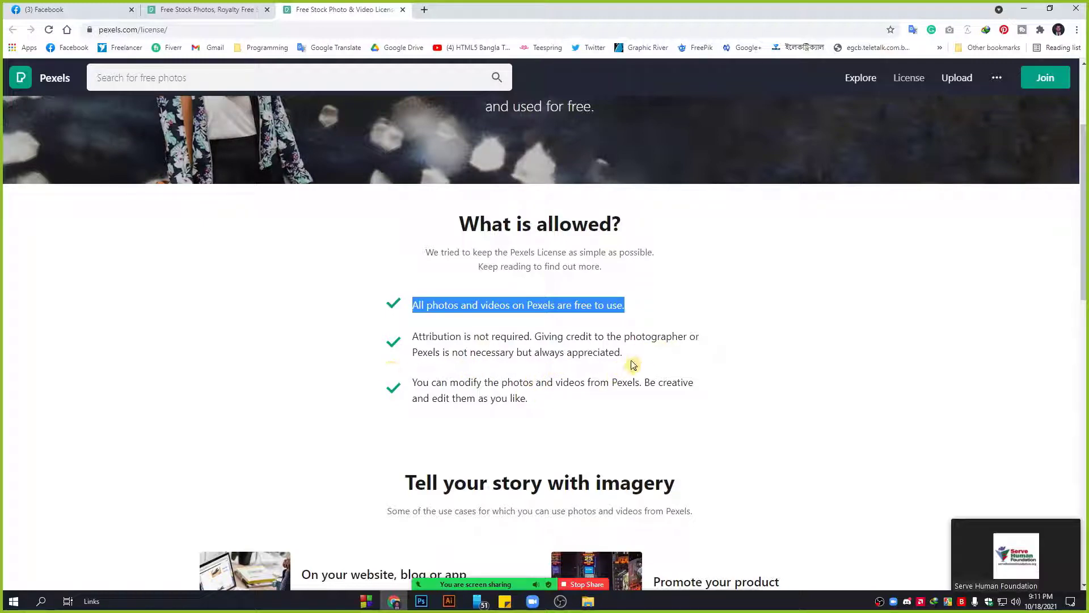
pyautogui.scroll(-3, 539, 413)
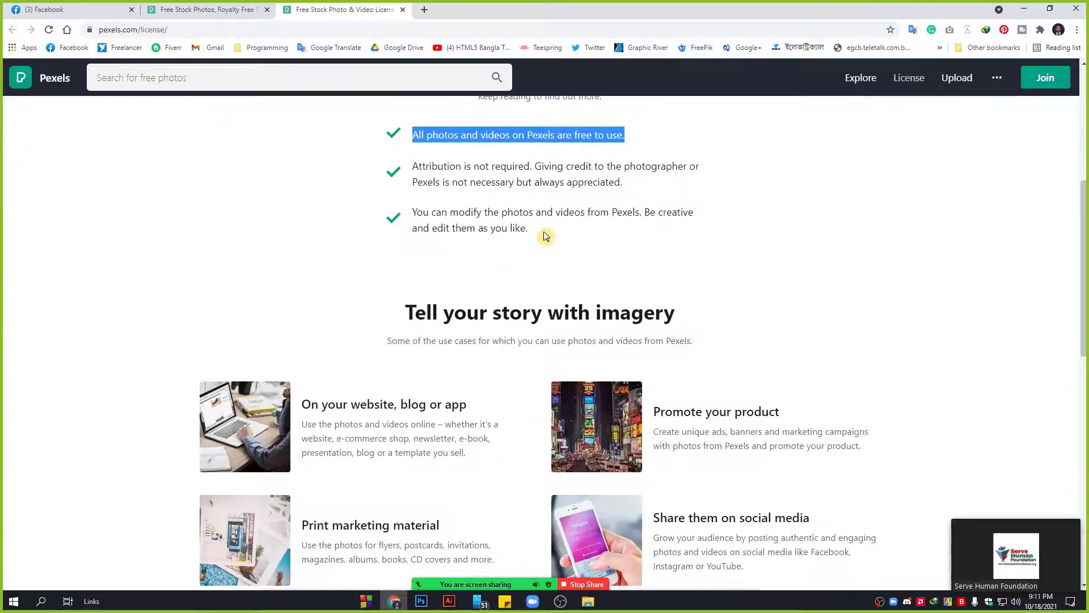
pyautogui.moveTo(545, 235); pyautogui.dragTo(369, 136)
pyautogui.scroll(-10, 489, 355)
pyautogui.scroll(3, 489, 355)
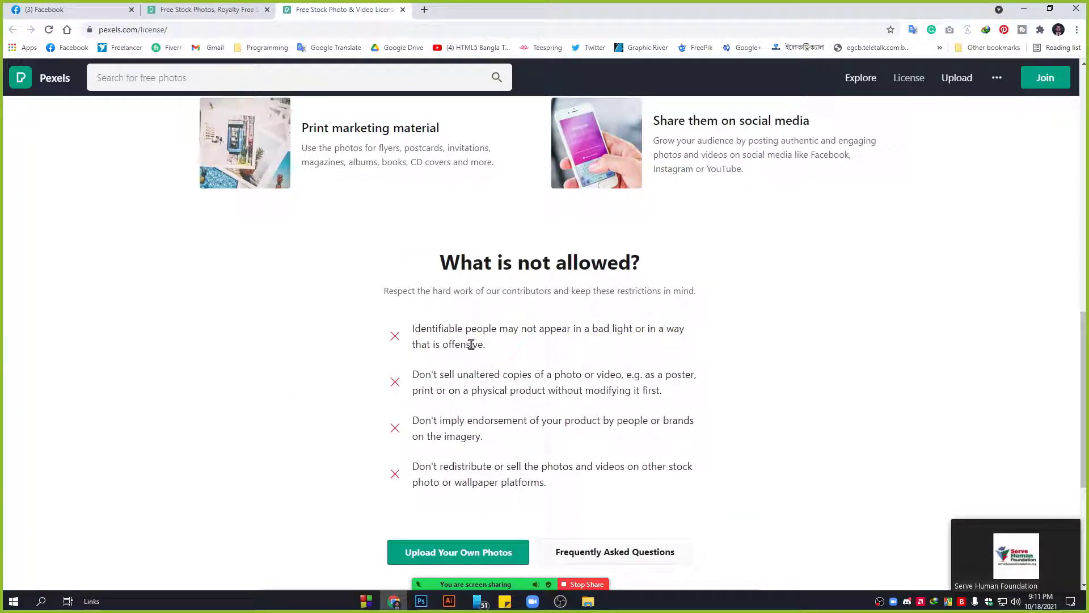
# Highlight the not-allowed restrictions, then close the License tab.
pyautogui.moveTo(498, 355); pyautogui.dragTo(408, 318)
pyautogui.click(484, 379)
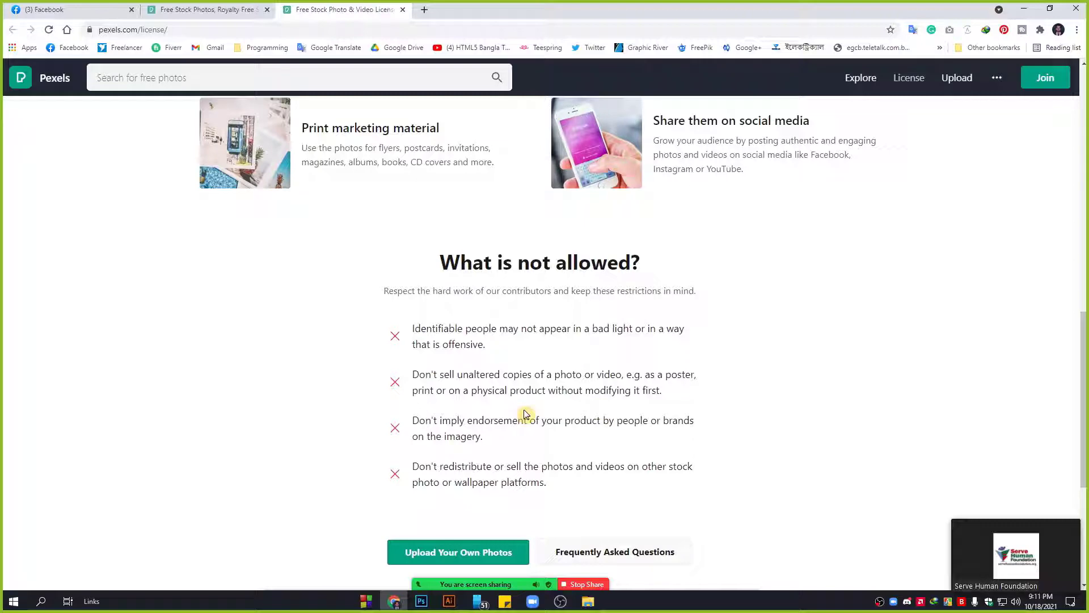
pyautogui.scroll(-4, 551, 494)
pyautogui.scroll(2, 449, 341)
pyautogui.scroll(10, 458, 452)
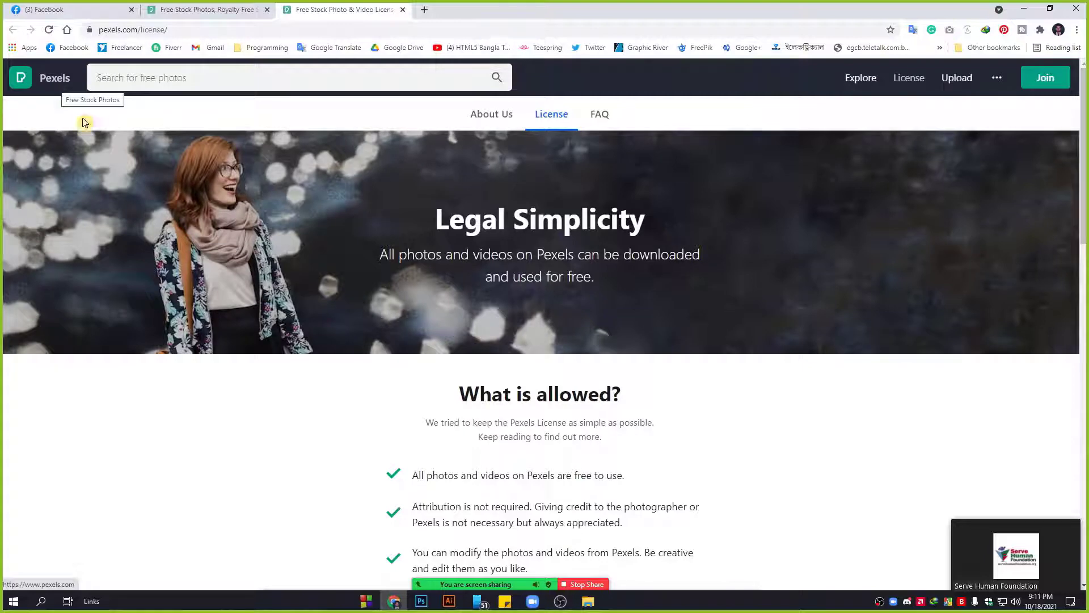
pyautogui.scroll(-13, 562, 396)
pyautogui.scroll(2, 566, 357)
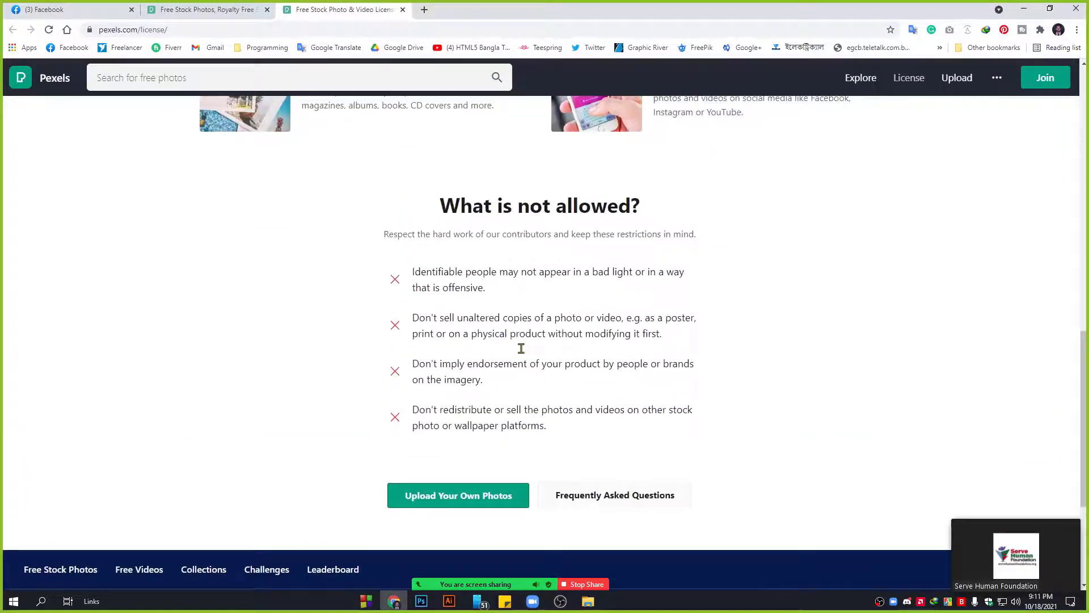
pyautogui.moveTo(566, 425); pyautogui.dragTo(380, 228)
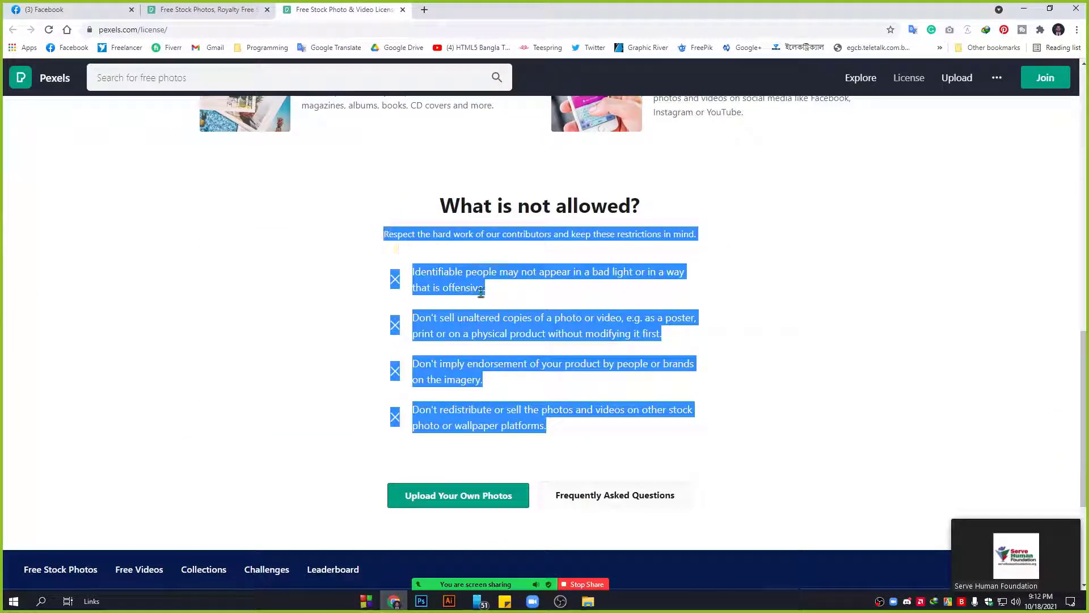
pyautogui.click(576, 389)
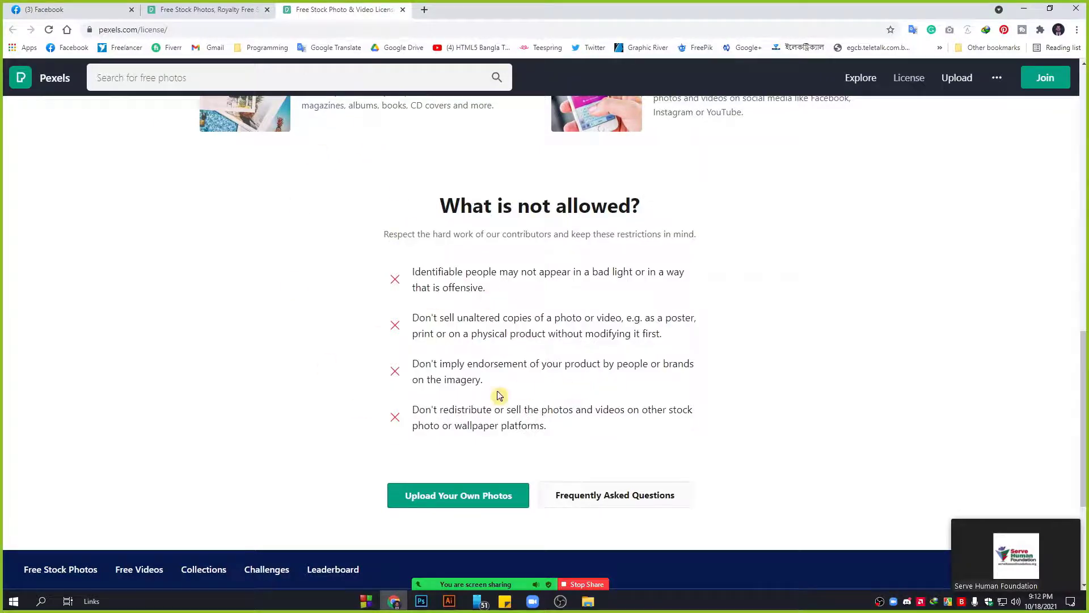
pyautogui.click(403, 10)
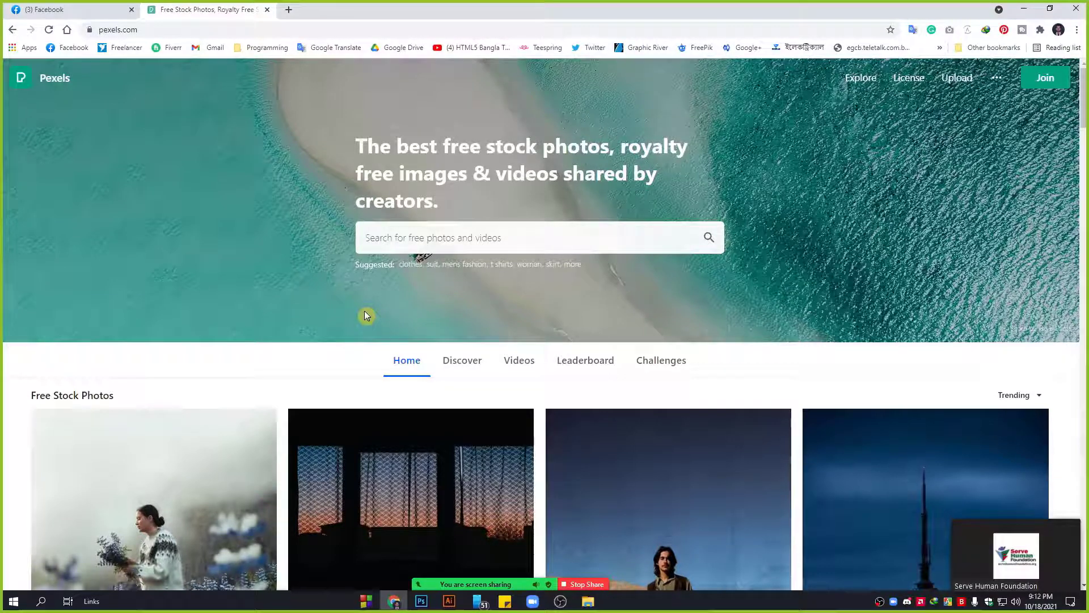
# Search Pexels for 'shampoo' photos.
pyautogui.click(485, 239)
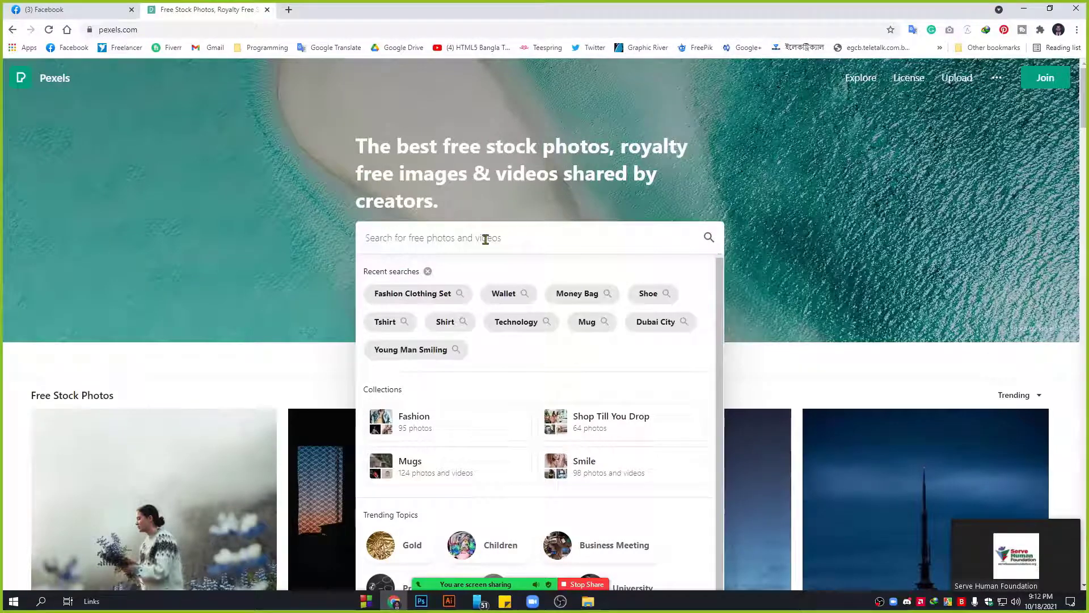
pyautogui.write('shampoo')
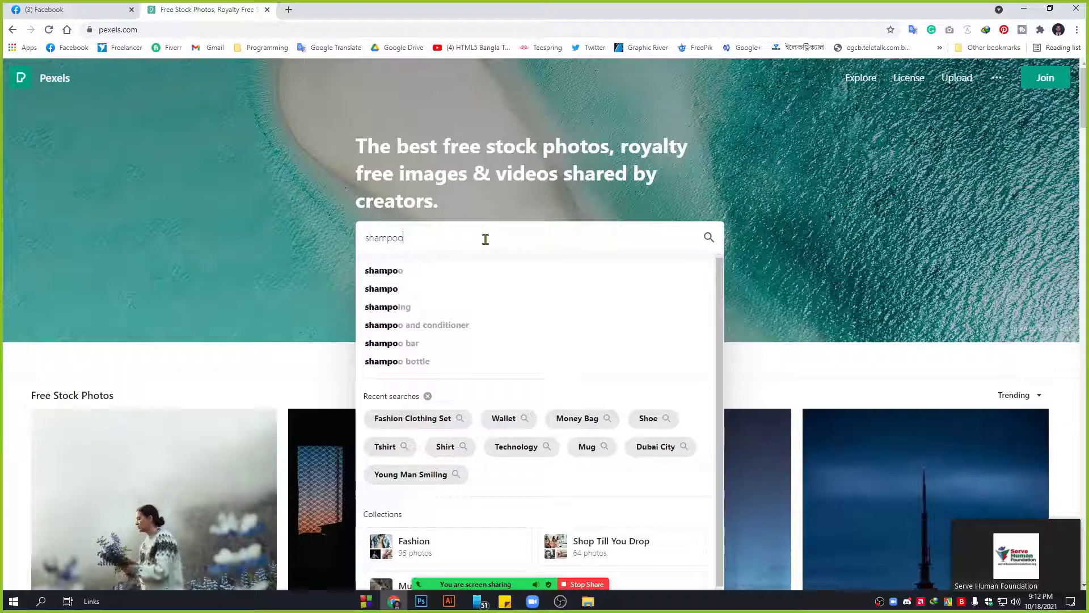
pyautogui.press('Return')
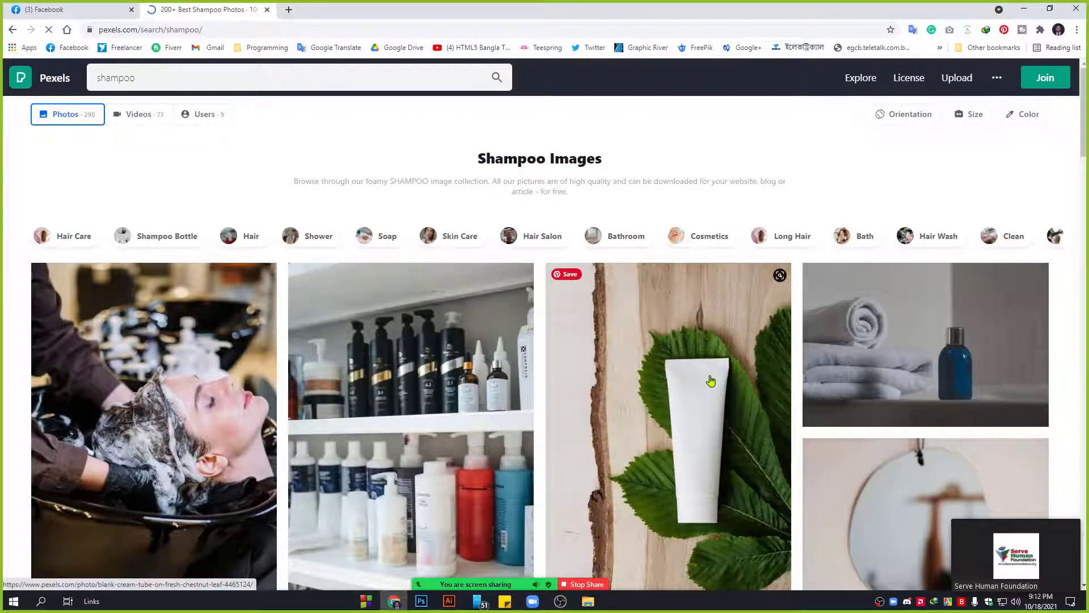
# Browse the shampoo results and open the blank cream tube on chestnut leaves photo.
pyautogui.scroll(-2, 433, 316)
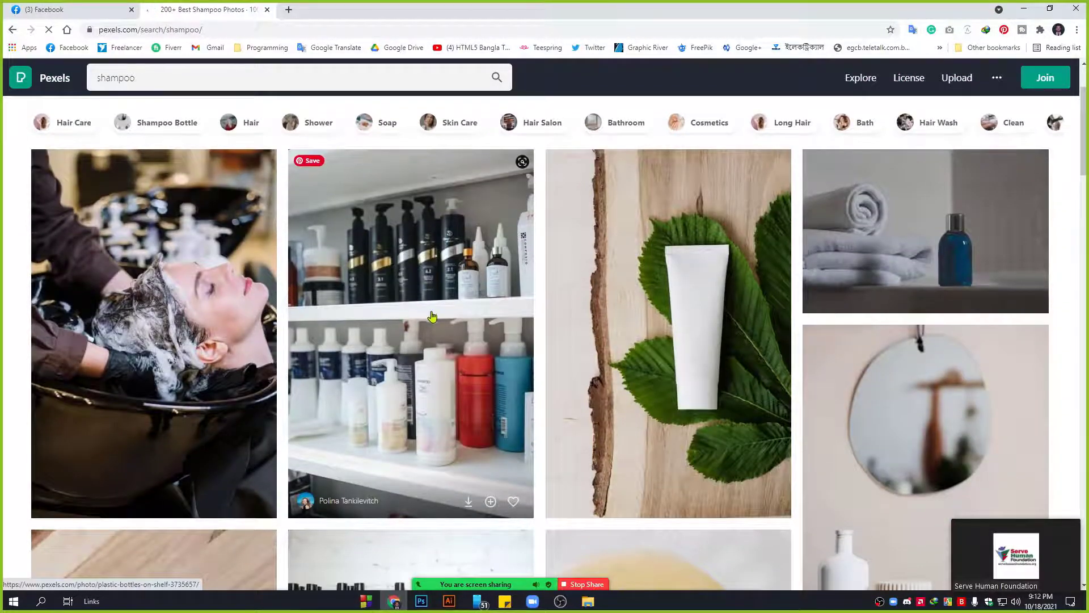
pyautogui.scroll(-5, 463, 343)
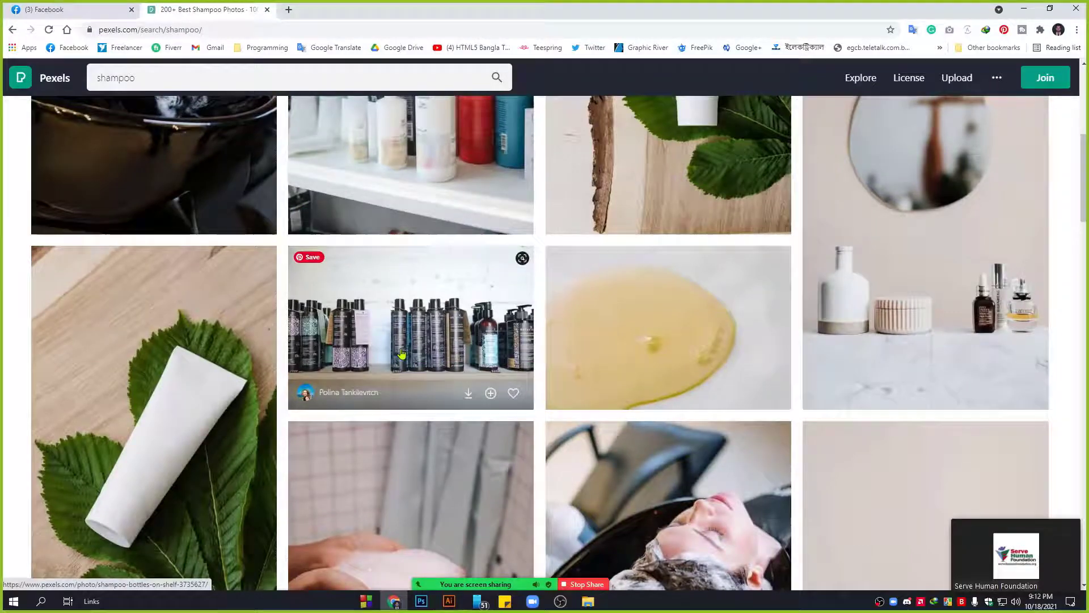
pyautogui.scroll(-4, 310, 307)
pyautogui.scroll(2, 135, 261)
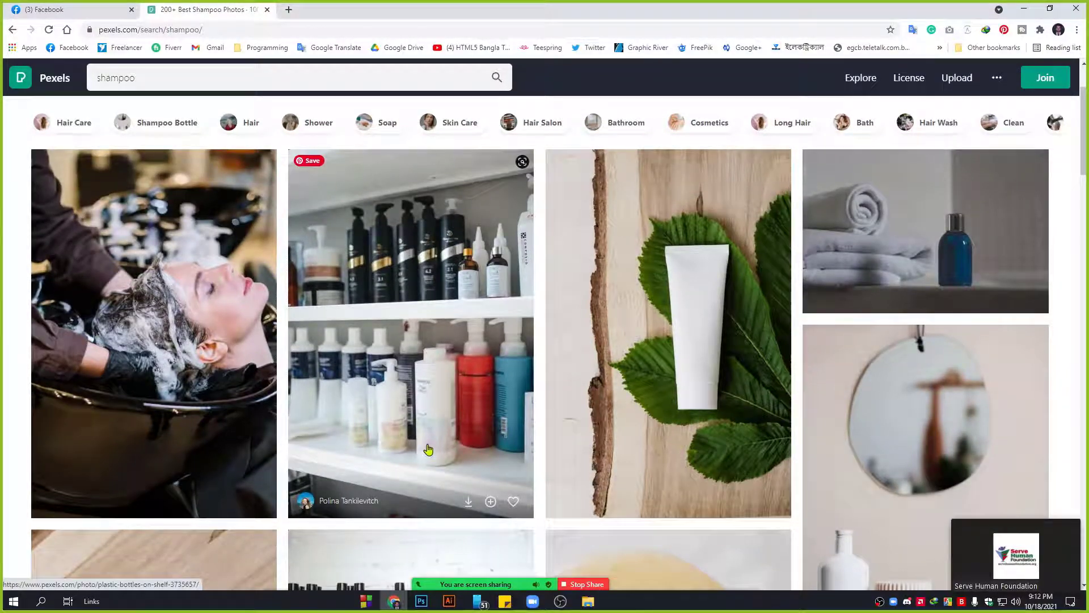
pyautogui.scroll(-10, 432, 435)
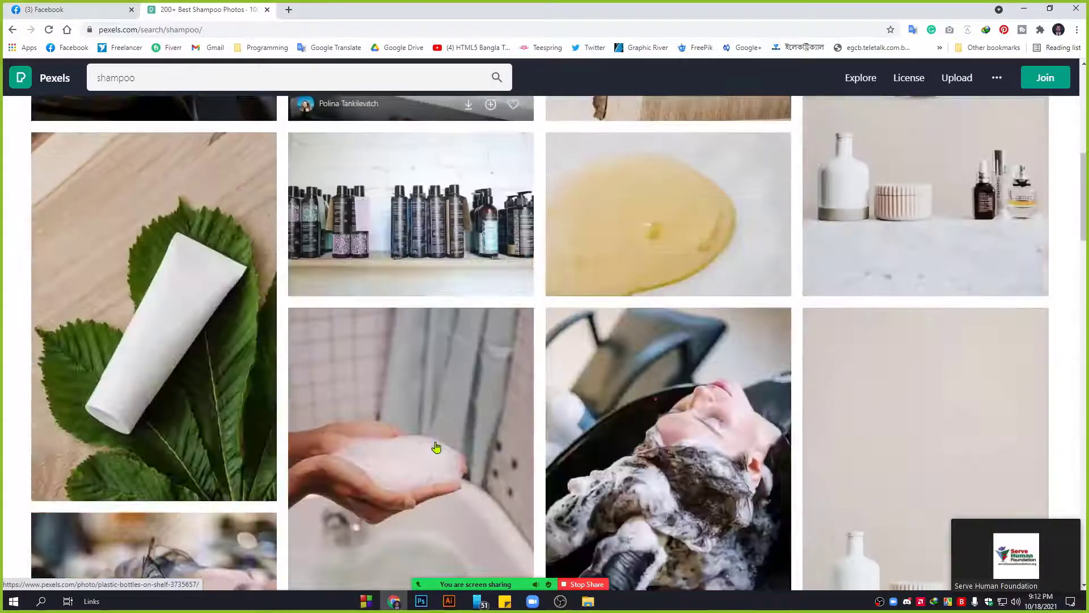
pyautogui.scroll(-12, 436, 447)
pyautogui.scroll(5, 435, 447)
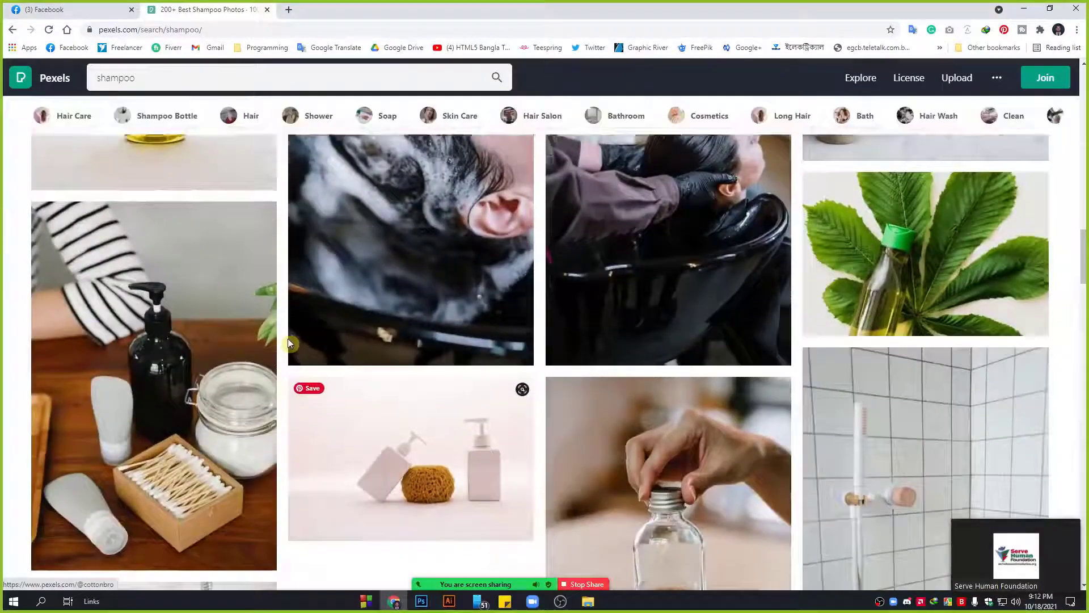
pyautogui.scroll(2, 194, 280)
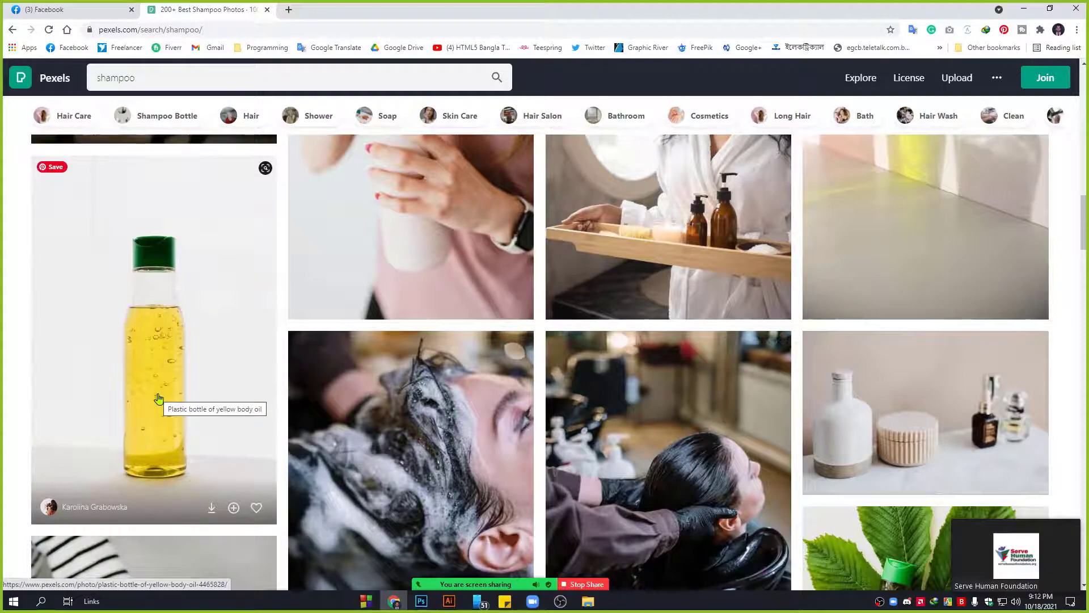
pyautogui.scroll(-5, 729, 412)
pyautogui.scroll(-4, 730, 413)
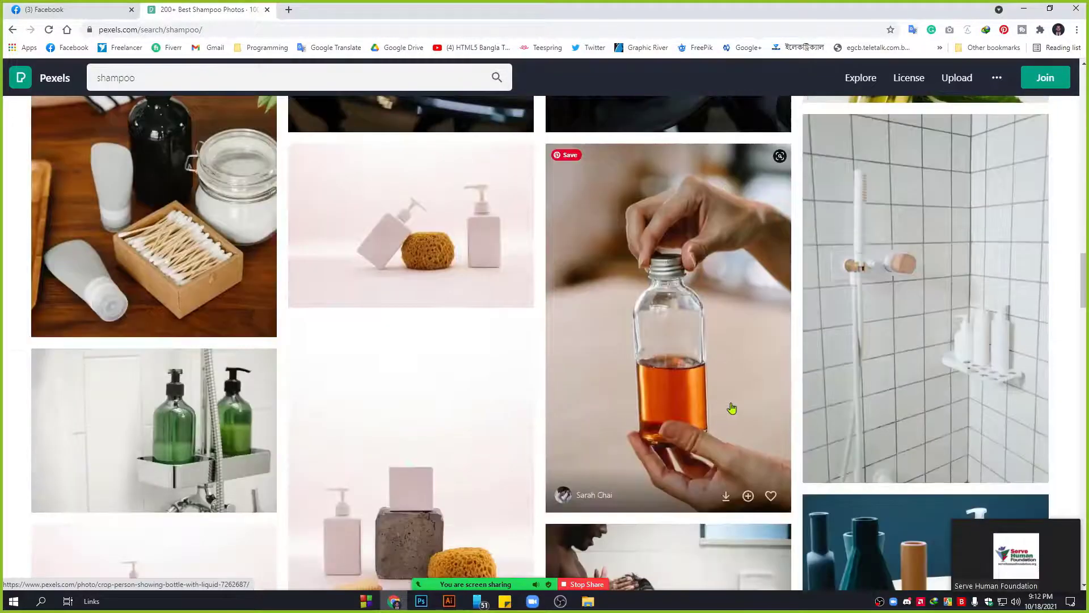
pyautogui.scroll(12, 729, 405)
pyautogui.scroll(5, 724, 324)
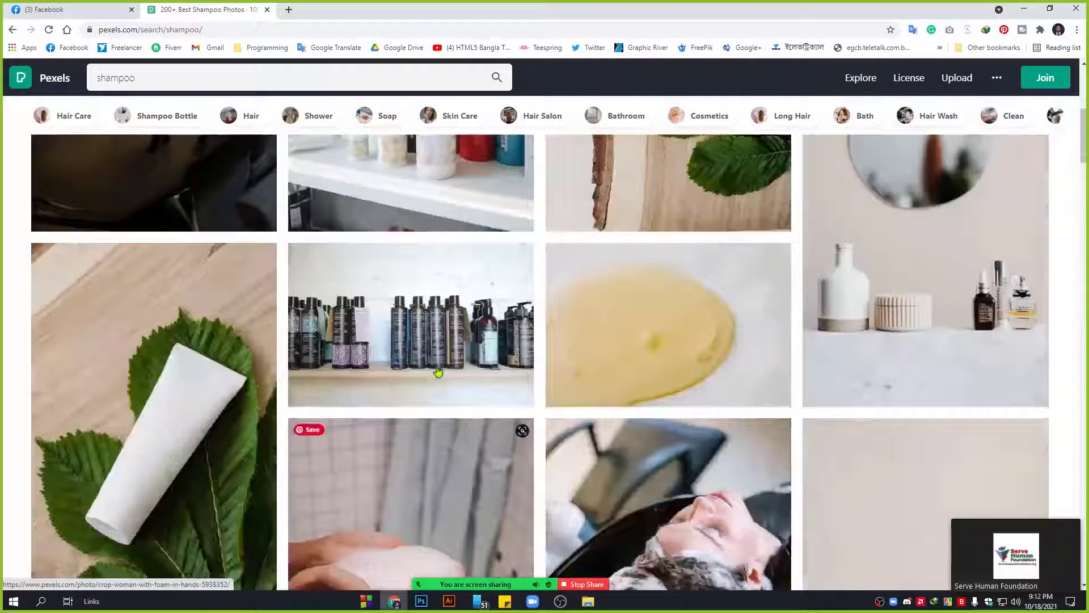
pyautogui.click(669, 239)
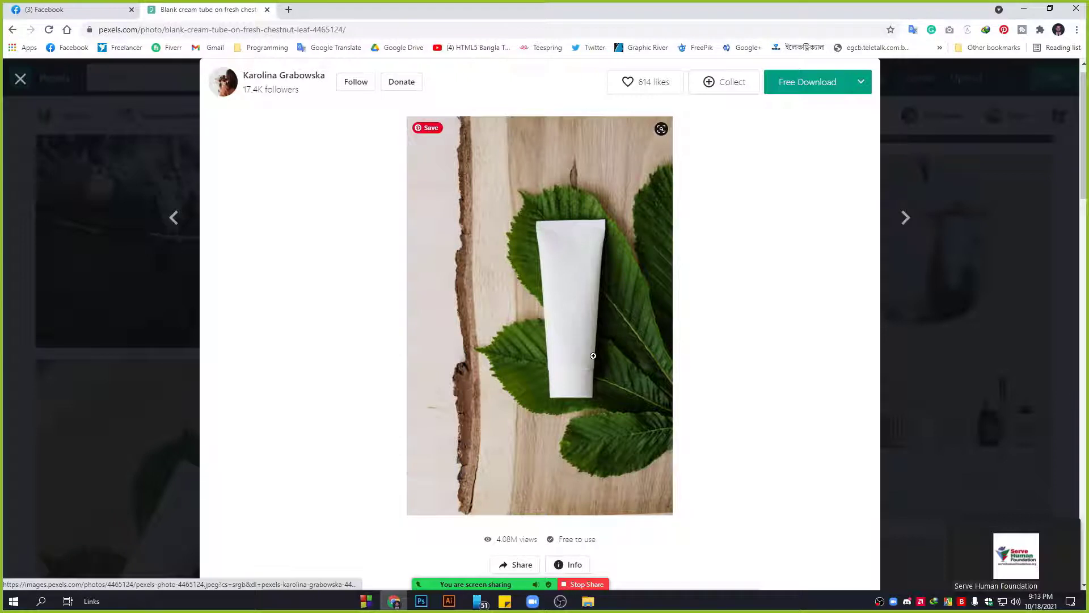
# Switch to Photoshop and show its File menu.
pyautogui.click(421, 601)
pyautogui.click(31, 7)
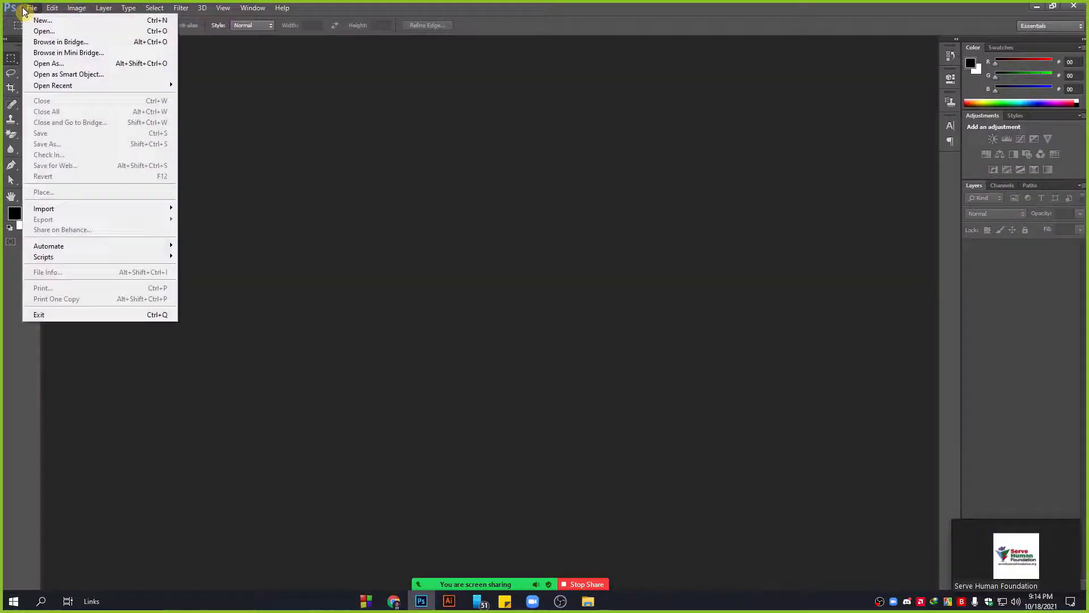
pyautogui.click(59, 33)
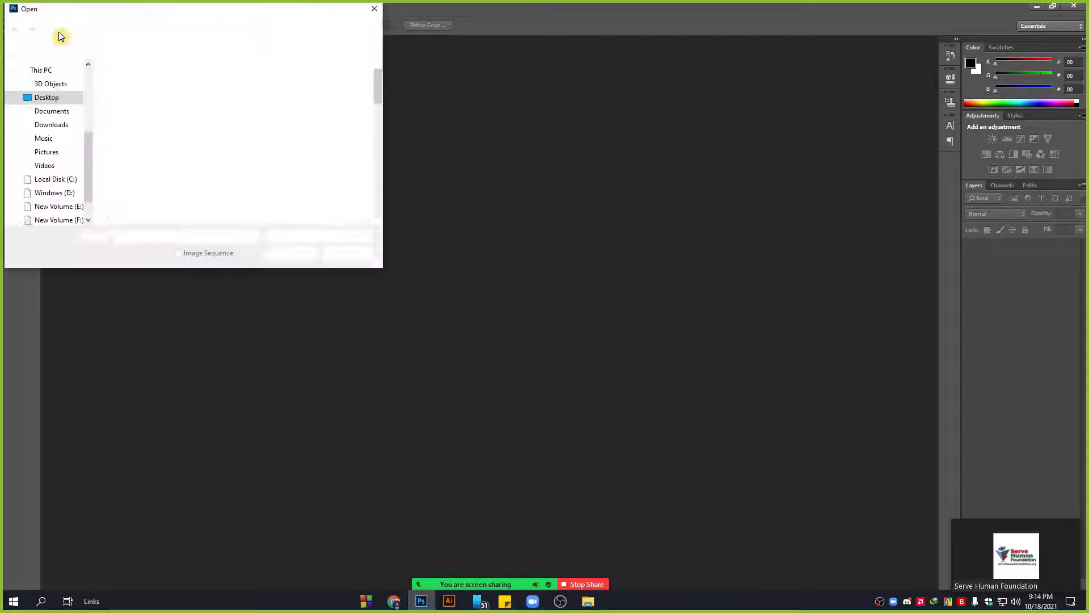
pyautogui.click(49, 124)
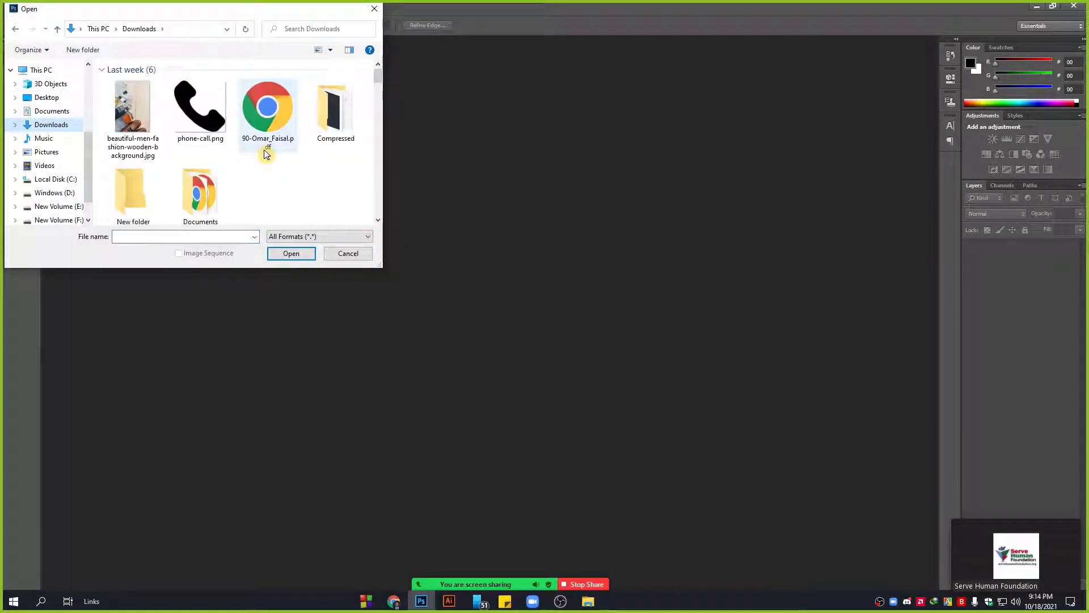
pyautogui.scroll(-3, 263, 152)
pyautogui.scroll(-10, 262, 153)
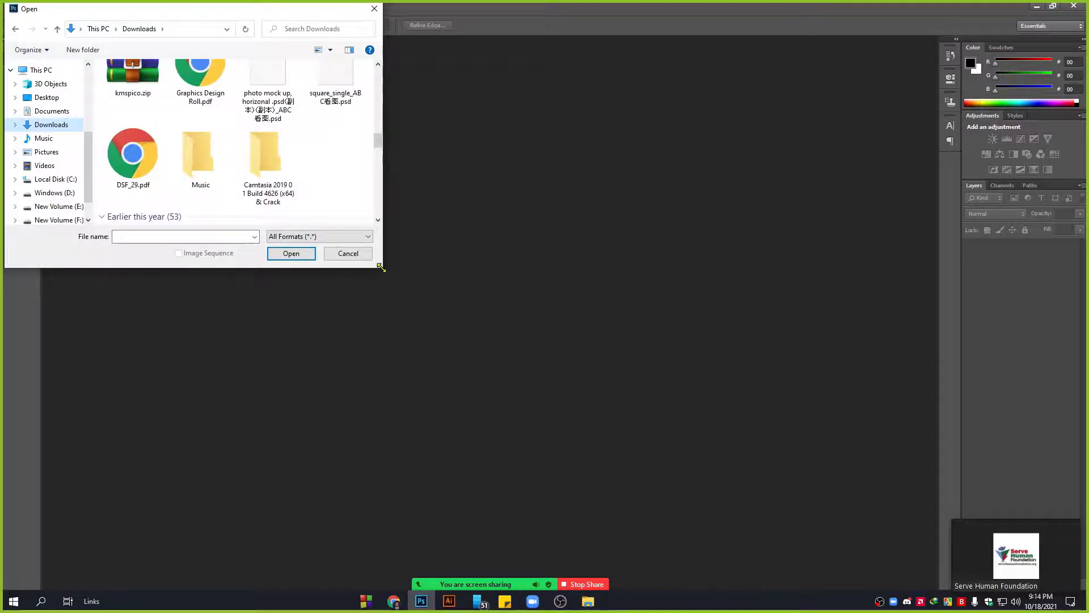
pyautogui.moveTo(382, 267); pyautogui.dragTo(760, 457)
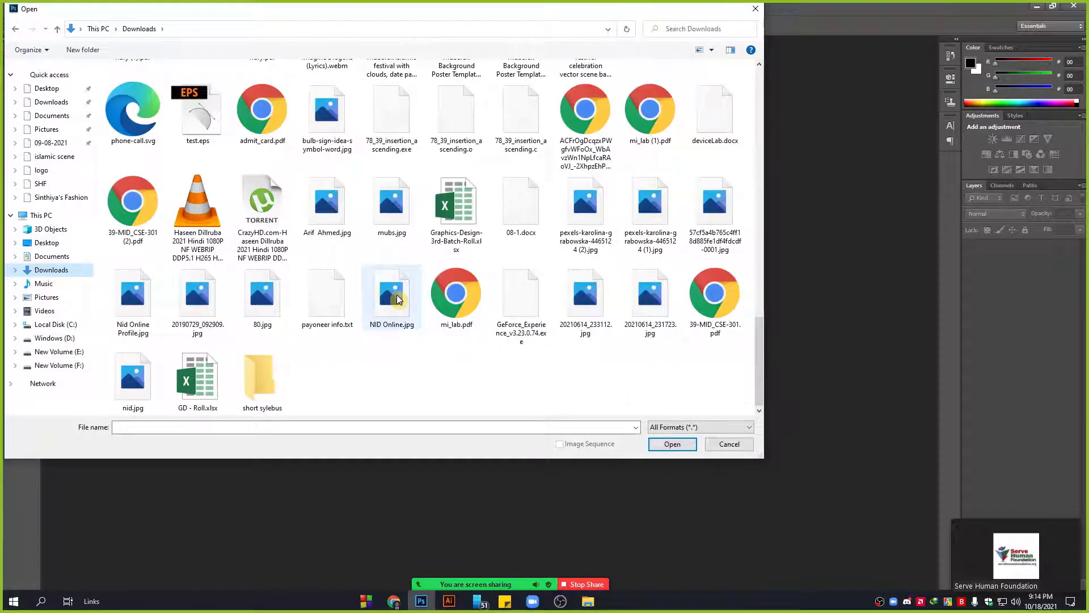
pyautogui.scroll(-5, 411, 350)
pyautogui.scroll(5, 411, 350)
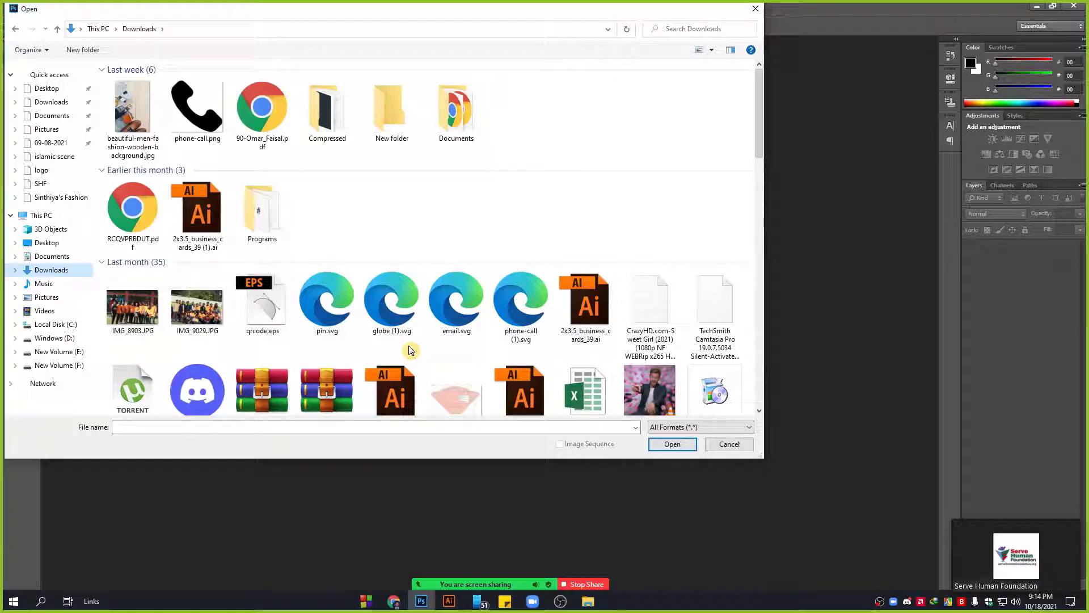
pyautogui.click(728, 445)
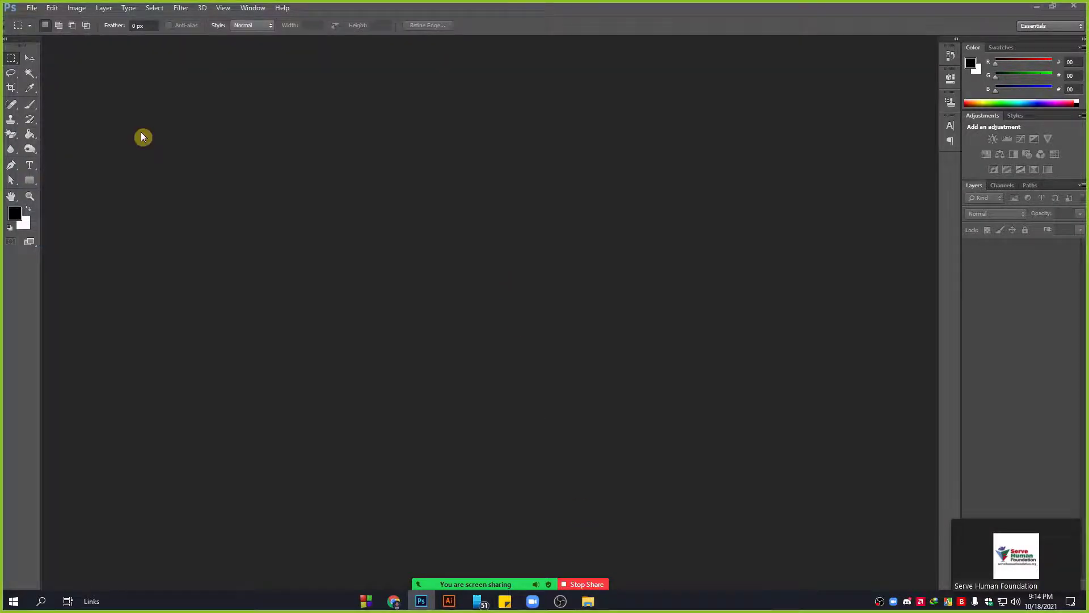
# Drag the Pexels cream tube JPG from the Downloads folder into Photoshop.
pyautogui.click(587, 600)
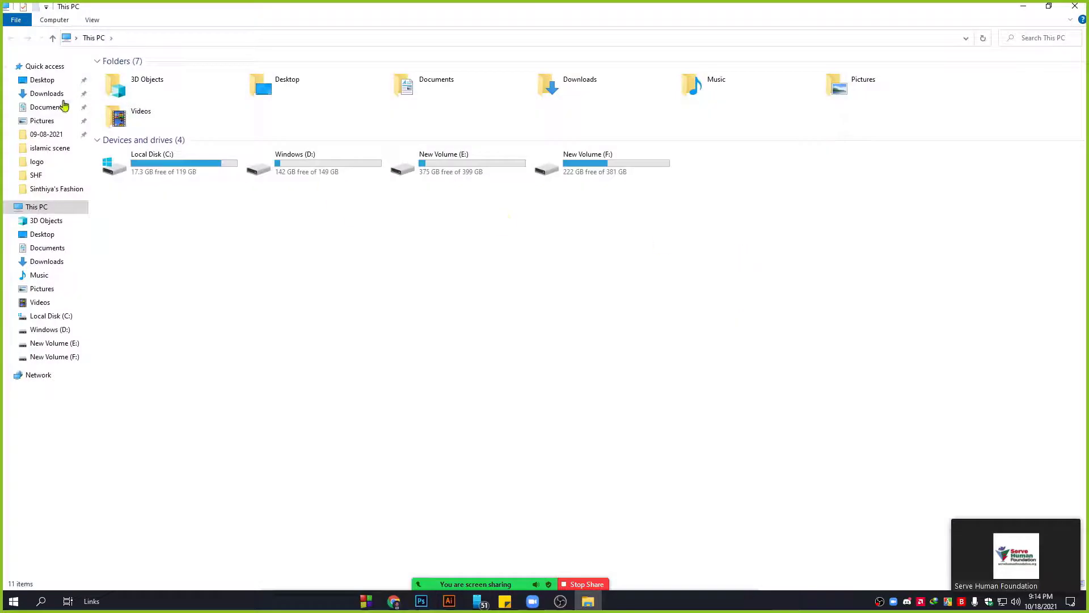
pyautogui.click(42, 98)
pyautogui.scroll(-10, 527, 401)
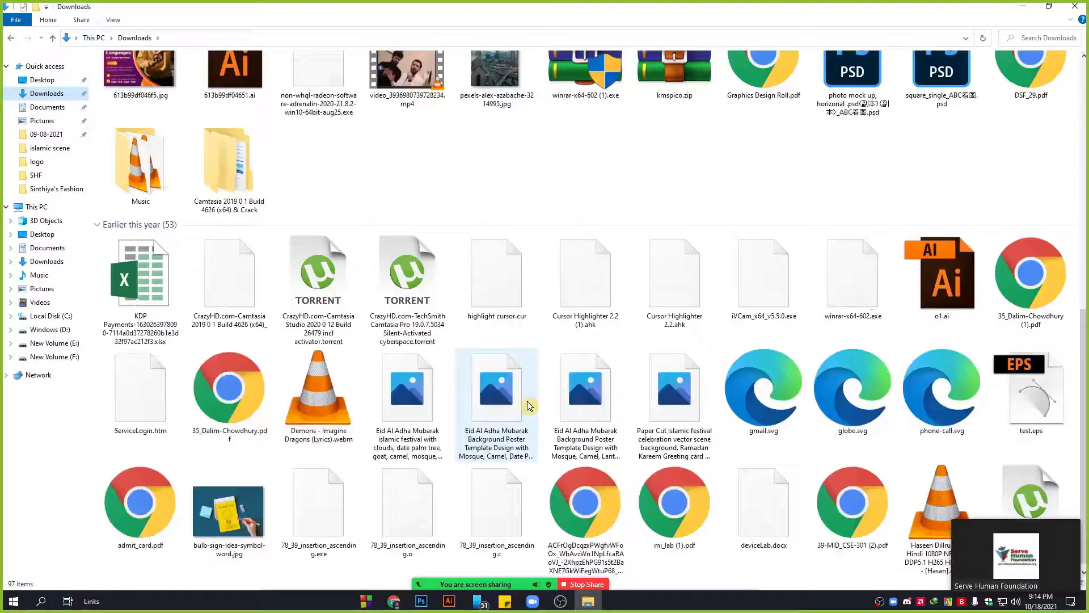
pyautogui.scroll(5, 527, 401)
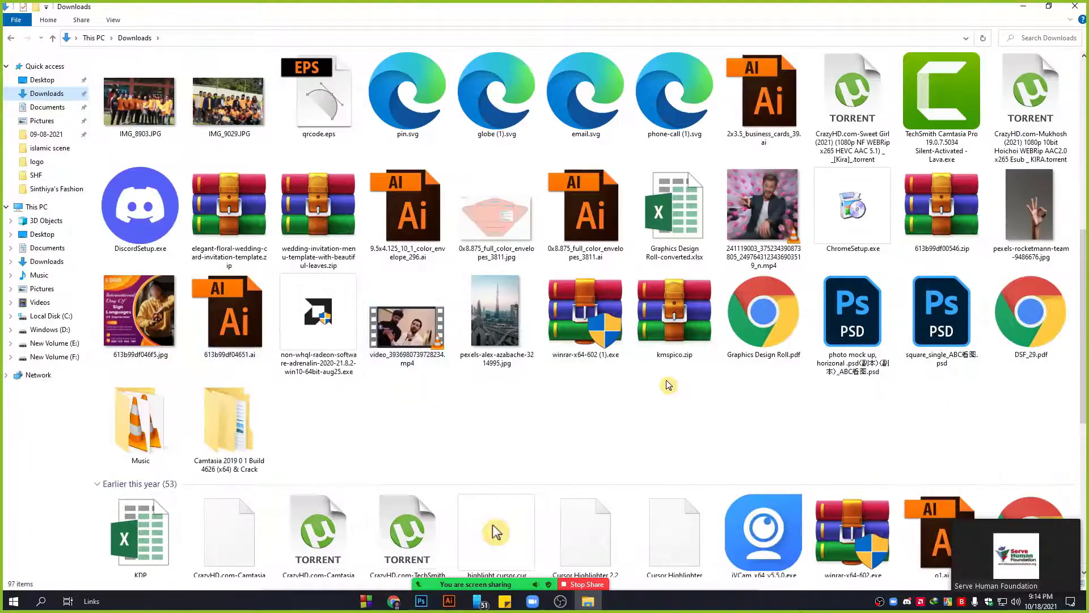
pyautogui.scroll(-8, 664, 380)
pyautogui.moveTo(498, 428); pyautogui.dragTo(390, 311)
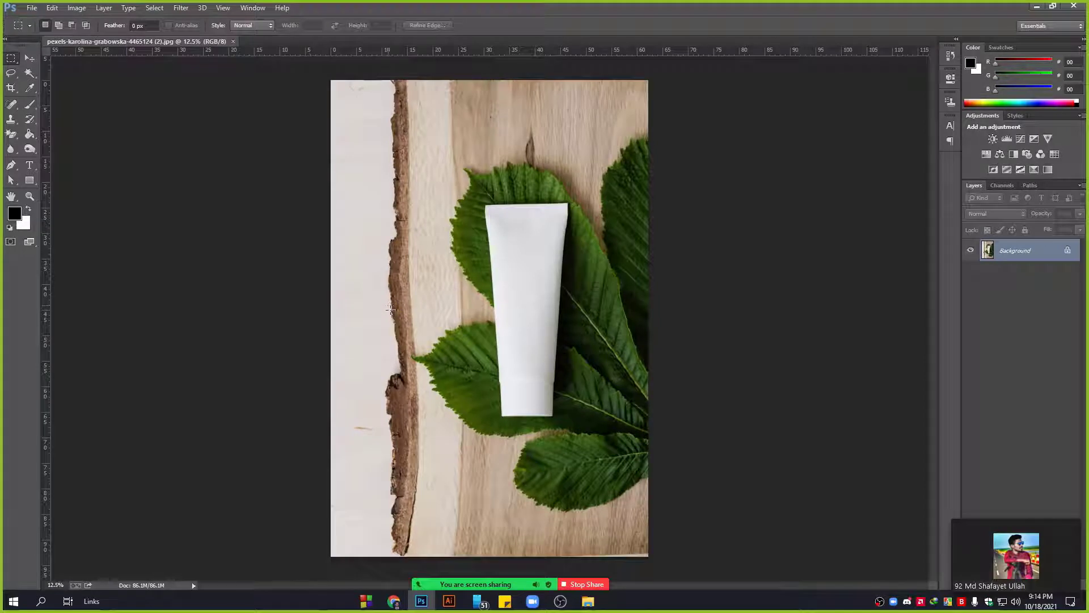
# Create a 'Background copy' layer from Background and hide the original Background layer.
pyautogui.click(31, 59)
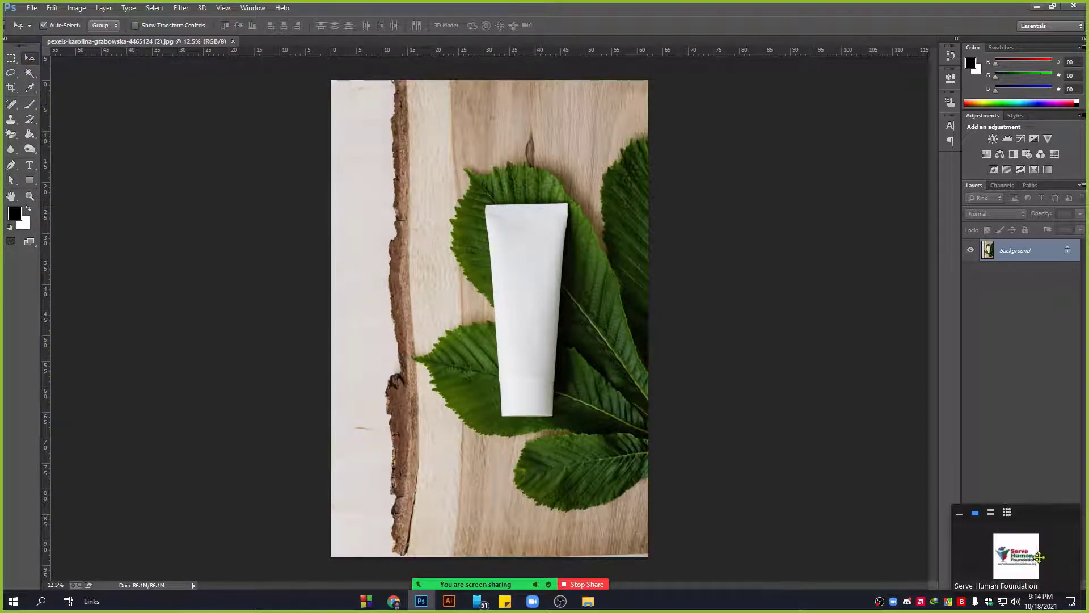
pyautogui.moveTo(1038, 556); pyautogui.dragTo(870, 532)
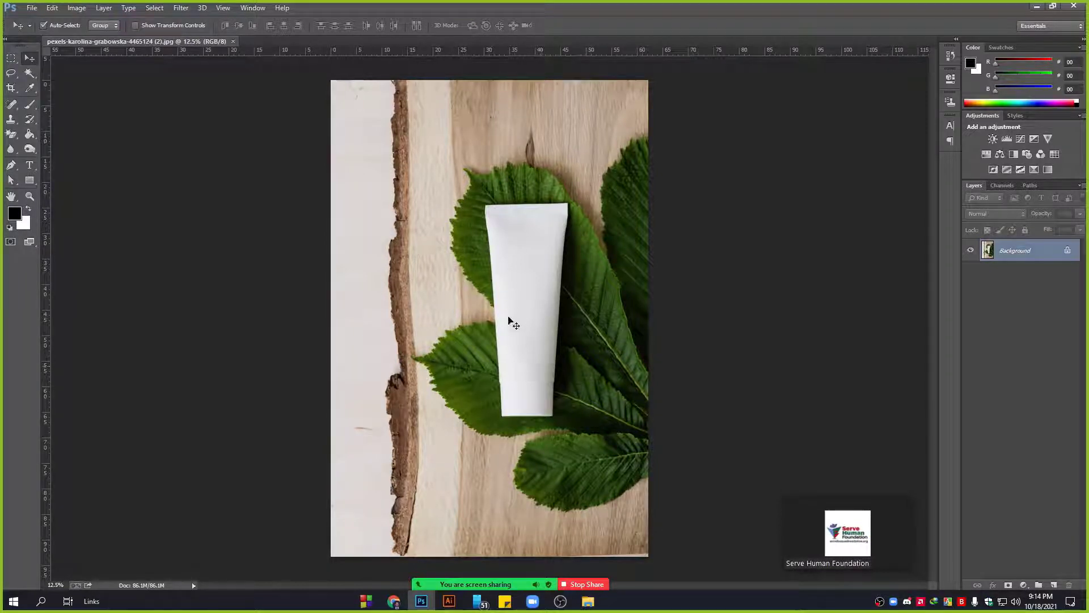
pyautogui.scroll(2, 527, 329)
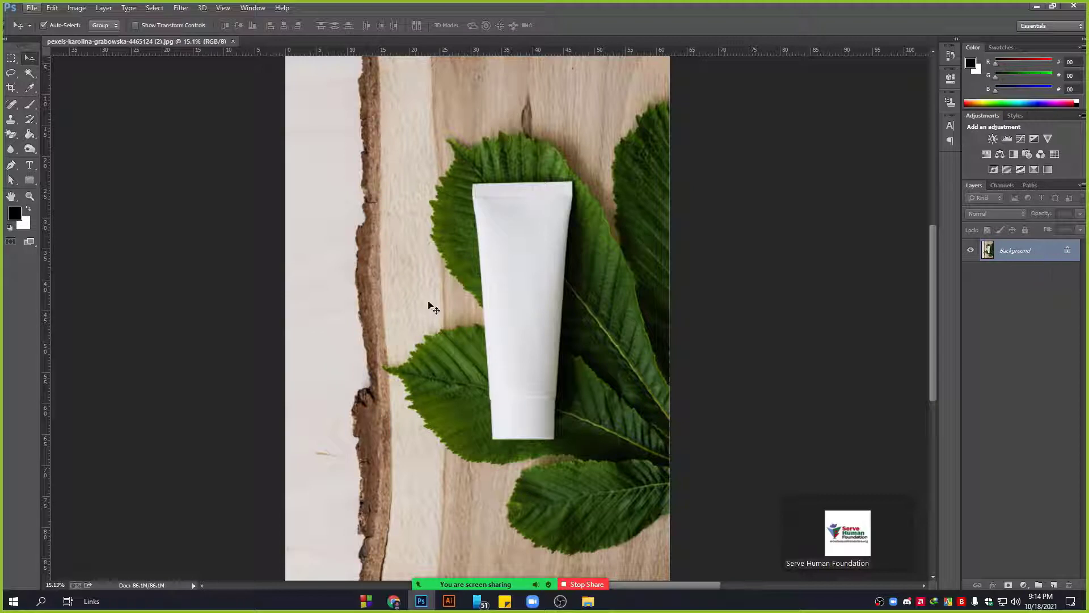
pyautogui.moveTo(1044, 259); pyautogui.dragTo(1053, 585)
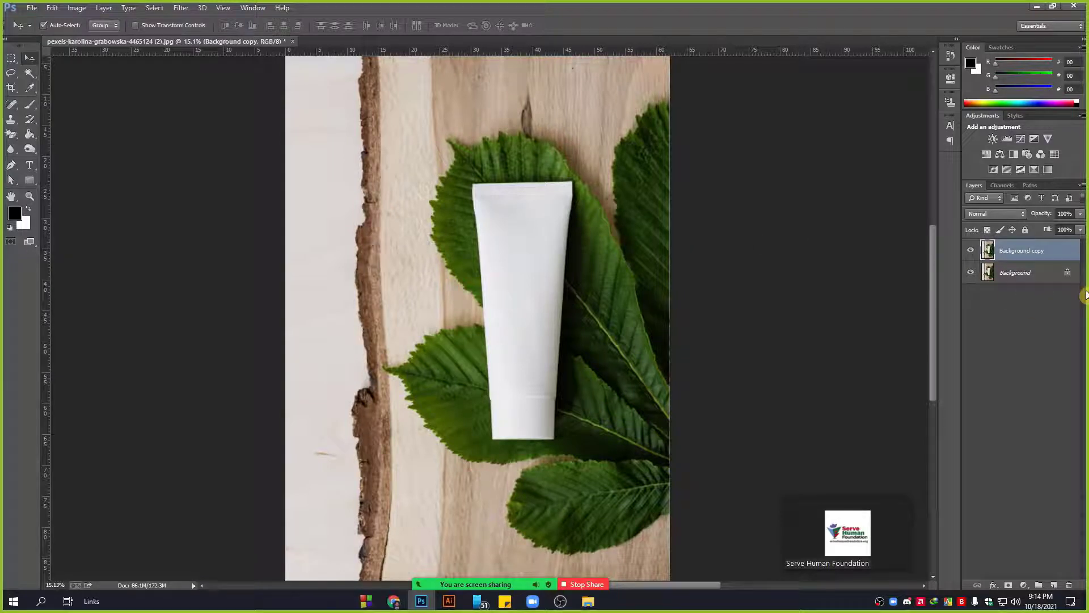
pyautogui.click(1033, 278)
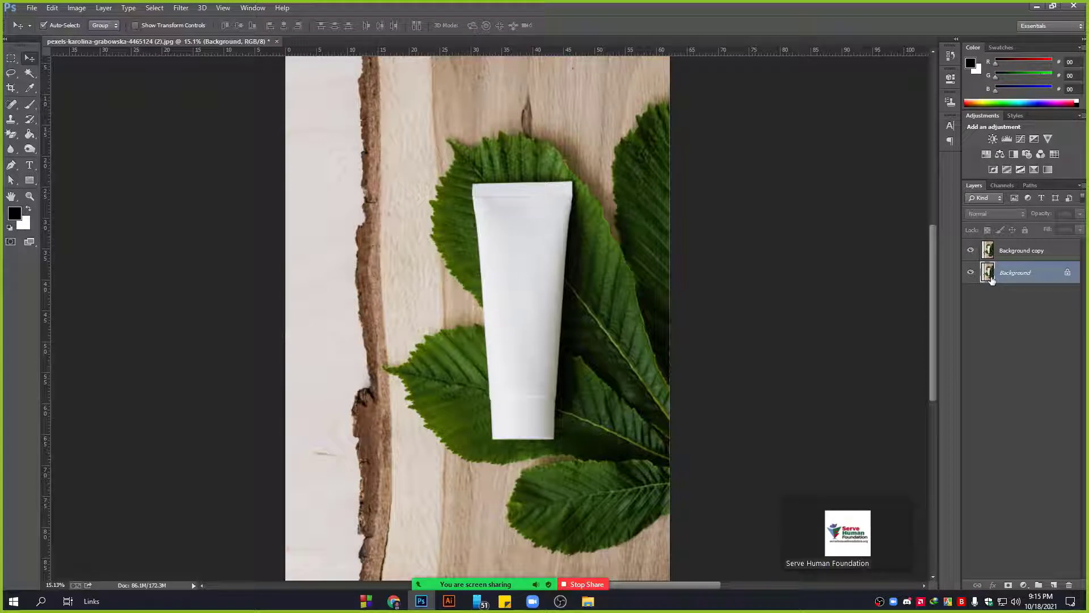
pyautogui.click(1030, 250)
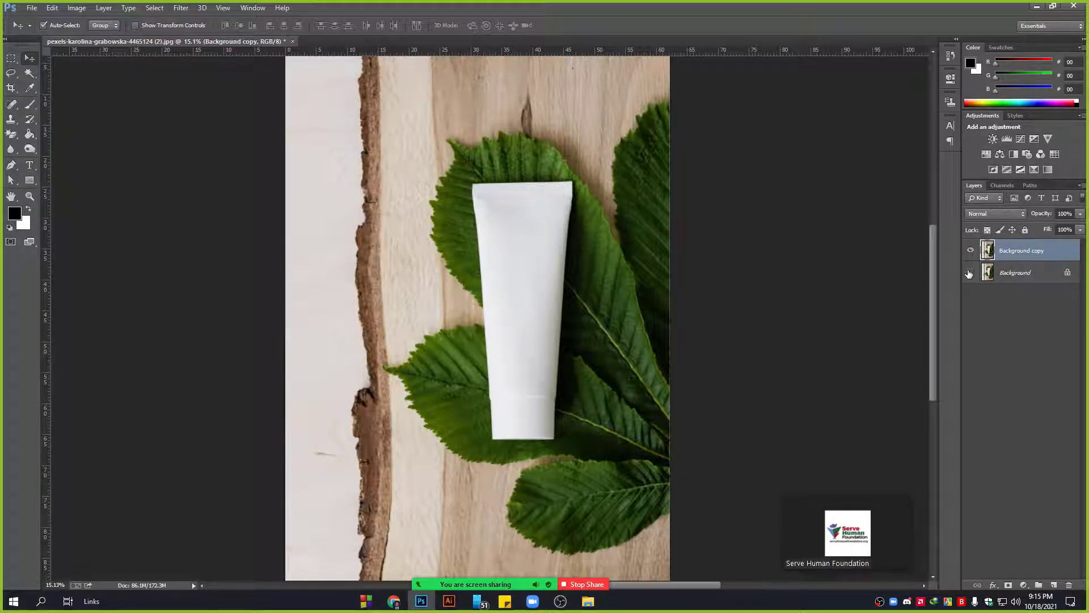
pyautogui.click(970, 272)
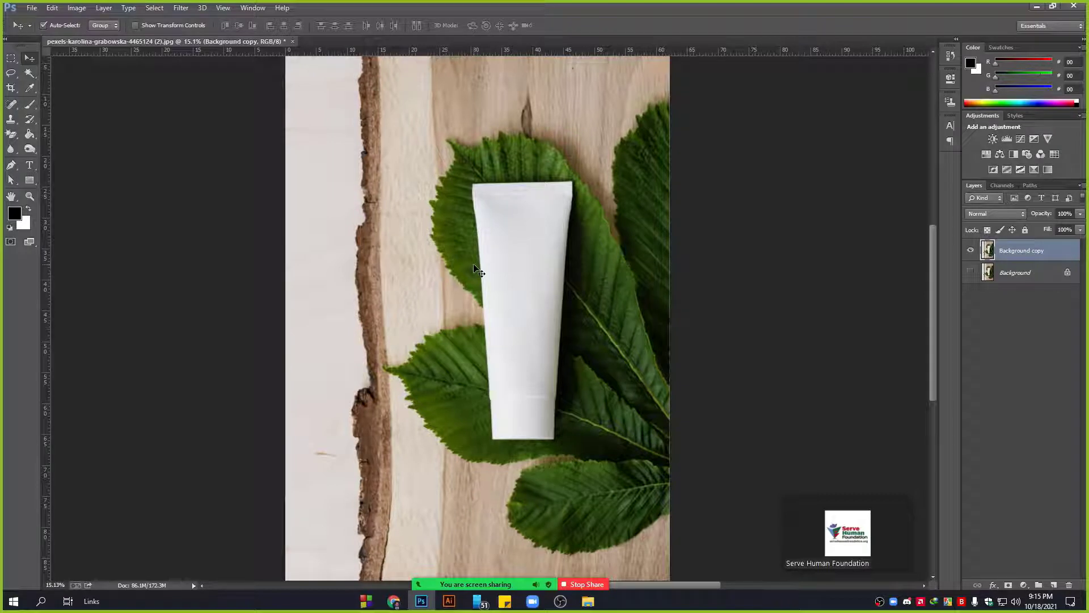
pyautogui.scroll(2, 546, 267)
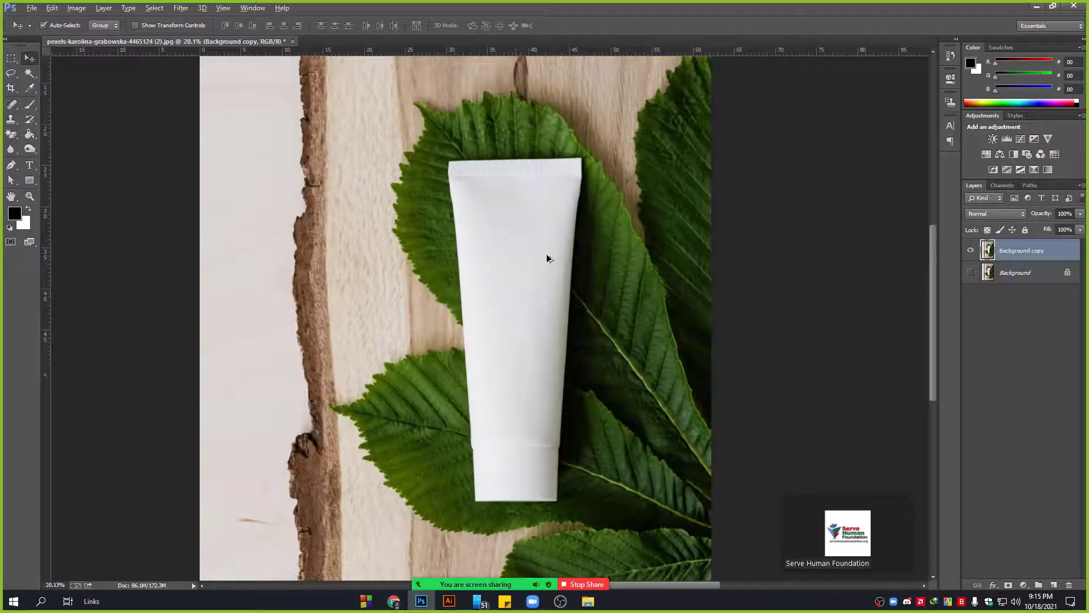
pyautogui.scroll(1, 546, 267)
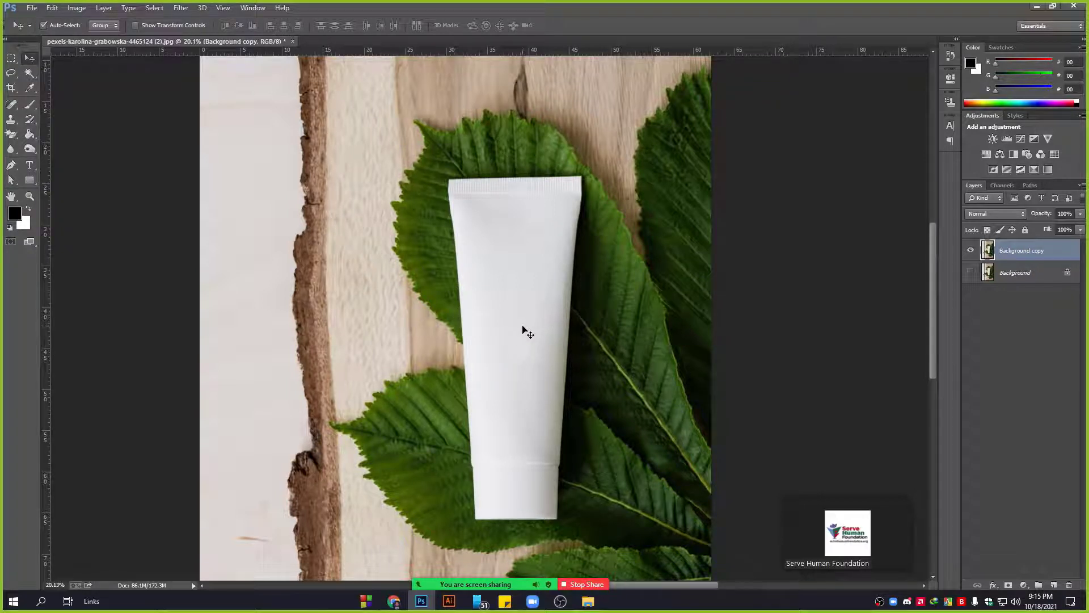
# Select the white cream tube with the Quick Selection tool.
pyautogui.click(30, 72)
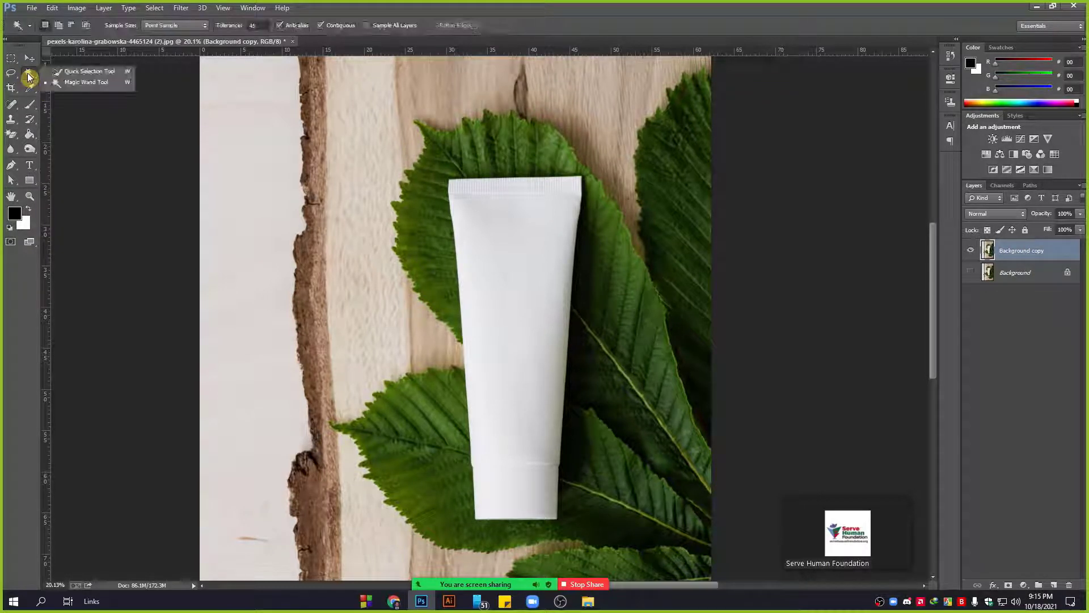
pyautogui.click(84, 79)
pyautogui.hotkey('shift', 'w')
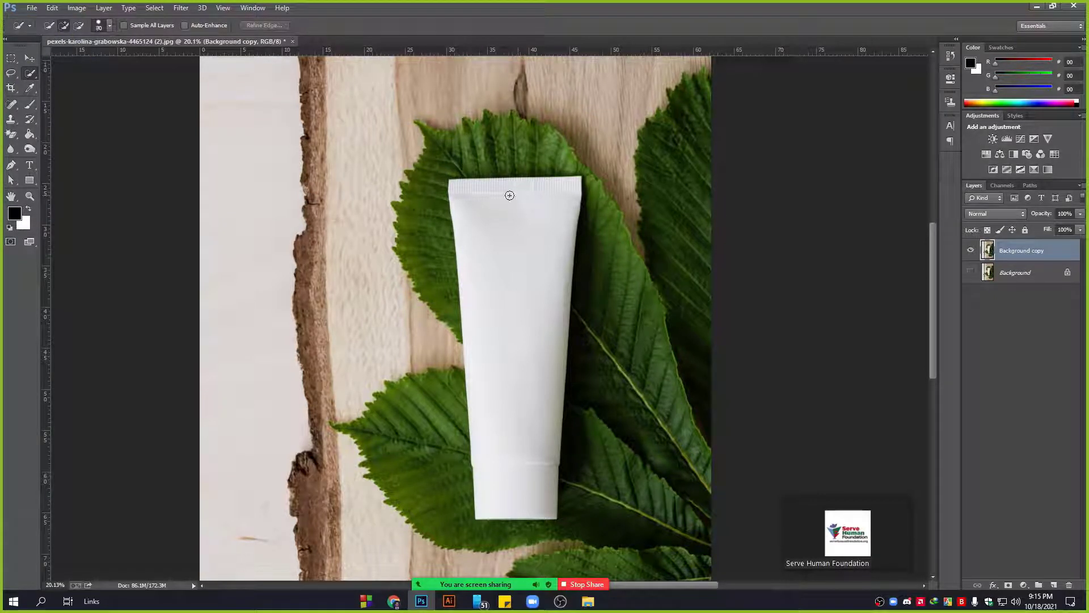
pyautogui.moveTo(509, 197); pyautogui.dragTo(511, 381)
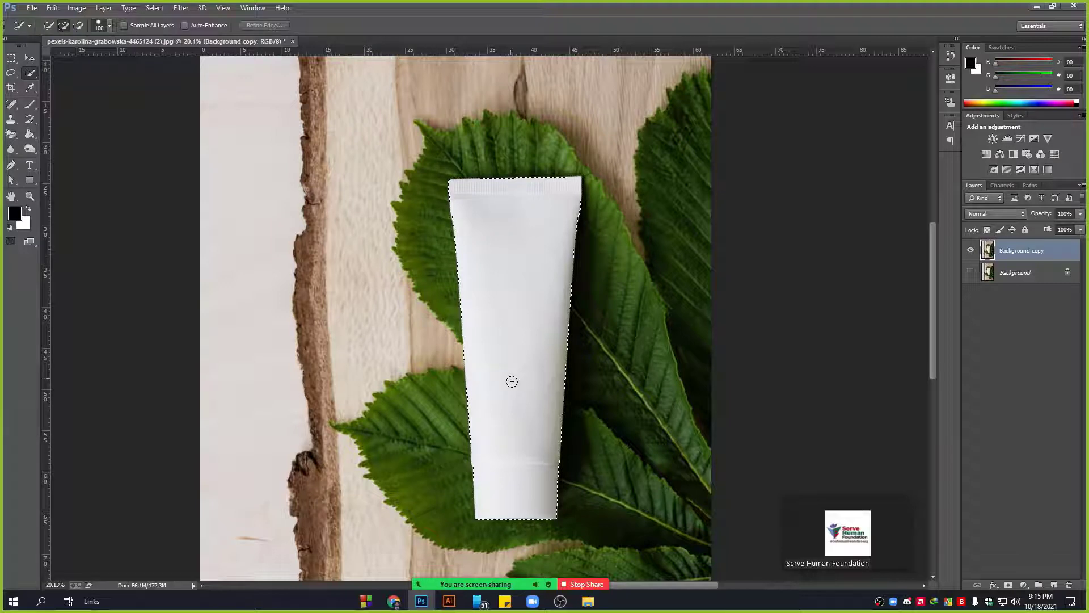
pyautogui.scroll(6, 573, 159)
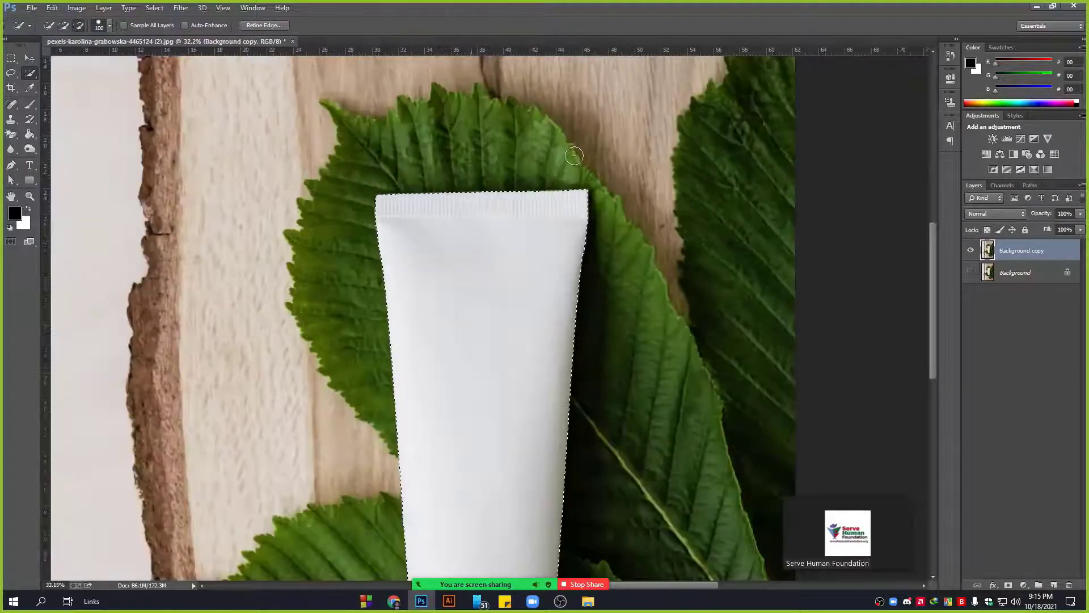
pyautogui.scroll(2, 581, 181)
pyautogui.scroll(-5, 537, 214)
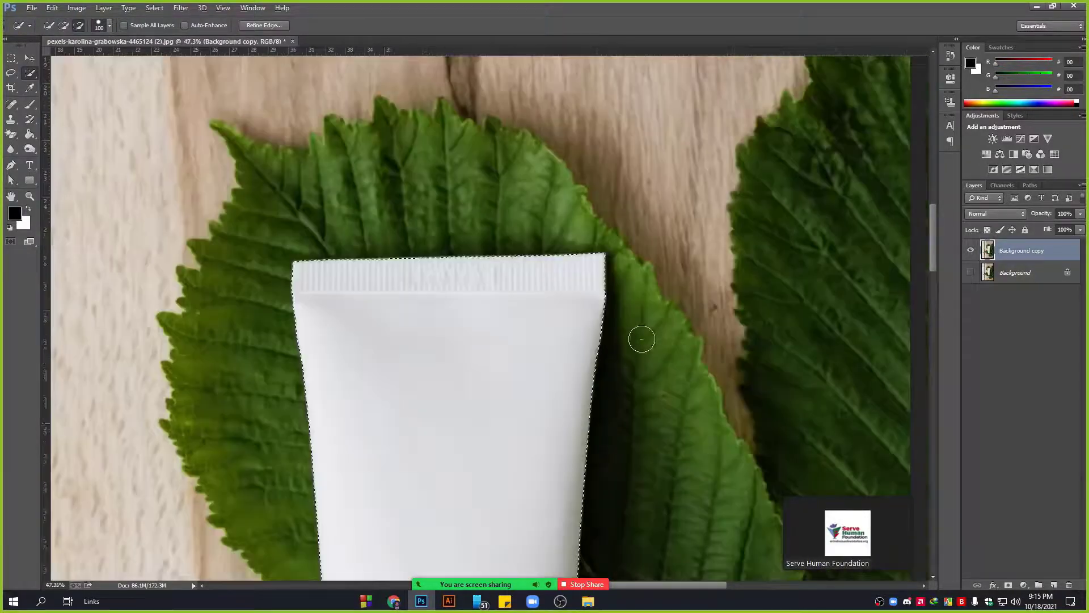
pyautogui.scroll(-3, 514, 310)
pyautogui.scroll(2, 518, 299)
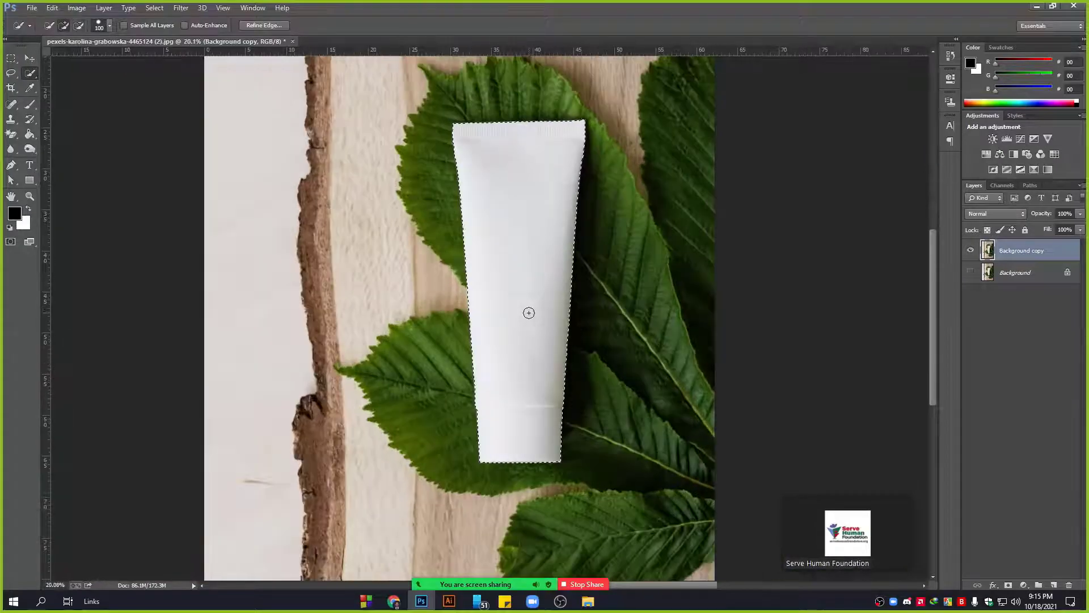
# Mask out everything except the tube and apply the layer mask permanently.
pyautogui.click(1008, 585)
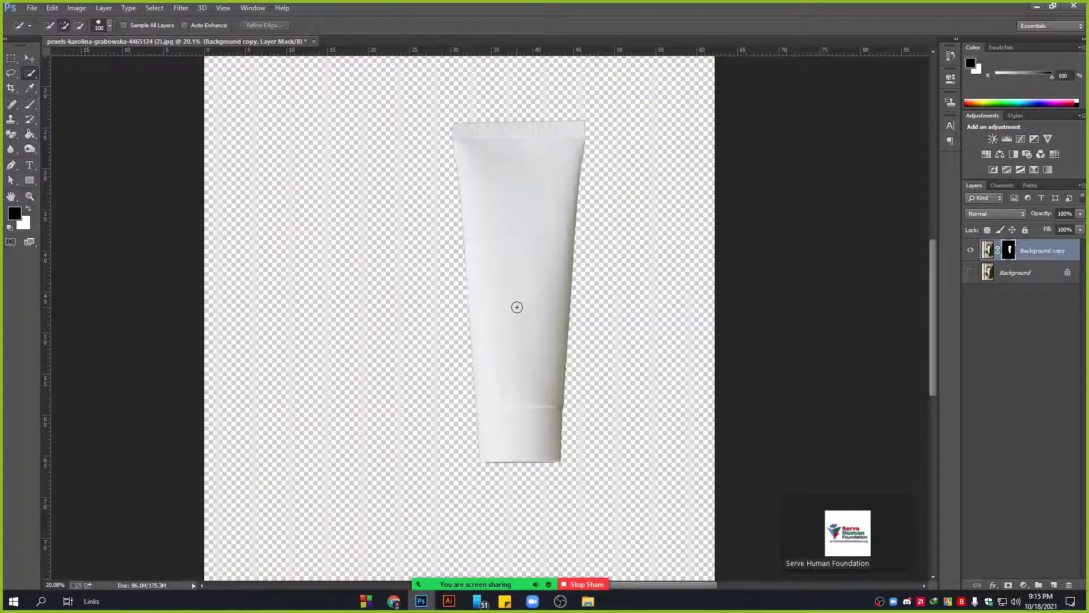
pyautogui.click(30, 58)
pyautogui.scroll(1, 627, 291)
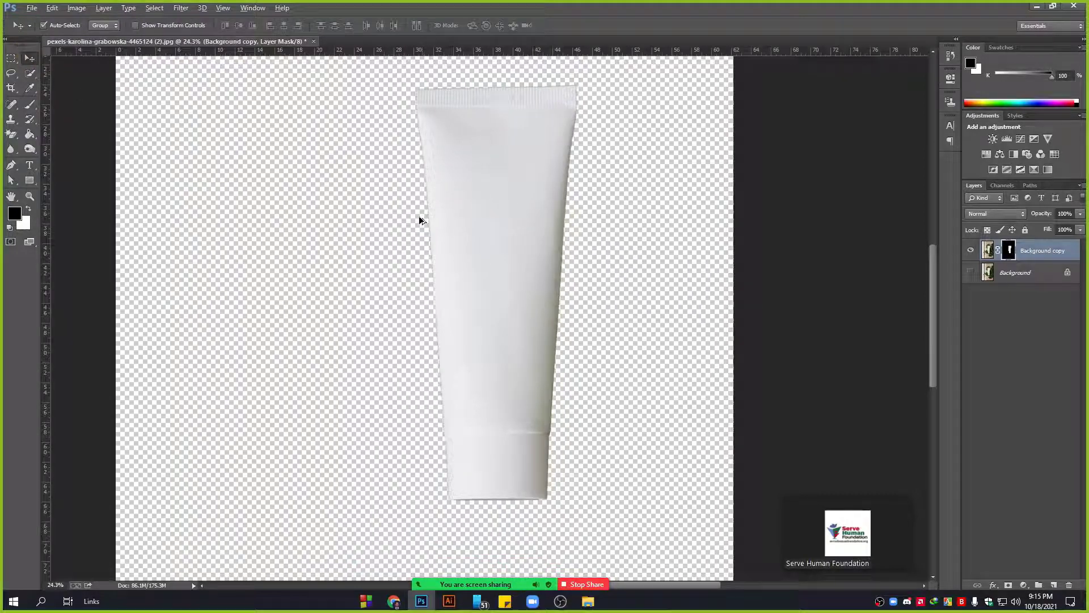
pyautogui.rightClick(1009, 250)
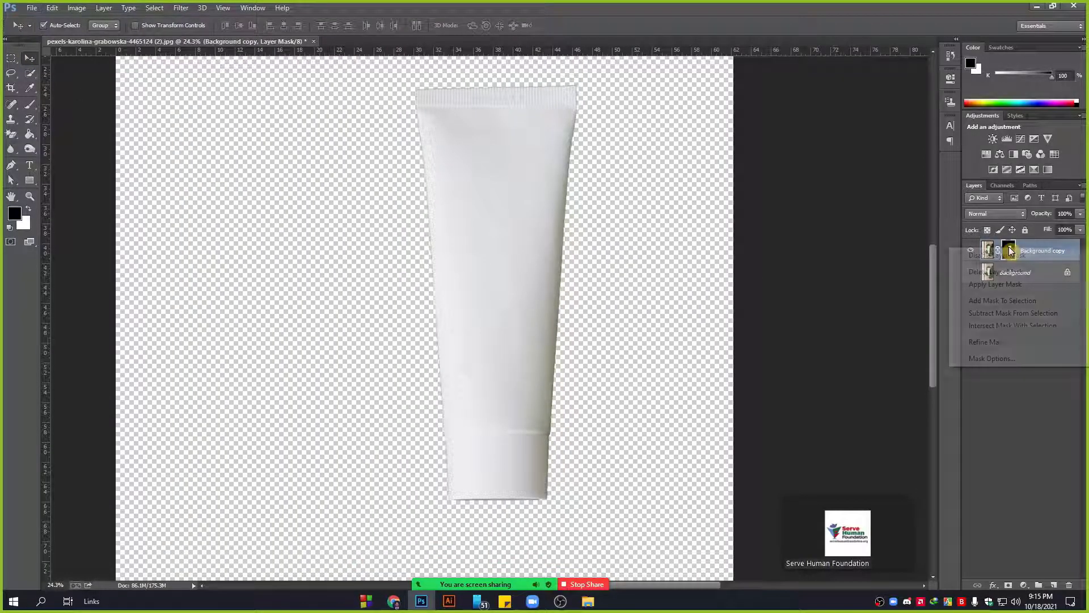
pyautogui.click(1013, 284)
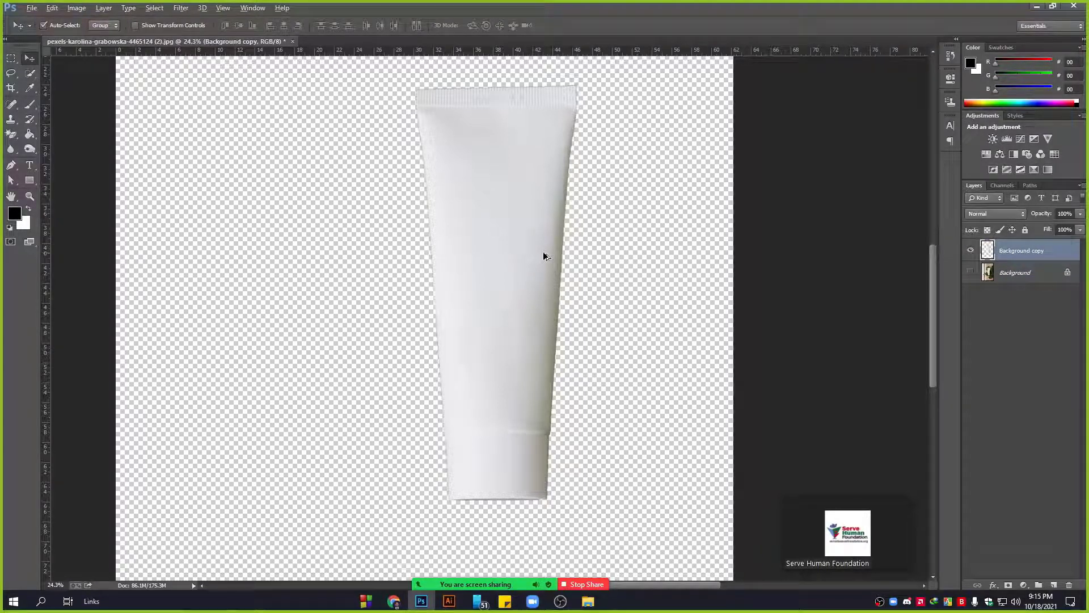
# Draw a closed Pen path around the green fringe beneath the tube's bottom edge.
pyautogui.scroll(5, 553, 242)
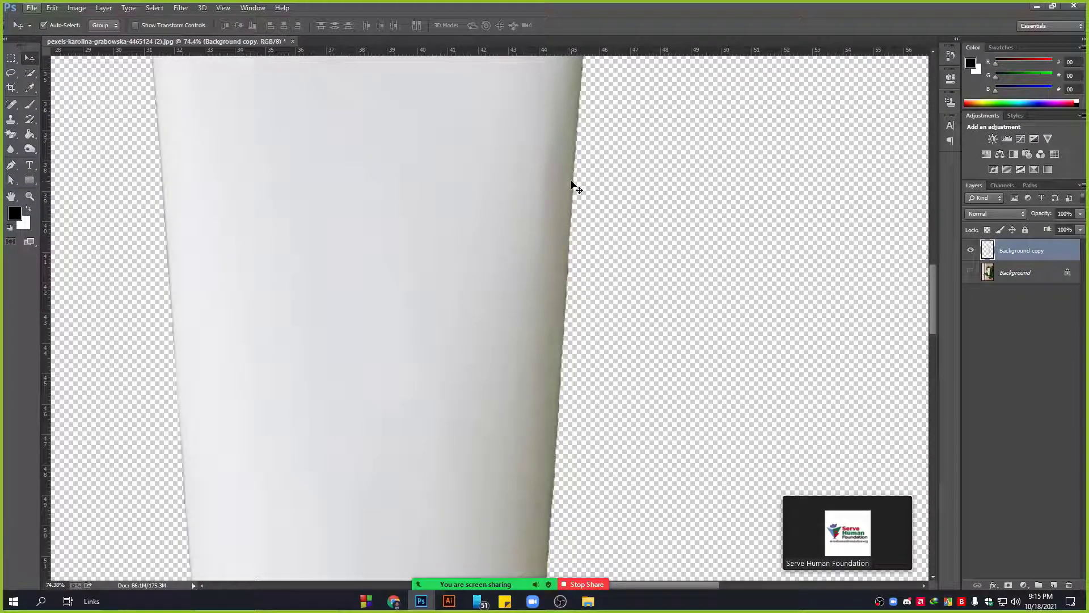
pyautogui.moveTo(587, 477); pyautogui.dragTo(586, 306)
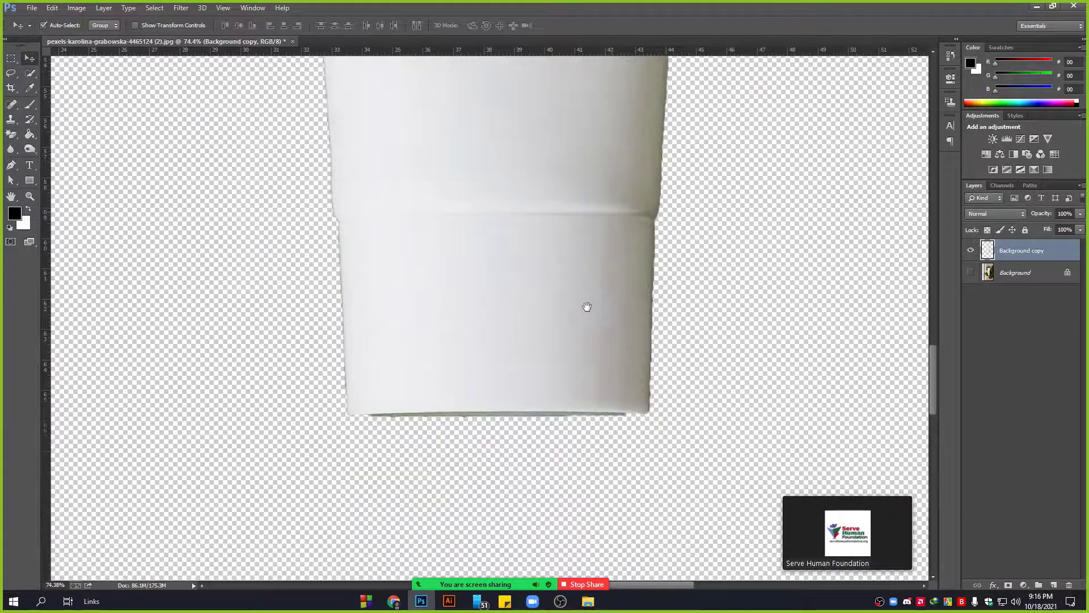
pyautogui.scroll(3, 407, 423)
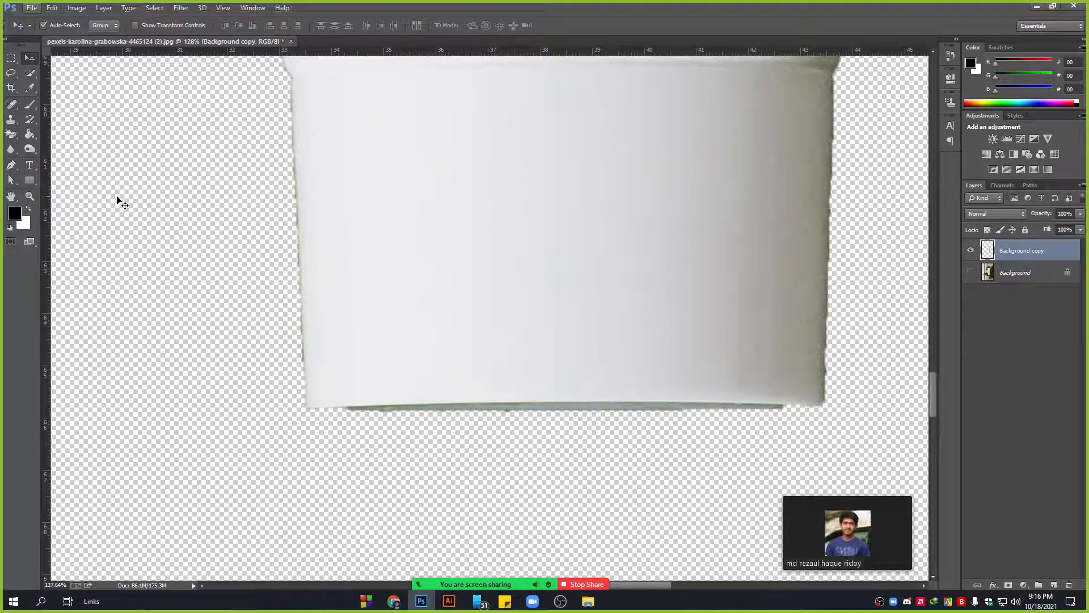
pyautogui.click(11, 164)
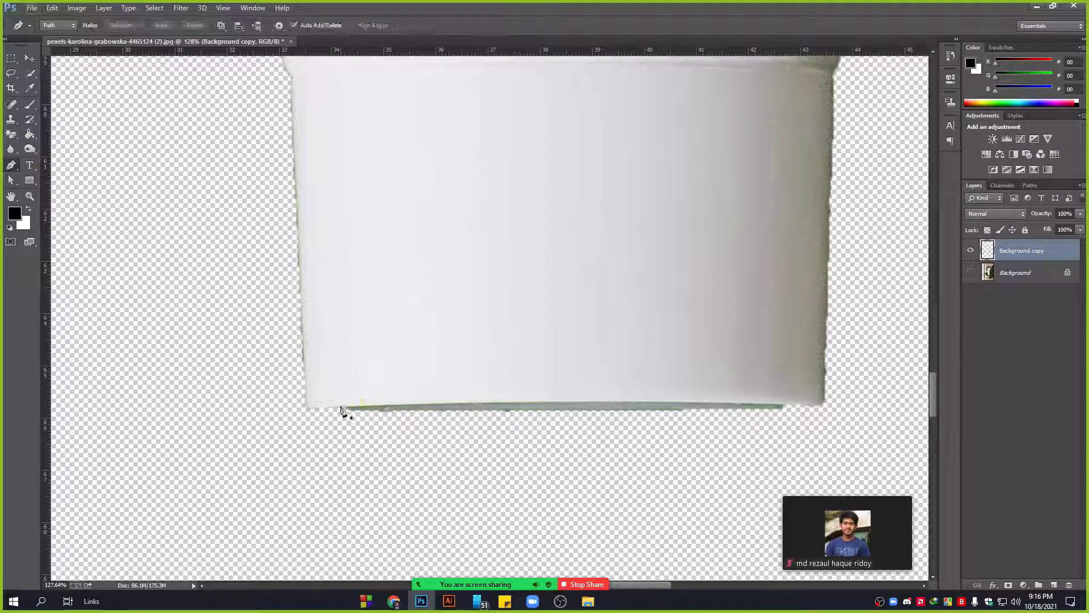
pyautogui.click(341, 407)
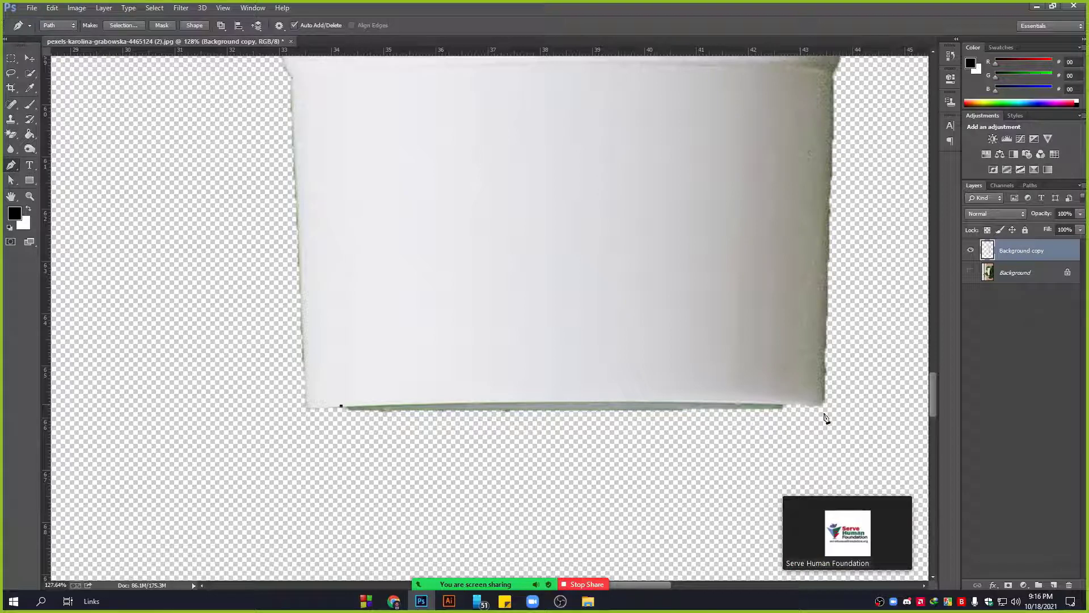
pyautogui.moveTo(799, 405); pyautogui.dragTo(861, 415)
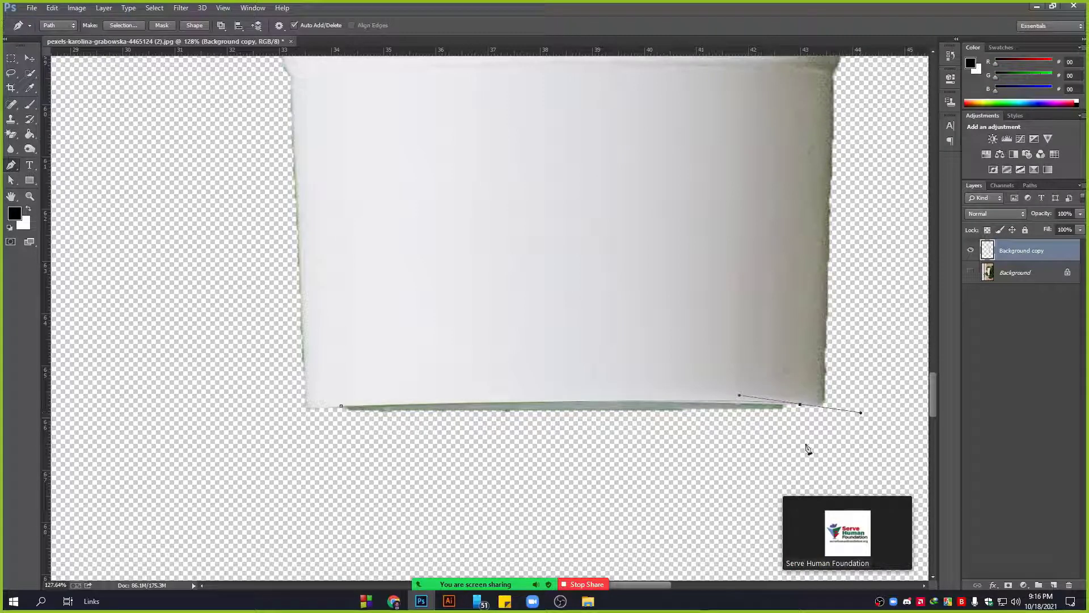
pyautogui.click(795, 458)
pyautogui.moveTo(482, 460); pyautogui.dragTo(491, 460)
pyautogui.click(290, 442)
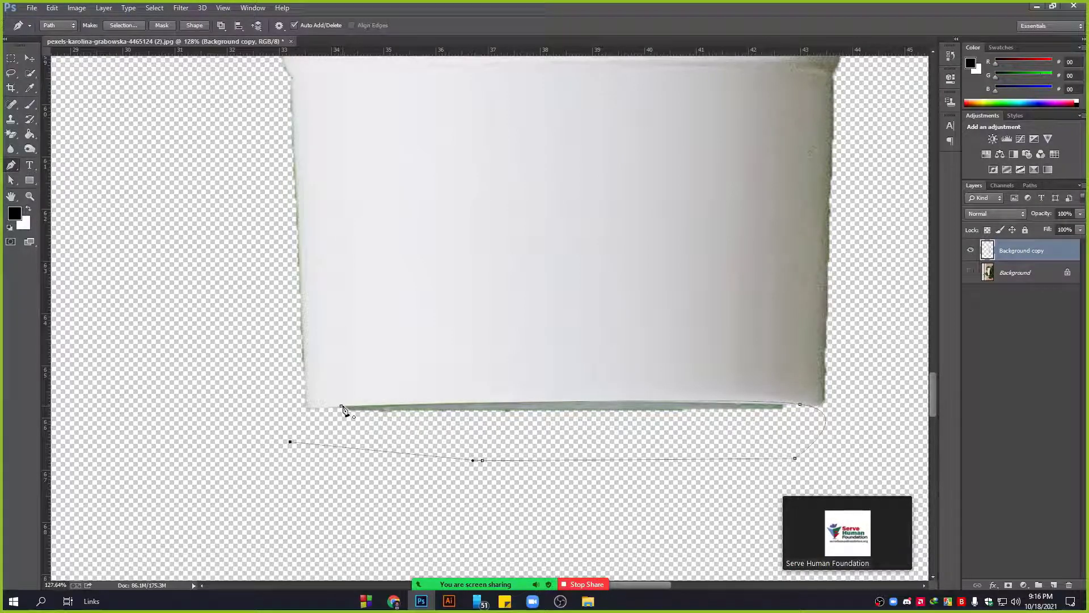
pyautogui.click(341, 406)
# Turn the path into a selection, remove the green fringe, and deselect.
pyautogui.rightClick(373, 417)
pyautogui.click(425, 199)
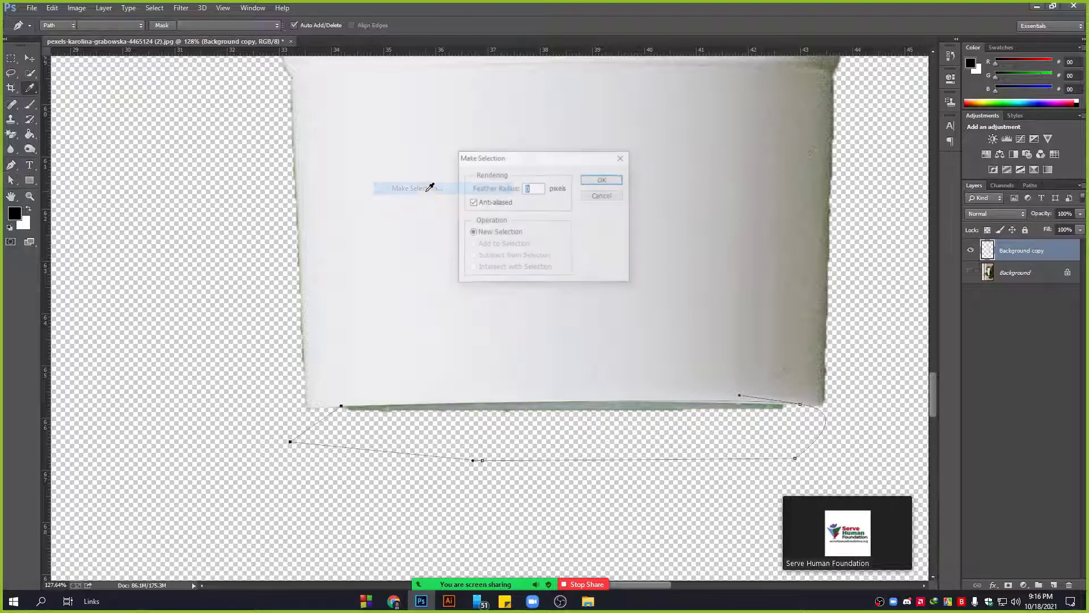
pyautogui.click(602, 179)
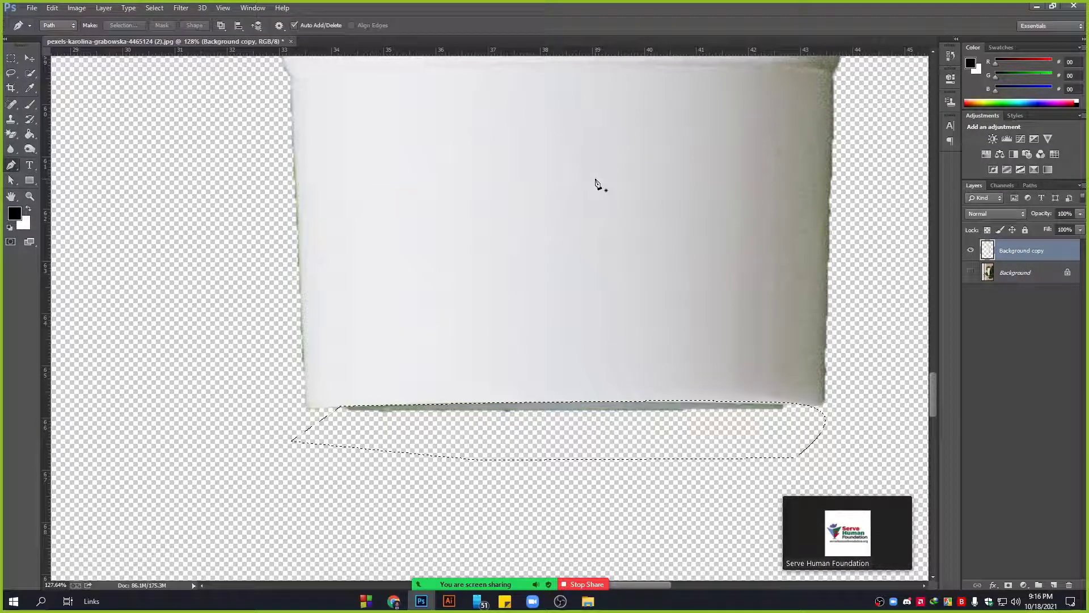
pyautogui.hotkey('ctrl', 'd')
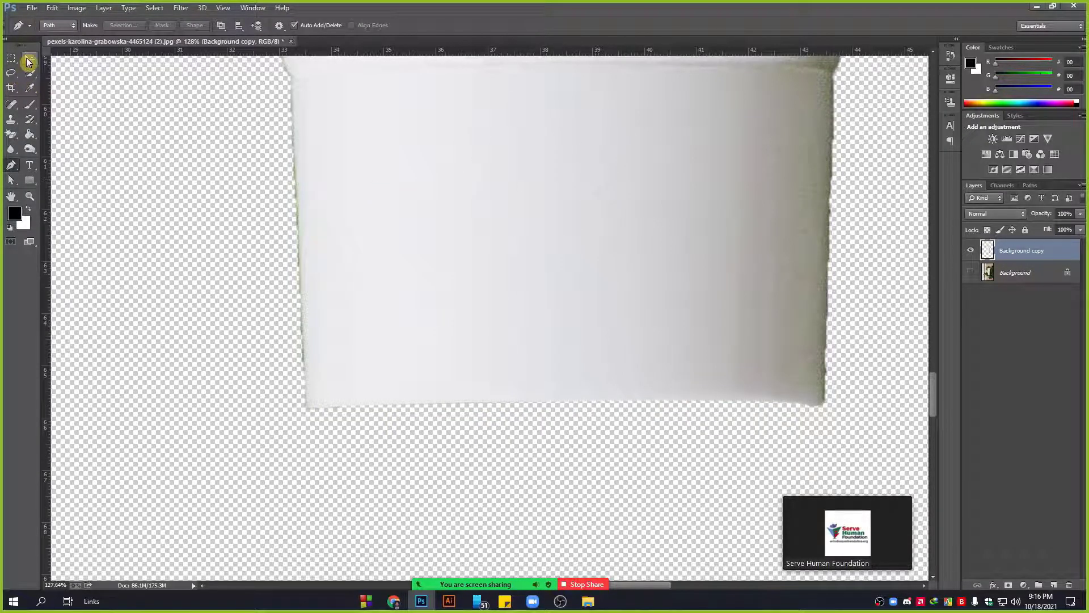
pyautogui.click(30, 58)
pyautogui.scroll(-5, 469, 322)
# Remove all colour from the tube cutout layer using an Image adjustment.
pyautogui.scroll(3, 476, 389)
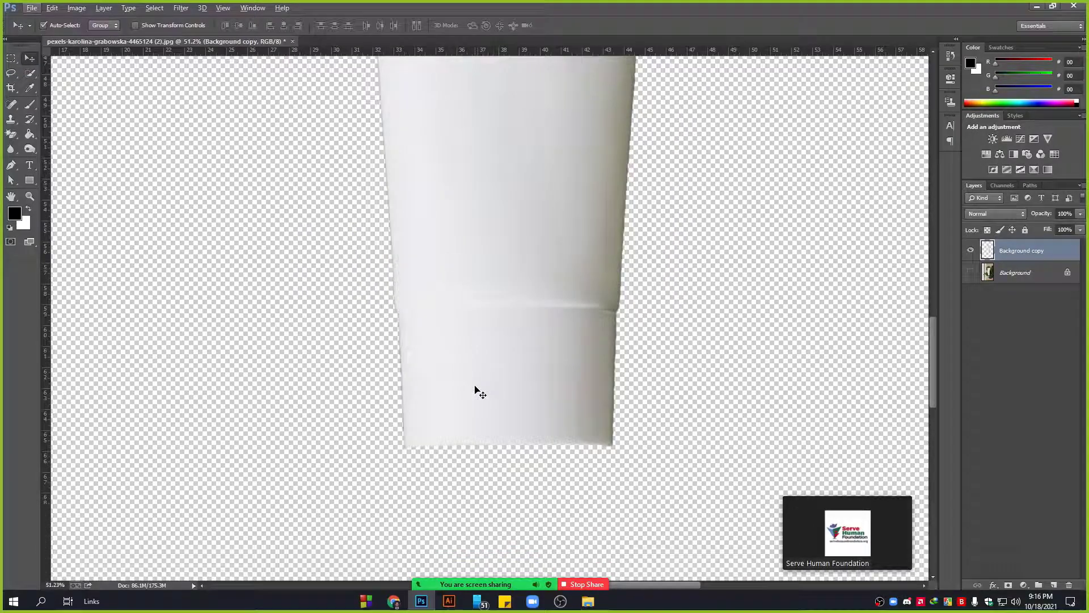
pyautogui.scroll(-4, 414, 415)
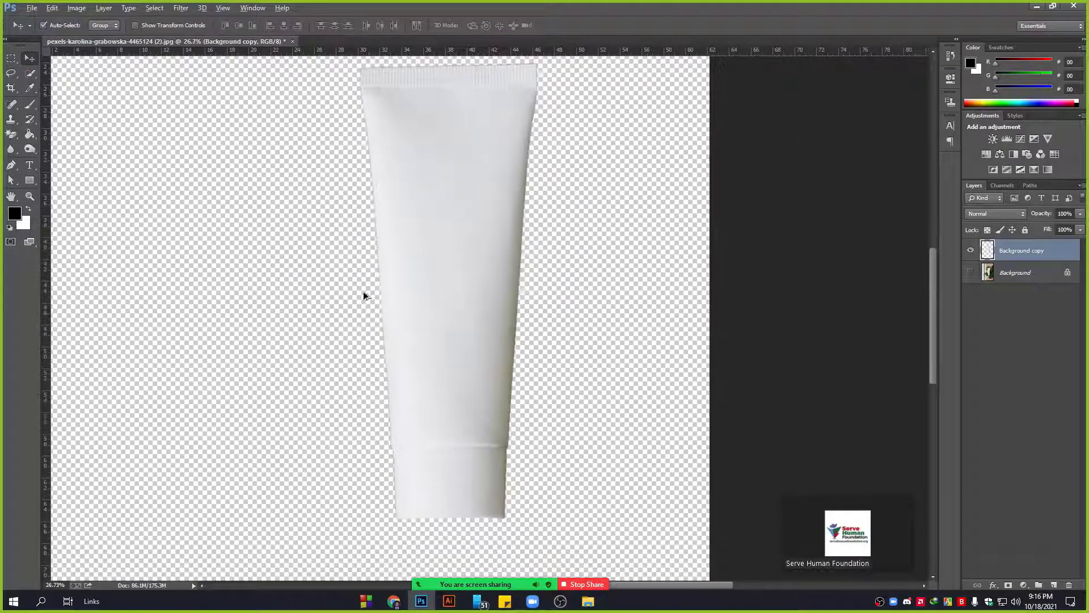
pyautogui.scroll(-3, 477, 362)
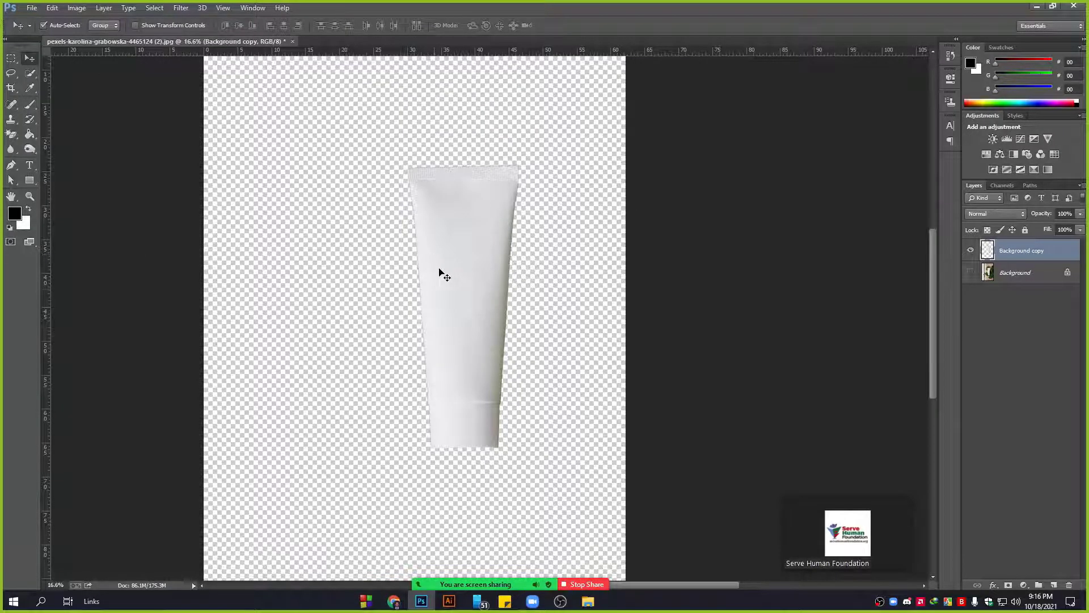
pyautogui.scroll(2, 495, 286)
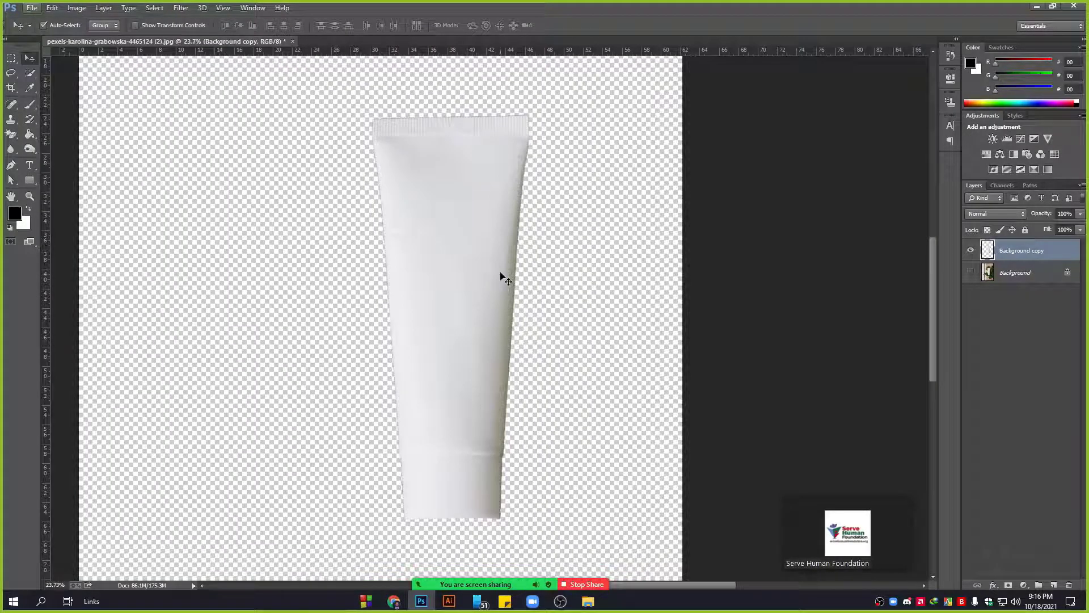
pyautogui.scroll(3, 525, 389)
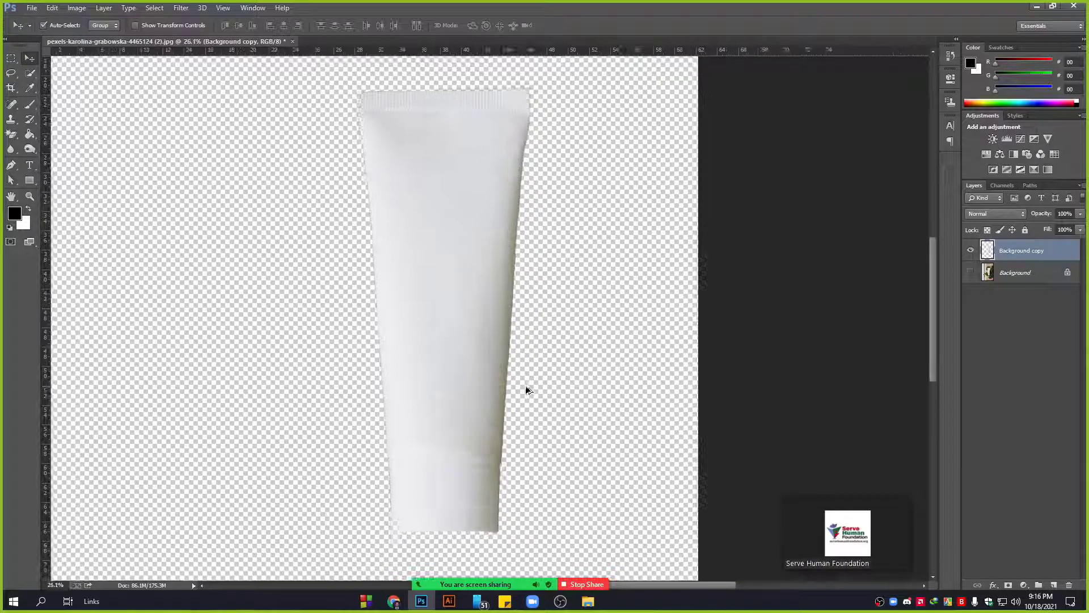
pyautogui.click(76, 8)
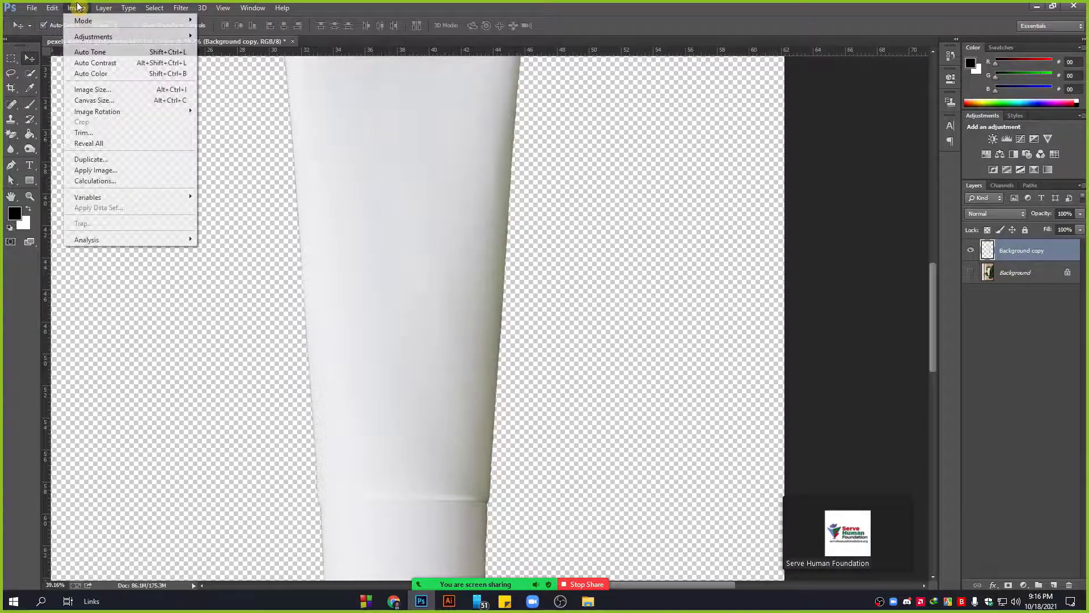
pyautogui.moveTo(83, 37)
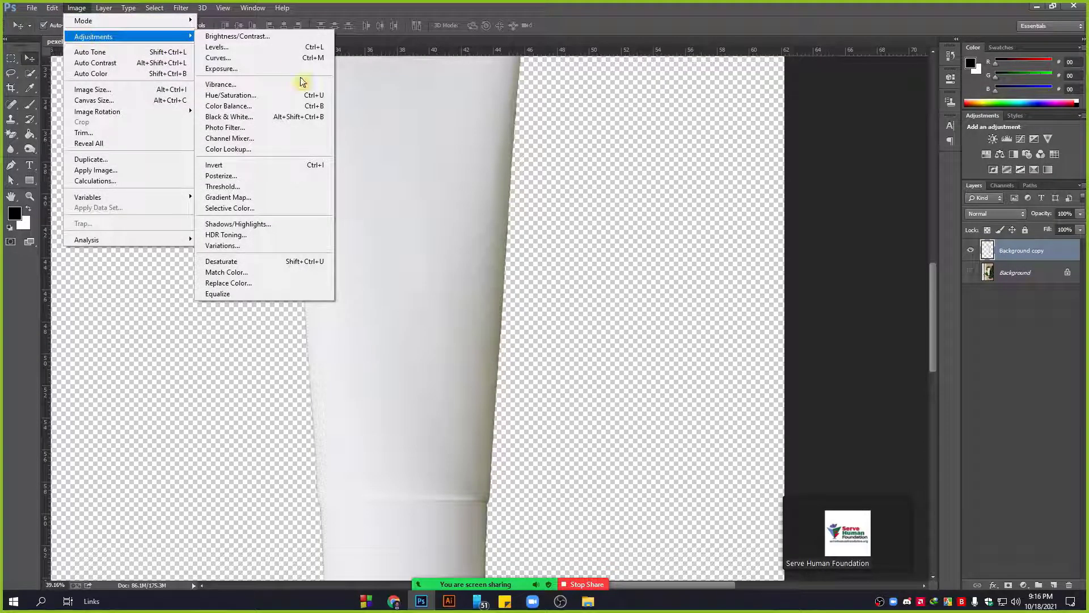
pyautogui.click(241, 260)
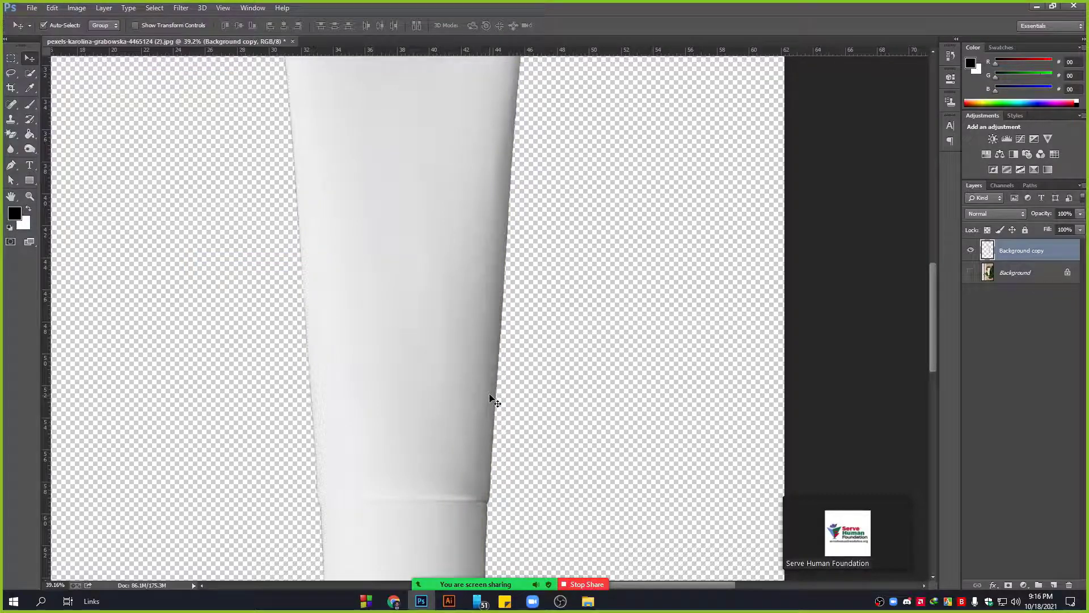
# Toggle the leaf photo and cutout copy visibility to compare, leaving both shown.
pyautogui.scroll(-3, 493, 401)
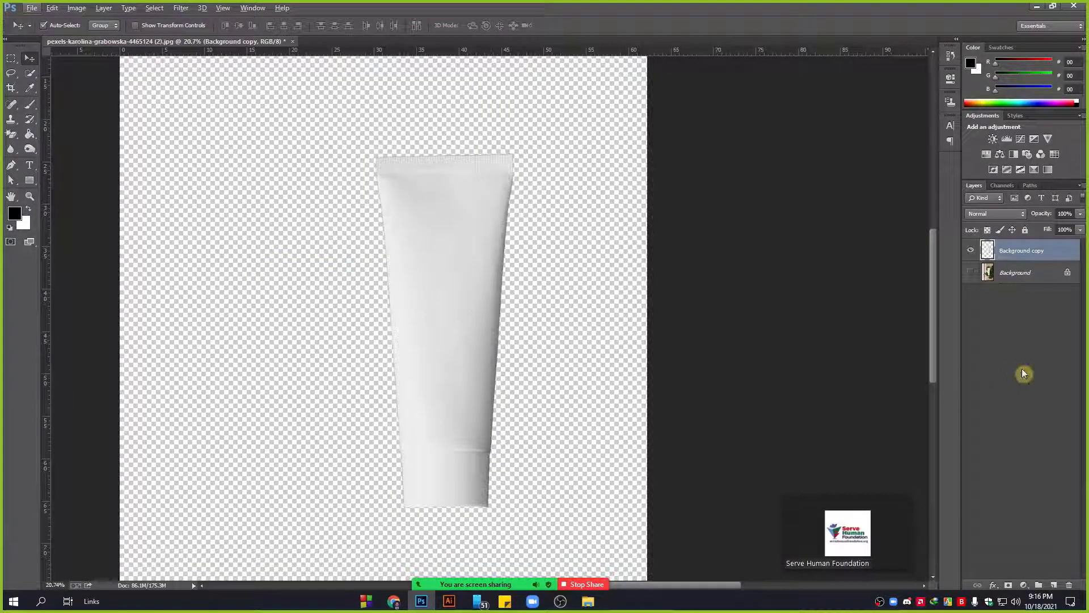
pyautogui.click(971, 273)
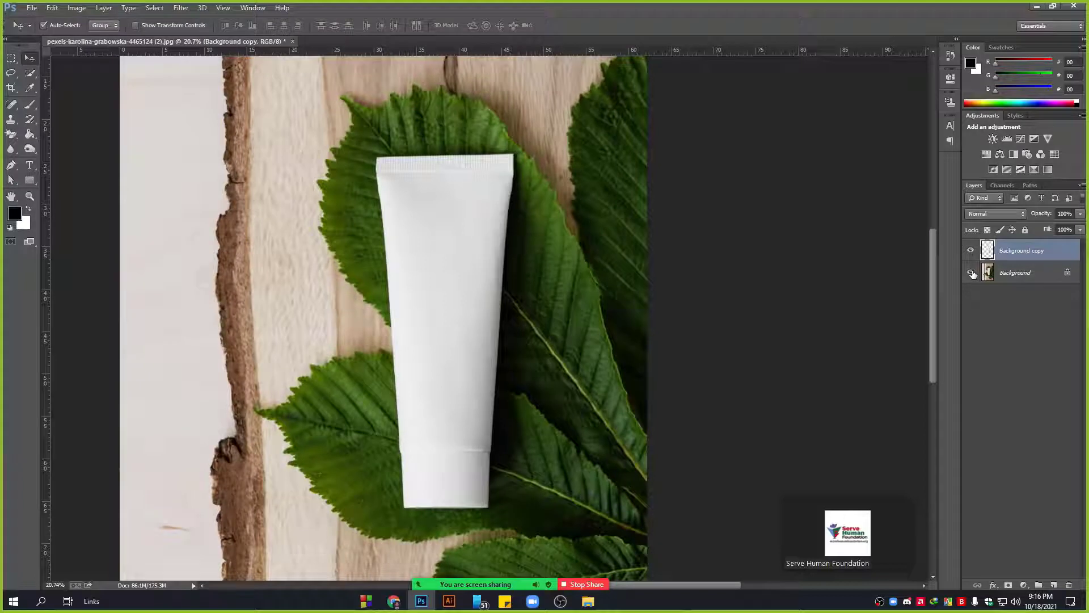
pyautogui.scroll(-2, 572, 339)
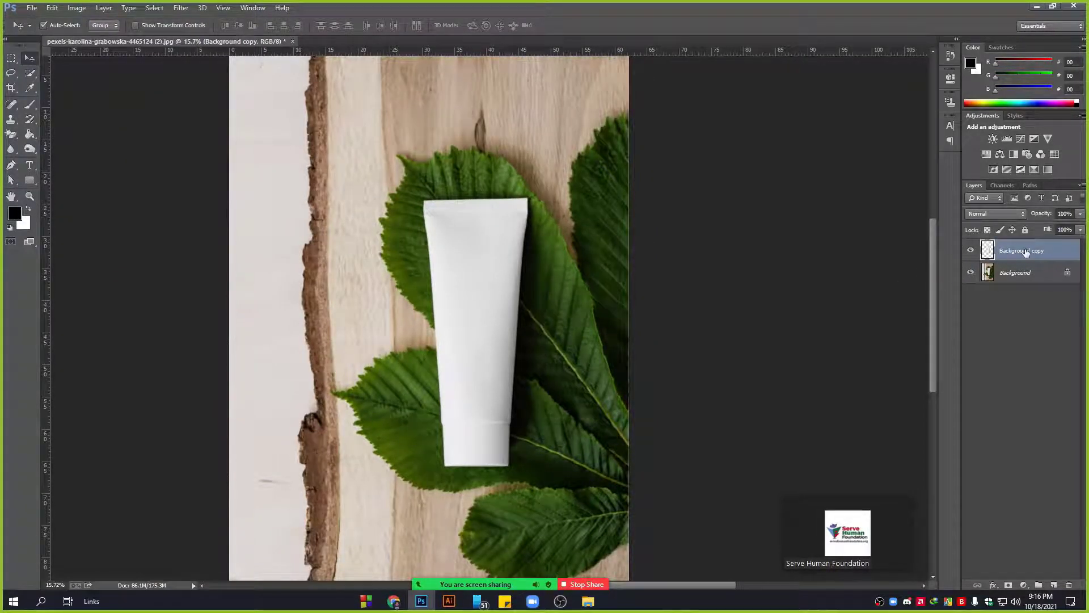
pyautogui.scroll(2, 549, 287)
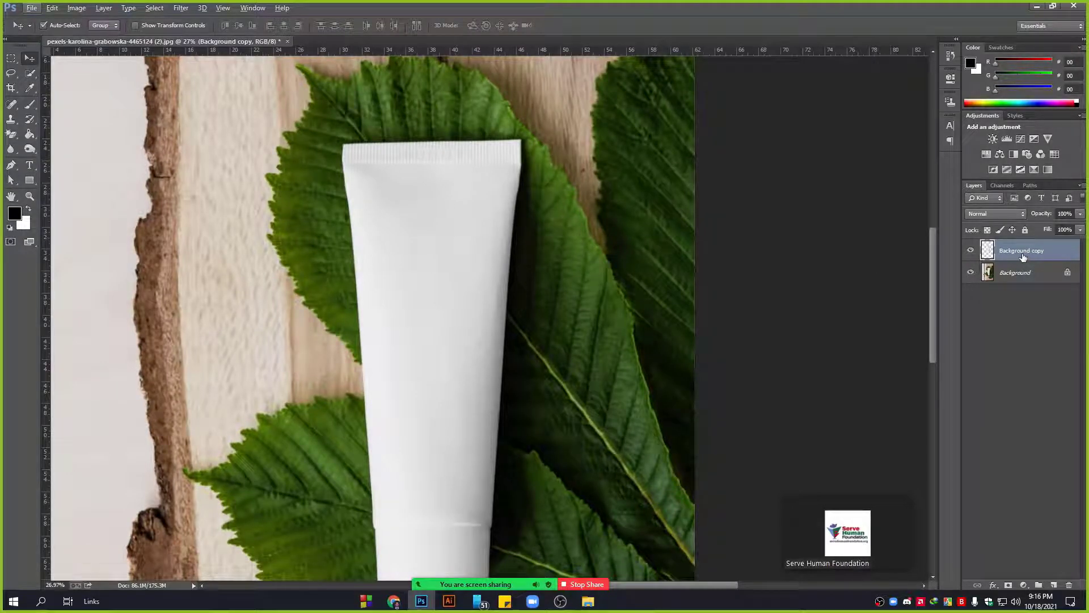
pyautogui.click(970, 273)
pyautogui.scroll(-1, 399, 315)
pyautogui.scroll(-2, 398, 316)
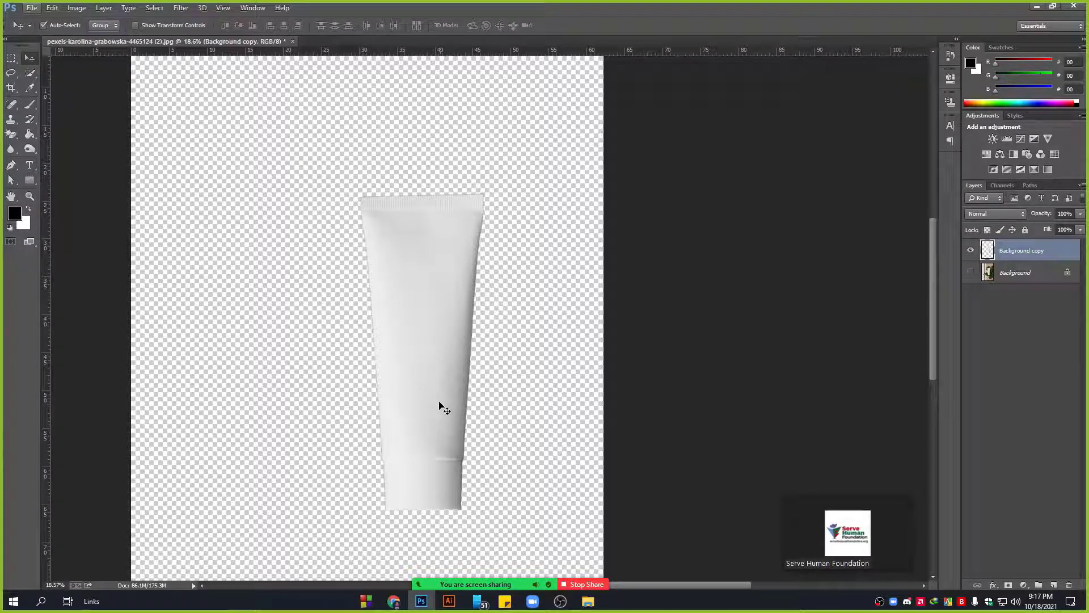
pyautogui.click(971, 273)
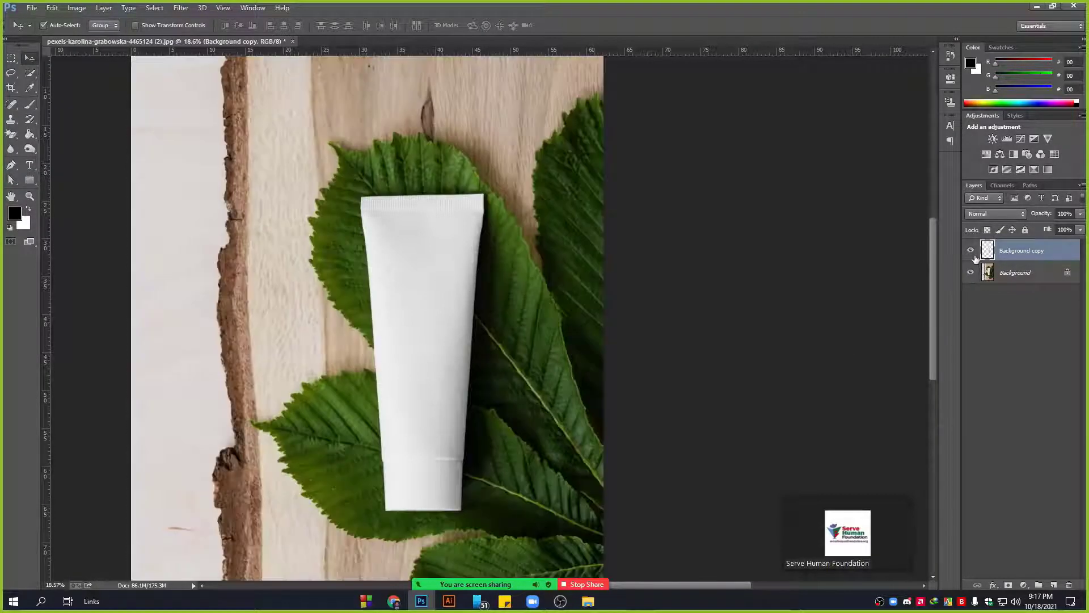
pyautogui.click(971, 250)
pyautogui.click(971, 250)
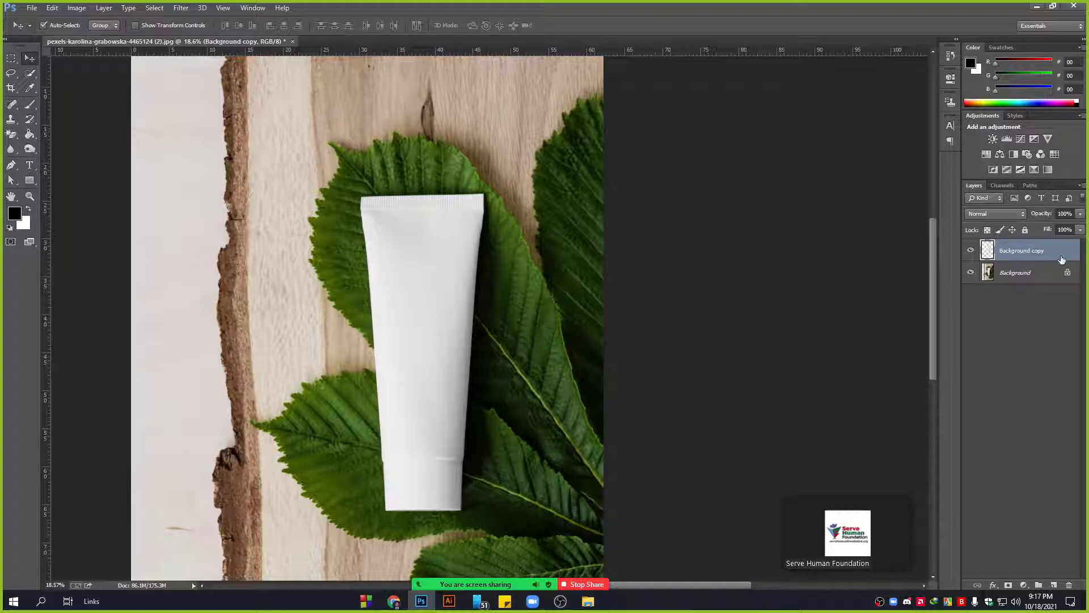
# Rename the Background copy layer to 'shadow' and reselect it.
pyautogui.doubleClick(1024, 251)
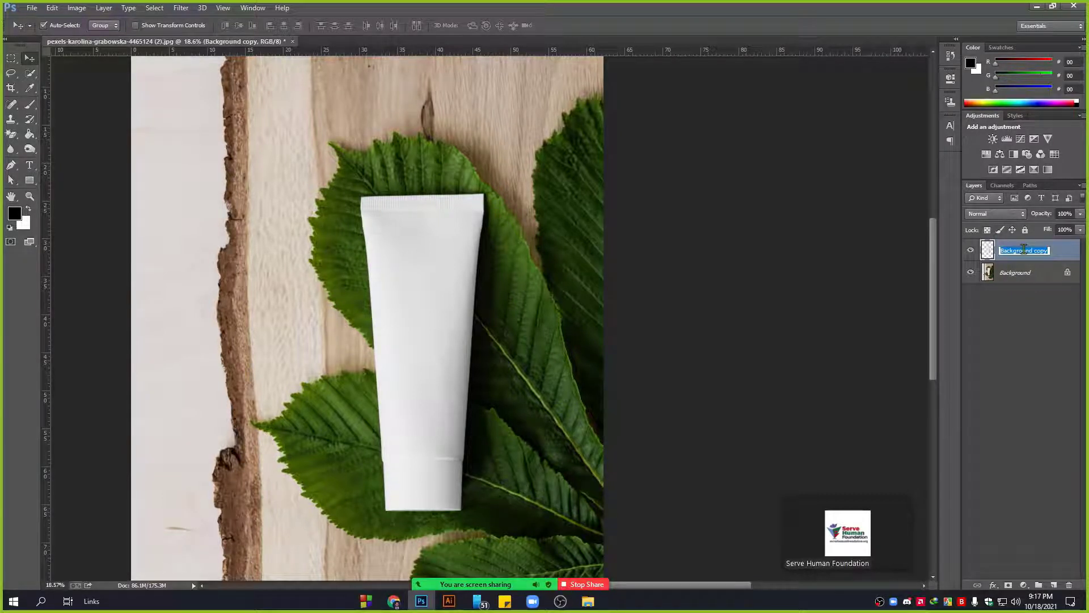
pyautogui.write('shadow')
pyautogui.press('Return')
pyautogui.click(1003, 301)
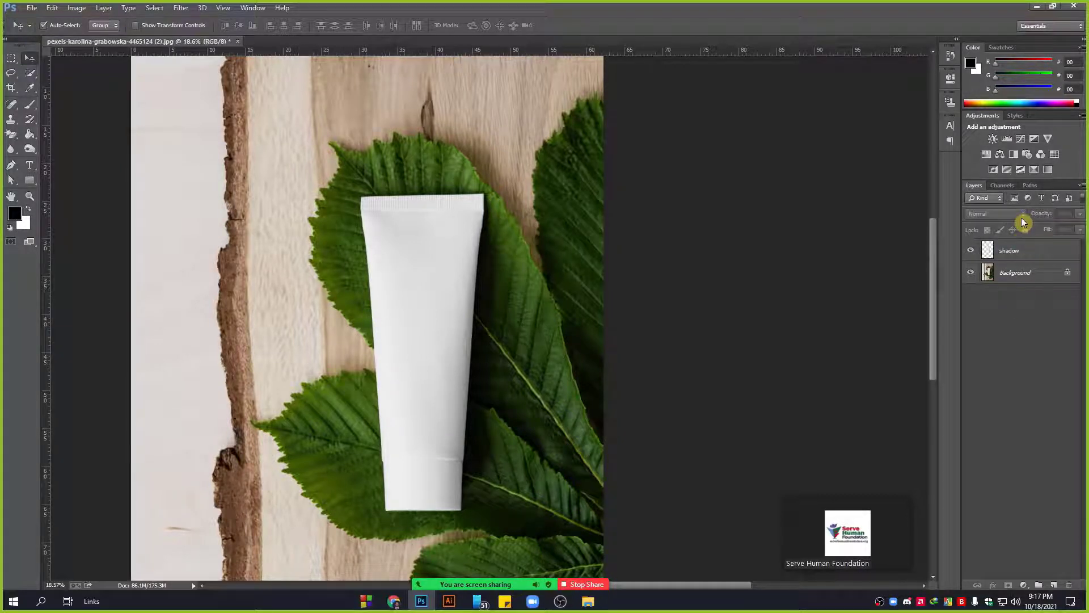
pyautogui.click(1025, 251)
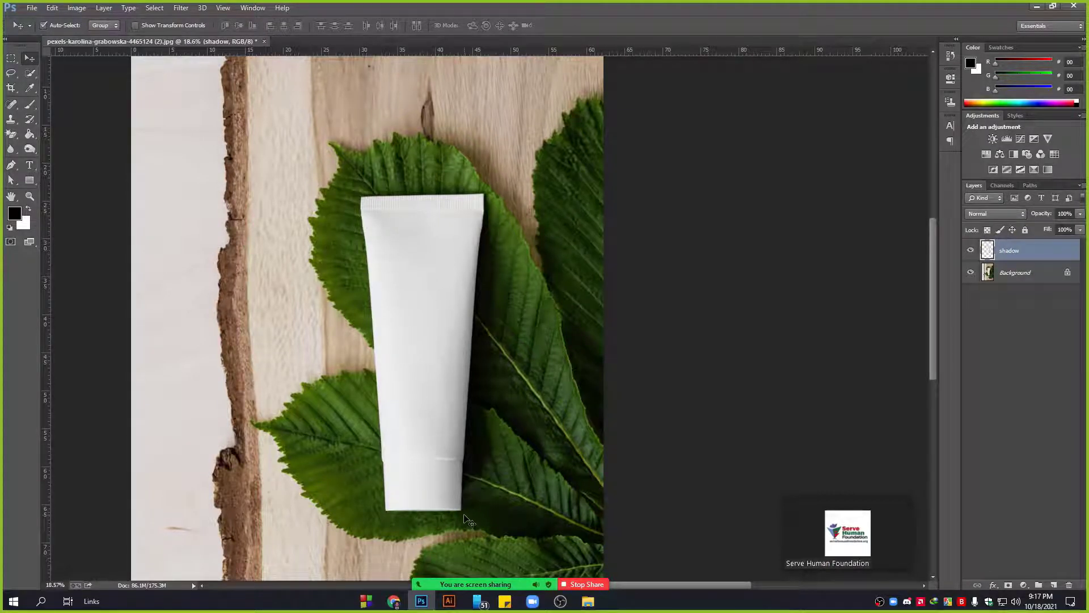
pyautogui.scroll(1, 463, 519)
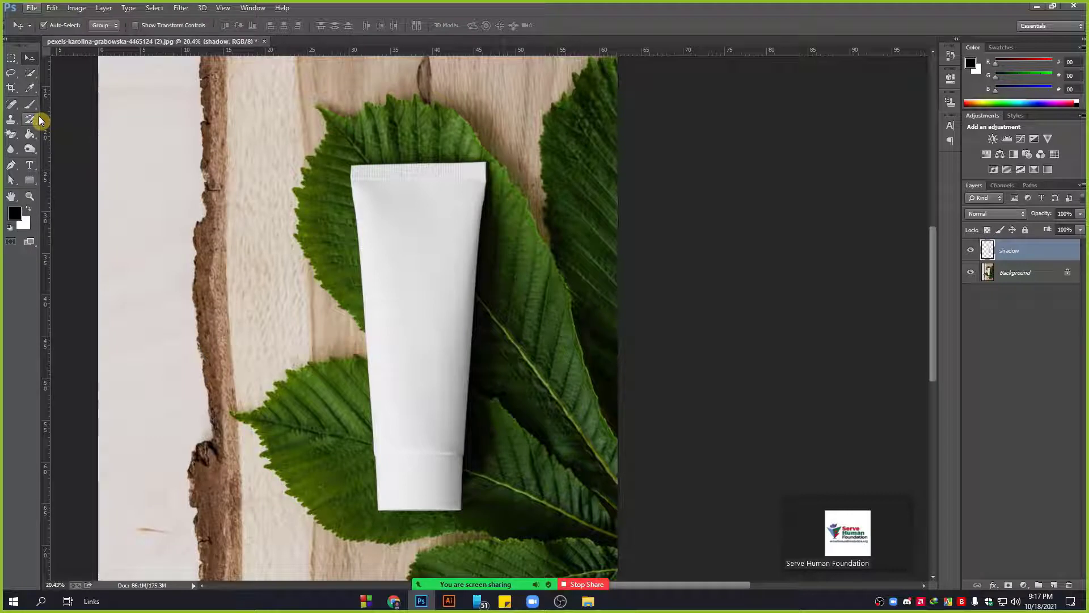
# Draw a white-filled rectangle shape over the tube's body.
pyautogui.click(28, 181)
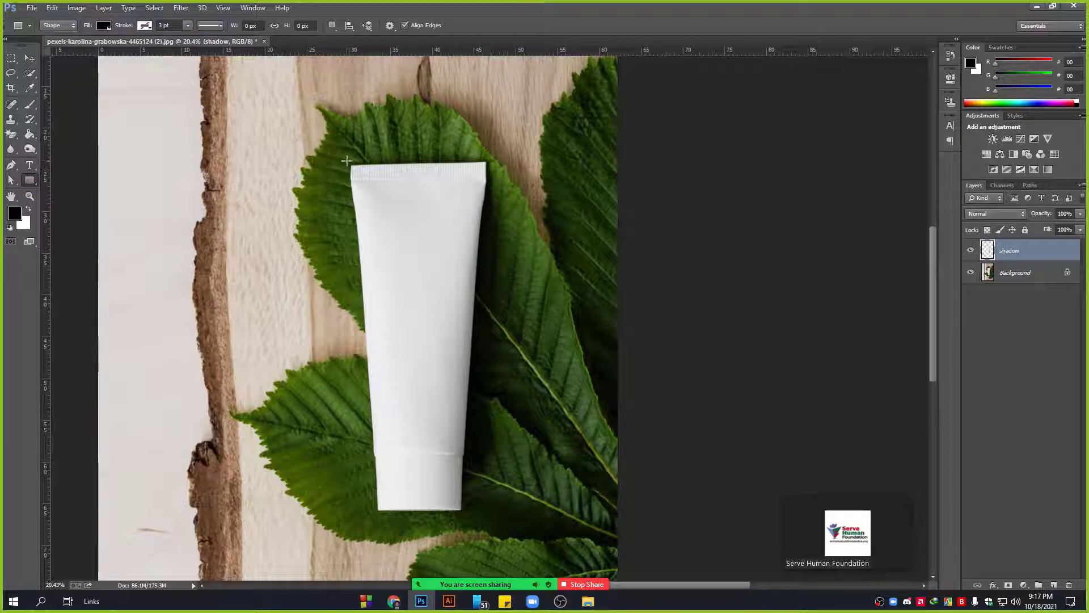
pyautogui.moveTo(347, 160); pyautogui.dragTo(495, 460)
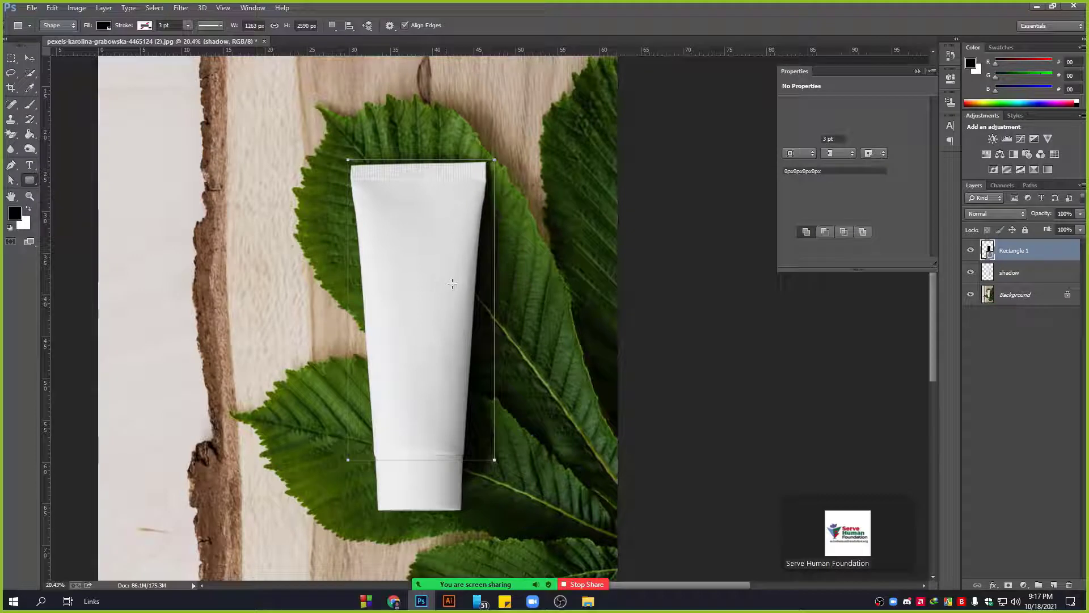
pyautogui.click(789, 138)
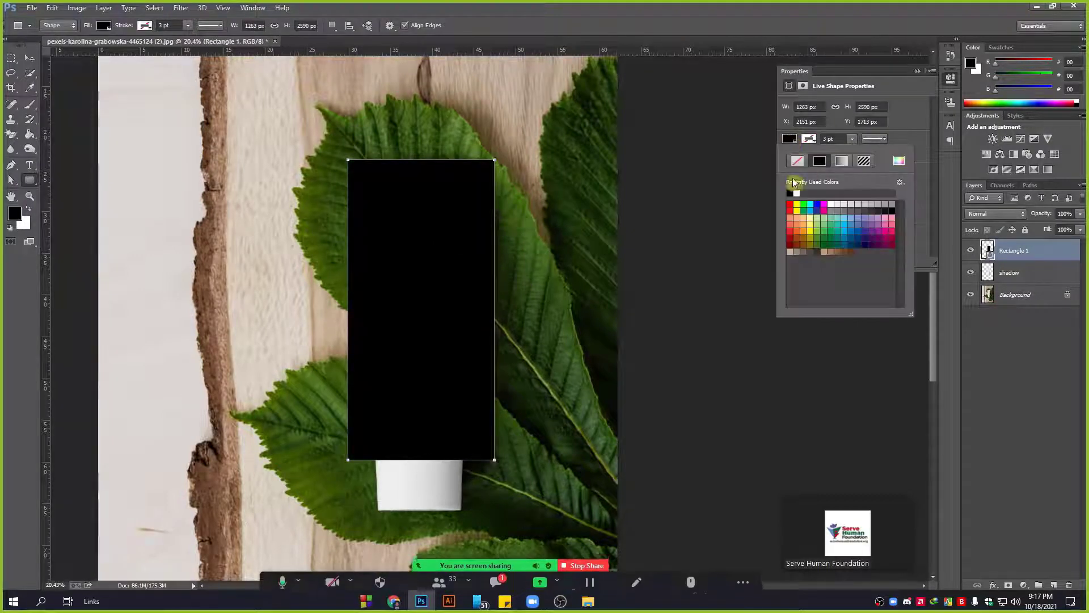
pyautogui.click(797, 193)
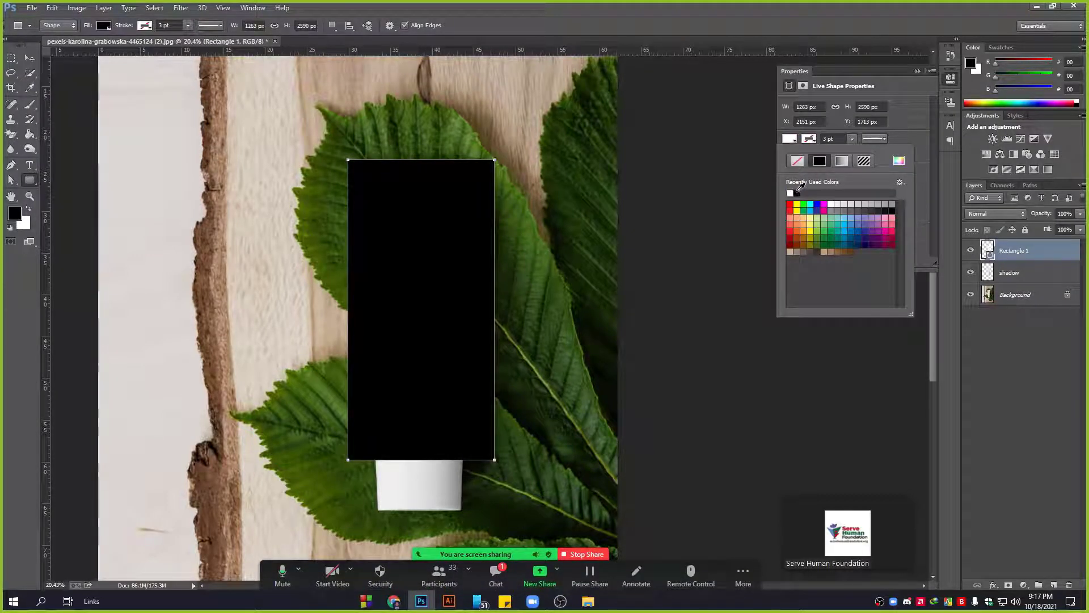
# Hide the white rectangle layer and select the shadow layer.
pyautogui.click(501, 576)
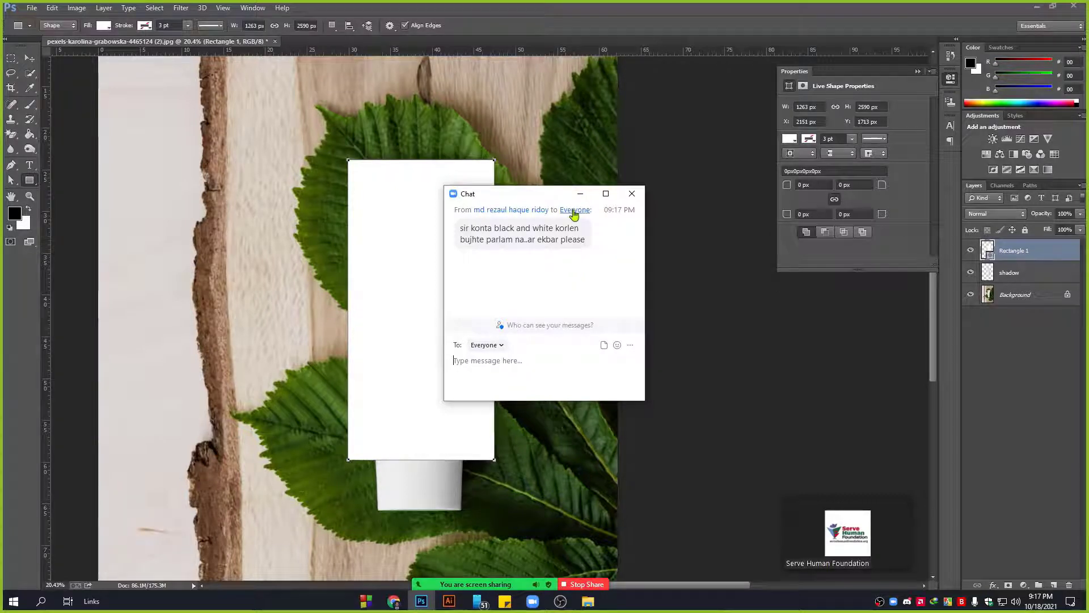
pyautogui.click(580, 193)
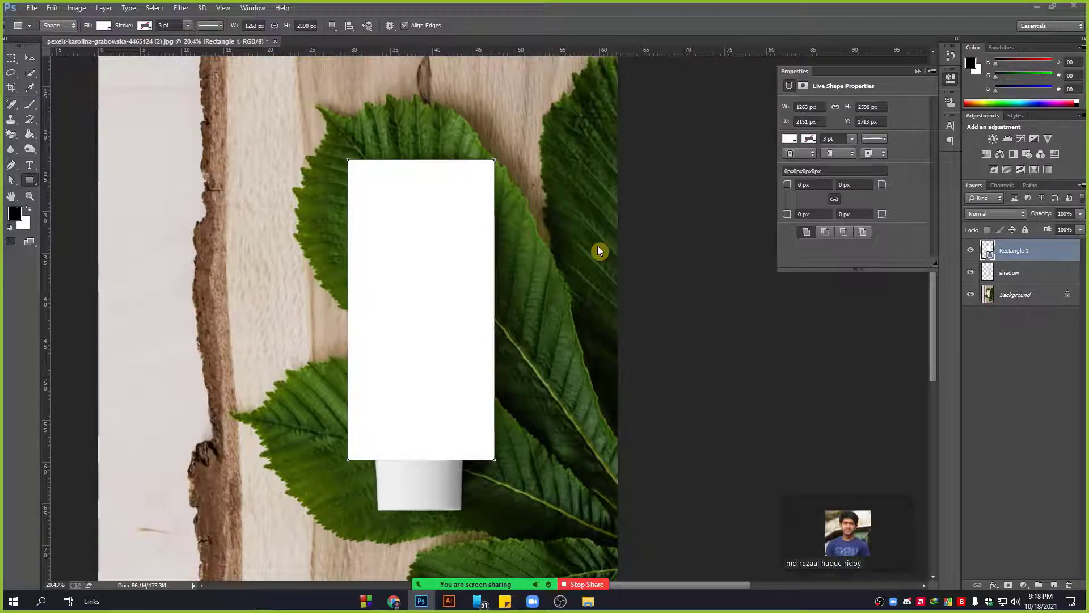
pyautogui.click(970, 250)
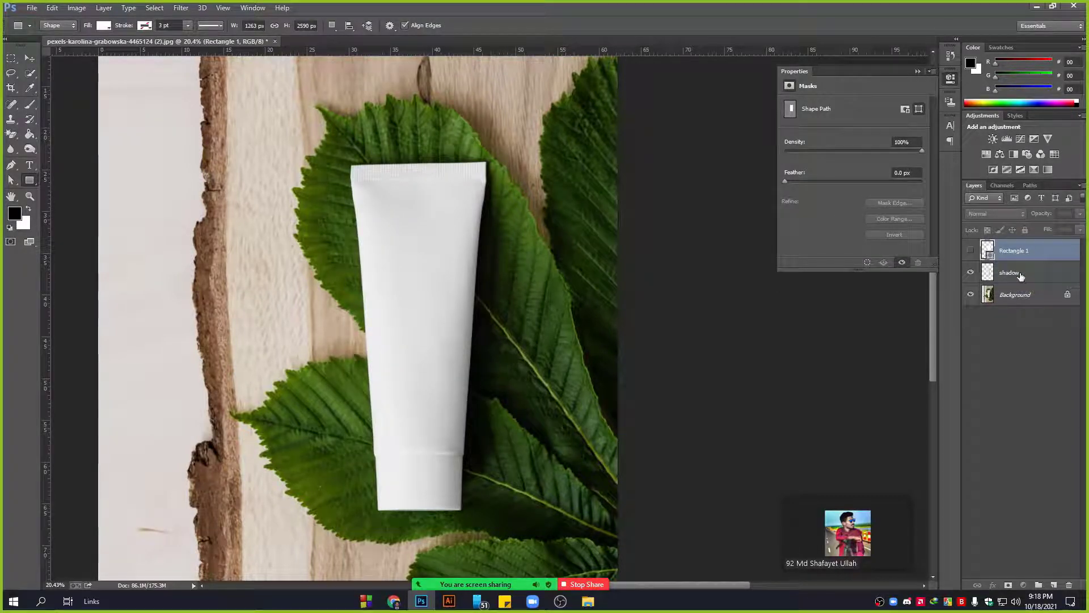
pyautogui.click(1021, 273)
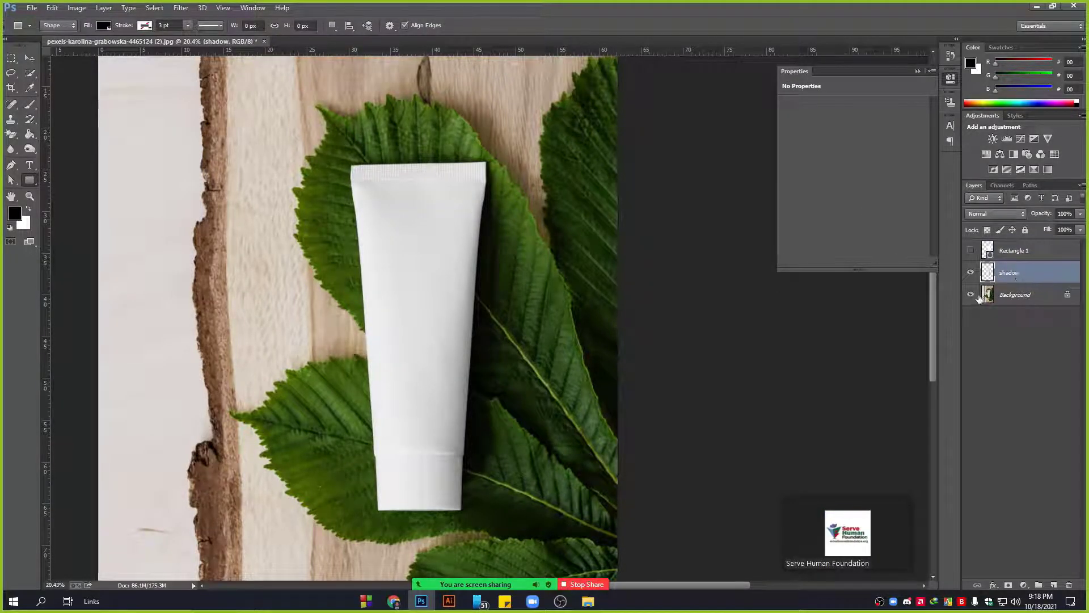
# Toggle the background photo off and on, then show the white rectangle over the tube.
pyautogui.click(971, 294)
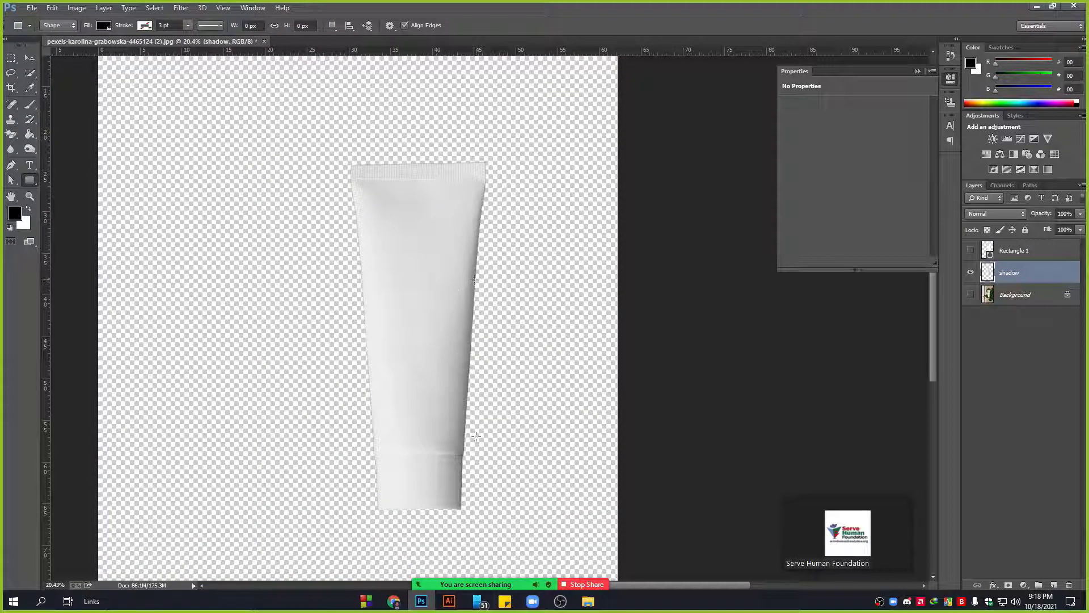
pyautogui.scroll(5, 475, 436)
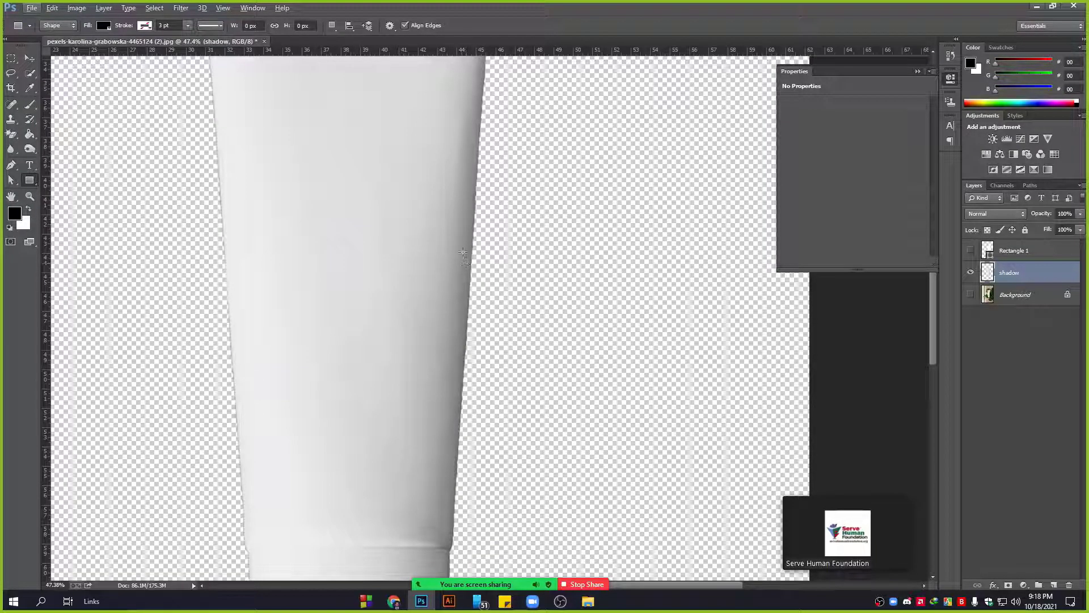
pyautogui.scroll(2, 467, 262)
pyautogui.scroll(-2, 466, 249)
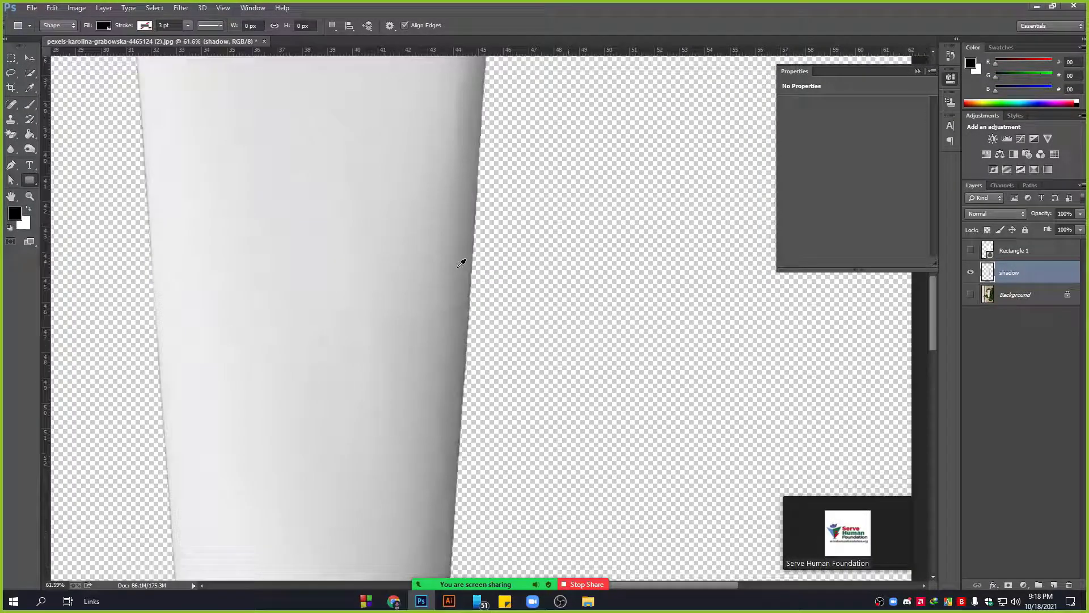
pyautogui.click(970, 295)
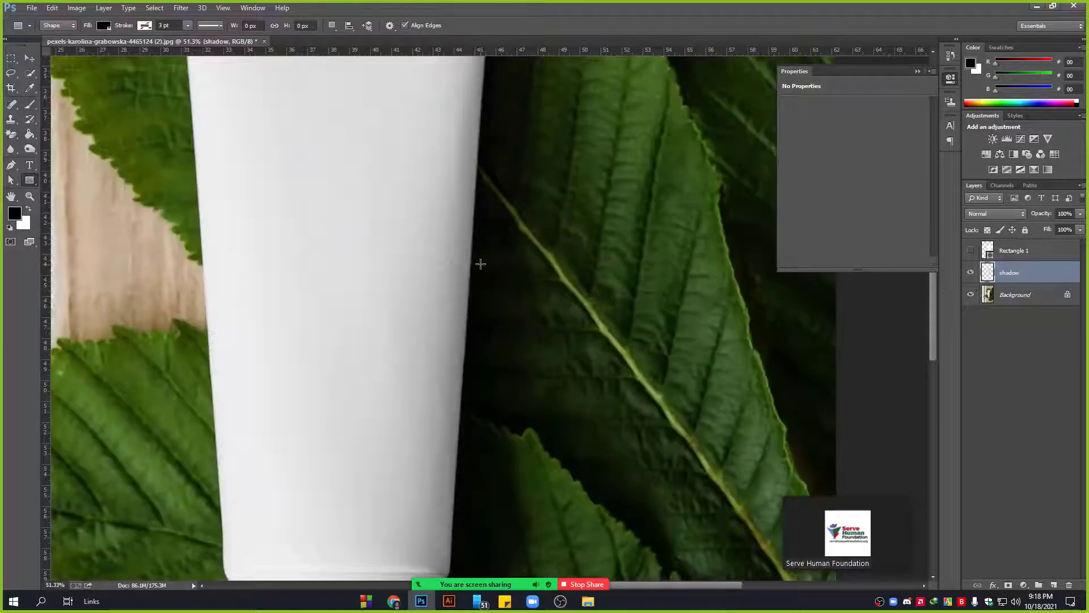
pyautogui.click(971, 294)
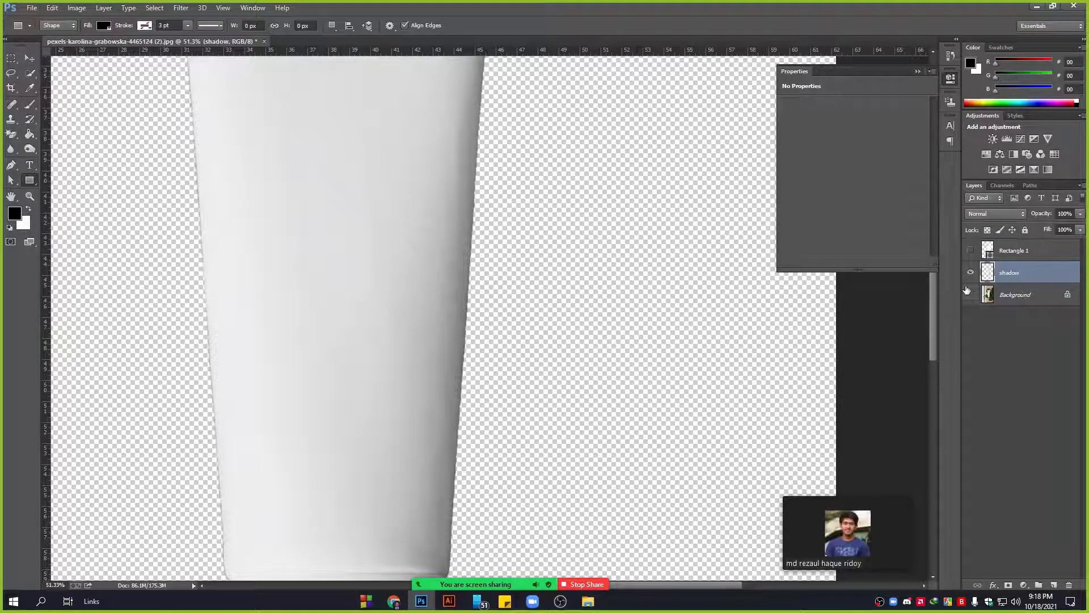
pyautogui.click(970, 294)
pyautogui.click(971, 250)
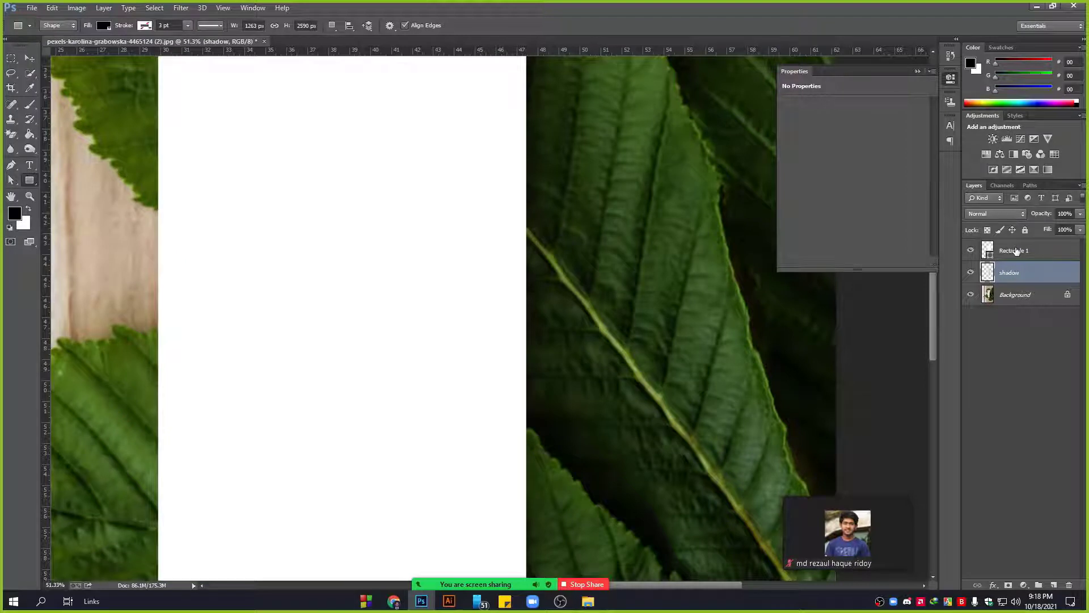
pyautogui.scroll(-3, 331, 292)
pyautogui.scroll(3, 338, 341)
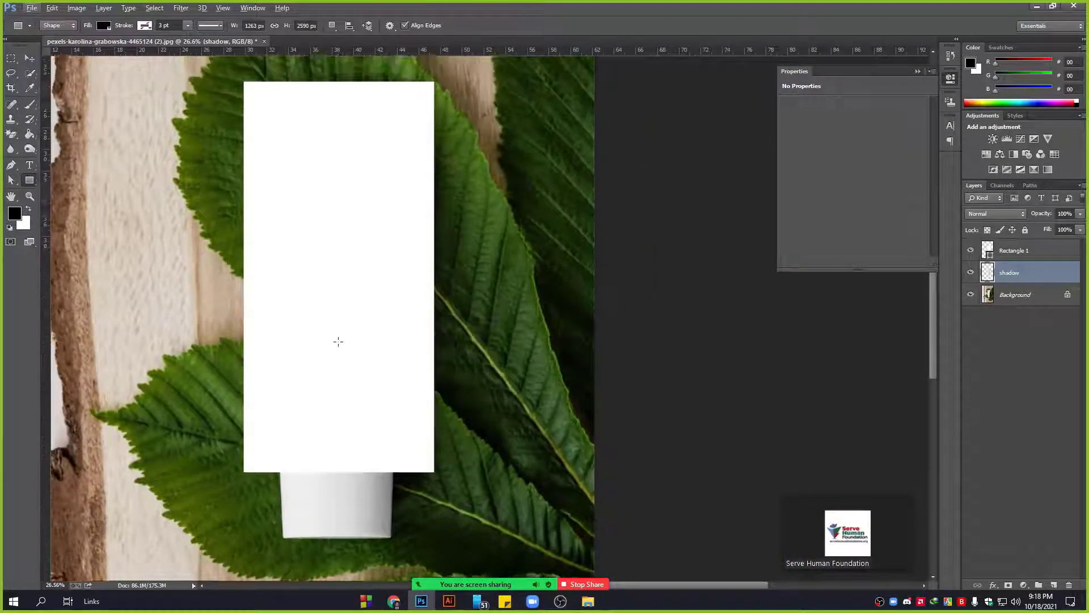
# Rename the Rectangle 1 layer to 'Your Design Here'.
pyautogui.press('v')
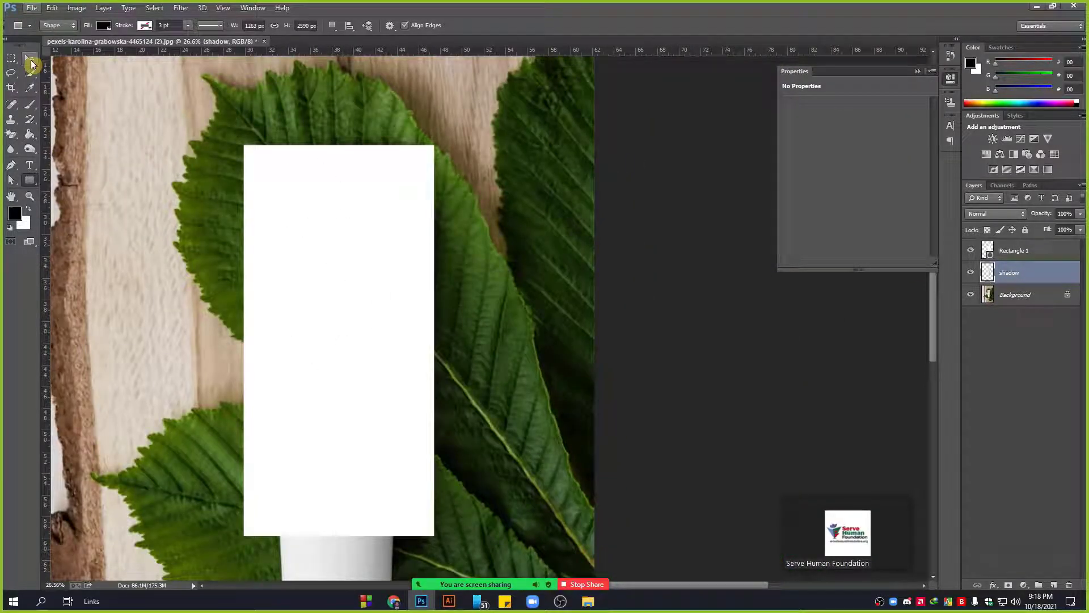
pyautogui.click(1043, 253)
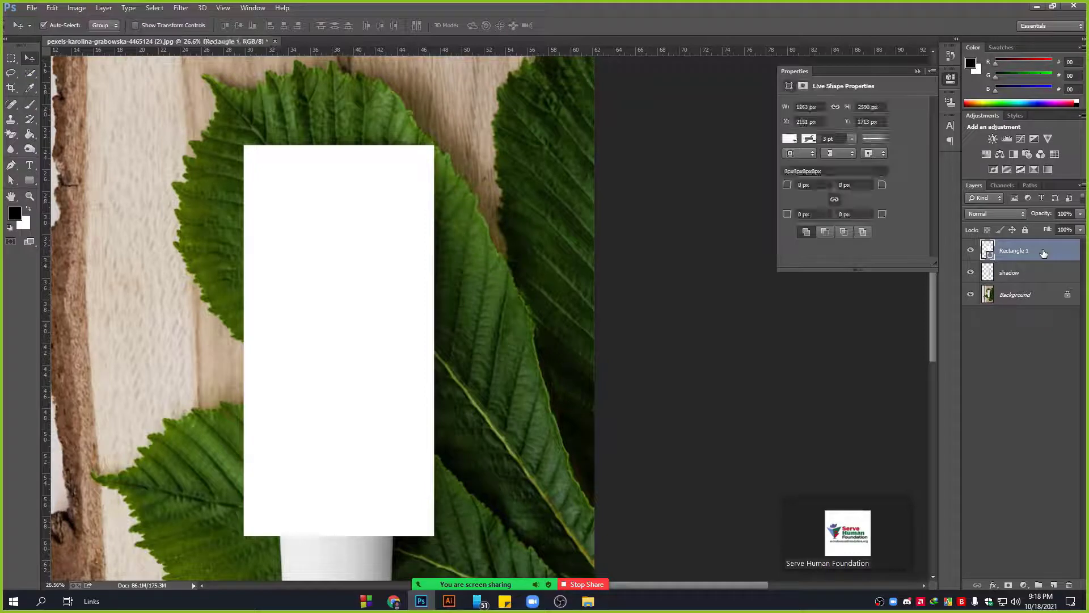
pyautogui.click(1020, 272)
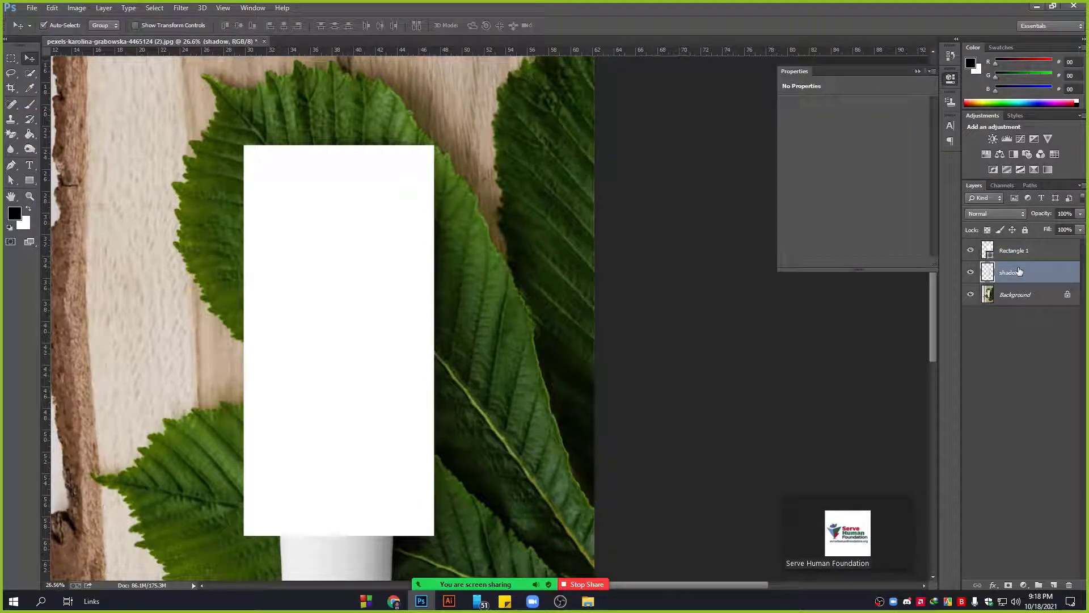
pyautogui.doubleClick(1015, 251)
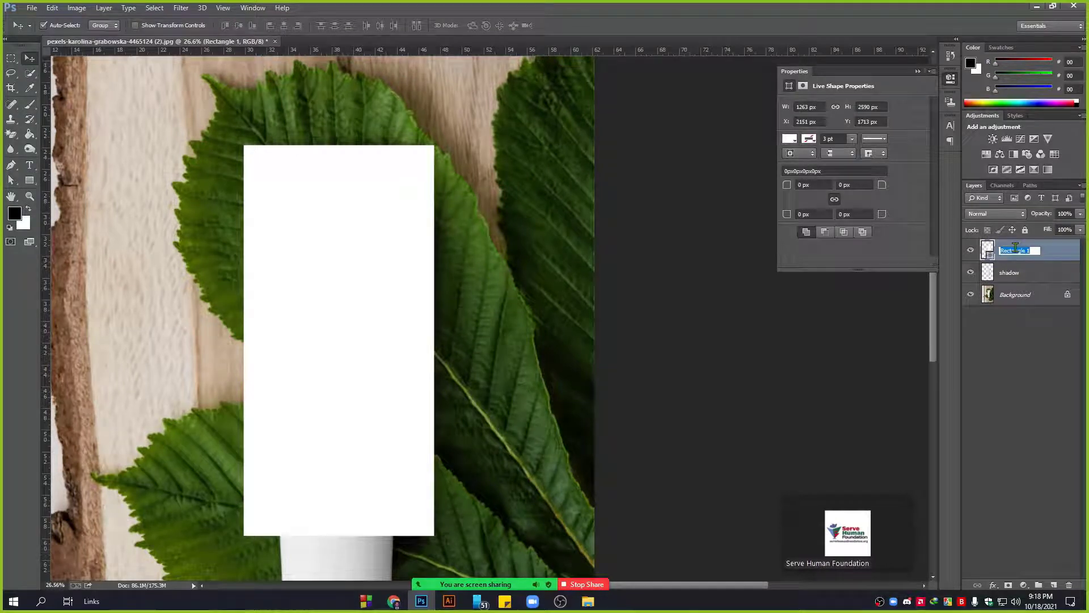
pyautogui.write('Your Design Here')
pyautogui.click(995, 367)
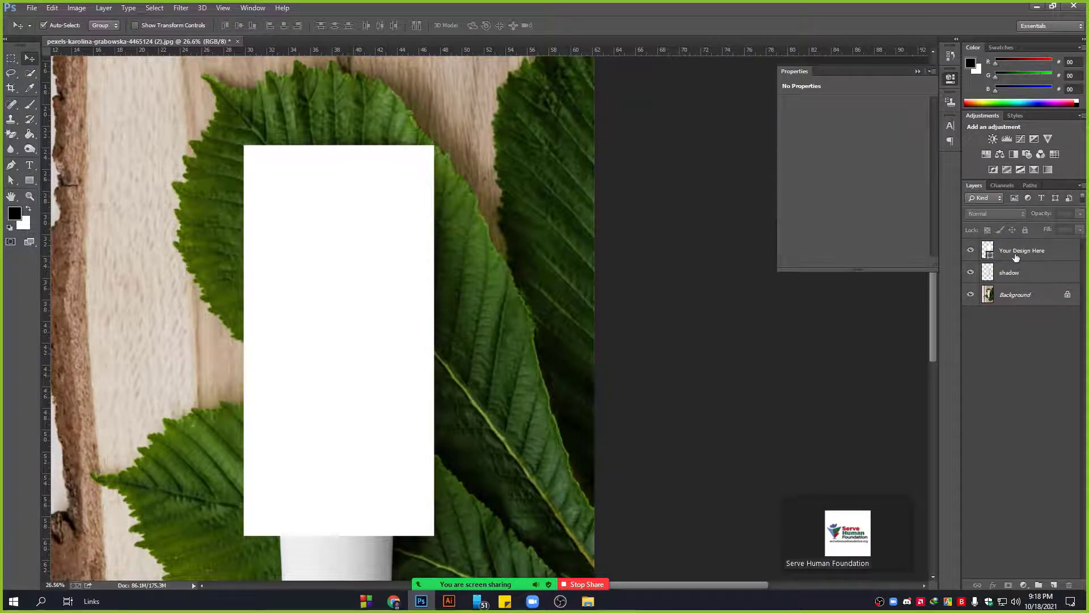
# Move Your Design Here below the shadow layer and hide shadow.
pyautogui.moveTo(1015, 253); pyautogui.dragTo(1015, 280)
pyautogui.click(996, 259)
pyautogui.click(971, 251)
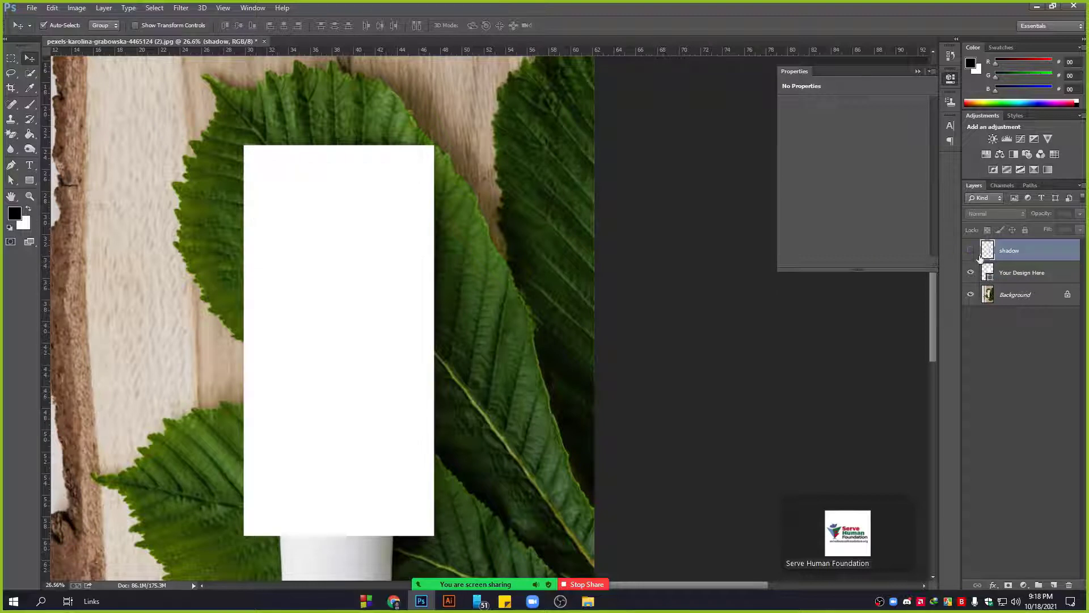
# Convert the Your Design Here layer into a smart object.
pyautogui.click(1015, 273)
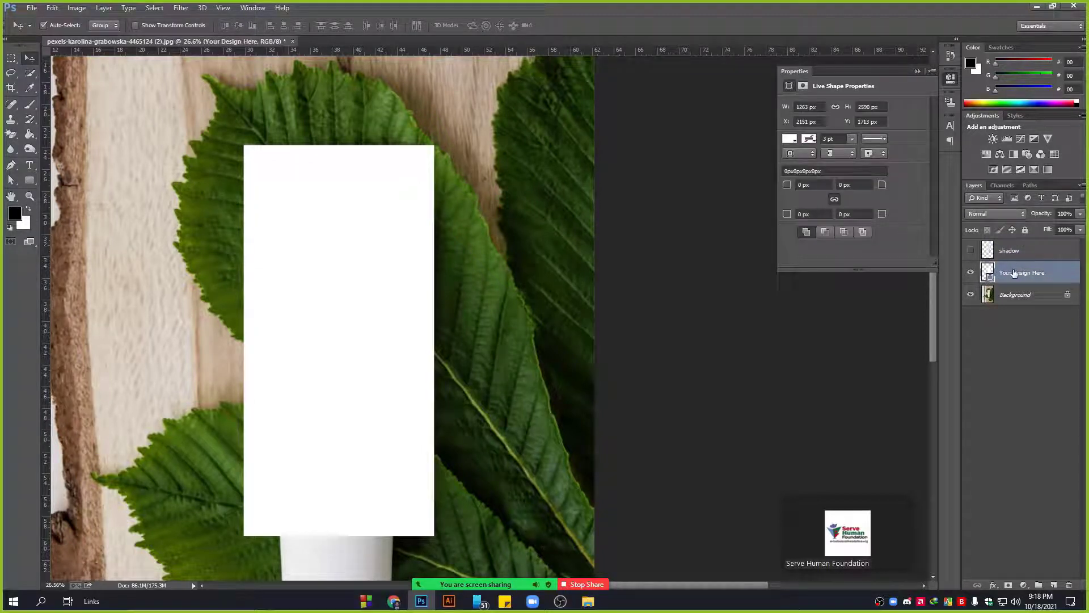
pyautogui.rightClick(1059, 275)
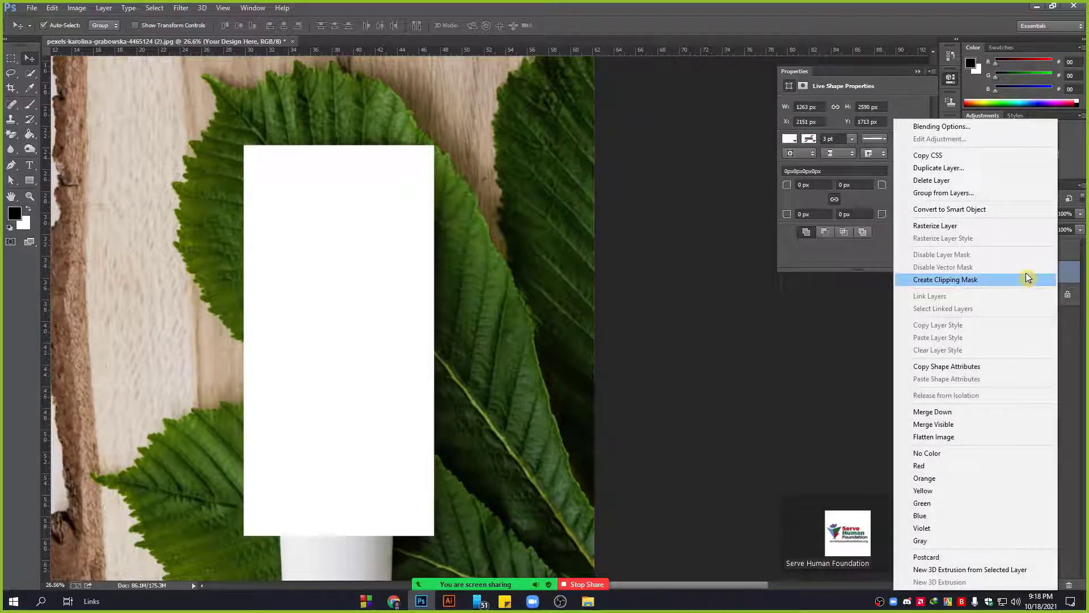
pyautogui.click(979, 209)
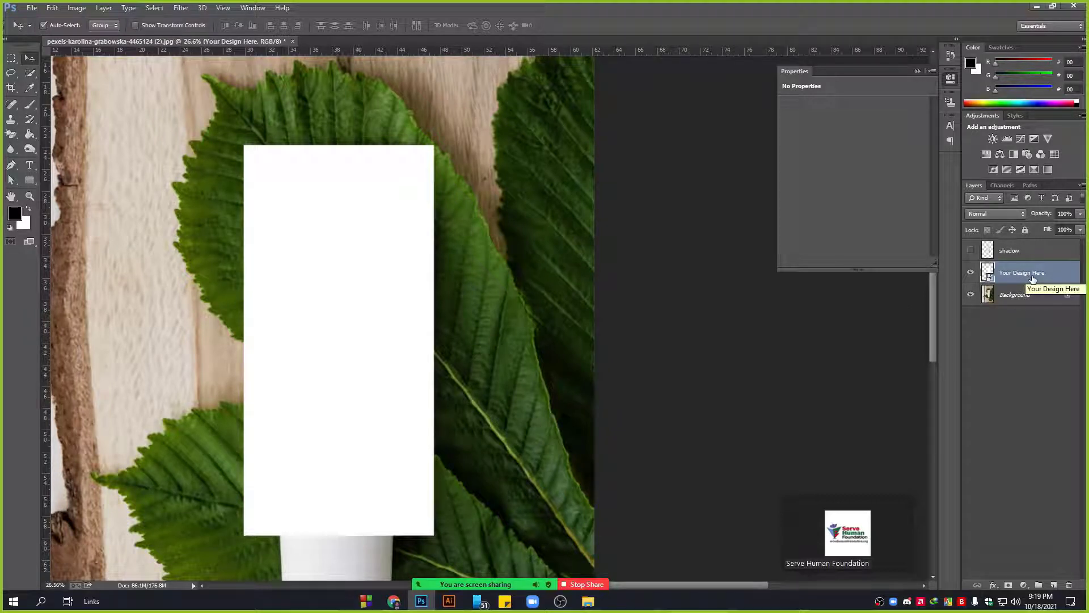
# Lower the Your Design Here layer's opacity to 69%.
pyautogui.click(1080, 213)
pyautogui.moveTo(1076, 226); pyautogui.dragTo(1062, 226)
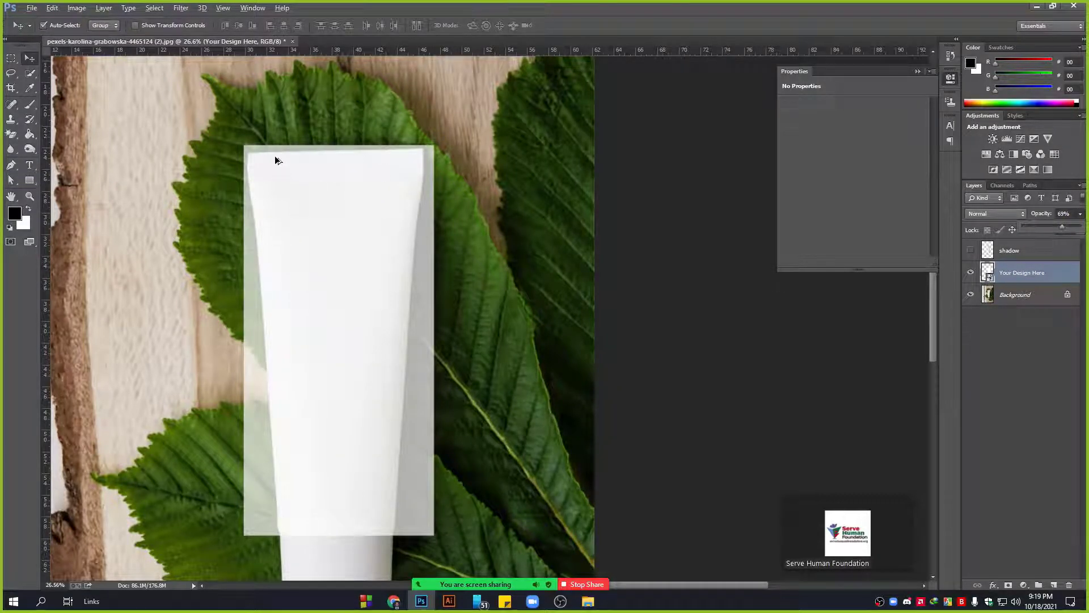
pyautogui.scroll(1, 276, 160)
# Free-transform the design's top corners onto the tube, commit, then delete the layer.
pyautogui.hotkey('ctrl', 't')
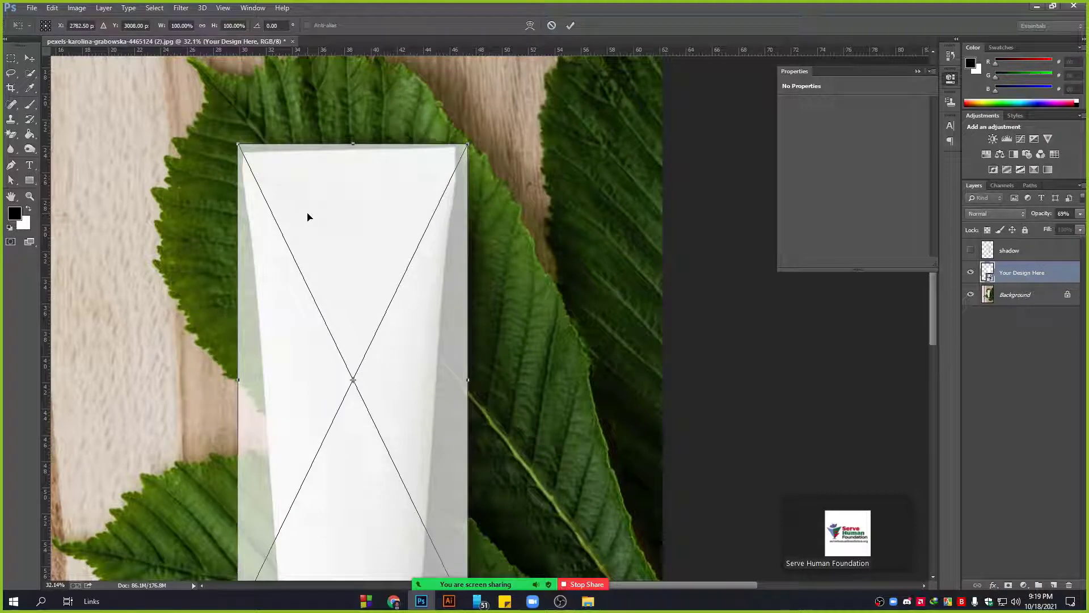
pyautogui.scroll(3, 267, 168)
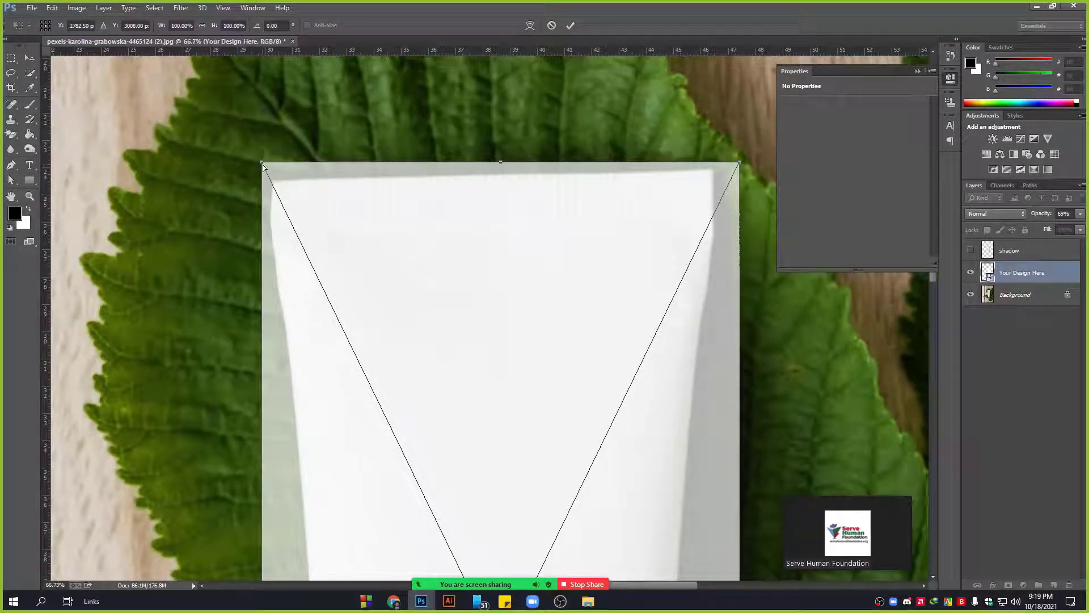
pyautogui.moveTo(261, 164); pyautogui.dragTo(270, 181)
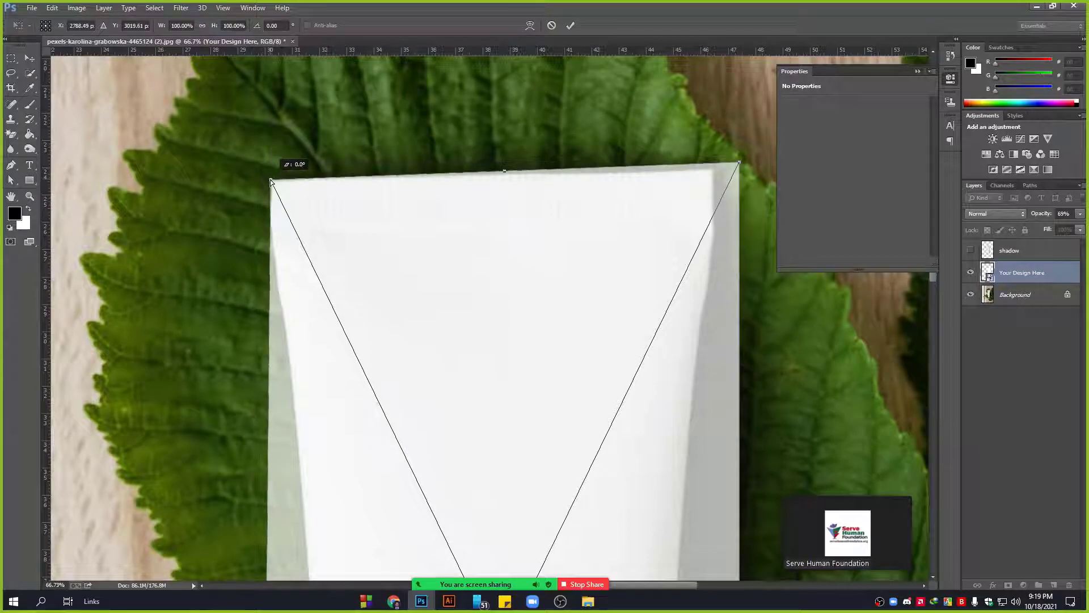
pyautogui.moveTo(741, 168); pyautogui.dragTo(716, 165)
pyautogui.scroll(-4, 664, 288)
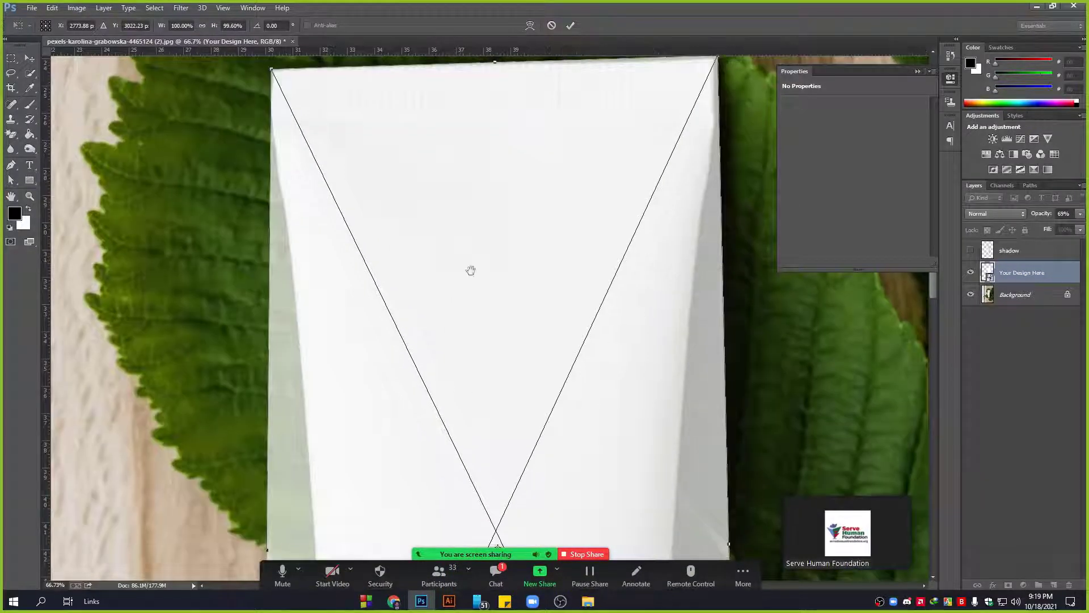
pyautogui.scroll(-15, 470, 268)
pyautogui.scroll(-4, 404, 286)
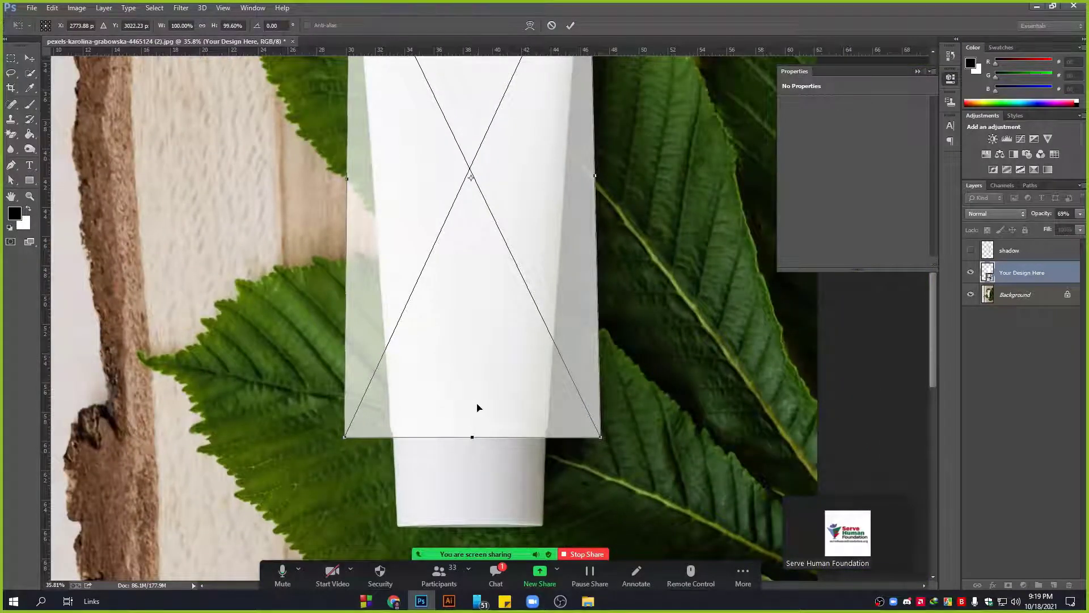
pyautogui.scroll(4, 413, 450)
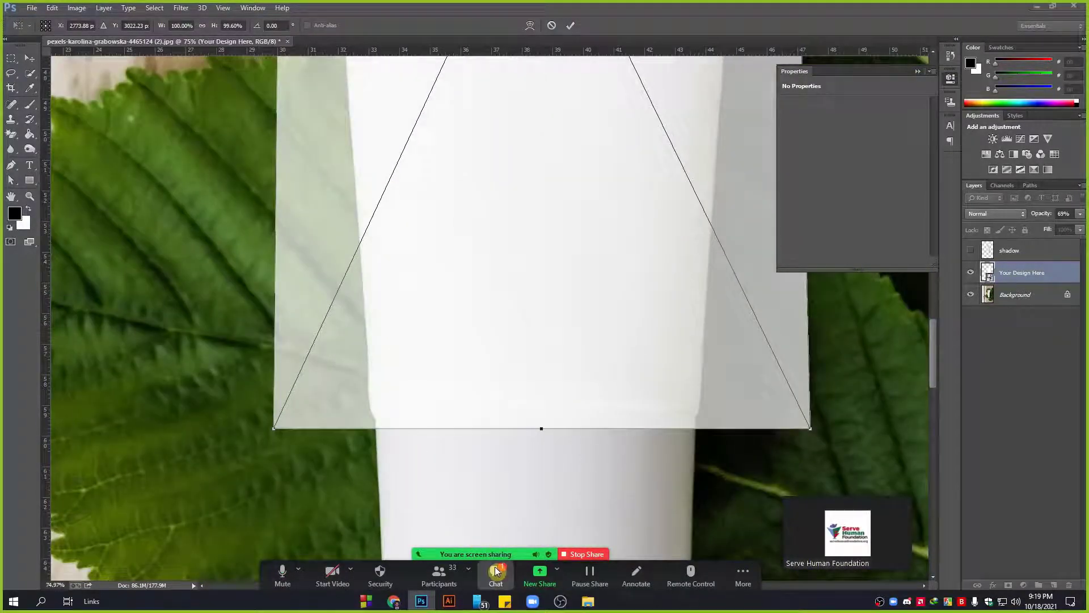
pyautogui.click(498, 569)
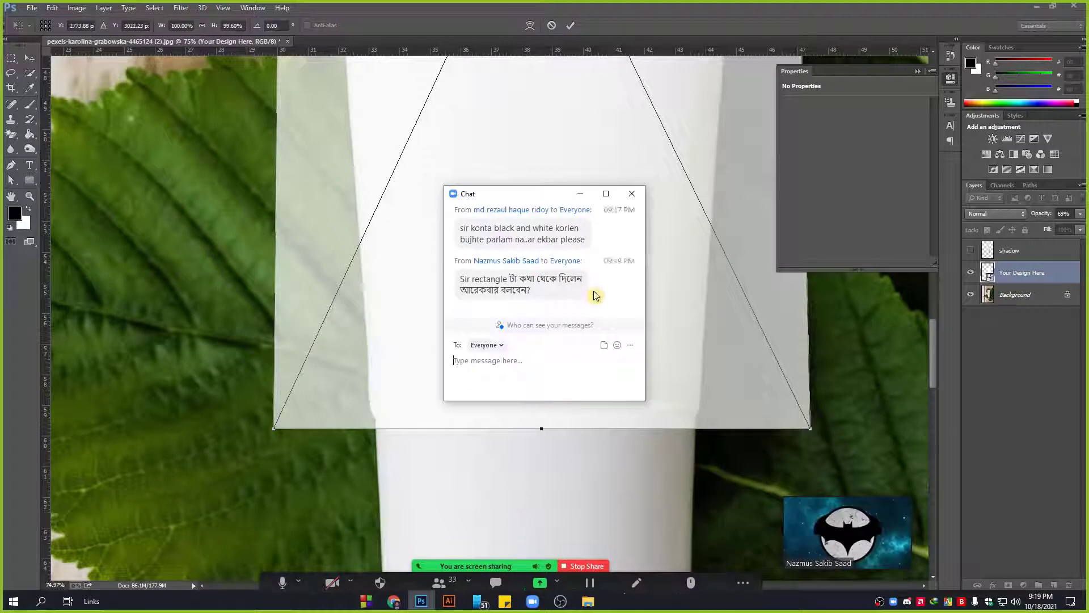
pyautogui.click(579, 194)
pyautogui.scroll(-8, 577, 201)
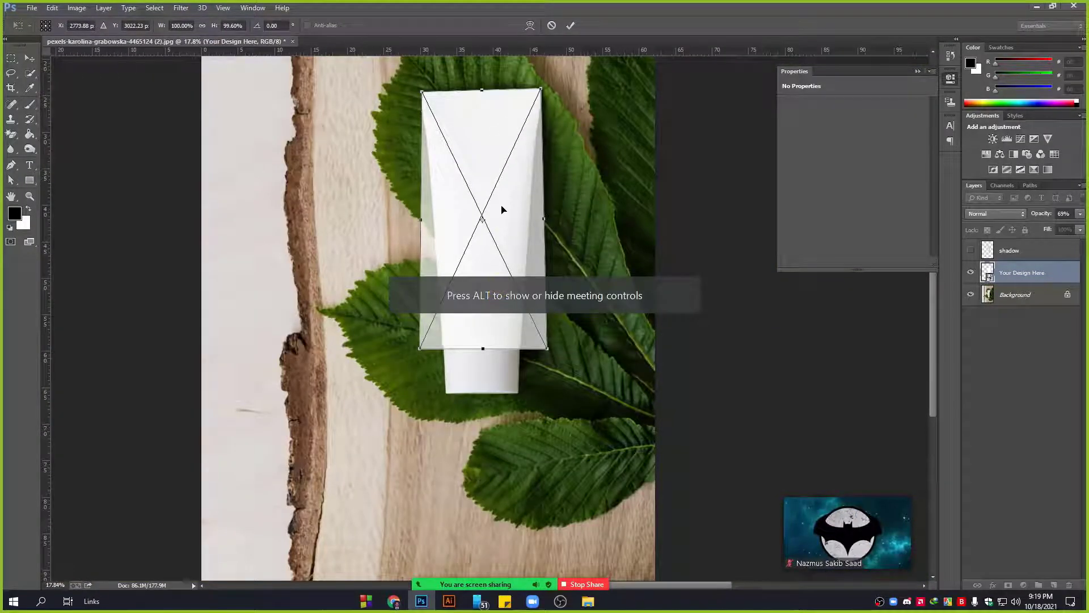
pyautogui.press('Return')
pyautogui.press('Delete')
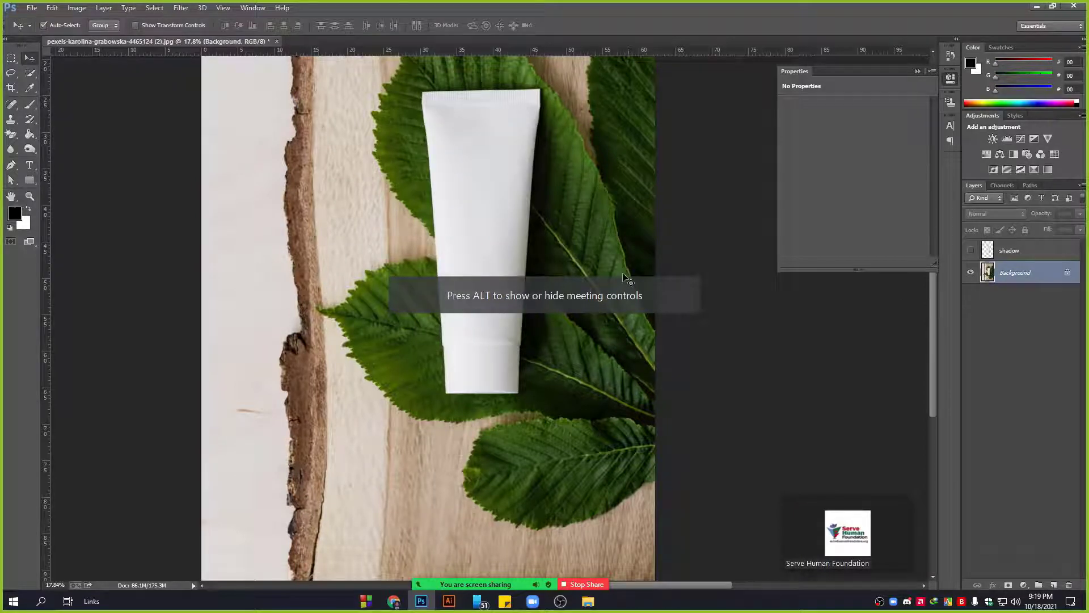
# Draw a black 1295 × 2588 px Rectangle 1 over the tube's upper body.
pyautogui.click(29, 182)
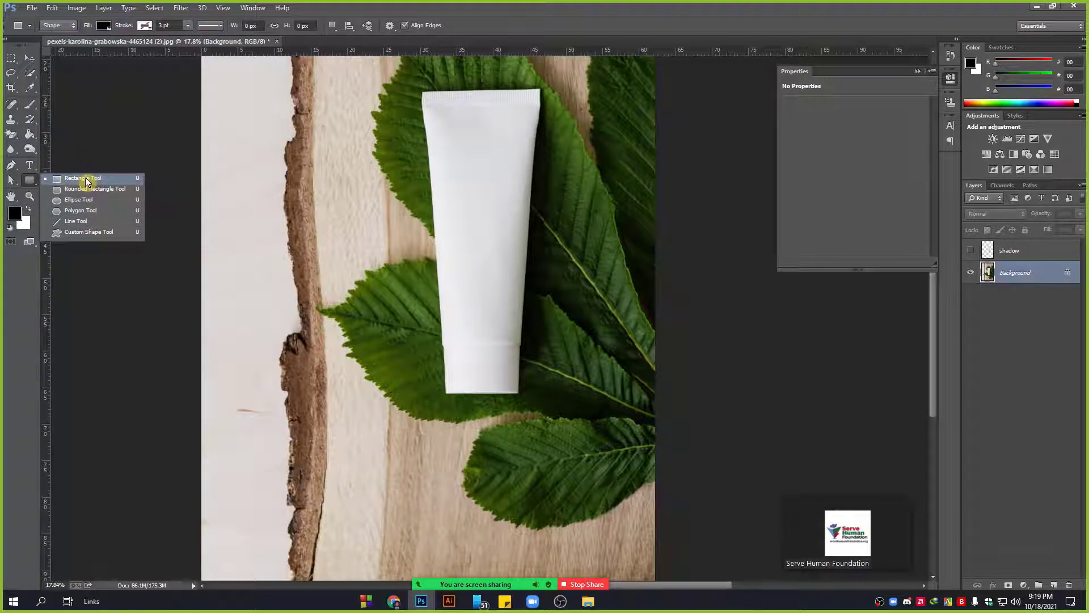
pyautogui.click(85, 178)
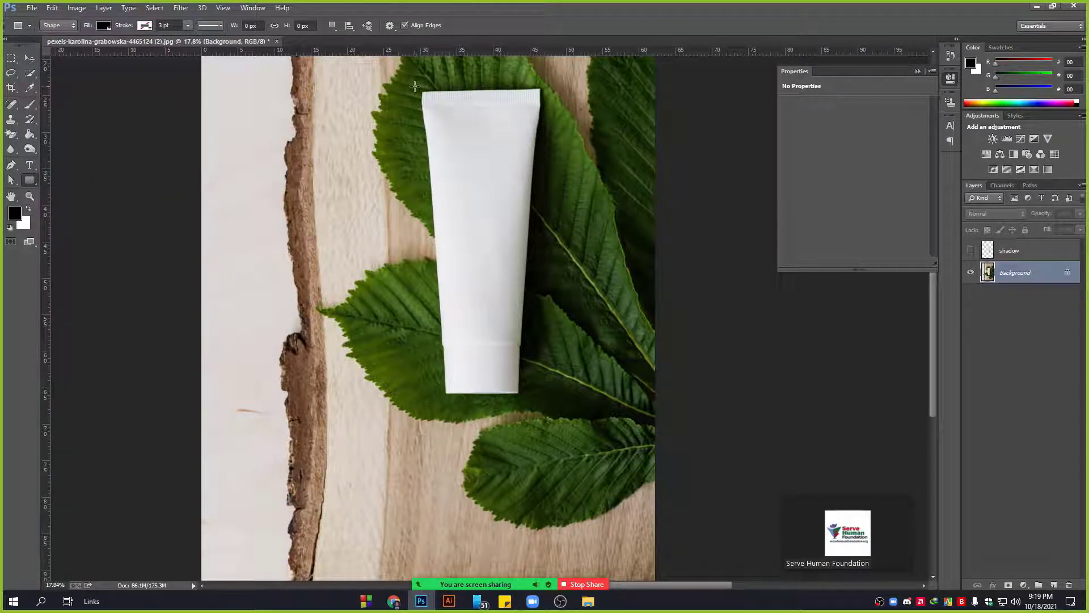
pyautogui.moveTo(414, 86); pyautogui.dragTo(545, 347)
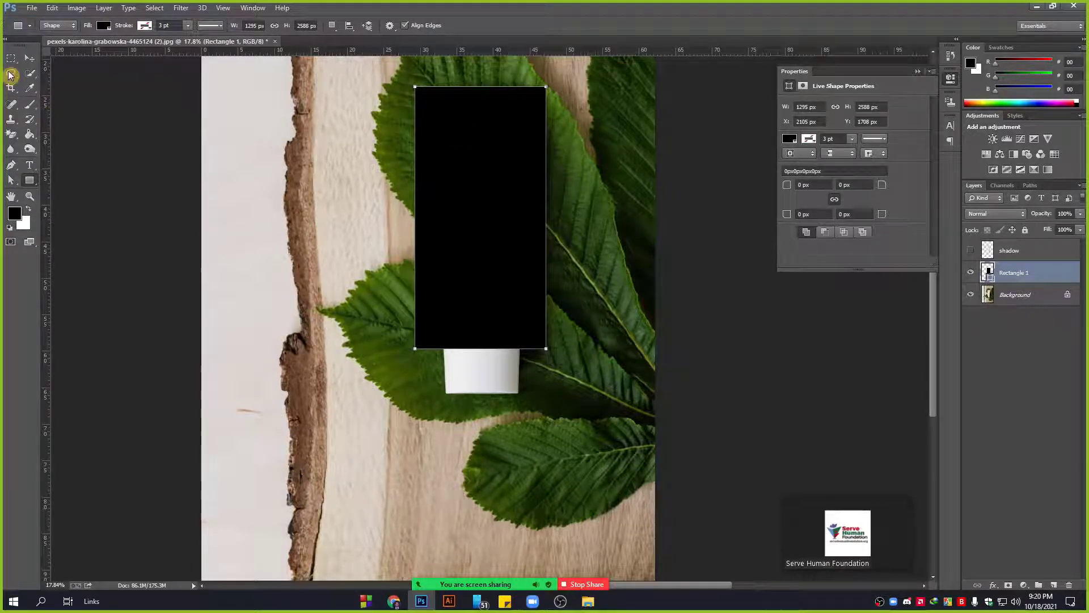
pyautogui.scroll(2, 544, 87)
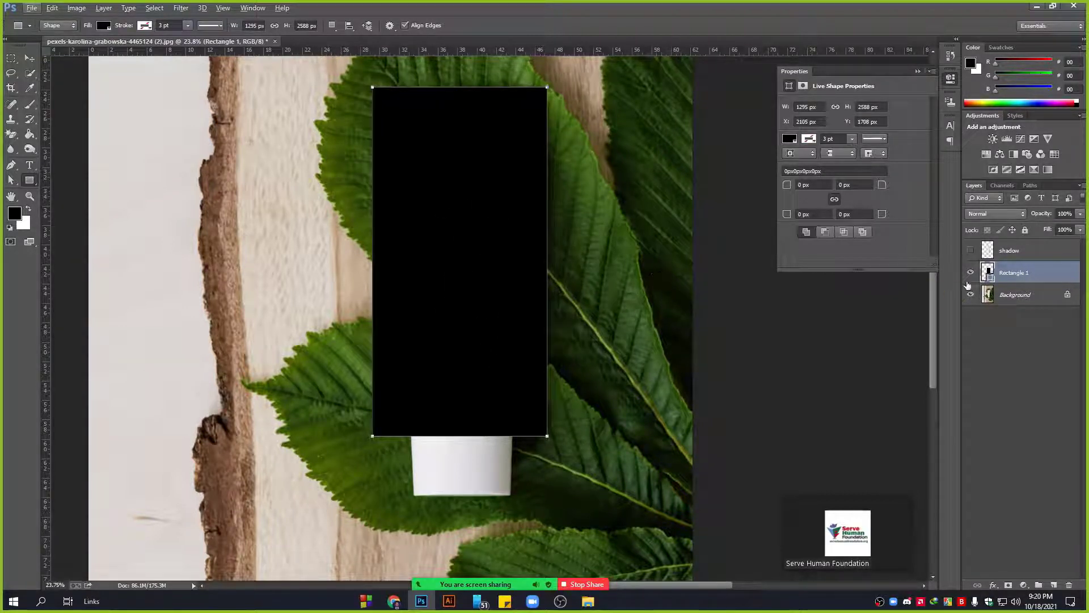
# Fill Rectangle 1 with white (ffffff) and lower its opacity to 66%.
pyautogui.doubleClick(989, 275)
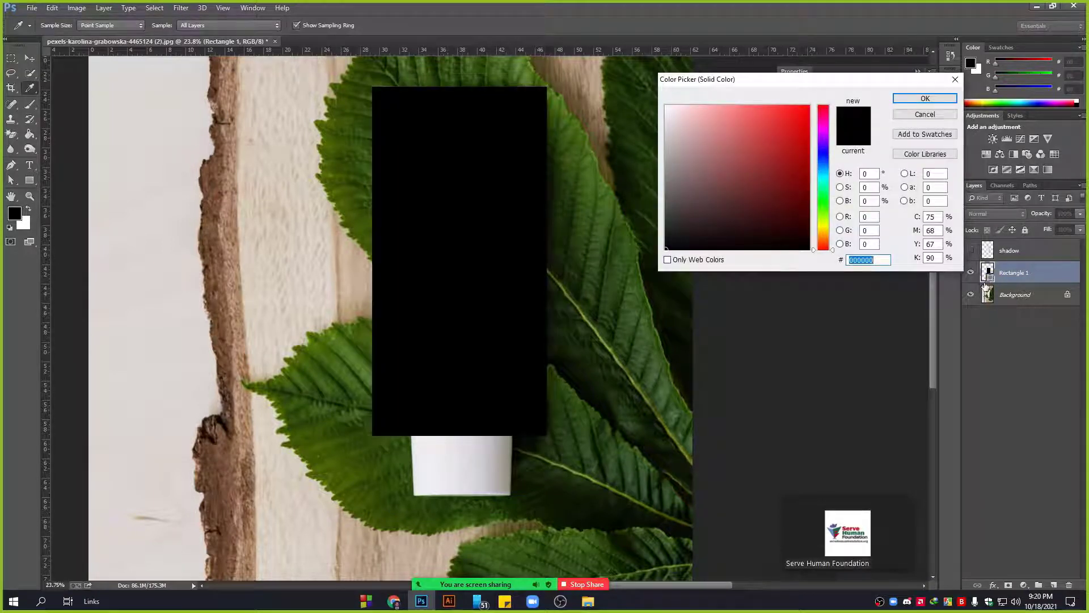
pyautogui.write('ffffff')
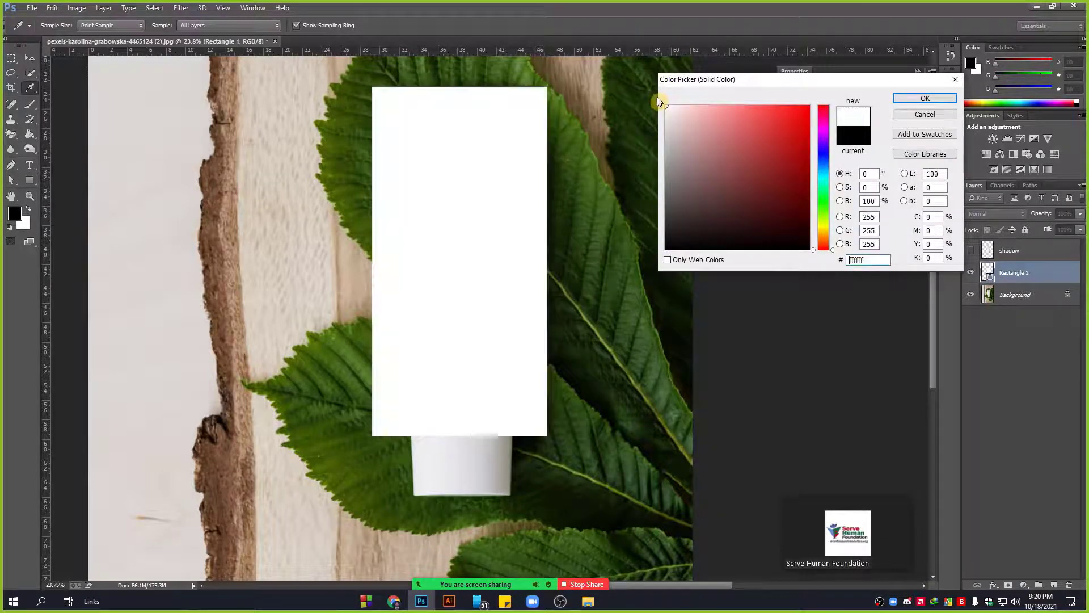
pyautogui.click(928, 99)
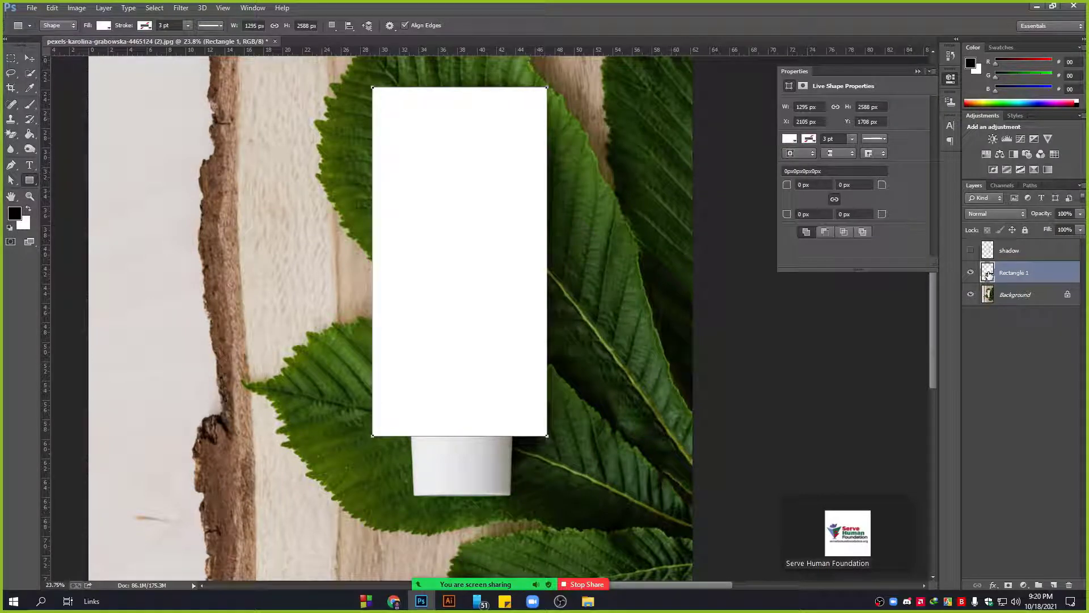
pyautogui.rightClick(1042, 272)
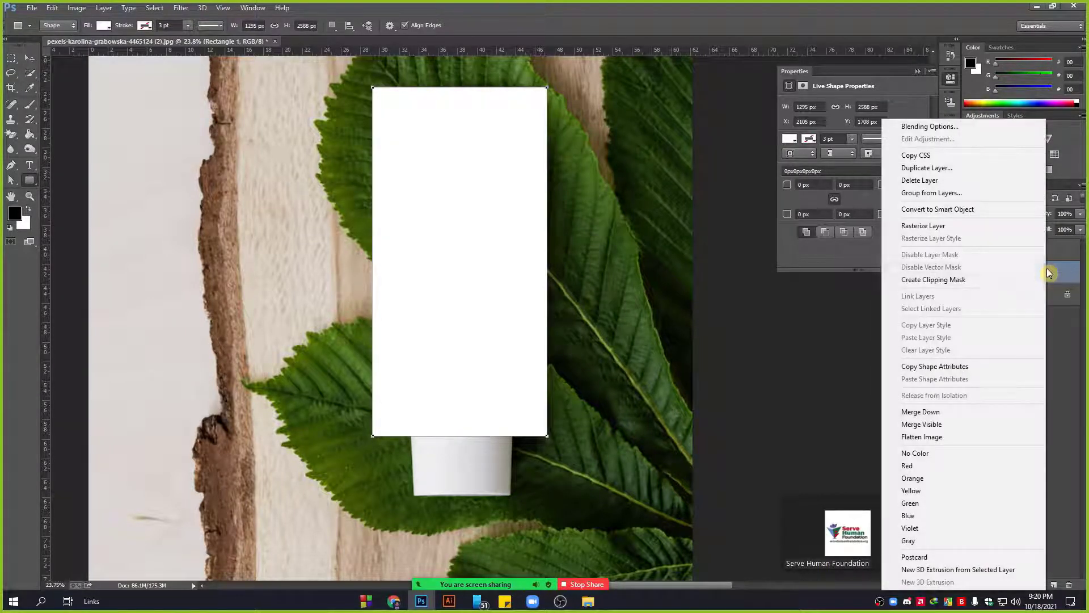
pyautogui.click(937, 209)
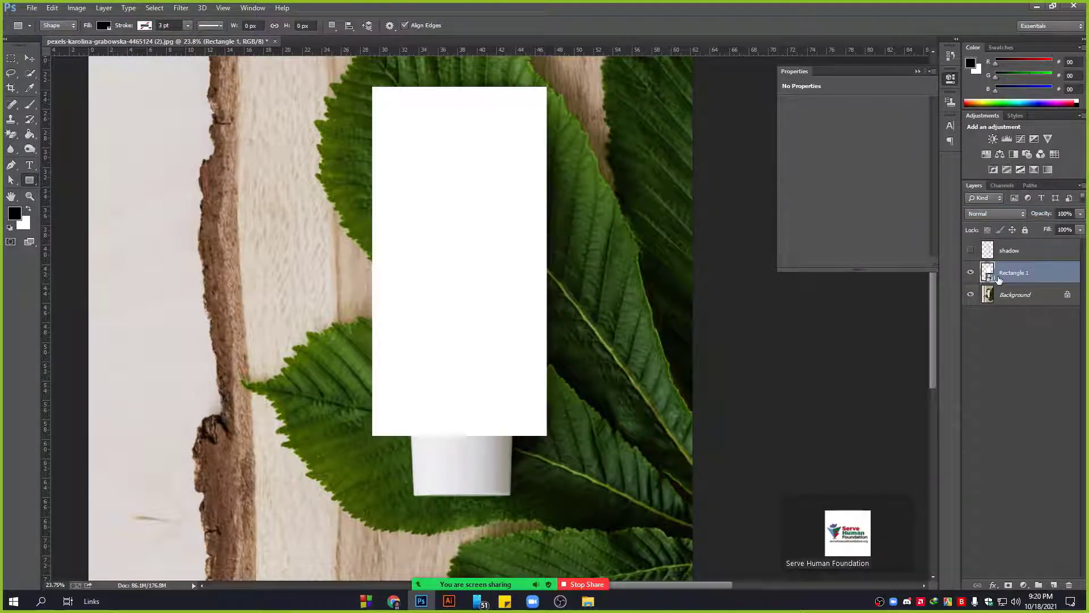
pyautogui.hotkey('ctrl', 'z')
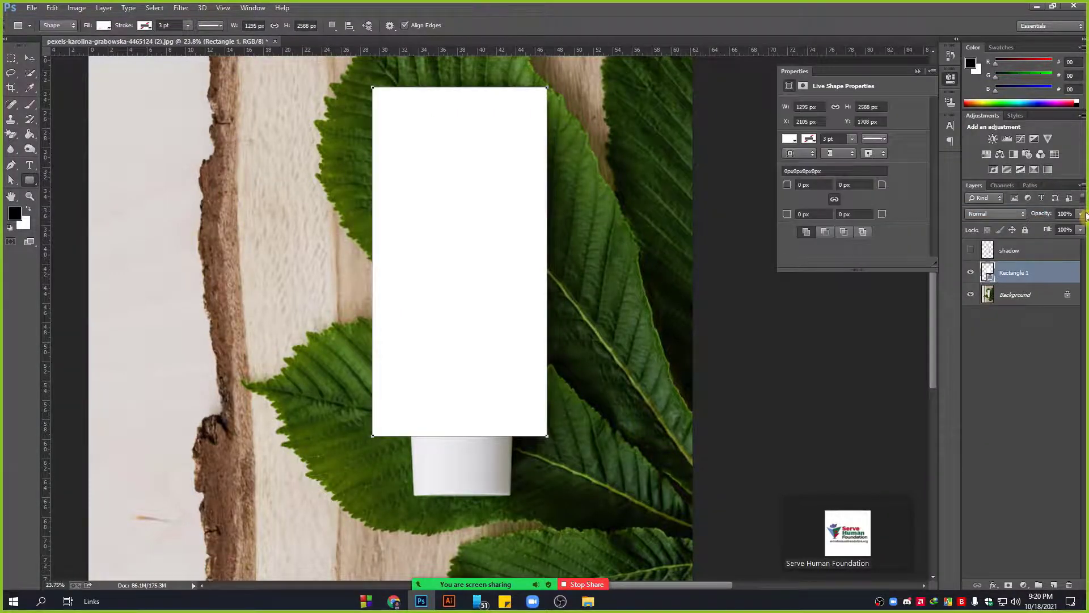
pyautogui.click(1081, 214)
pyautogui.moveTo(1077, 225); pyautogui.dragTo(1062, 227)
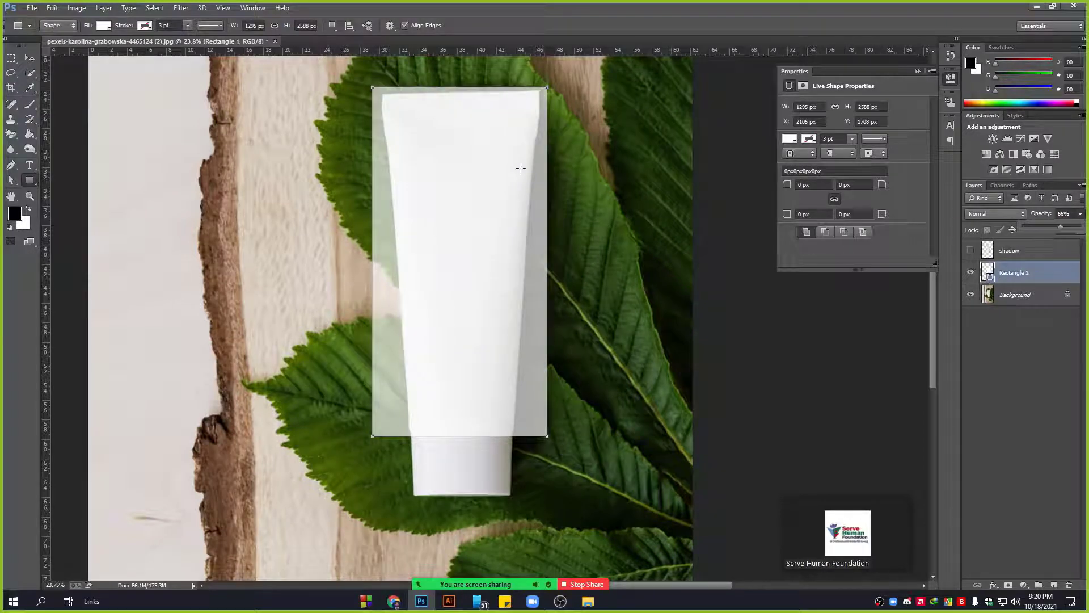
# Narrow the rectangle's left and right edges to the tube's width with Free Transform.
pyautogui.click(30, 58)
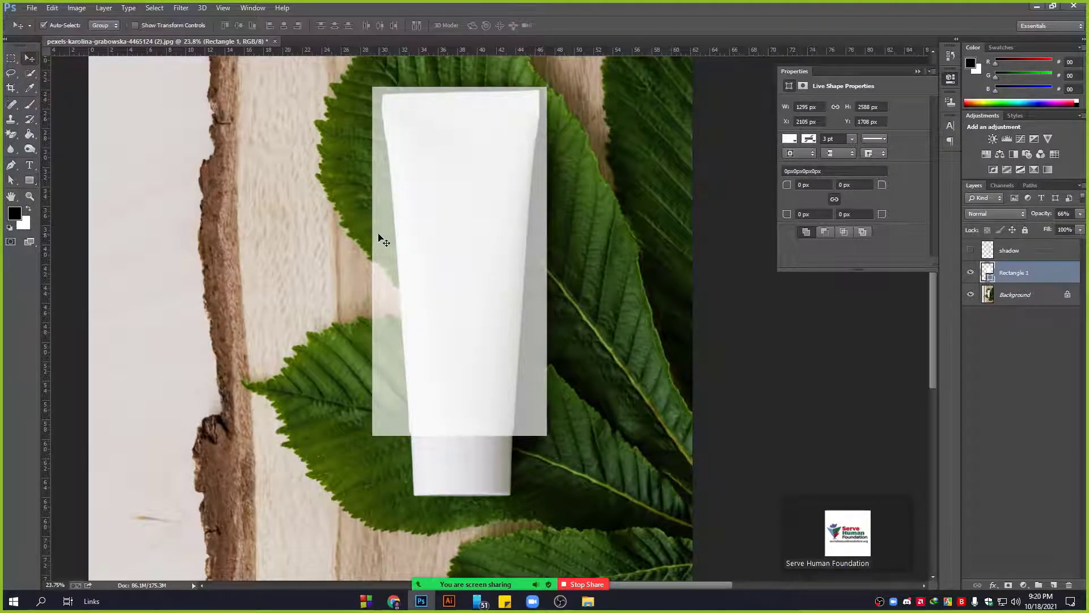
pyautogui.hotkey('ctrl', 't')
pyautogui.moveTo(372, 266); pyautogui.dragTo(379, 266)
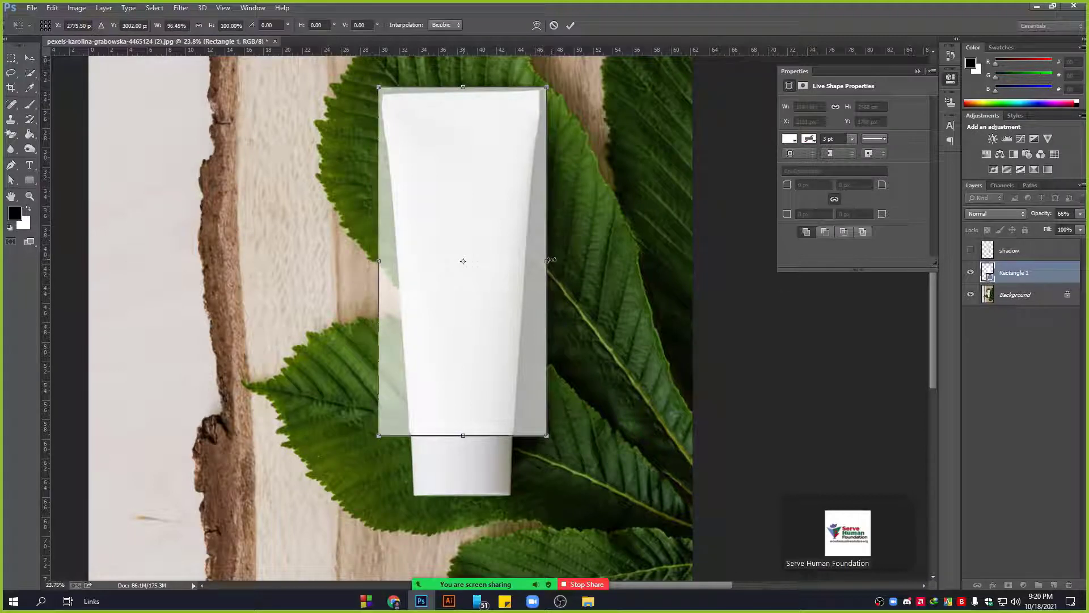
pyautogui.moveTo(549, 260); pyautogui.dragTo(545, 261)
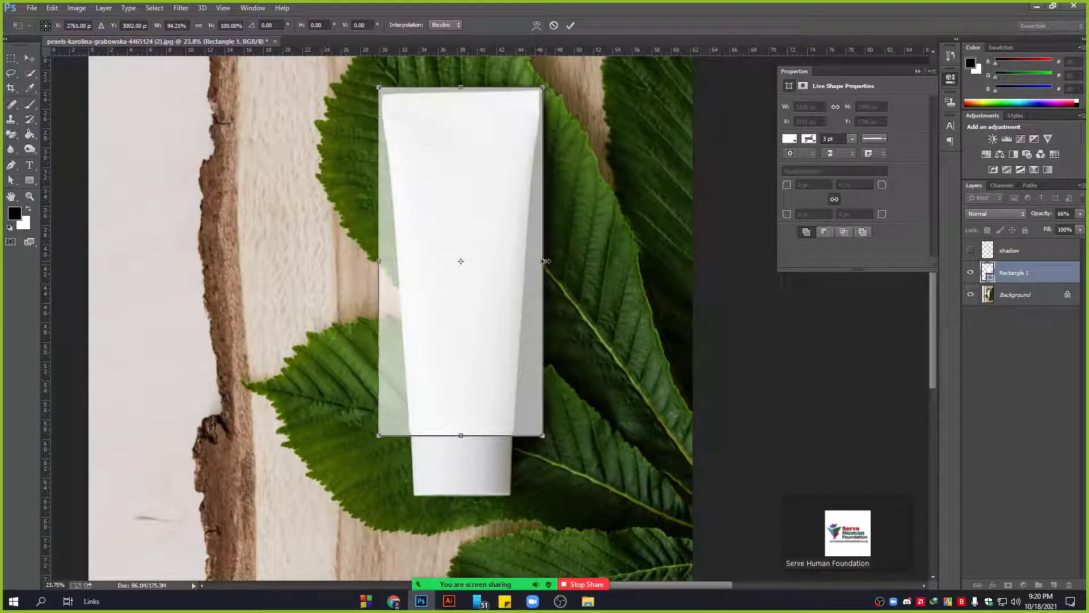
pyautogui.press('Return')
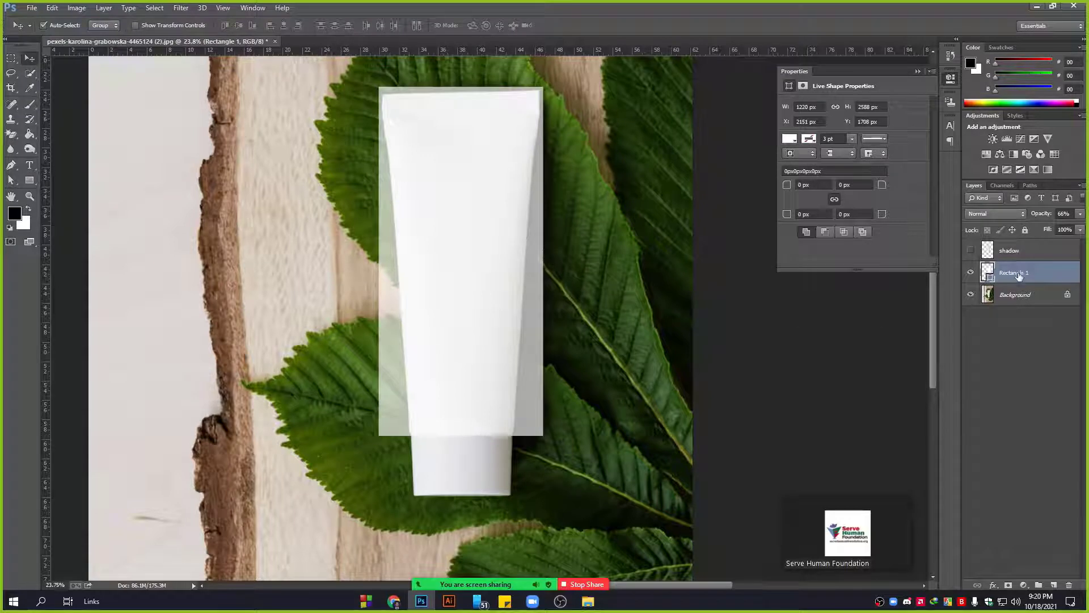
pyautogui.rightClick(1039, 273)
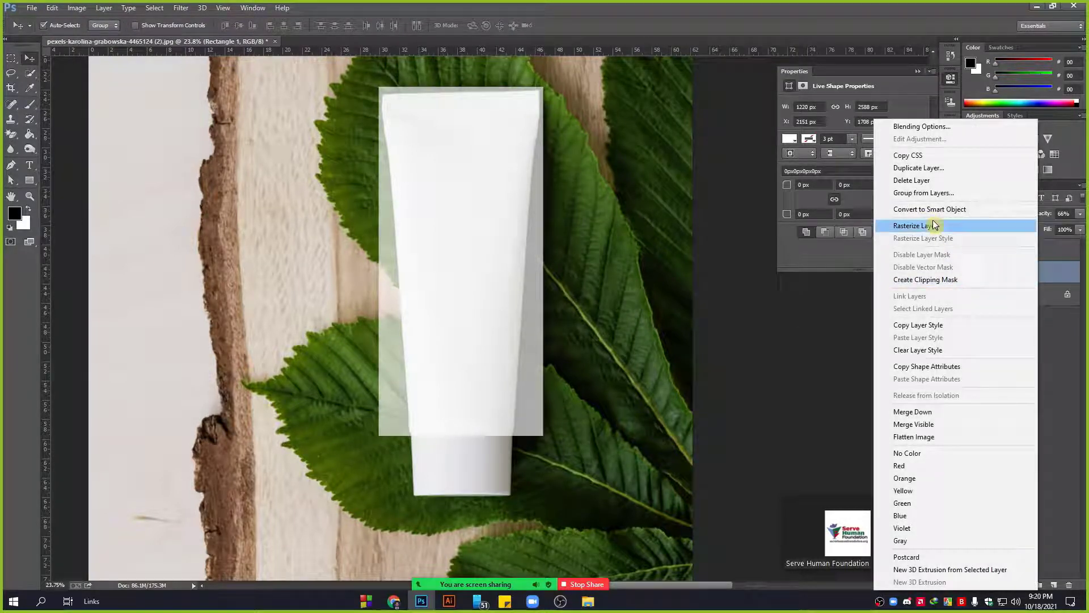
# Convert Rectangle 1 to a smart object and pull its top corners onto the tube.
pyautogui.click(923, 211)
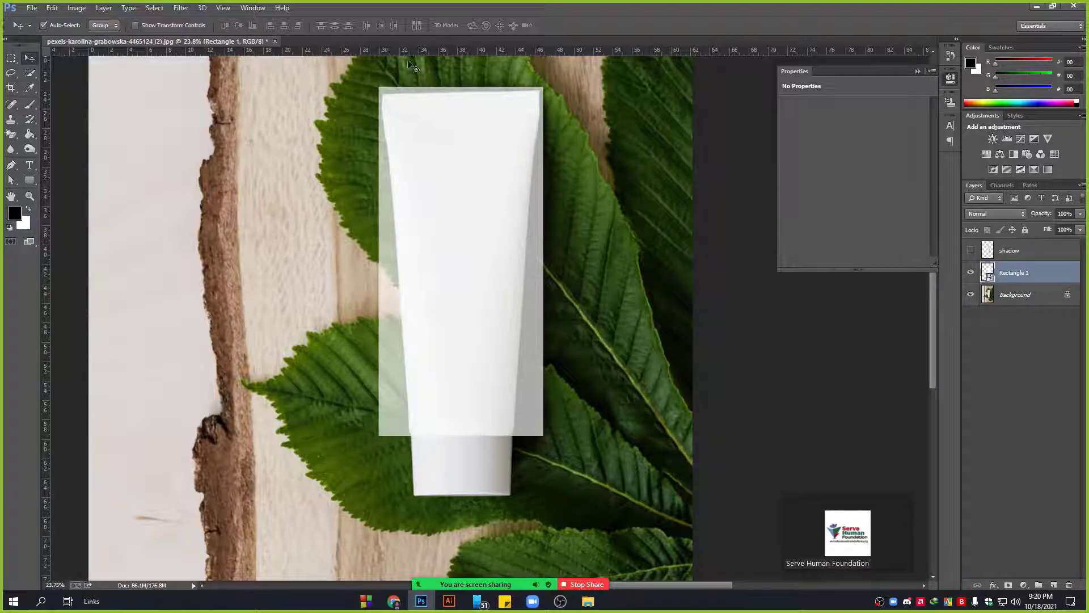
pyautogui.scroll(4, 400, 97)
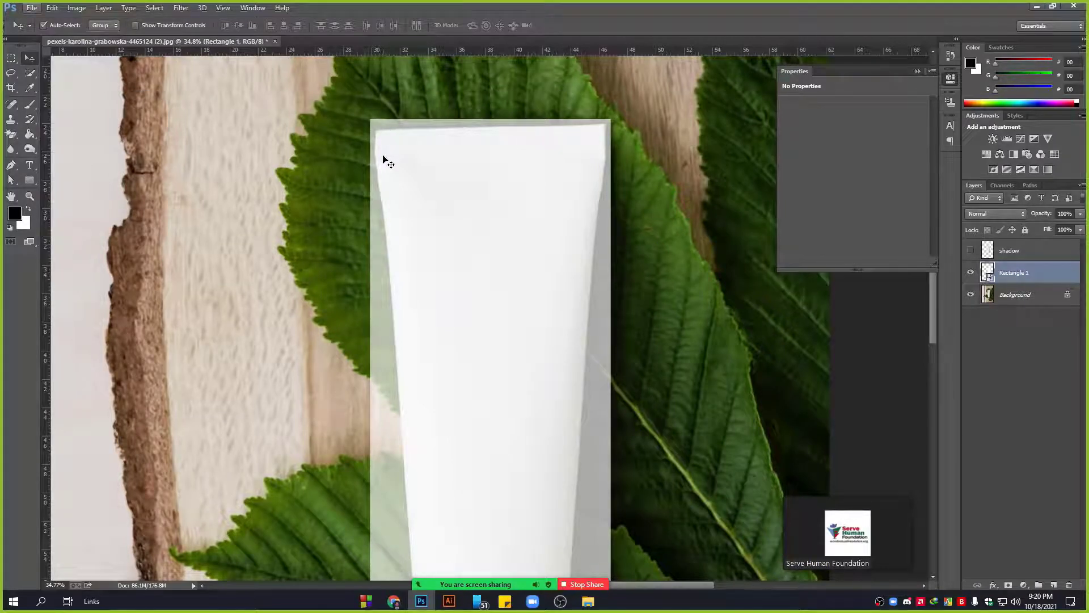
pyautogui.hotkey('ctrl', 't')
pyautogui.scroll(5, 376, 142)
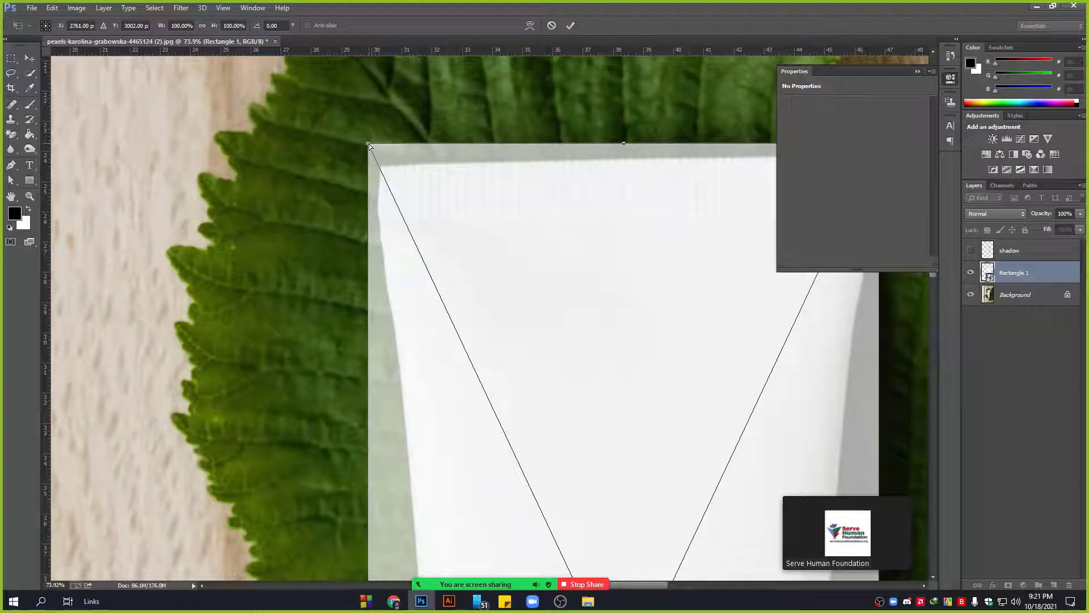
pyautogui.moveTo(369, 146); pyautogui.dragTo(377, 162)
pyautogui.scroll(-3, 335, 205)
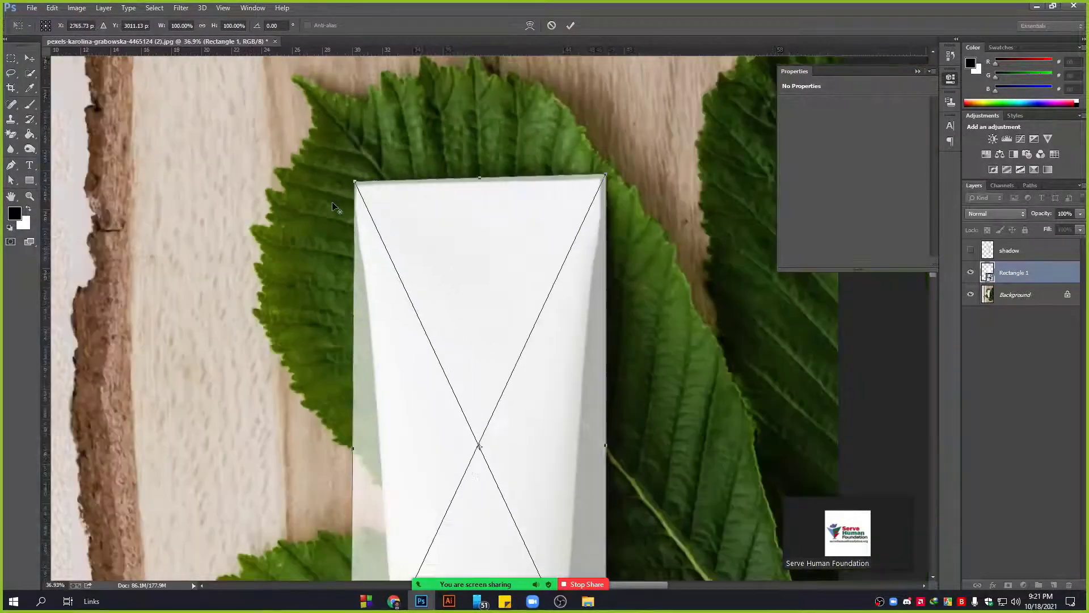
pyautogui.scroll(6, 608, 167)
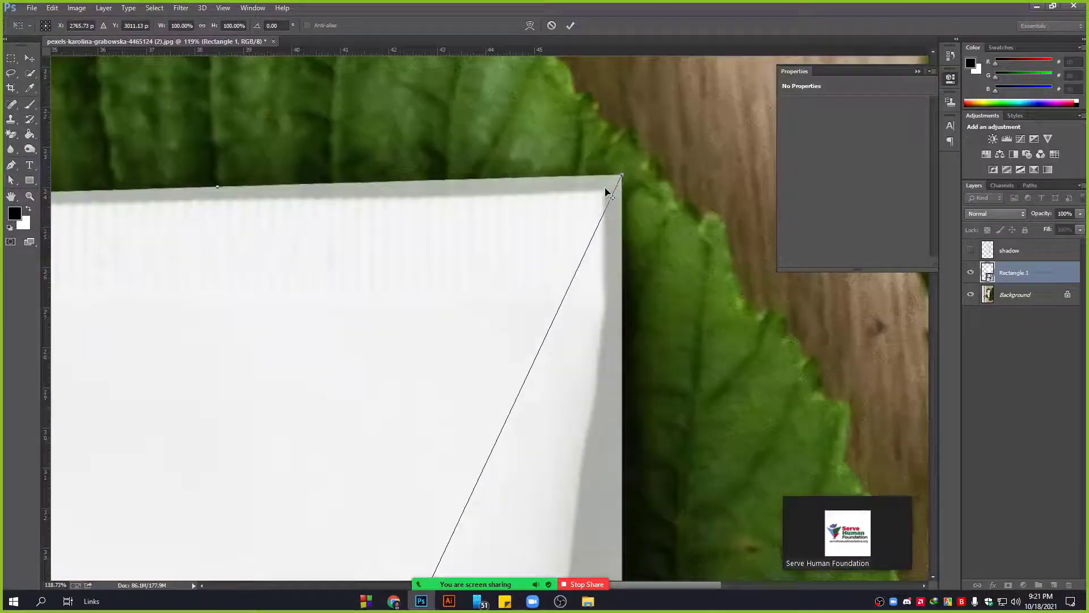
pyautogui.moveTo(633, 169); pyautogui.dragTo(610, 186)
# Pull the rectangle's bottom corners inward to follow the tube's tapered sides.
pyautogui.scroll(-2, 607, 191)
pyautogui.scroll(-4, 606, 191)
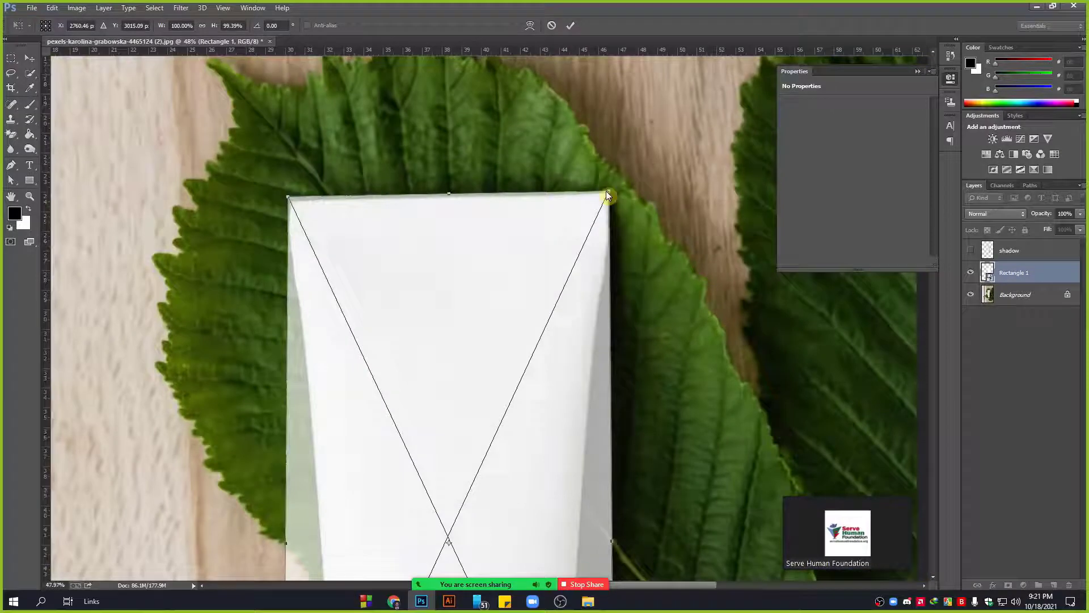
pyautogui.moveTo(397, 511); pyautogui.dragTo(418, 178)
pyautogui.moveTo(410, 426); pyautogui.dragTo(420, 218)
pyautogui.scroll(3, 421, 218)
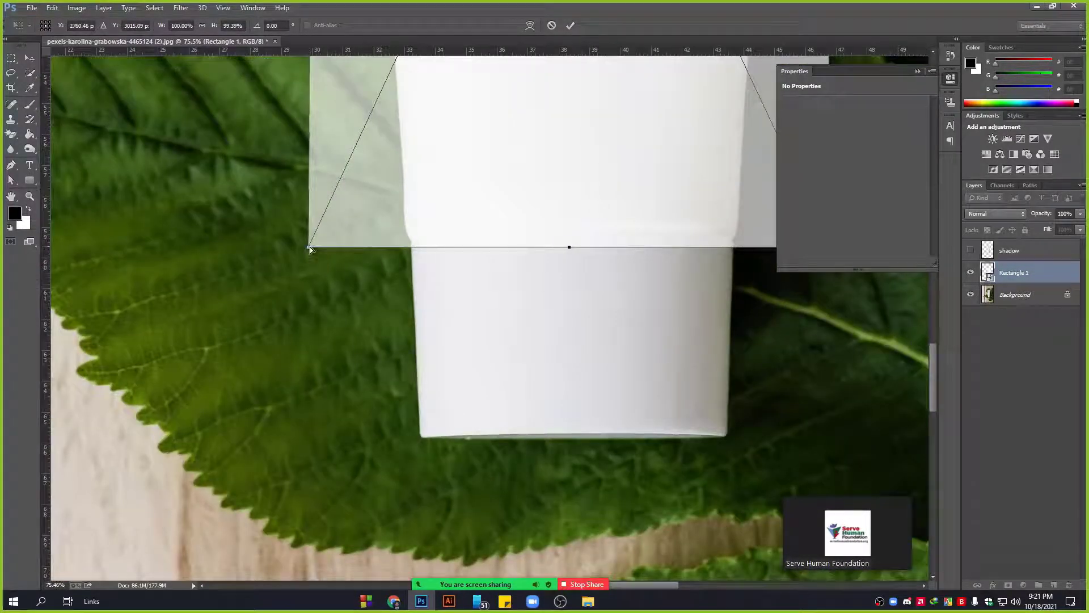
pyautogui.moveTo(308, 247); pyautogui.dragTo(389, 245)
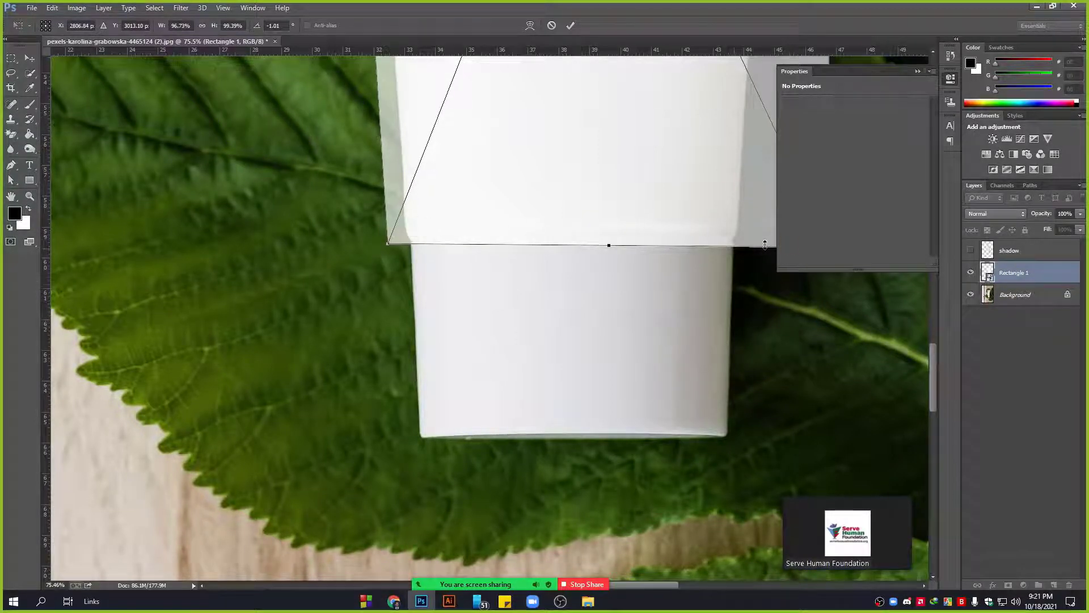
pyautogui.moveTo(698, 176); pyautogui.dragTo(557, 233)
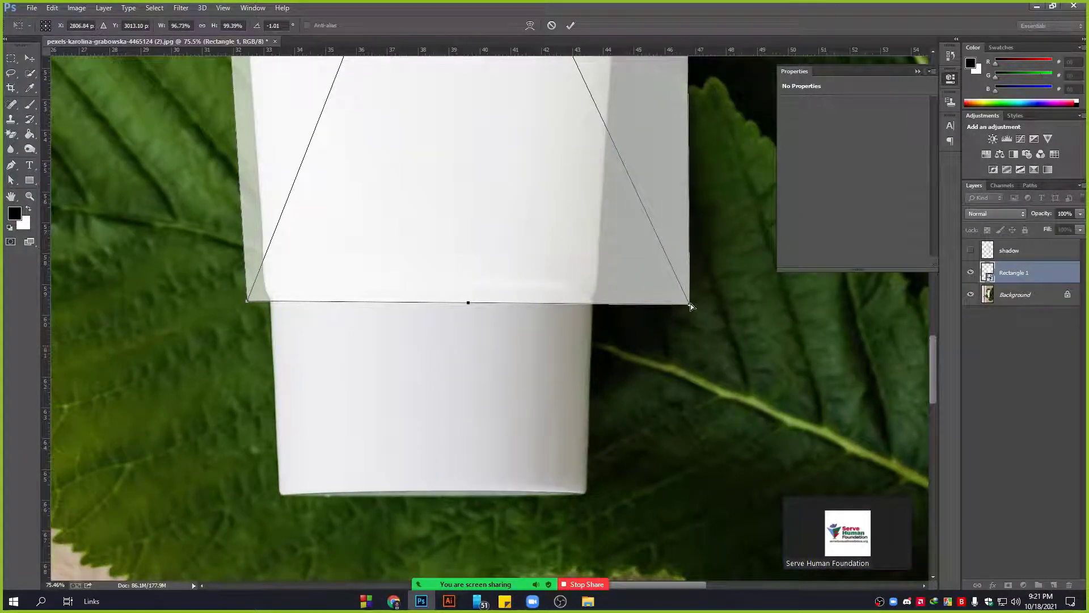
pyautogui.moveTo(690, 304); pyautogui.dragTo(608, 300)
pyautogui.scroll(-5, 608, 300)
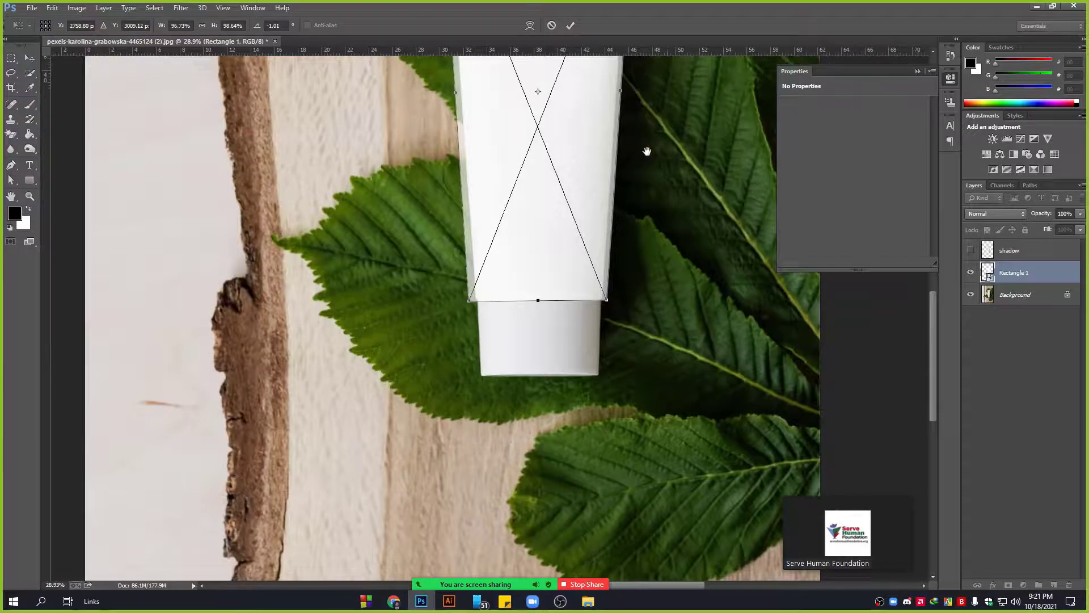
pyautogui.moveTo(647, 151); pyautogui.dragTo(588, 302)
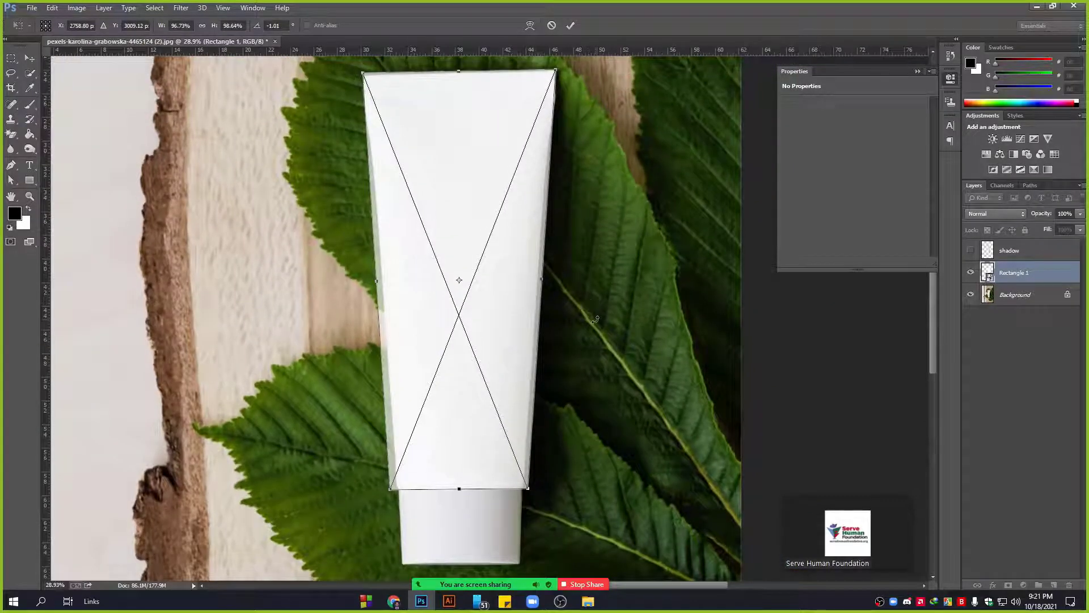
pyautogui.scroll(-2, 548, 330)
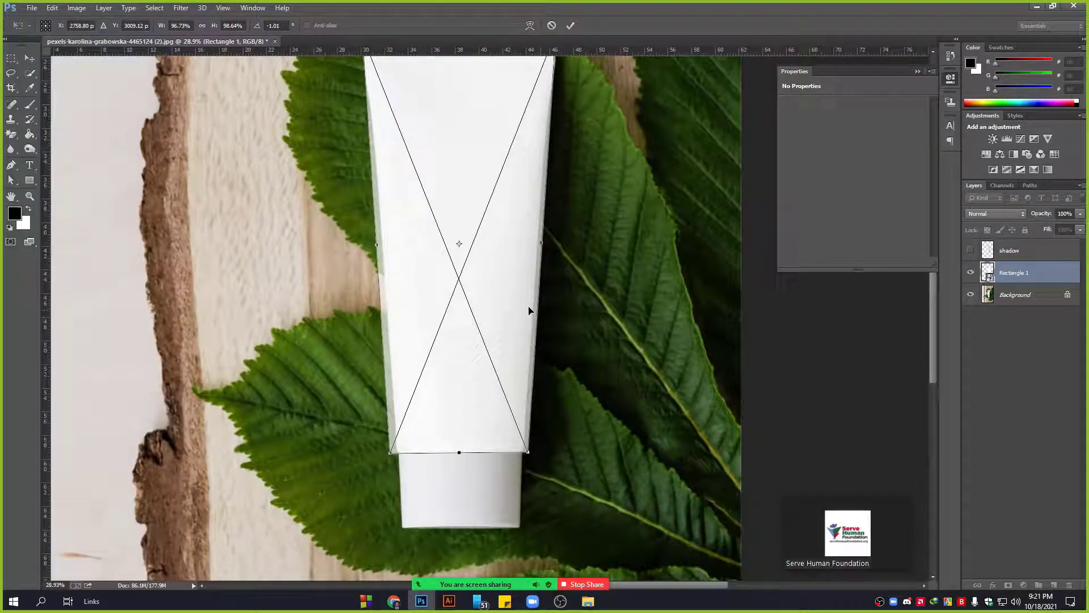
pyautogui.scroll(3, 500, 425)
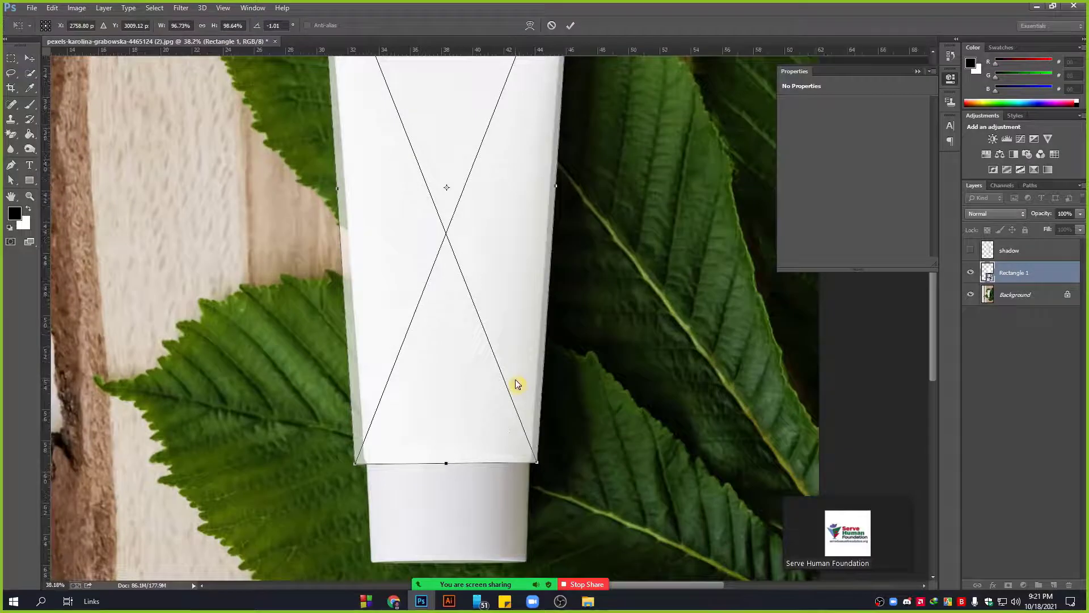
# Switch to warp and curve the rectangle's bottom edge along the tube's seam.
pyautogui.click(532, 26)
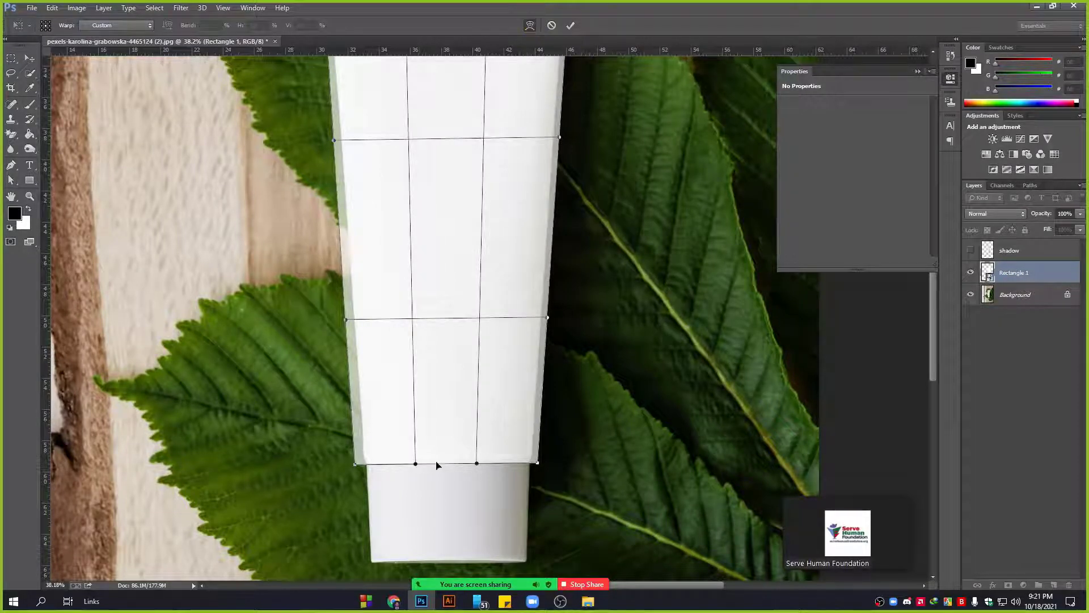
pyautogui.scroll(1, 355, 461)
pyautogui.moveTo(355, 462); pyautogui.dragTo(365, 460)
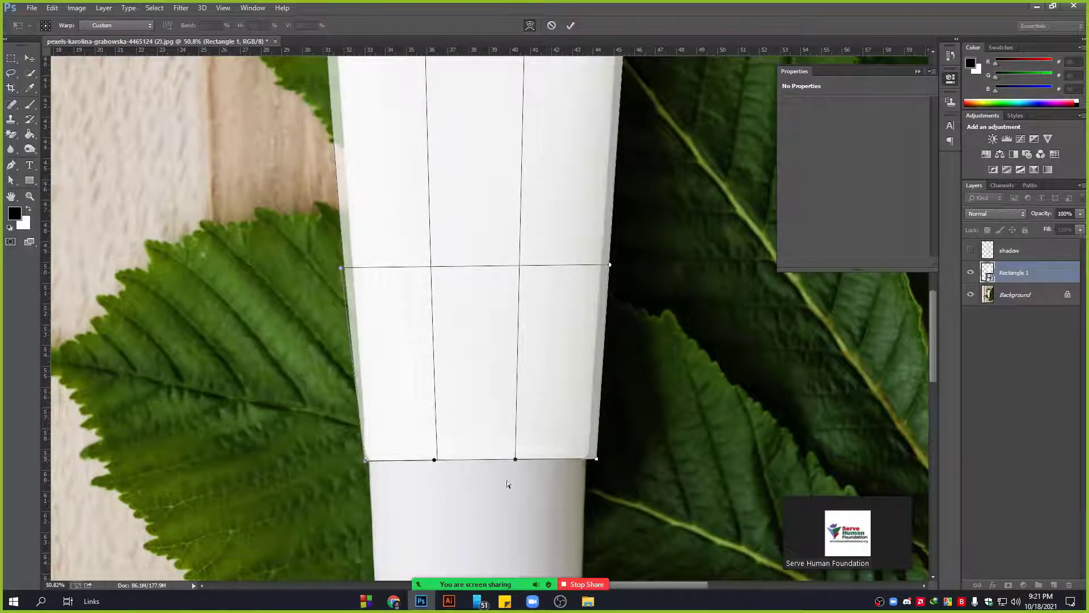
pyautogui.scroll(2, 602, 463)
pyautogui.scroll(1, 602, 463)
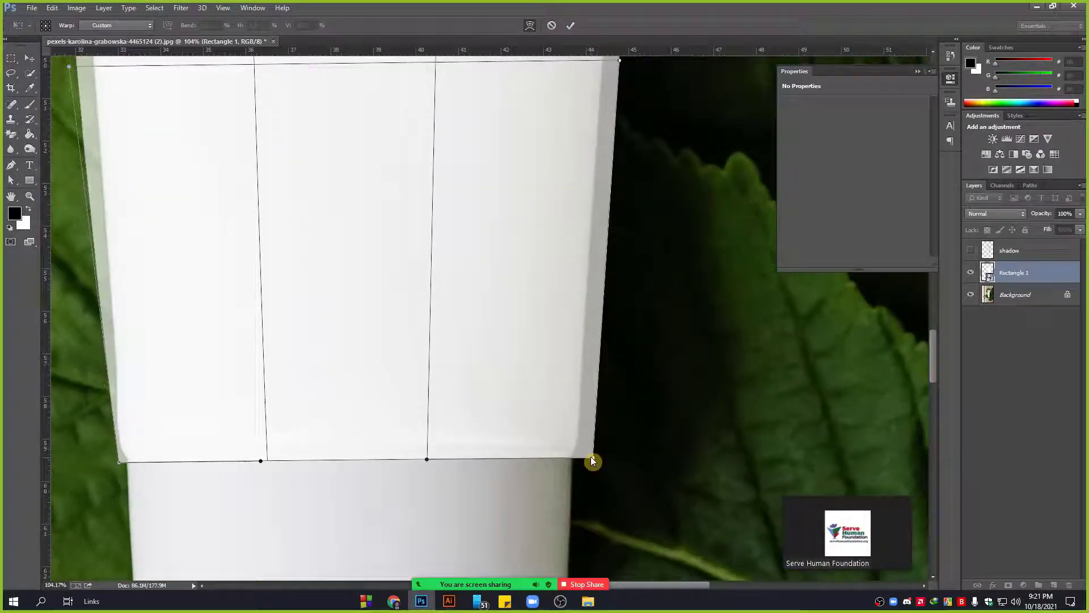
pyautogui.moveTo(592, 457); pyautogui.dragTo(585, 457)
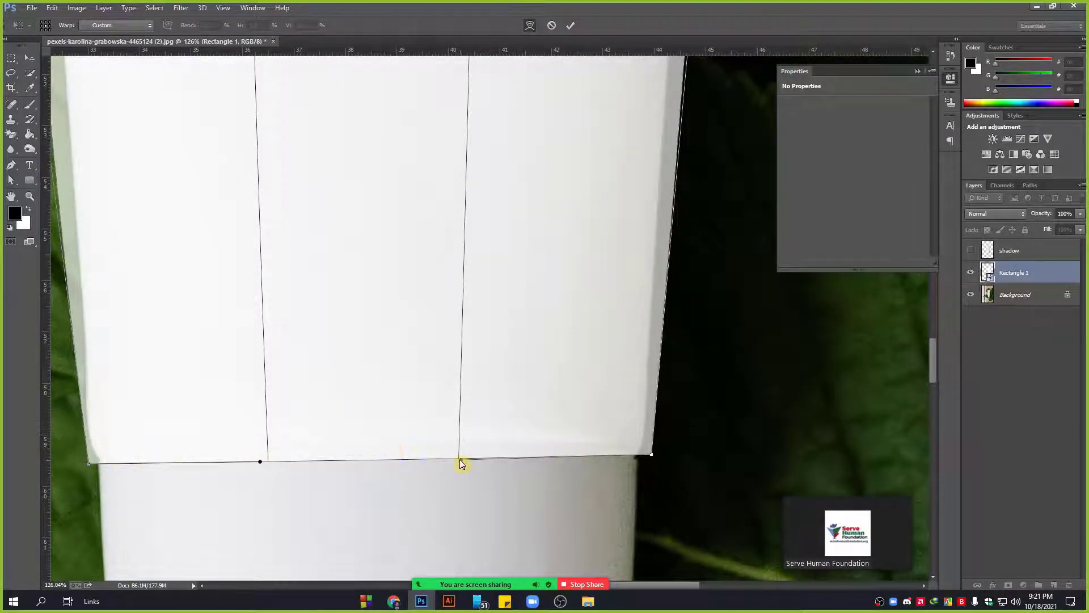
pyautogui.moveTo(460, 460); pyautogui.dragTo(465, 434)
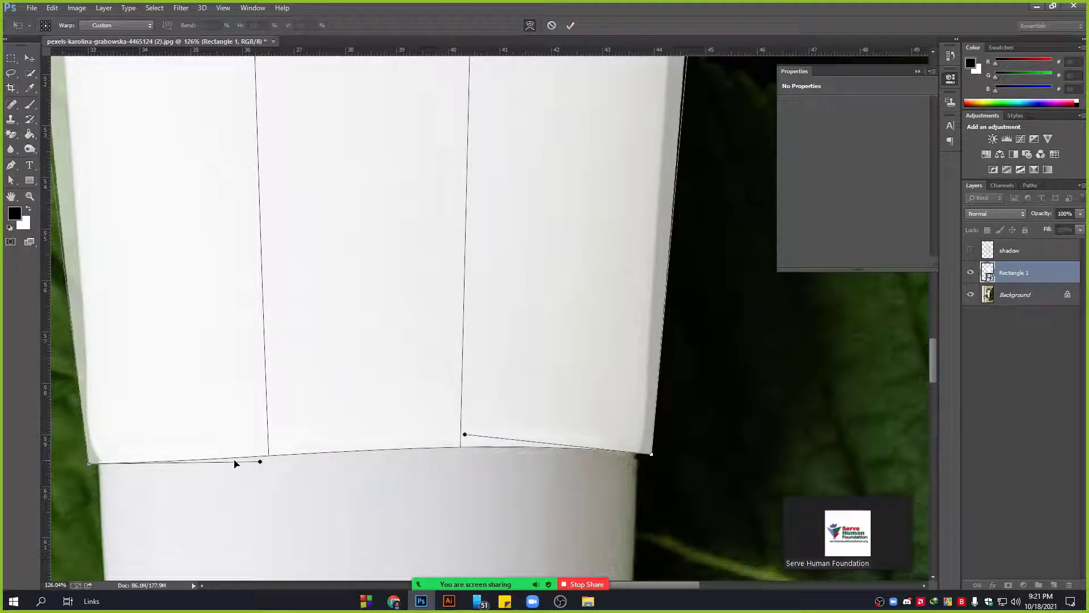
pyautogui.moveTo(262, 461)
pyautogui.mouseDown()
pyautogui.moveTo(262, 425)
pyautogui.moveTo(276, 449)
pyautogui.mouseUp()
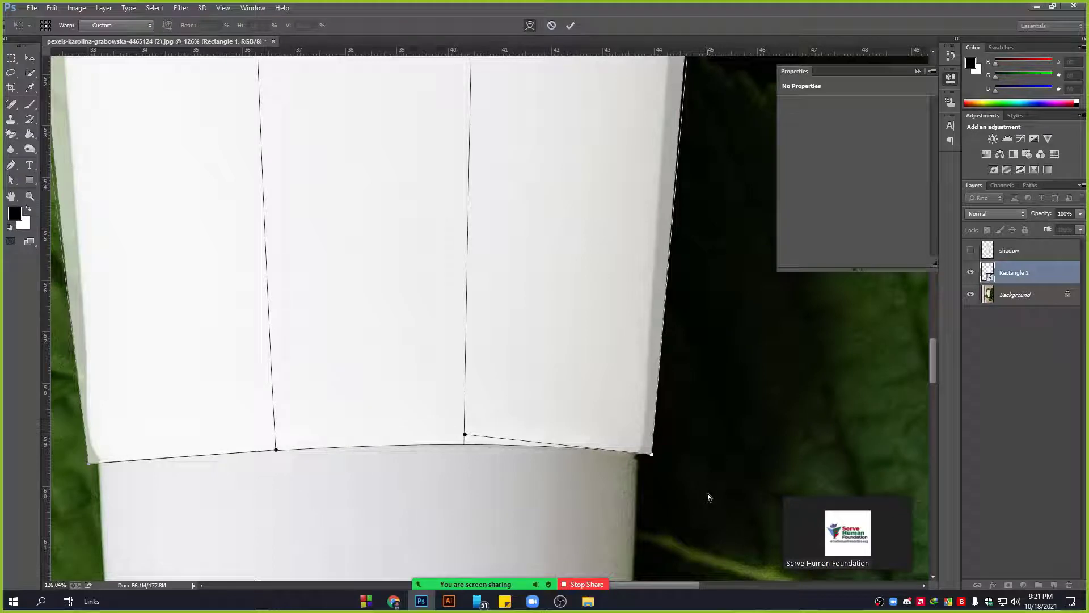
pyautogui.moveTo(652, 456); pyautogui.dragTo(653, 461)
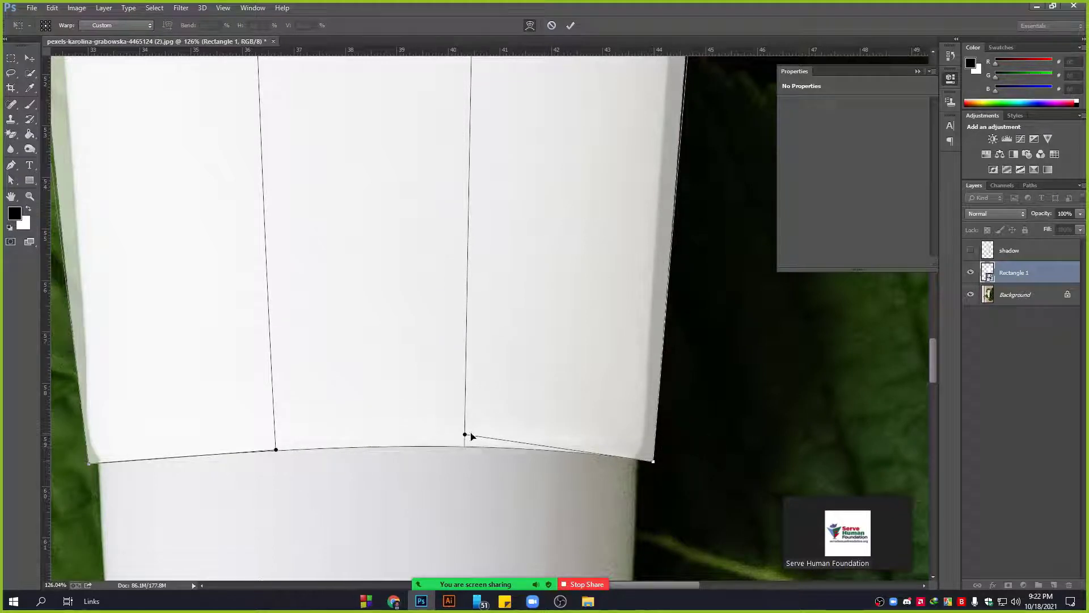
pyautogui.scroll(-6, 428, 469)
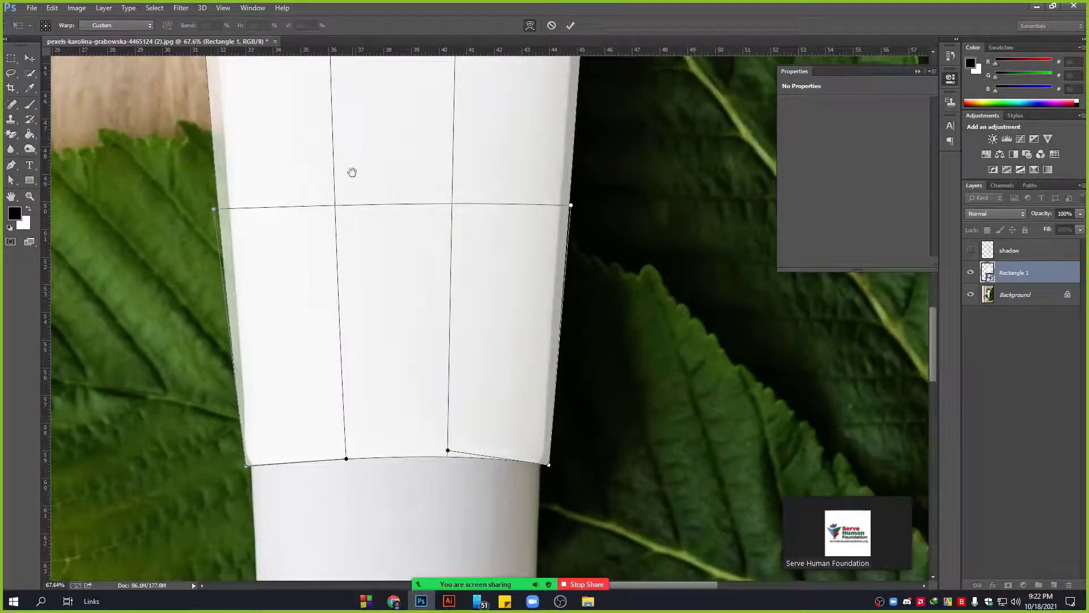
# Pull the warped rectangle's left and right sides in to hug the tube's edges.
pyautogui.moveTo(352, 173); pyautogui.dragTo(349, 304)
pyautogui.moveTo(218, 341); pyautogui.dragTo(234, 338)
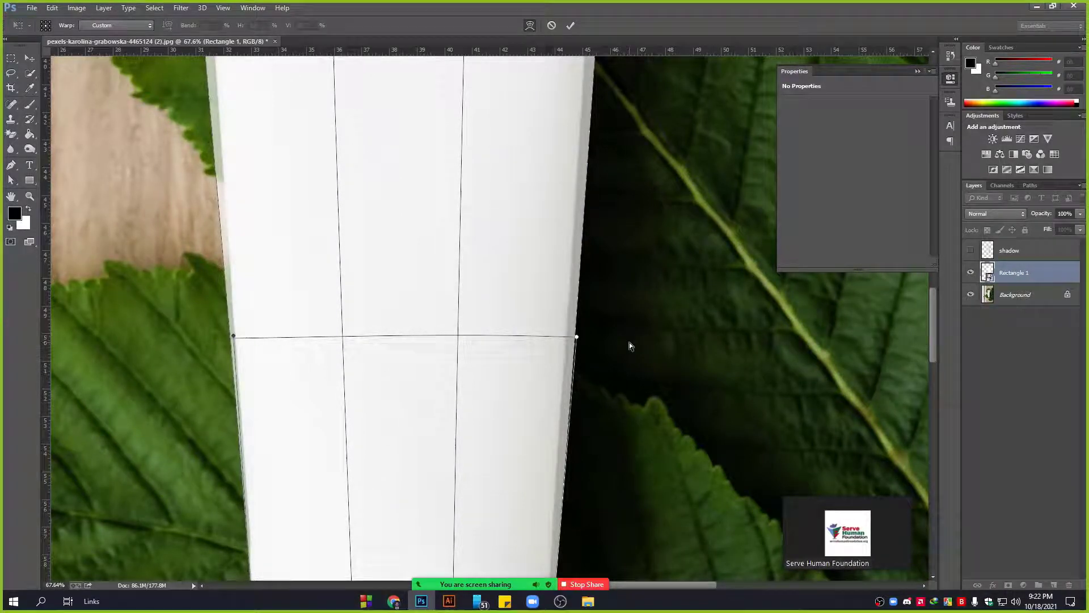
pyautogui.moveTo(576, 338); pyautogui.dragTo(557, 324)
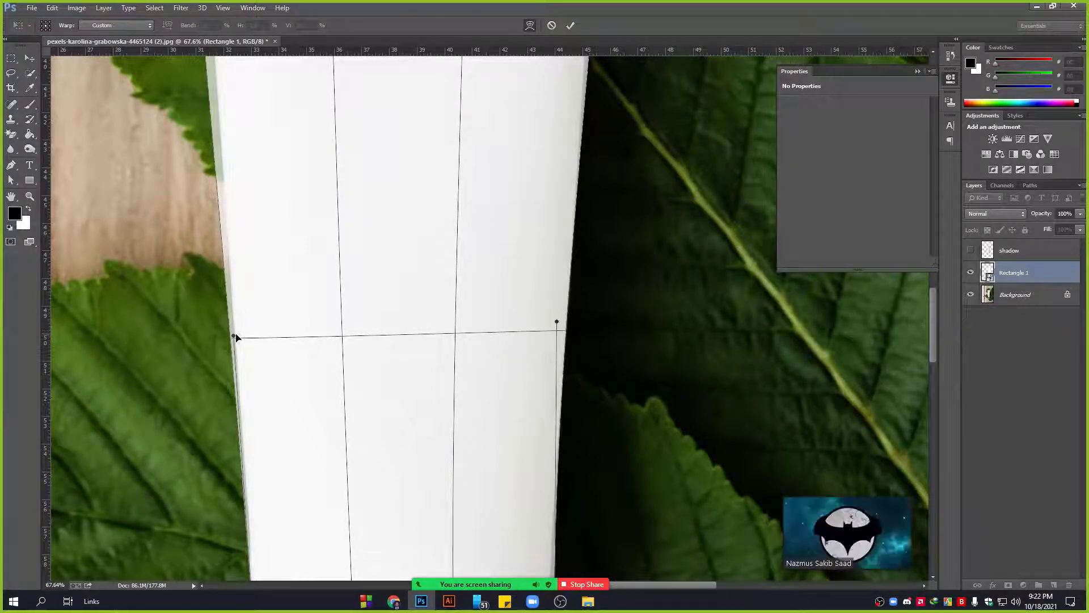
pyautogui.moveTo(235, 337); pyautogui.dragTo(235, 333)
# Line the warp's left and right sides up with the tube's edges.
pyautogui.scroll(-5, 357, 397)
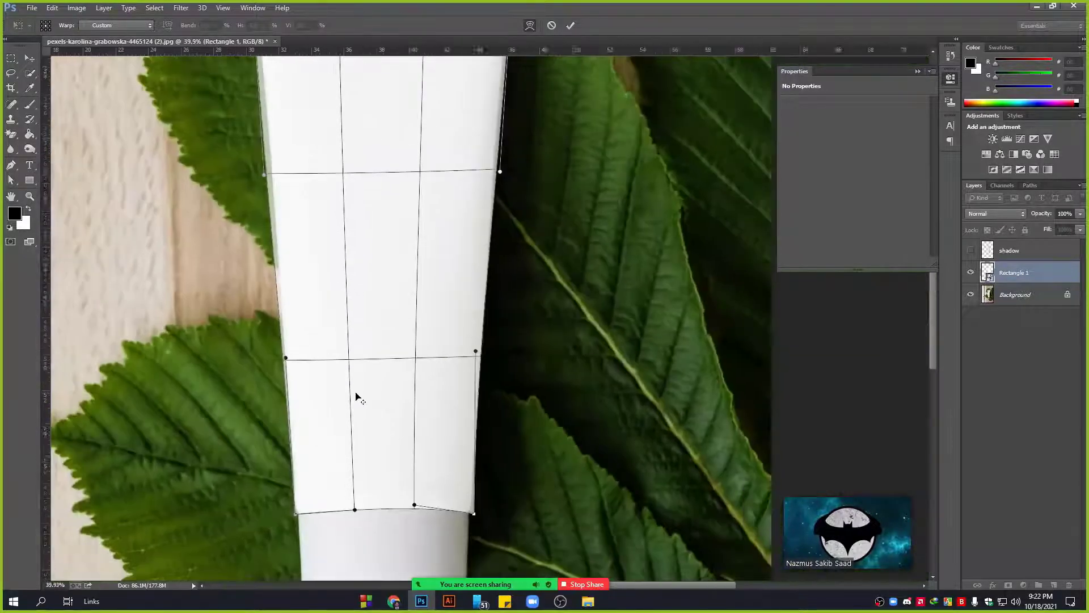
pyautogui.scroll(6, 273, 176)
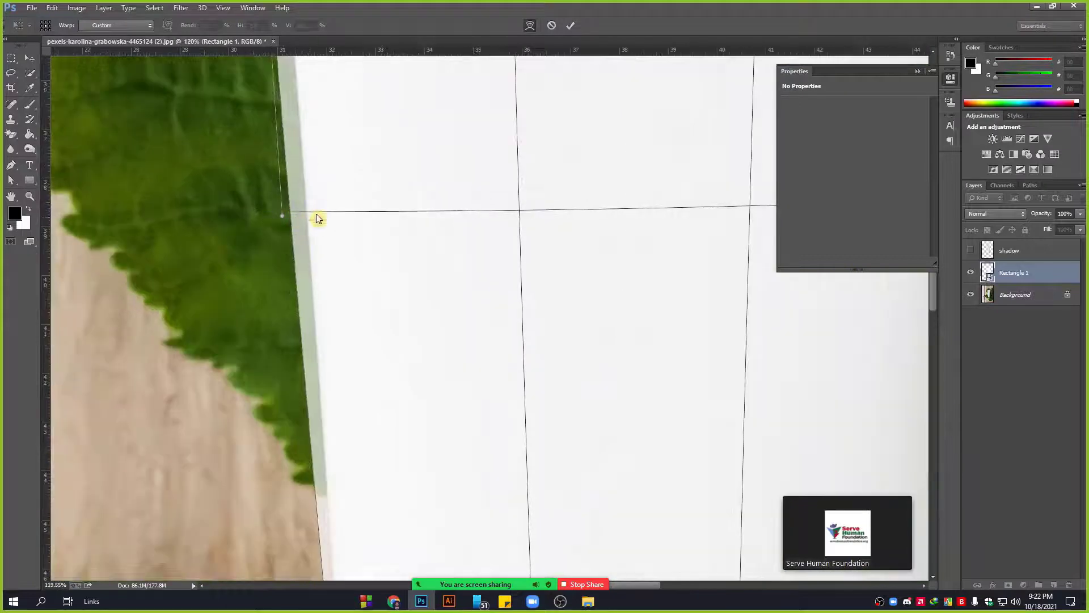
pyautogui.moveTo(282, 215); pyautogui.dragTo(301, 216)
pyautogui.click(531, 30)
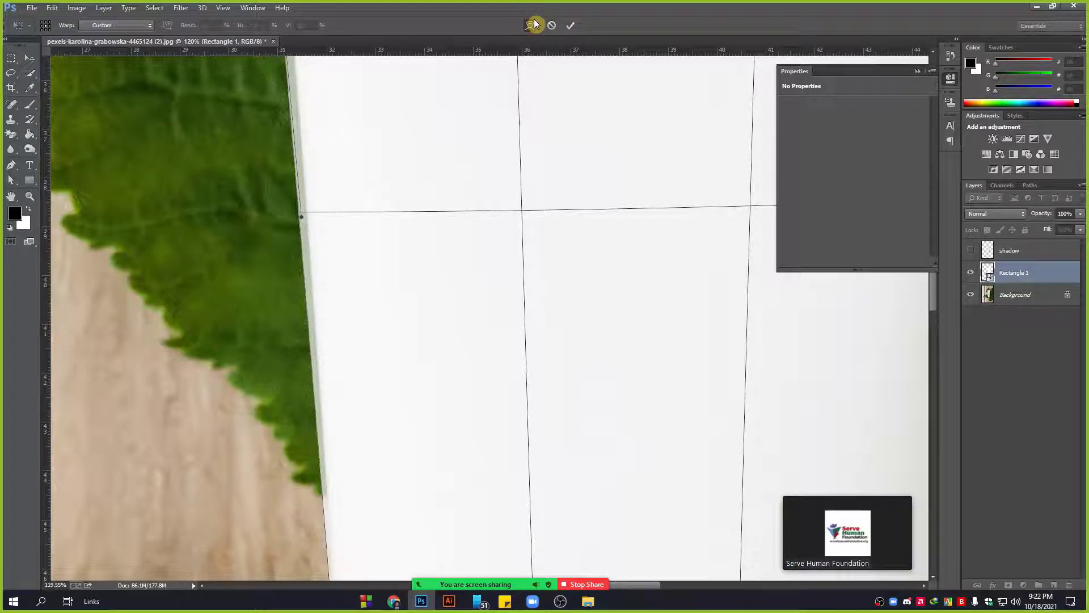
pyautogui.scroll(-4, 445, 324)
pyautogui.scroll(-1, 600, 250)
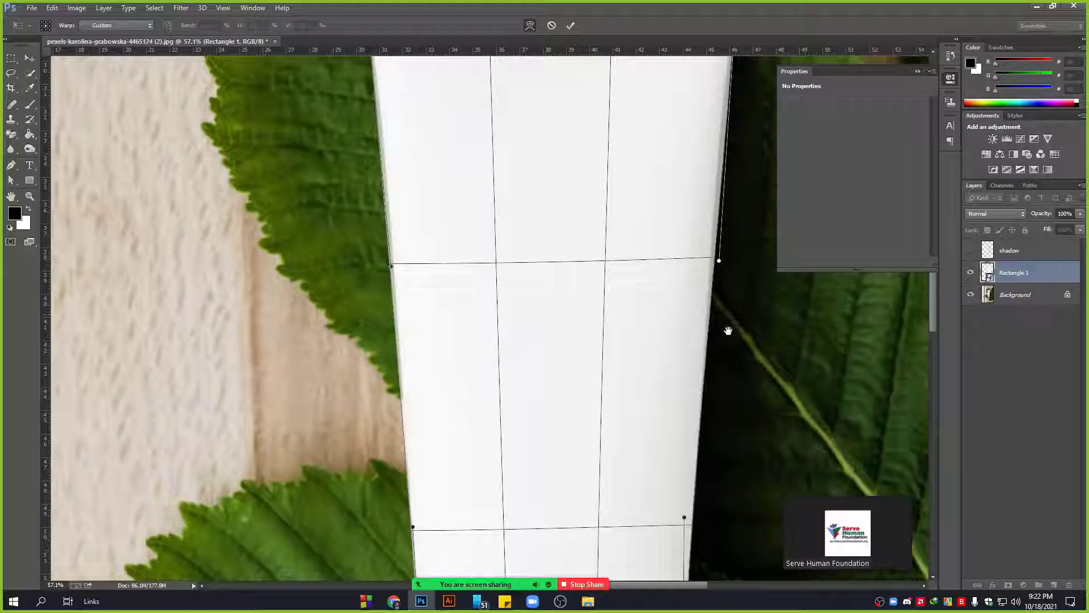
pyautogui.moveTo(815, 316); pyautogui.dragTo(686, 347)
pyautogui.scroll(5, 597, 286)
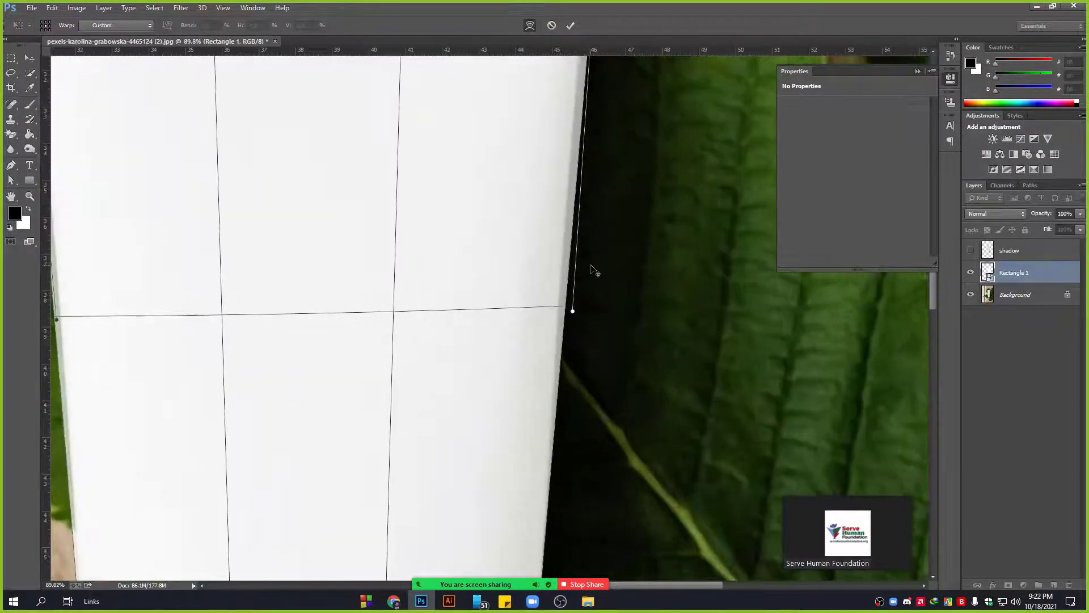
pyautogui.moveTo(564, 311); pyautogui.dragTo(564, 311)
pyautogui.scroll(-5, 578, 331)
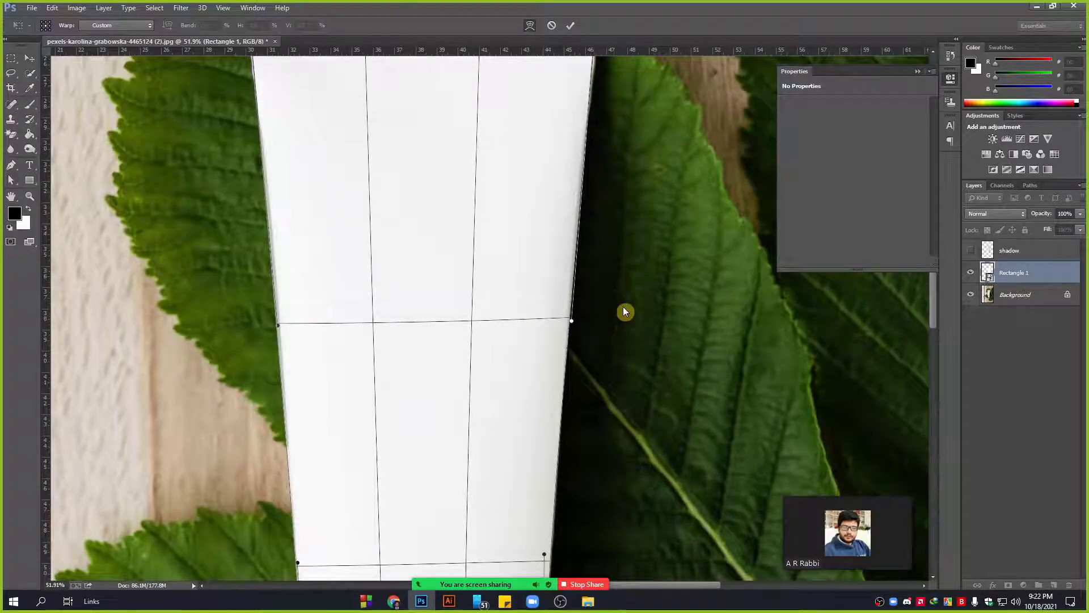
# Fit the warp's top-left and top-right corners to the tube's top, then commit the warp.
pyautogui.moveTo(380, 212); pyautogui.dragTo(434, 319)
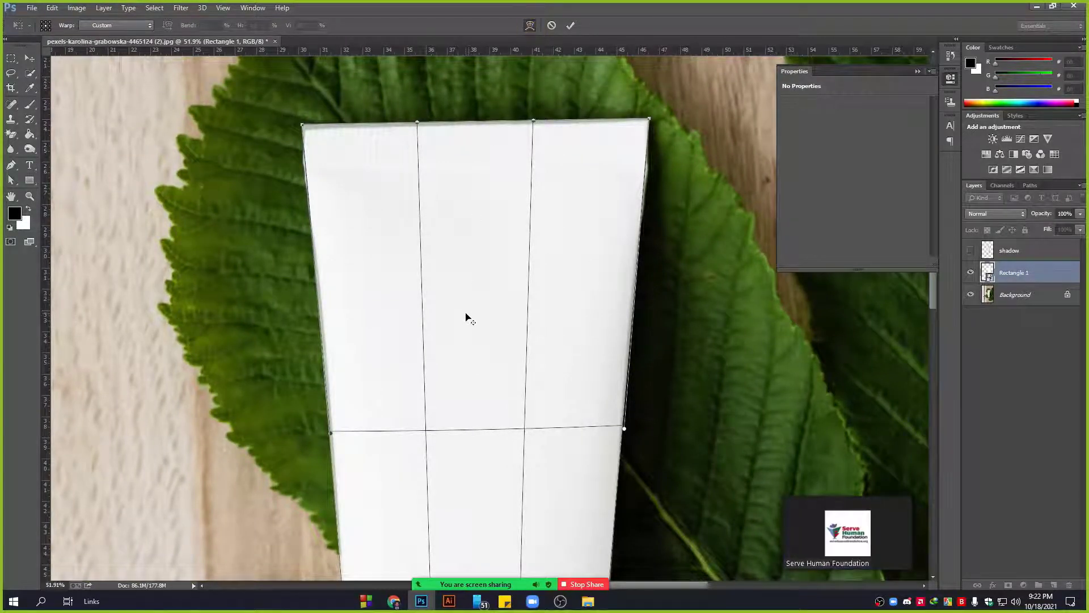
pyautogui.scroll(-5, 465, 318)
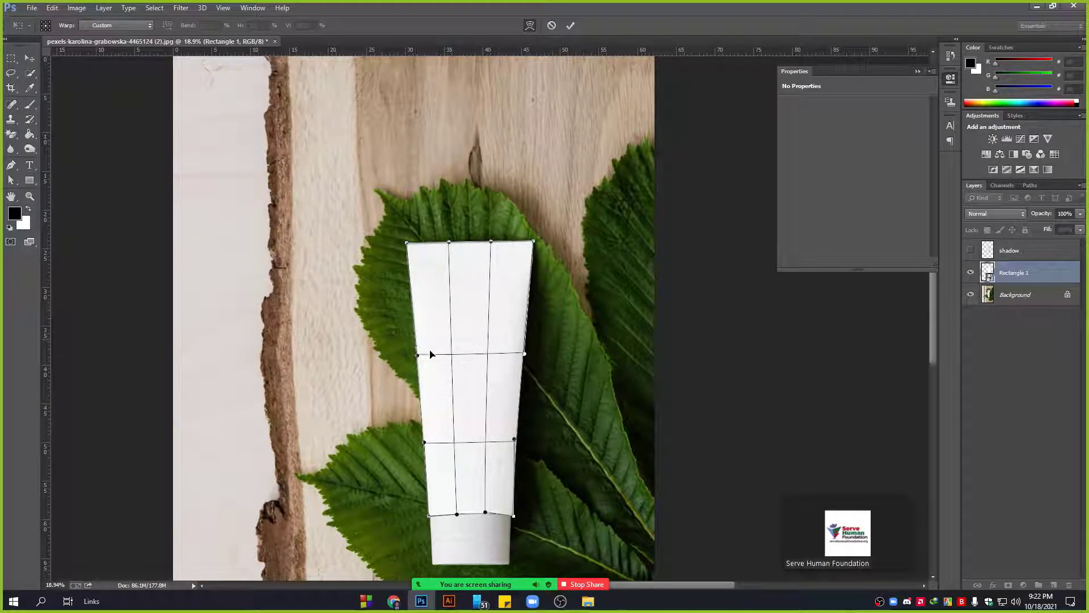
pyautogui.scroll(3, 437, 369)
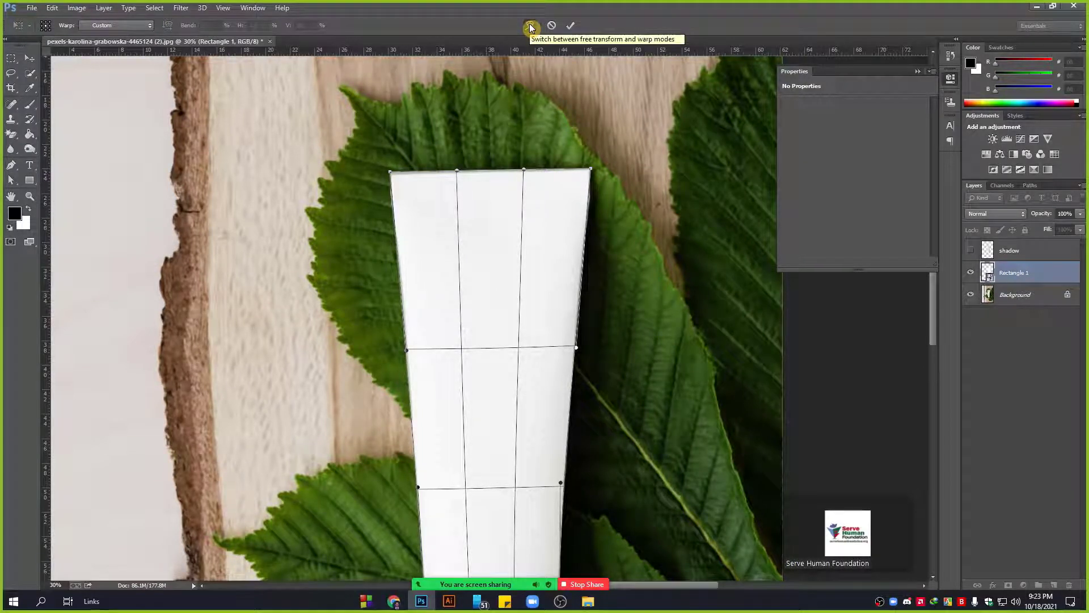
pyautogui.scroll(2, 387, 162)
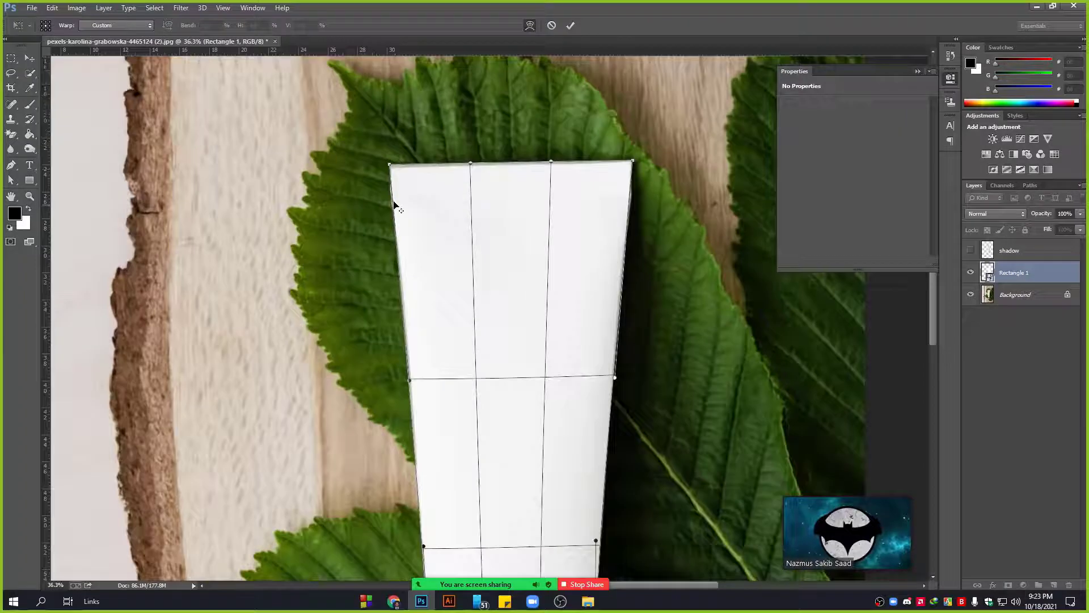
pyautogui.scroll(5, 386, 161)
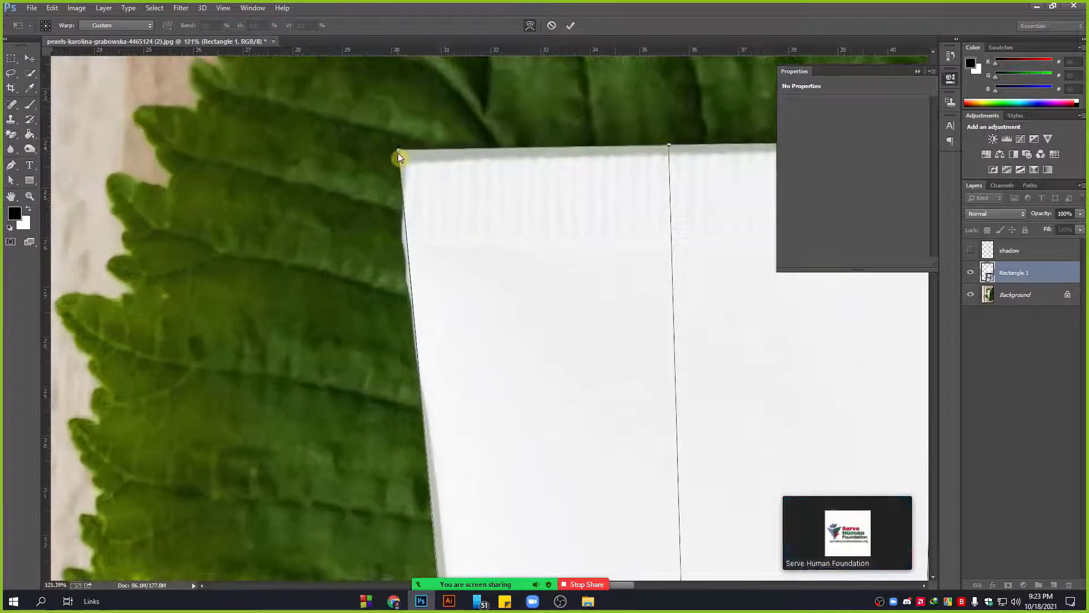
pyautogui.moveTo(400, 151); pyautogui.dragTo(394, 162)
pyautogui.scroll(-4, 347, 224)
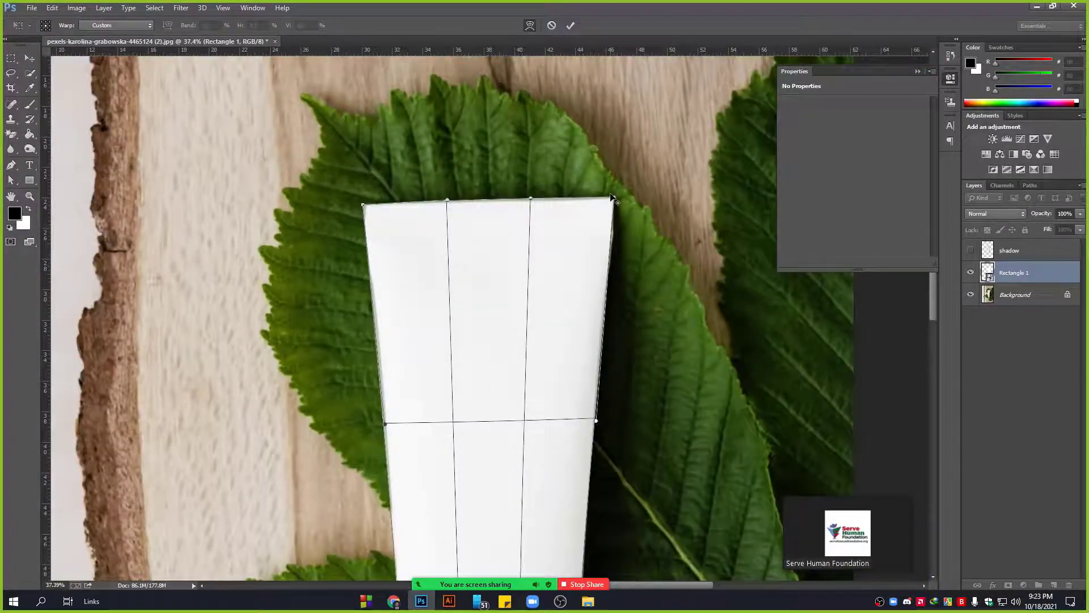
pyautogui.scroll(2, 625, 219)
pyautogui.scroll(3, 628, 220)
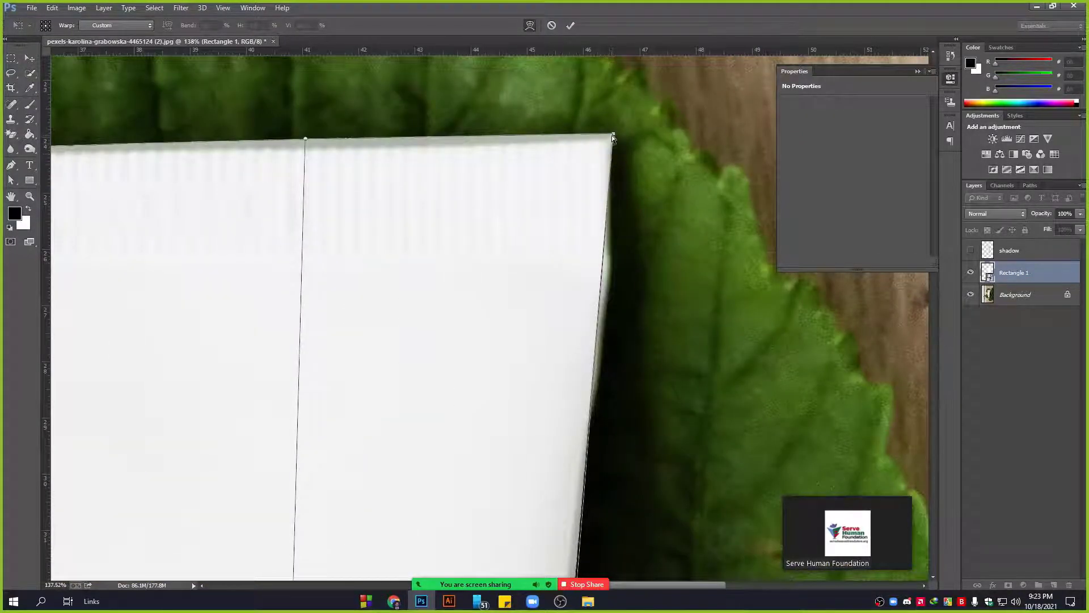
pyautogui.moveTo(612, 135); pyautogui.dragTo(617, 140)
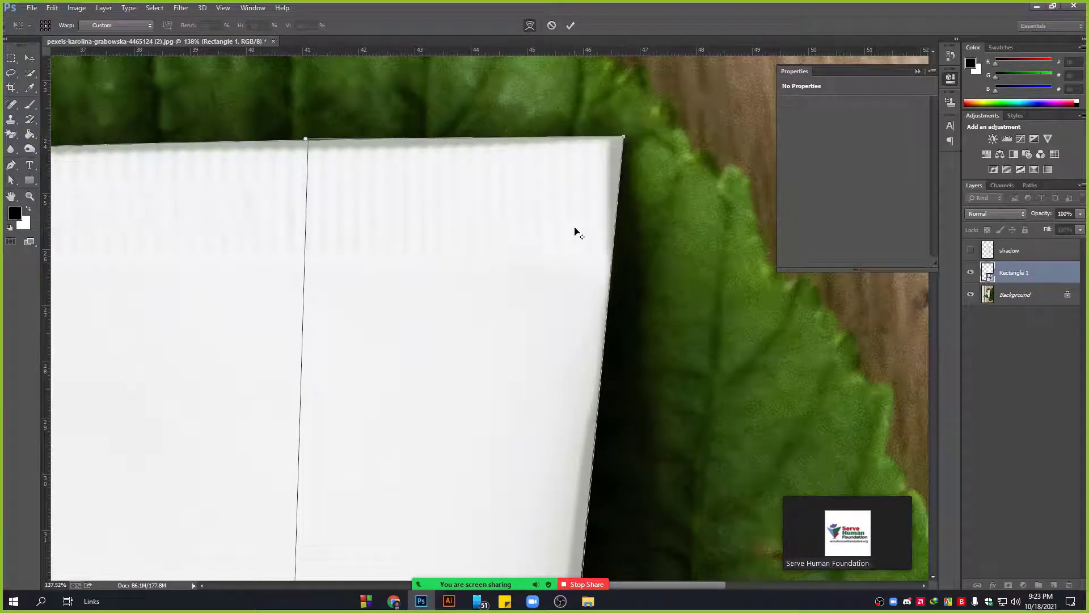
pyautogui.scroll(-3, 576, 230)
pyautogui.scroll(-3, 576, 231)
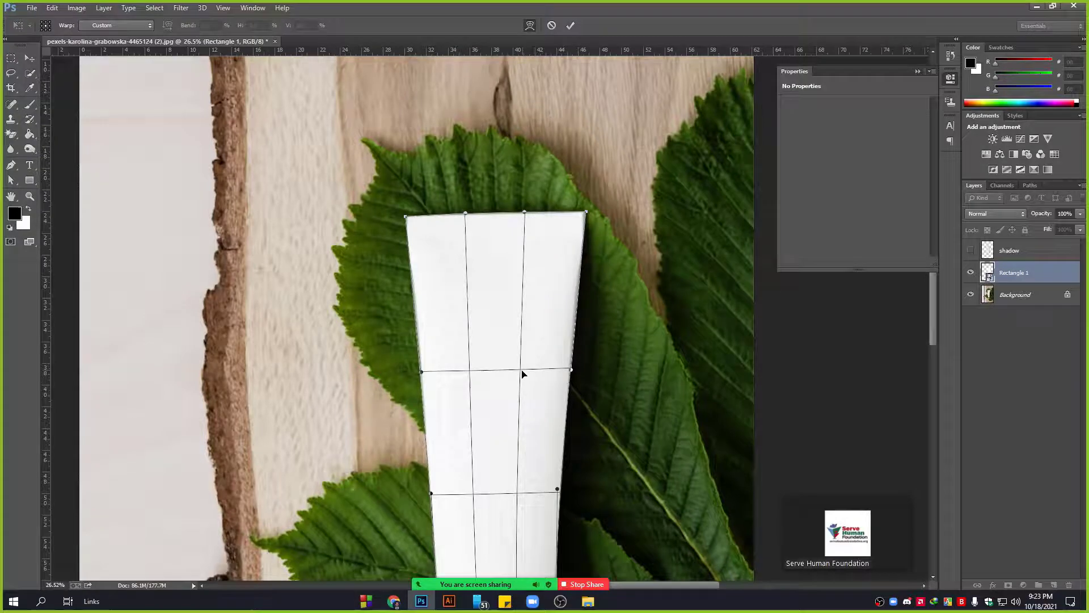
pyautogui.scroll(-2, 523, 374)
pyautogui.scroll(1, 514, 497)
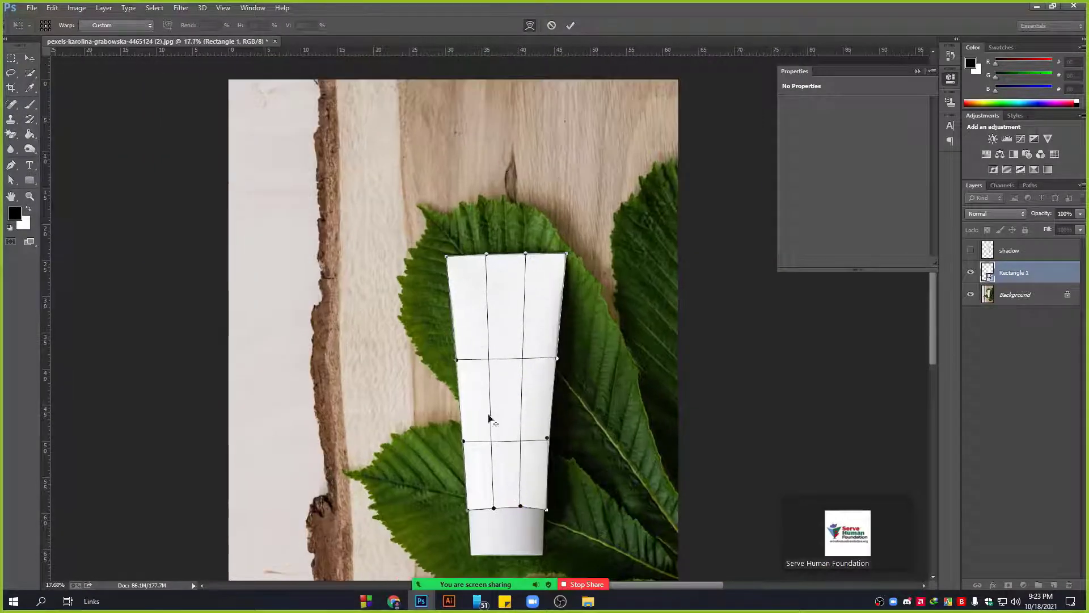
pyautogui.scroll(3, 552, 522)
pyautogui.scroll(5, 553, 525)
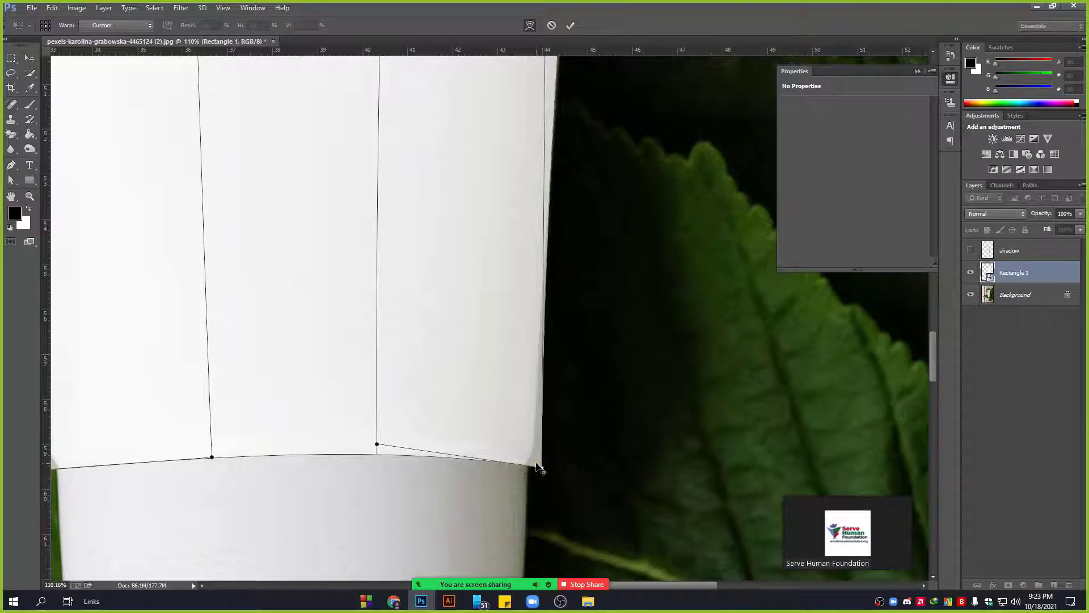
pyautogui.scroll(-1, 536, 464)
pyautogui.press('Return')
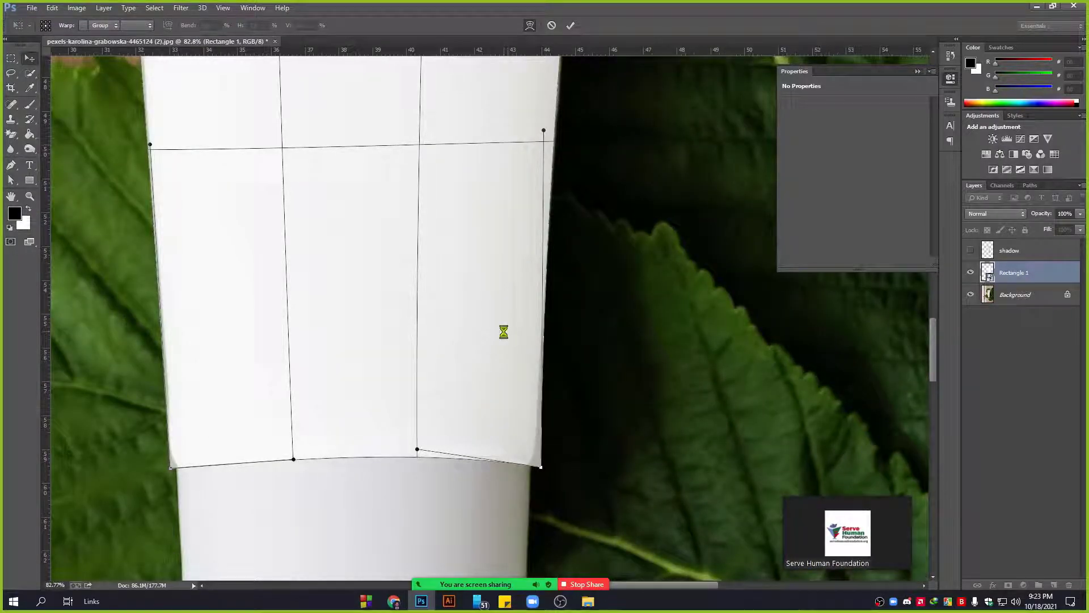
# Preview Rectangle 1 at 60% opacity, then restore it to 100%.
pyautogui.scroll(-2, 440, 345)
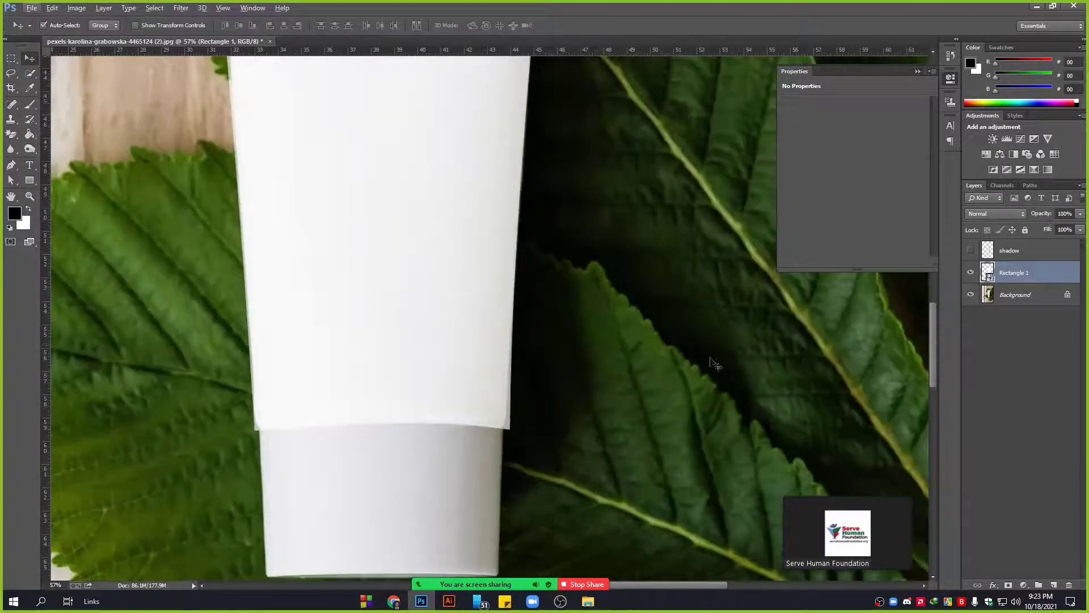
pyautogui.scroll(-2, 449, 427)
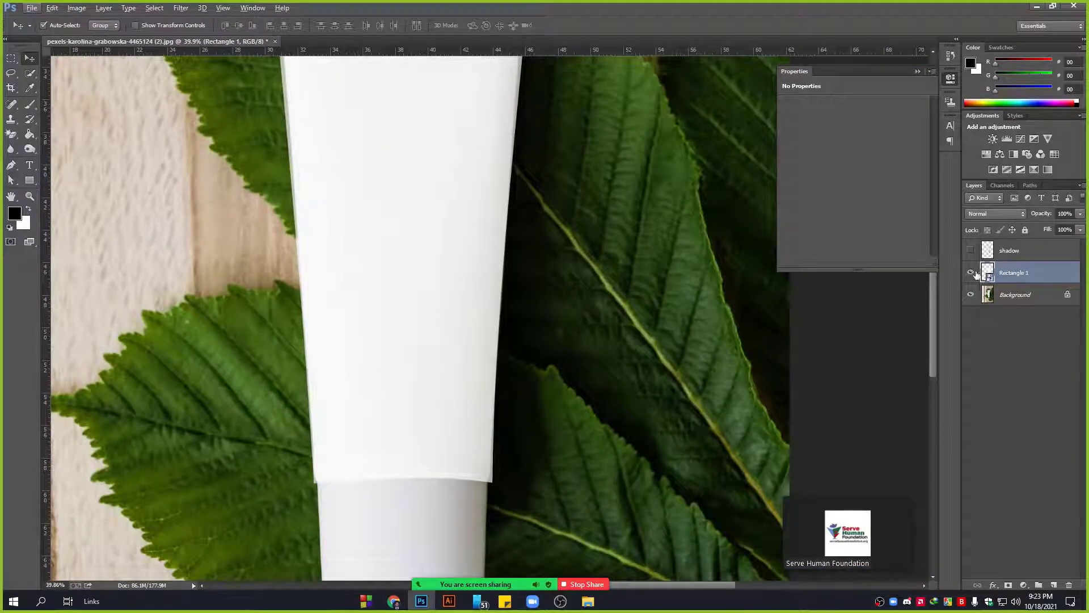
pyautogui.scroll(5, 377, 314)
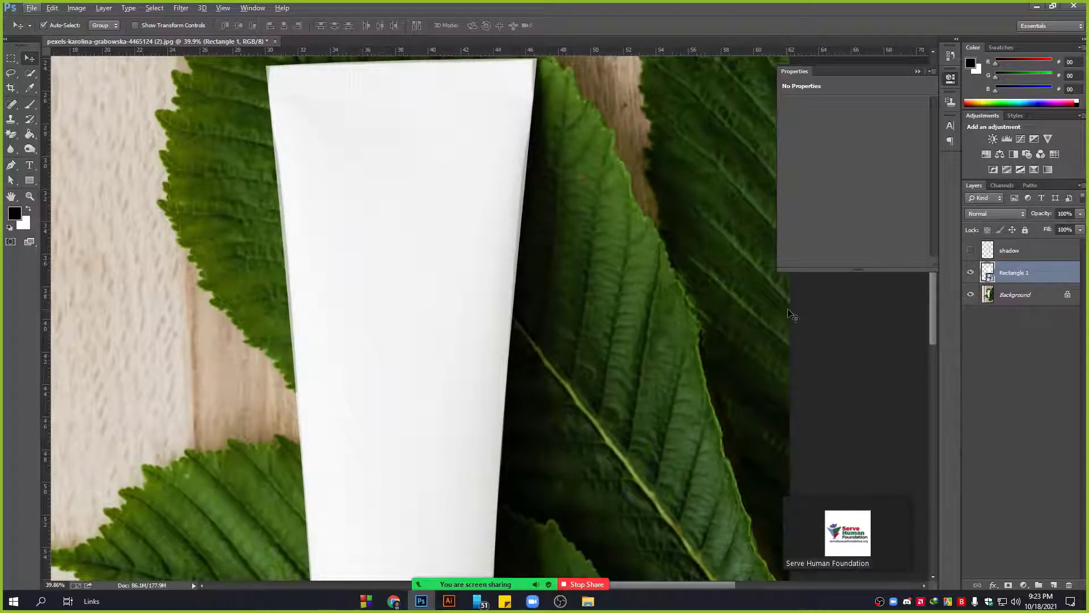
pyautogui.press('6')
pyautogui.press('6')
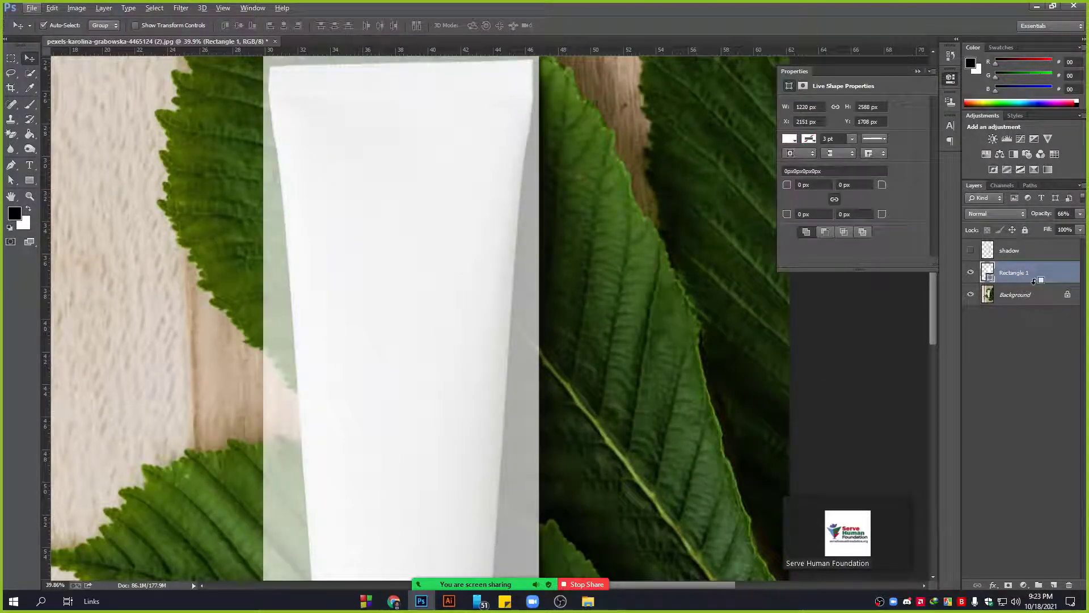
pyautogui.click(1080, 217)
pyautogui.moveTo(1063, 225); pyautogui.dragTo(1084, 228)
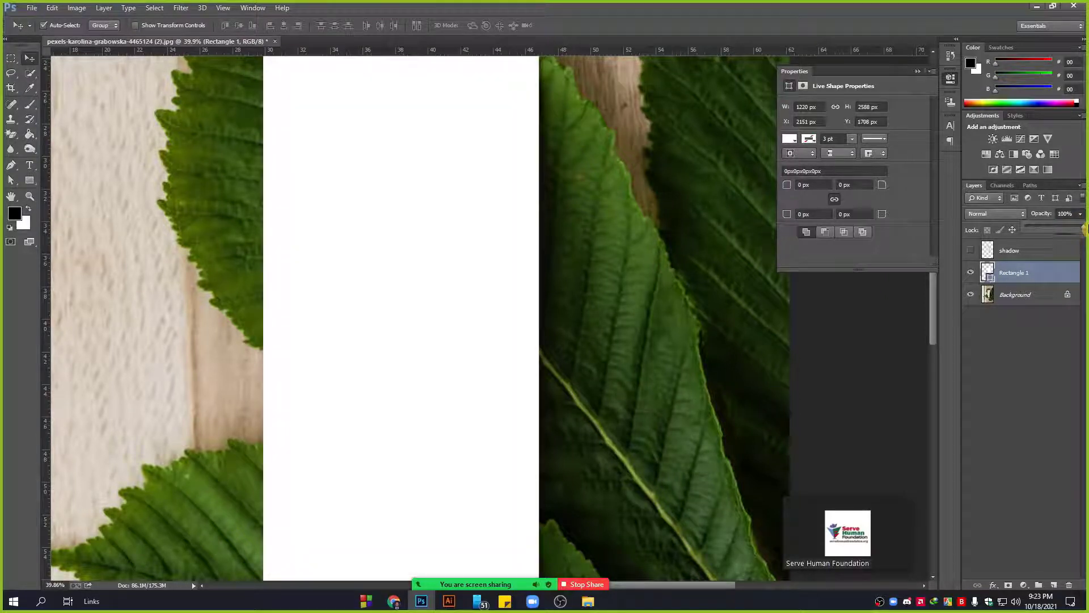
# Convert Rectangle 1 to a smart object and set its opacity to 71%.
pyautogui.rightClick(1030, 273)
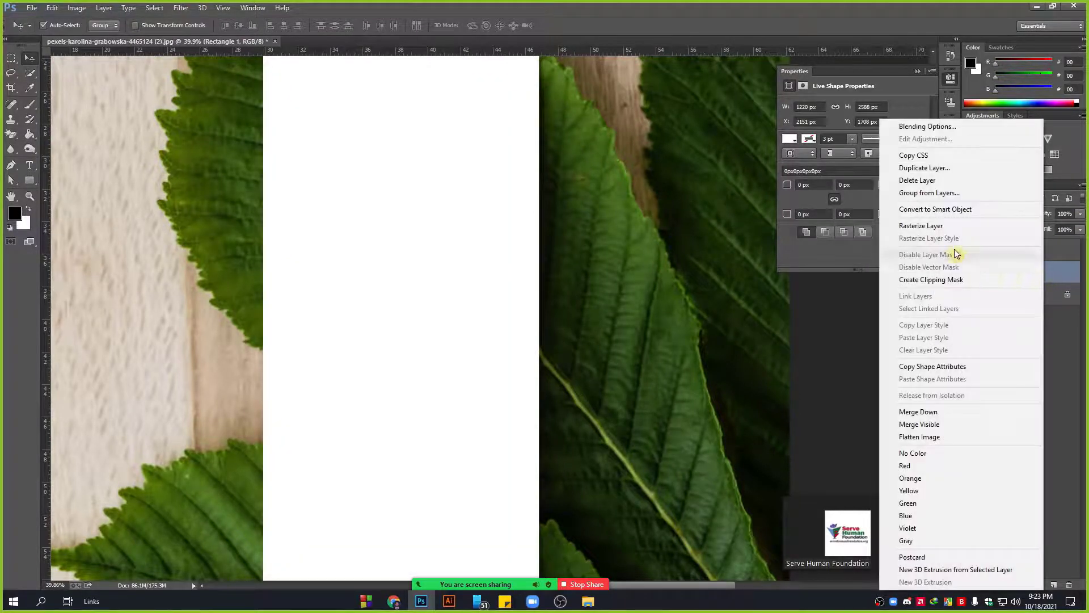
pyautogui.click(947, 209)
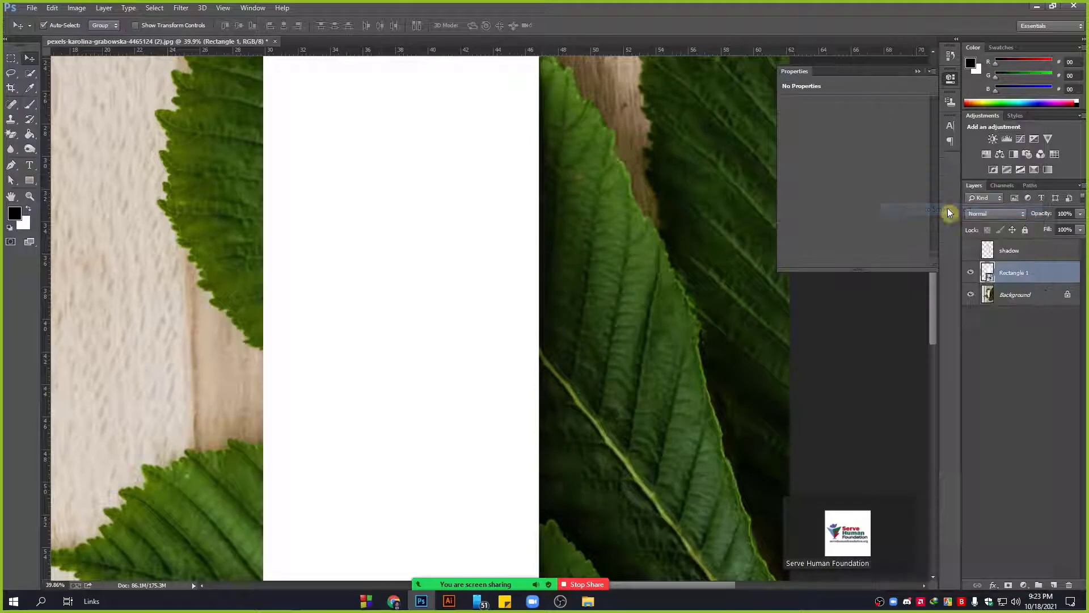
pyautogui.click(1079, 213)
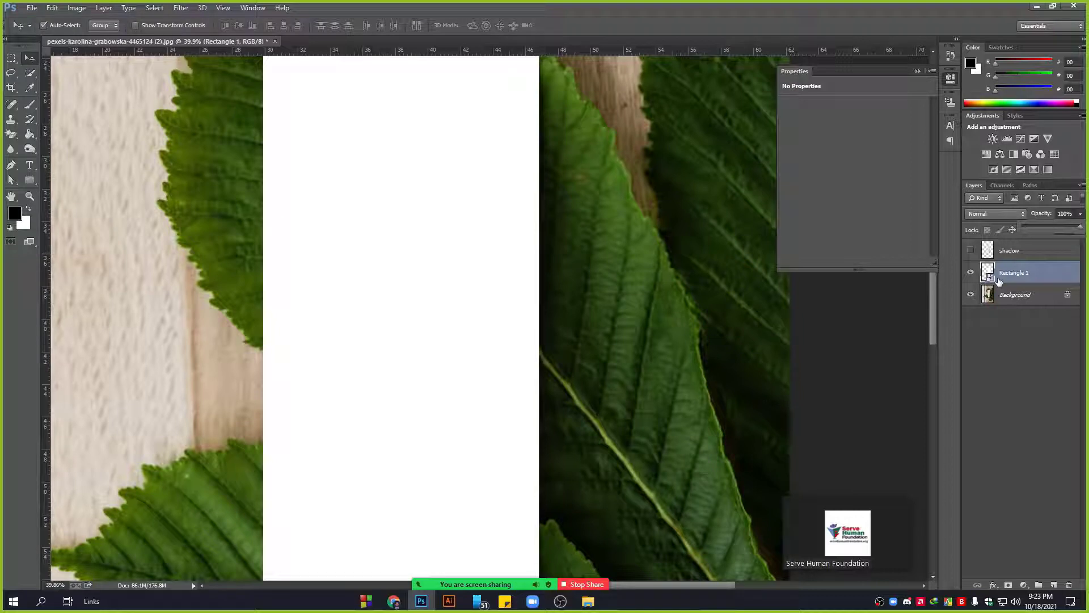
pyautogui.click(1066, 228)
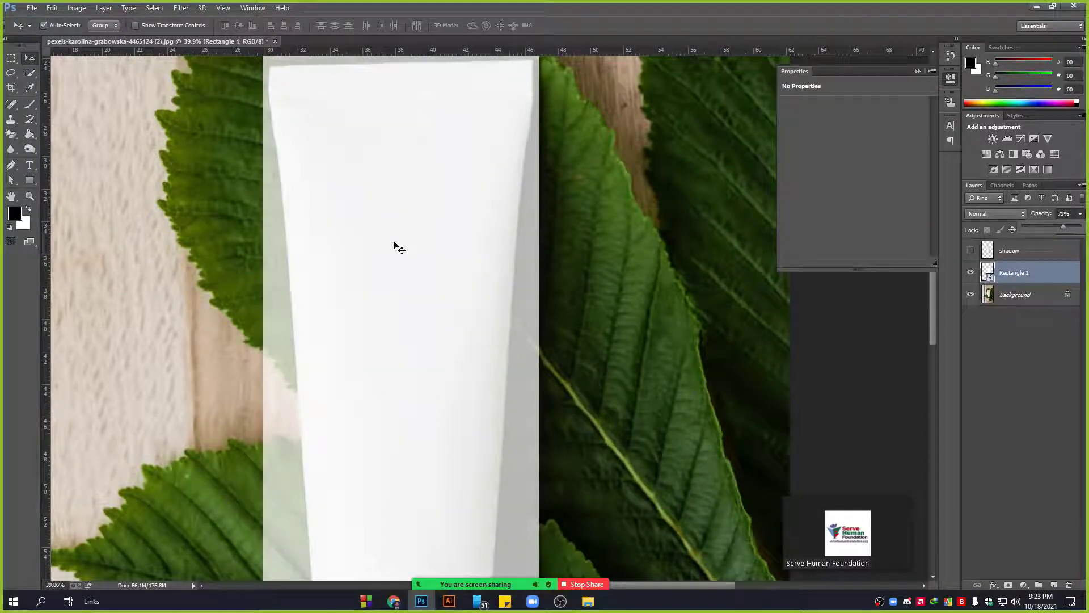
pyautogui.hotkey('ctrl', 't')
# Free-transform Rectangle 1 onto the tube's edges (96.60% width, 98.81% height, -1.70°).
pyautogui.scroll(3, 249, 168)
pyautogui.scroll(5, 249, 167)
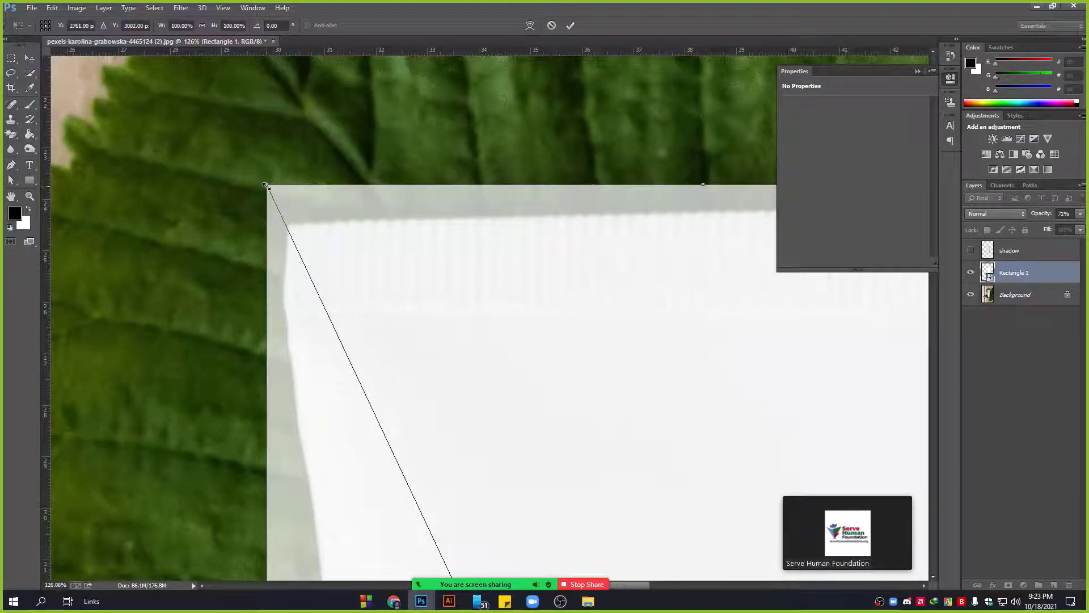
pyautogui.moveTo(268, 187); pyautogui.dragTo(284, 220)
pyautogui.moveTo(653, 324); pyautogui.dragTo(264, 315)
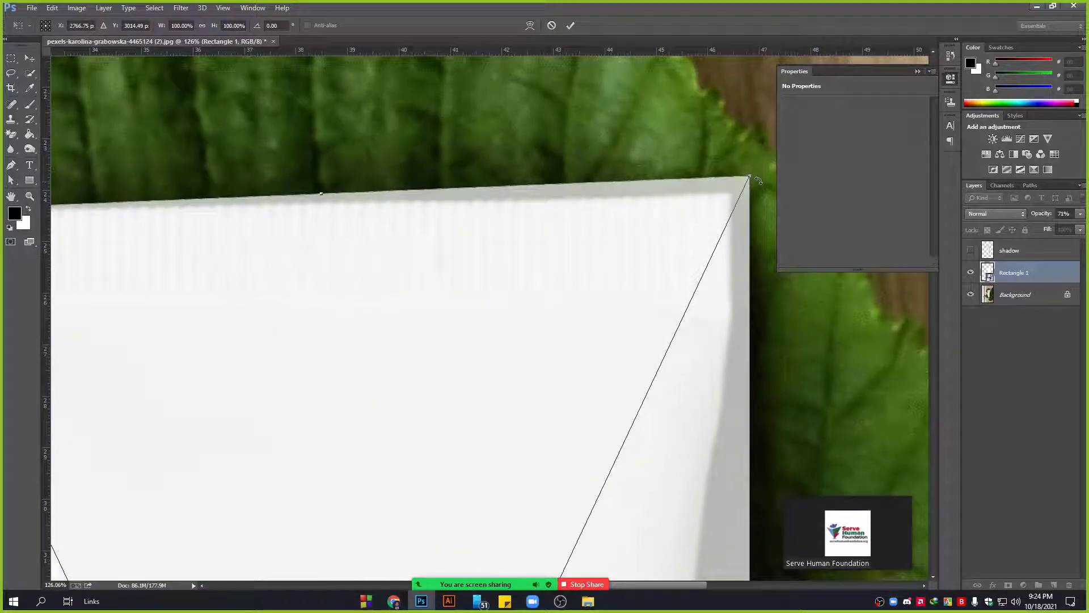
pyautogui.moveTo(749, 178); pyautogui.dragTo(739, 188)
pyautogui.scroll(-7, 508, 272)
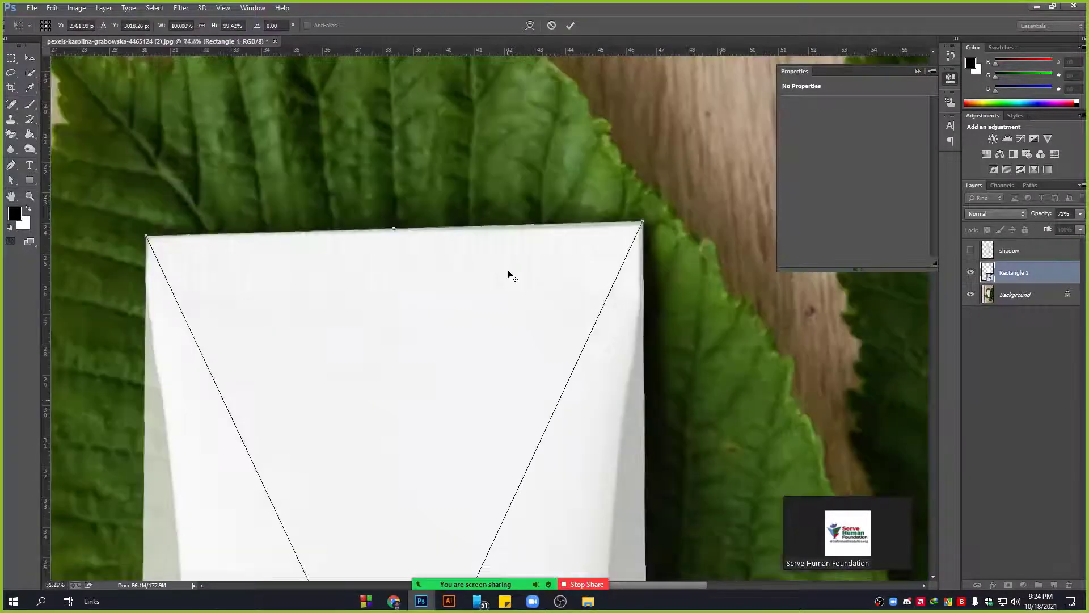
pyautogui.moveTo(422, 445); pyautogui.dragTo(437, 325)
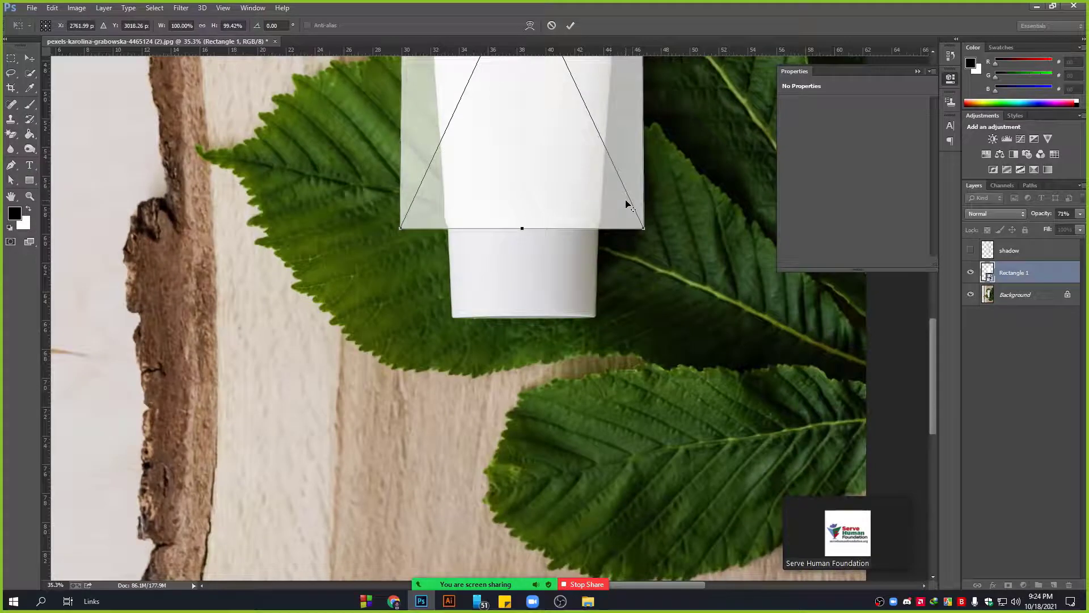
pyautogui.scroll(3, 627, 204)
pyautogui.moveTo(652, 244); pyautogui.dragTo(592, 242)
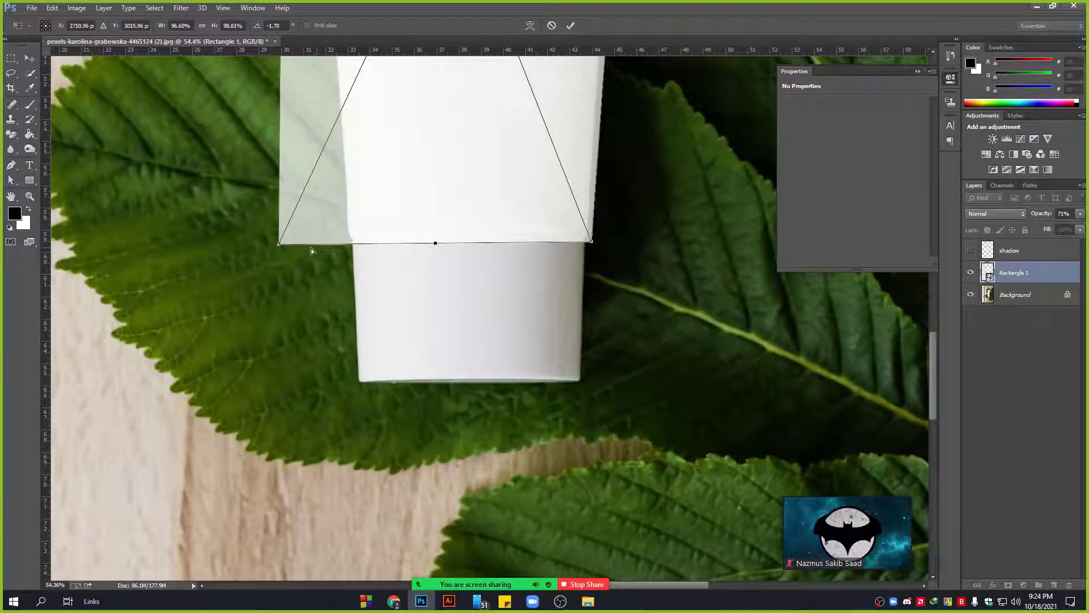
pyautogui.moveTo(279, 245); pyautogui.dragTo(343, 244)
pyautogui.scroll(3, 554, 234)
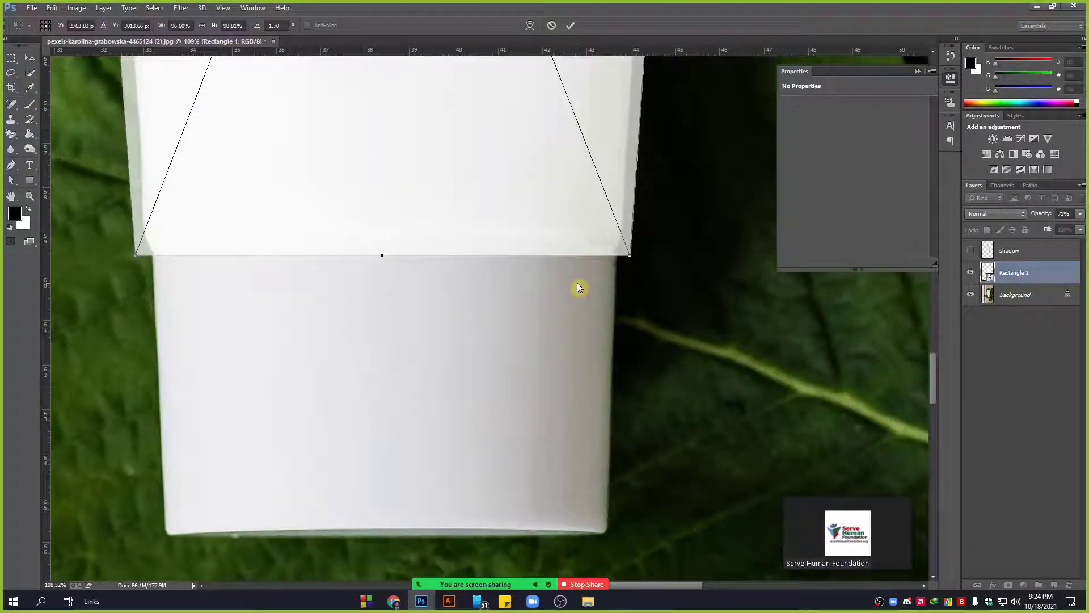
pyautogui.scroll(-3, 518, 236)
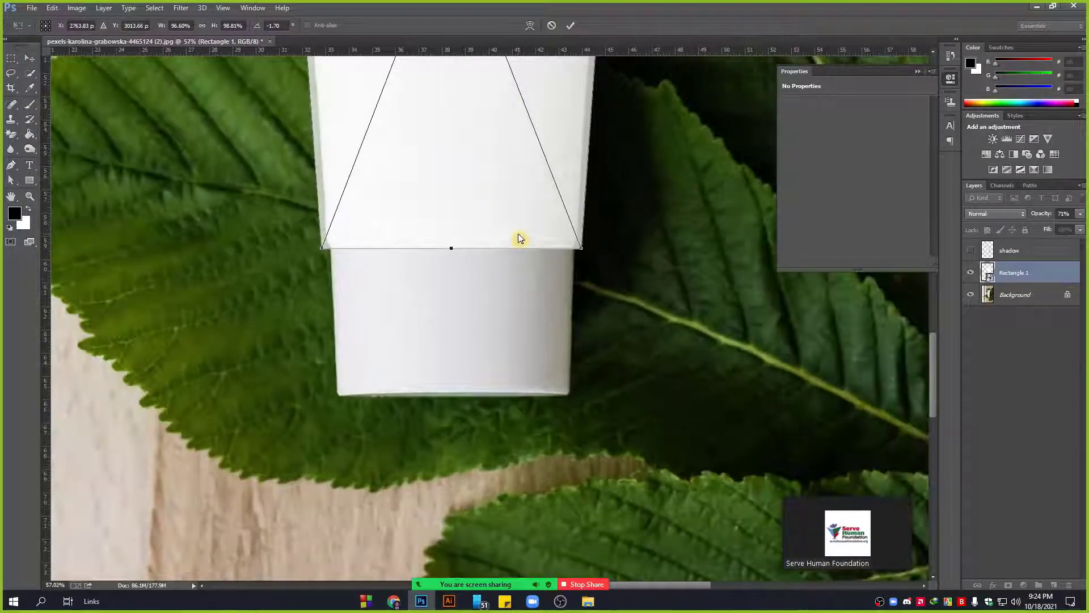
# Switch to a warp grid and curve the bottom corners and edge to the tube's rim.
pyautogui.click(530, 25)
pyautogui.scroll(3, 561, 233)
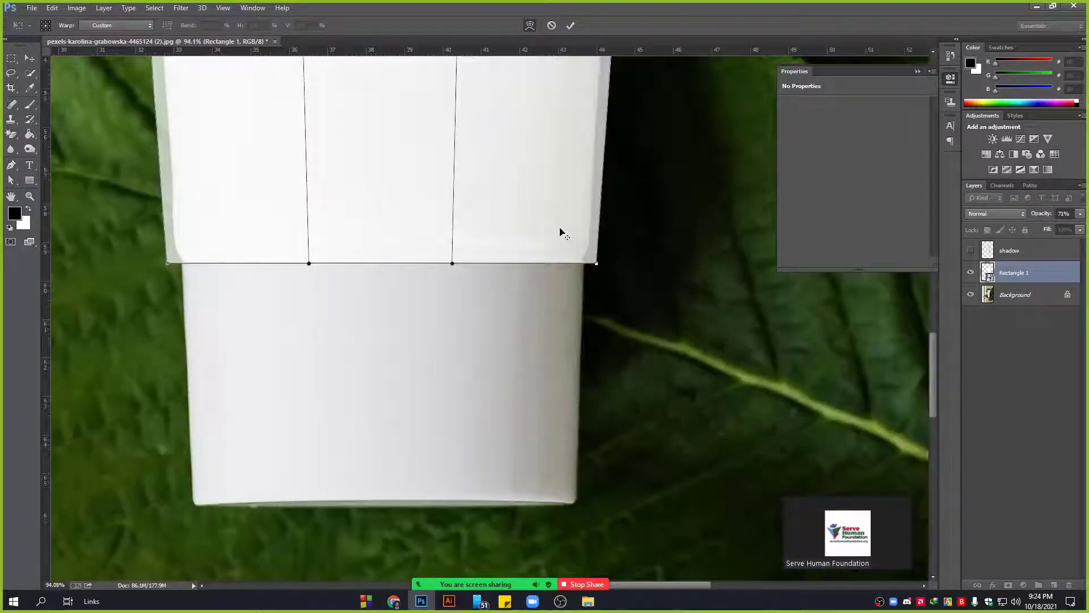
pyautogui.scroll(3, 559, 230)
pyautogui.moveTo(618, 284); pyautogui.dragTo(611, 280)
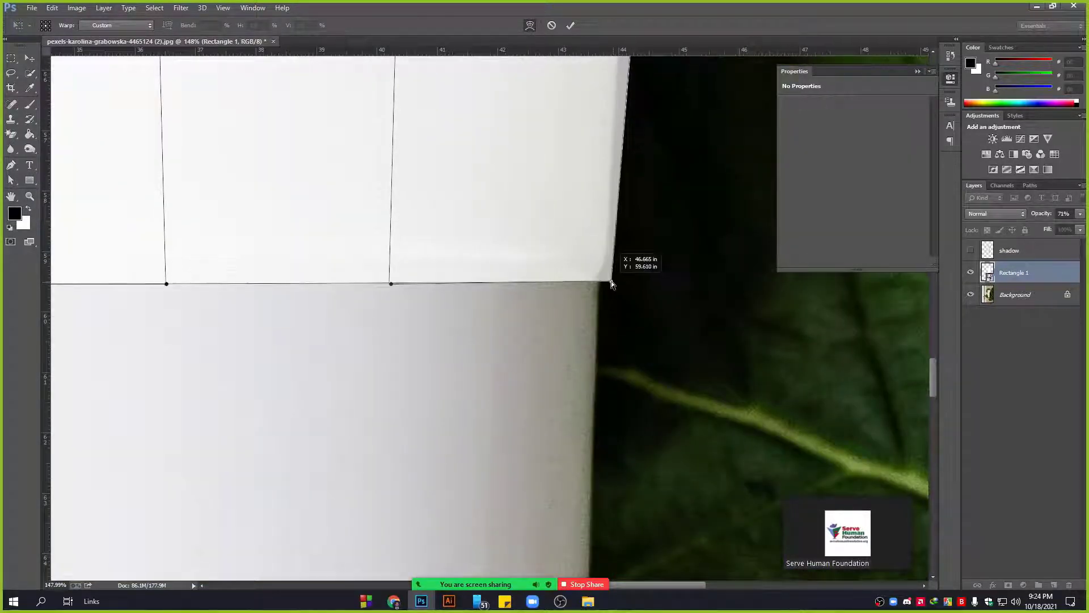
pyautogui.moveTo(390, 285); pyautogui.dragTo(380, 245)
pyautogui.moveTo(164, 207); pyautogui.dragTo(386, 235)
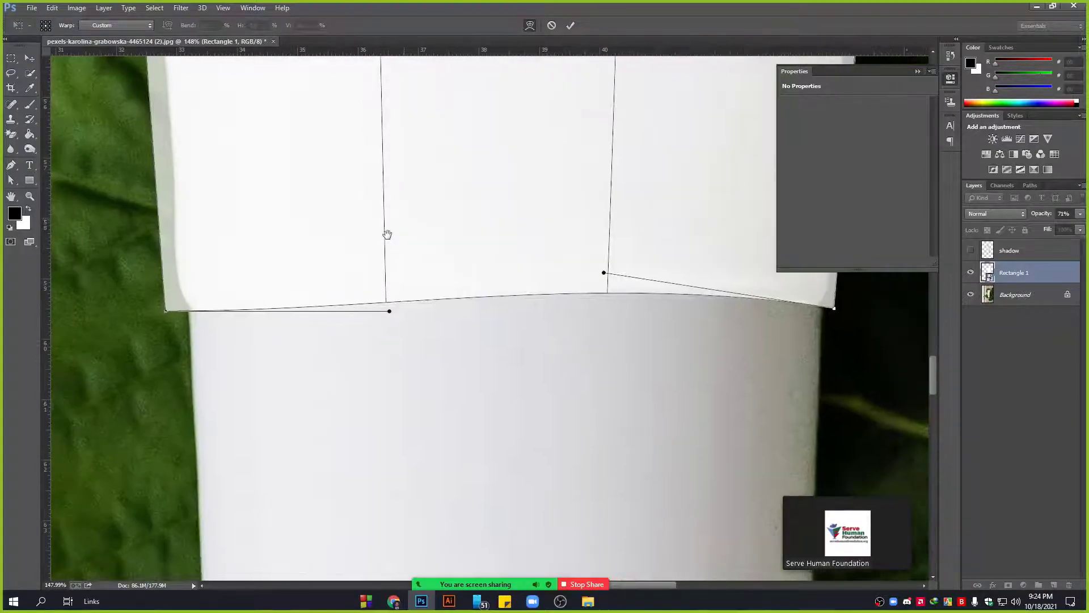
pyautogui.moveTo(165, 311); pyautogui.dragTo(176, 310)
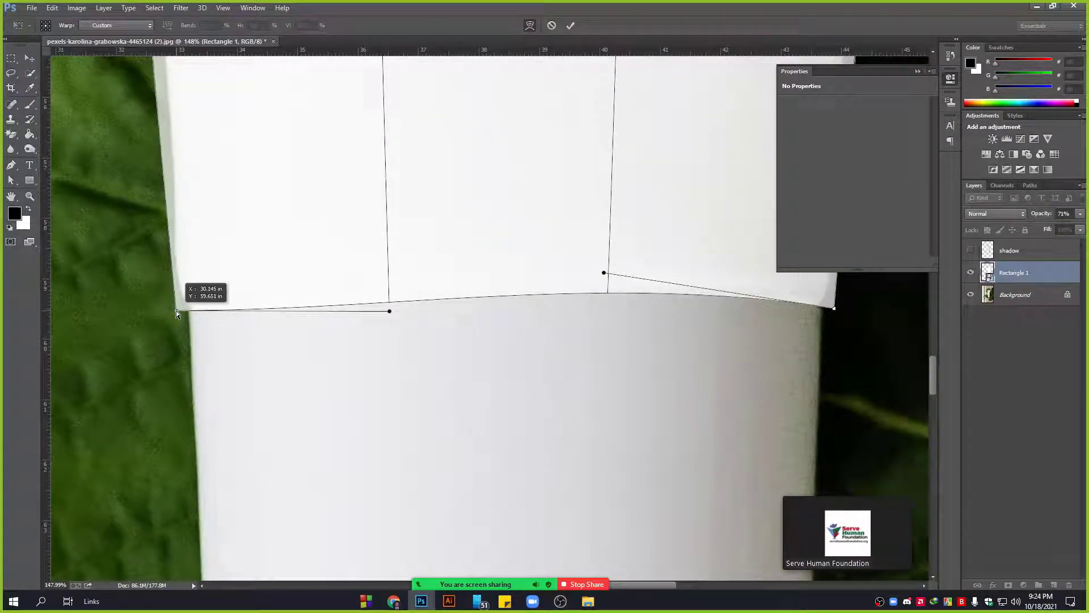
pyautogui.moveTo(389, 312); pyautogui.dragTo(408, 299)
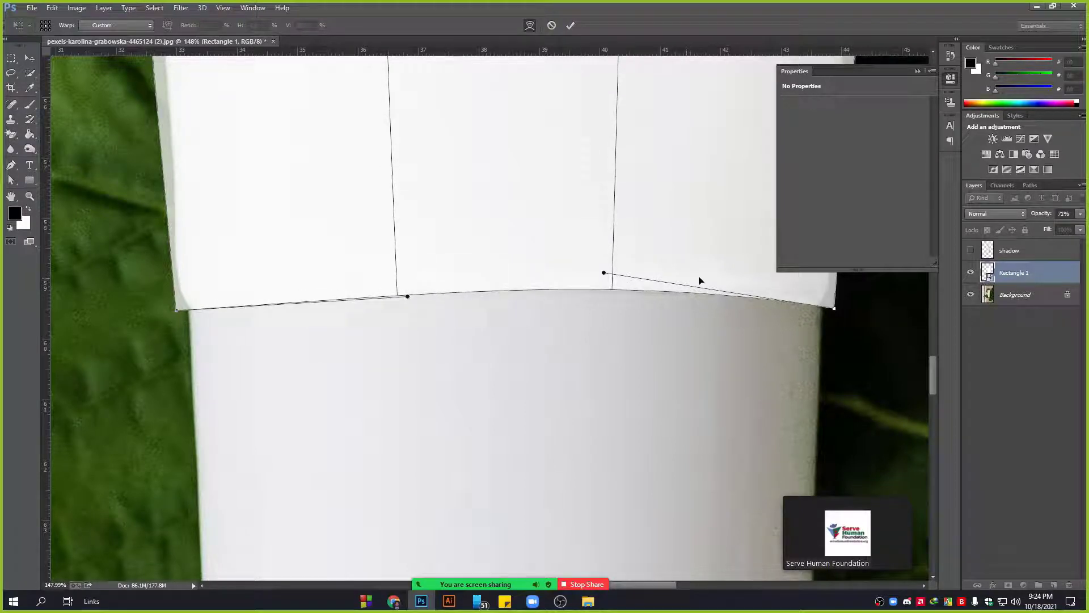
pyautogui.moveTo(604, 273); pyautogui.dragTo(605, 278)
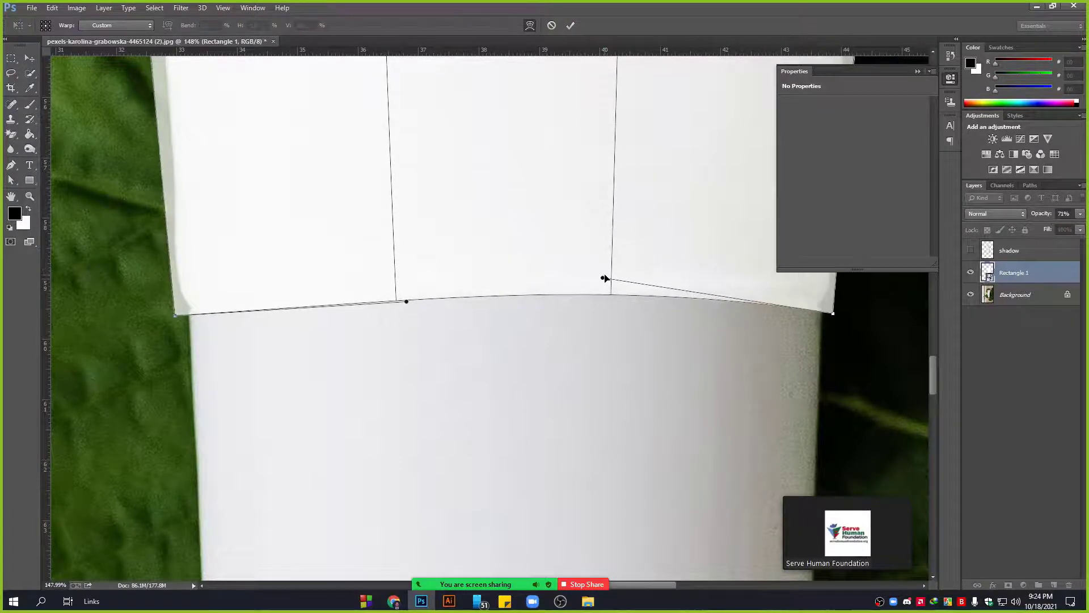
pyautogui.hotkey('ctrl', 'z')
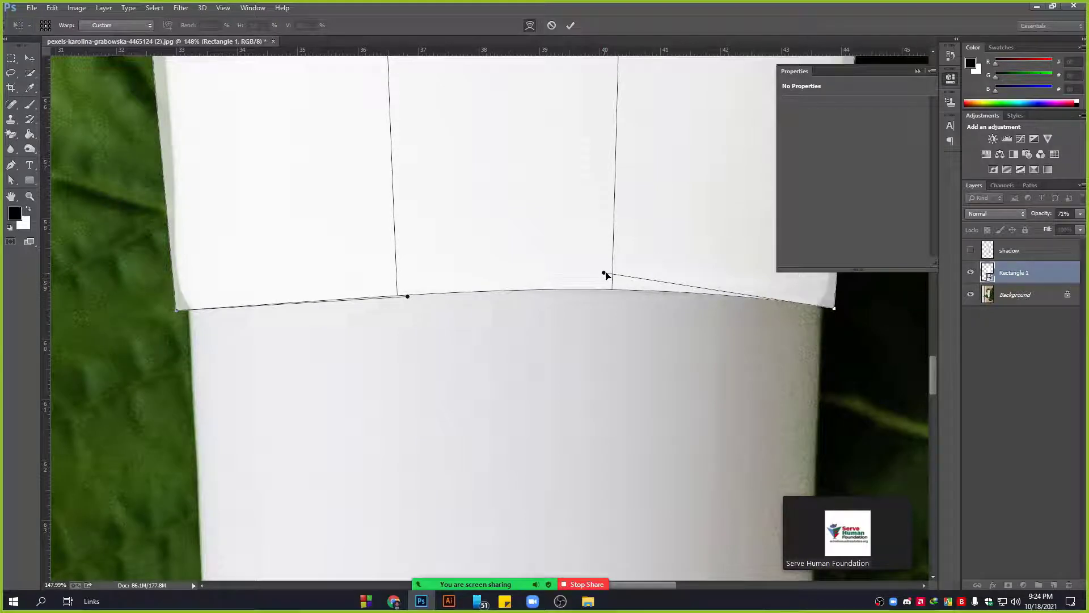
pyautogui.moveTo(605, 274); pyautogui.dragTo(604, 276)
# Pull the warp's left and right edges in along the tube's tapered sides.
pyautogui.scroll(-2, 570, 286)
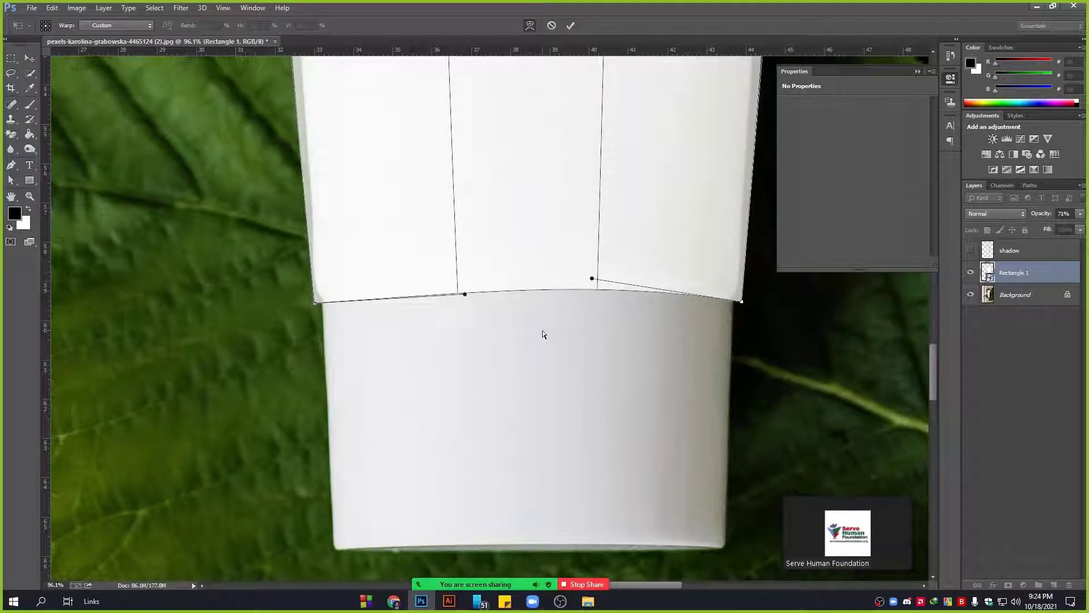
pyautogui.moveTo(520, 155); pyautogui.dragTo(498, 448)
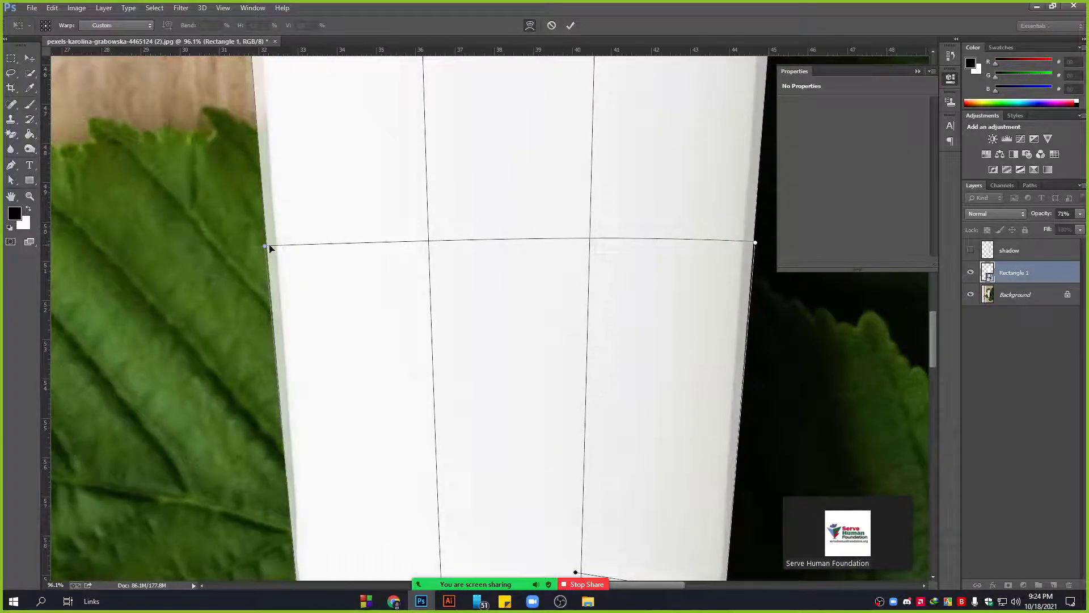
pyautogui.moveTo(264, 247); pyautogui.dragTo(281, 248)
pyautogui.moveTo(756, 243); pyautogui.dragTo(740, 238)
pyautogui.moveTo(764, 104); pyautogui.dragTo(632, 280)
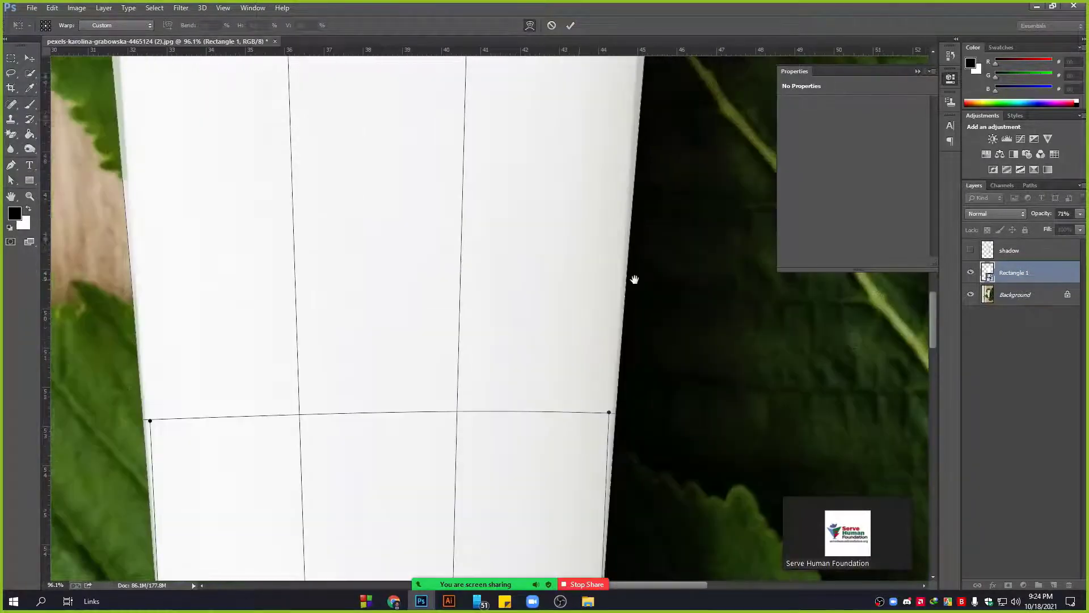
pyautogui.moveTo(699, 176); pyautogui.dragTo(655, 324)
pyautogui.scroll(5, 642, 146)
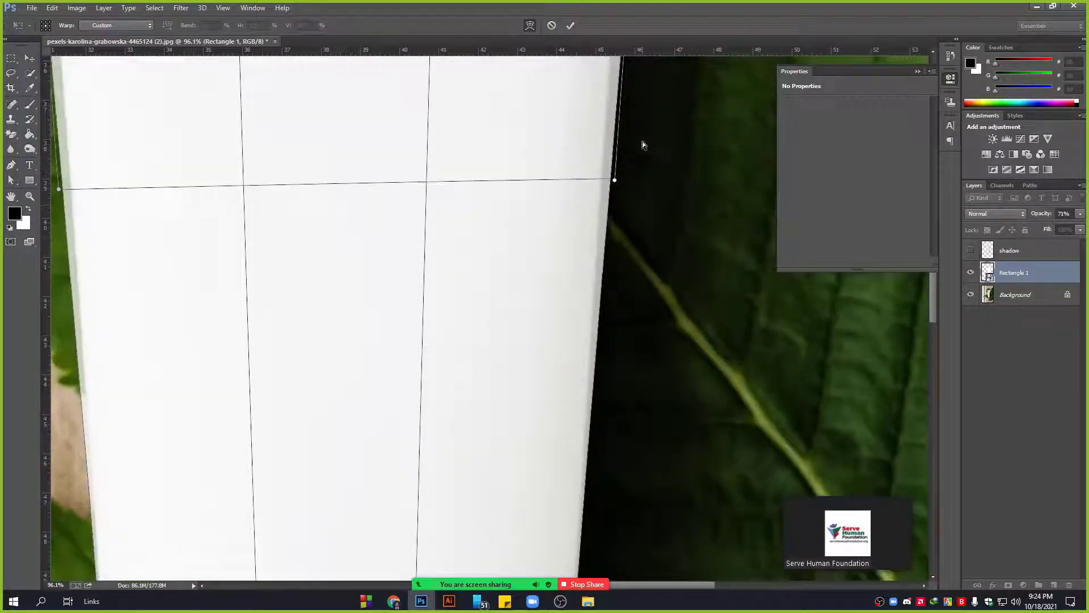
pyautogui.scroll(2, 614, 271)
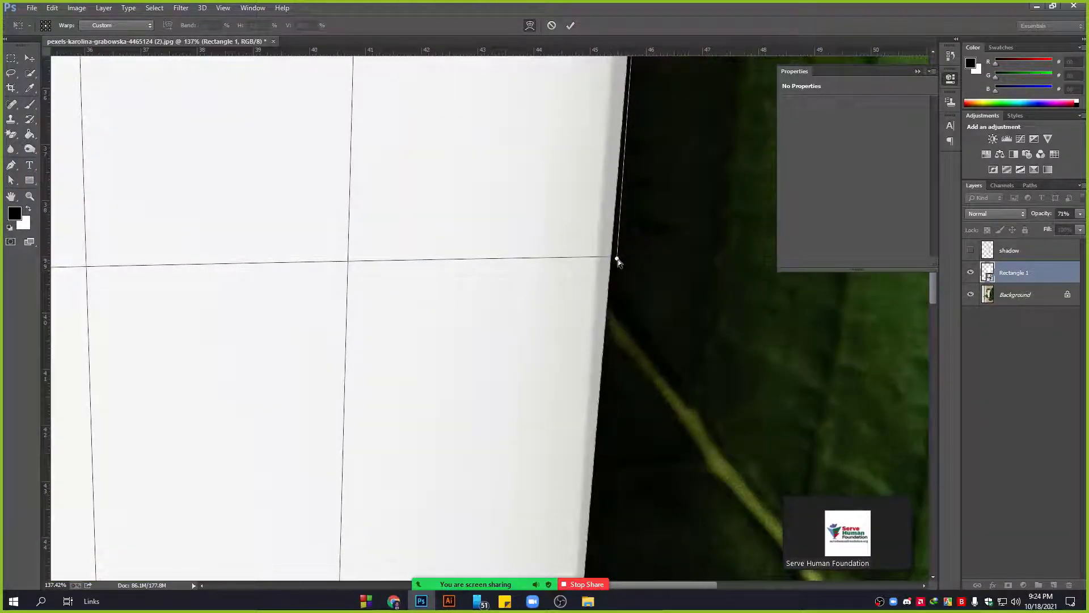
pyautogui.moveTo(616, 259); pyautogui.dragTo(598, 257)
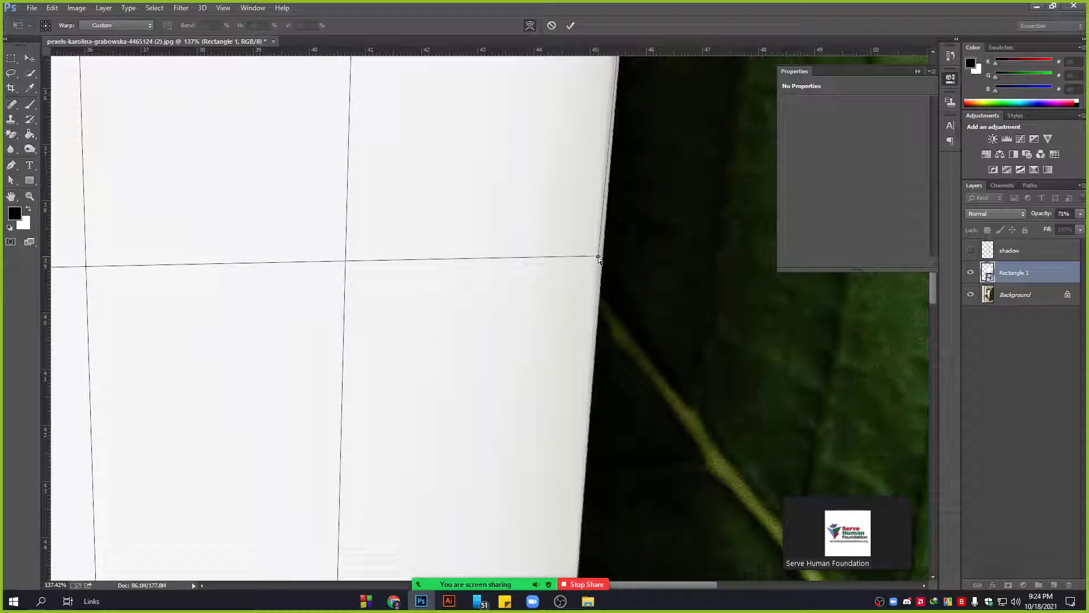
pyautogui.scroll(6, 649, 259)
pyautogui.moveTo(570, 438); pyautogui.dragTo(550, 433)
pyautogui.hotkey('ctrl', 'z')
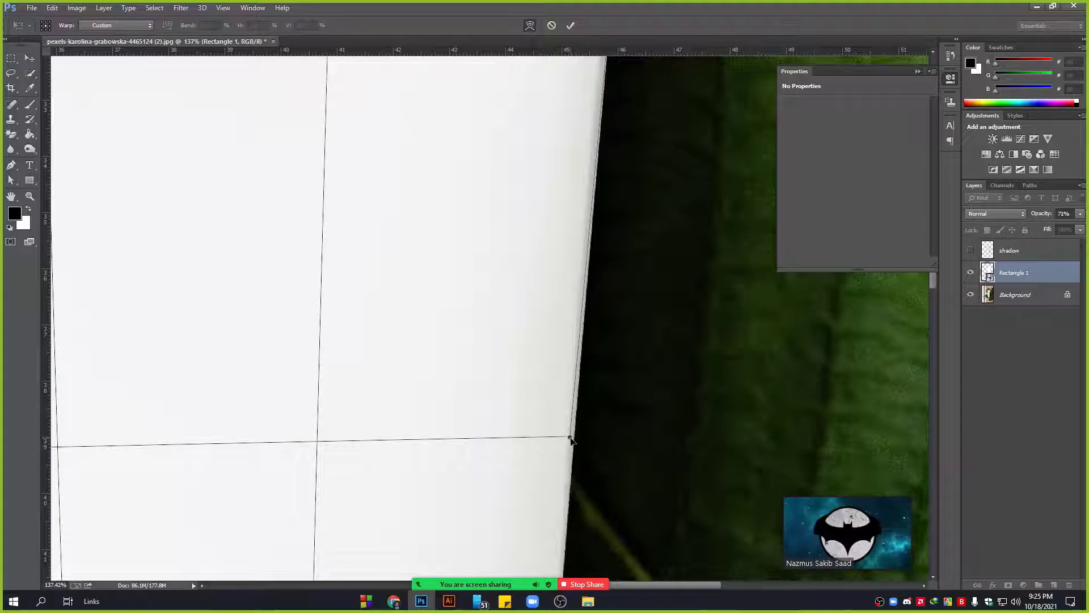
pyautogui.scroll(-5, 632, 418)
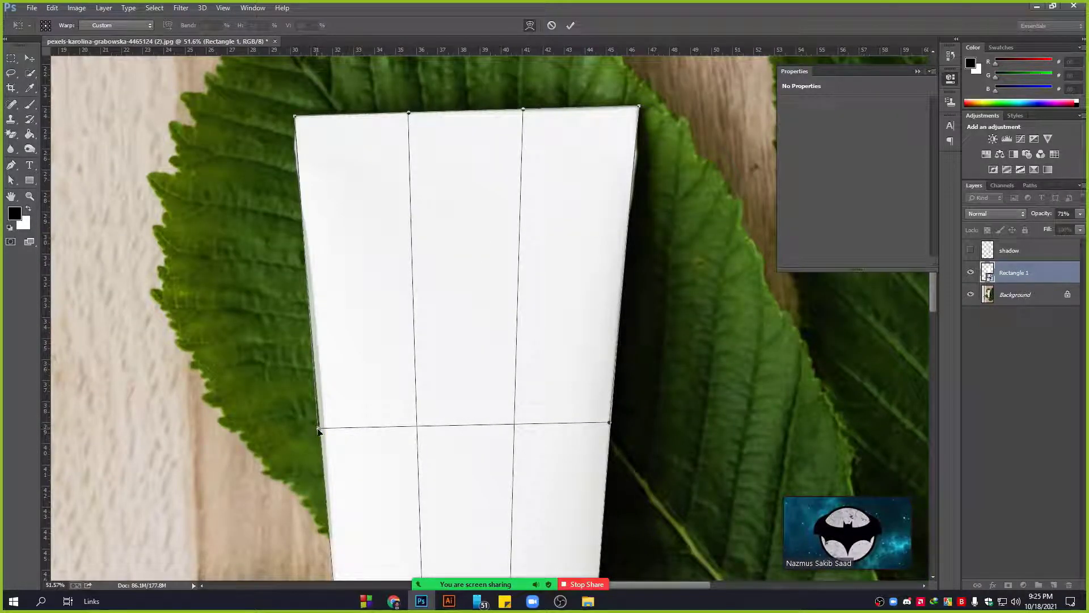
pyautogui.moveTo(318, 428); pyautogui.dragTo(324, 431)
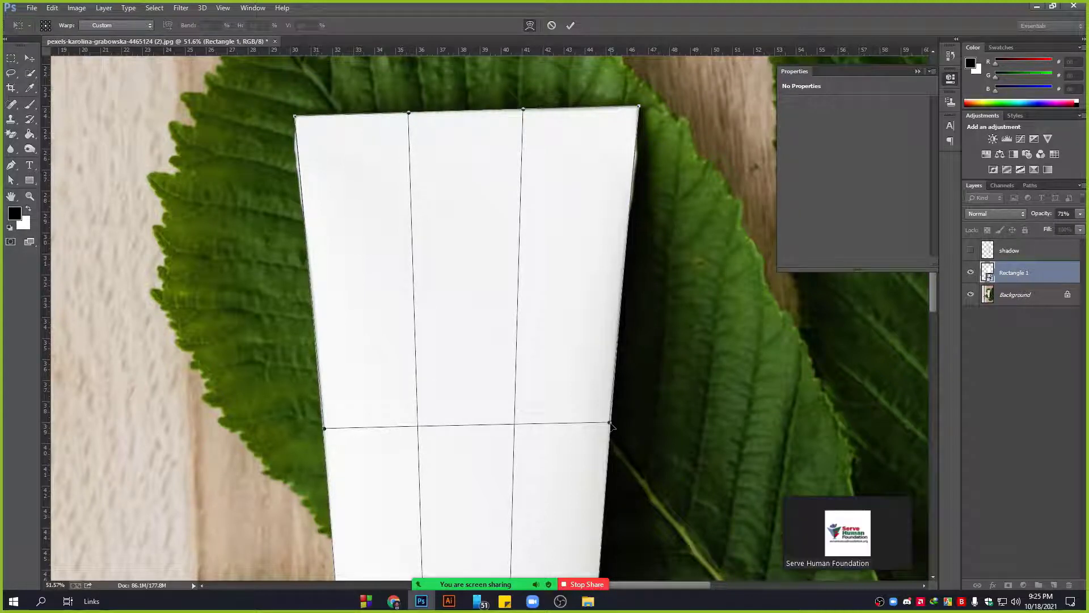
pyautogui.moveTo(610, 423); pyautogui.dragTo(610, 422)
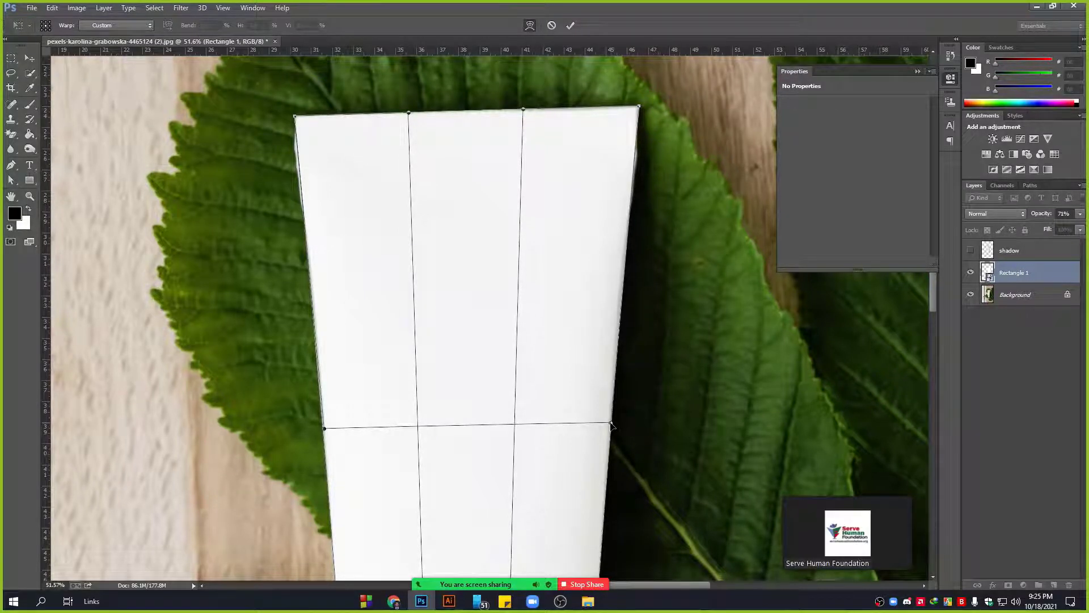
# Fit the top-right corner onto the tube's corner and commit the warp.
pyautogui.moveTo(718, 214); pyautogui.dragTo(681, 307)
pyautogui.hscroll(-2, 600, 193)
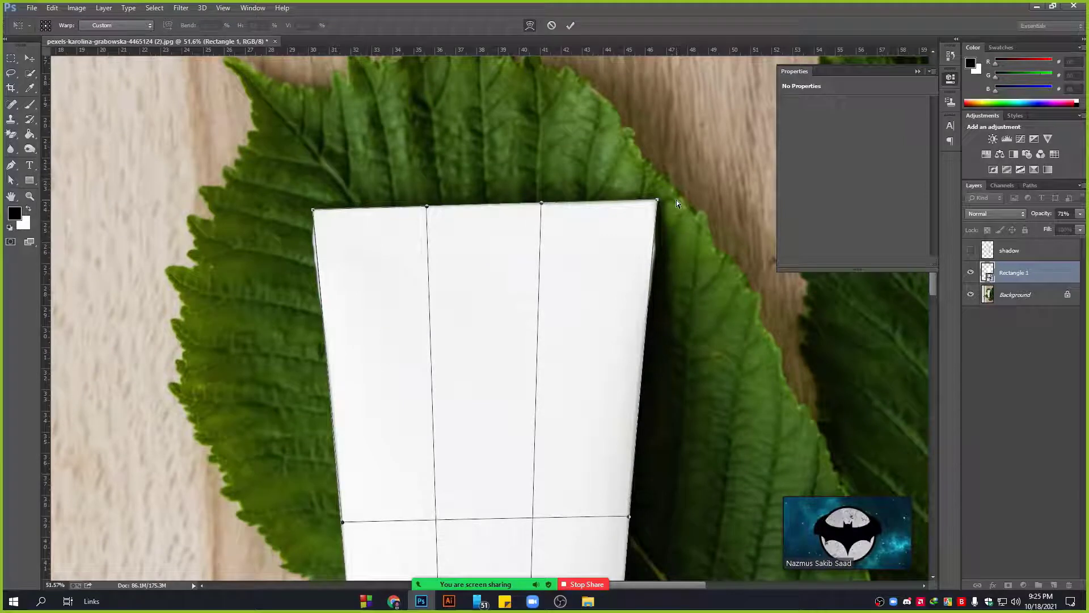
pyautogui.scroll(8, 662, 199)
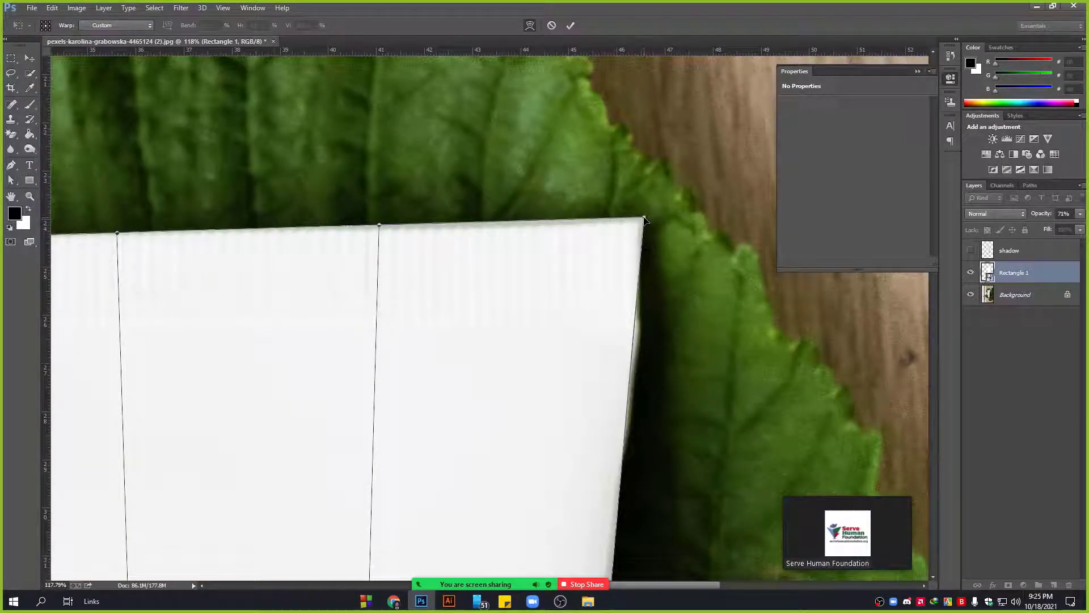
pyautogui.moveTo(645, 217); pyautogui.dragTo(648, 218)
pyautogui.moveTo(228, 150); pyautogui.dragTo(551, 169)
pyautogui.moveTo(236, 251); pyautogui.dragTo(189, 234)
pyautogui.scroll(-10, 179, 269)
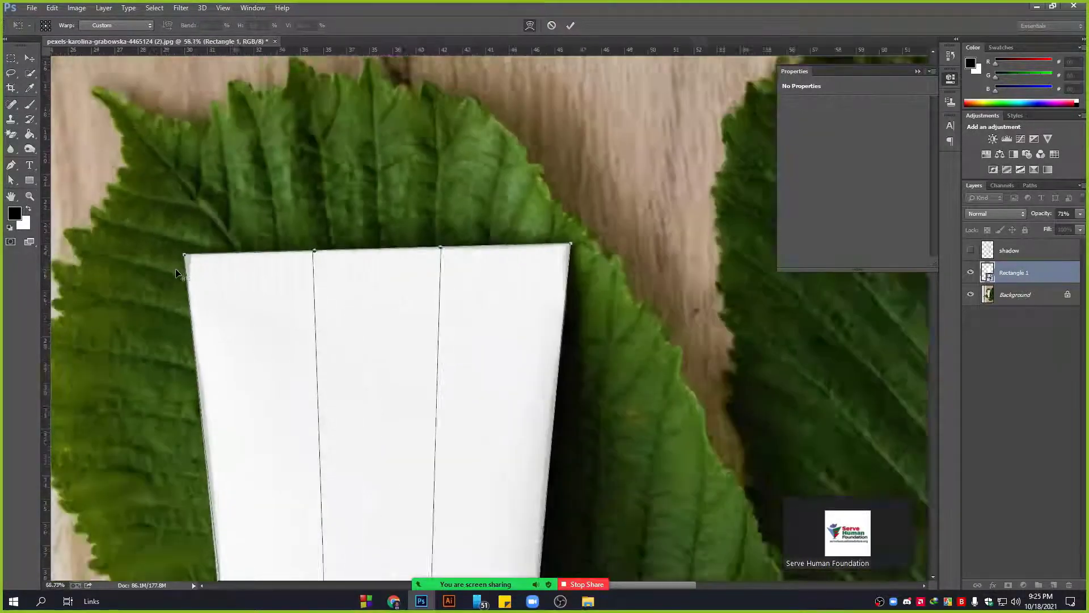
pyautogui.scroll(-2, 178, 267)
pyautogui.scroll(-3, 519, 291)
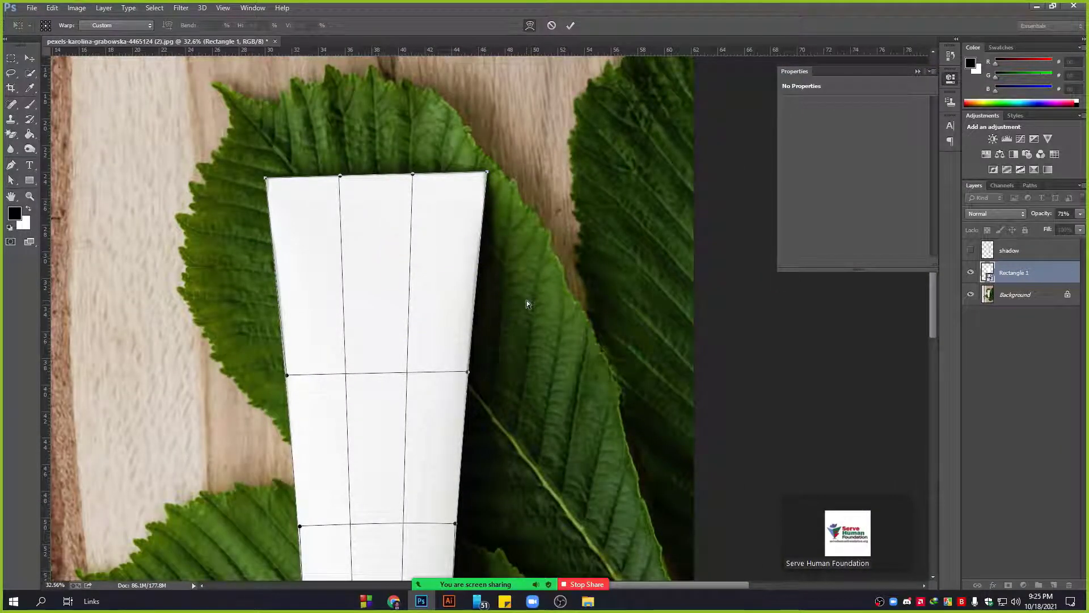
pyautogui.scroll(-5, 416, 323)
pyautogui.scroll(-2, 414, 325)
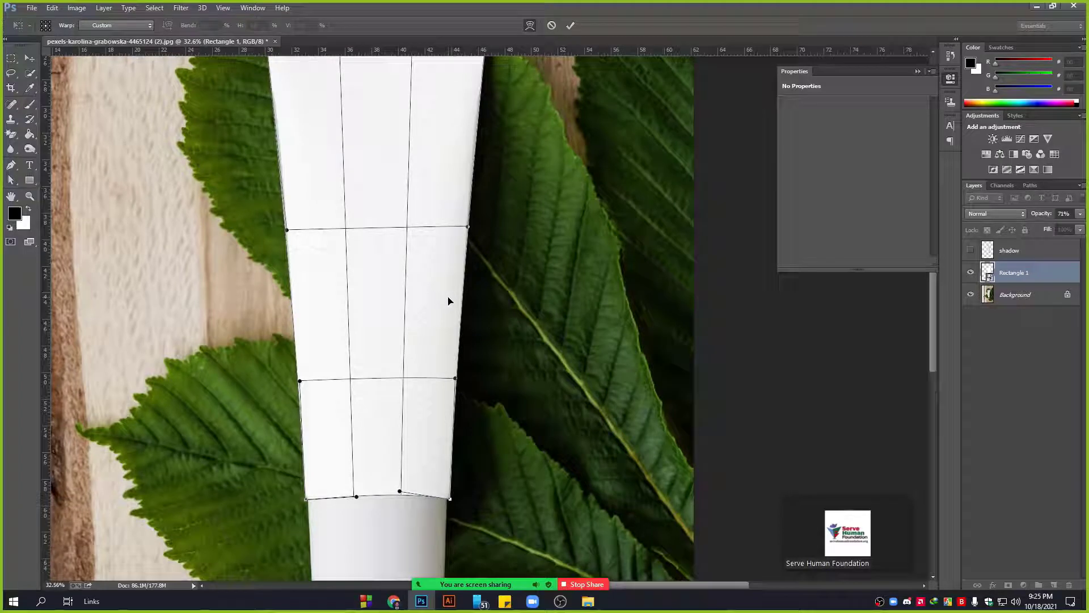
pyautogui.press('Return')
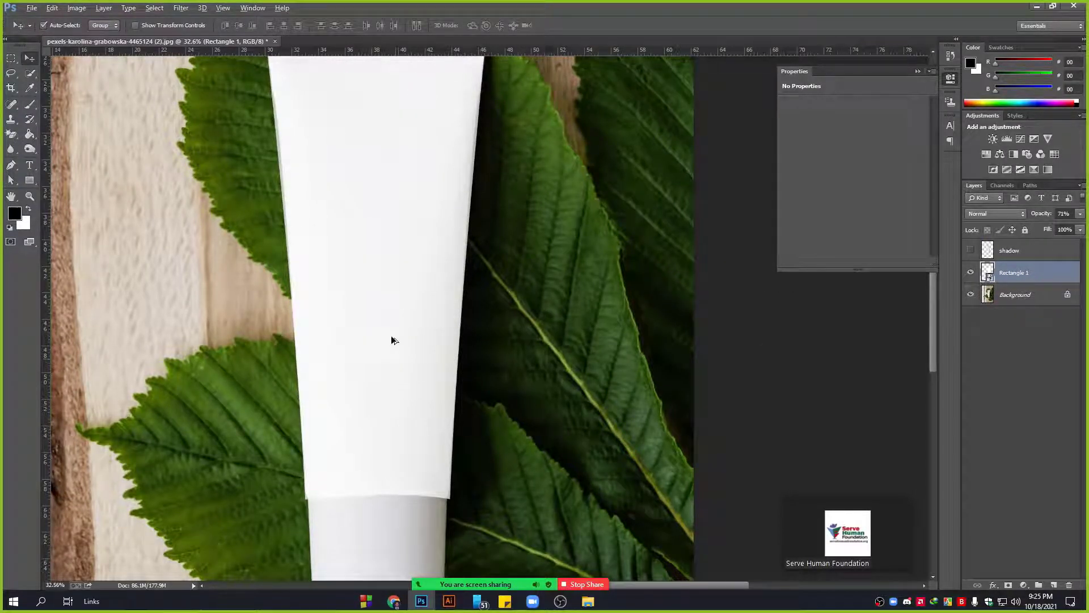
pyautogui.scroll(3, 329, 173)
# Set Rectangle 1 to 100% opacity and show the shadow layer, loading its tube outline.
pyautogui.click(1079, 213)
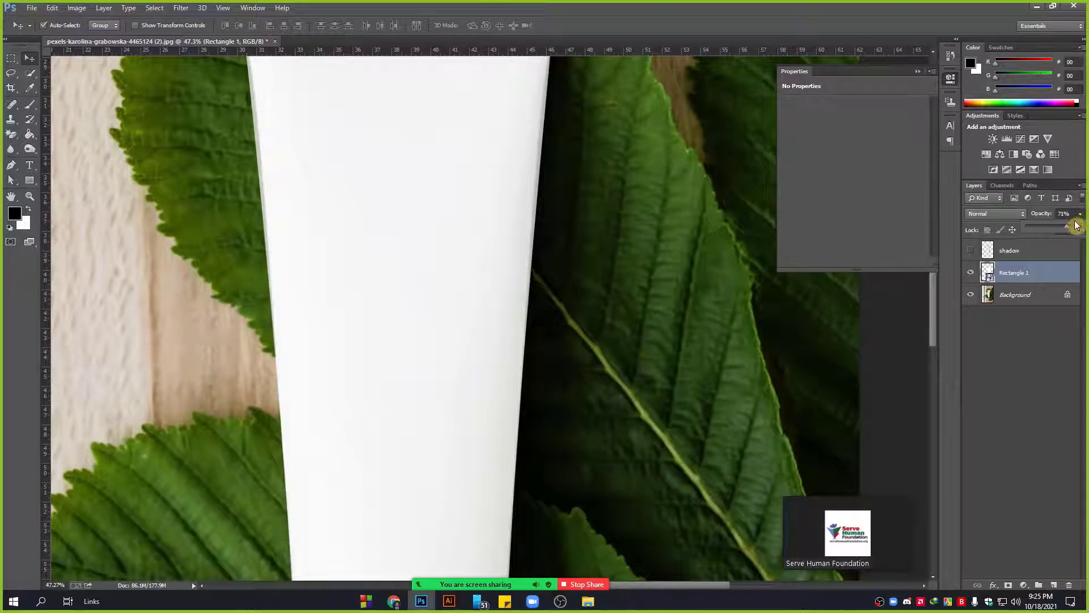
pyautogui.moveTo(1072, 229); pyautogui.dragTo(1084, 225)
pyautogui.scroll(-3, 736, 307)
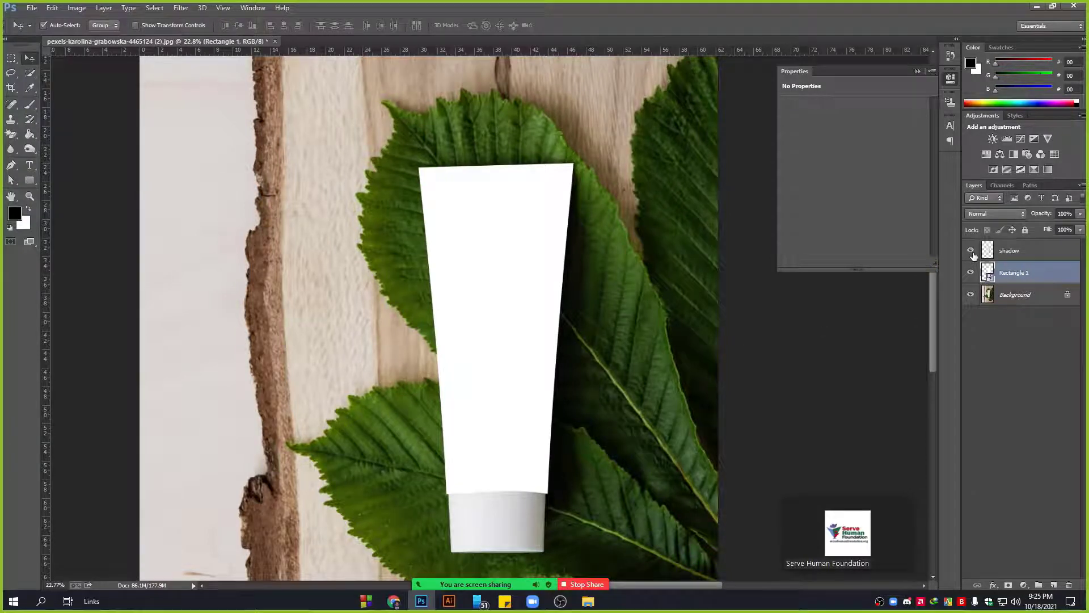
pyautogui.click(970, 250)
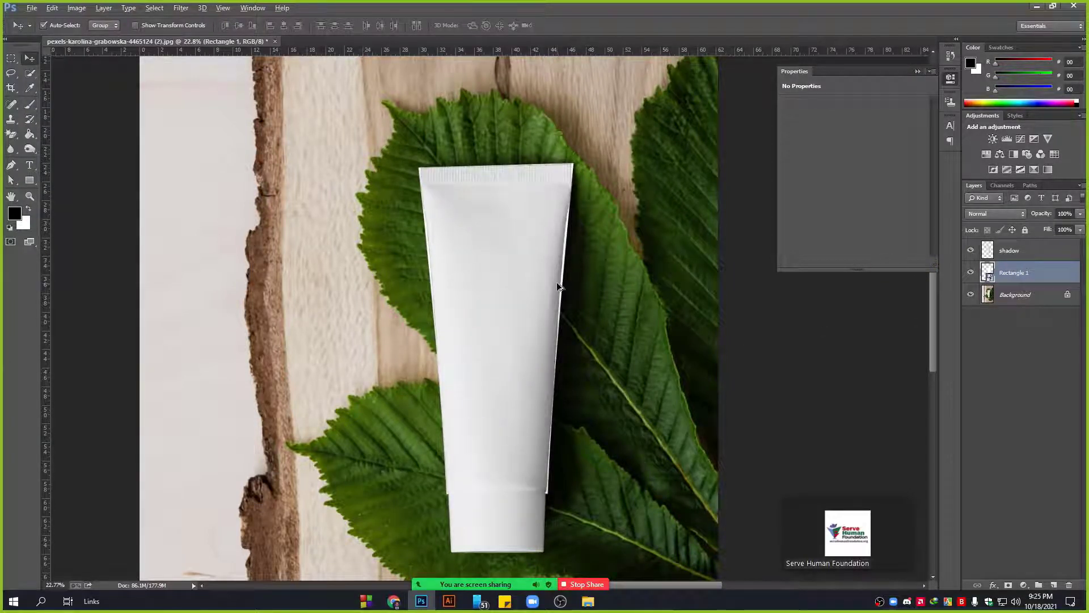
pyautogui.scroll(3, 556, 281)
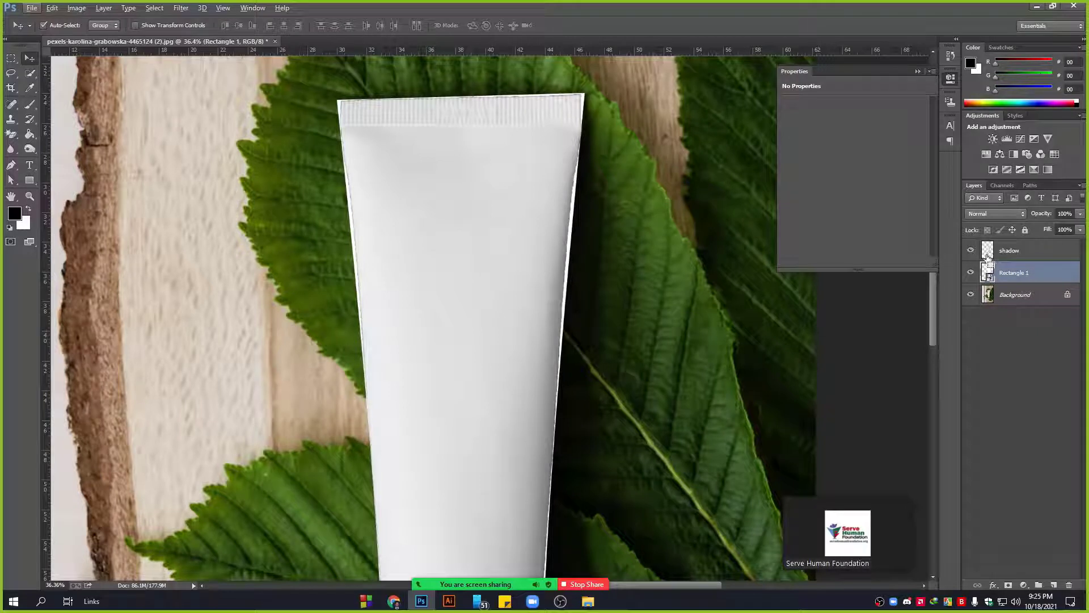
pyautogui.keyDown('ctrl'); pyautogui.click(989, 253); pyautogui.keyUp('ctrl')
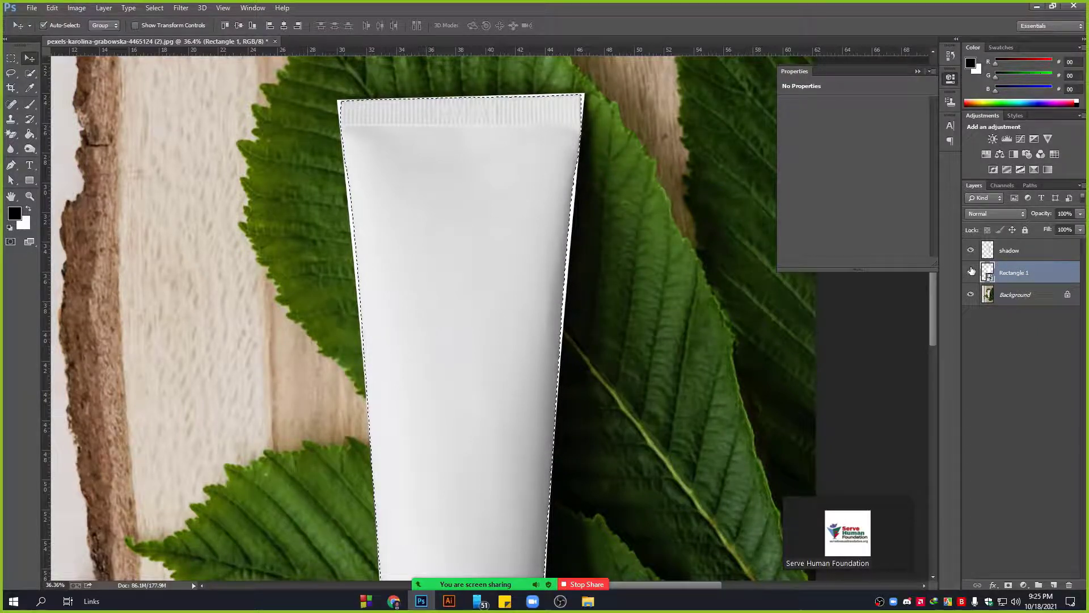
# Hide the shadow layer and add a tube-outline layer mask to Rectangle 1.
pyautogui.click(971, 252)
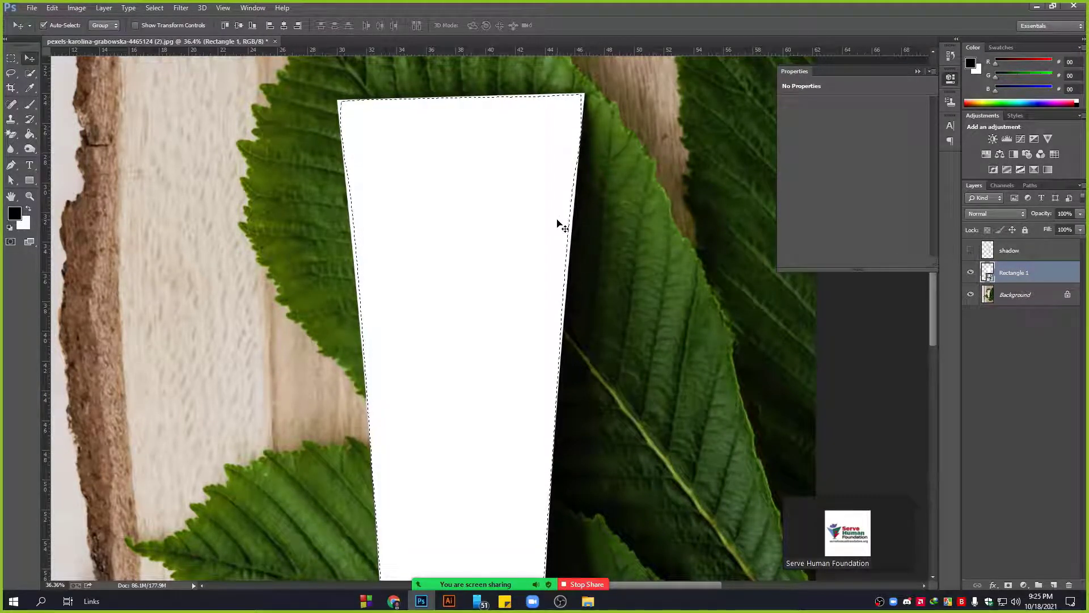
pyautogui.scroll(-2, 557, 222)
pyautogui.scroll(9, 375, 98)
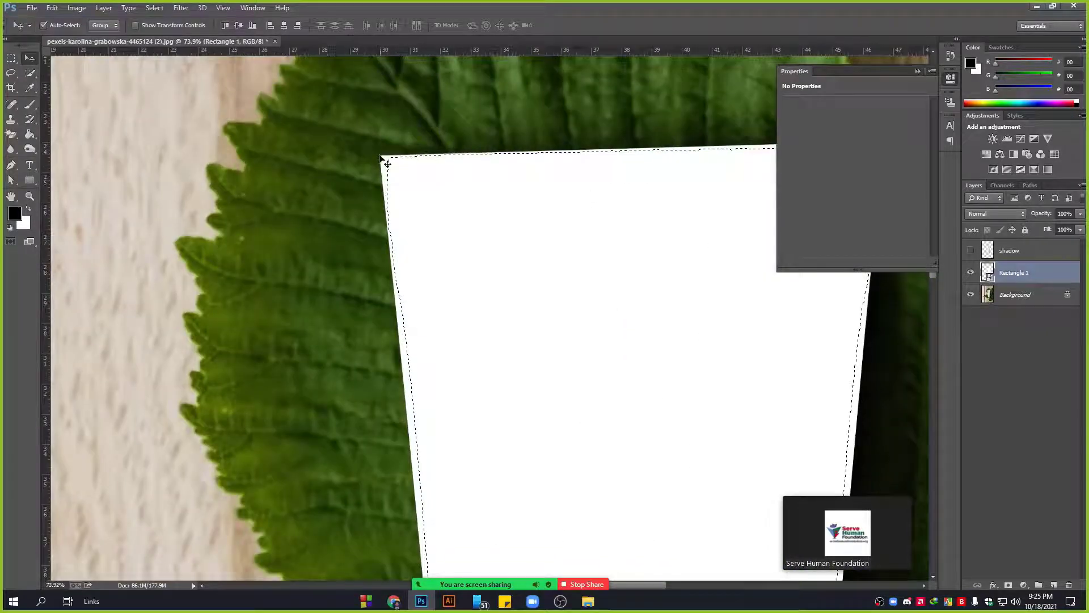
pyautogui.scroll(-2, 381, 216)
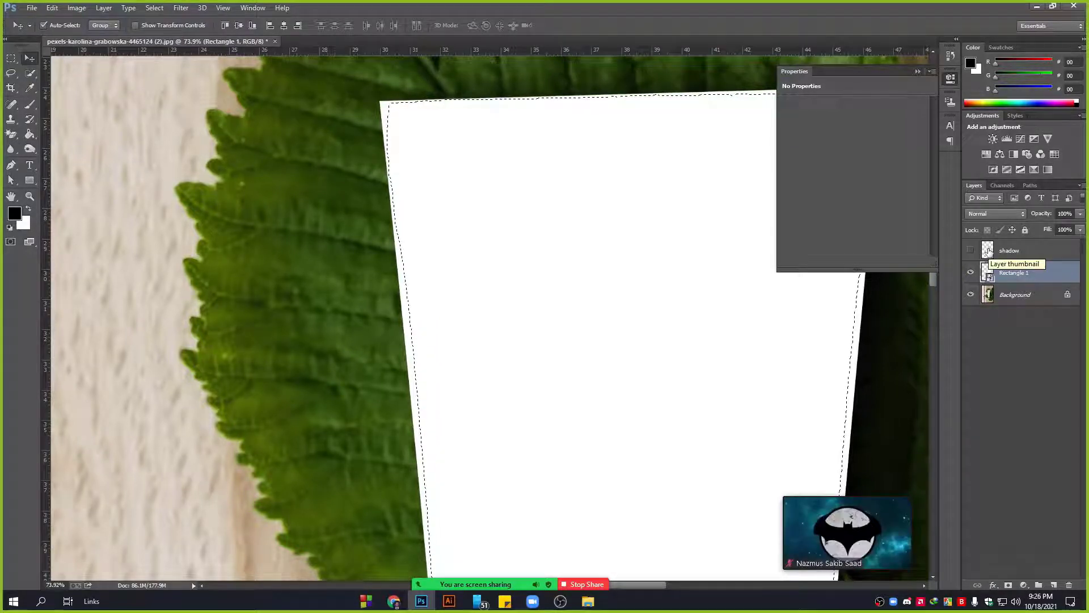
pyautogui.scroll(-5, 434, 196)
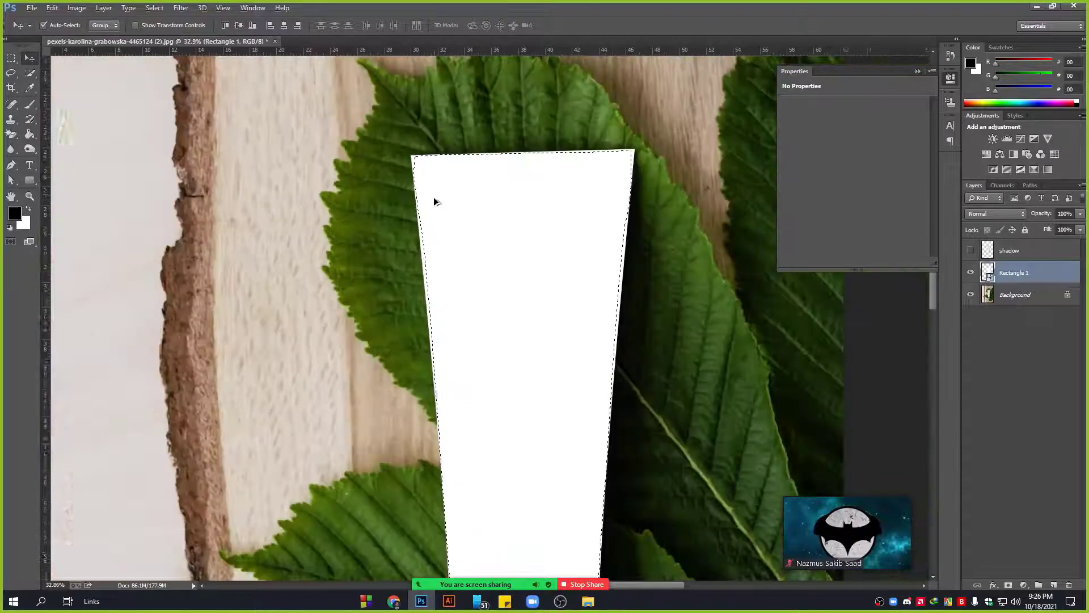
pyautogui.scroll(-2, 466, 245)
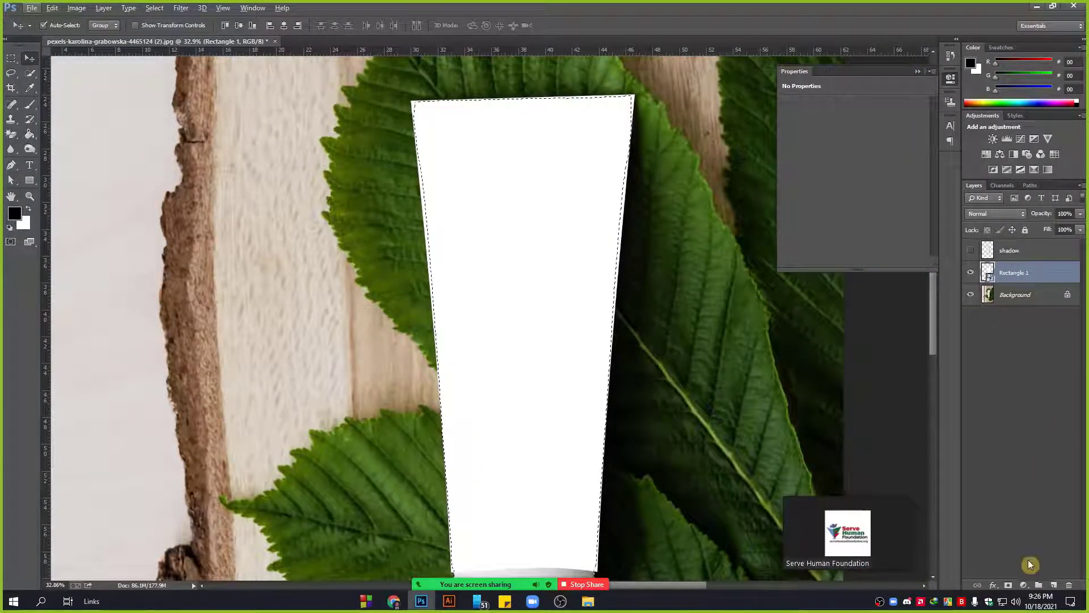
pyautogui.click(1008, 585)
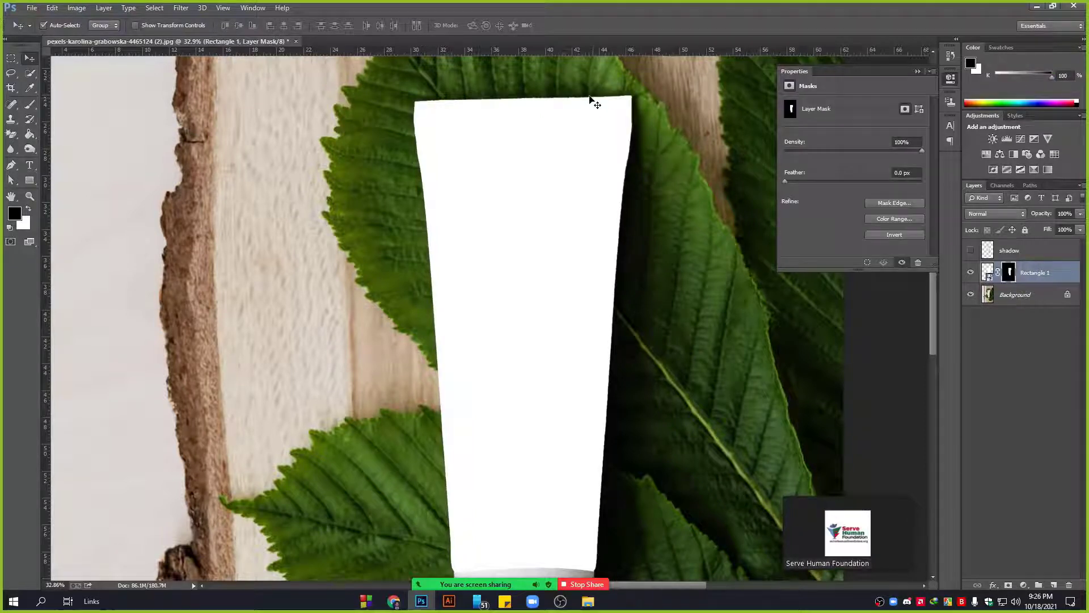
pyautogui.scroll(-2, 539, 400)
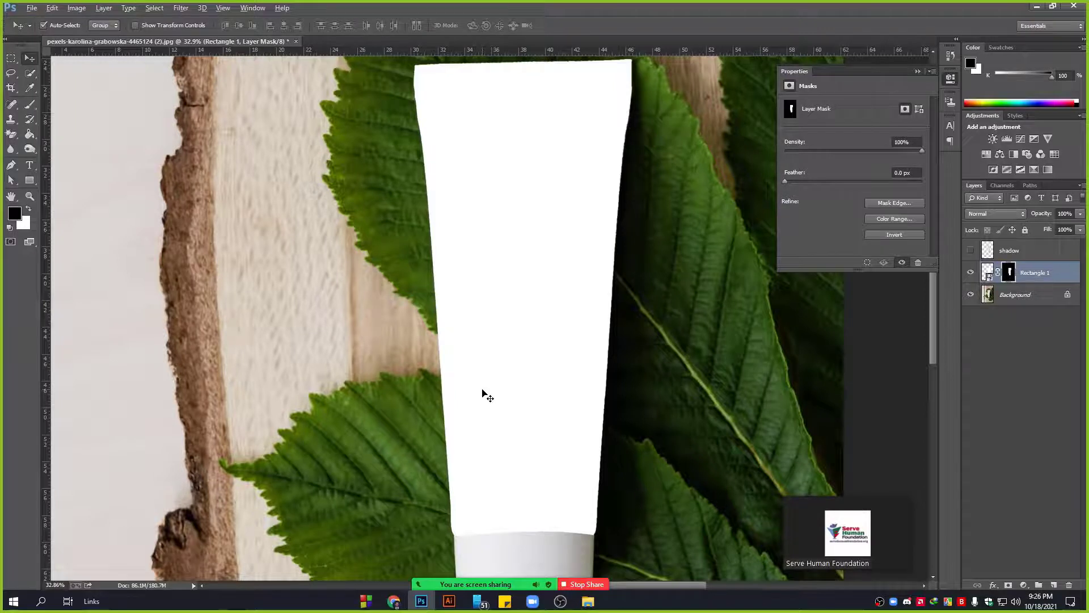
pyautogui.scroll(-2, 482, 394)
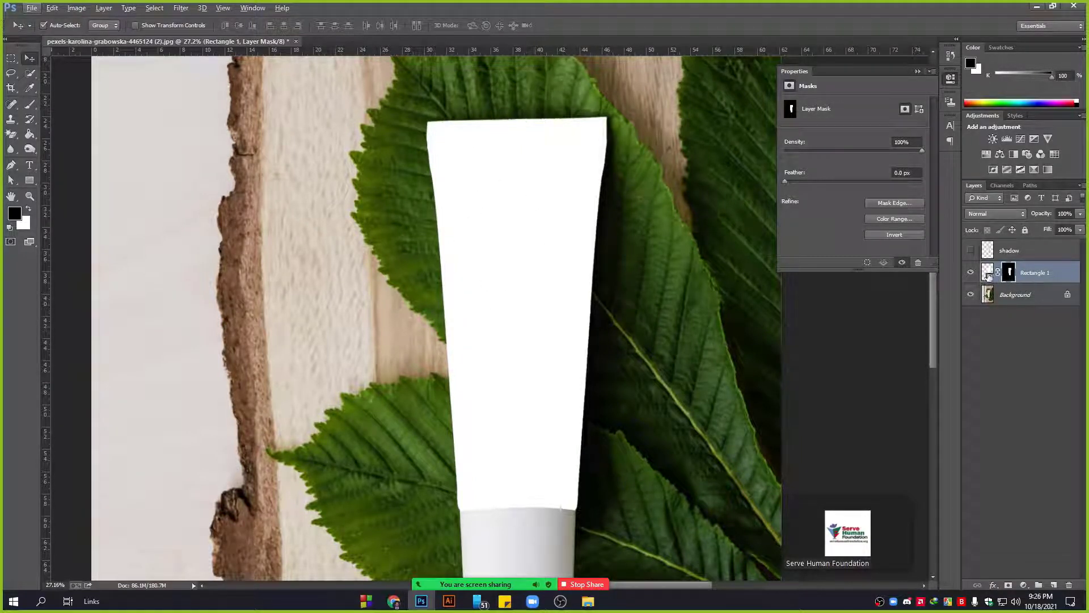
# Open Rectangle 1's smart object contents as Rectangle 1.psb, then switch to the Pexels page in Chrome.
pyautogui.doubleClick(988, 274)
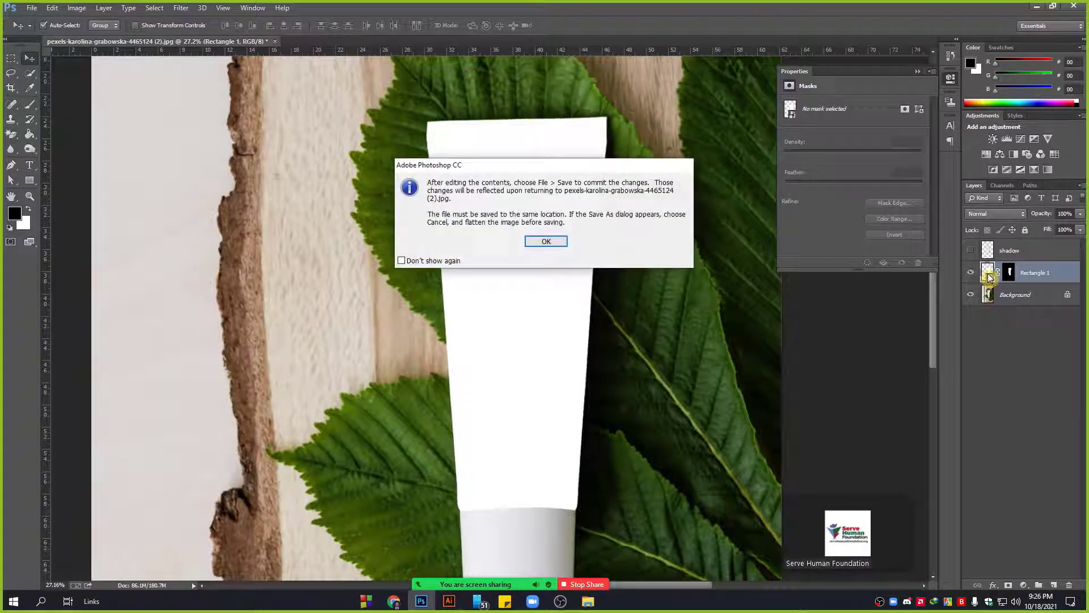
pyautogui.click(561, 241)
pyautogui.scroll(-4, 456, 274)
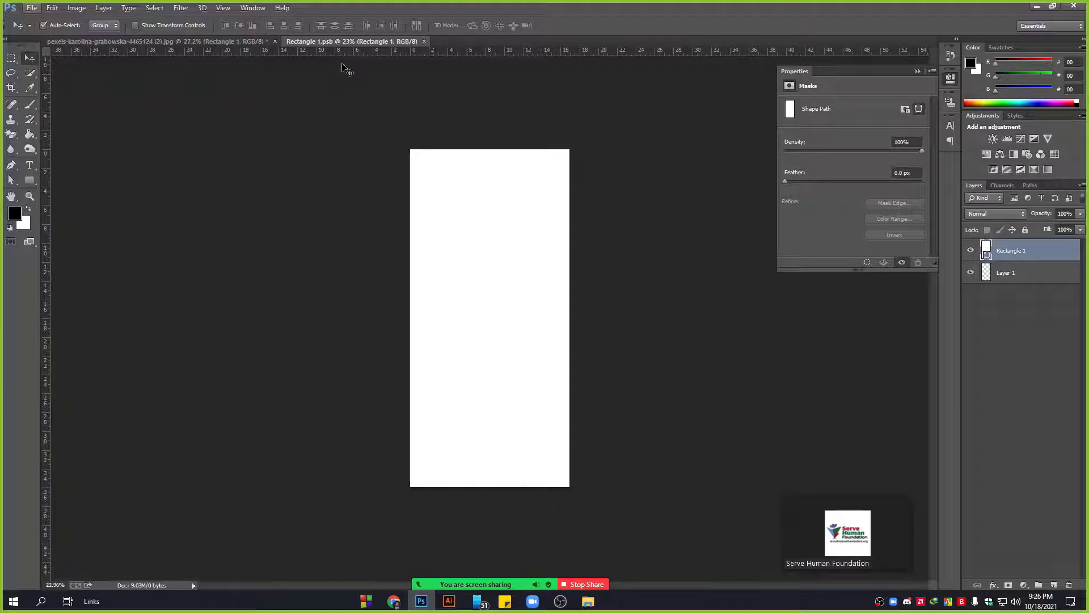
pyautogui.click(251, 42)
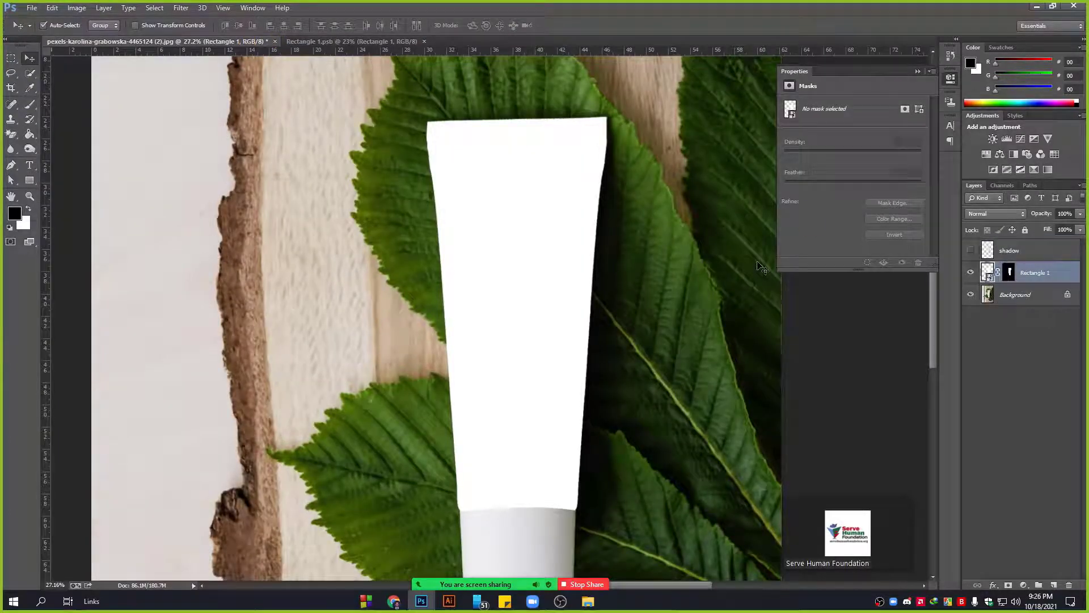
pyautogui.scroll(2, 557, 171)
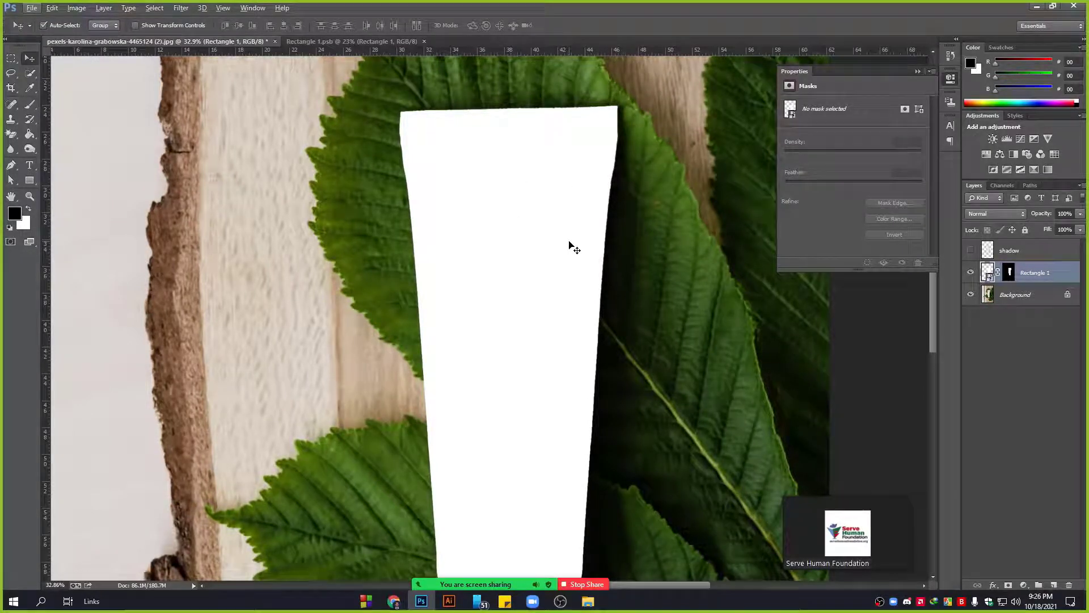
pyautogui.scroll(-2, 558, 251)
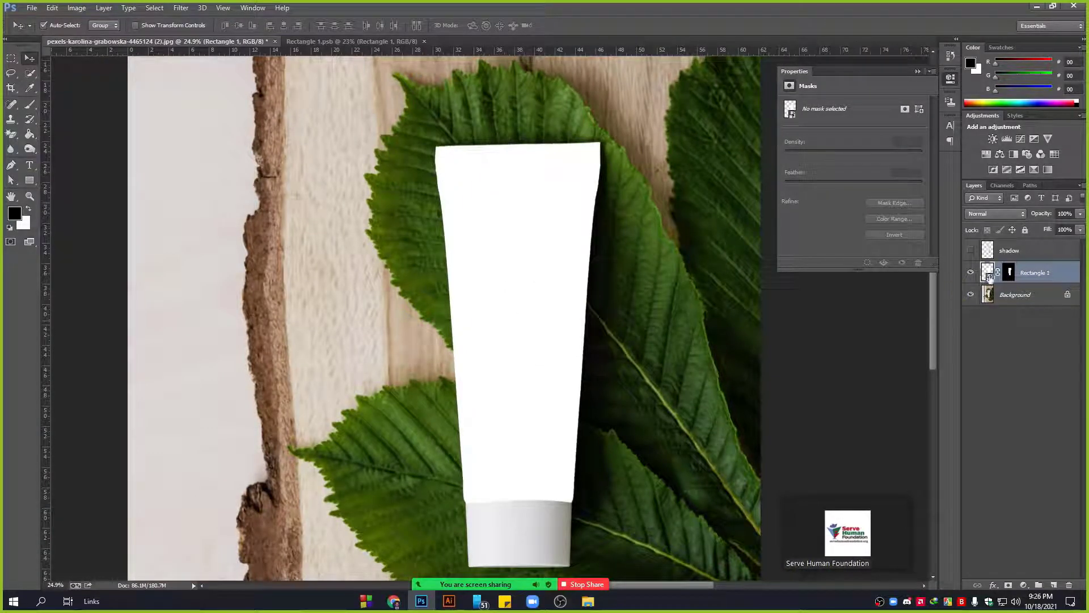
pyautogui.click(347, 41)
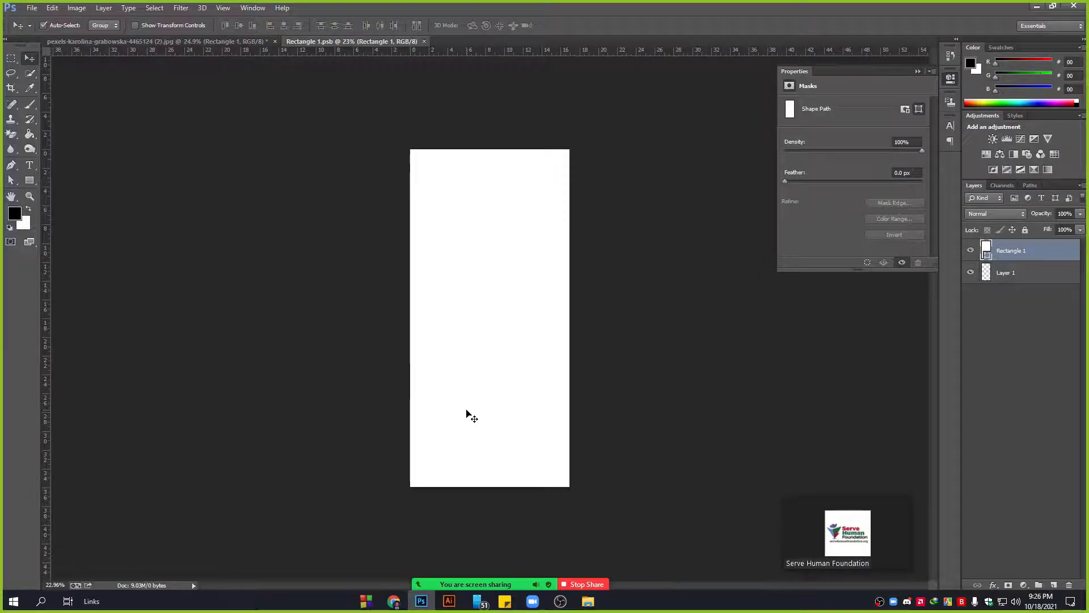
pyautogui.click(395, 601)
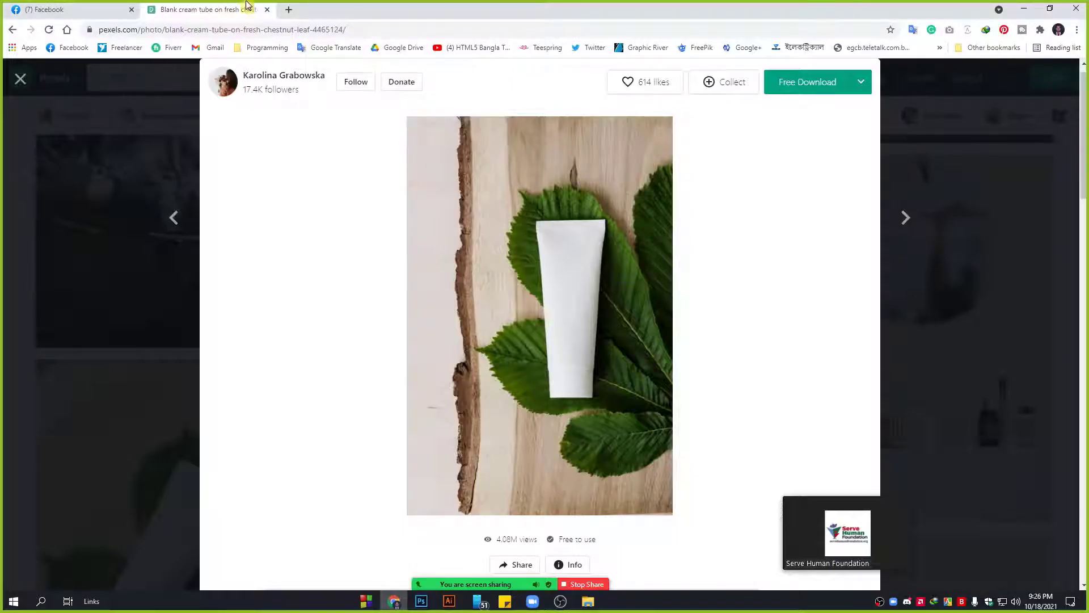
# Search Google Images for 'fair and lovely' and open the Advanced Multi Vitamin tube image.
pyautogui.click(287, 10)
pyautogui.write('fair')
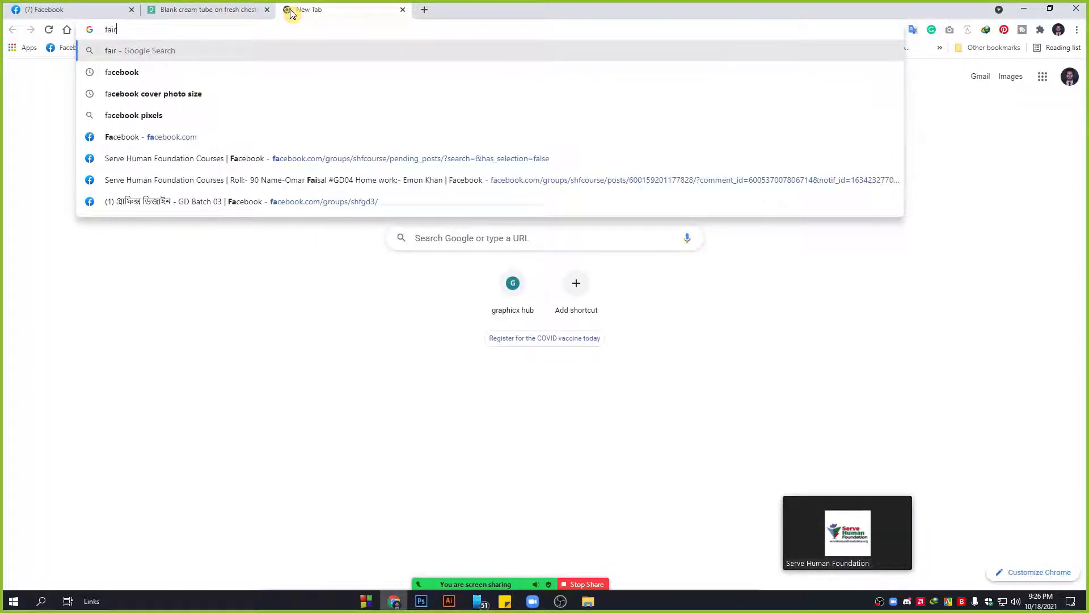
pyautogui.write(' and lovely')
pyautogui.press('Return')
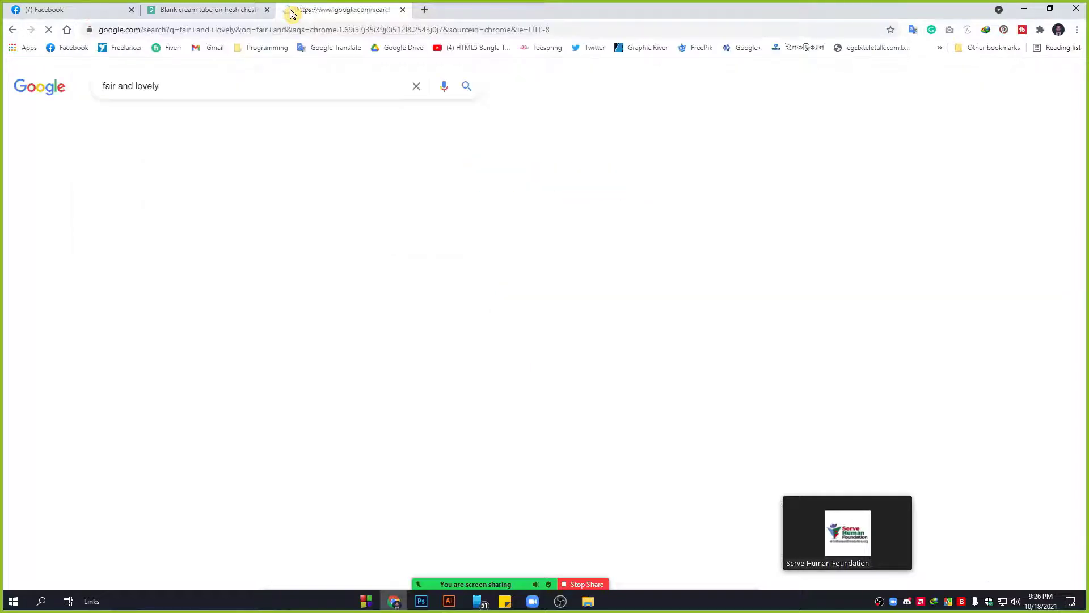
pyautogui.click(158, 121)
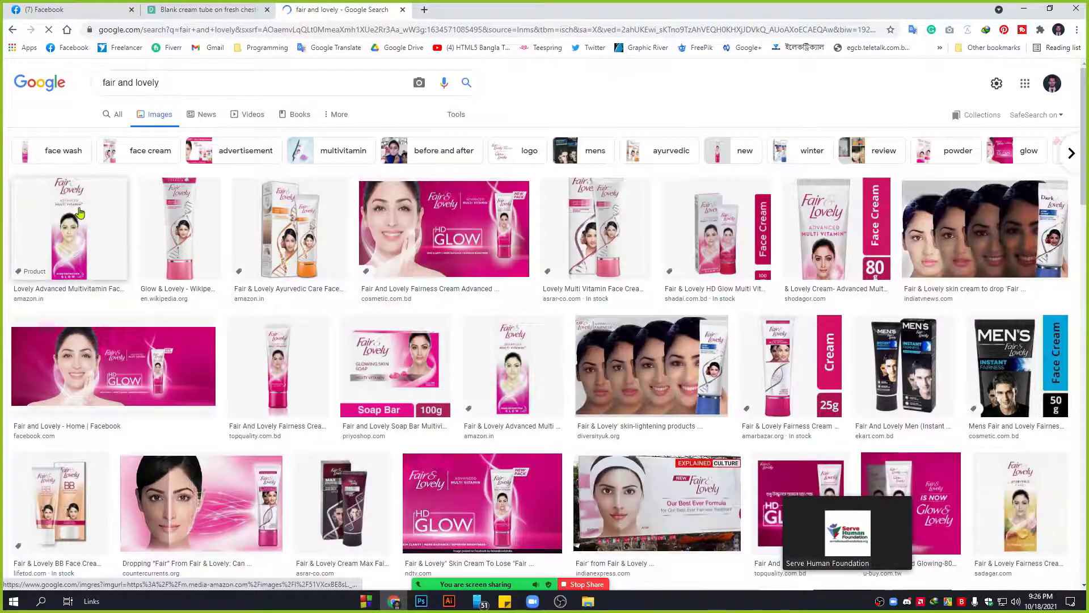
pyautogui.click(80, 212)
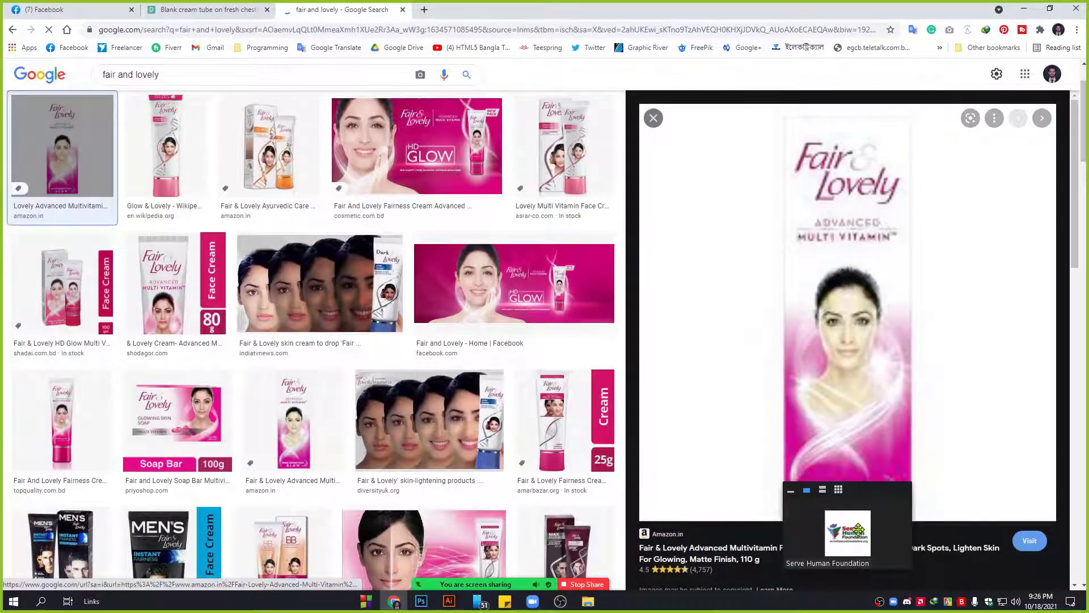
pyautogui.click(794, 492)
pyautogui.moveTo(887, 493); pyautogui.dragTo(893, 550)
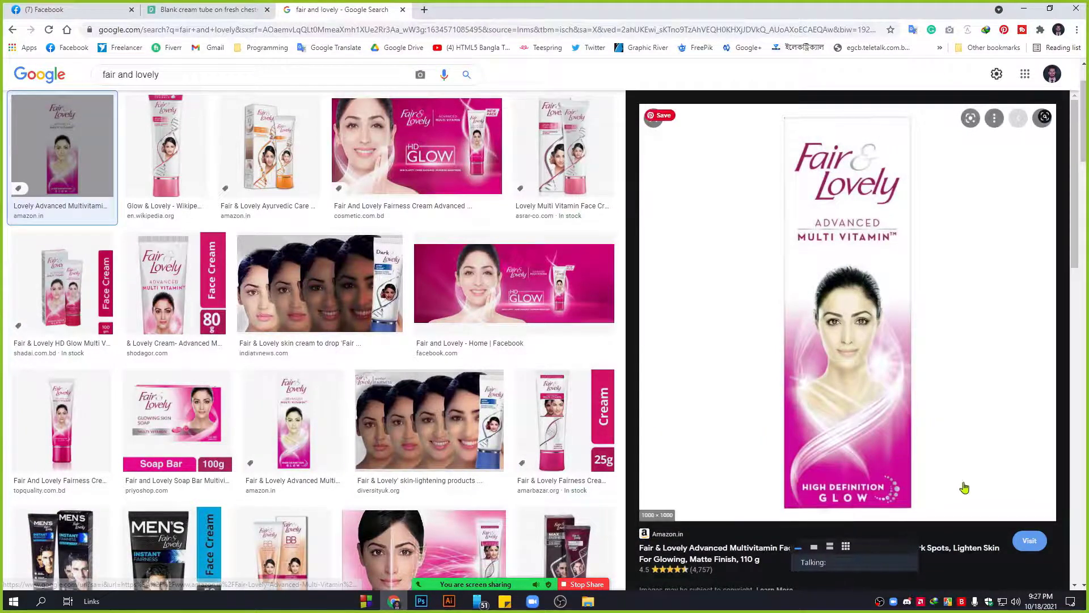
# Capture the Fair & Lovely product image with a rectangular screen snip.
pyautogui.click(1070, 601)
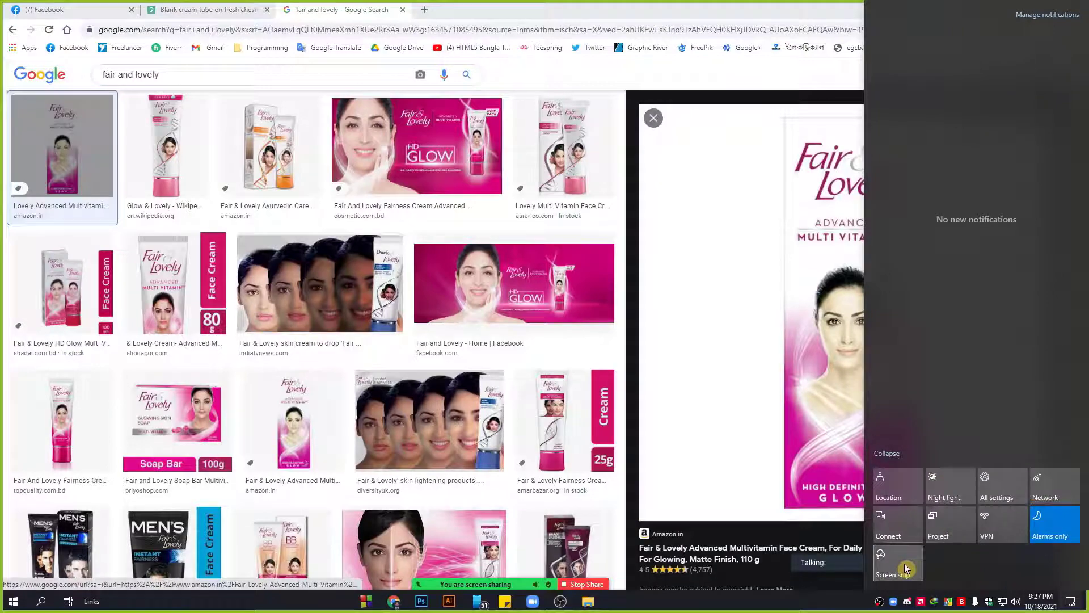
pyautogui.press('super+shift+s')
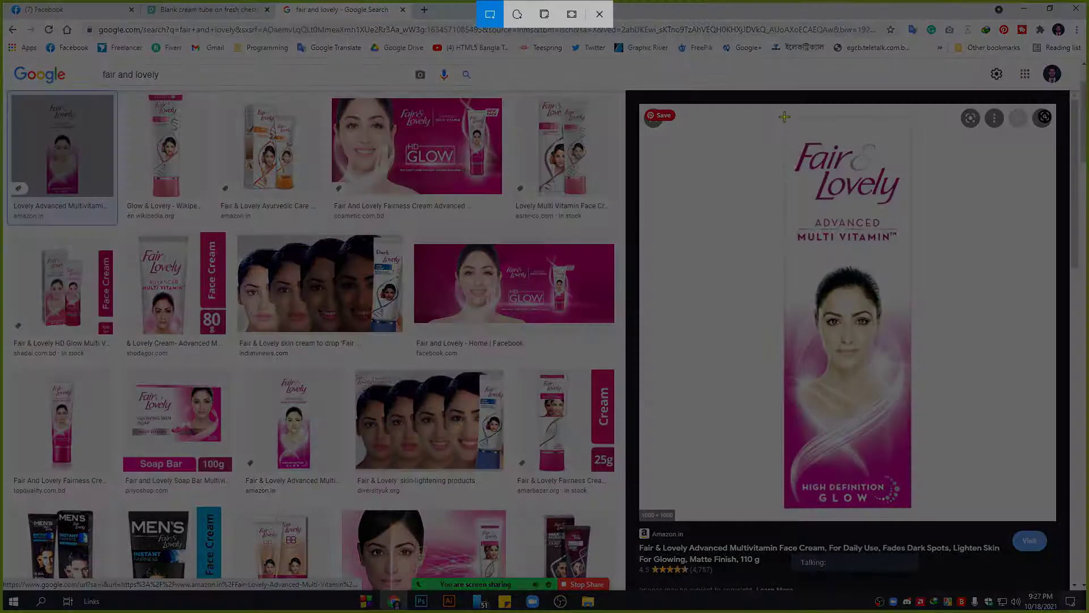
pyautogui.moveTo(784, 117); pyautogui.dragTo(909, 506)
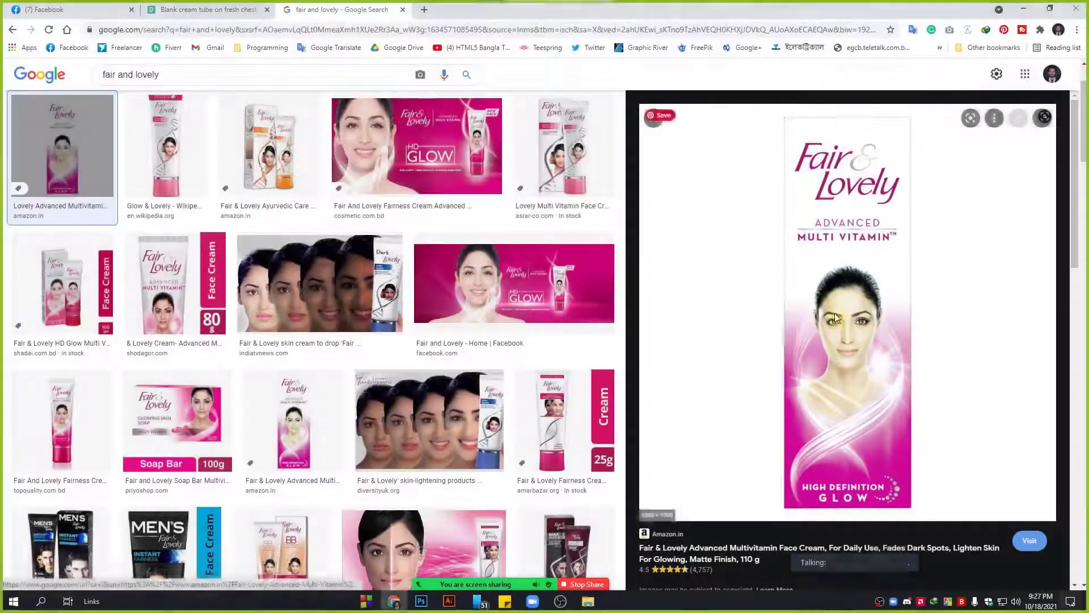
pyautogui.click(421, 601)
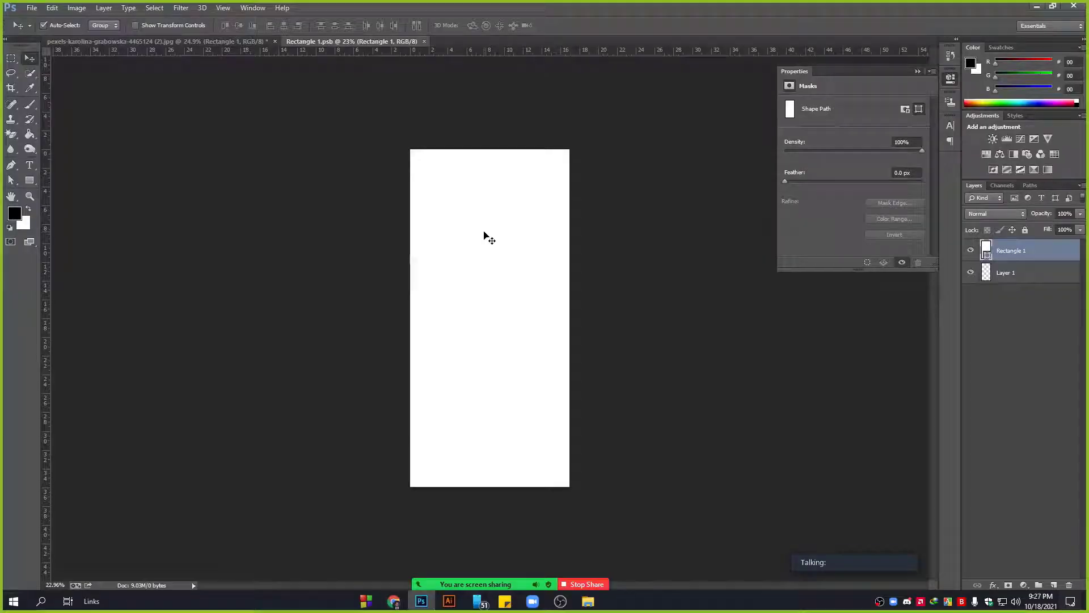
# Paste the Fair & Lovely snip into Rectangle 1.psb and scale it to fill the white canvas.
pyautogui.hotkey('ctrl', 'v')
pyautogui.moveTo(489, 309); pyautogui.dragTo(423, 183)
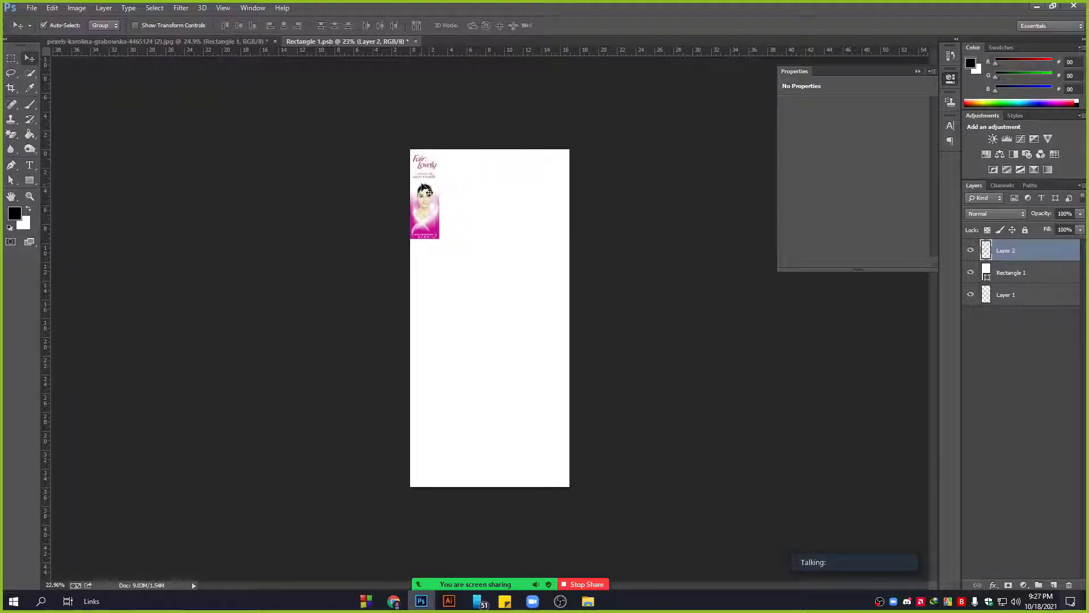
pyautogui.hotkey('ctrl', 't')
pyautogui.moveTo(439, 238); pyautogui.dragTo(569, 486)
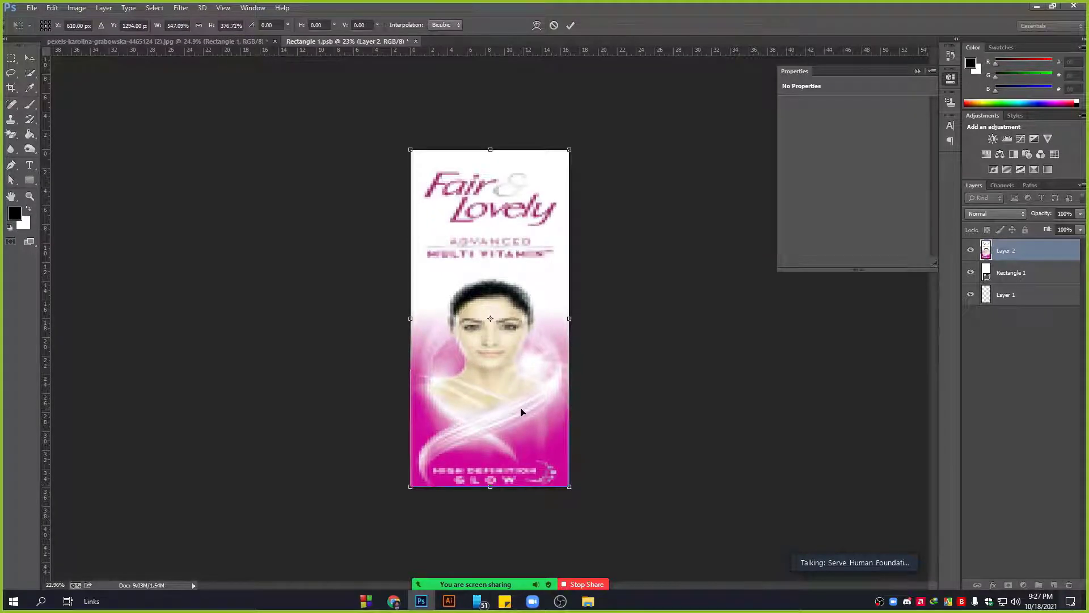
pyautogui.press('Return')
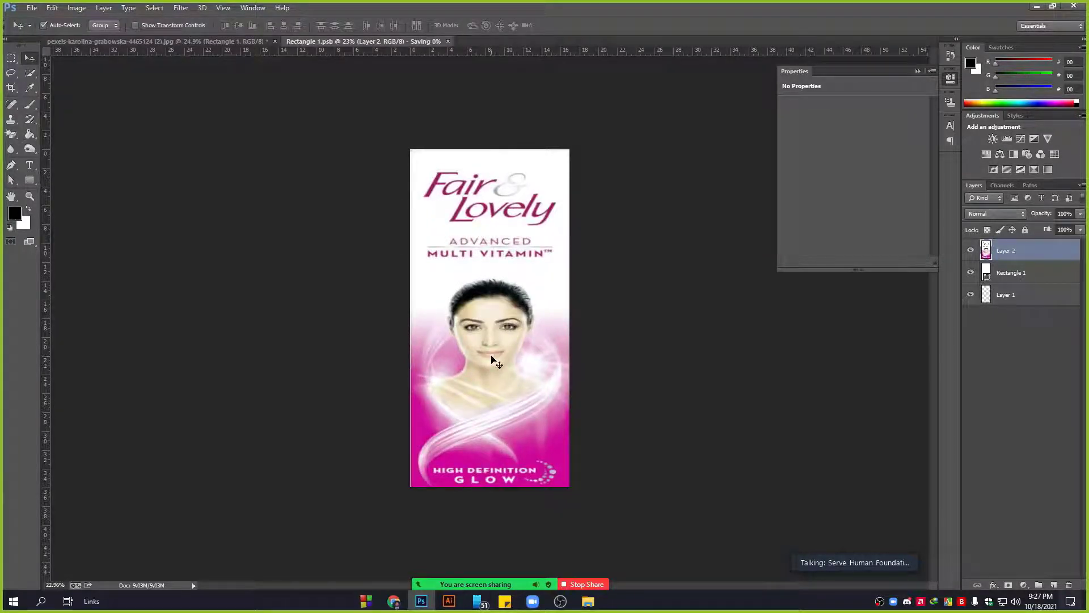
pyautogui.click(207, 43)
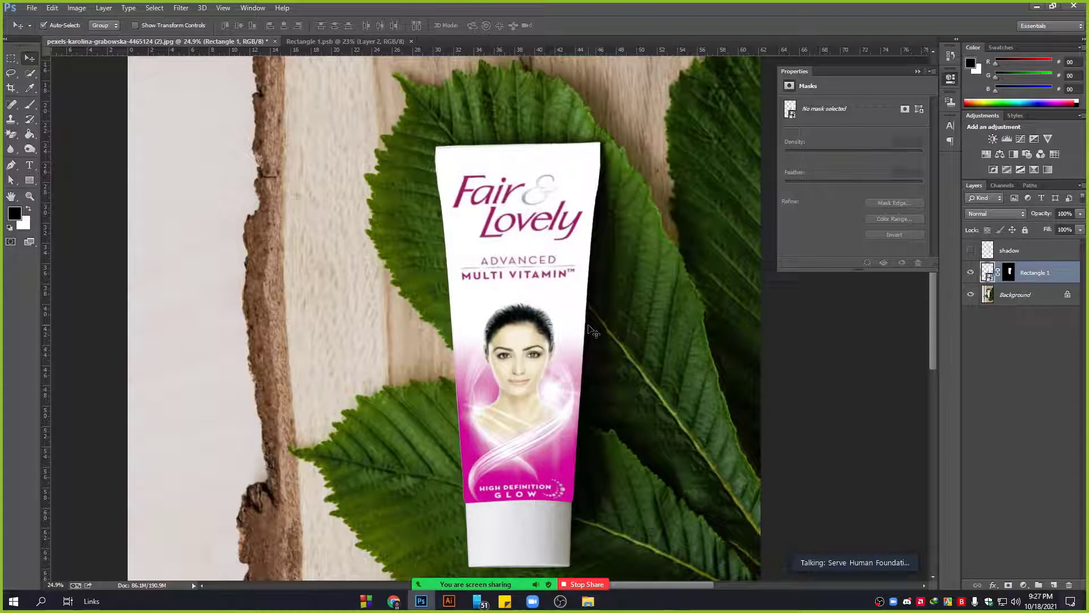
# Zoom in to inspect the Fair & Lovely label on the tube, then select the shadow layer.
pyautogui.scroll(-2, 593, 331)
pyautogui.scroll(4, 582, 209)
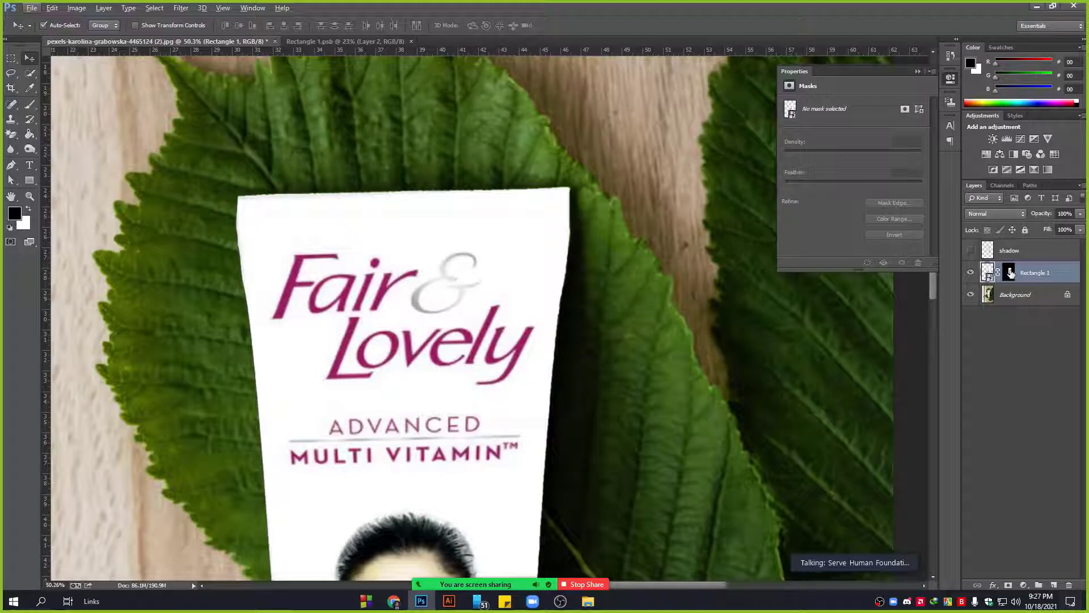
pyautogui.scroll(-1, 578, 202)
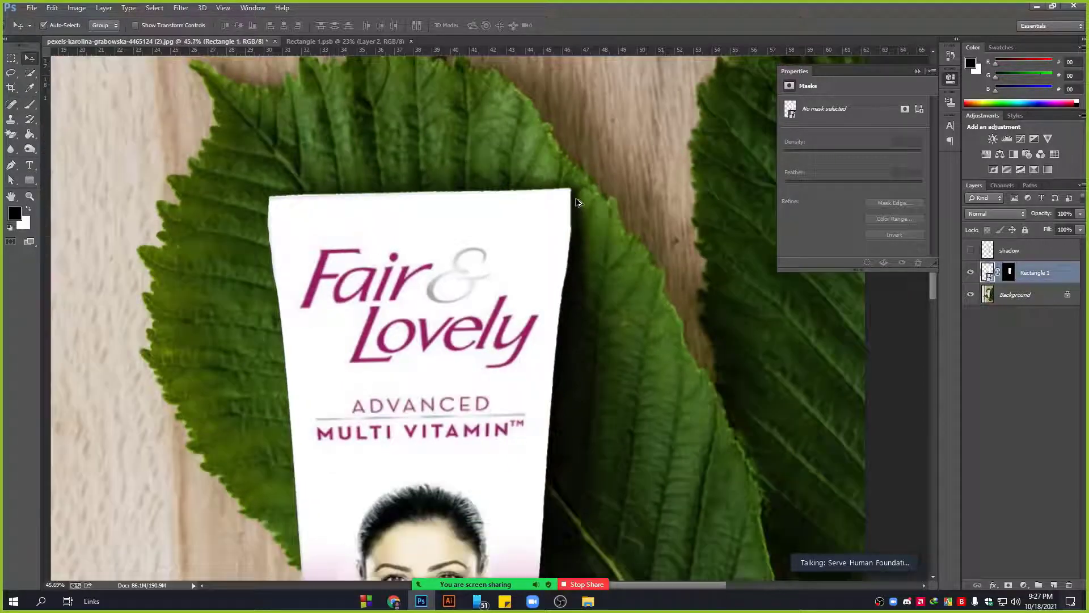
pyautogui.scroll(-5, 578, 203)
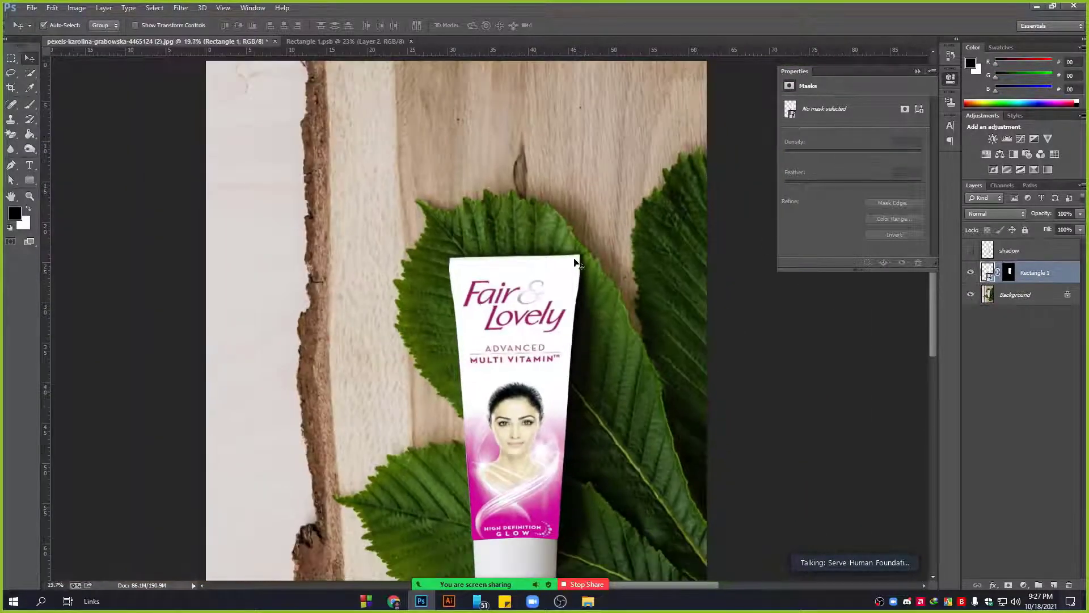
pyautogui.scroll(-2, 574, 261)
pyautogui.scroll(2, 532, 408)
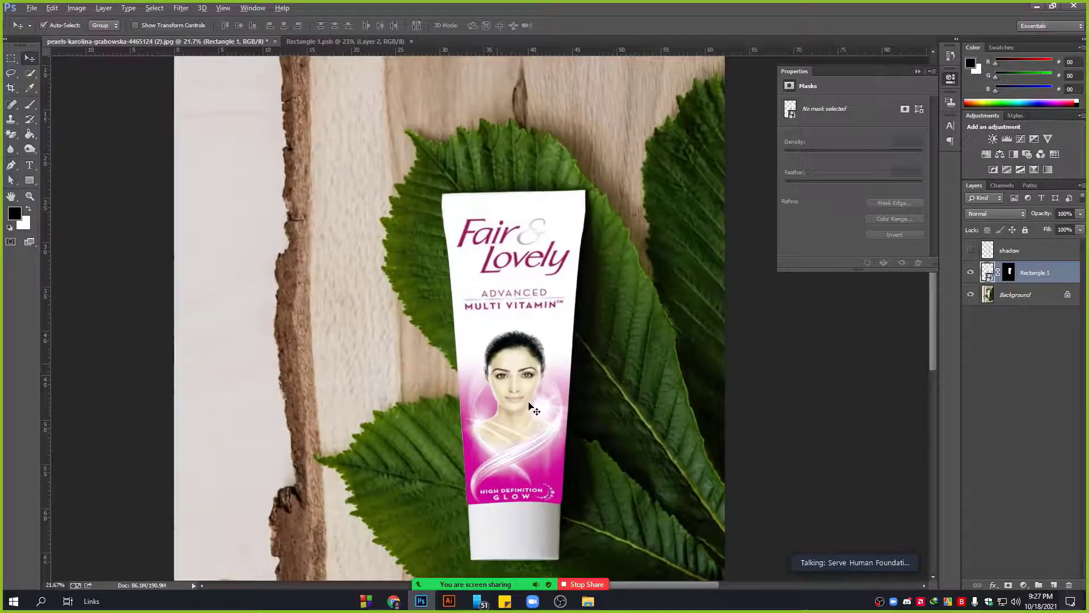
pyautogui.click(1018, 251)
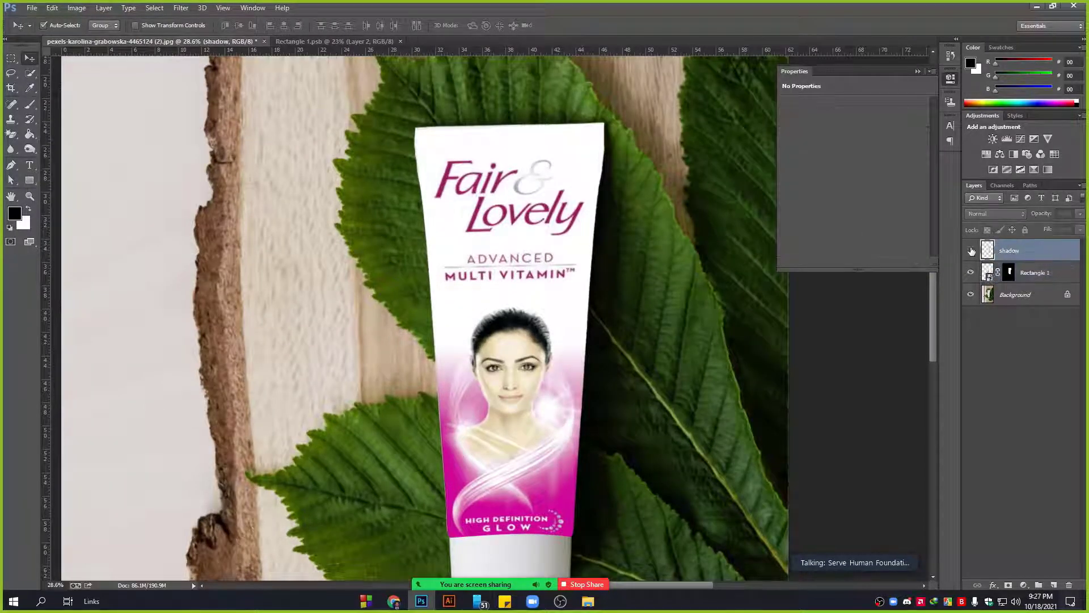
# Show the shadow layer over the Fair & Lovely tube and open its blending mode list.
pyautogui.click(970, 251)
pyautogui.scroll(-2, 499, 228)
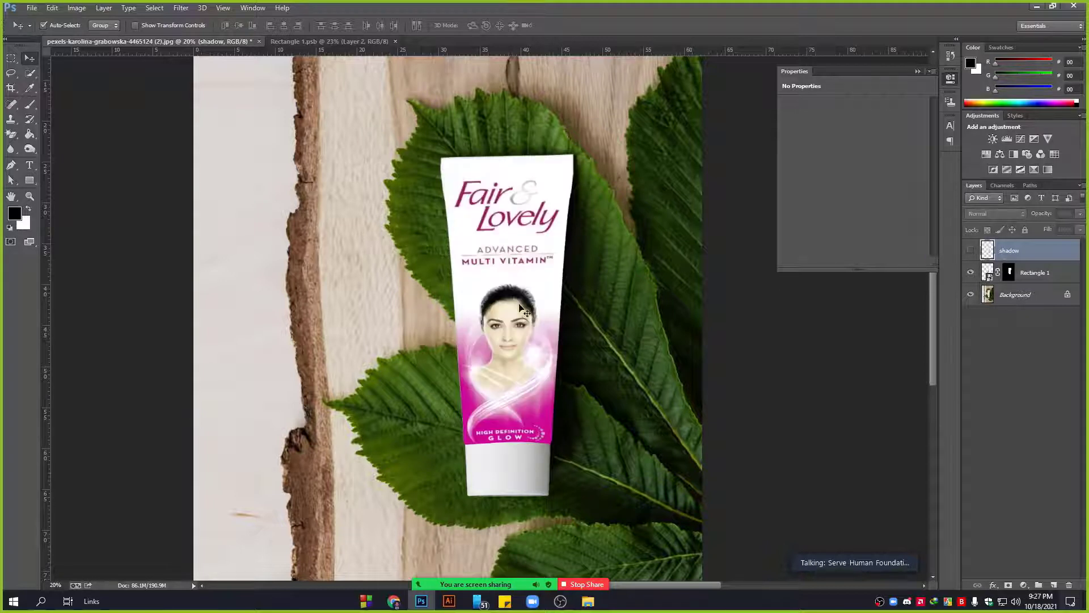
pyautogui.click(971, 250)
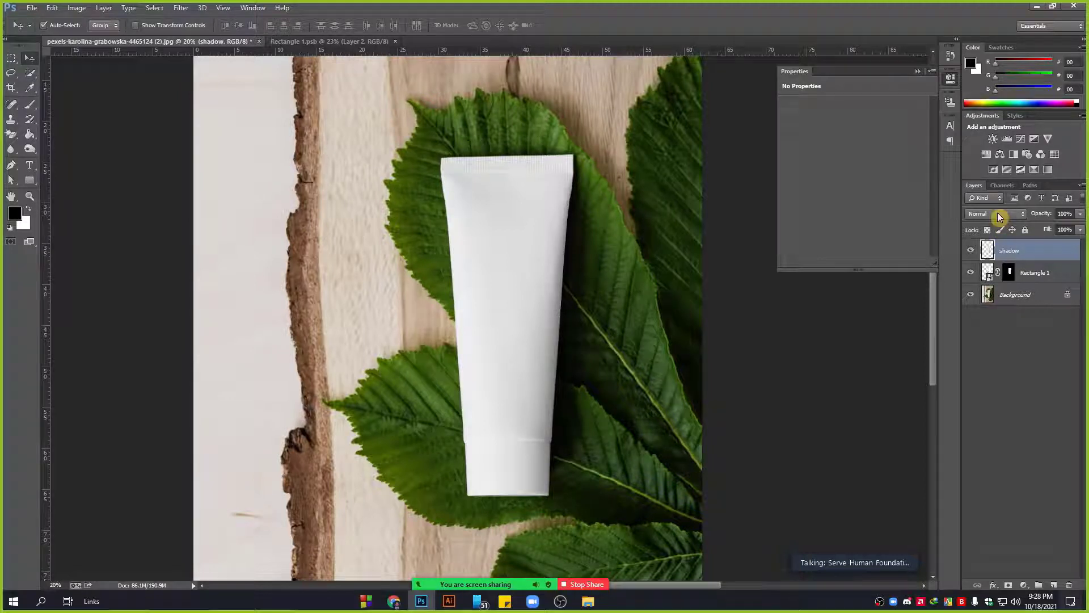
pyautogui.click(998, 214)
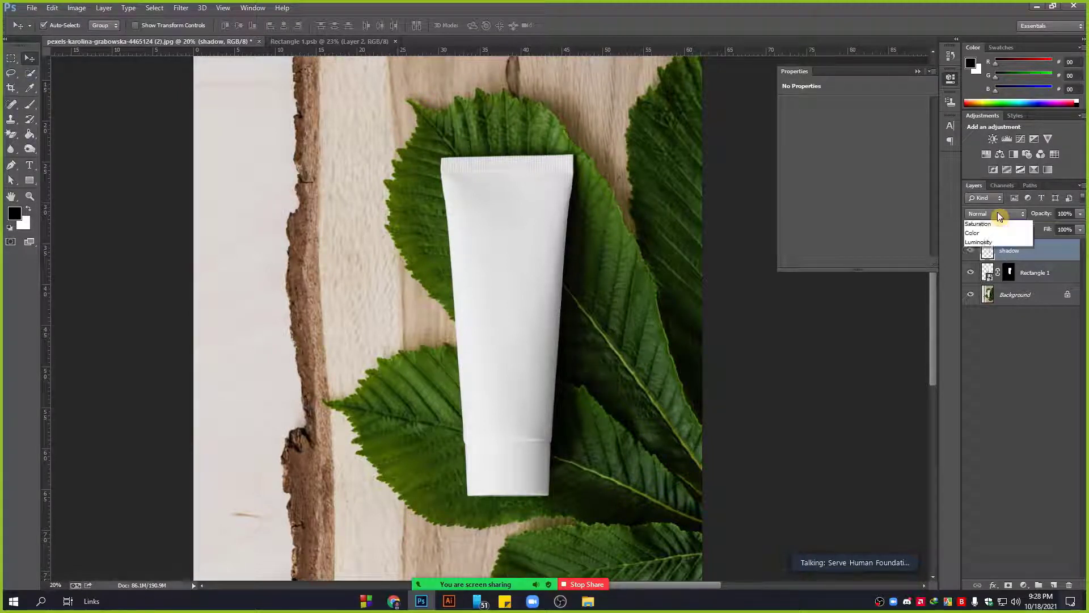
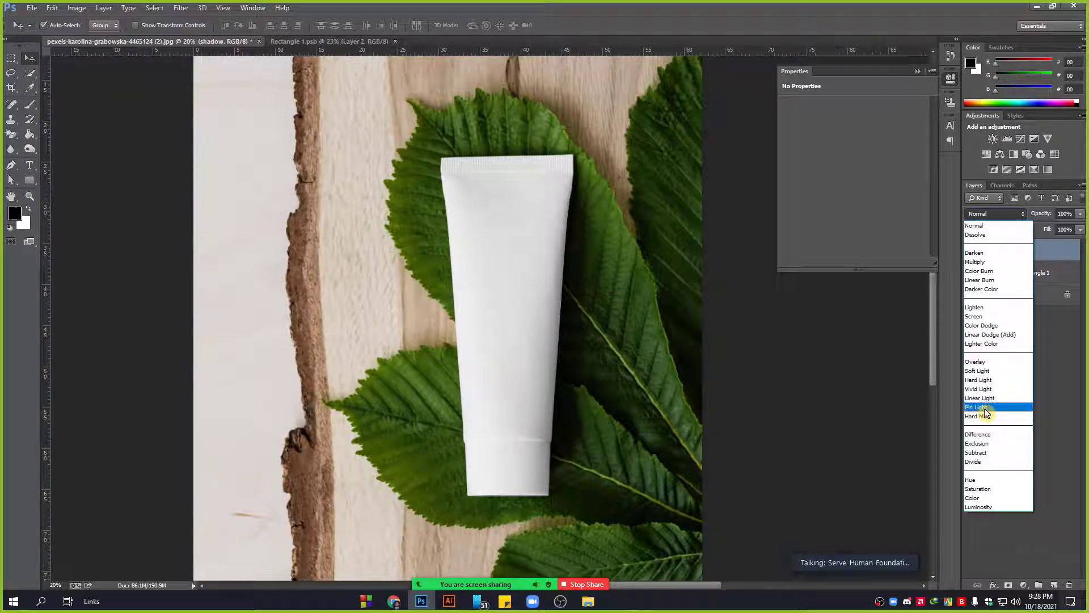
# Set the shadow layer's blend mode to Screen so the Fair & Lovely label shows through.
pyautogui.click(989, 317)
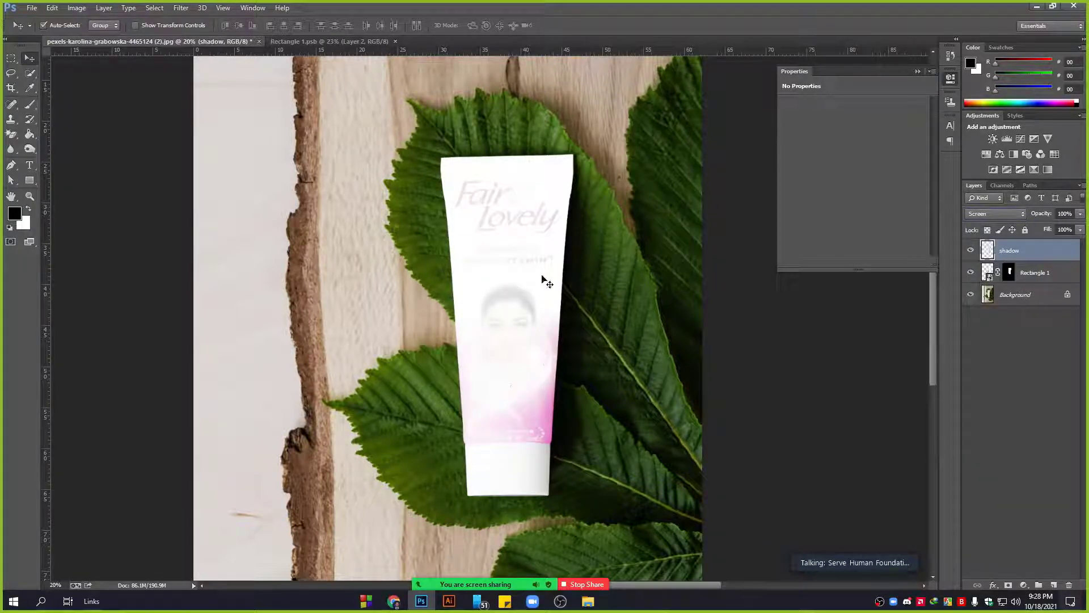
pyautogui.hscroll(-2, 535, 282)
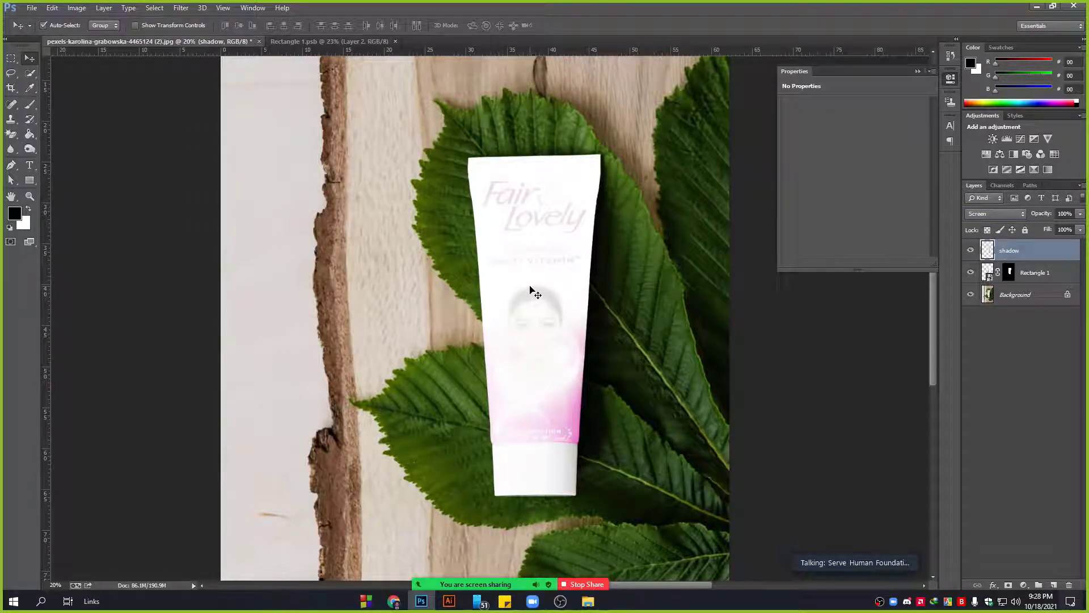
pyautogui.scroll(2, 596, 289)
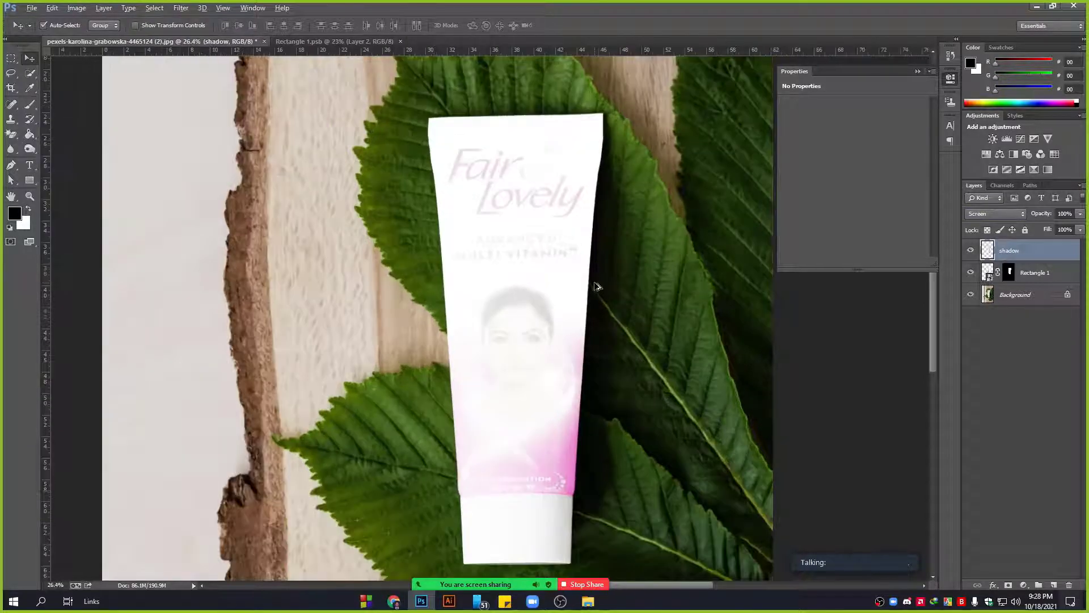
# Apply Levels to the shadow layer, raising the black point and lowering the white point.
pyautogui.click(79, 9)
pyautogui.moveTo(93, 36)
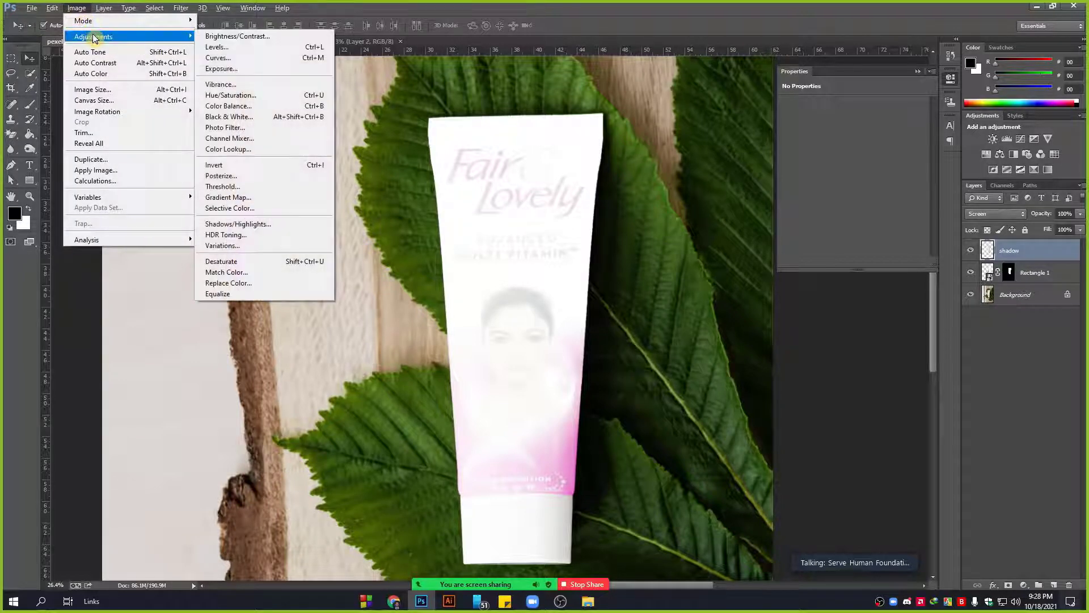
pyautogui.click(217, 47)
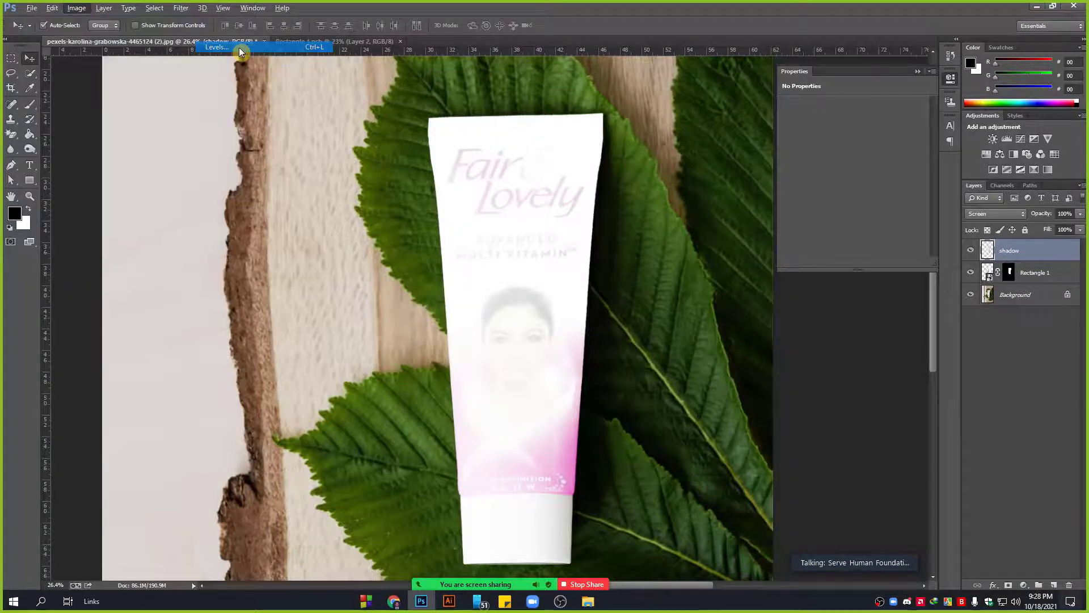
pyautogui.moveTo(718, 97); pyautogui.dragTo(764, 100)
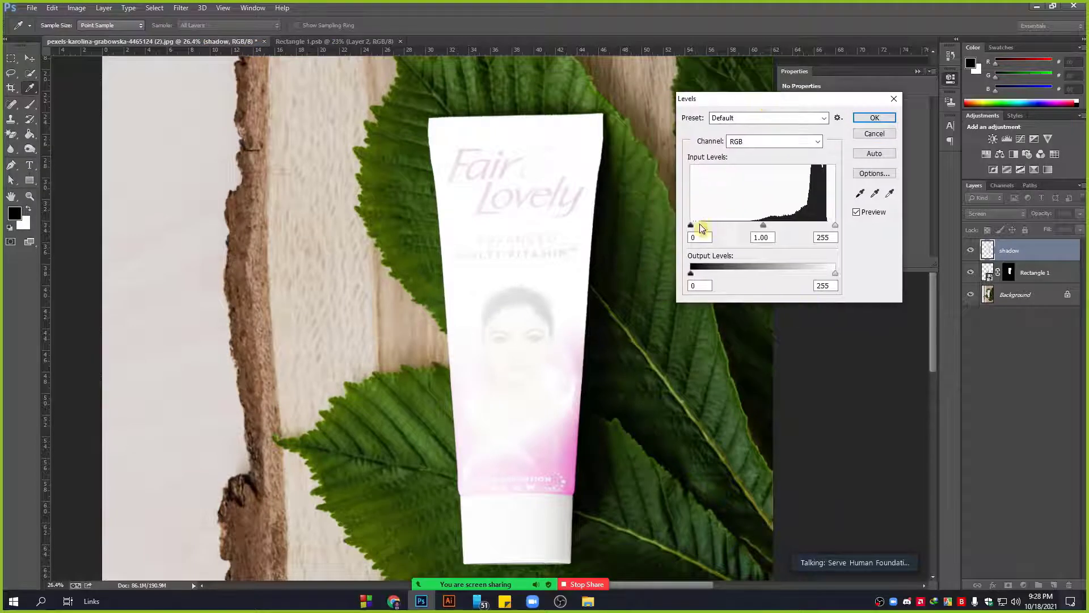
pyautogui.moveTo(691, 227); pyautogui.dragTo(748, 227)
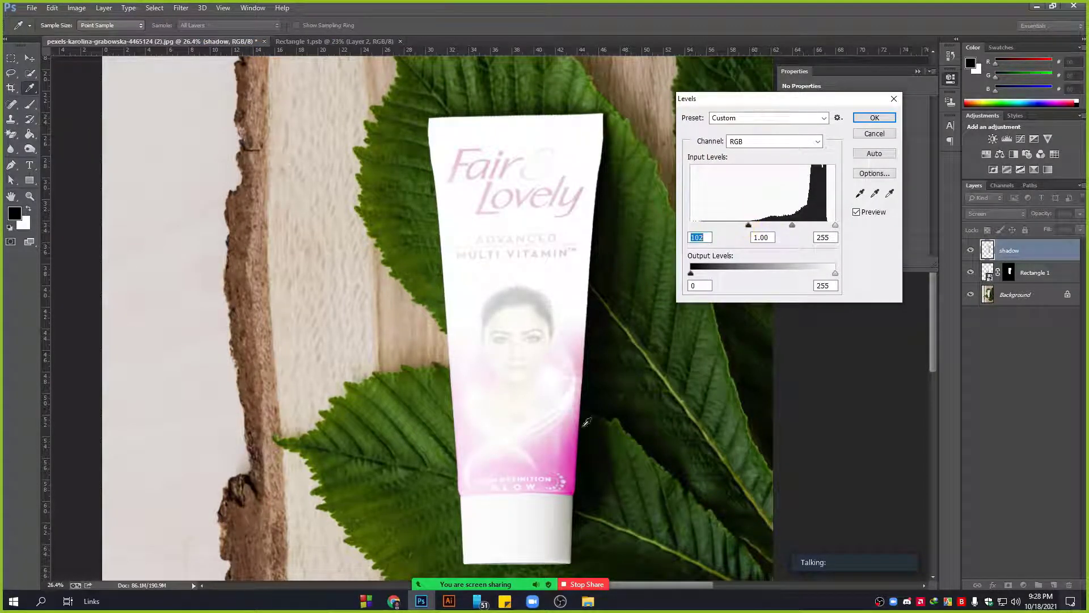
pyautogui.moveTo(834, 226); pyautogui.dragTo(781, 226)
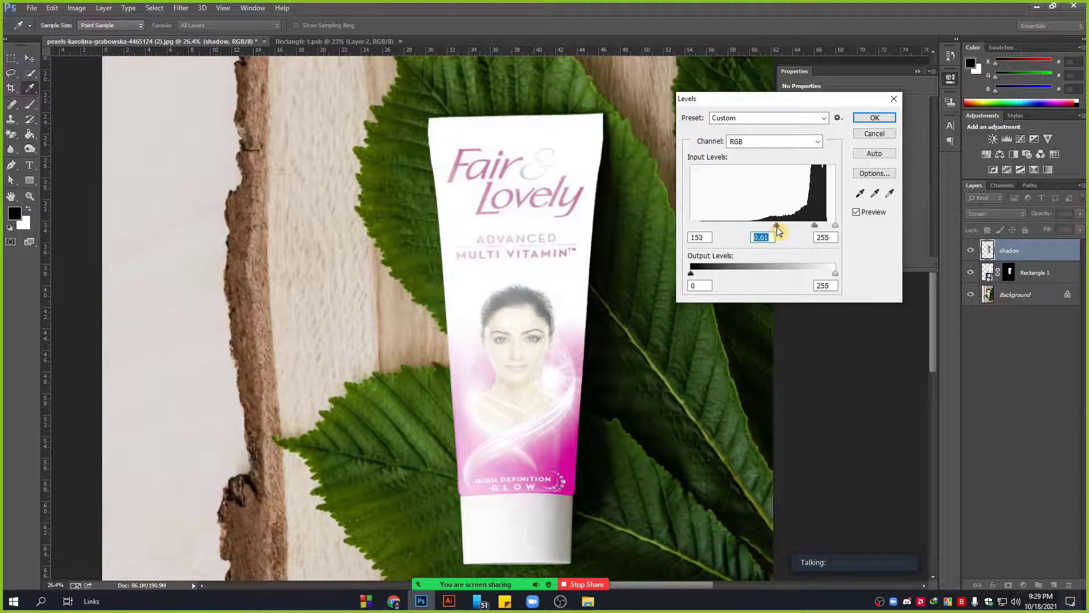
pyautogui.click(874, 117)
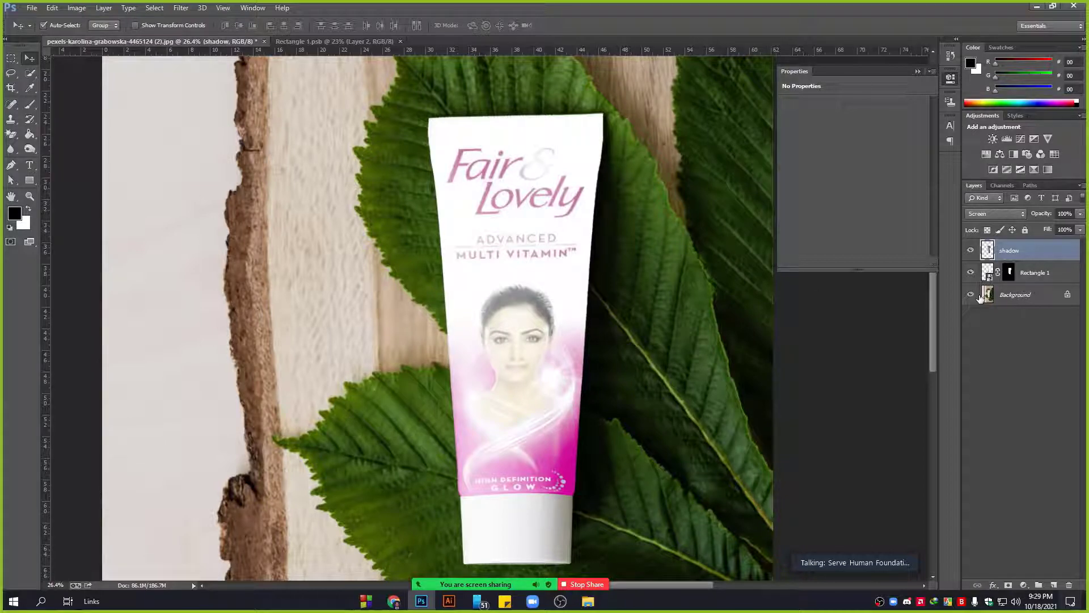
# Apply a second Levels pass to the shadow layer, ending at input levels 111, 0.77, 255.
pyautogui.click(77, 8)
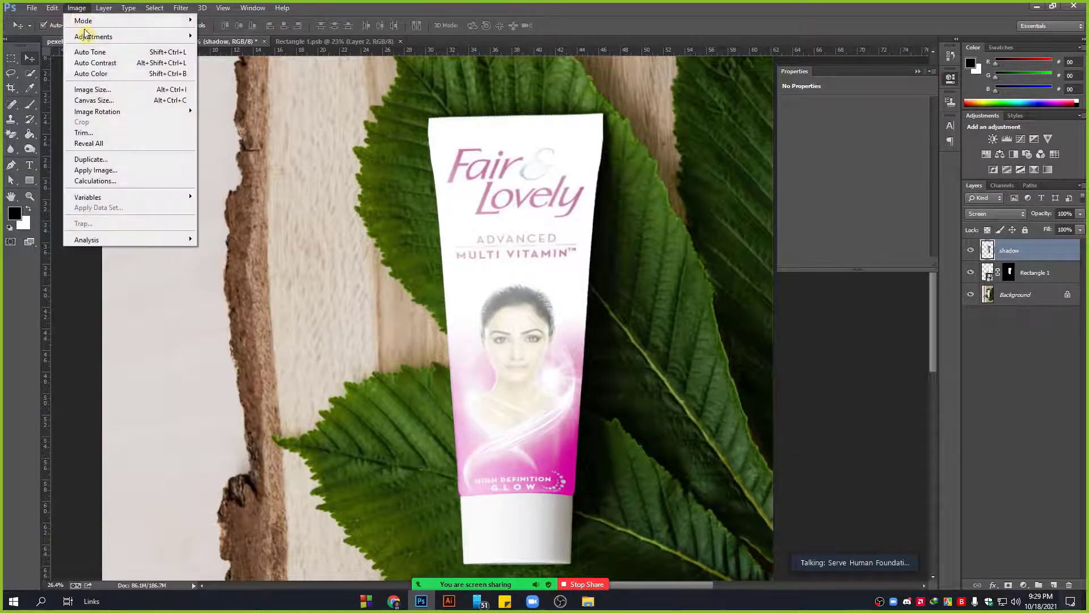
pyautogui.moveTo(165, 36)
pyautogui.click(233, 50)
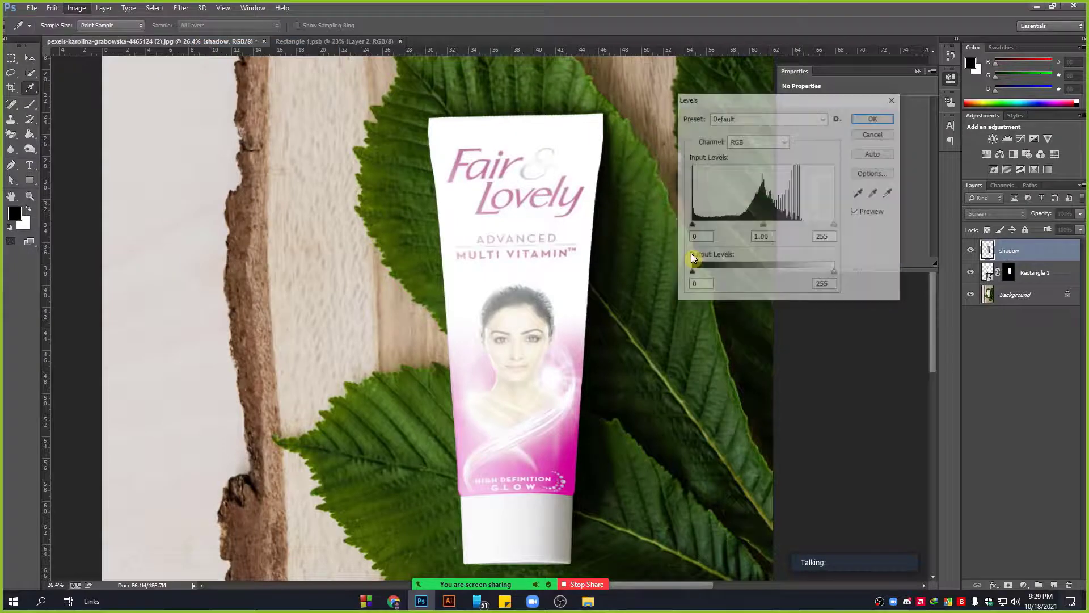
pyautogui.moveTo(691, 225); pyautogui.dragTo(753, 221)
pyautogui.press('Tab')
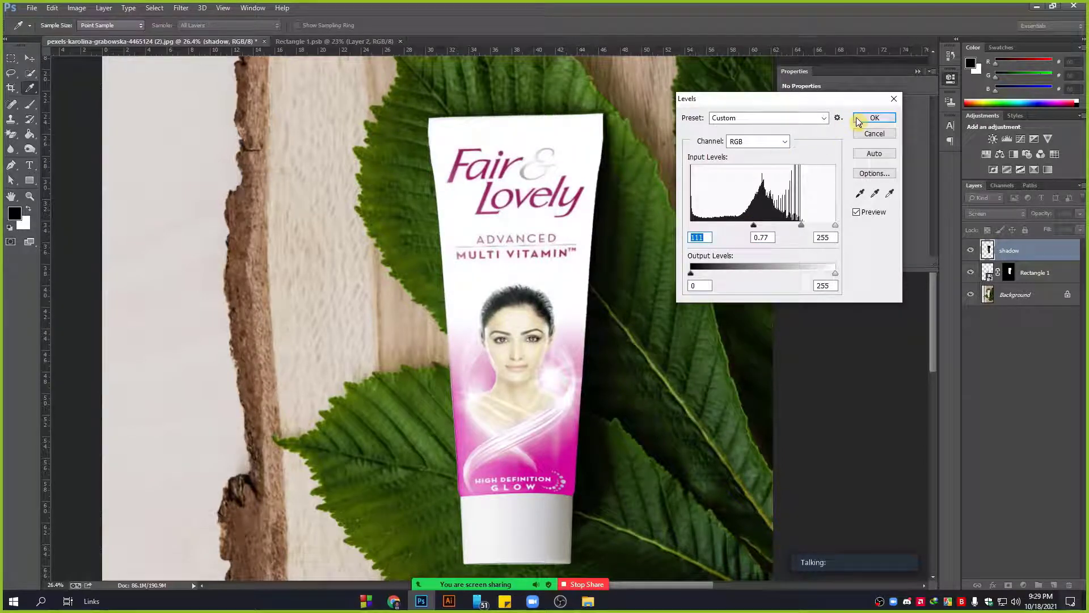
pyautogui.click(860, 120)
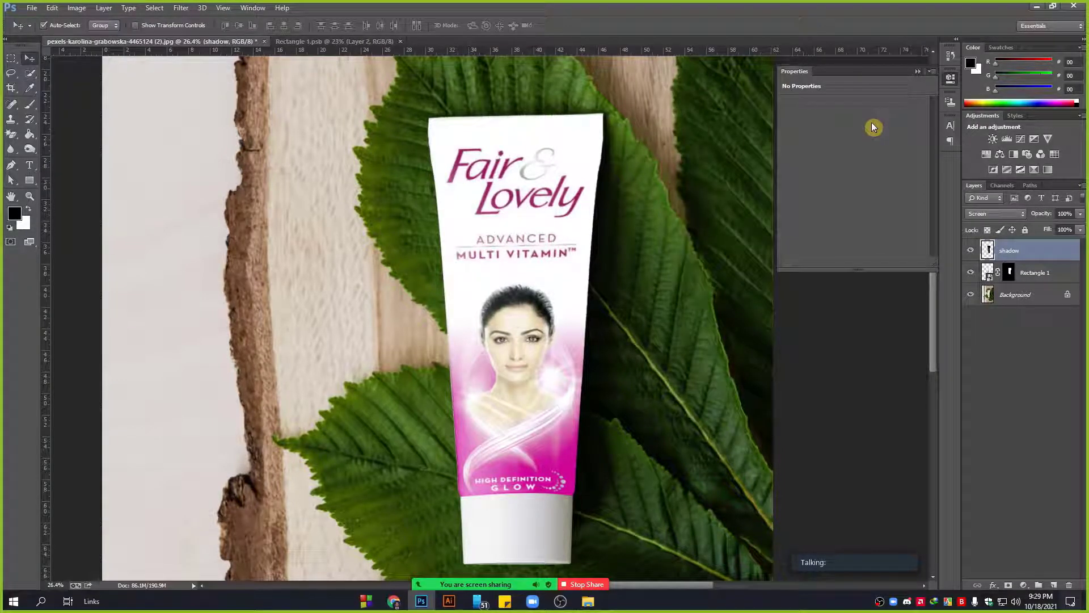
# Step back through the edit history, then restore the darkened shadow layer.
pyautogui.hotkey('ctrl', 'alt', 'z')
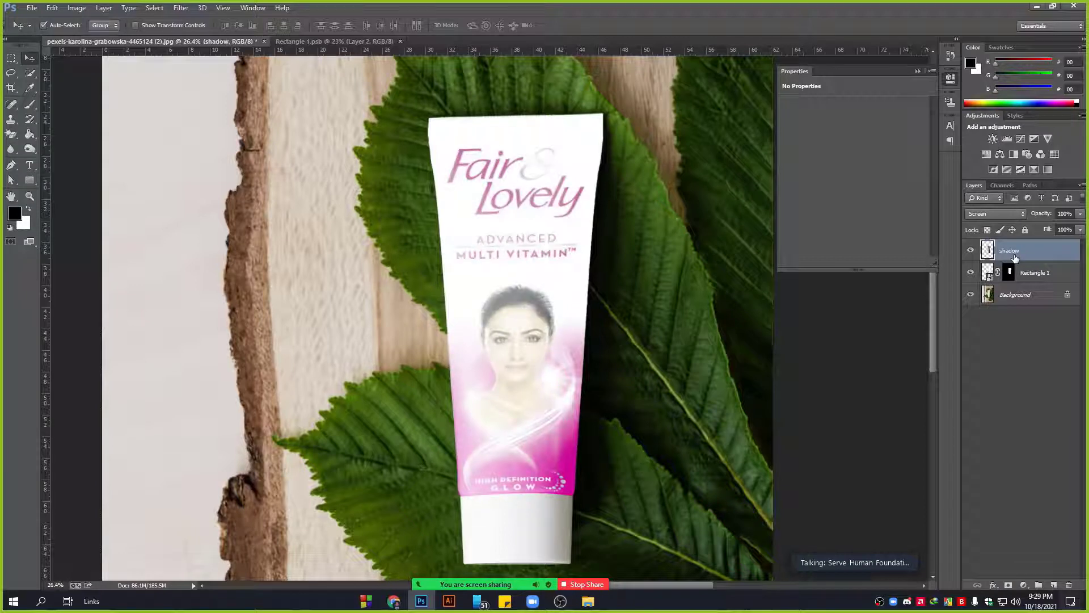
pyautogui.hotkey('ctrl', 'alt', 'z')
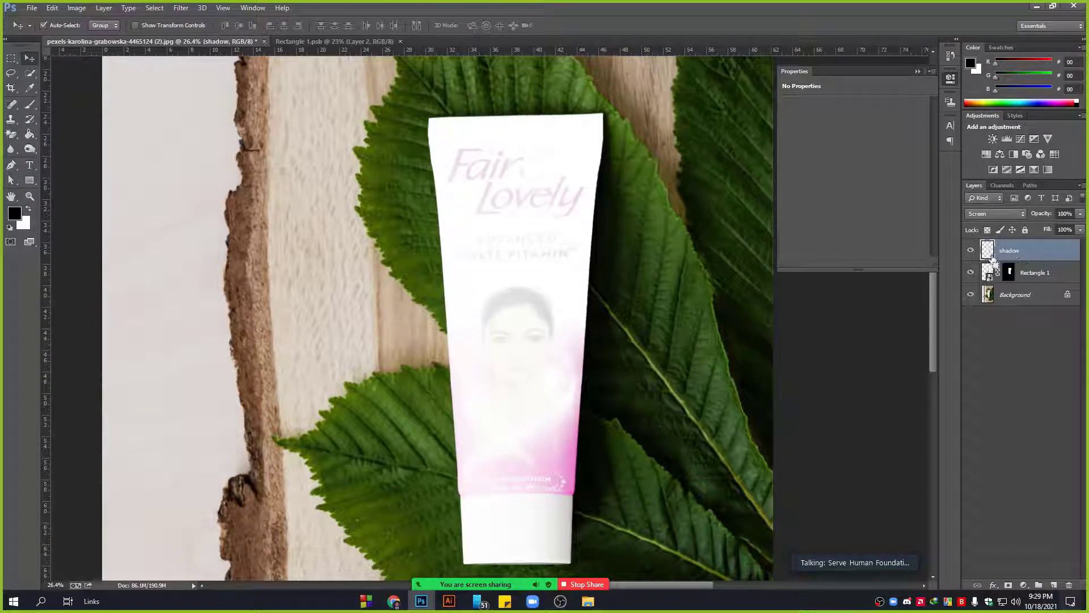
pyautogui.hotkey('ctrl', 'alt', 'z')
pyautogui.hotkey('ctrl', 'alt', 'z')
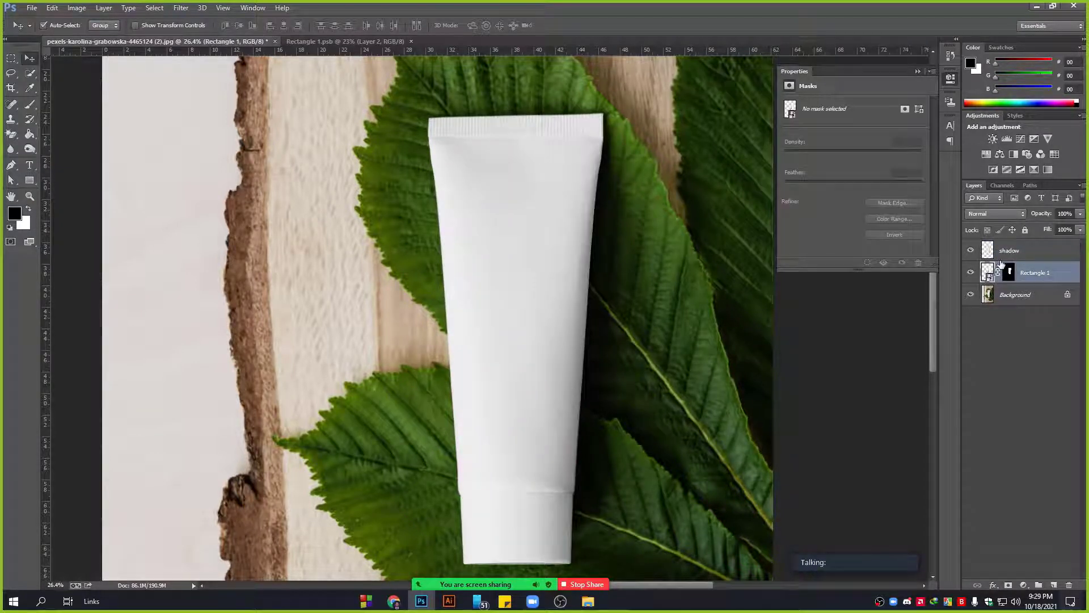
pyautogui.hotkey('ctrl', 'z')
pyautogui.hotkey('ctrl', 'alt', 'z')
pyautogui.hotkey('ctrl', 'alt', 'z')
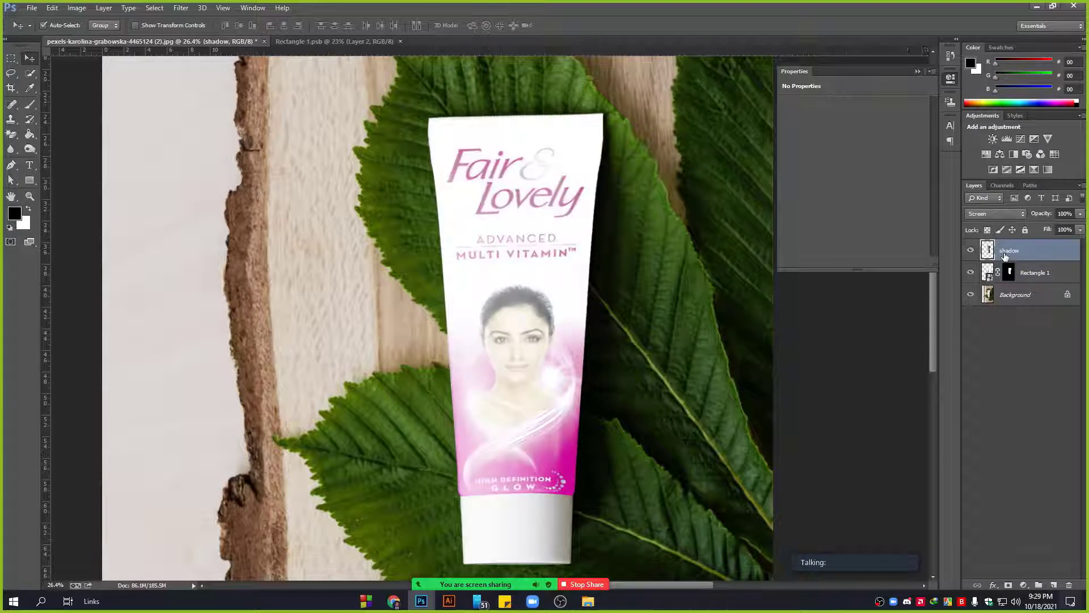
# Duplicate the shadow layer twice, hide both copies, and reselect the original shadow layer.
pyautogui.moveTo(1028, 257); pyautogui.dragTo(1054, 584)
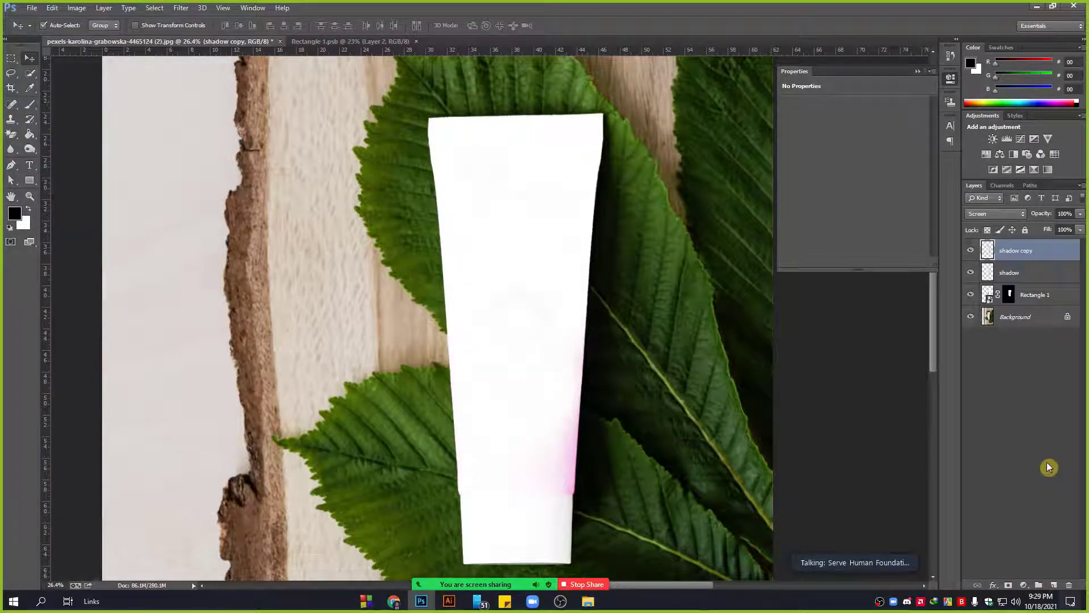
pyautogui.hotkey('ctrl', 'j')
pyautogui.click(970, 250)
pyautogui.click(970, 272)
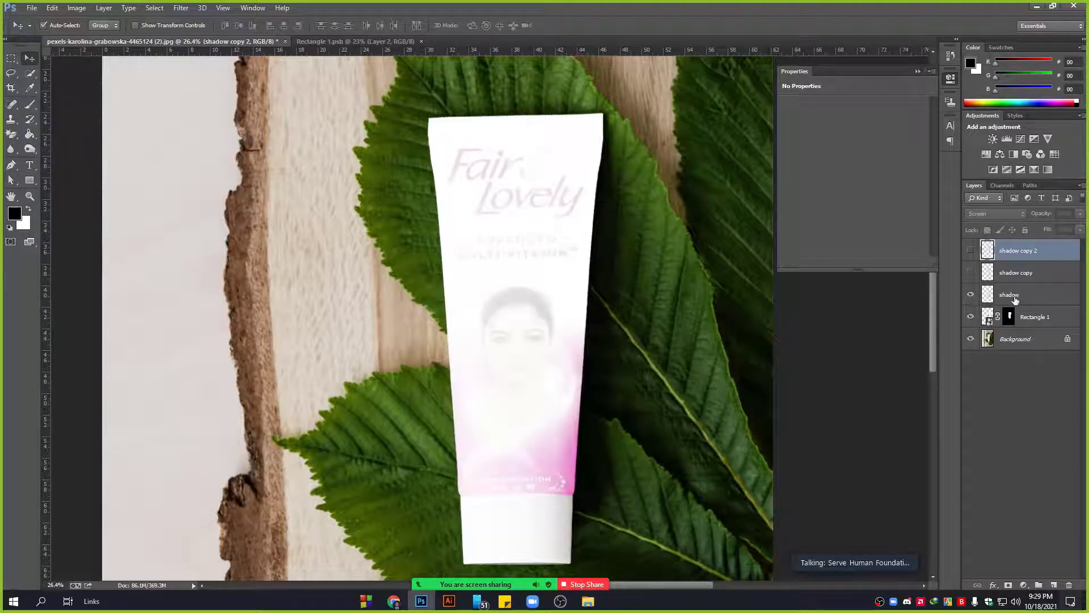
pyautogui.click(1016, 294)
pyautogui.click(1008, 211)
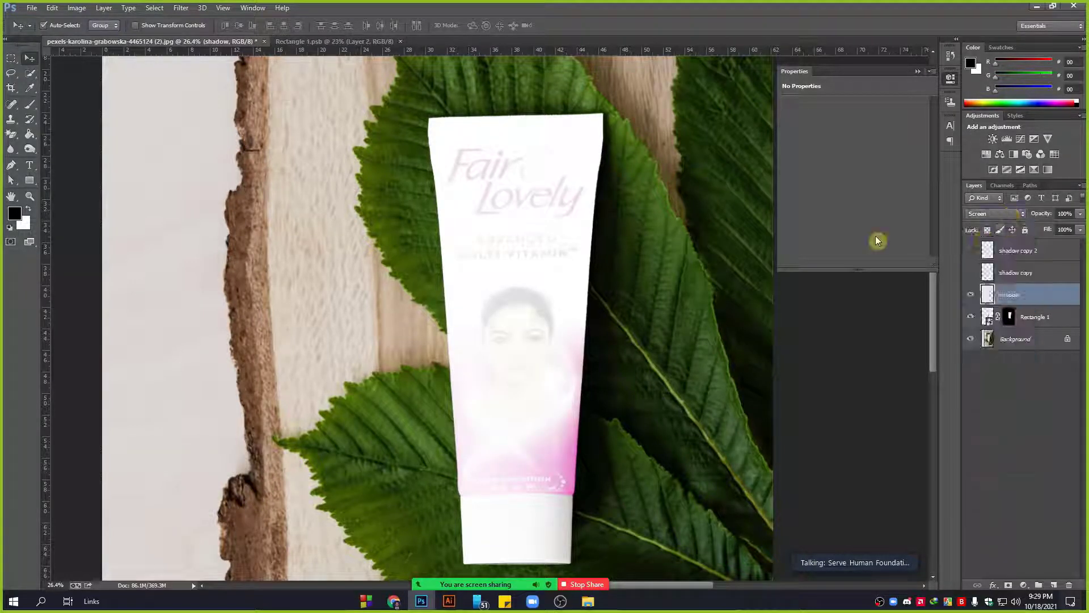
# Apply Levels to the shadow layer with the black input point raised to 174.
pyautogui.click(78, 9)
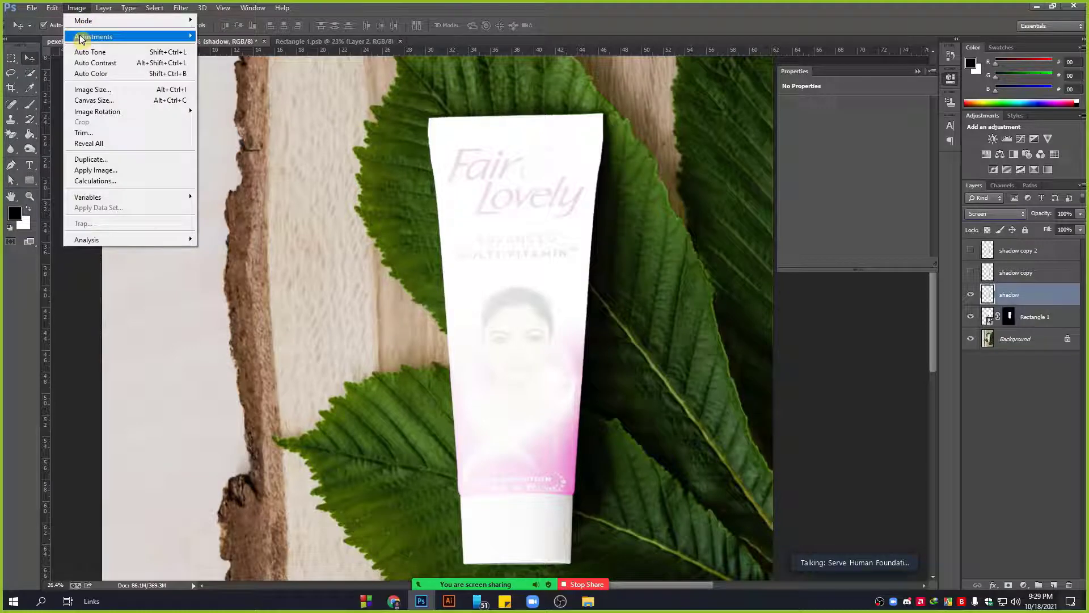
pyautogui.moveTo(80, 37)
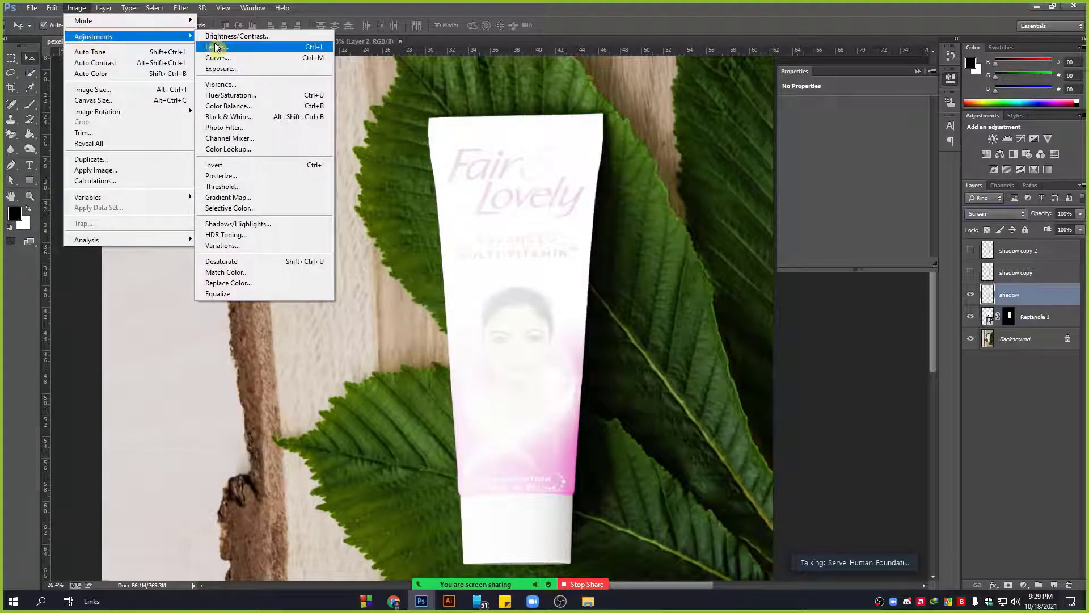
pyautogui.click(217, 47)
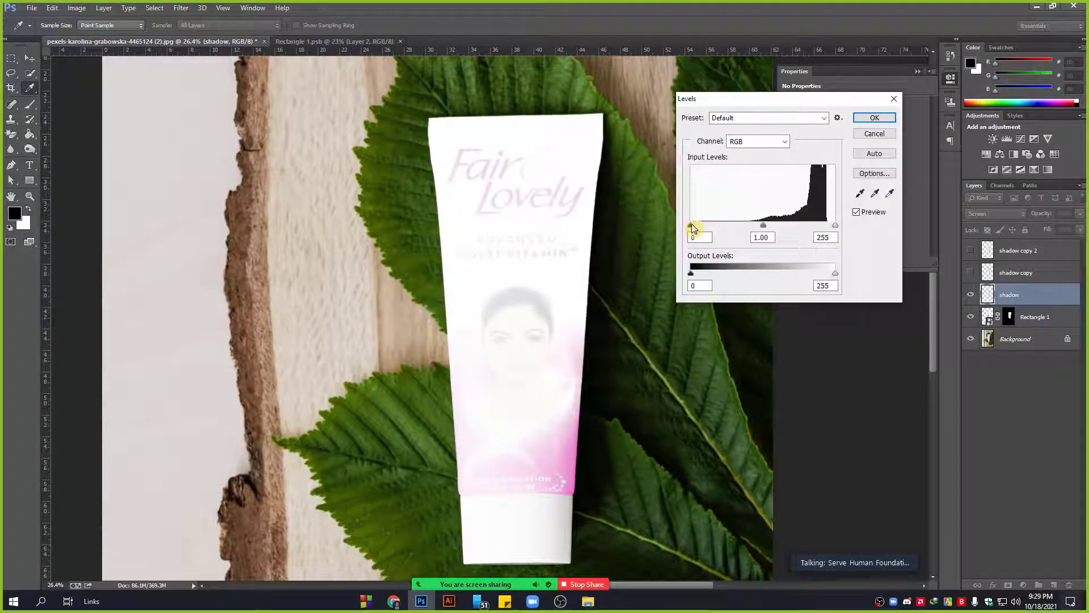
pyautogui.moveTo(691, 225); pyautogui.dragTo(819, 226)
pyautogui.click(873, 119)
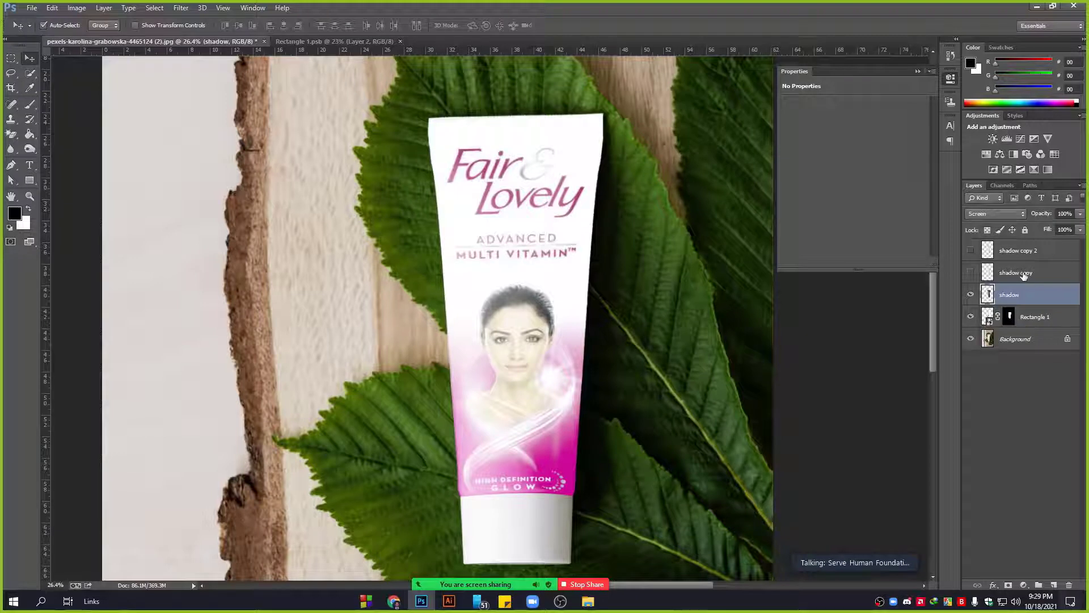
# Show and select the shadow copy layer and set its blend mode to Overlay.
pyautogui.click(971, 273)
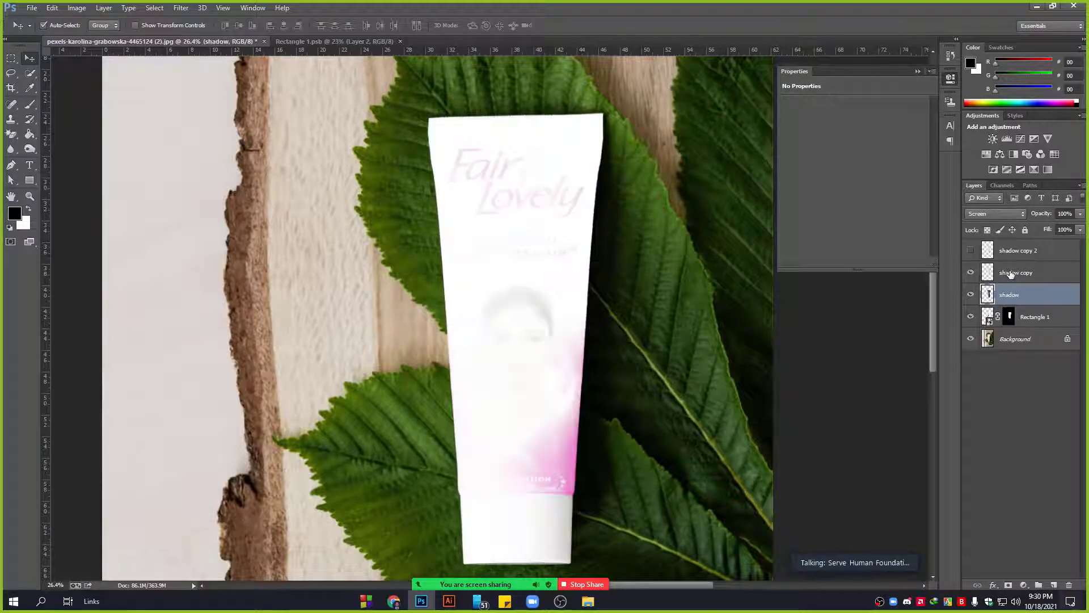
pyautogui.click(1008, 275)
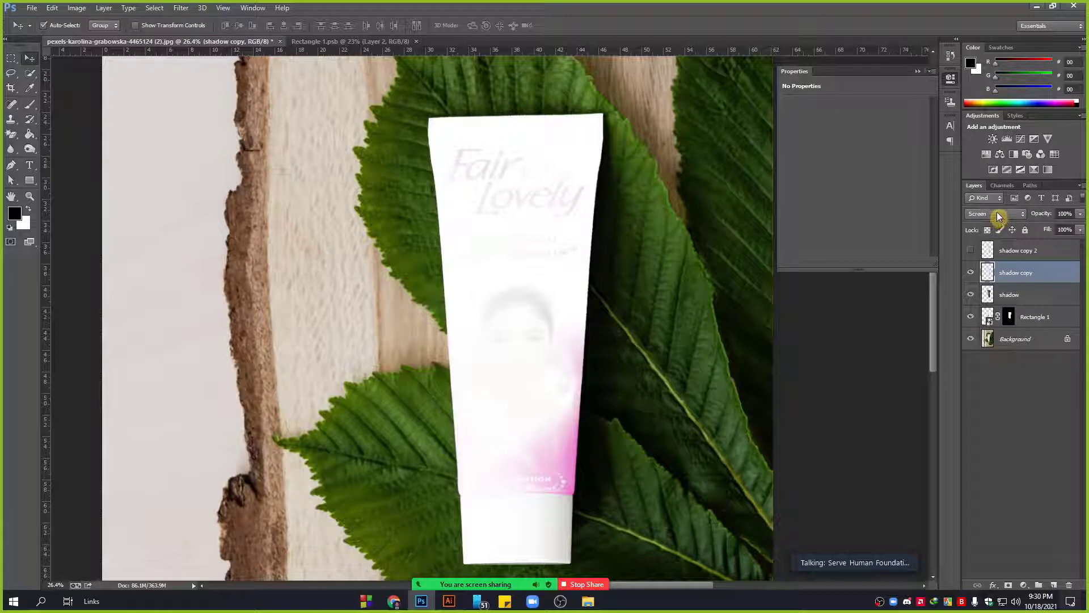
pyautogui.click(997, 214)
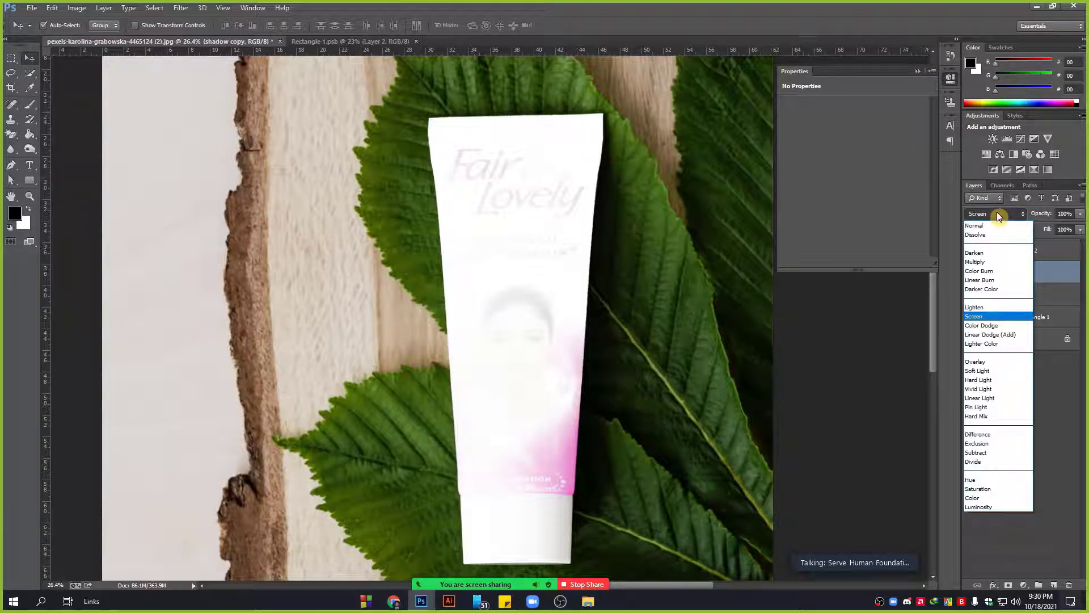
pyautogui.click(993, 362)
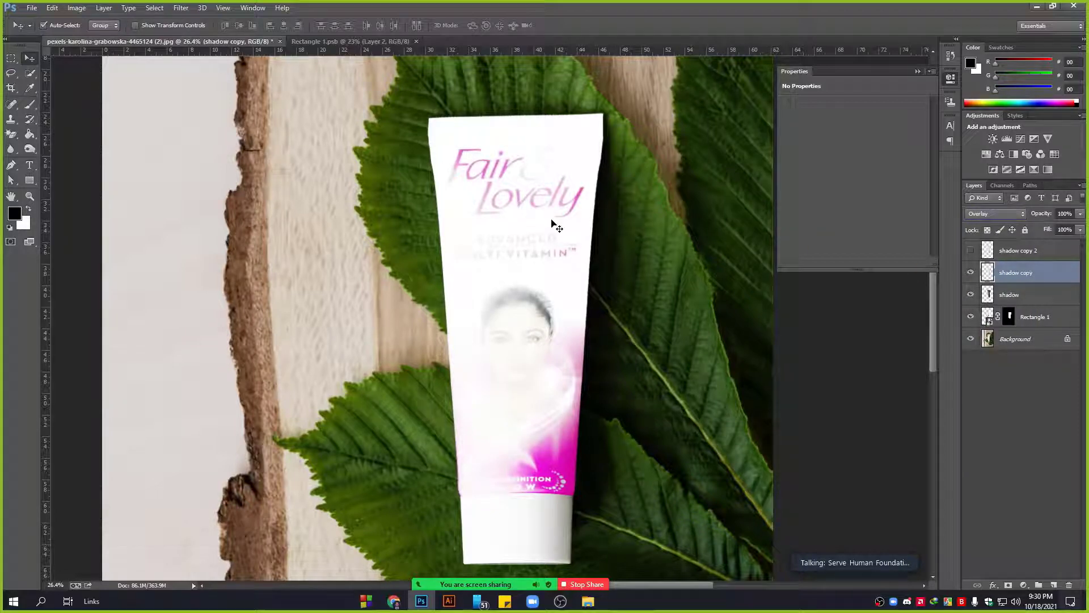
# Apply Levels to shadow copy with a slightly darker black point, then show and select shadow copy 2.
pyautogui.click(77, 8)
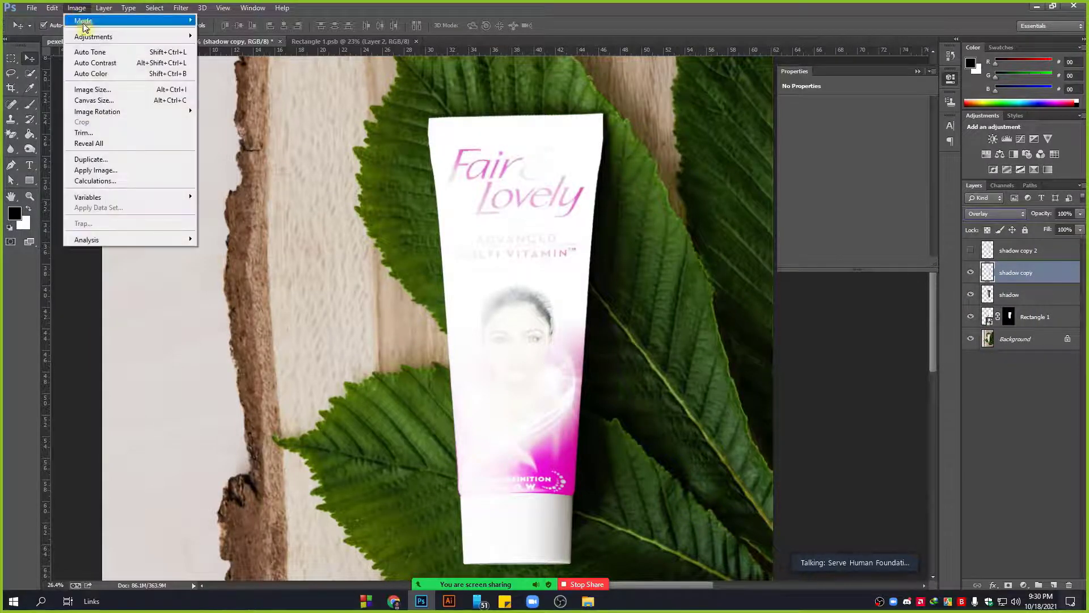
pyautogui.moveTo(88, 38)
pyautogui.click(216, 47)
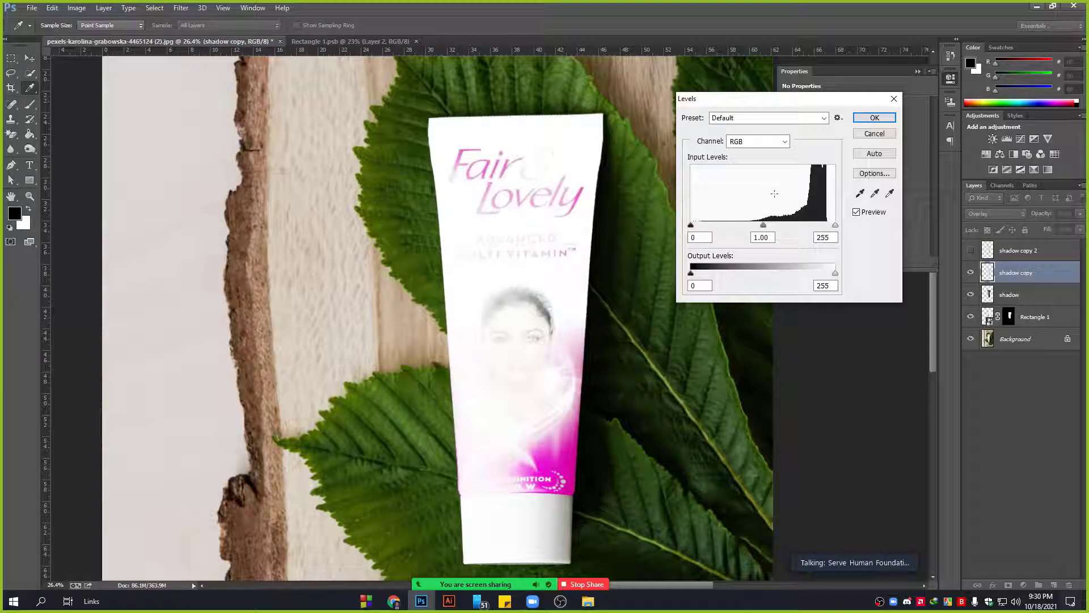
pyautogui.moveTo(835, 225)
pyautogui.mouseDown()
pyautogui.moveTo(815, 224)
pyautogui.moveTo(851, 227)
pyautogui.mouseUp()
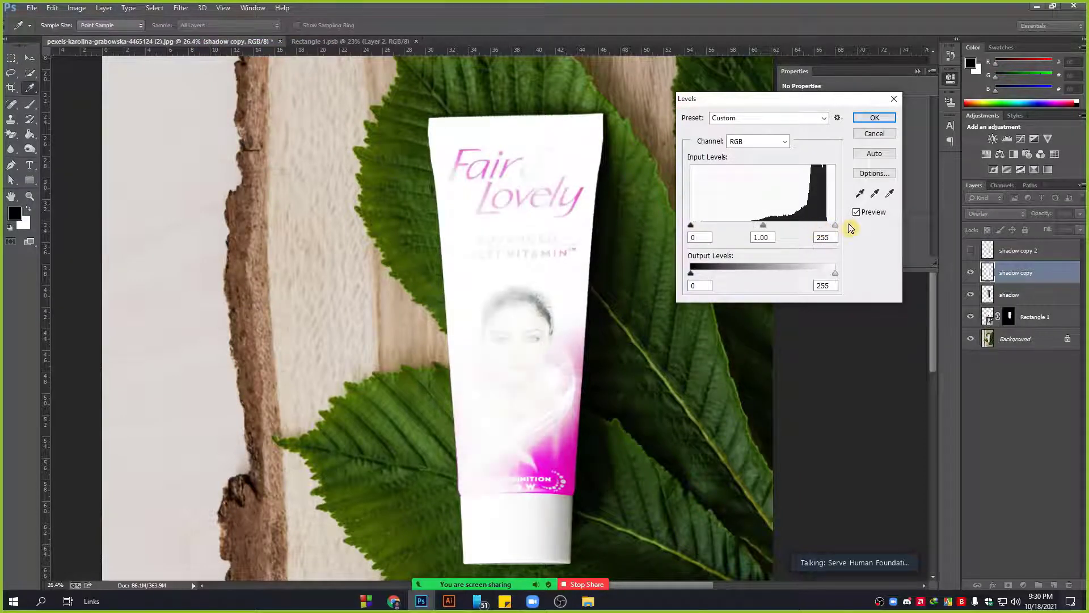
pyautogui.moveTo(691, 225); pyautogui.dragTo(713, 227)
pyautogui.click(582, 484)
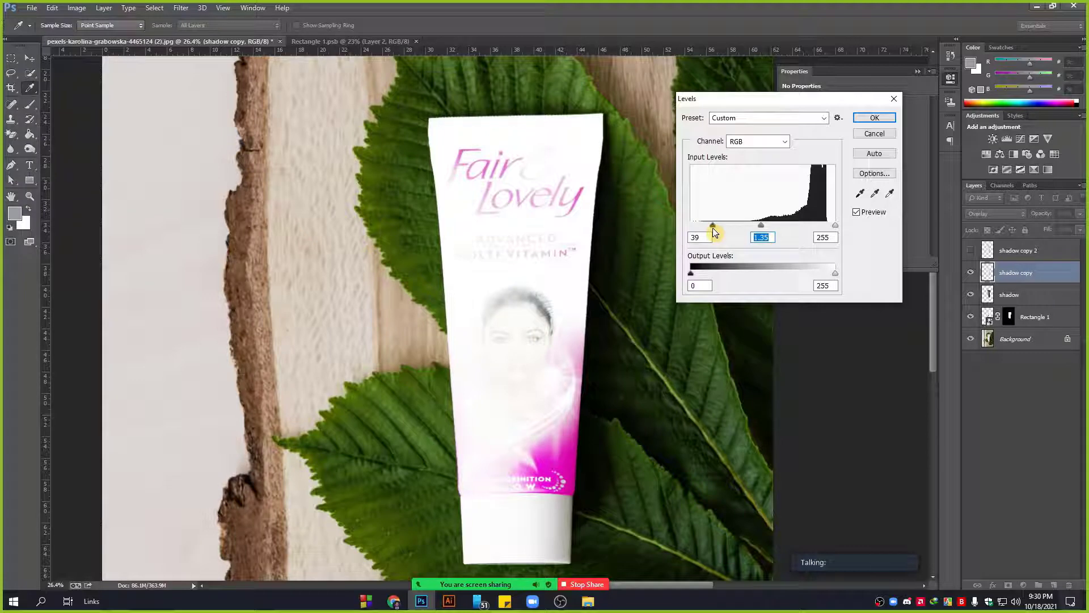
pyautogui.click(875, 117)
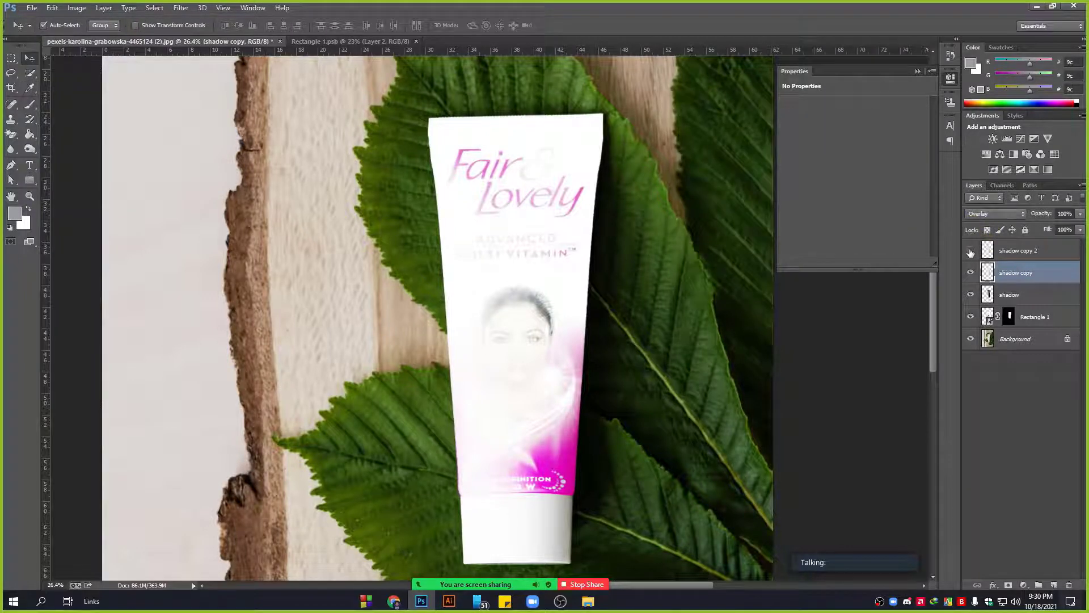
pyautogui.click(970, 252)
pyautogui.click(1020, 252)
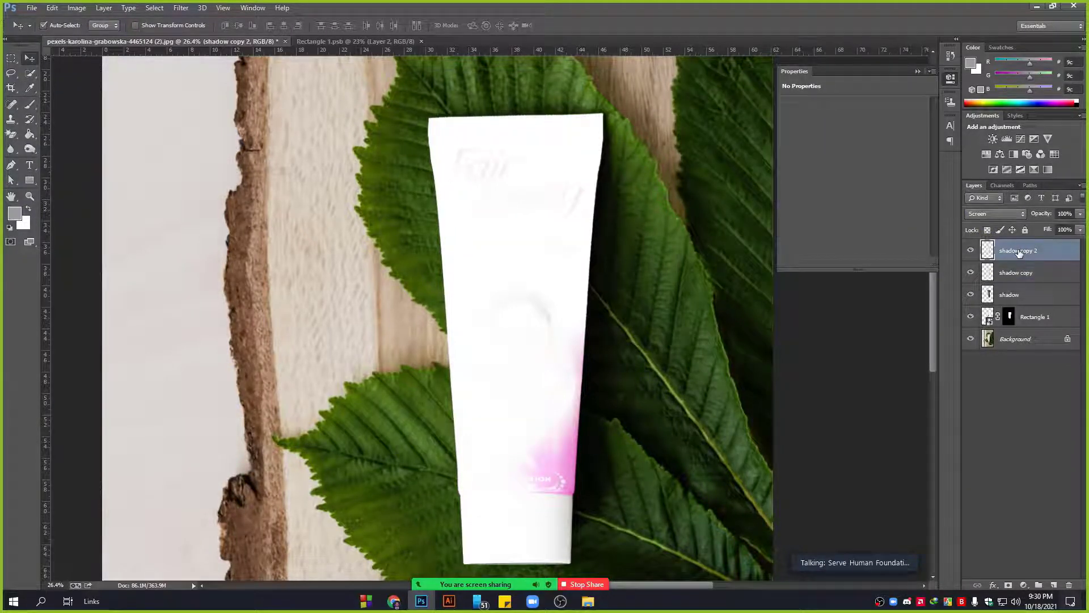
# Set shadow copy 2 to Multiply and apply Levels darkening its shadows and brightening highlights.
pyautogui.click(996, 213)
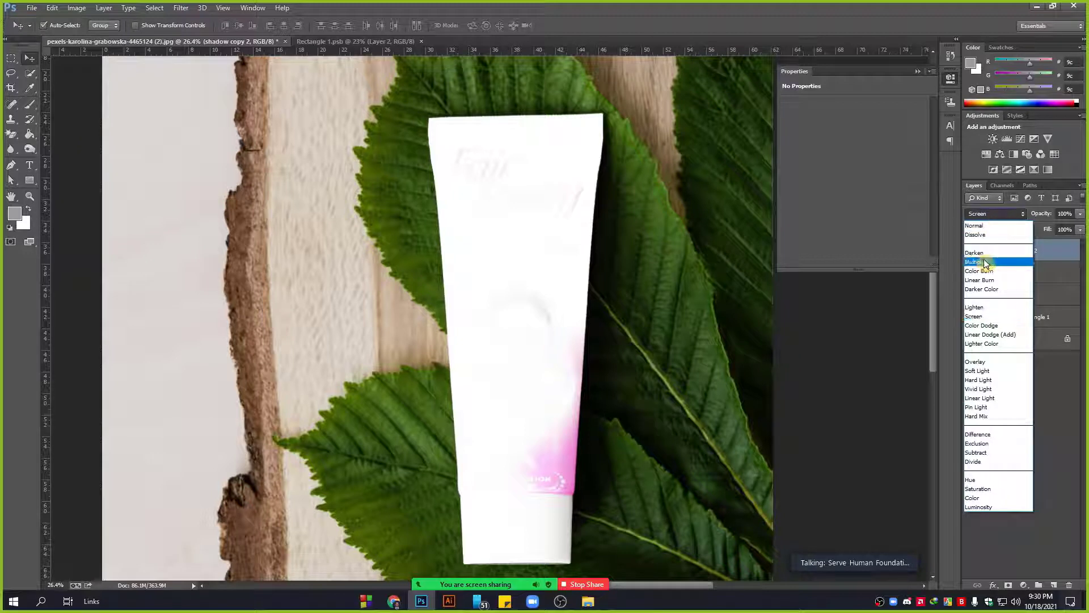
pyautogui.click(984, 260)
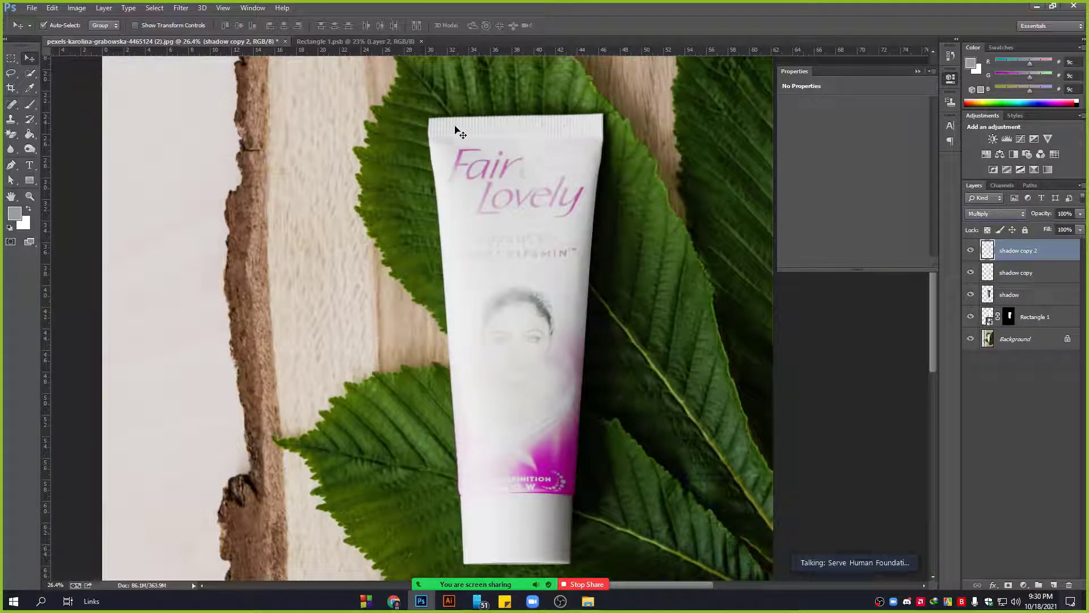
pyautogui.click(76, 8)
pyautogui.moveTo(94, 36)
pyautogui.click(207, 47)
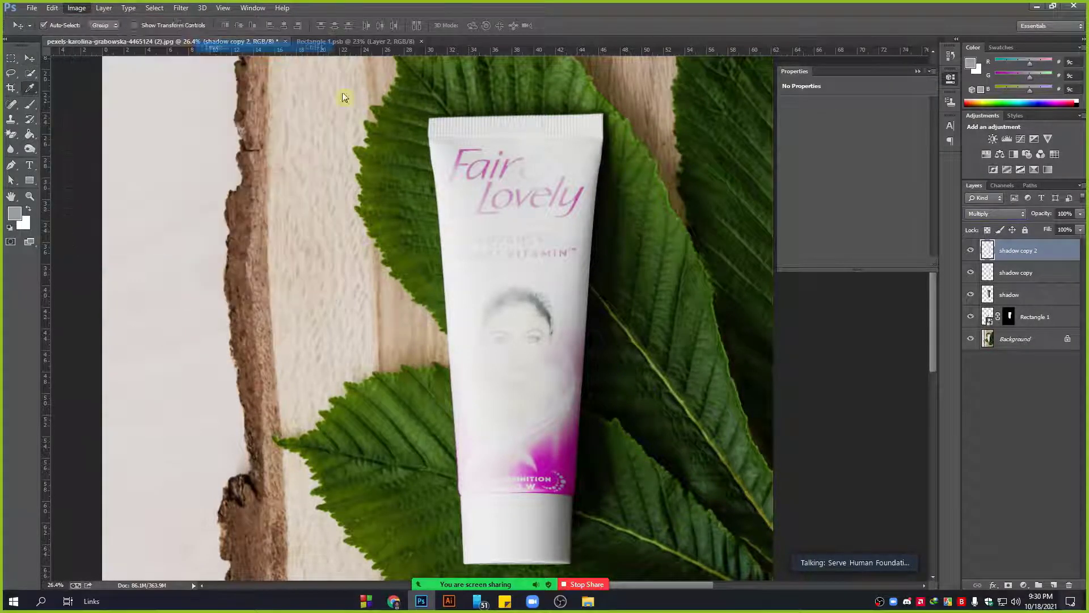
pyautogui.moveTo(691, 225); pyautogui.dragTo(736, 226)
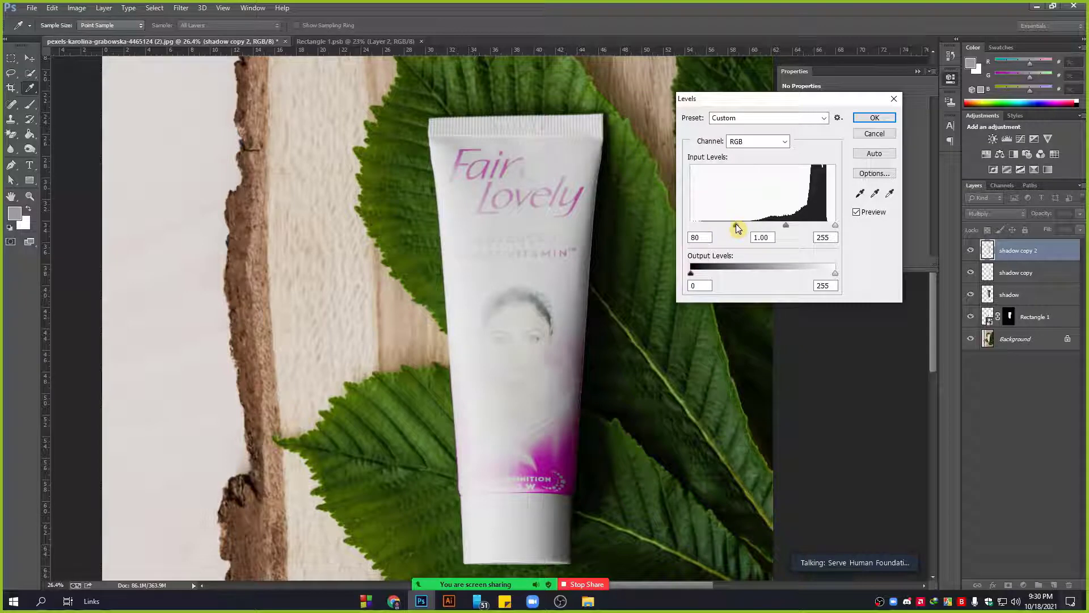
pyautogui.moveTo(835, 226); pyautogui.dragTo(724, 229)
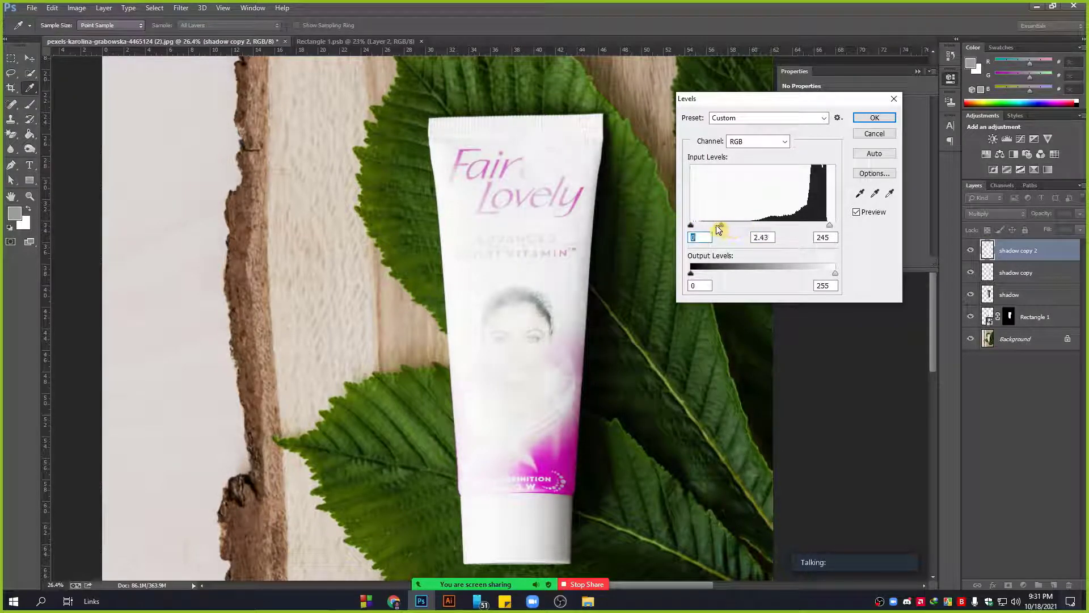
pyautogui.click(727, 226)
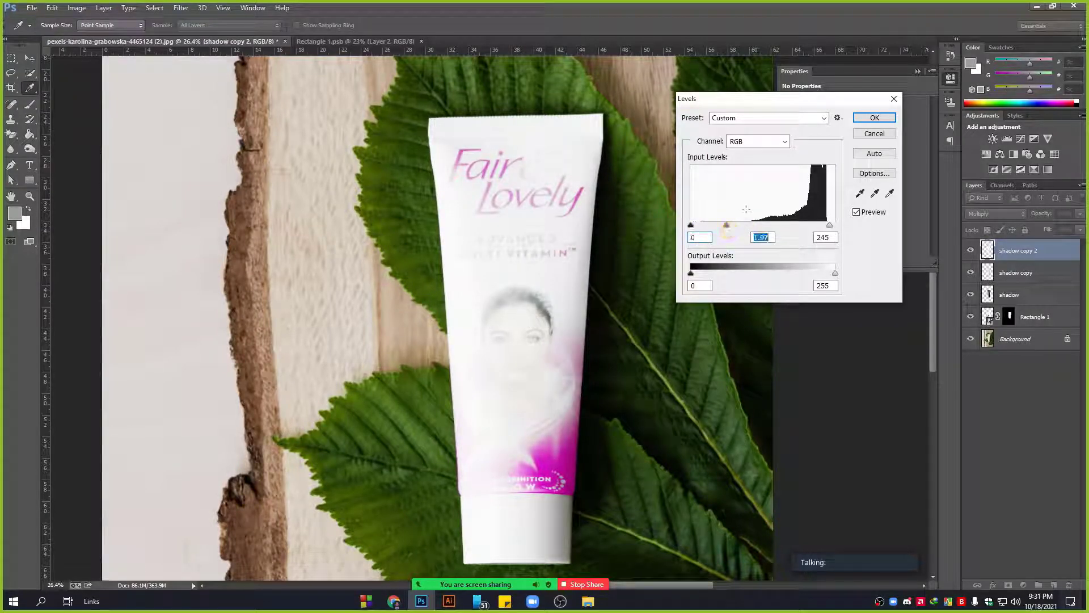
pyautogui.click(874, 118)
# Lower shadow copy 2's opacity, fade shadow copy to about 15% and shadow to 67%.
pyautogui.click(1080, 213)
pyautogui.moveTo(1080, 226)
pyautogui.mouseDown()
pyautogui.moveTo(1043, 226)
pyautogui.moveTo(1083, 227)
pyautogui.mouseUp()
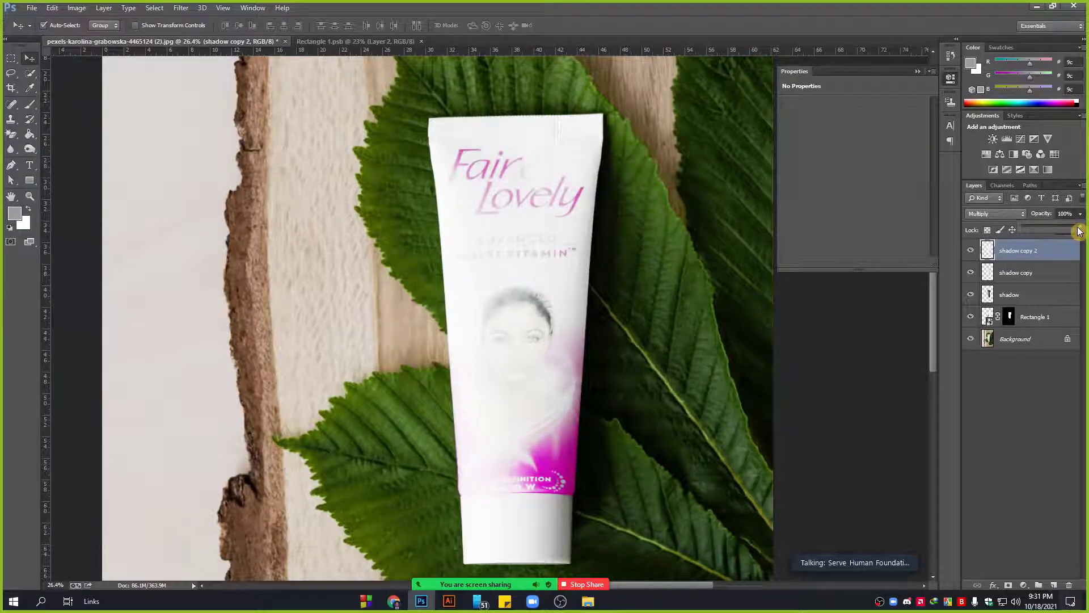
pyautogui.click(1043, 276)
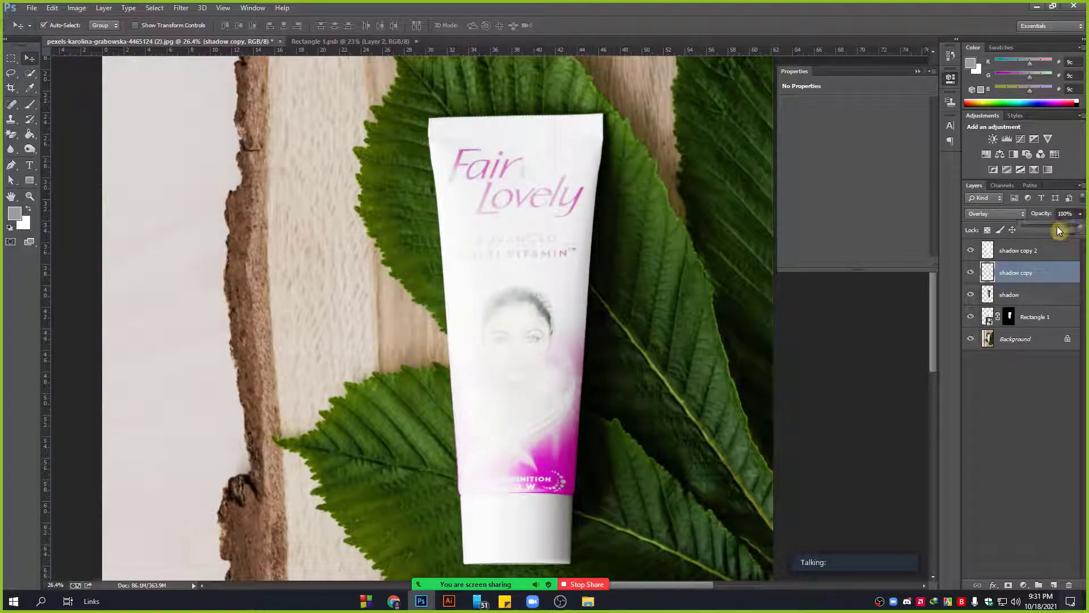
pyautogui.moveTo(1050, 228); pyautogui.dragTo(1032, 228)
pyautogui.click(1020, 296)
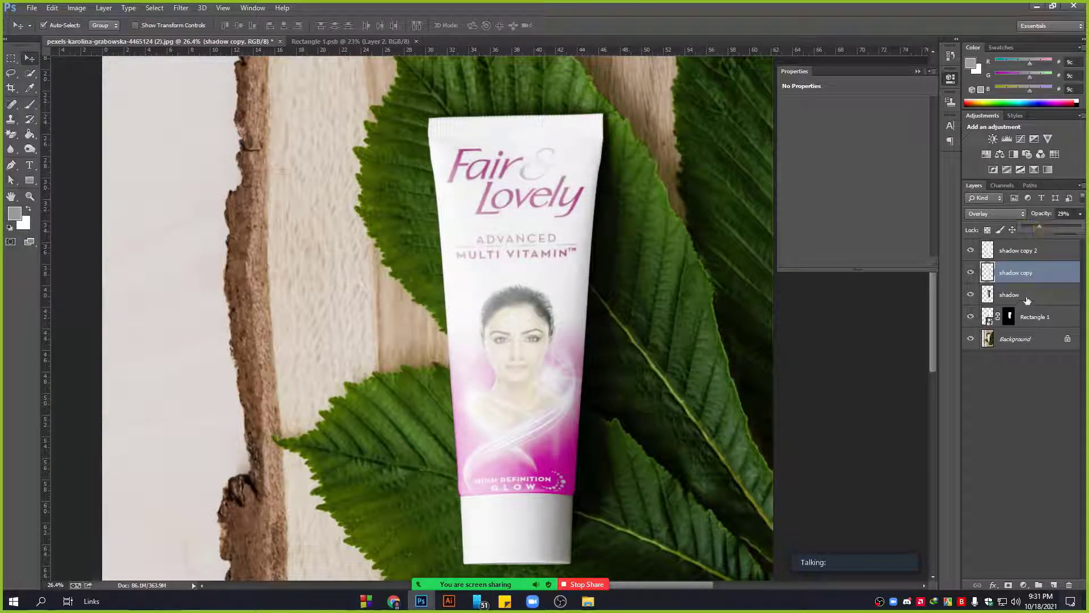
pyautogui.moveTo(1065, 228); pyautogui.dragTo(1054, 224)
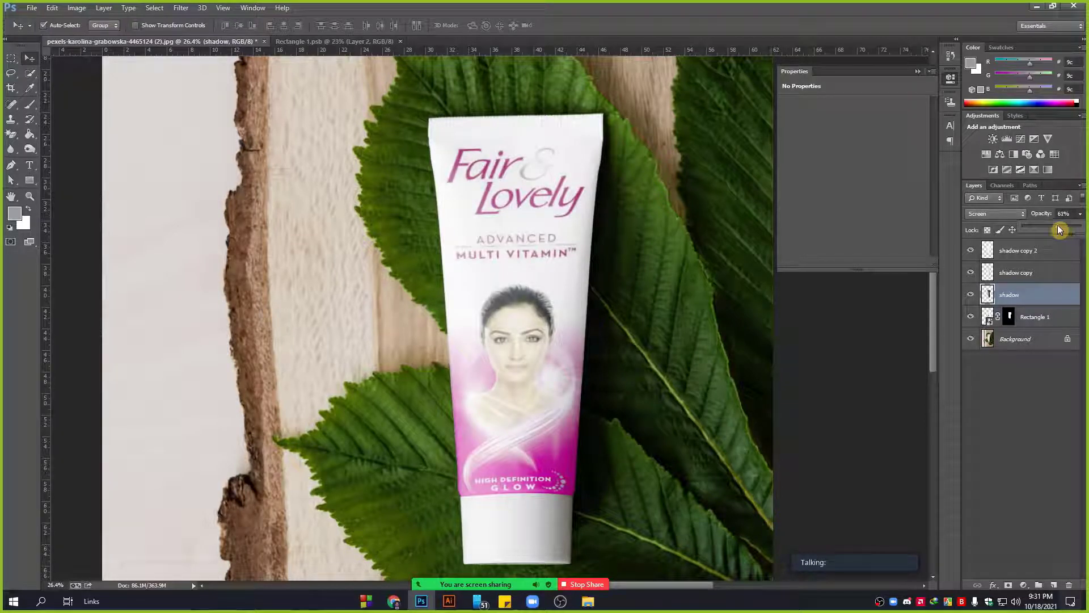
# Compare shadow copy 2 at 0% and full opacity, then fade the shadow layer to 16%.
pyautogui.click(1051, 250)
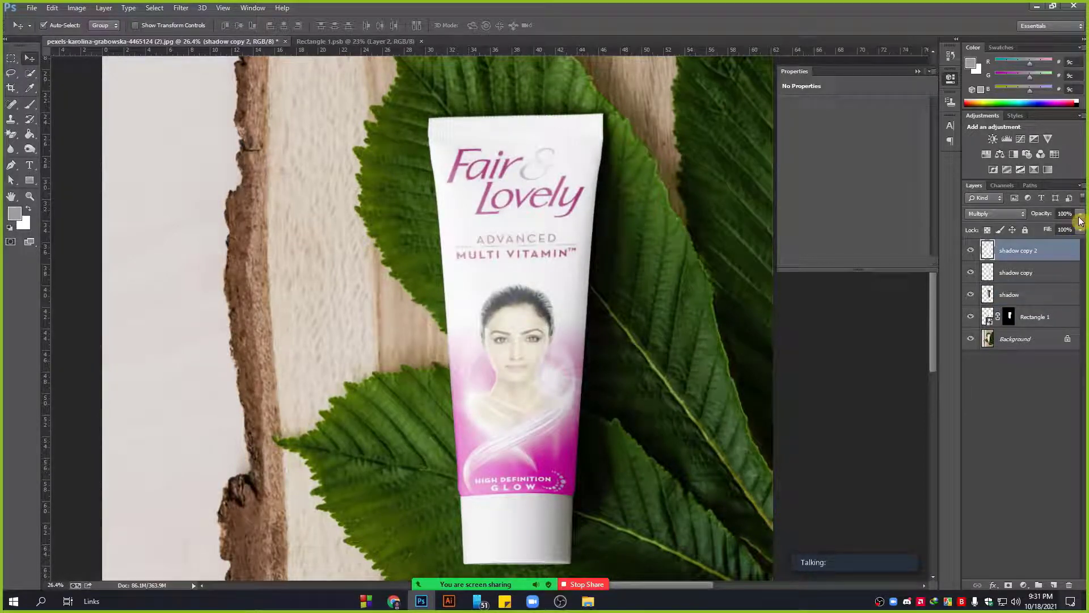
pyautogui.moveTo(1062, 229); pyautogui.dragTo(1018, 229)
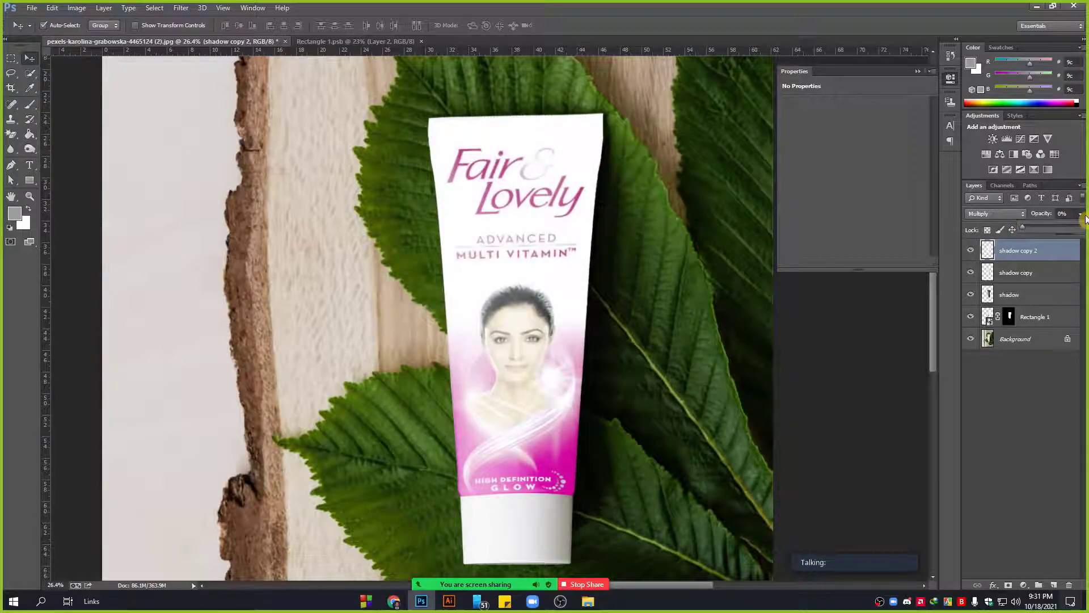
pyautogui.press('0')
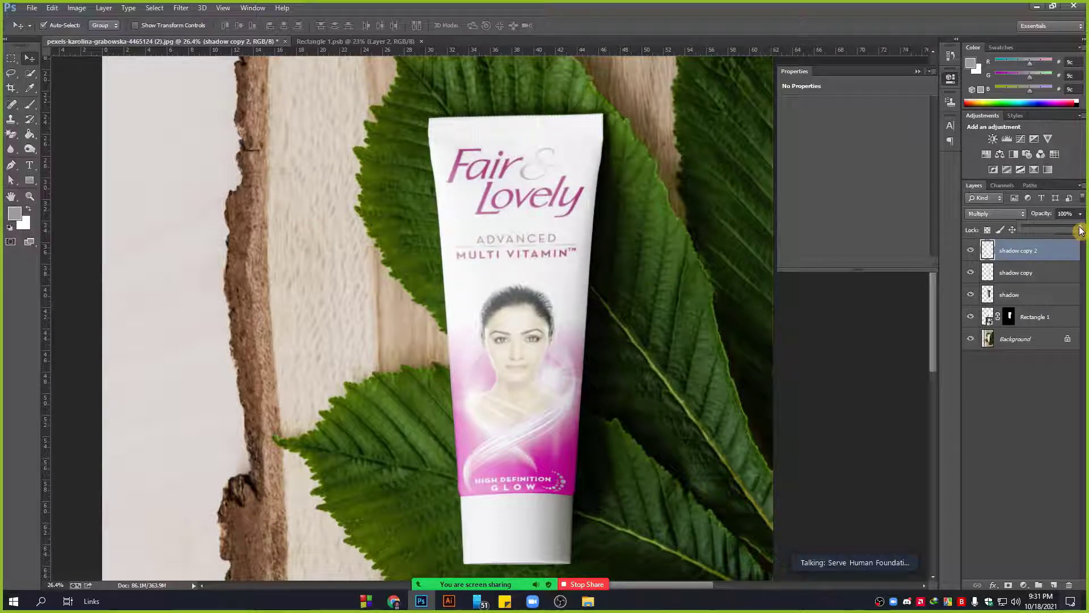
pyautogui.click(1027, 295)
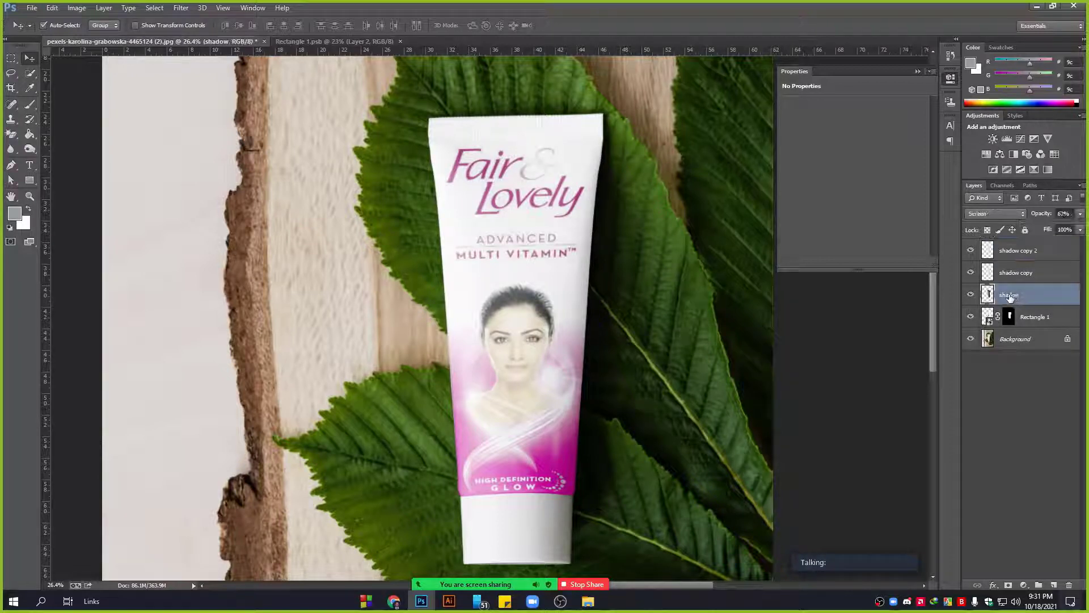
pyautogui.click(1080, 213)
pyautogui.moveTo(1062, 227); pyautogui.dragTo(1039, 228)
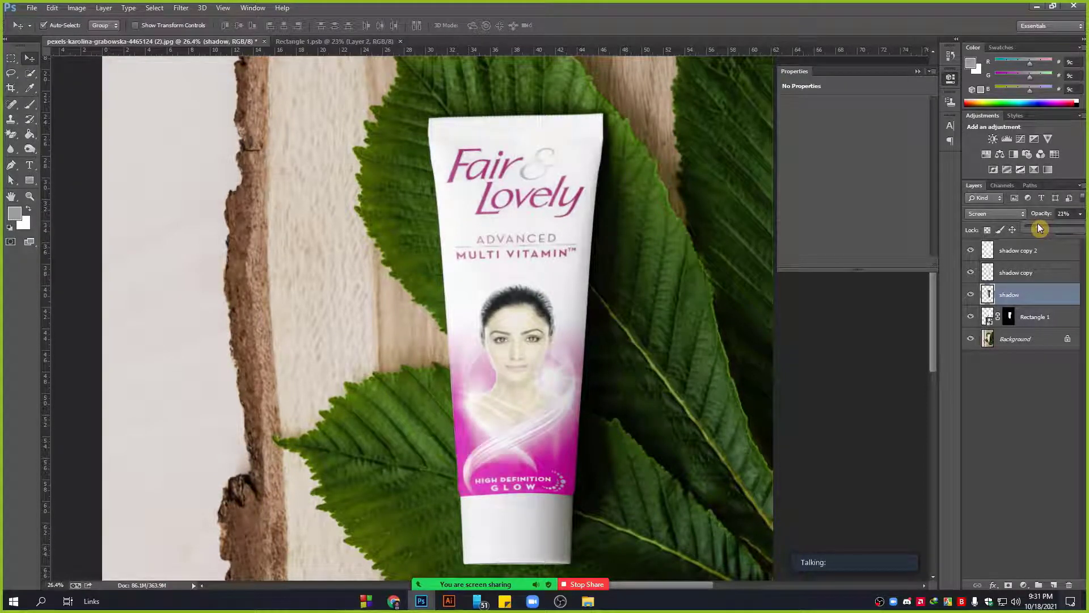
pyautogui.click(1045, 256)
pyautogui.click(77, 8)
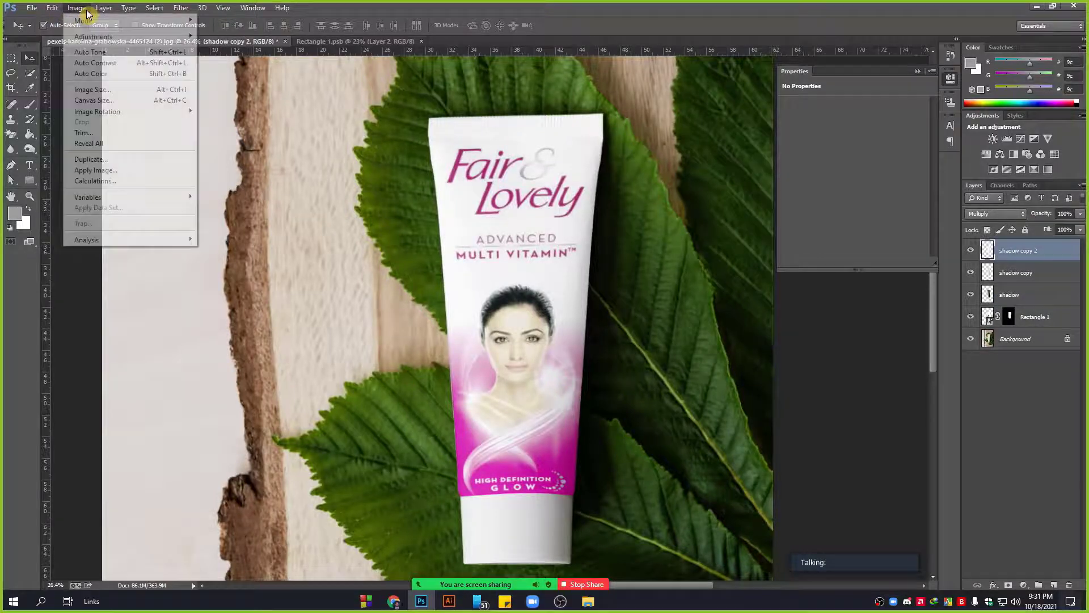
# Apply Levels to shadow copy 2 with black point 71, then fade it to 71% opacity.
pyautogui.moveTo(94, 36)
pyautogui.click(238, 47)
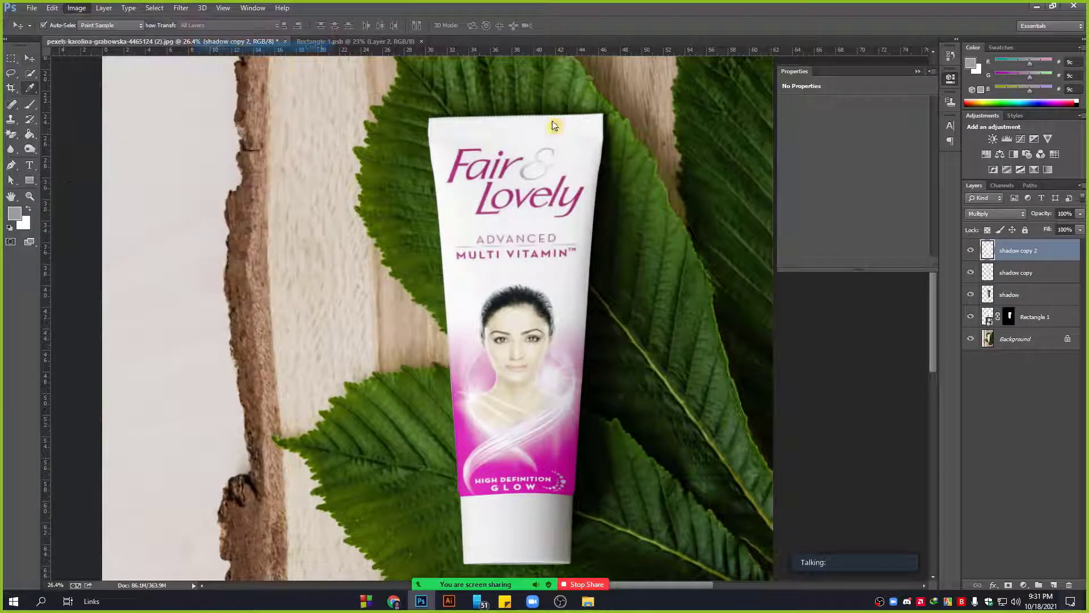
pyautogui.moveTo(697, 227); pyautogui.dragTo(795, 222)
pyautogui.moveTo(798, 226); pyautogui.dragTo(790, 225)
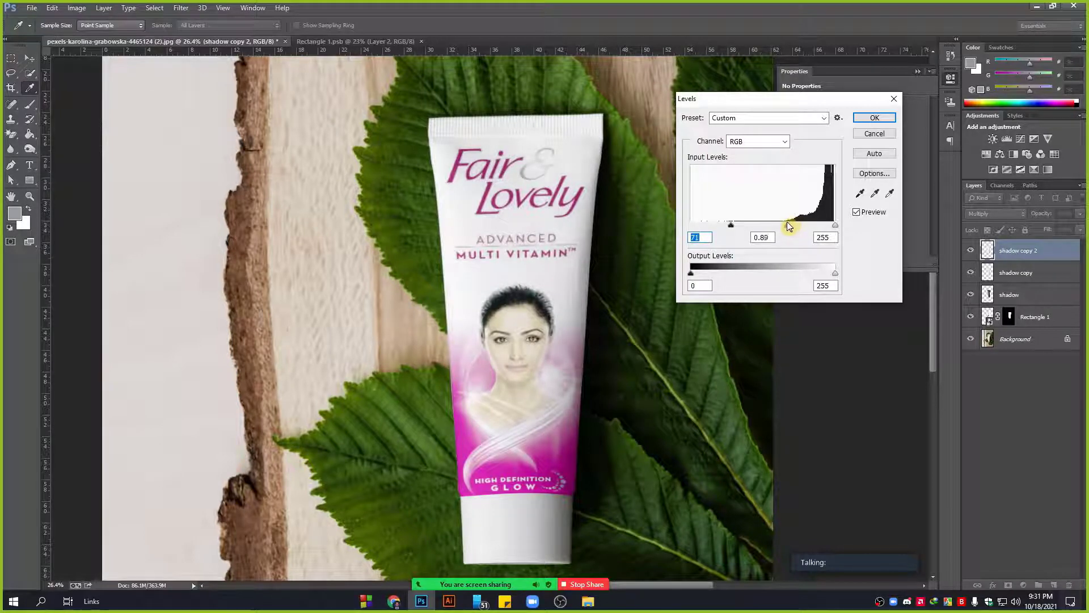
pyautogui.click(874, 118)
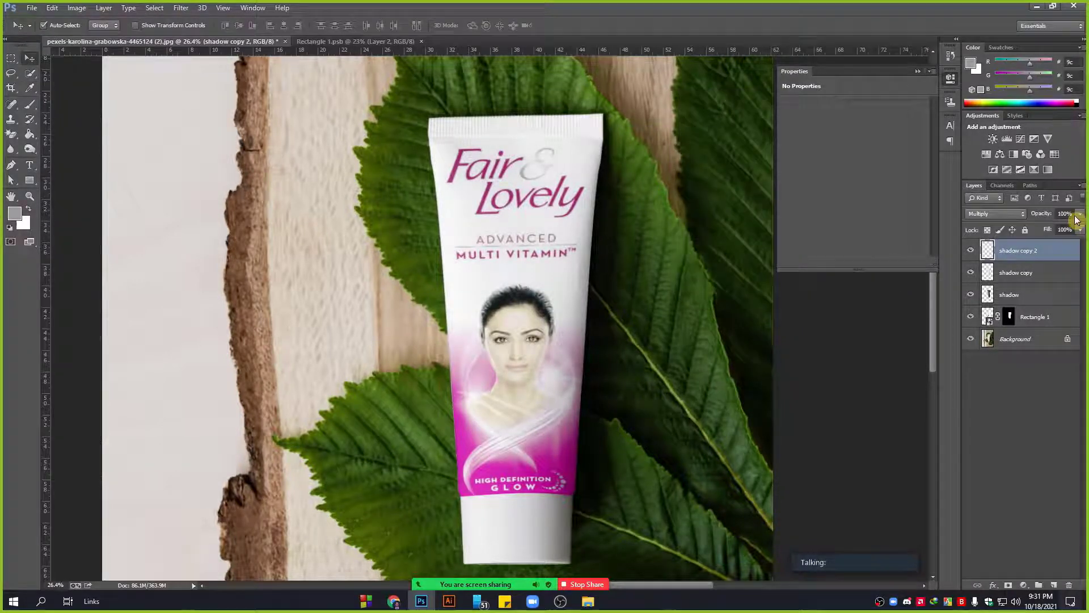
pyautogui.moveTo(1076, 225); pyautogui.dragTo(1066, 229)
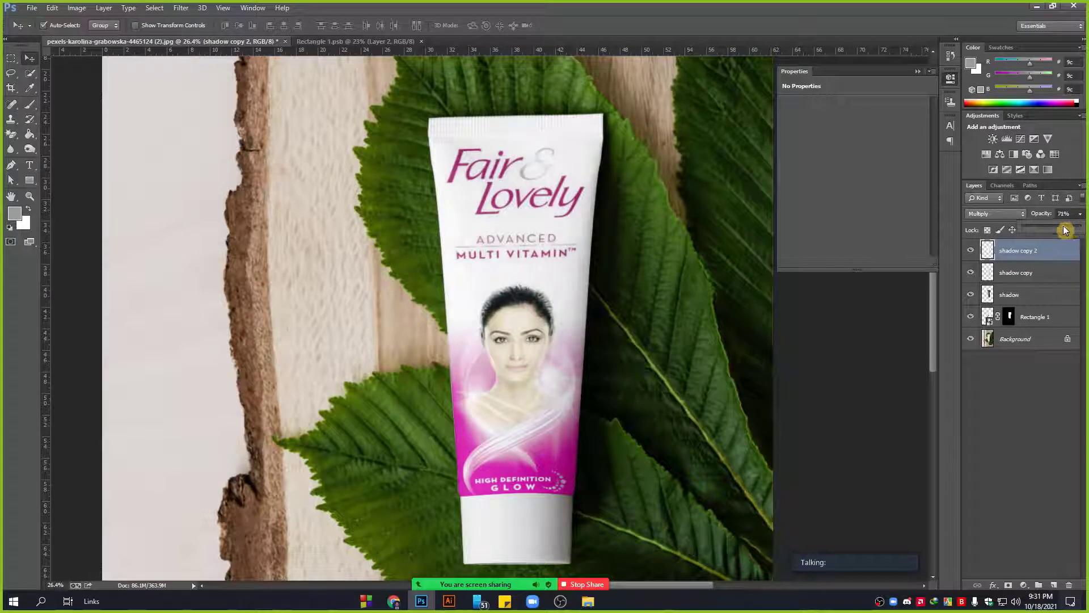
# Compare the tube with and without shadow copy, then keep it visible at about 25% opacity.
pyautogui.click(1028, 278)
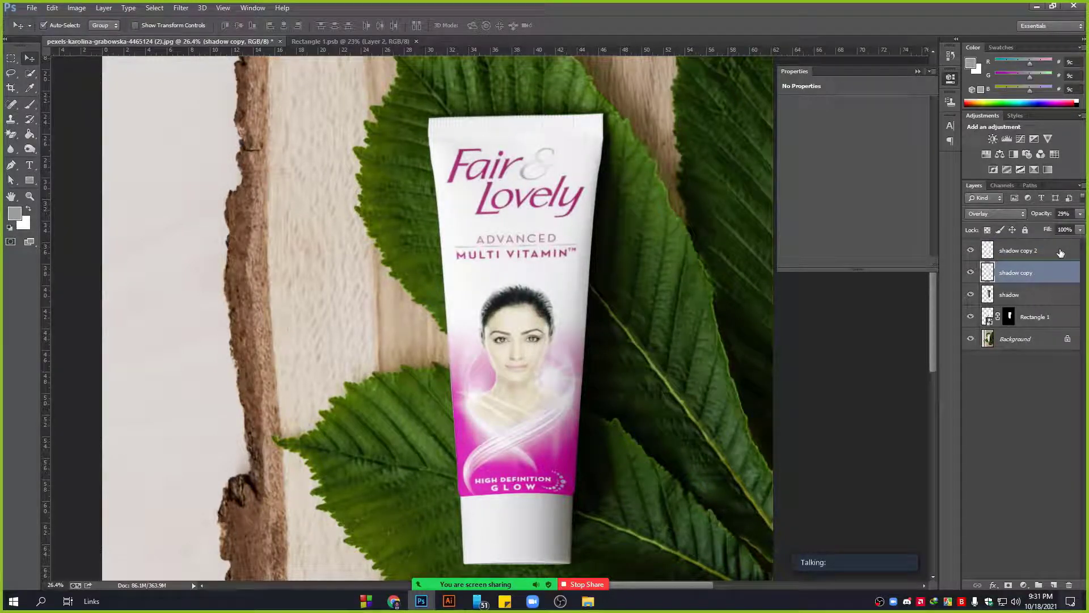
pyautogui.click(970, 273)
pyautogui.click(970, 273)
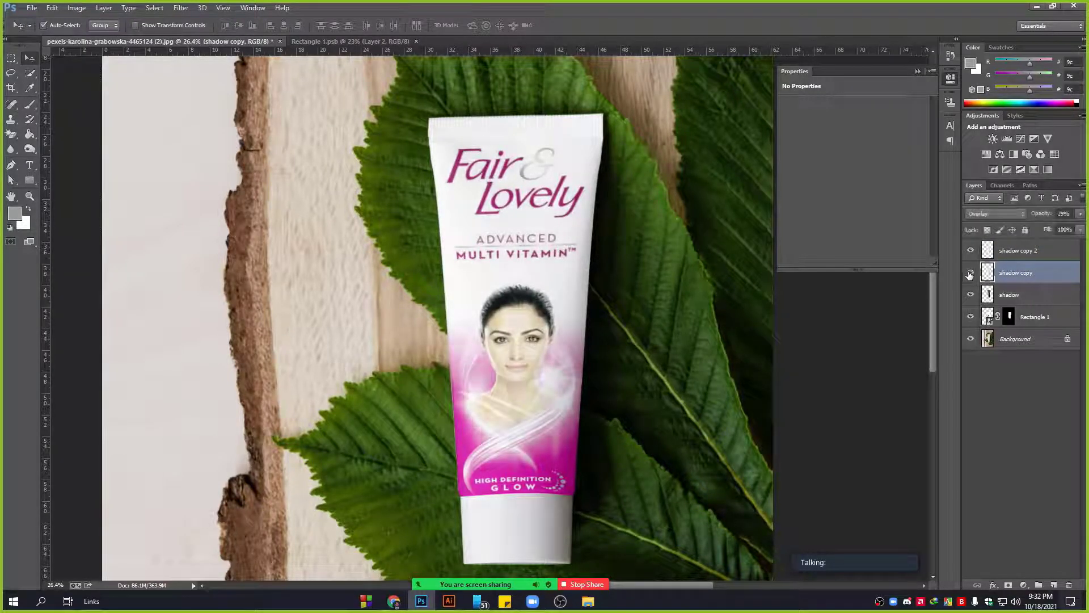
pyautogui.click(970, 273)
pyautogui.click(970, 273)
pyautogui.click(970, 273)
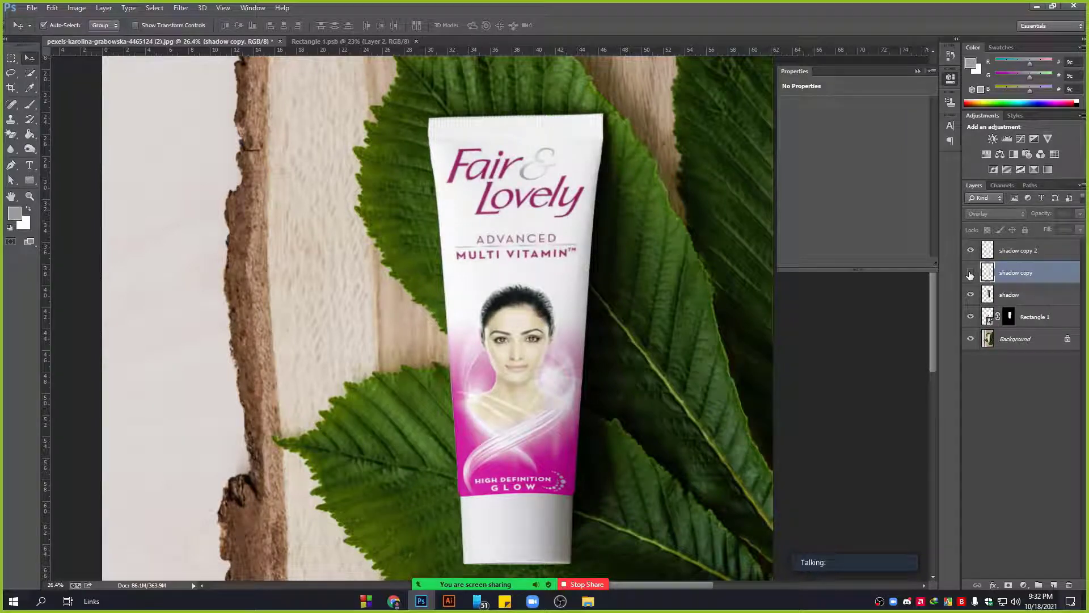
pyautogui.click(970, 273)
pyautogui.click(969, 273)
pyautogui.click(970, 273)
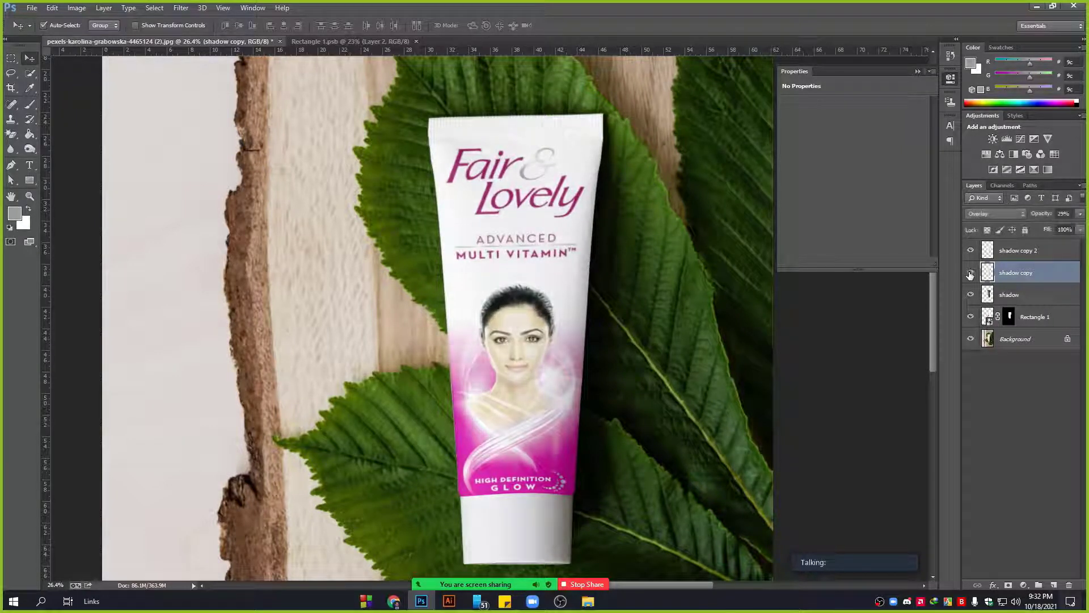
pyautogui.click(970, 272)
pyautogui.click(970, 273)
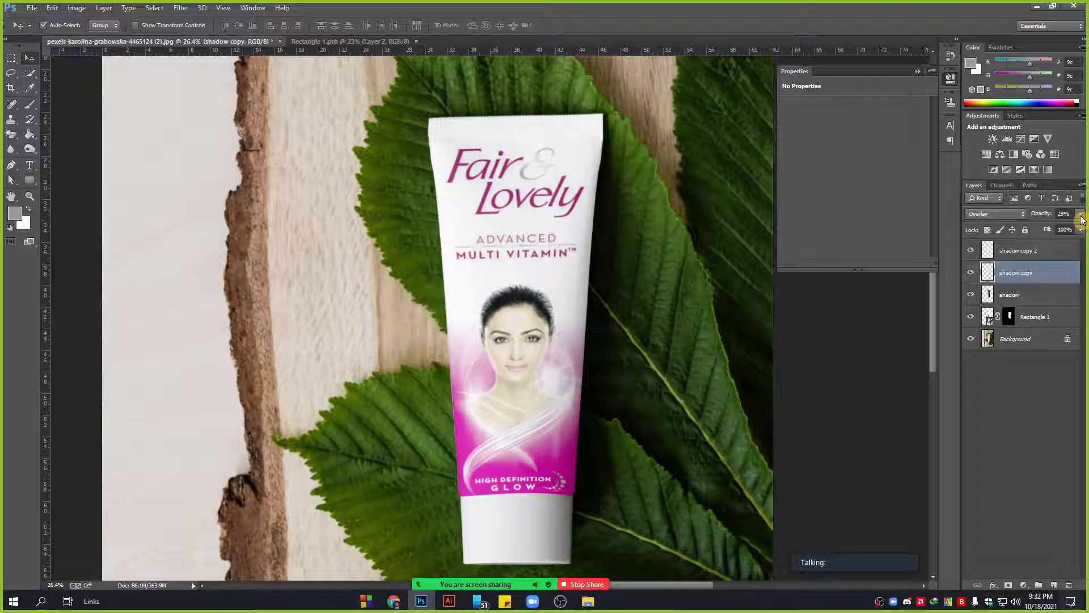
pyautogui.moveTo(1050, 230); pyautogui.dragTo(1044, 230)
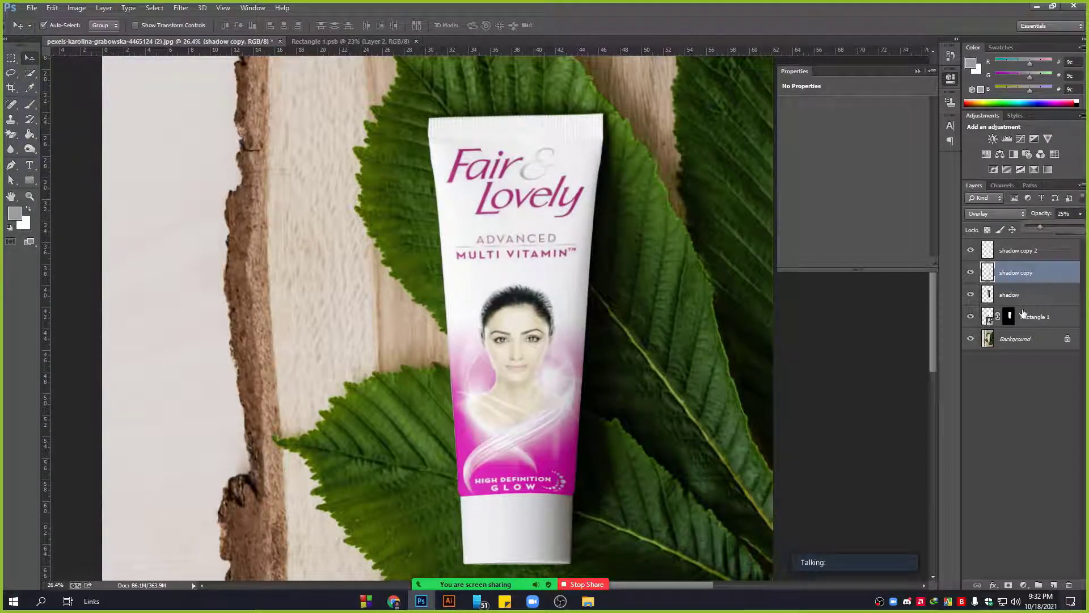
pyautogui.click(1015, 392)
pyautogui.scroll(-5, 559, 372)
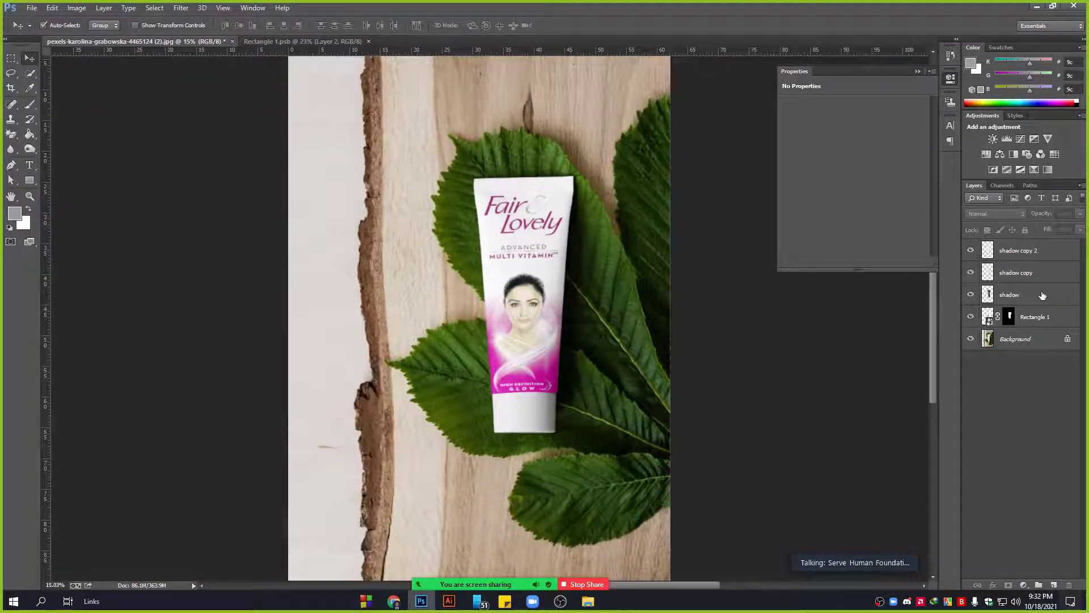
# Group the shadow, shadow copy and shadow copy 2 layers into Group 1.
pyautogui.click(1041, 294)
pyautogui.keyDown('shift'); pyautogui.click(1043, 250); pyautogui.keyUp('shift')
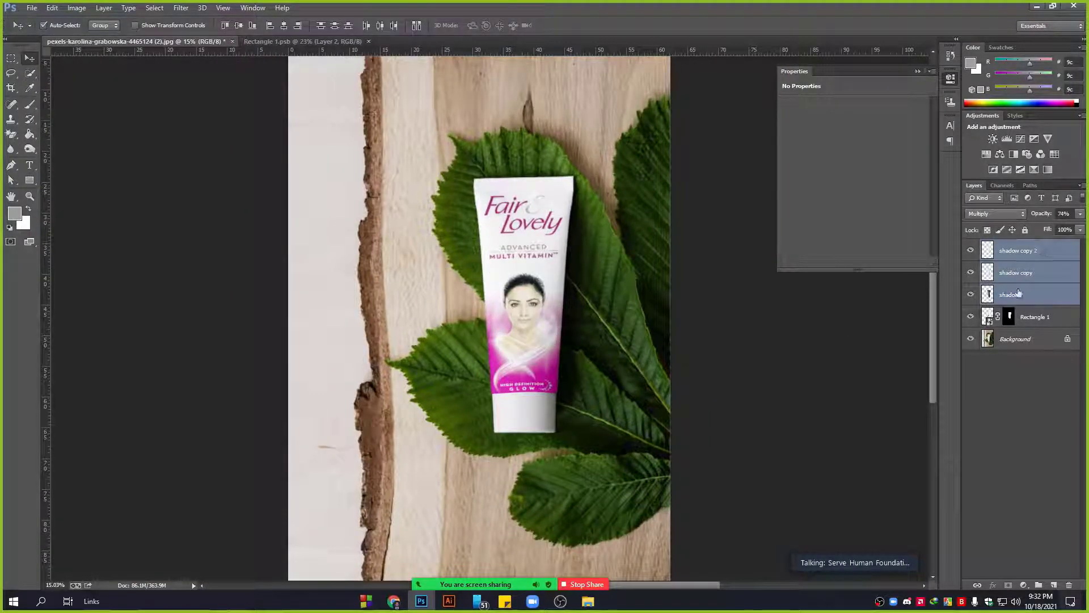
pyautogui.hotkey('ctrl', 'g')
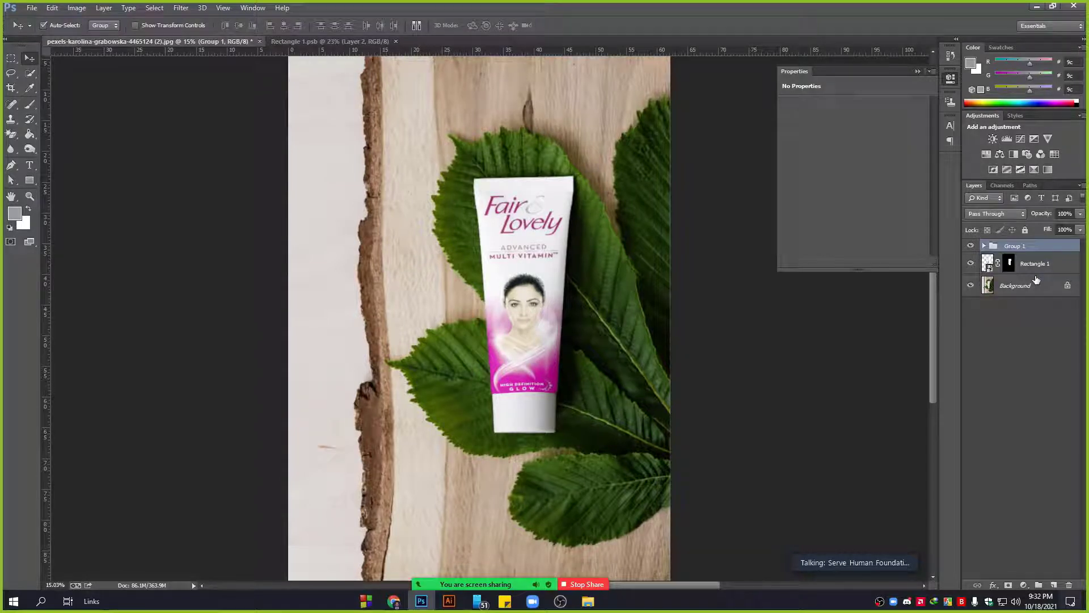
# Hide and reshow Group 1 to compare the tube with and without its shading.
pyautogui.click(970, 246)
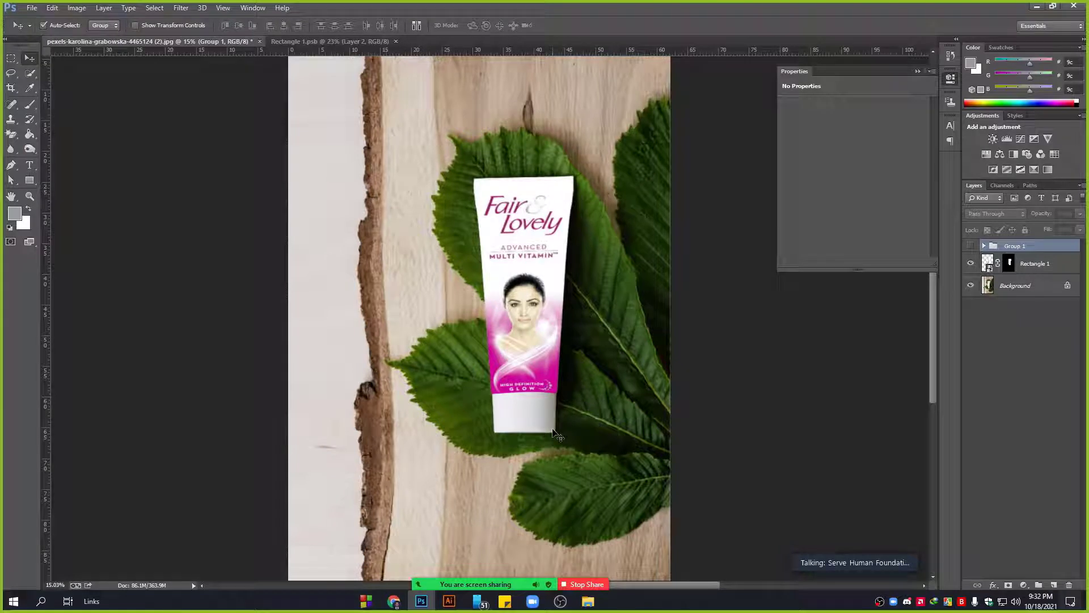
pyautogui.keyDown('alt'); pyautogui.scroll(2, 558, 429); pyautogui.keyUp('alt')
pyautogui.scroll(3, 561, 309)
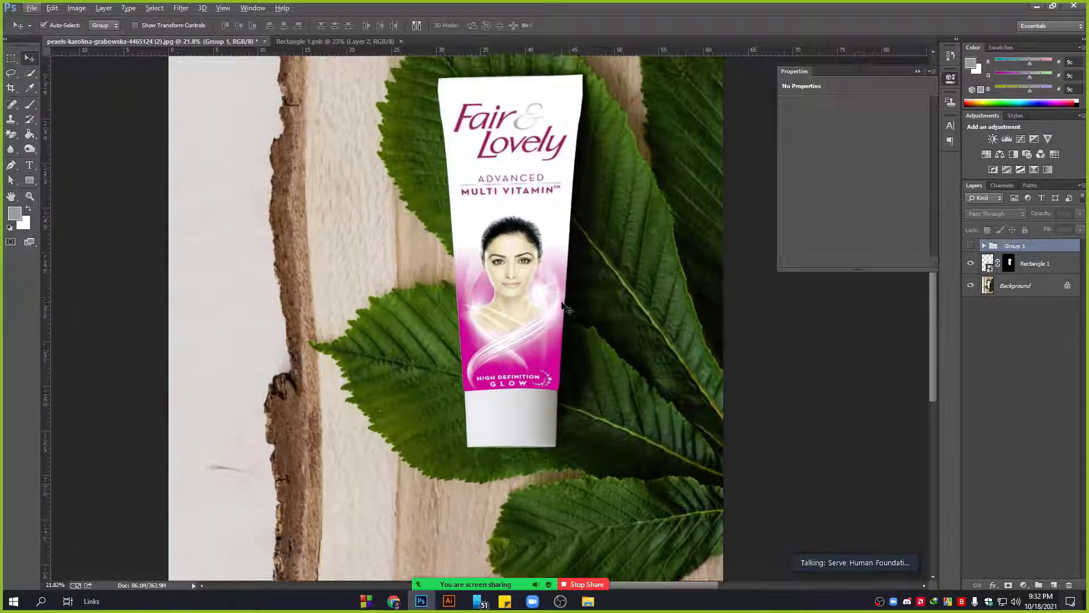
pyautogui.click(972, 246)
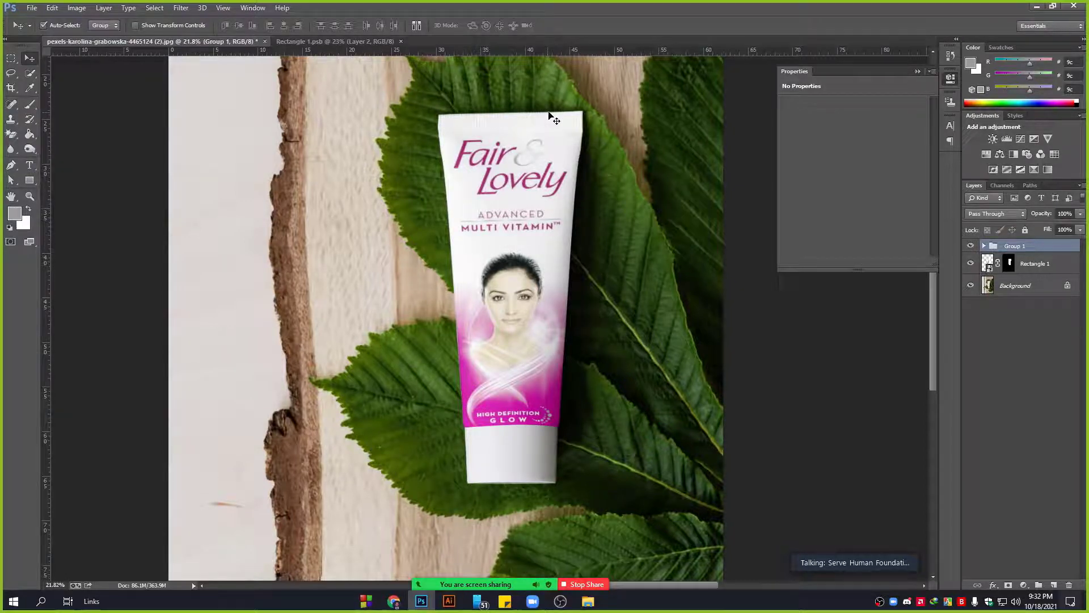
pyautogui.scroll(6, 556, 122)
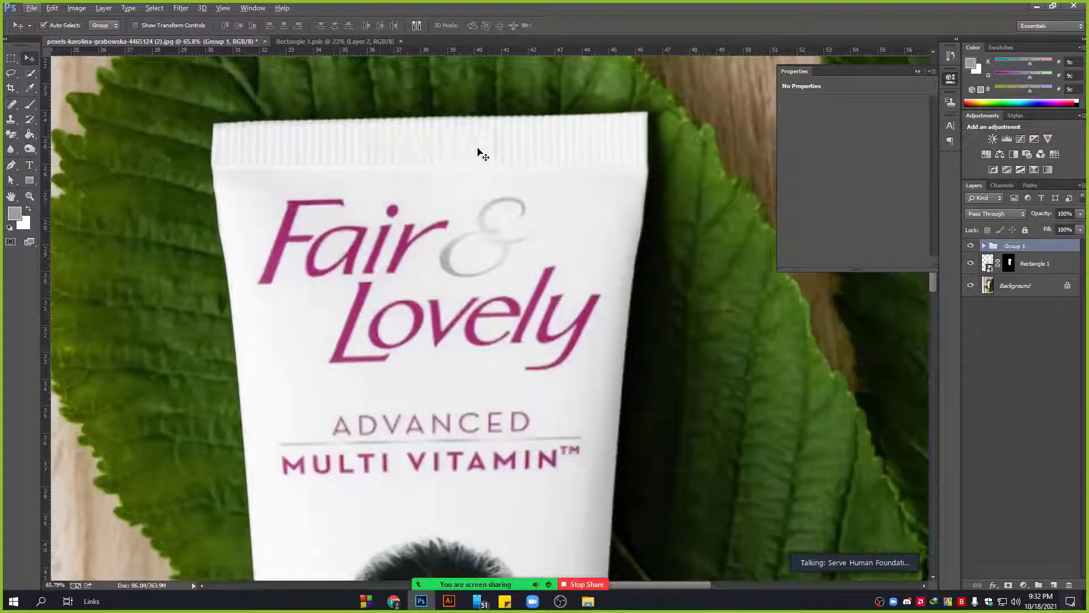
pyautogui.scroll(-6, 479, 153)
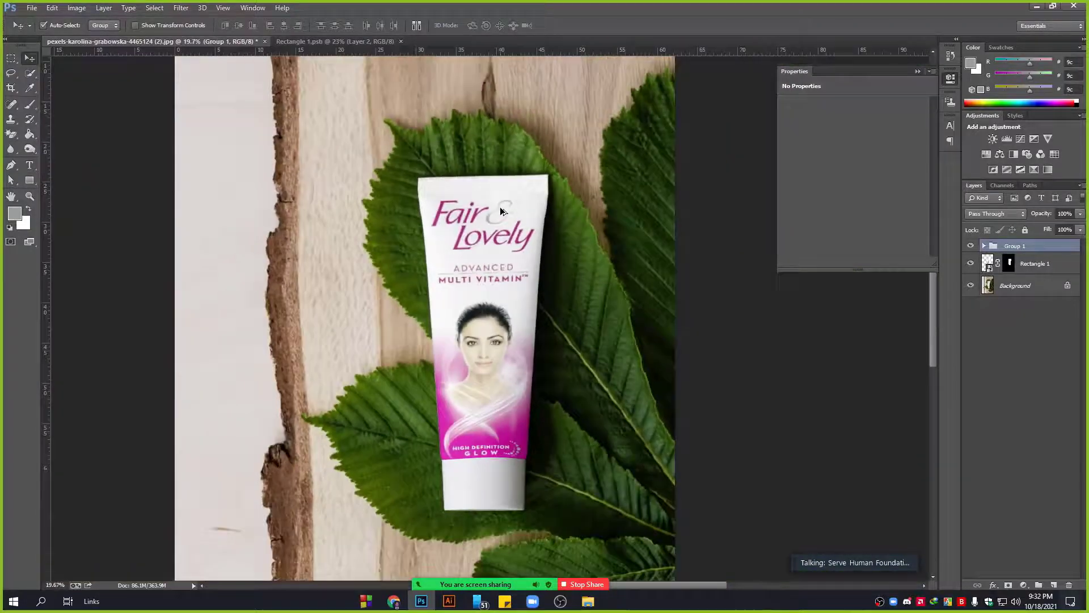
pyautogui.scroll(-1, 617, 313)
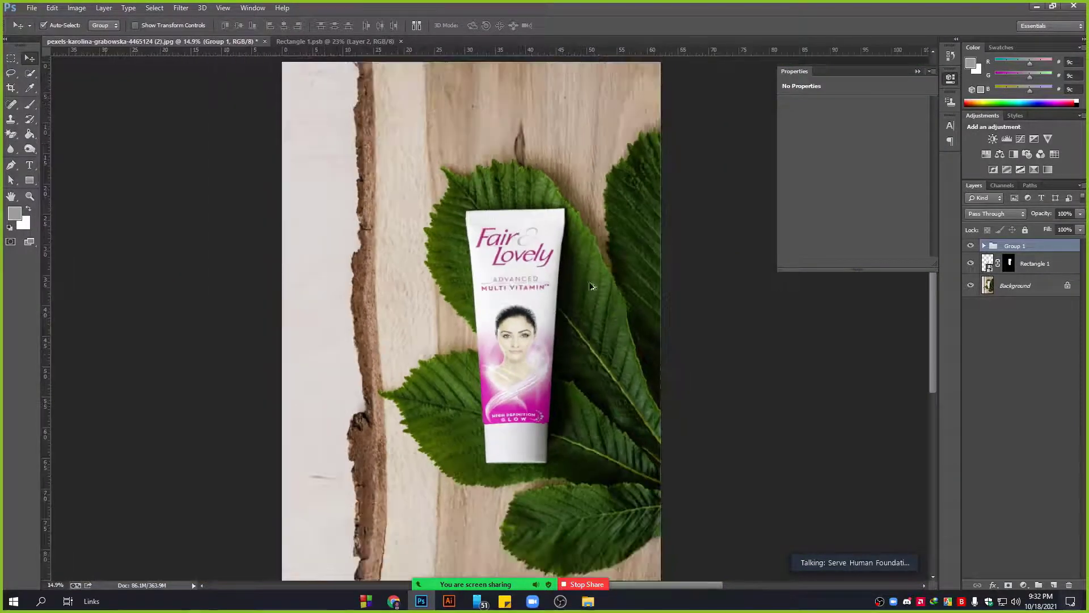
pyautogui.click(1024, 585)
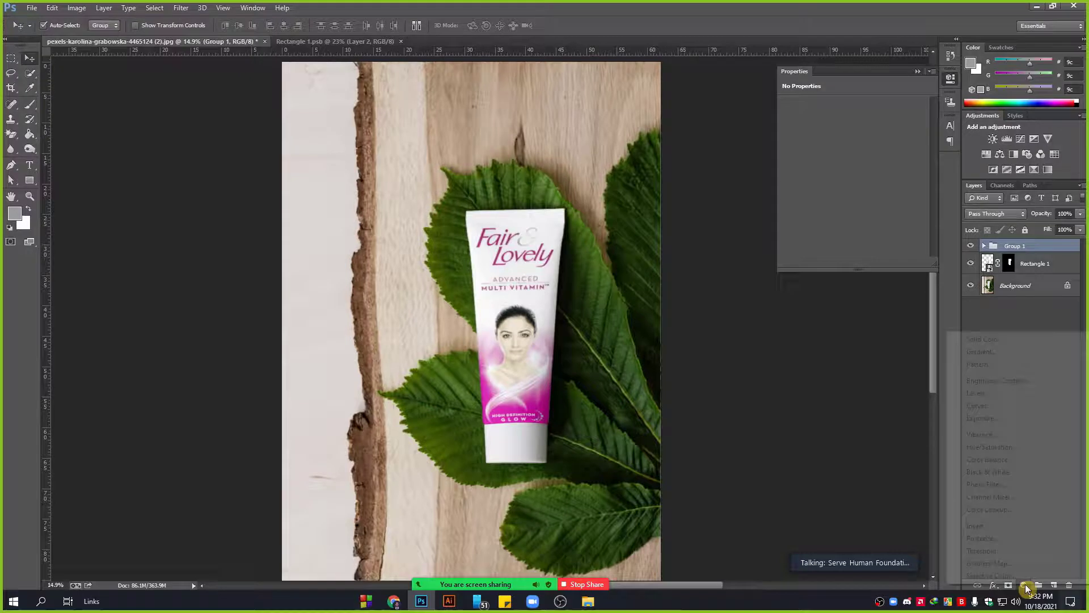
# Add a Brightness/Contrast adjustment clipped to Group 1 with brightness -9 and contrast 47.
pyautogui.click(1010, 382)
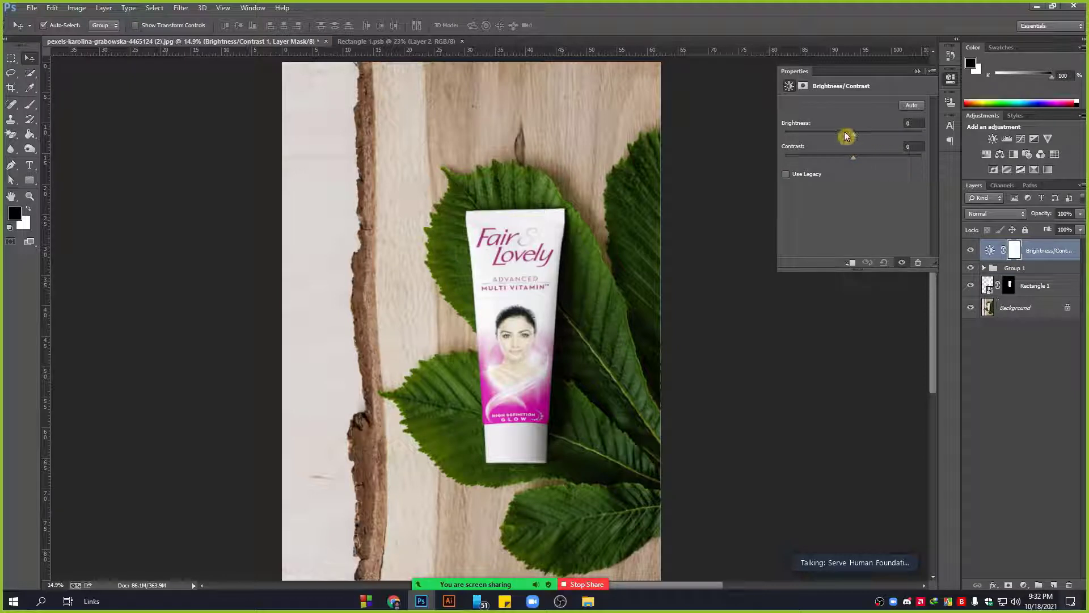
pyautogui.moveTo(845, 136)
pyautogui.mouseDown()
pyautogui.moveTo(863, 134)
pyautogui.moveTo(852, 140)
pyautogui.moveTo(891, 161)
pyautogui.moveTo(856, 134)
pyautogui.mouseUp()
pyautogui.click(851, 262)
pyautogui.click(917, 72)
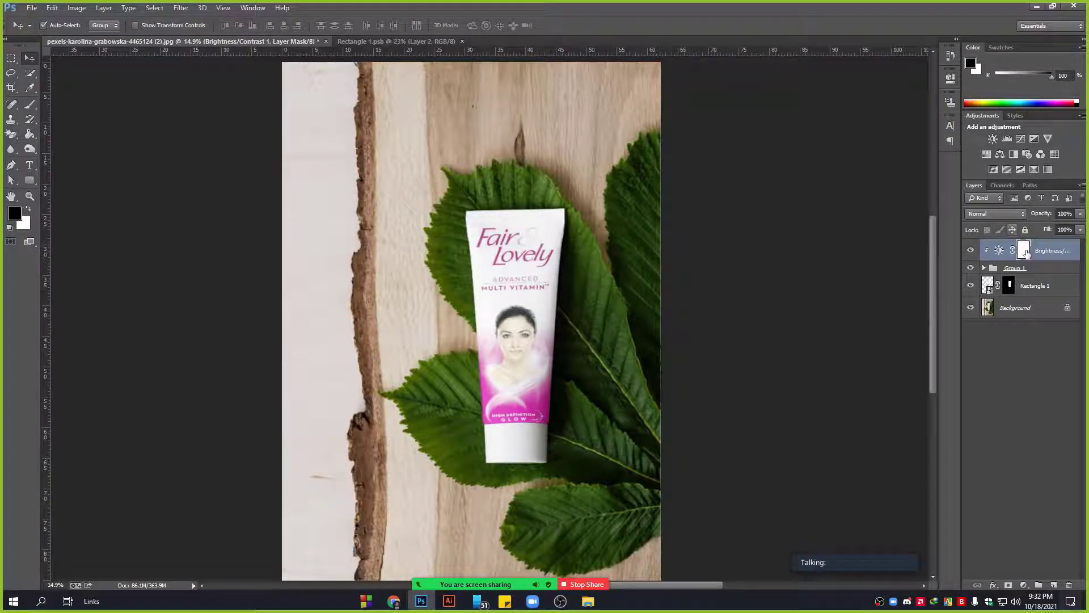
pyautogui.click(1015, 268)
pyautogui.click(1024, 585)
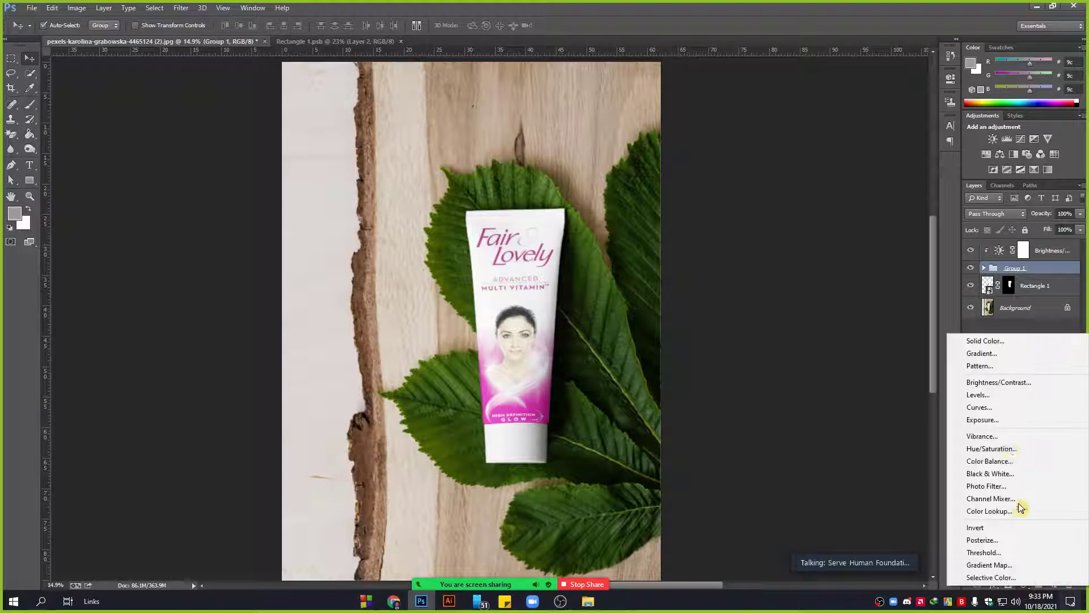
# Add a Hue/Saturation adjustment at saturation +30, hue 0, then switch to the 'fair and lovely' Google Images results.
pyautogui.click(1005, 451)
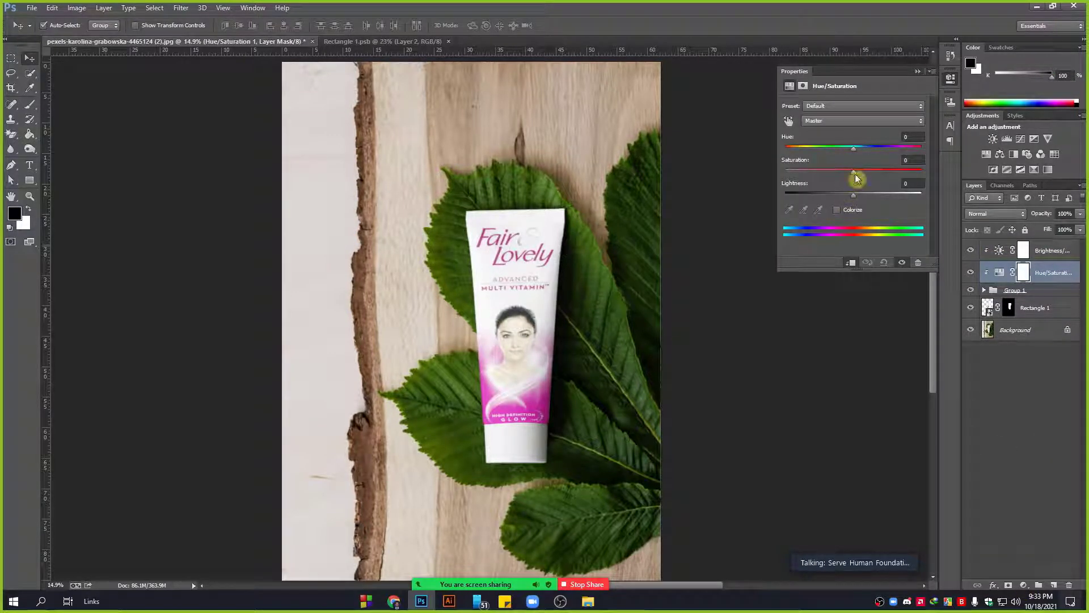
pyautogui.moveTo(855, 174); pyautogui.dragTo(874, 172)
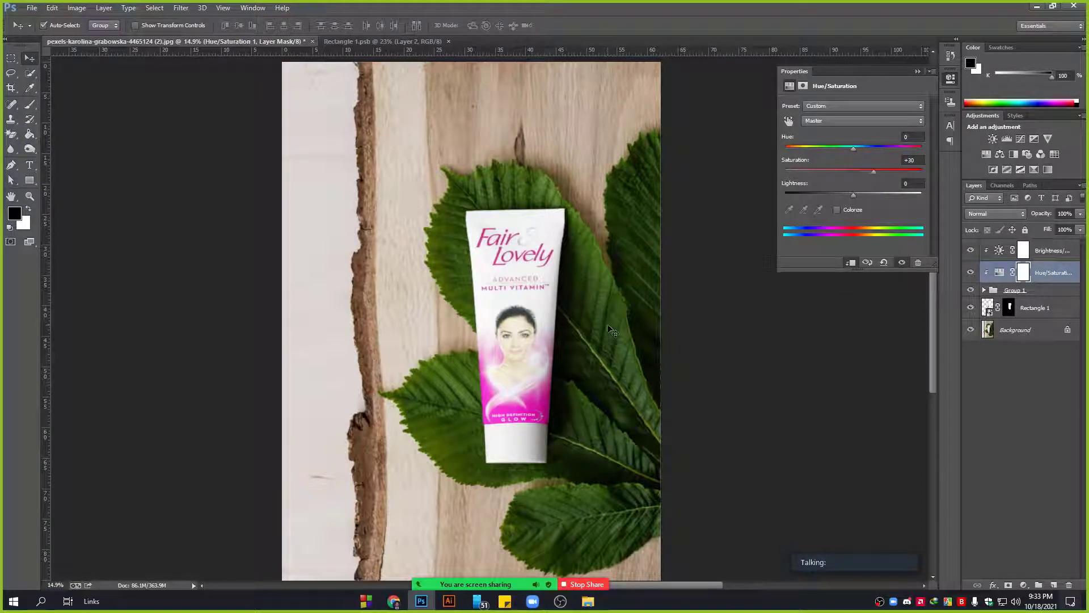
pyautogui.moveTo(856, 148); pyautogui.dragTo(844, 151)
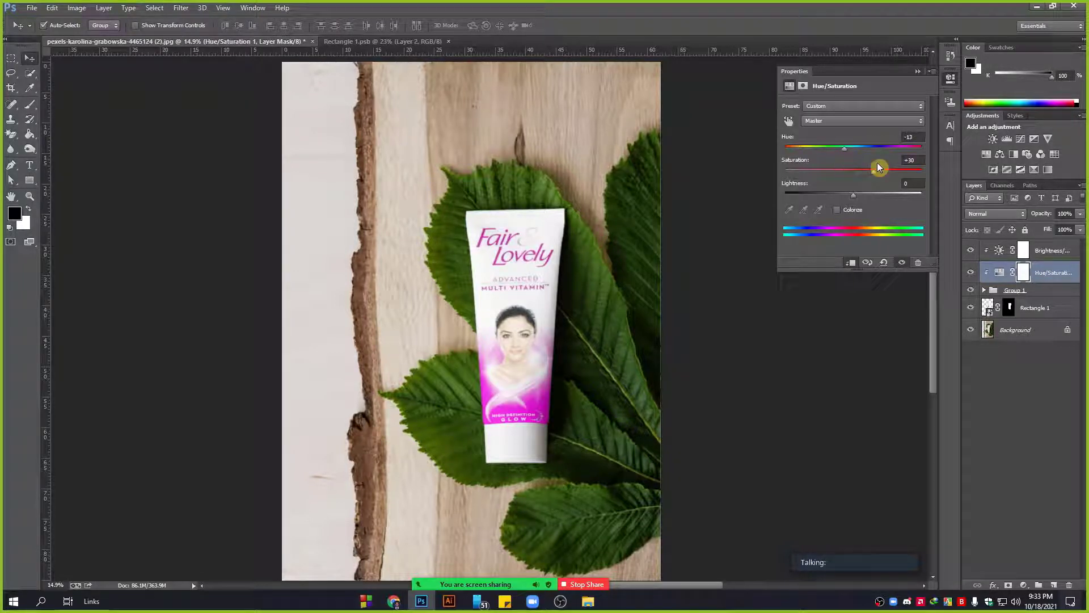
pyautogui.write('0')
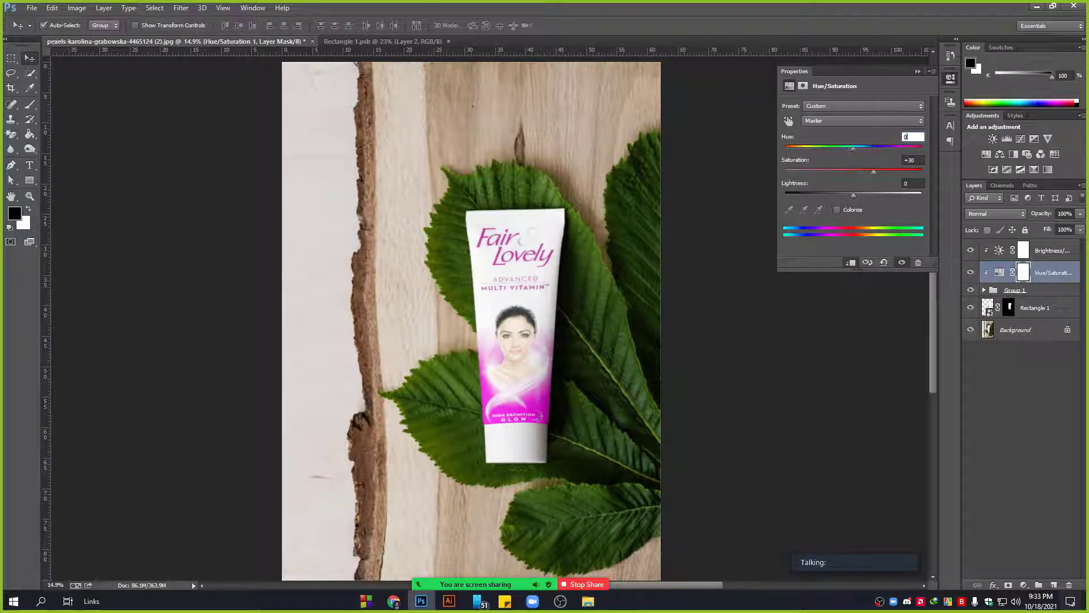
pyautogui.click(918, 72)
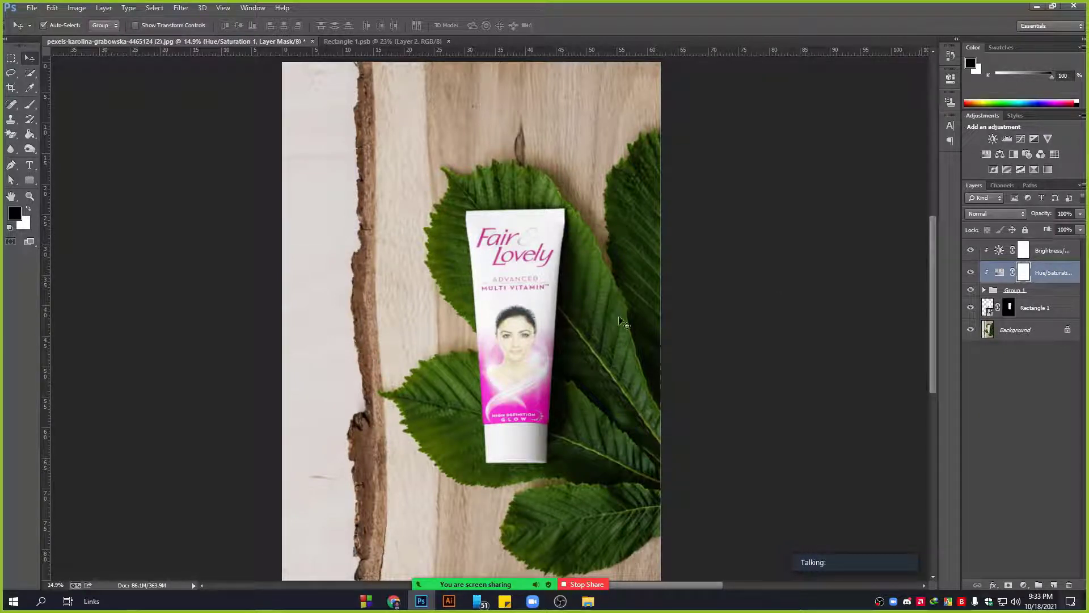
pyautogui.scroll(-4, 603, 265)
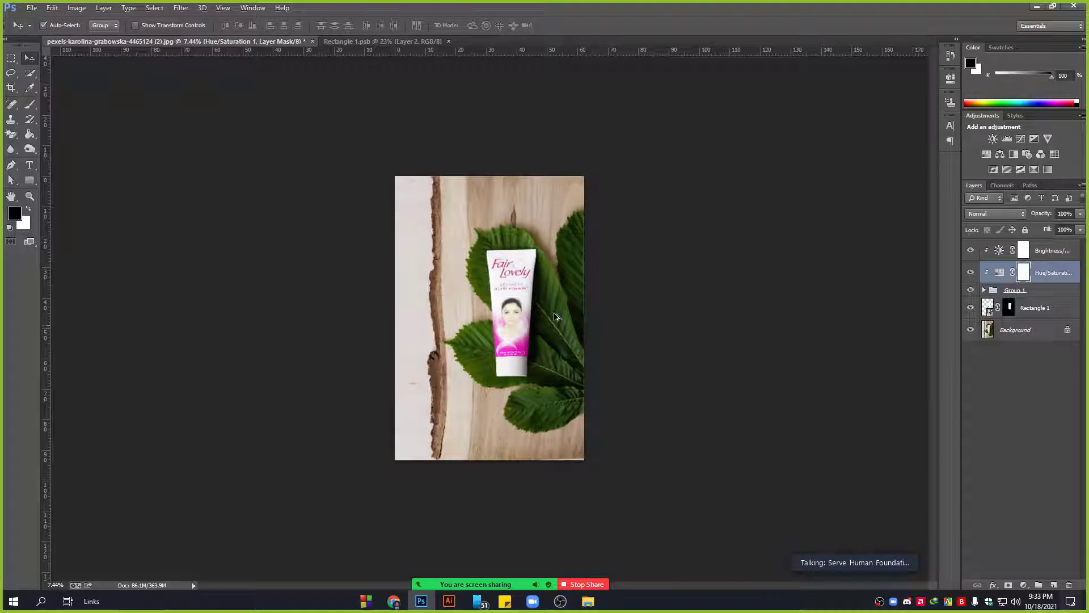
pyautogui.scroll(3, 555, 317)
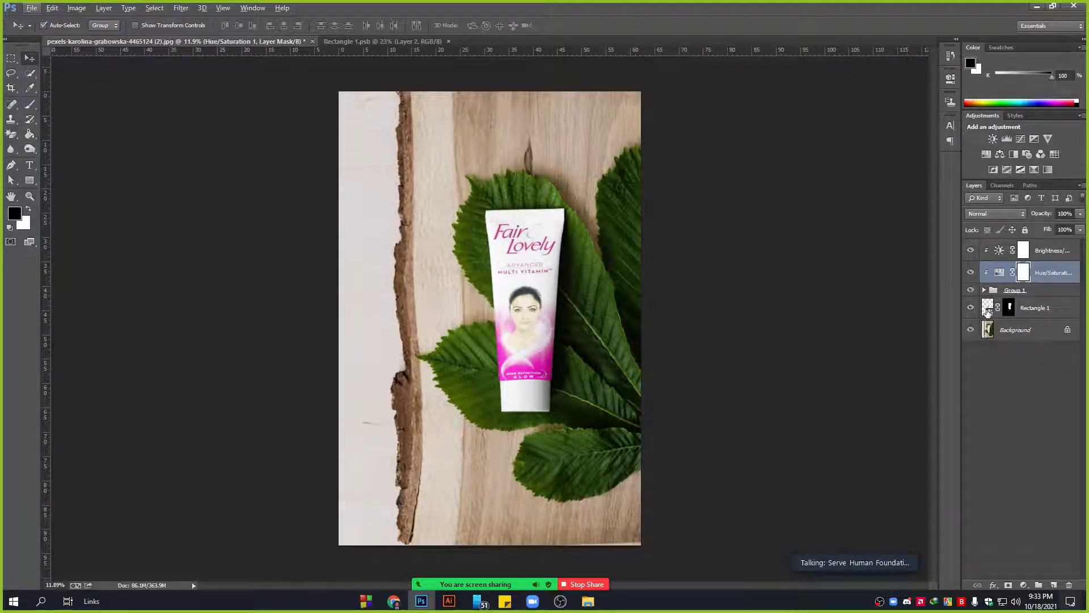
pyautogui.hotkey('alt', 'Tab')
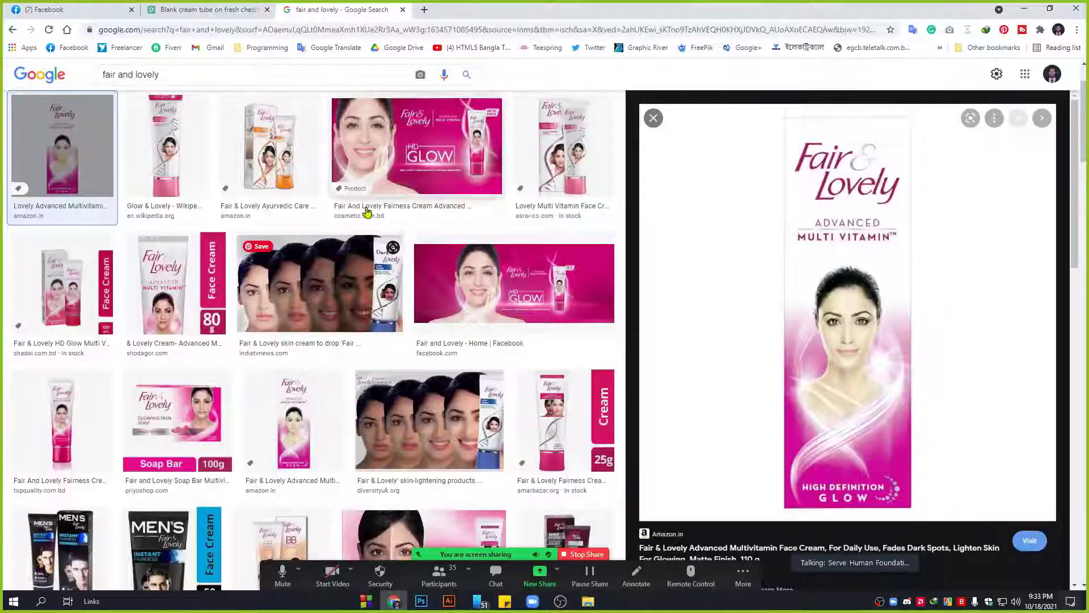
# Browse the men's fairness cream results, then change the image search to 'fair and handsome'.
pyautogui.tripleClick(126, 74)
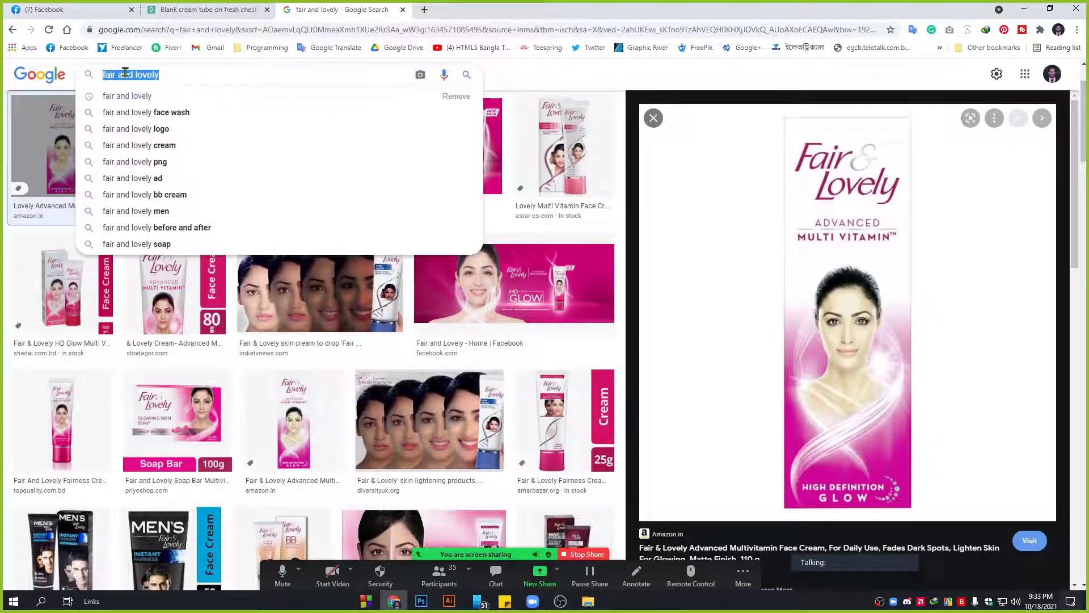
pyautogui.scroll(-3, 84, 396)
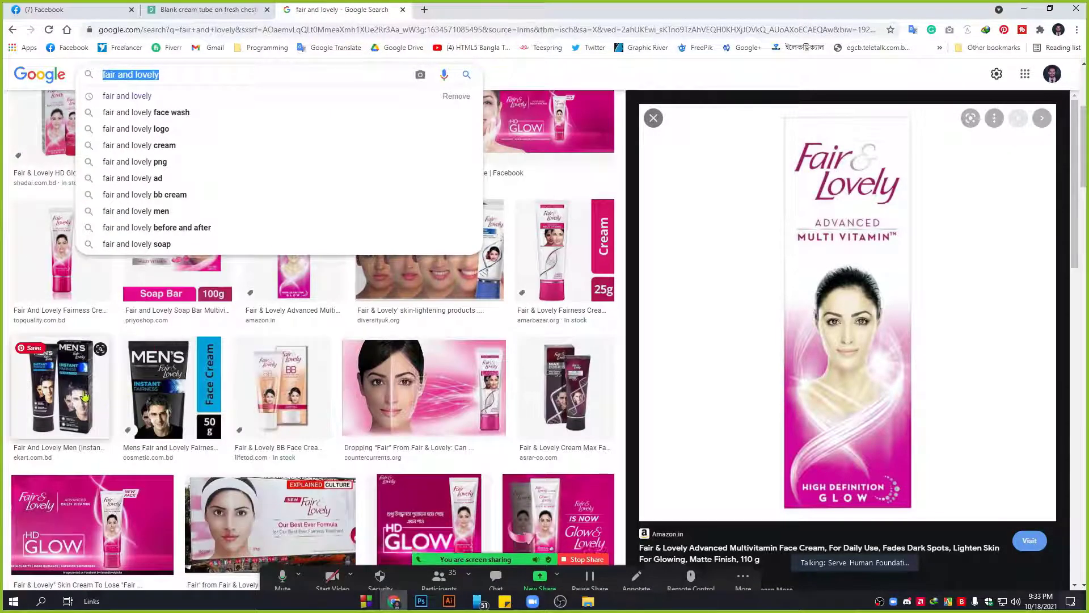
pyautogui.click(84, 395)
pyautogui.scroll(-5, 904, 442)
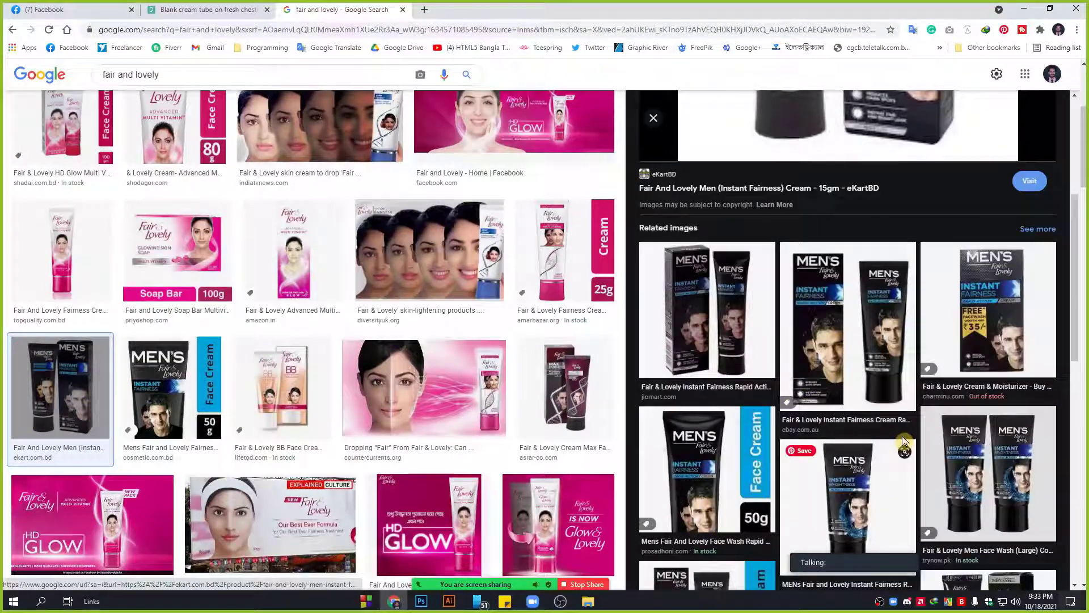
pyautogui.click(849, 322)
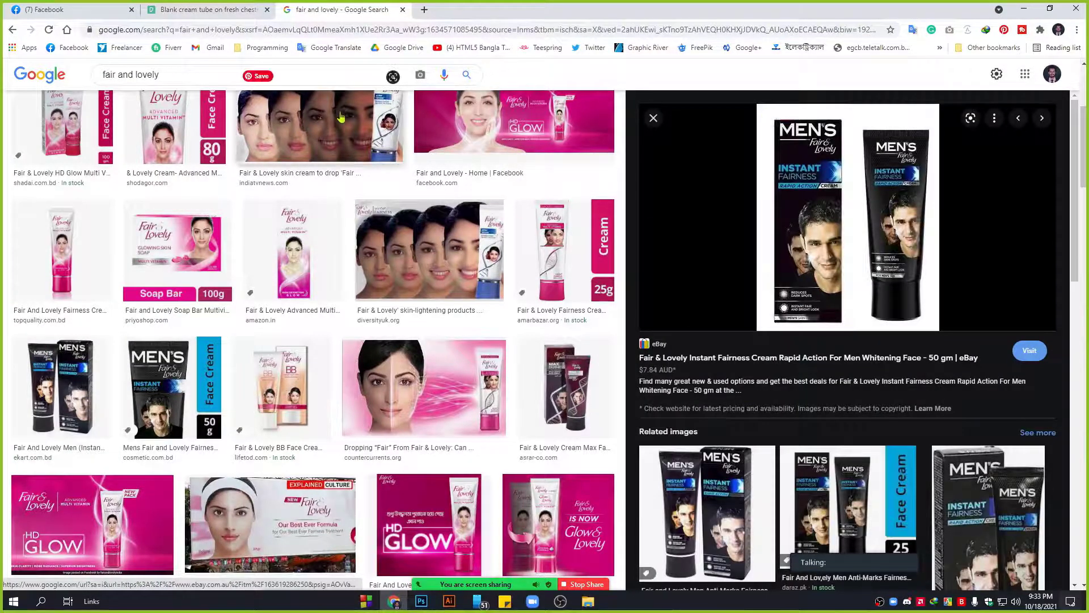
pyautogui.scroll(3, 316, 112)
pyautogui.moveTo(194, 77); pyautogui.dragTo(136, 75)
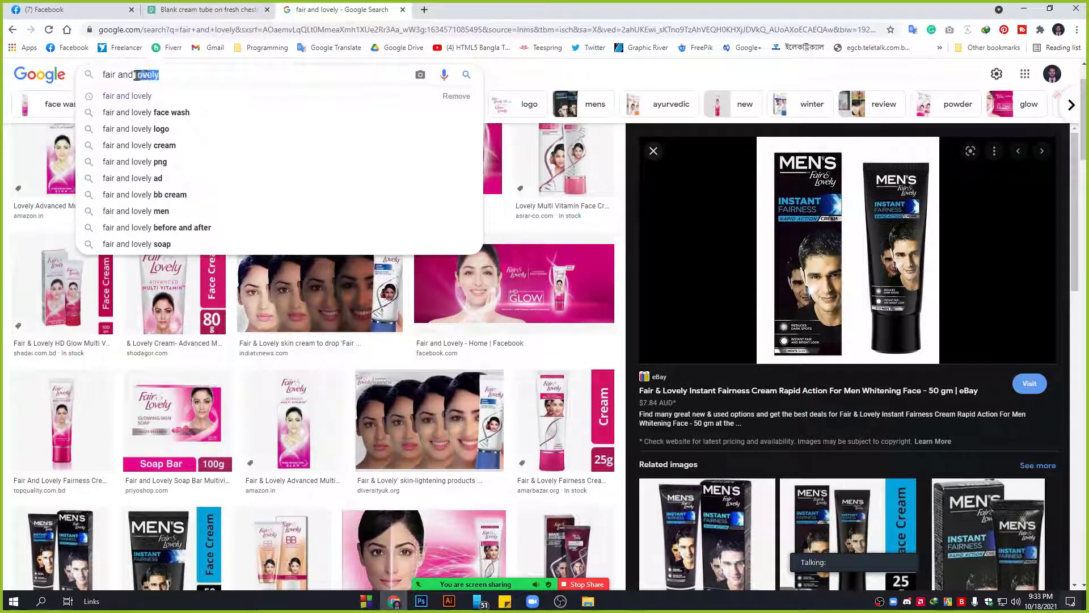
pyautogui.write('hands')
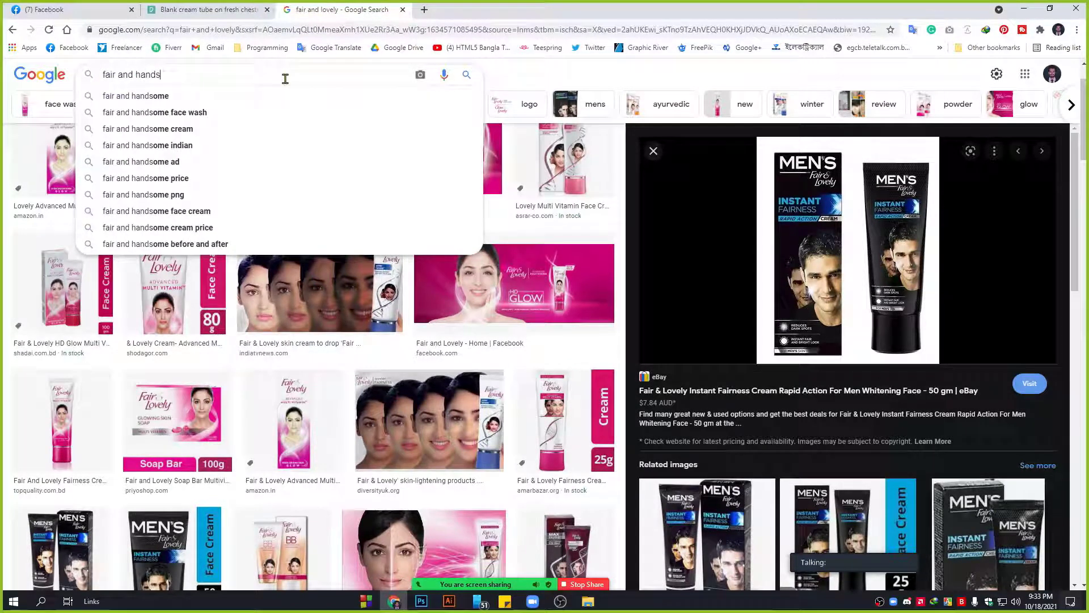
pyautogui.click(152, 100)
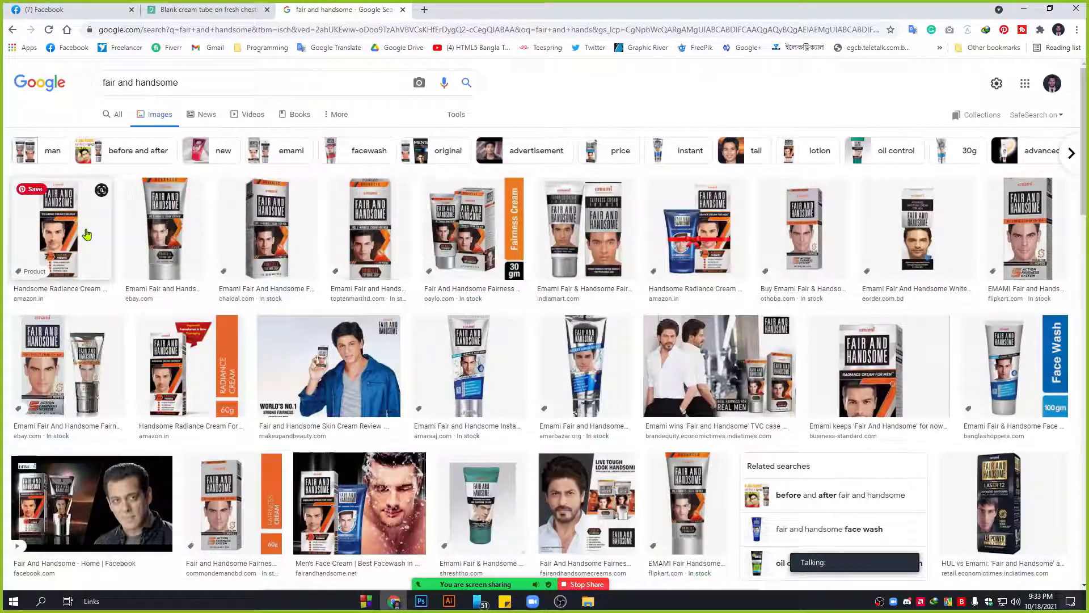
# Capture a screen snip of the Radiance Cream pack preview and return to Photoshop.
pyautogui.click(85, 234)
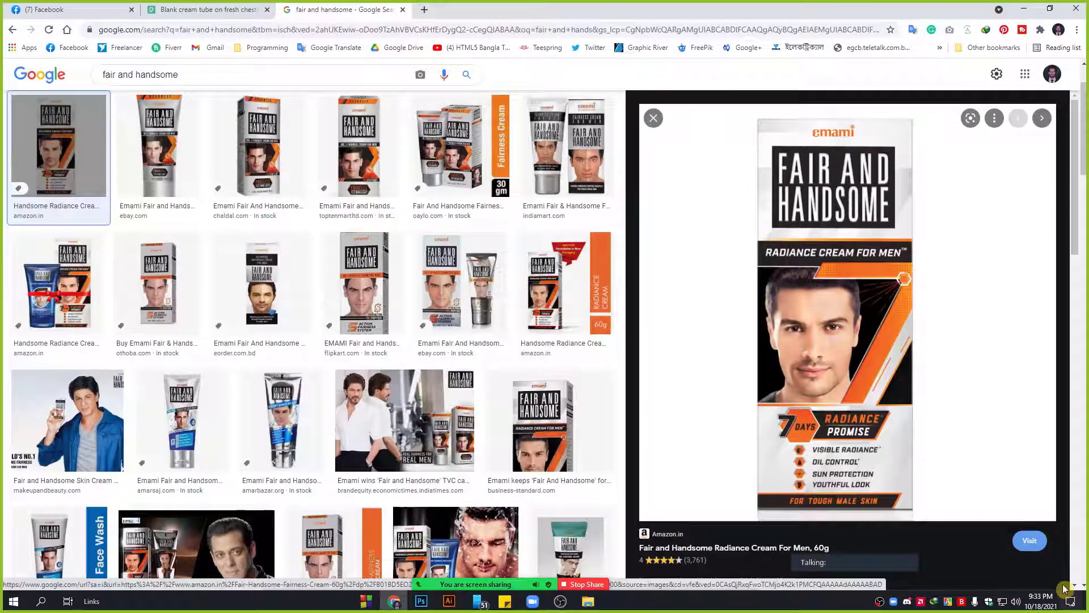
pyautogui.click(1071, 601)
pyautogui.click(899, 564)
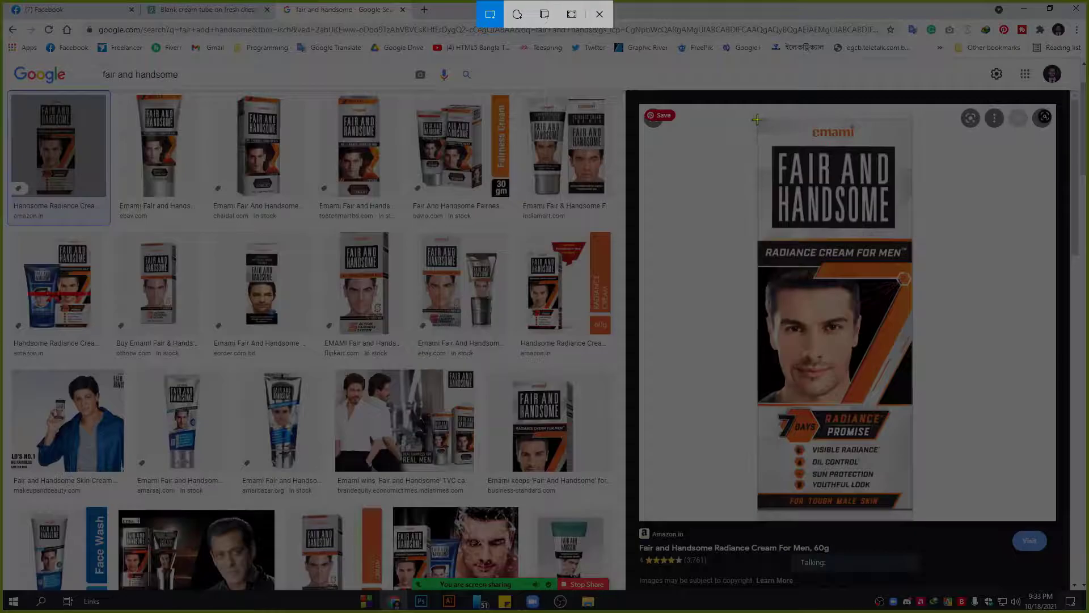
pyautogui.moveTo(756, 120); pyautogui.dragTo(912, 508)
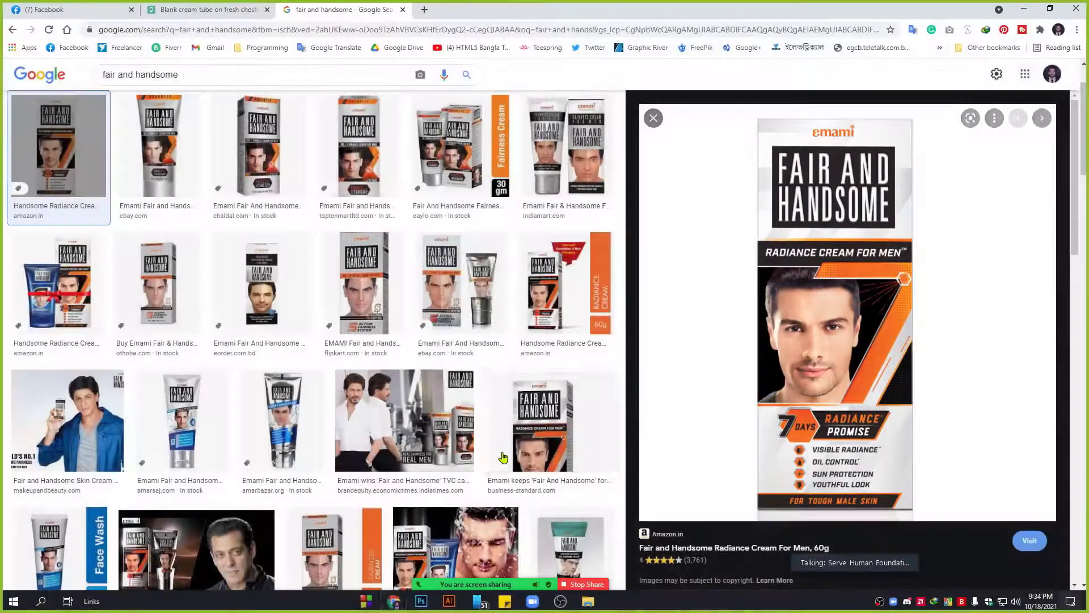
pyautogui.click(421, 601)
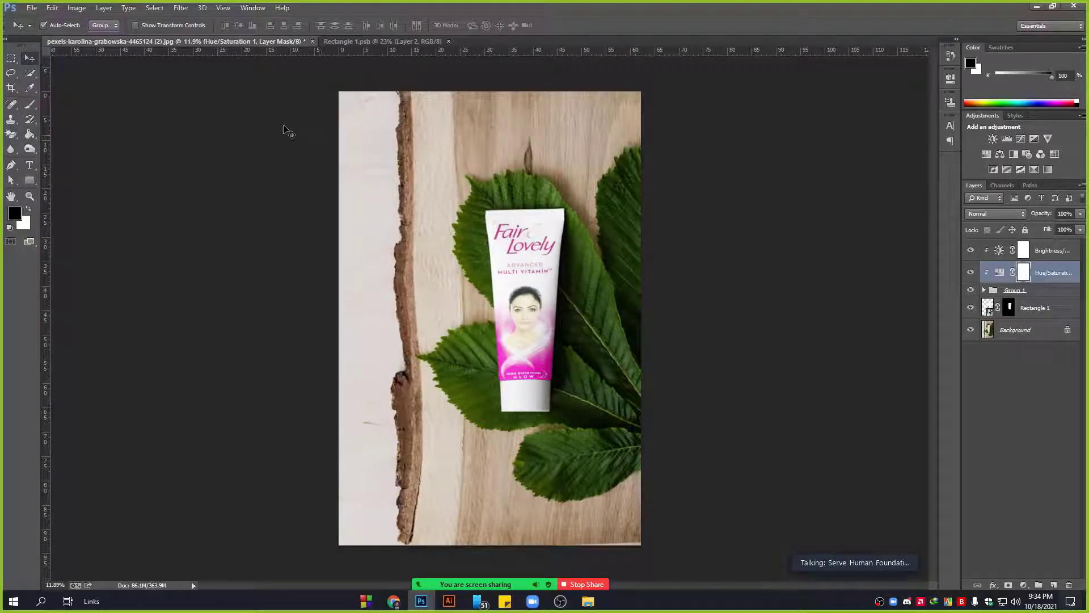
# Paste the Fair and Handsome snip into Rectangle 1.psb, scale it to fill the canvas, and save.
pyautogui.click(372, 41)
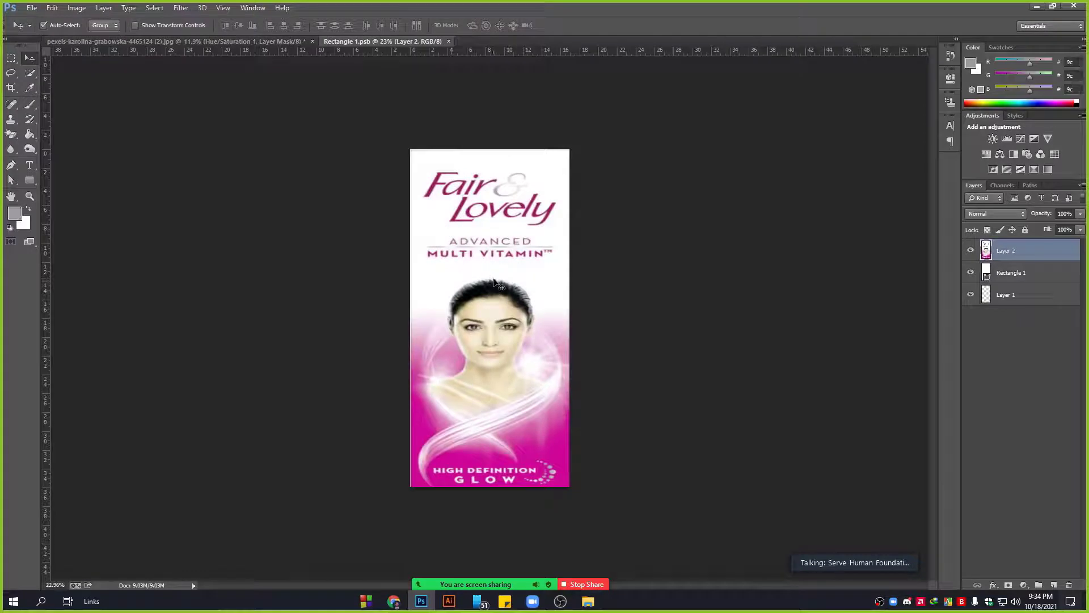
pyautogui.hotkey('ctrl', 'v')
pyautogui.hotkey('ctrl', 't')
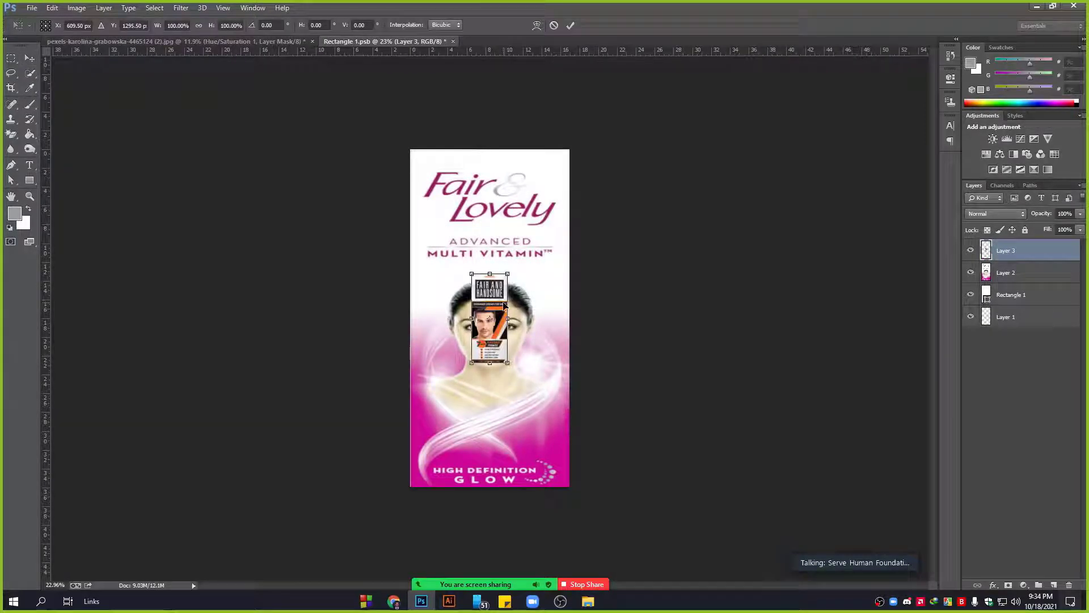
pyautogui.moveTo(504, 295); pyautogui.dragTo(439, 172)
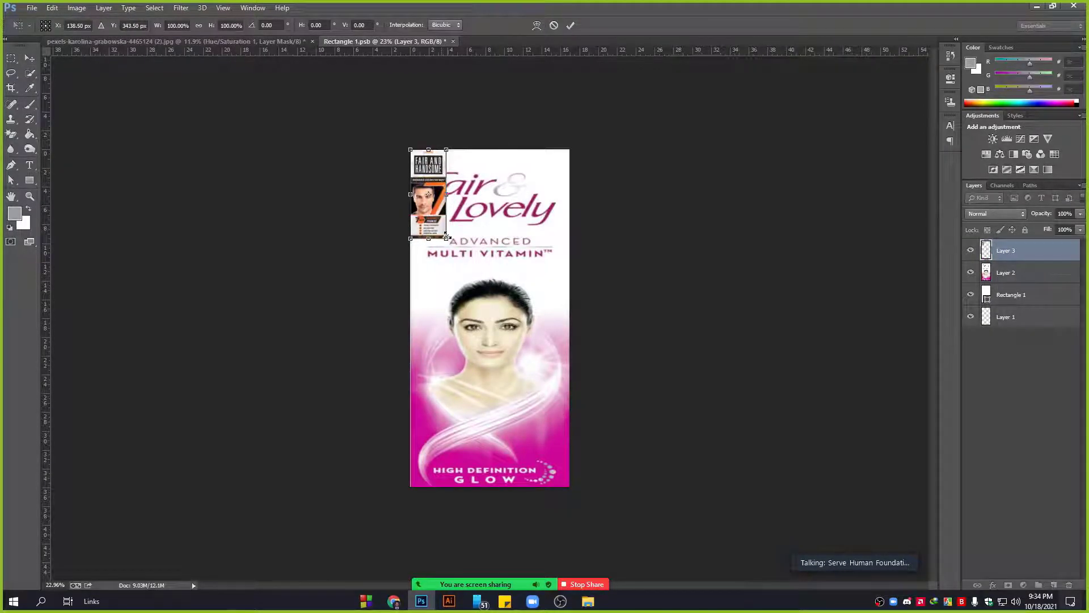
pyautogui.moveTo(446, 241); pyautogui.dragTo(569, 486)
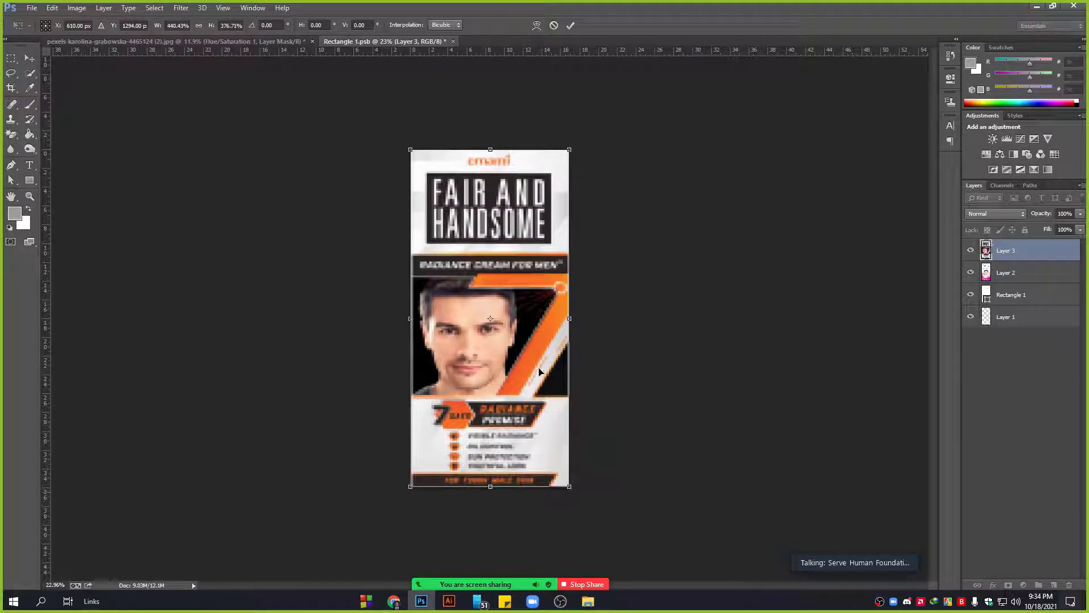
pyautogui.press('Return')
pyautogui.hotkey('ctrl', 's')
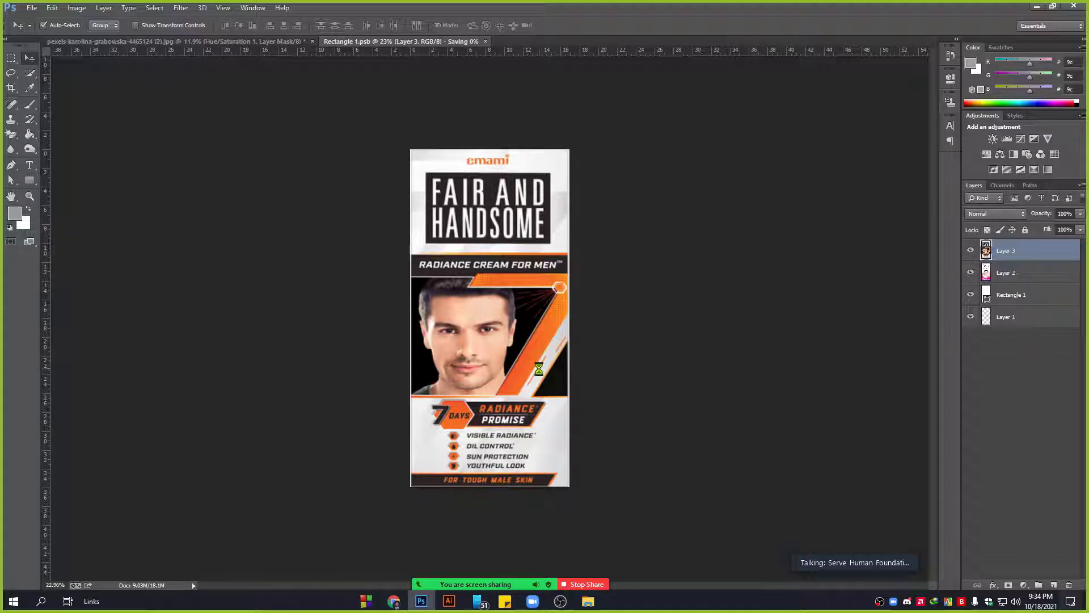
# Check the updated label on the tube mockup photo.
pyautogui.click(231, 45)
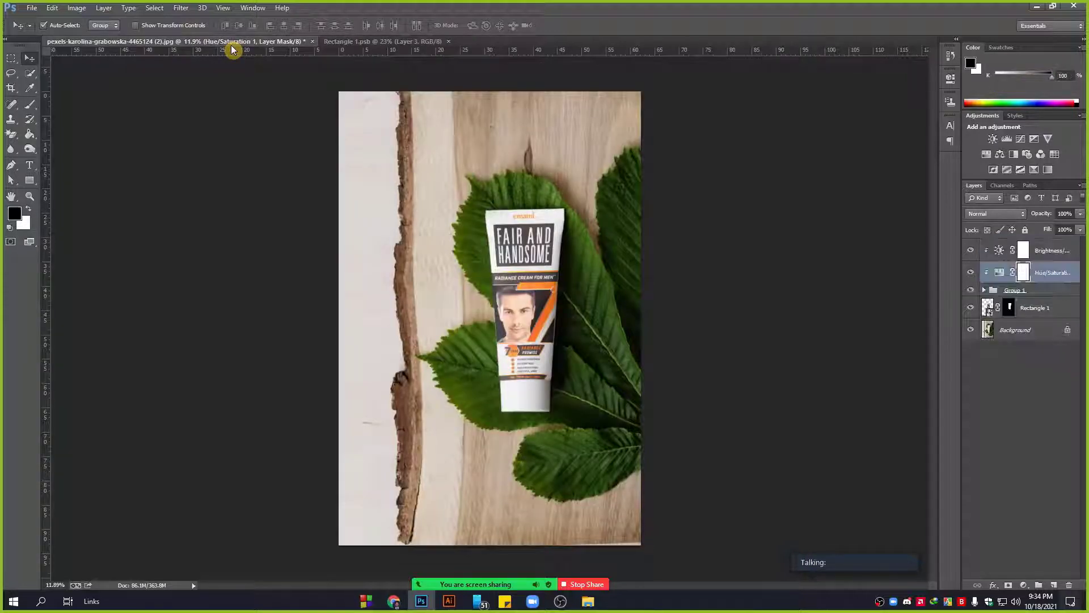
pyautogui.scroll(3, 535, 291)
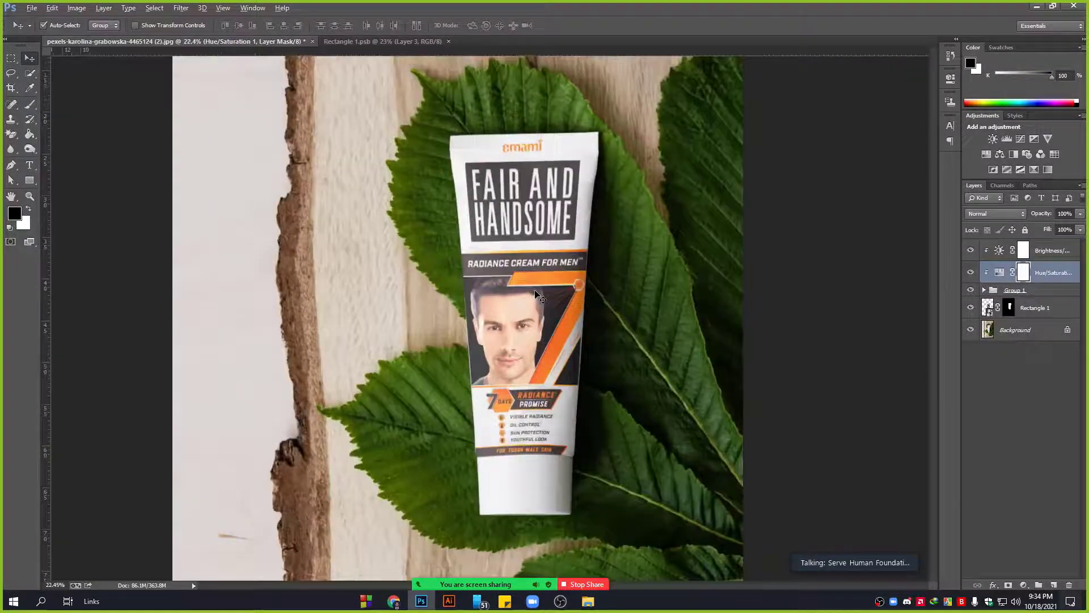
pyautogui.scroll(1, 536, 292)
pyautogui.scroll(5, 545, 432)
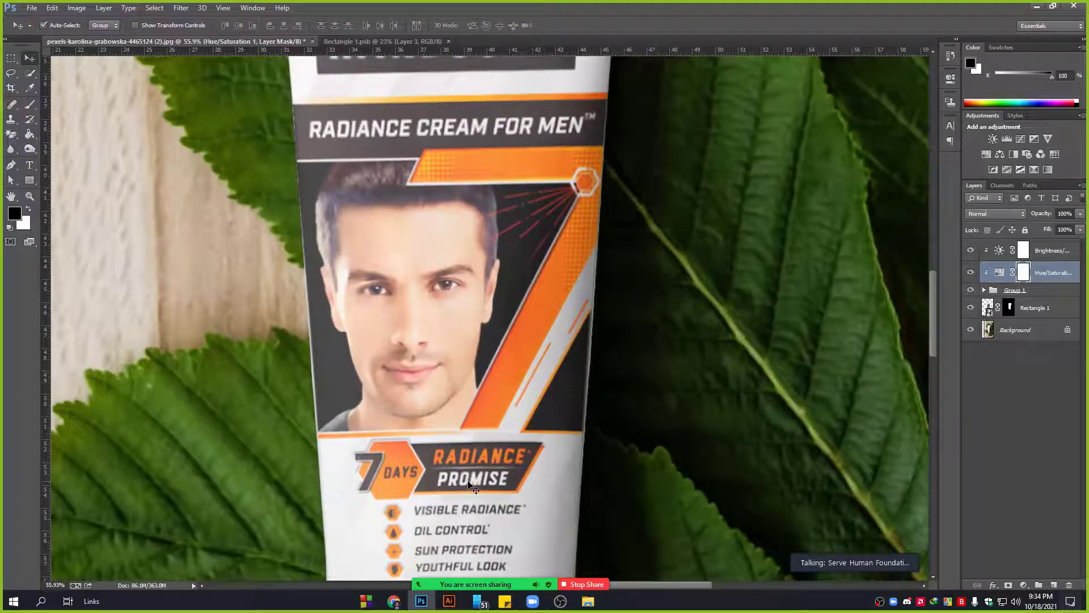
# Re-transform the label image, widening it slightly and stretching it further down.
pyautogui.click(349, 42)
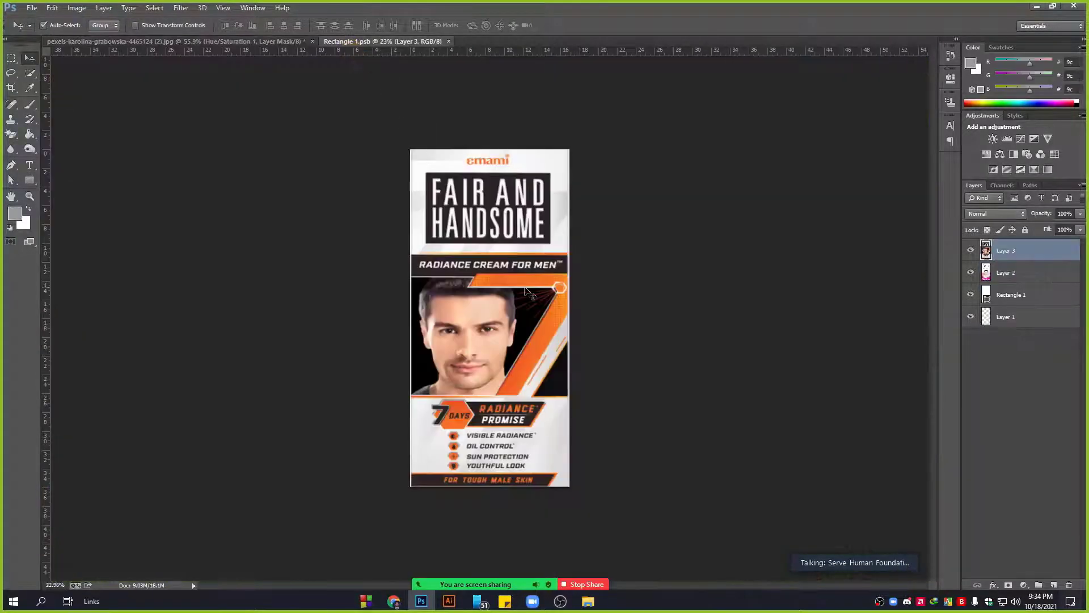
pyautogui.scroll(2, 536, 291)
pyautogui.scroll(1, 536, 289)
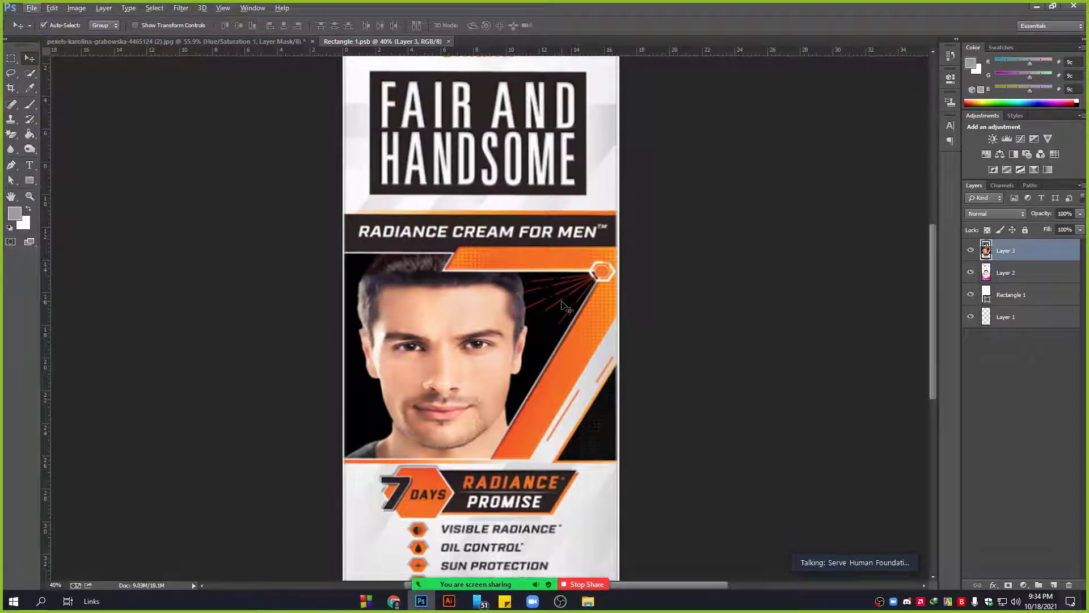
pyautogui.hotkey('ctrl', 't')
pyautogui.scroll(2, 619, 326)
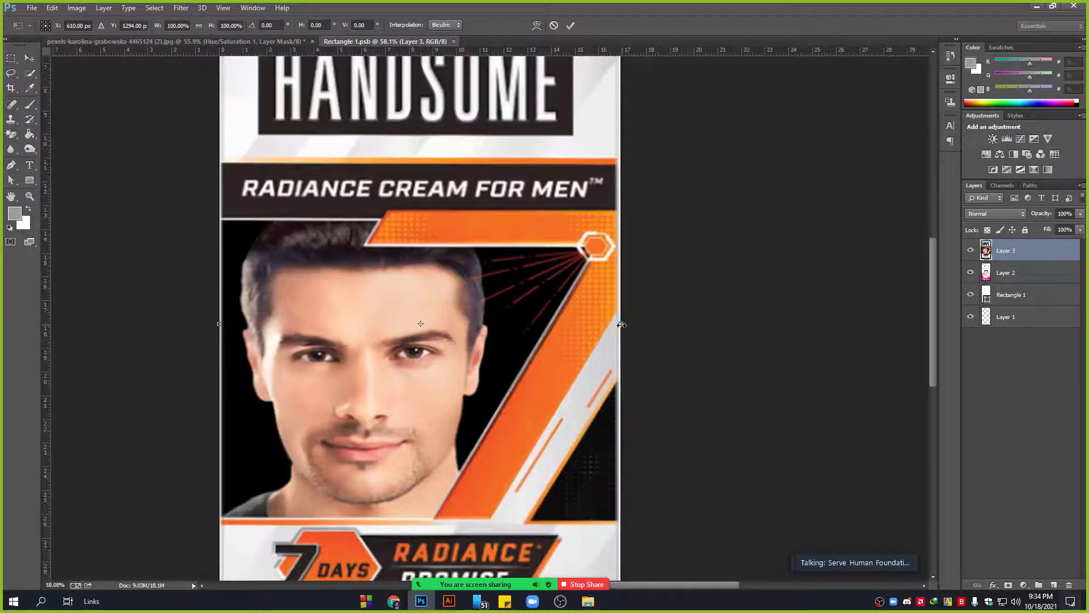
pyautogui.moveTo(622, 324); pyautogui.dragTo(624, 325)
pyautogui.scroll(-5, 569, 354)
pyautogui.scroll(-1, 570, 359)
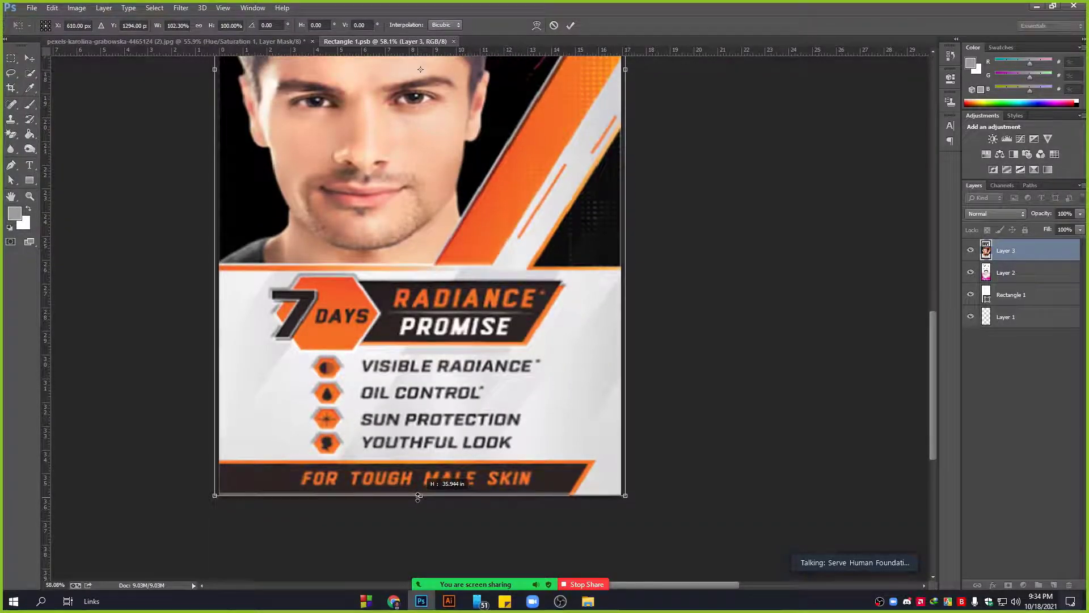
pyautogui.scroll(5, 420, 517)
pyautogui.scroll(2, 420, 517)
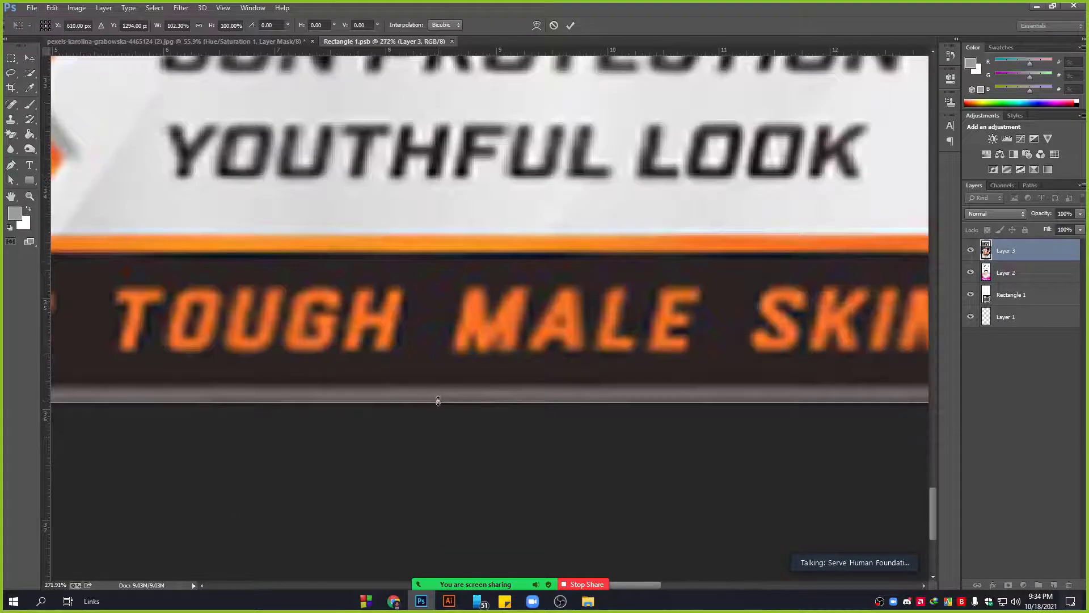
pyautogui.moveTo(438, 401); pyautogui.dragTo(437, 418)
pyautogui.scroll(-6, 439, 417)
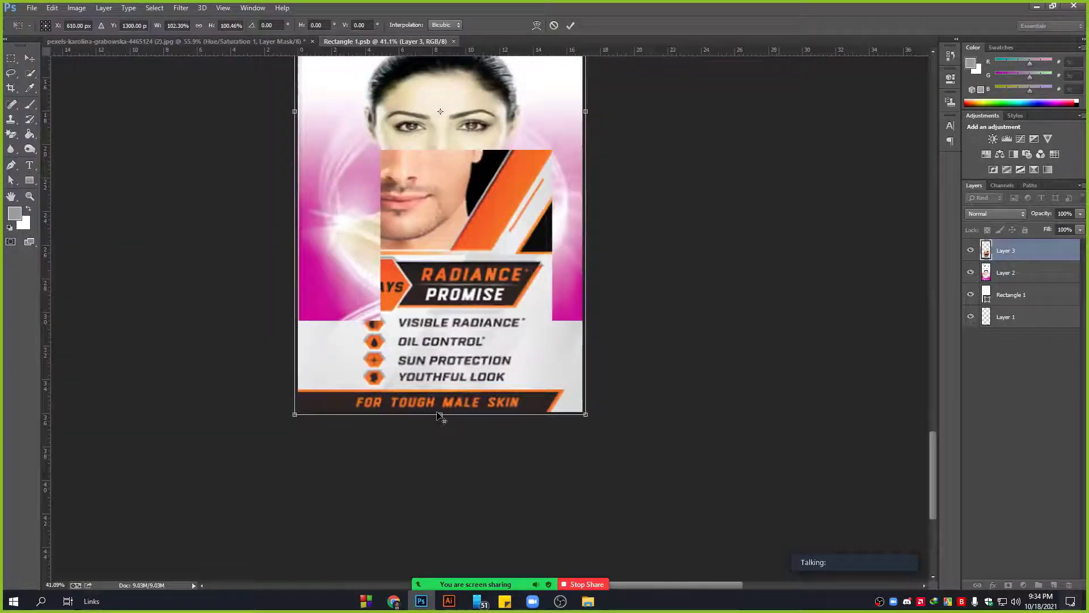
pyautogui.scroll(-2, 438, 415)
pyautogui.press('Return')
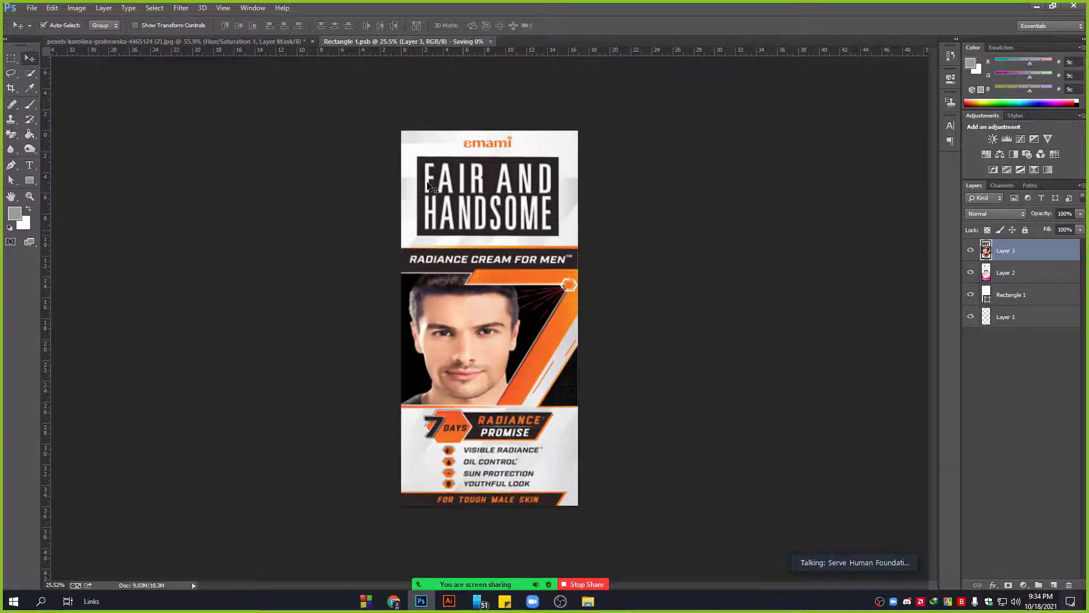
pyautogui.click(225, 45)
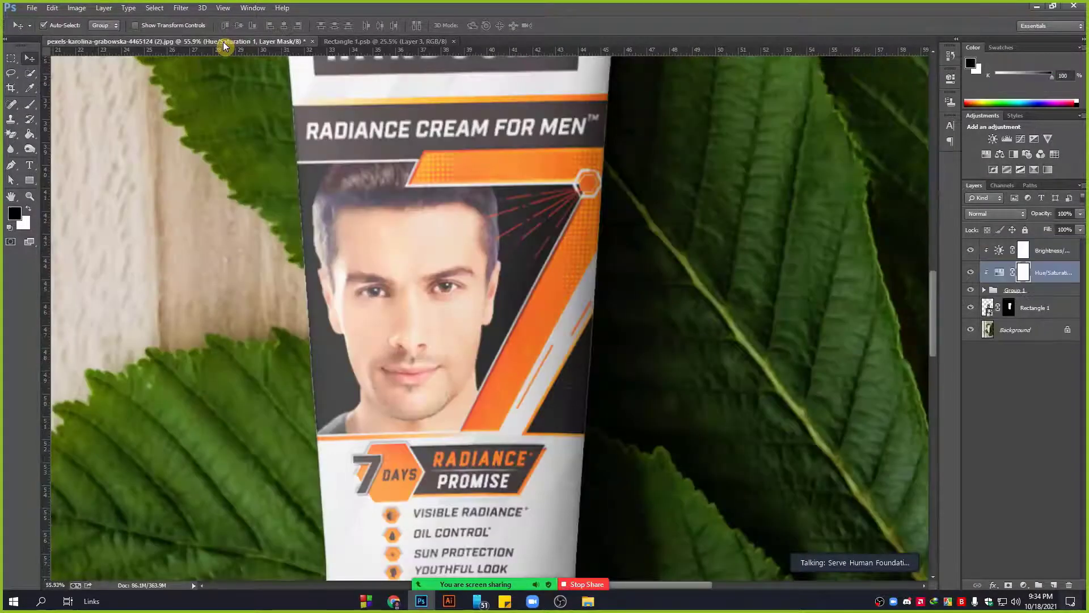
# Fit the mockup on screen, expand Group 1, and set the shadow layer's opacity to about 57%.
pyautogui.hotkey('ctrl', '0')
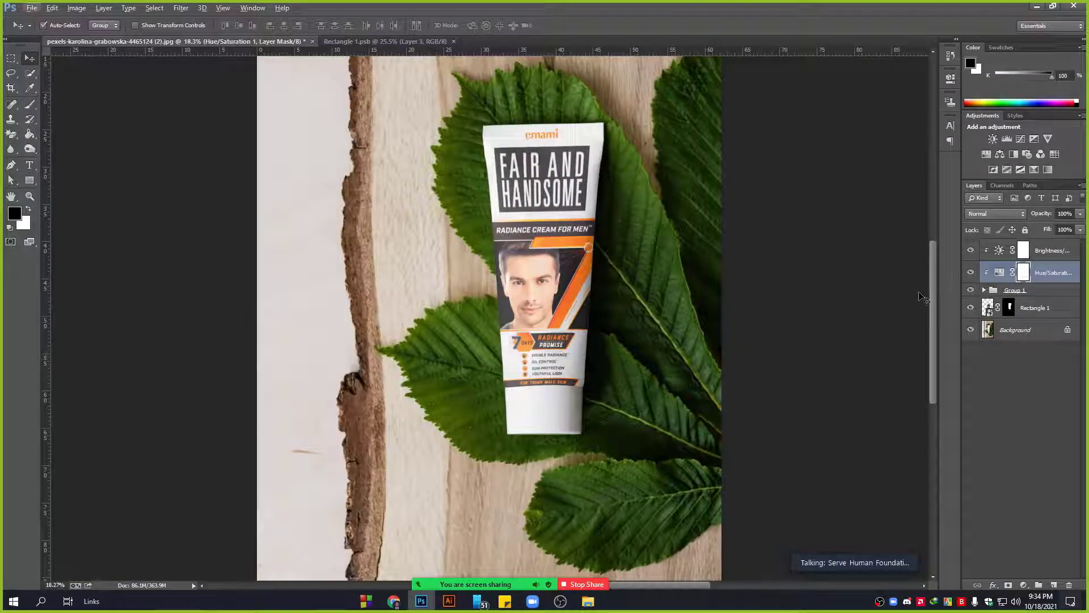
pyautogui.scroll(-2, 777, 278)
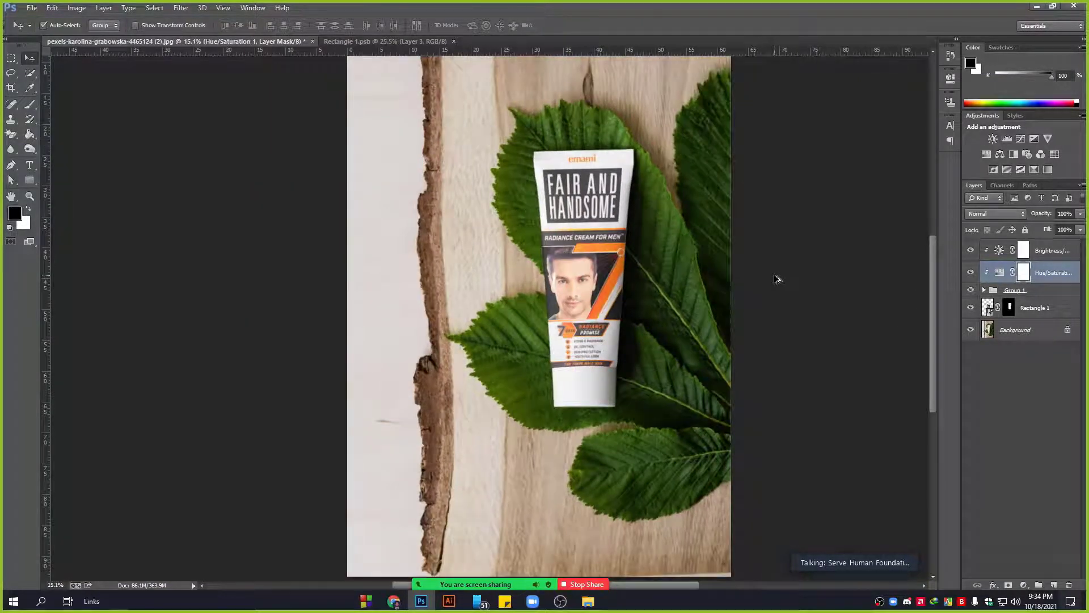
pyautogui.click(1067, 290)
pyautogui.click(984, 290)
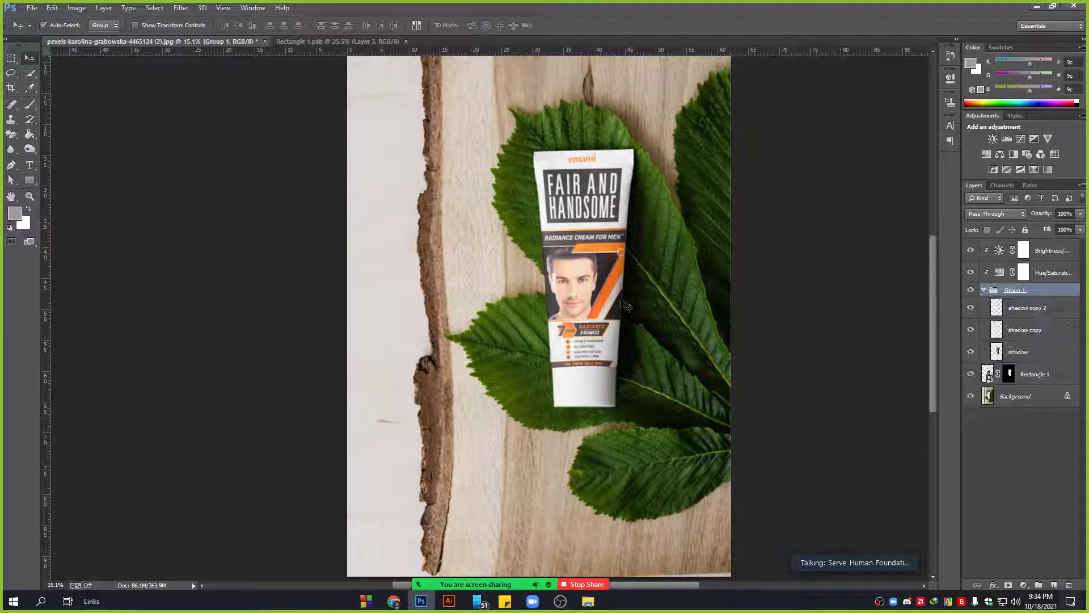
pyautogui.click(1032, 309)
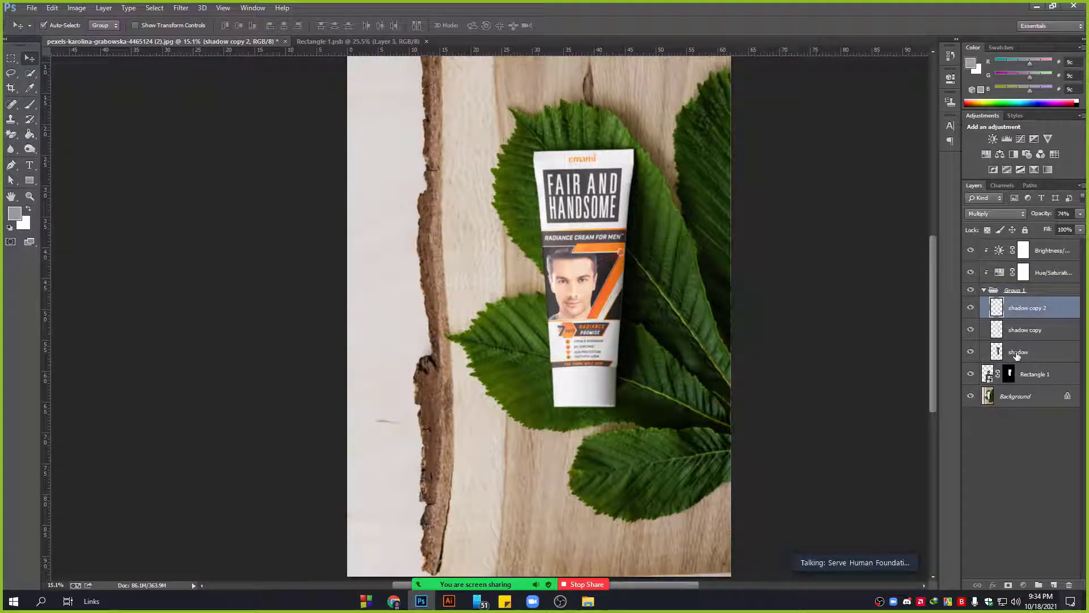
pyautogui.click(1019, 352)
pyautogui.click(1080, 214)
pyautogui.moveTo(1070, 226); pyautogui.dragTo(1050, 229)
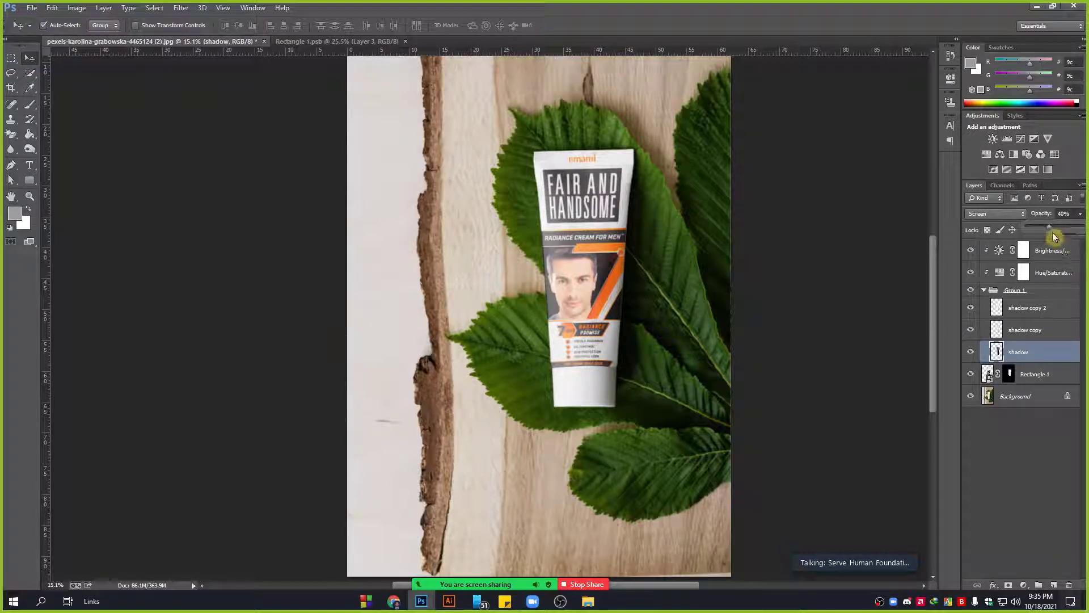
pyautogui.moveTo(1052, 229); pyautogui.dragTo(1060, 231)
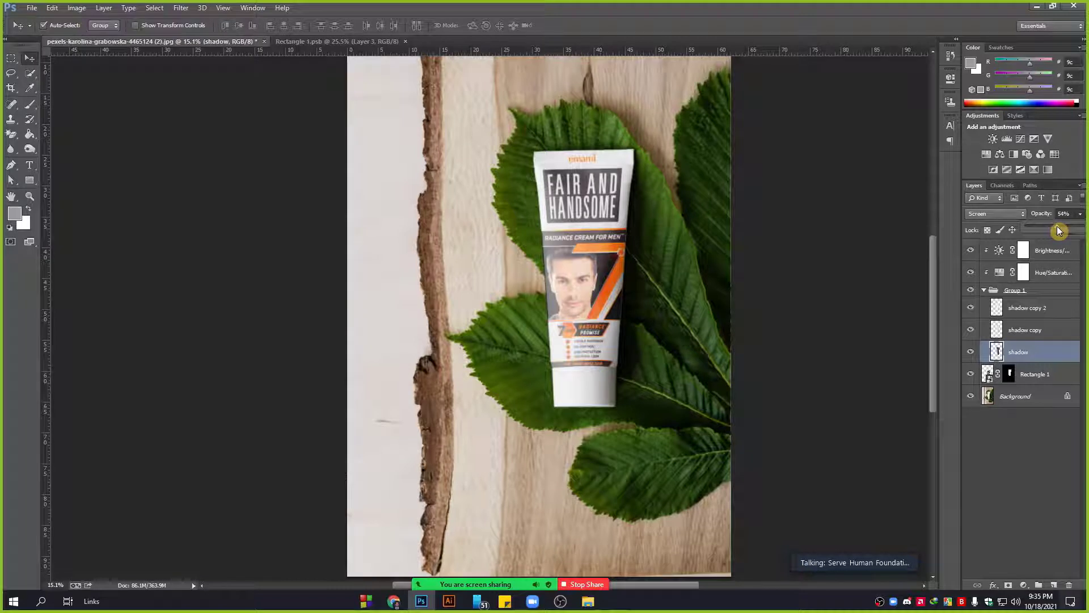
# Lower shadow copy to 28% opacity and raise shadow copy 2 to 100%.
pyautogui.click(1024, 332)
pyautogui.click(1080, 214)
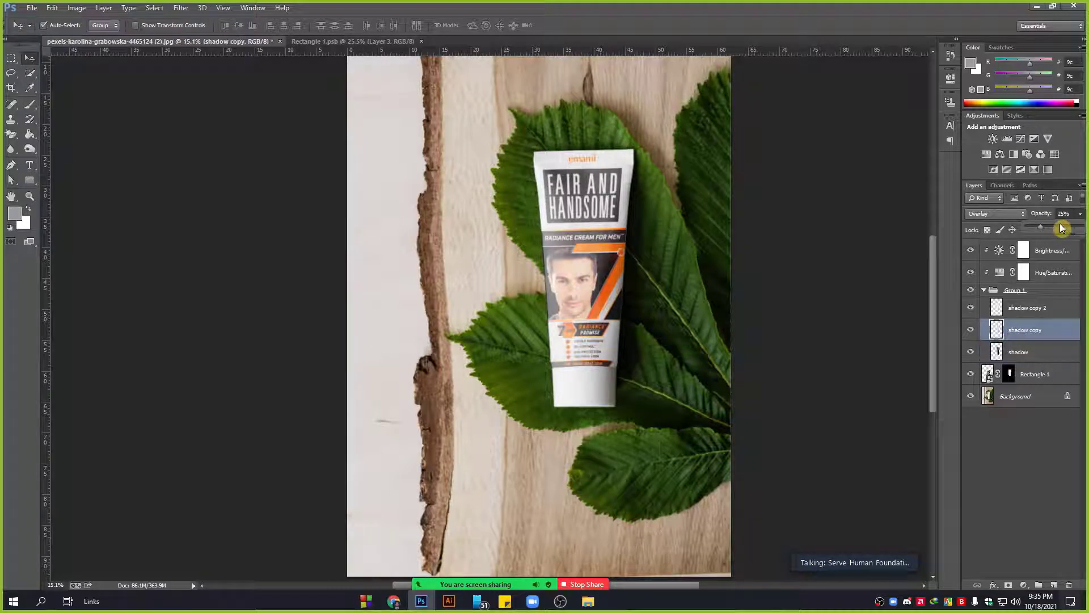
pyautogui.moveTo(1056, 225); pyautogui.dragTo(1042, 224)
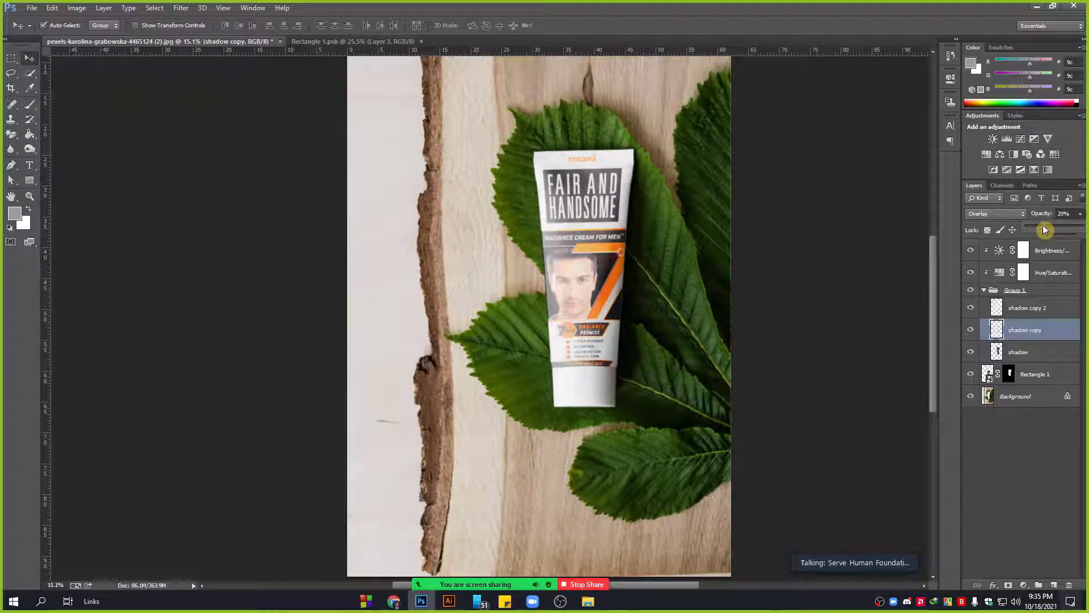
pyautogui.click(1018, 309)
pyautogui.click(1080, 215)
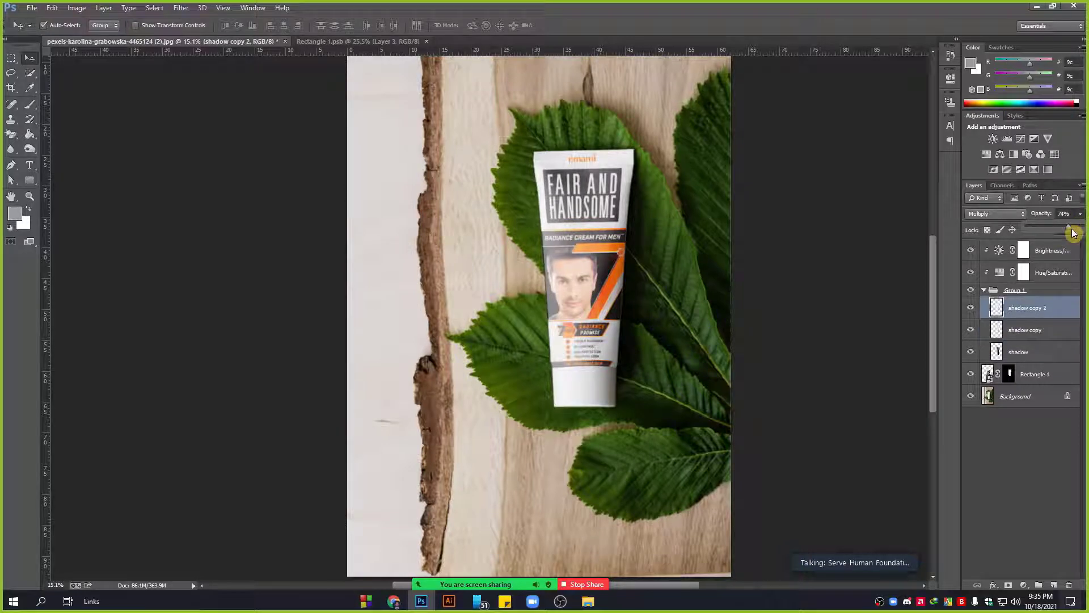
pyautogui.moveTo(1082, 231); pyautogui.dragTo(1087, 232)
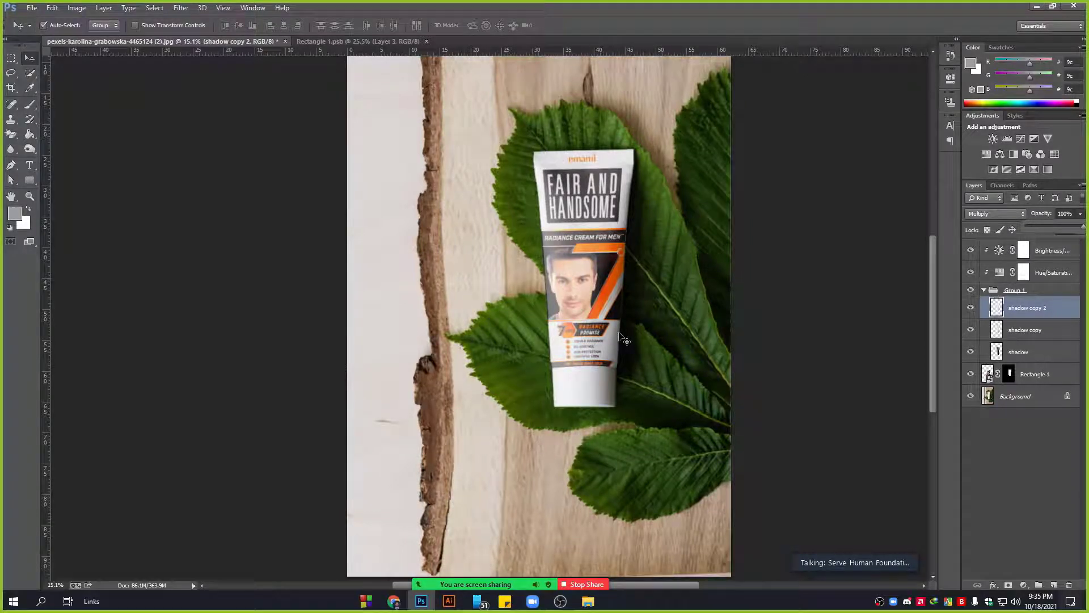
pyautogui.click(333, 41)
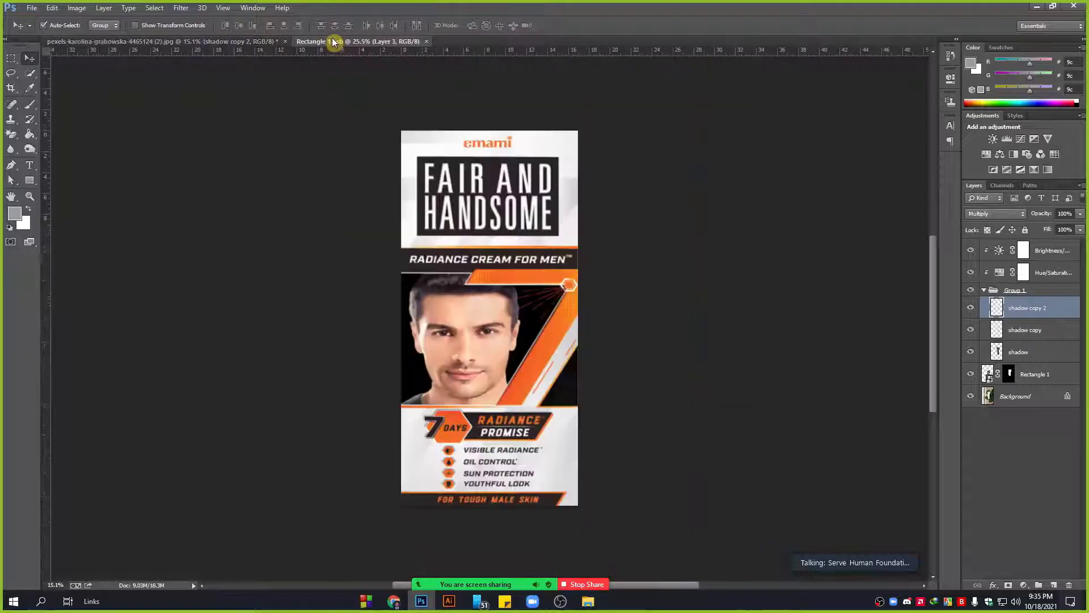
# Back in the mockup, glance at the Chrome references, then collapse and re-expand Group 1.
pyautogui.click(222, 43)
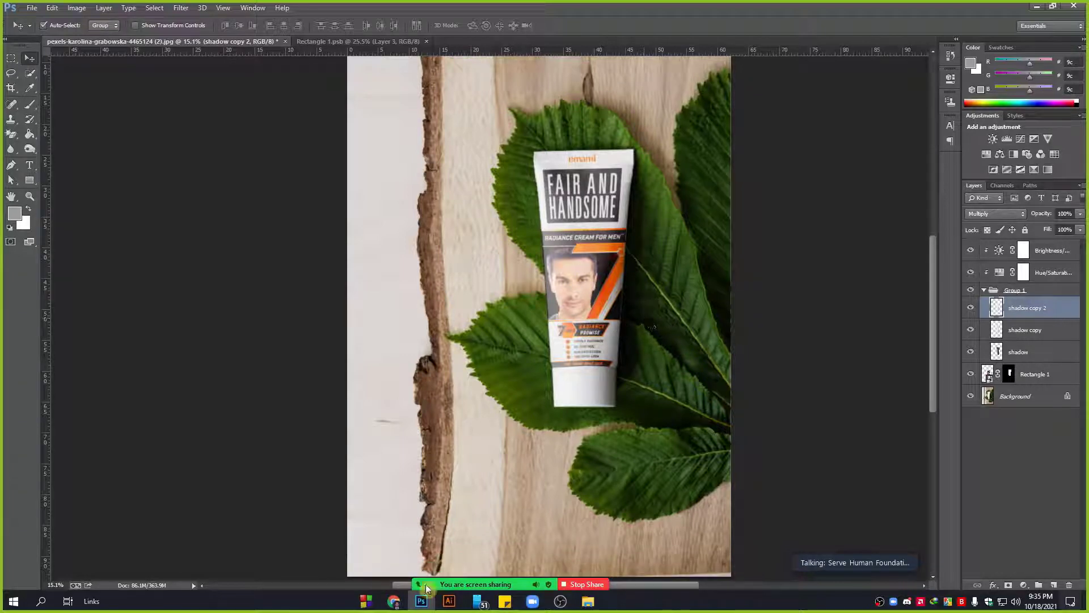
pyautogui.click(403, 604)
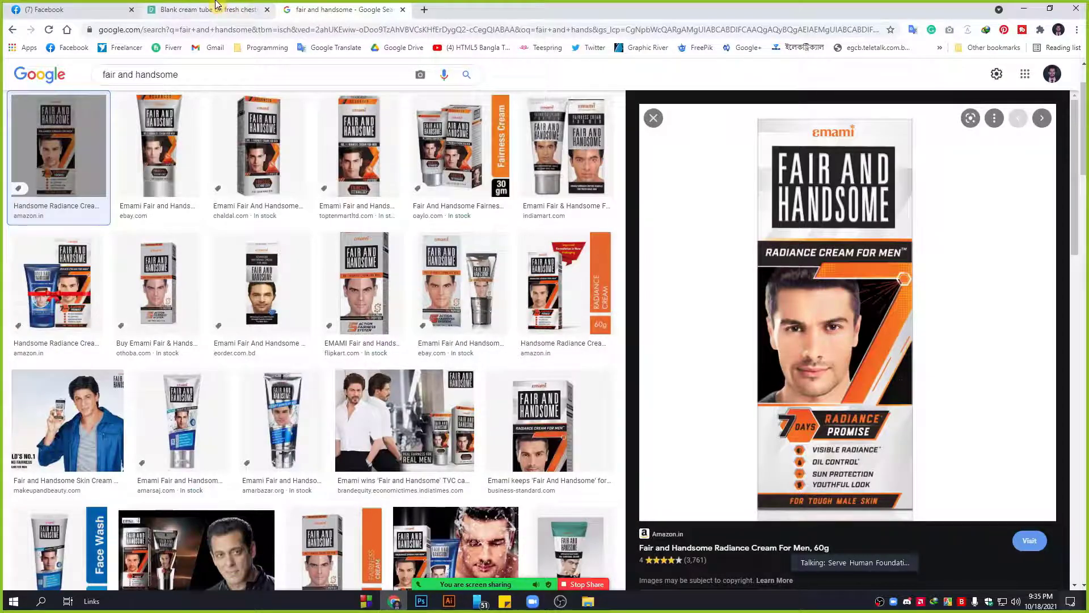
pyautogui.click(421, 602)
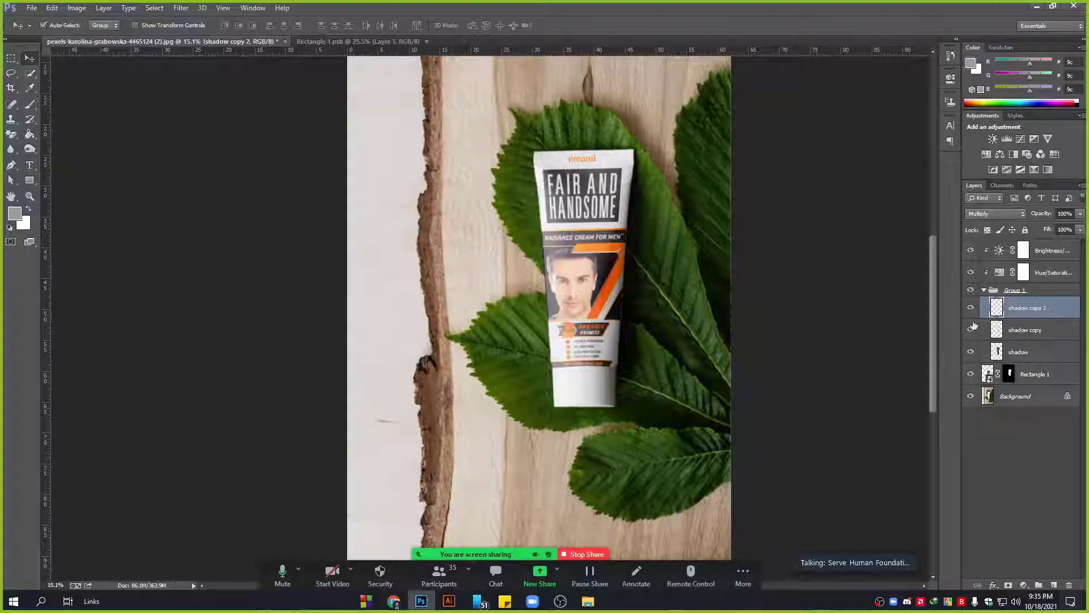
pyautogui.click(1025, 350)
pyautogui.click(1026, 335)
pyautogui.click(1027, 310)
pyautogui.click(984, 289)
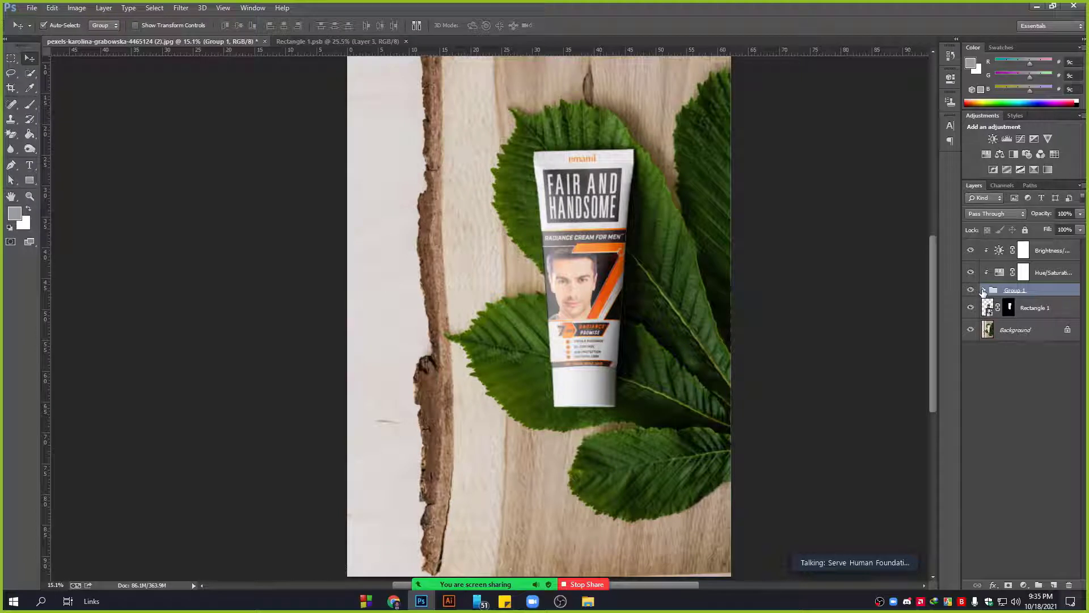
pyautogui.click(983, 291)
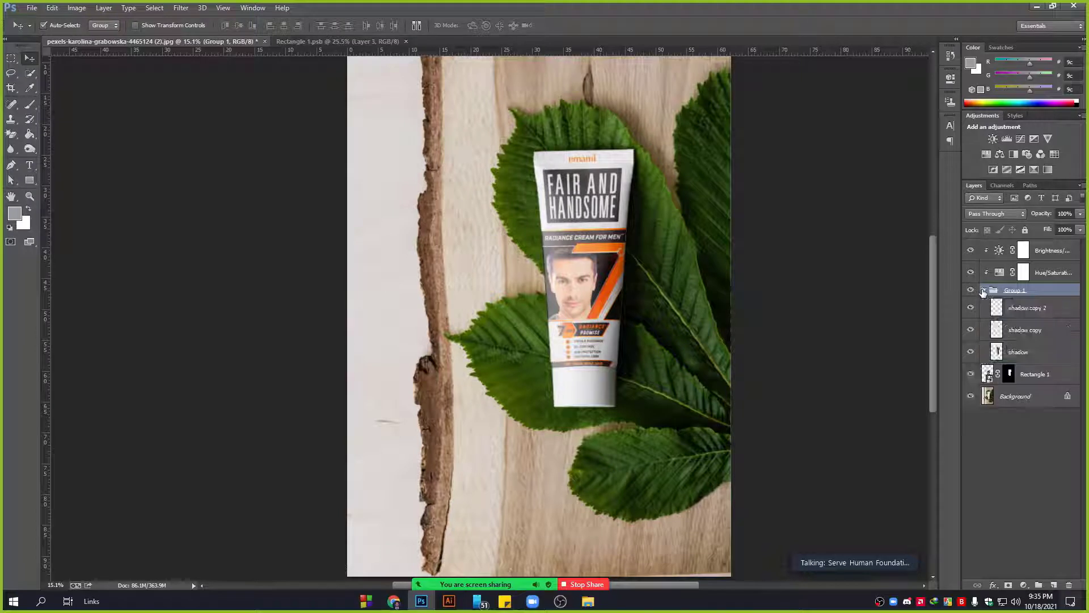
# Rename Rectangle 1 to 'Your Design Here' and Group 1 to 'Shadow'.
pyautogui.doubleClick(1035, 375)
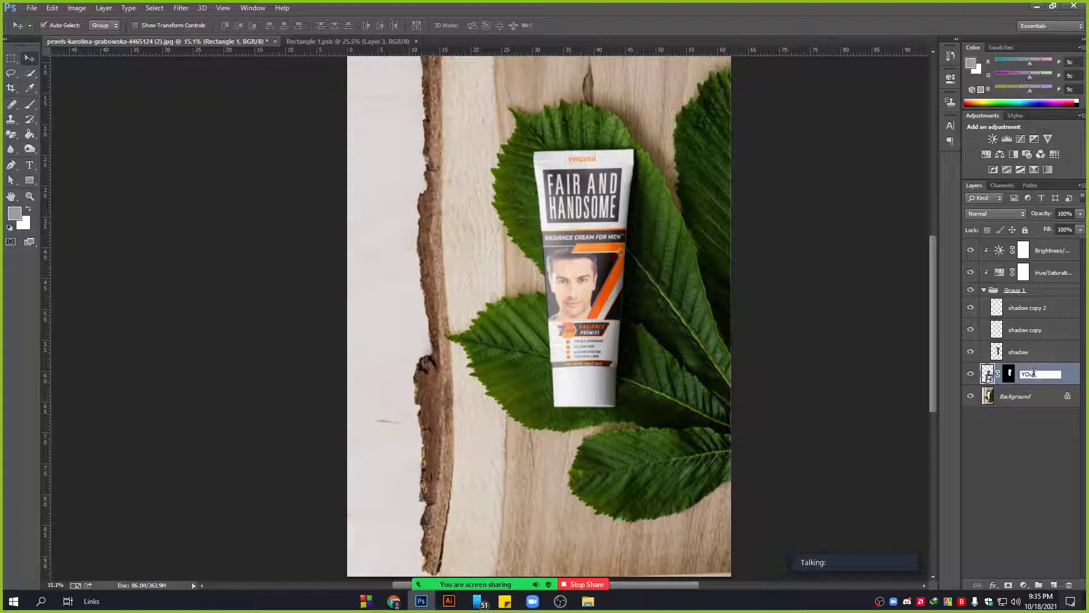
pyautogui.write('Your Design Here')
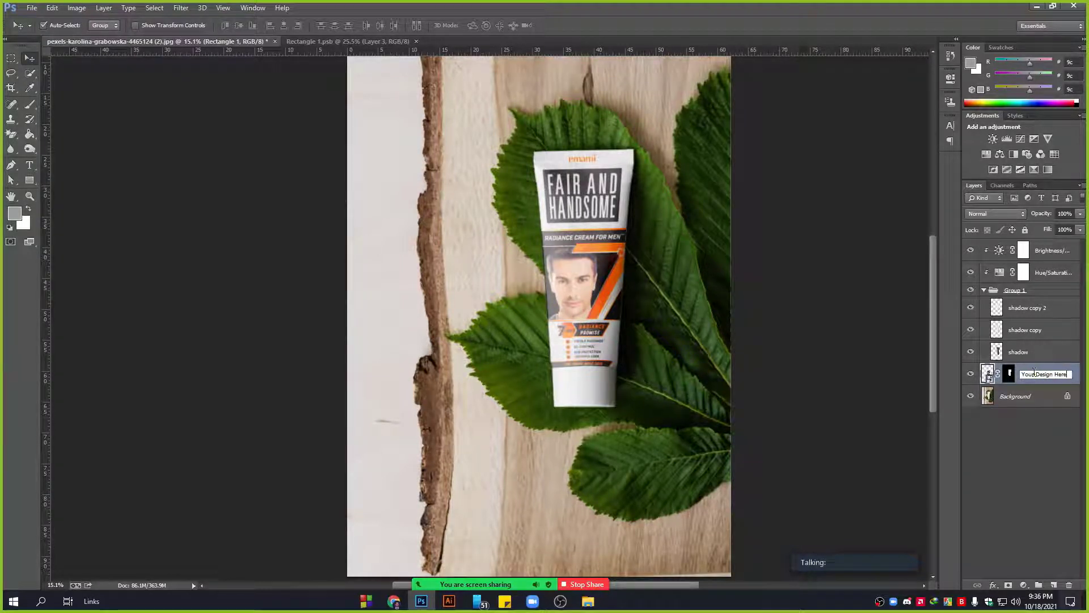
pyautogui.click(1027, 425)
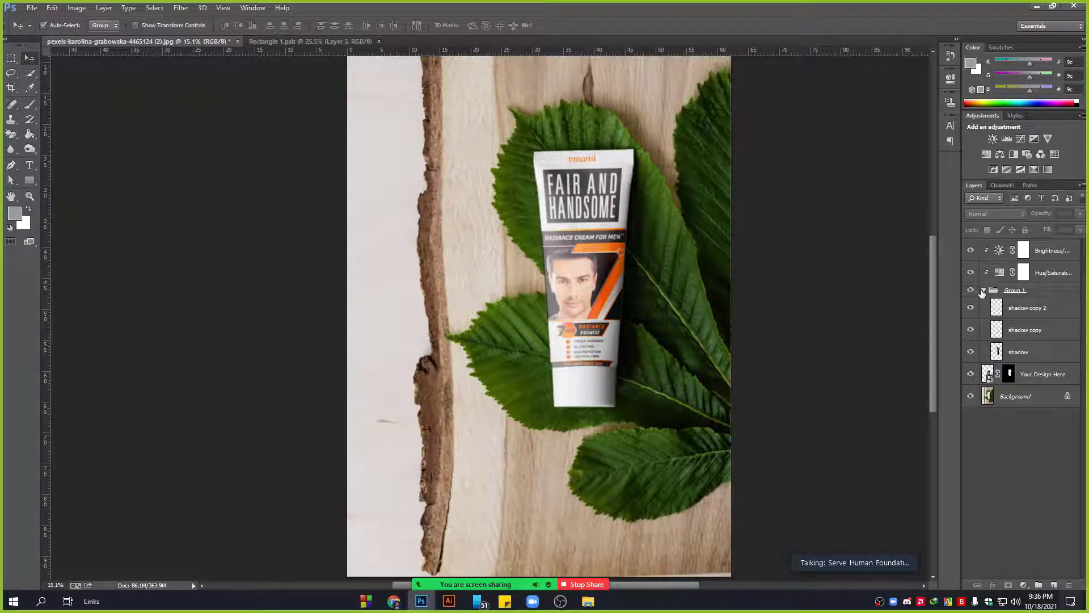
pyautogui.doubleClick(1014, 290)
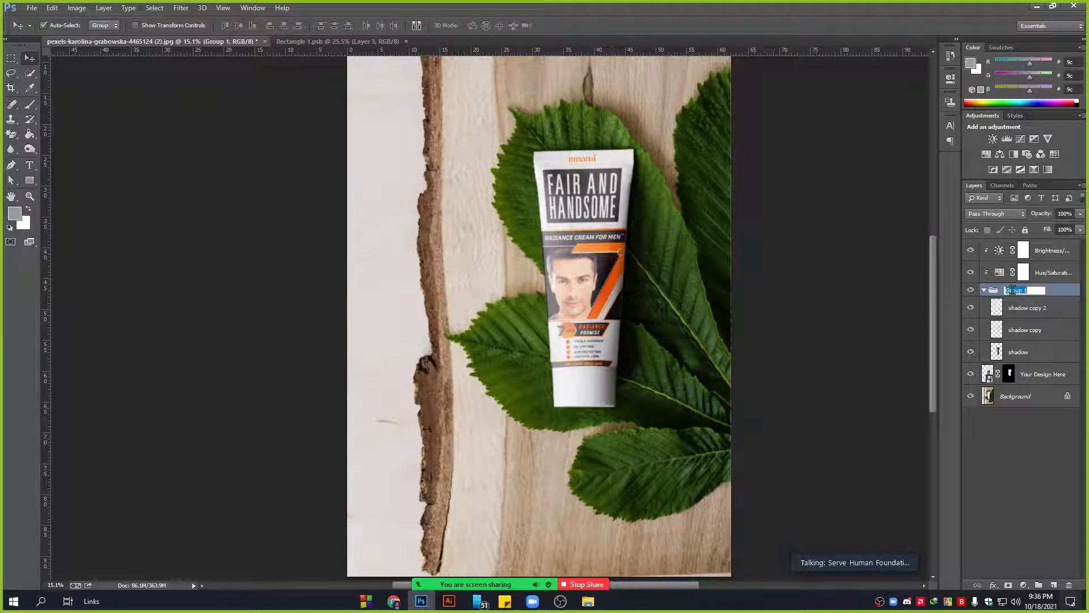
pyautogui.write('Shadow')
pyautogui.click(1044, 273)
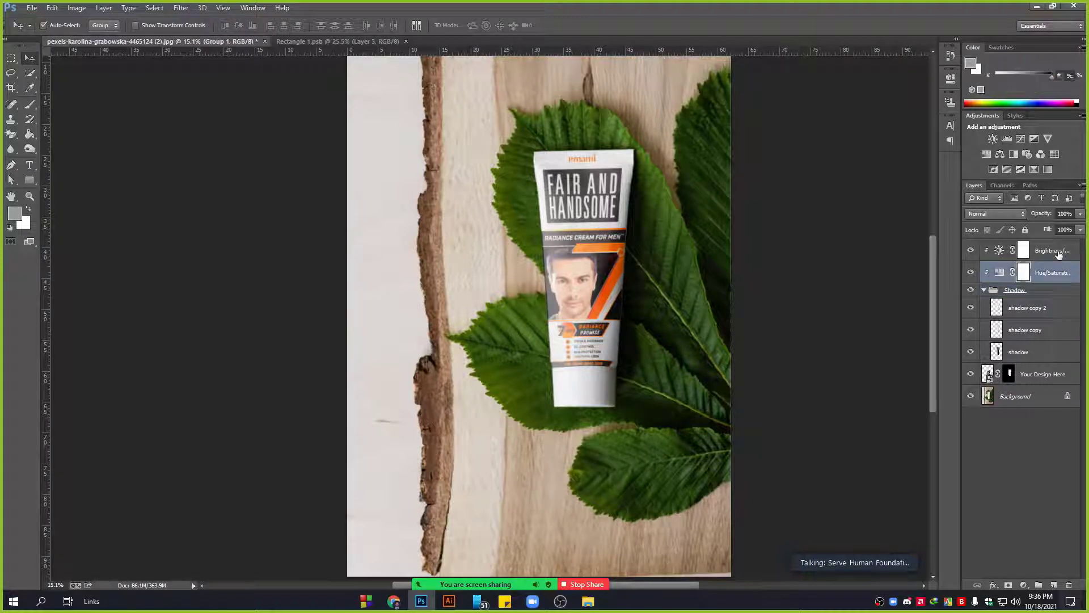
# Deselect all layers and hide the wooden Background layer.
pyautogui.click(1032, 443)
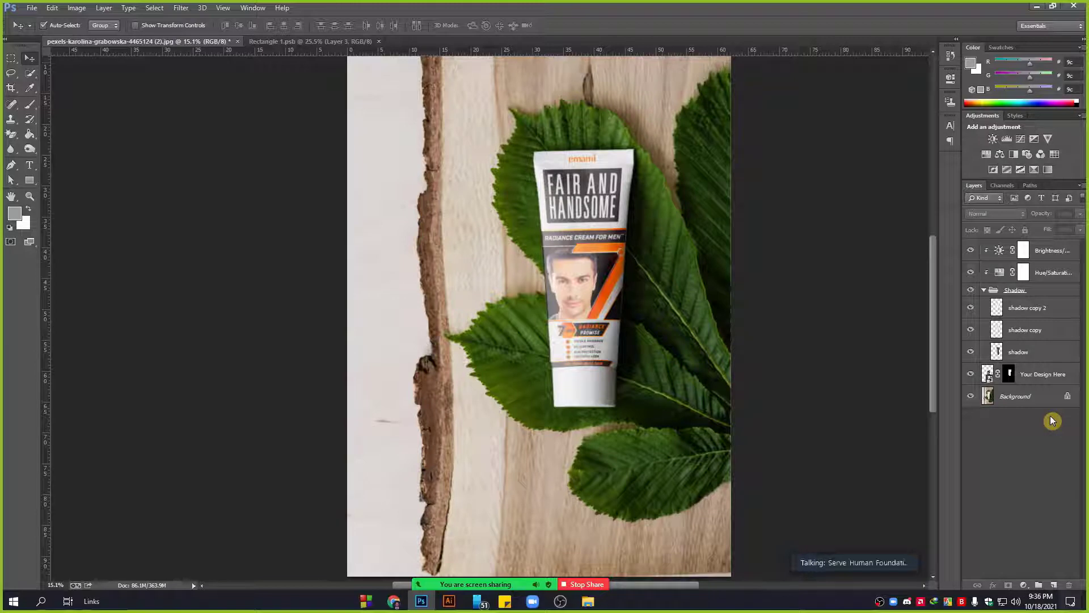
pyautogui.click(970, 397)
pyautogui.click(970, 397)
pyautogui.scroll(-3, 640, 368)
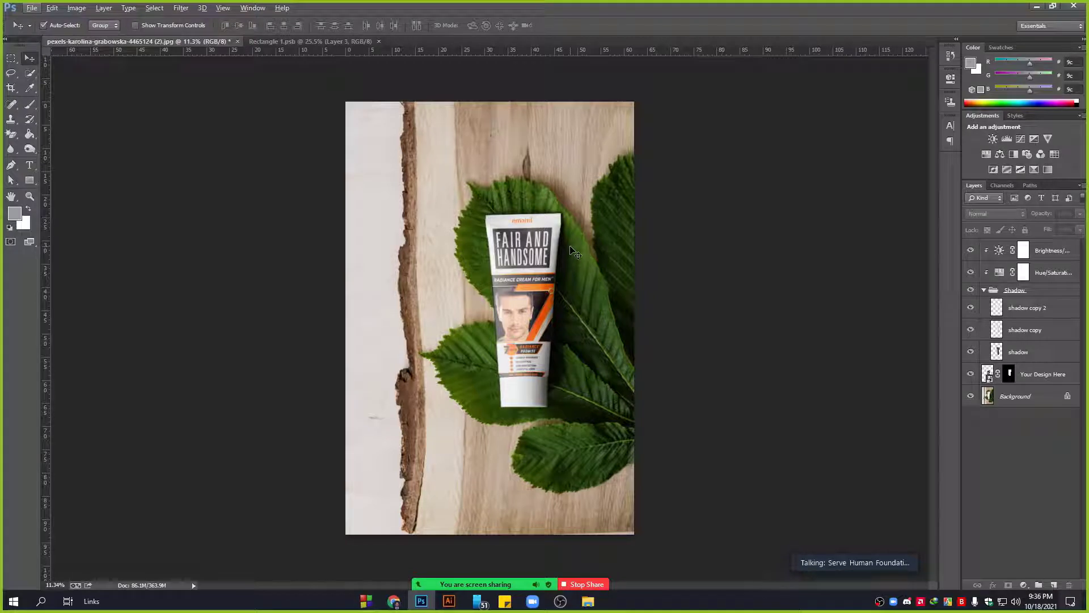
pyautogui.click(970, 395)
# Add a Solid Color fill above Background, sampling tube colours and picking a dark grey.
pyautogui.click(1024, 397)
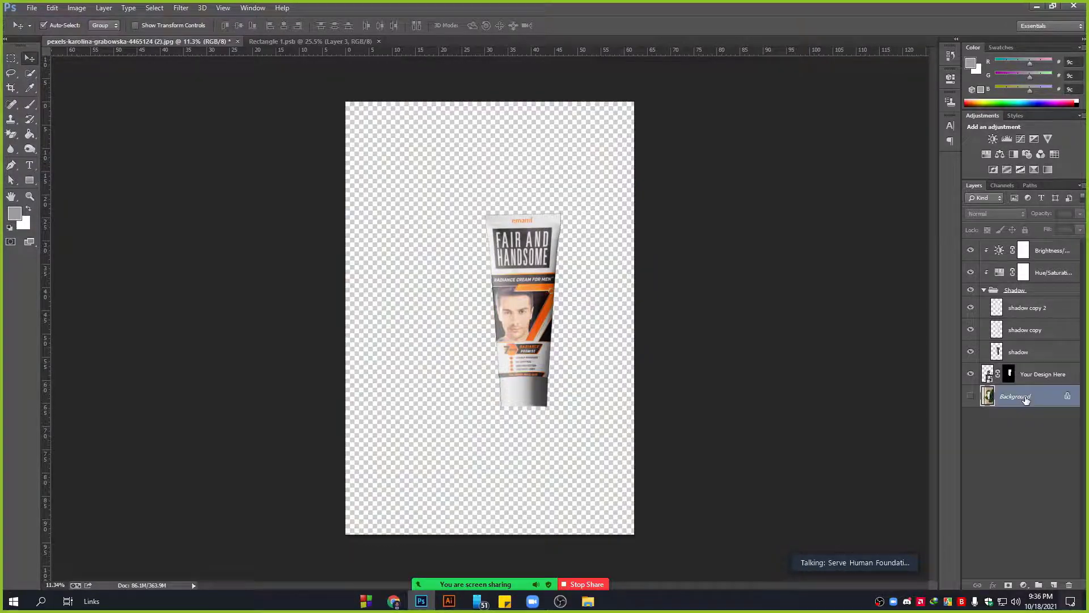
pyautogui.click(1024, 584)
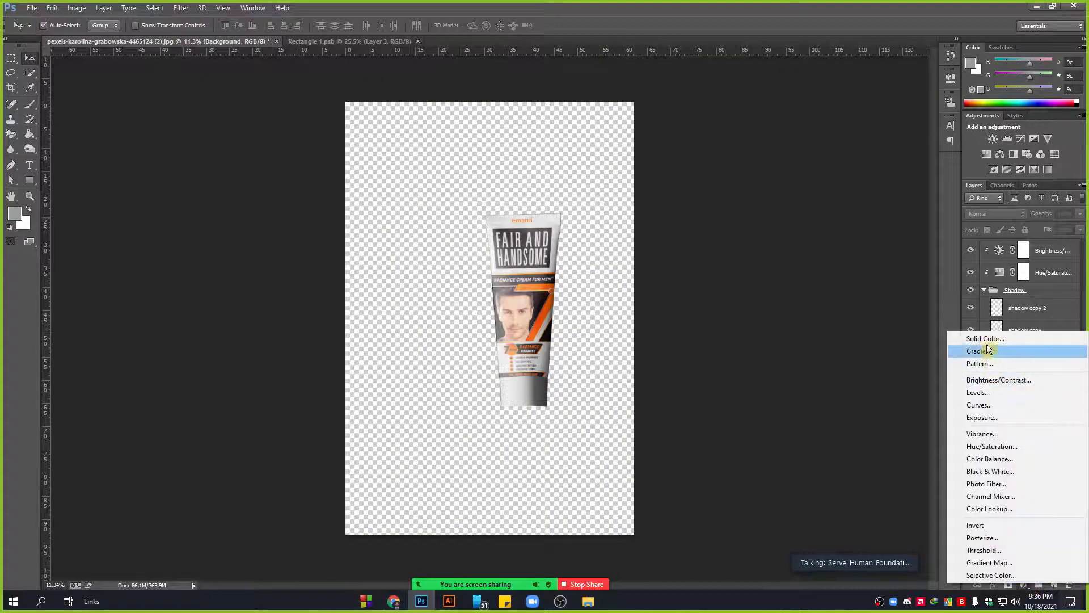
pyautogui.click(986, 337)
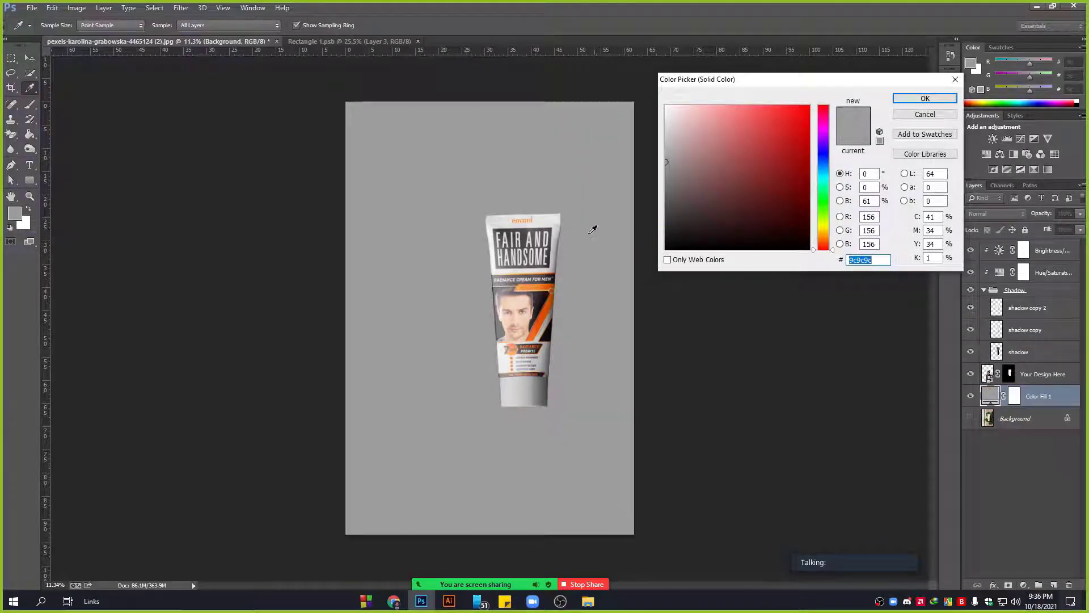
pyautogui.click(543, 286)
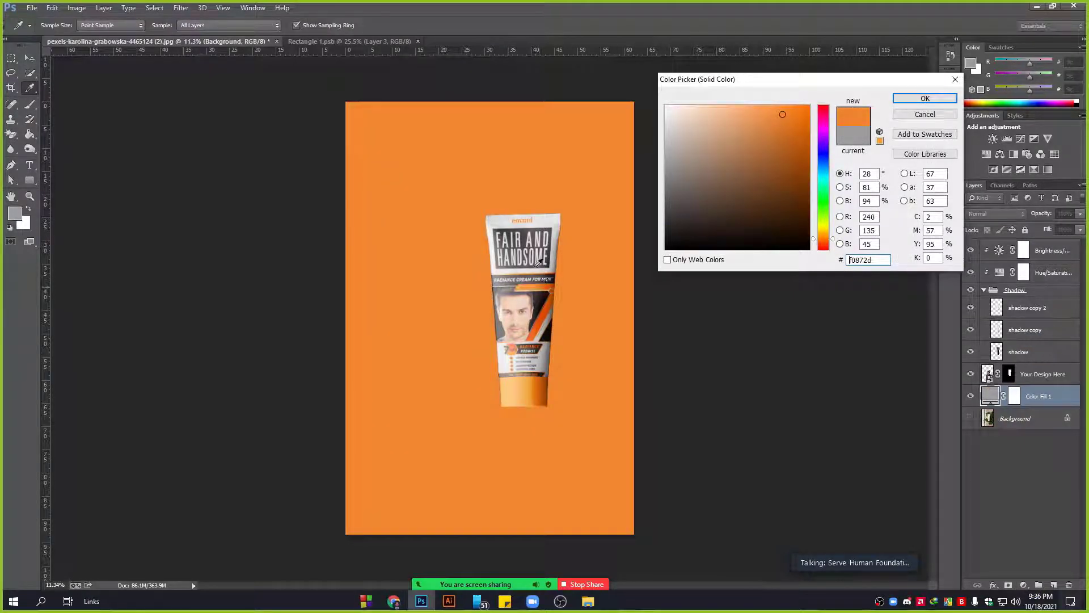
pyautogui.click(526, 232)
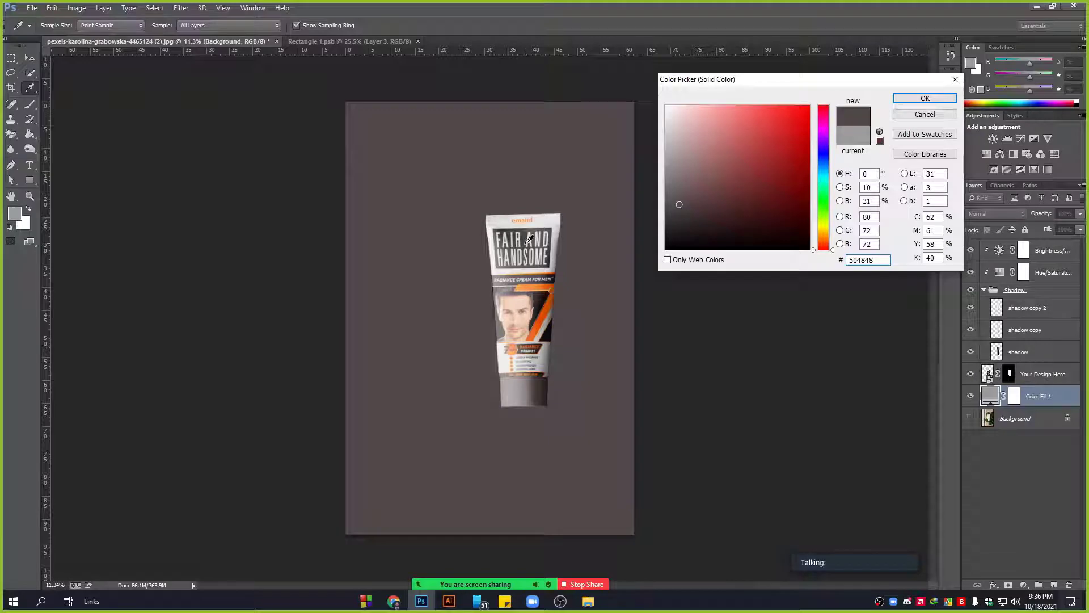
pyautogui.click(545, 299)
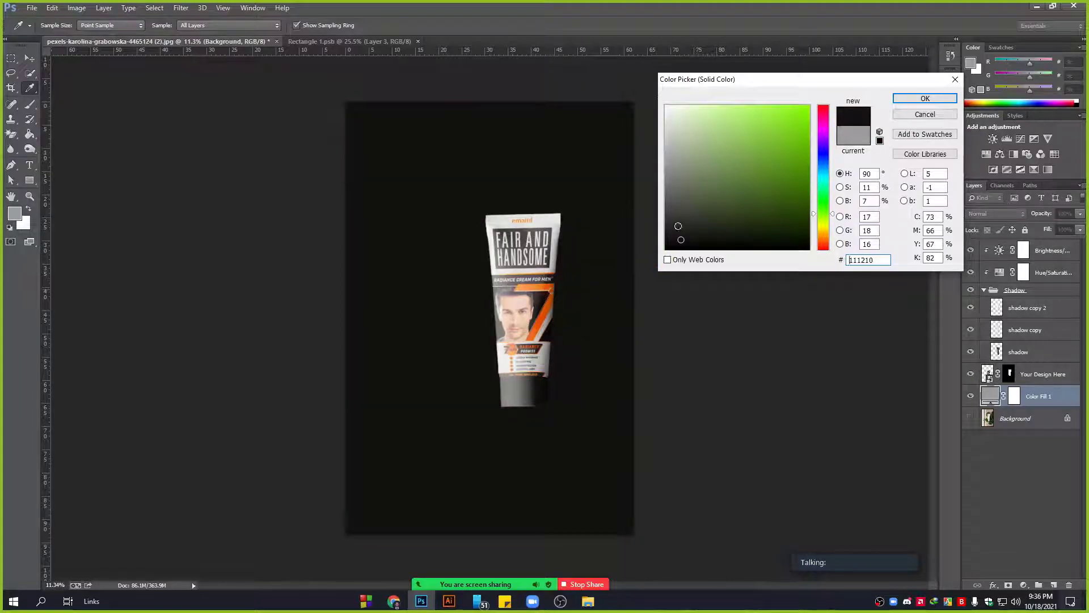
pyautogui.click(665, 231)
pyautogui.click(667, 234)
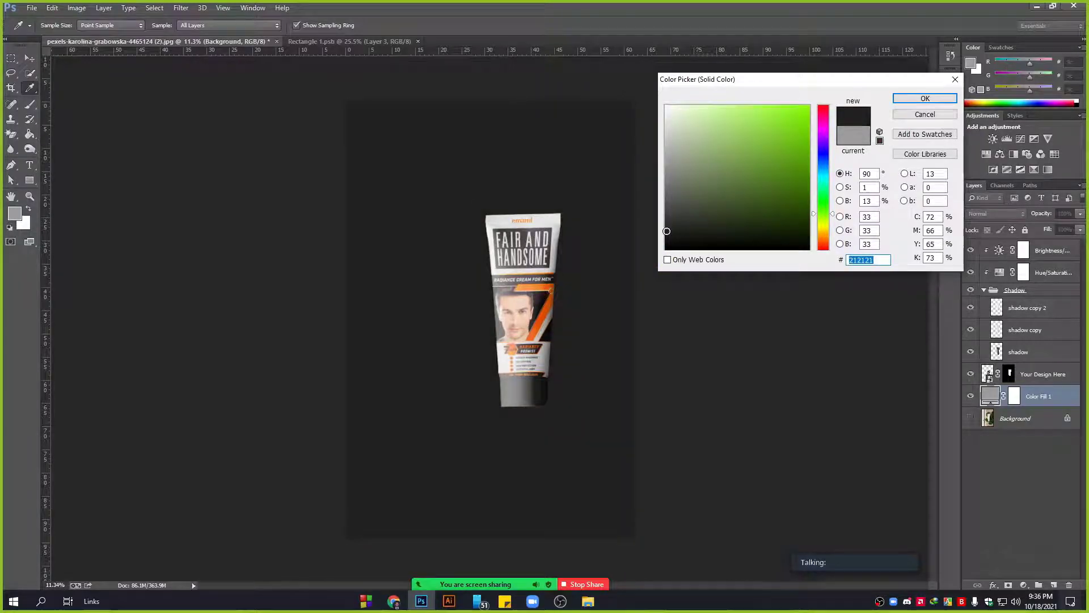
# Try green, purple, blue and grey fill colours, then cancel the fill layer.
pyautogui.click(824, 193)
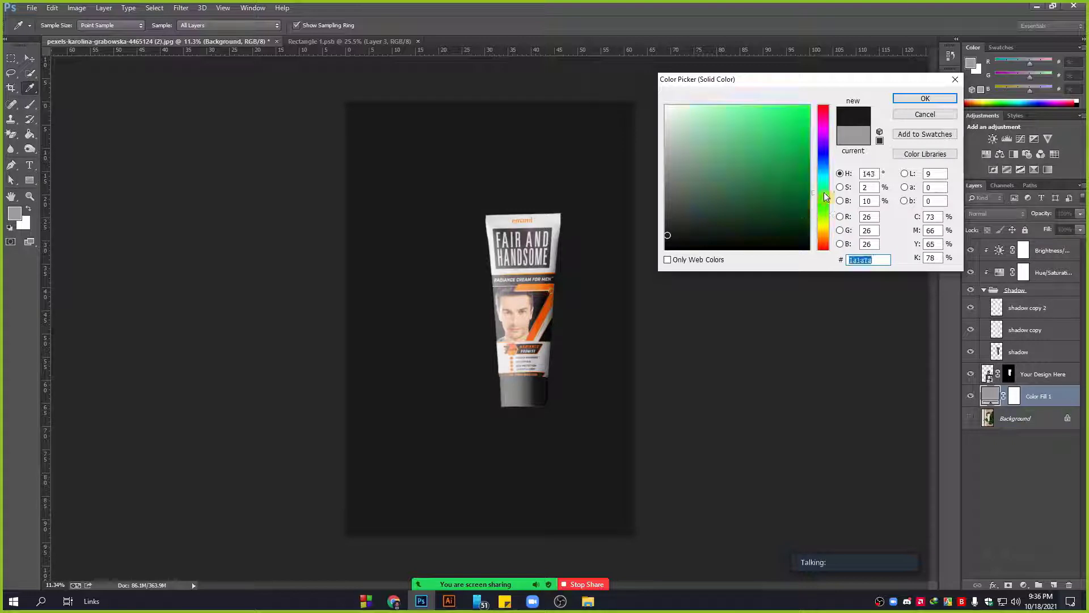
pyautogui.click(803, 156)
pyautogui.click(824, 146)
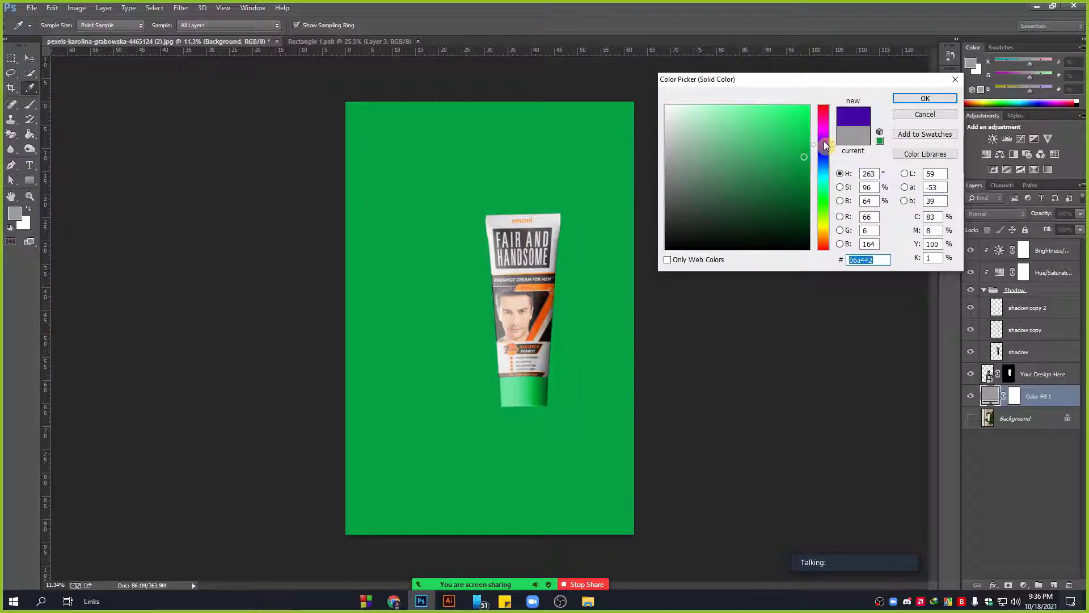
pyautogui.click(825, 138)
pyautogui.click(824, 150)
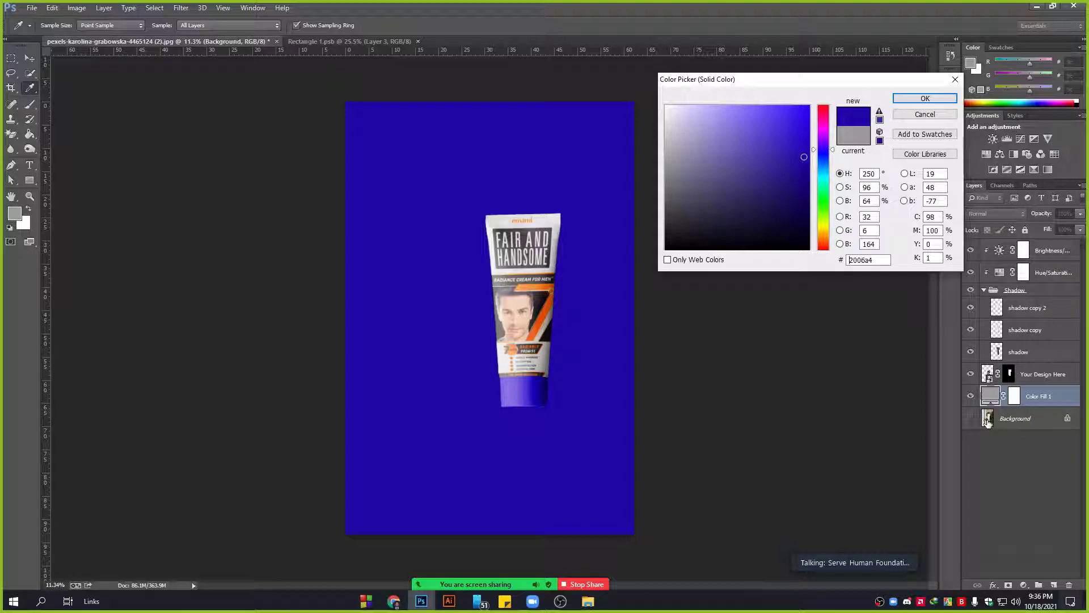
pyautogui.click(660, 118)
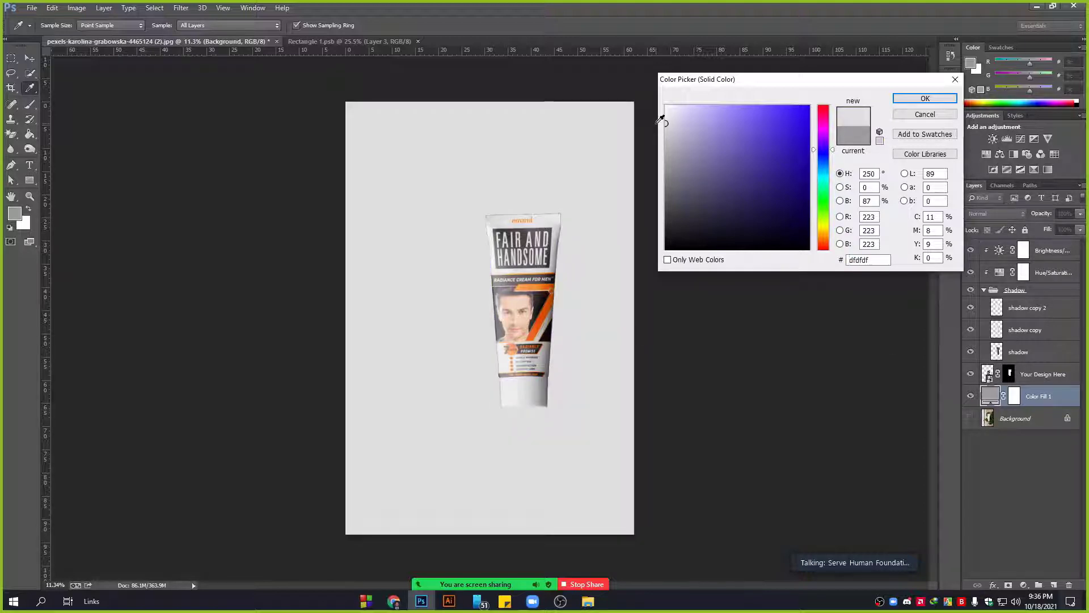
pyautogui.click(671, 211)
pyautogui.moveTo(675, 224); pyautogui.dragTo(660, 232)
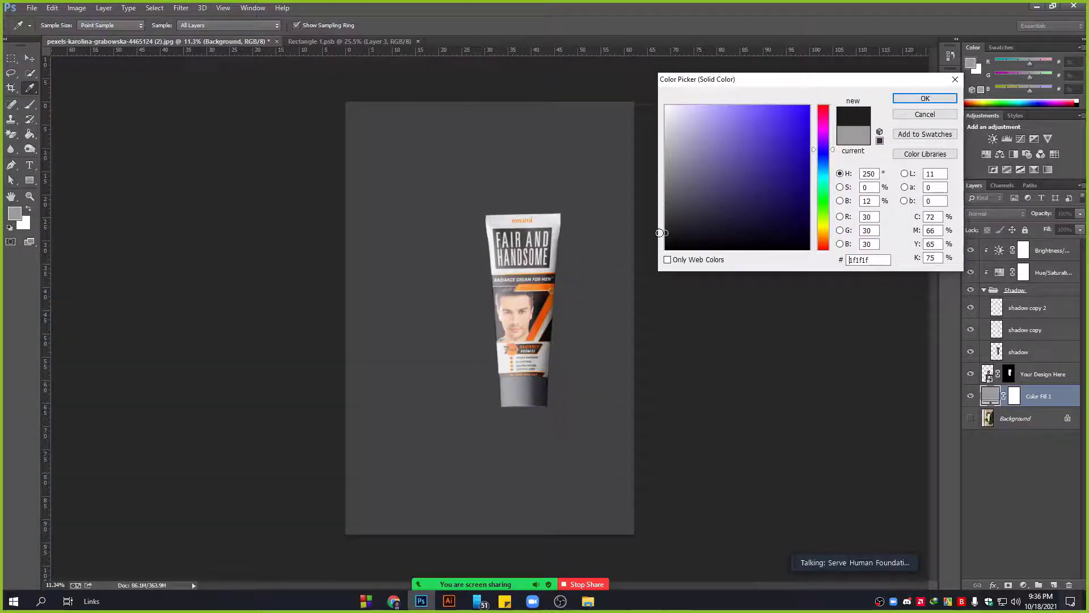
pyautogui.click(668, 211)
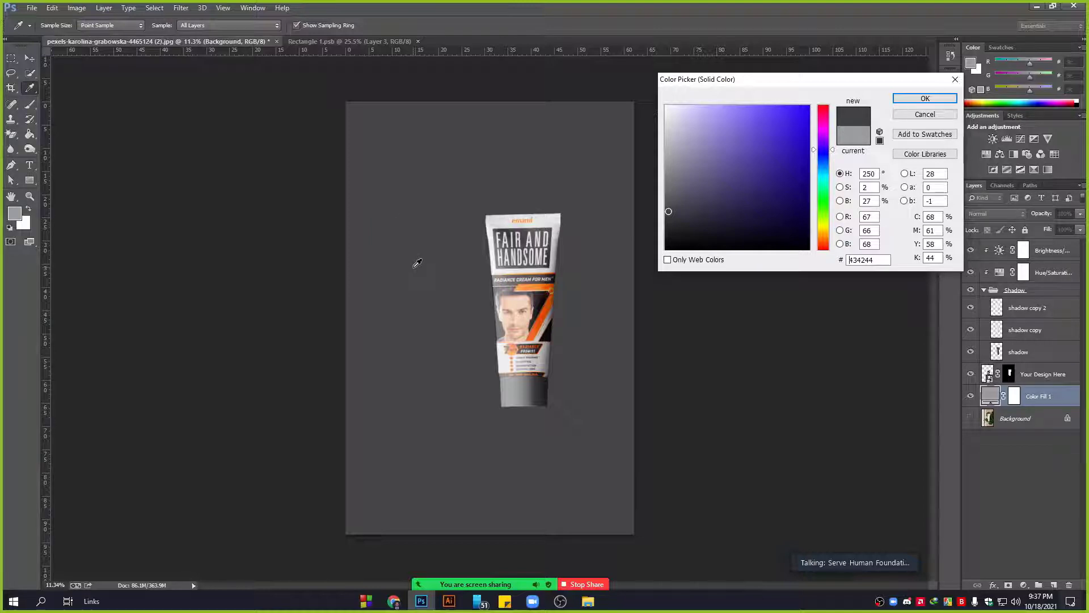
pyautogui.click(924, 114)
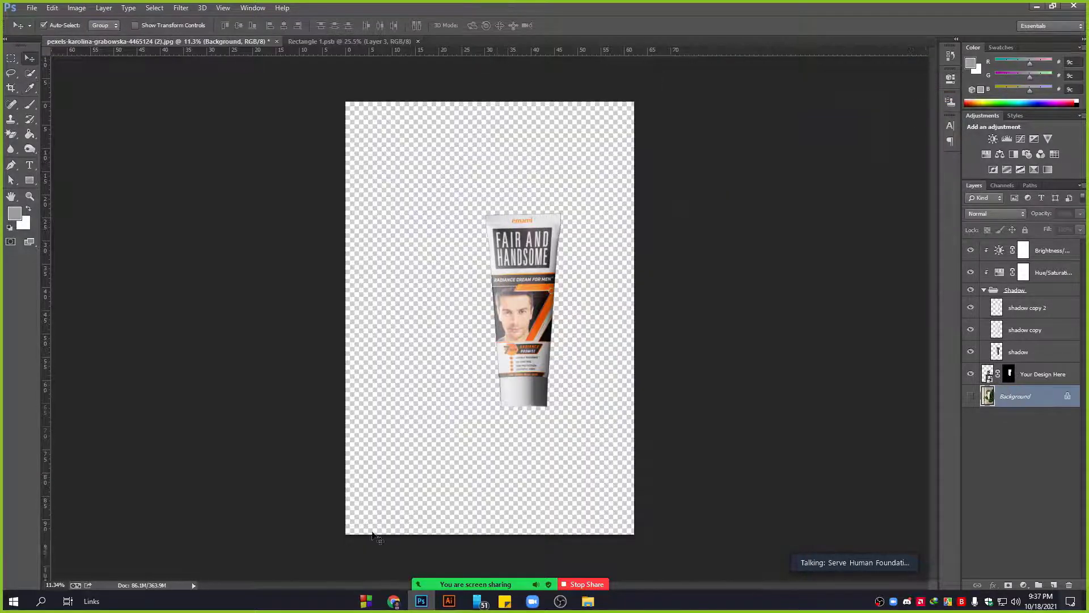
# Show the Background layer again and close the open photo in the browser.
pyautogui.click(971, 396)
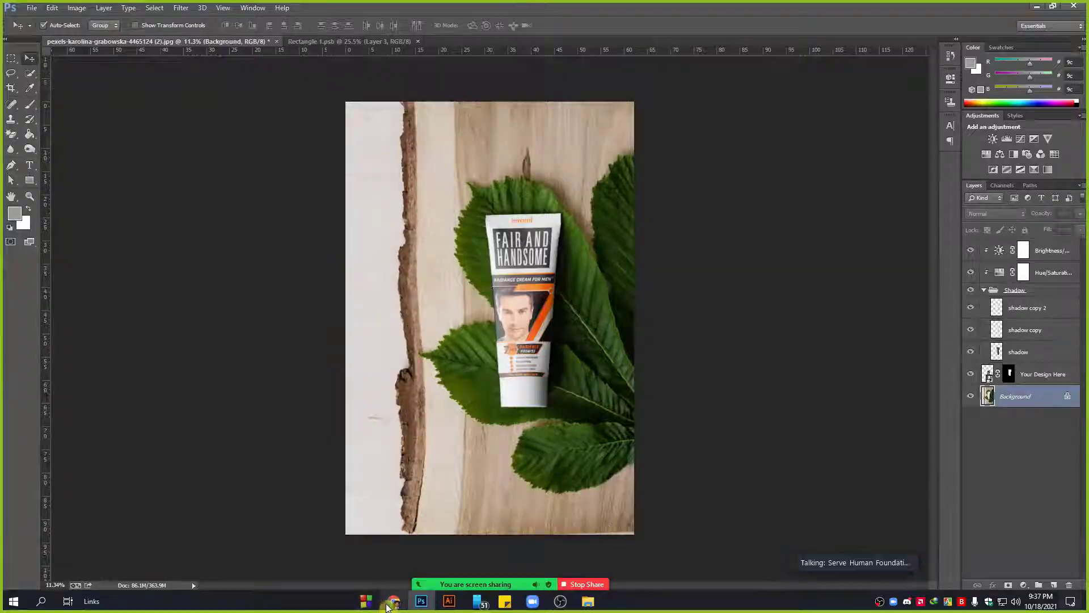
pyautogui.click(393, 600)
pyautogui.click(221, 10)
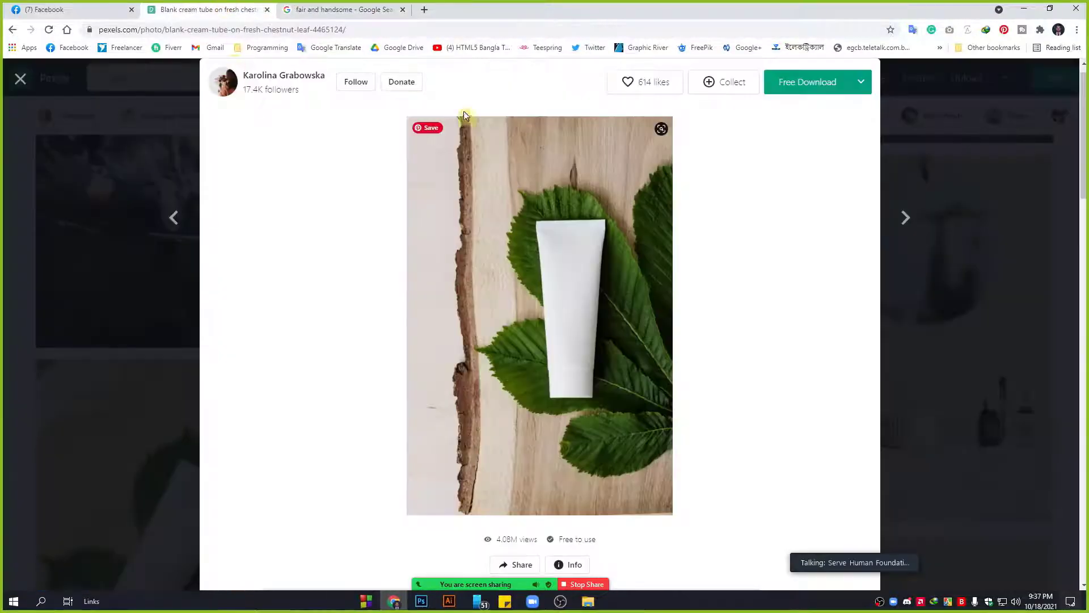
pyautogui.click(941, 126)
# Search Pexels for 'flower' and open the purple flower photo.
pyautogui.click(273, 77)
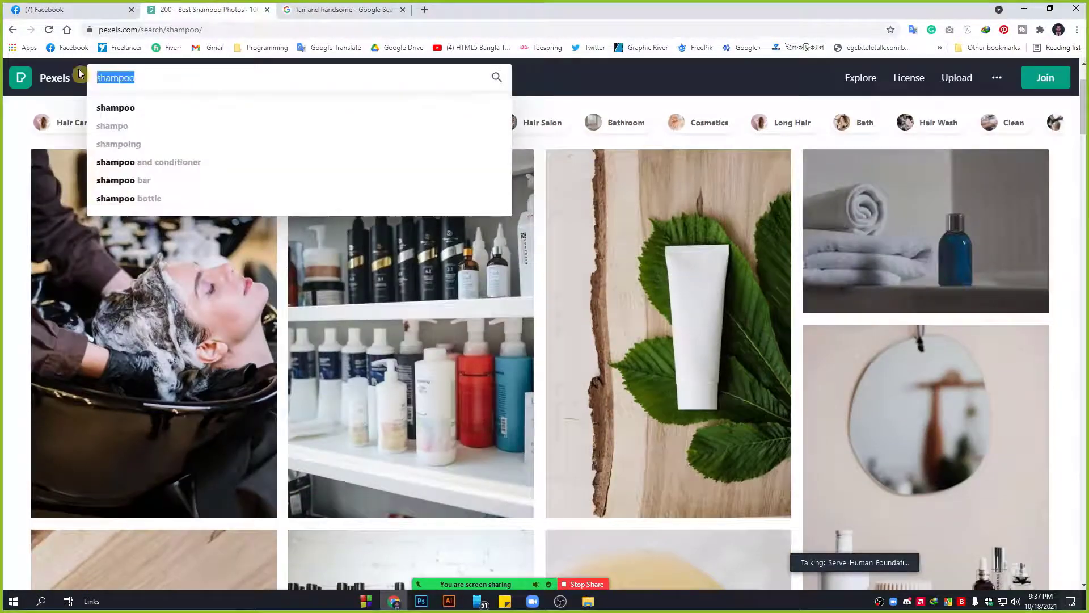
pyautogui.write('flower')
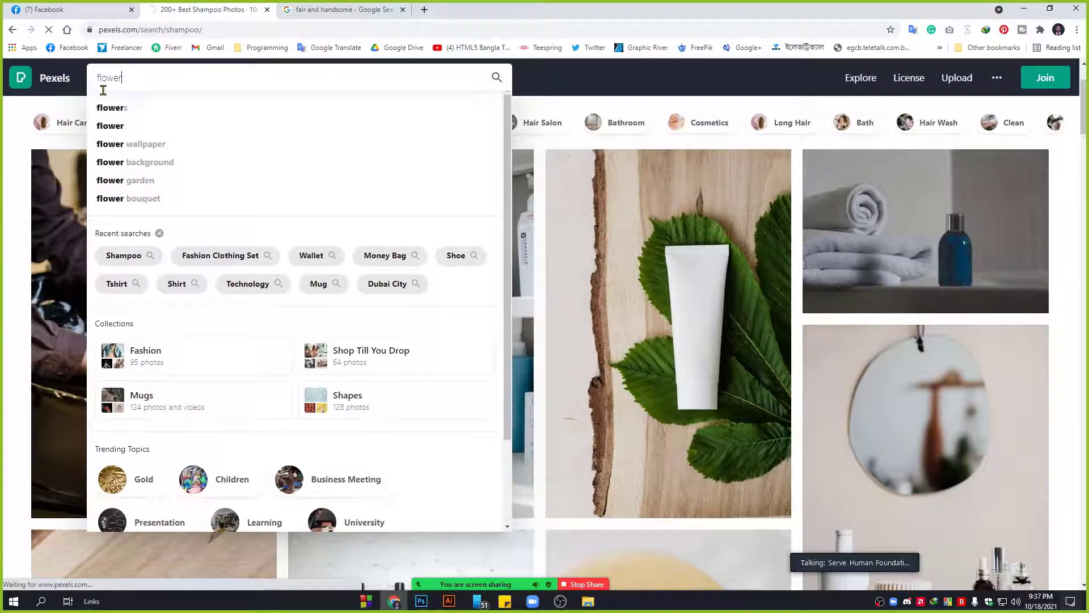
pyautogui.click(120, 108)
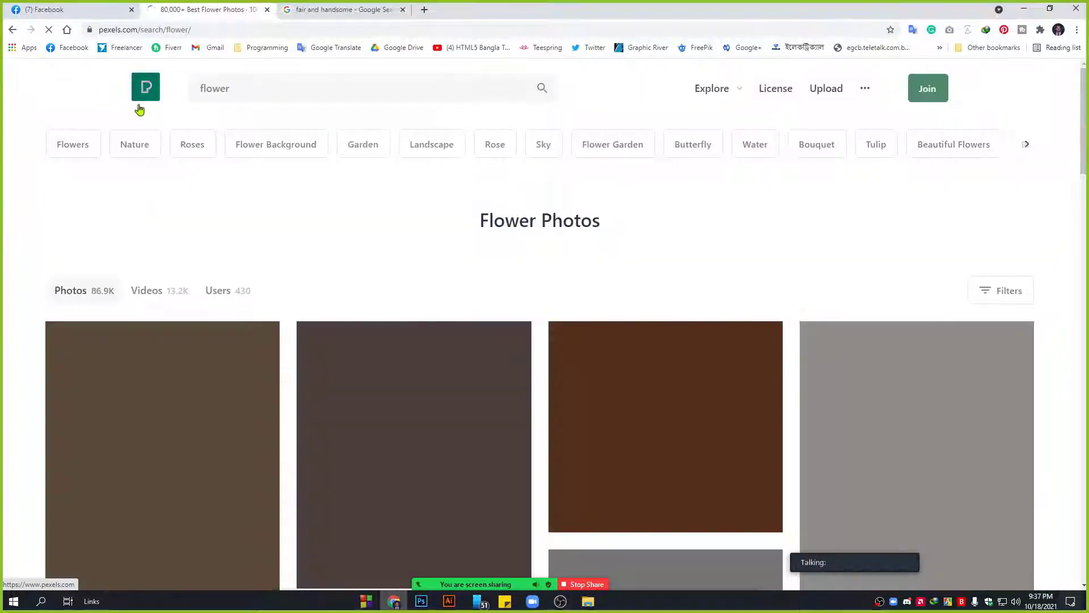
pyautogui.scroll(-3, 425, 297)
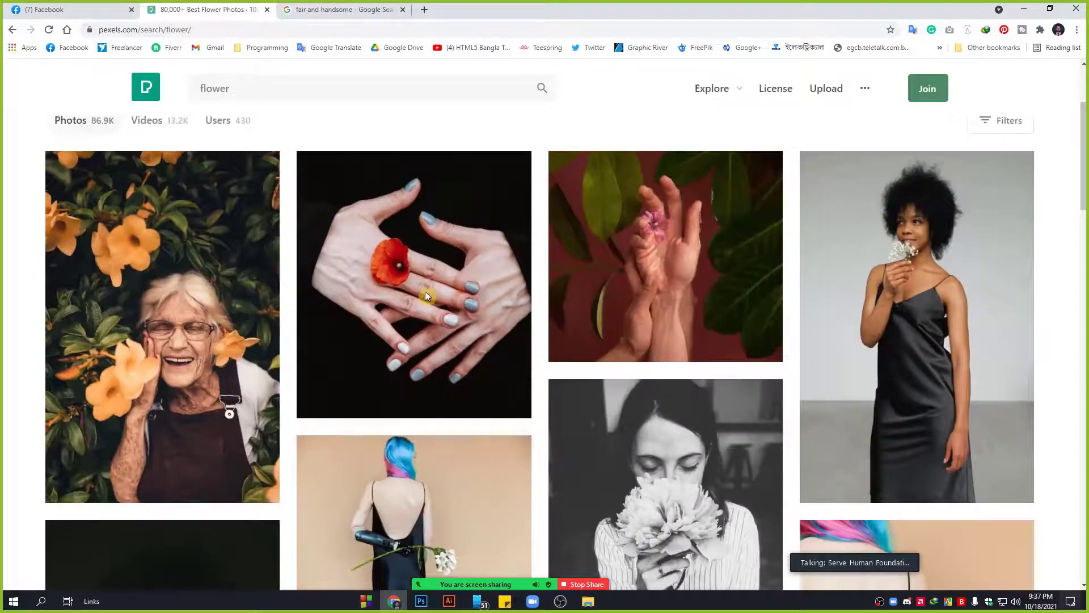
pyautogui.scroll(-9, 349, 222)
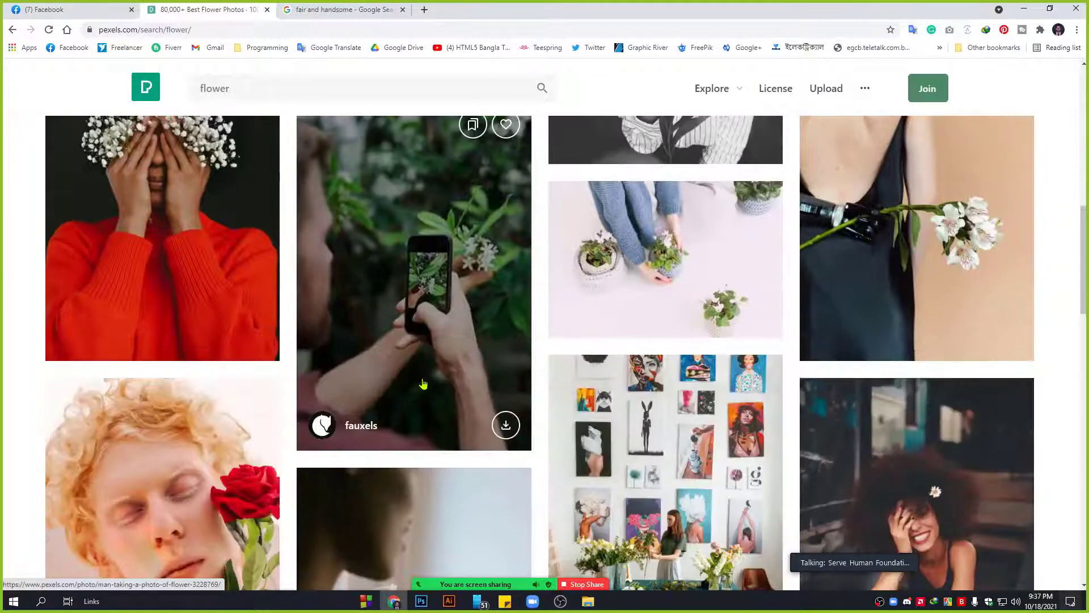
pyautogui.scroll(-11, 431, 334)
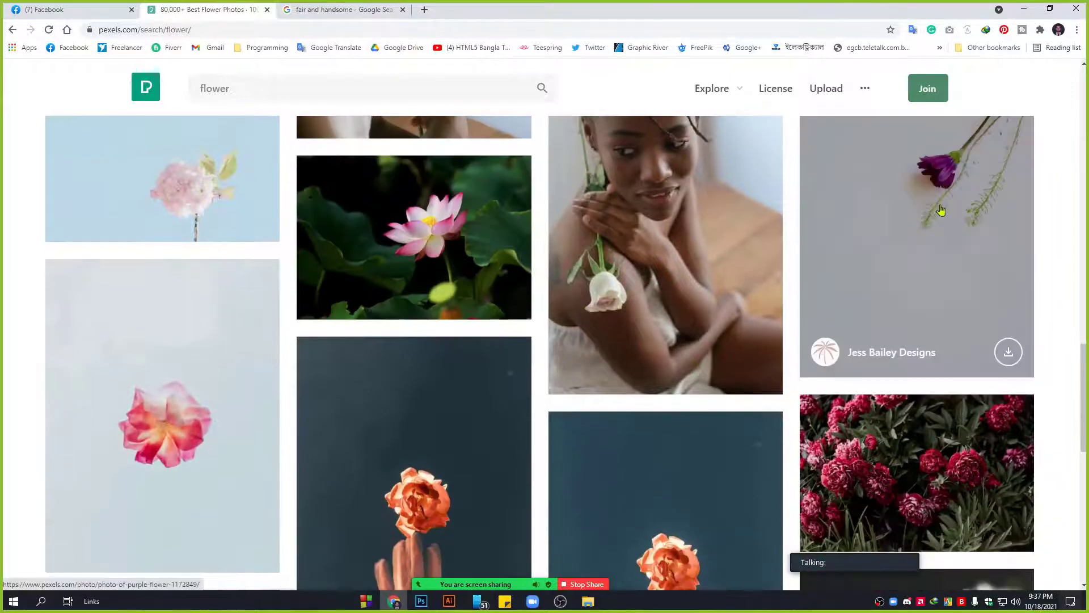
pyautogui.click(941, 210)
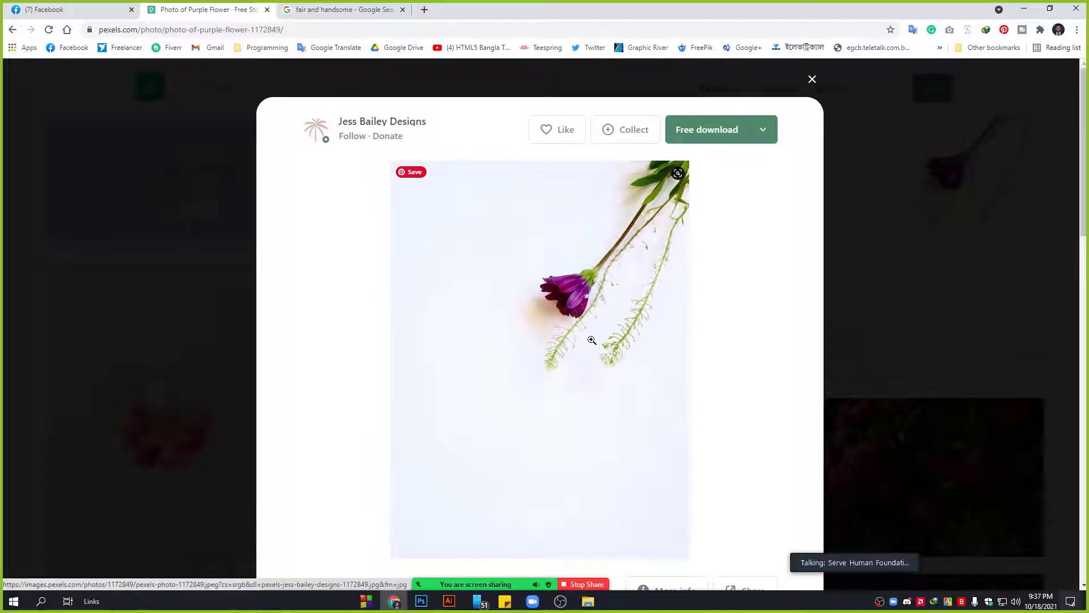
# Scroll through the purple flower's similar images, then return to Photoshop.
pyautogui.click(422, 600)
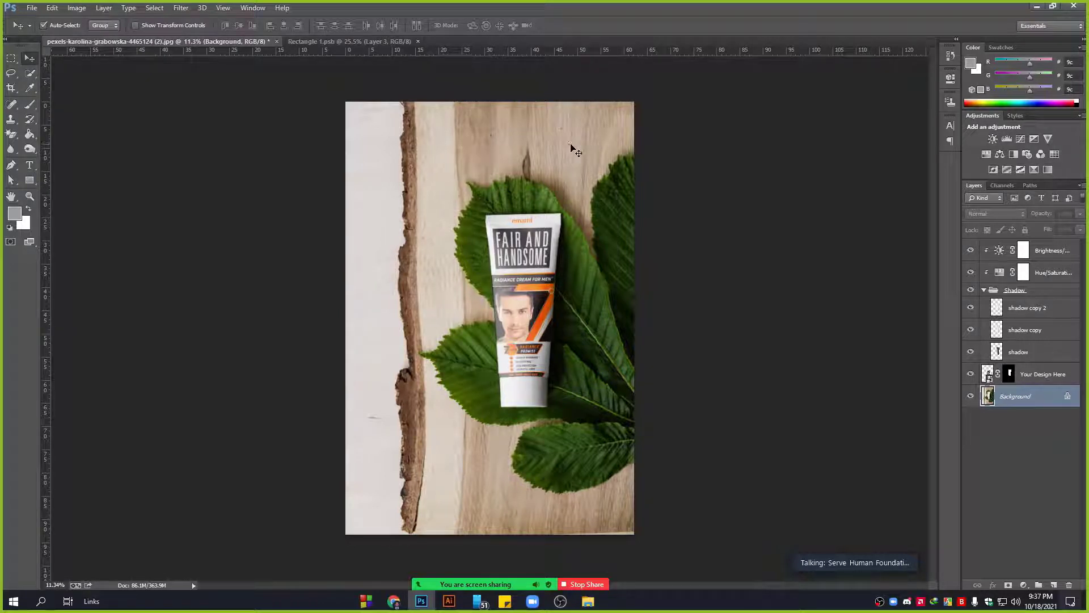
pyautogui.click(394, 600)
pyautogui.scroll(-3, 597, 334)
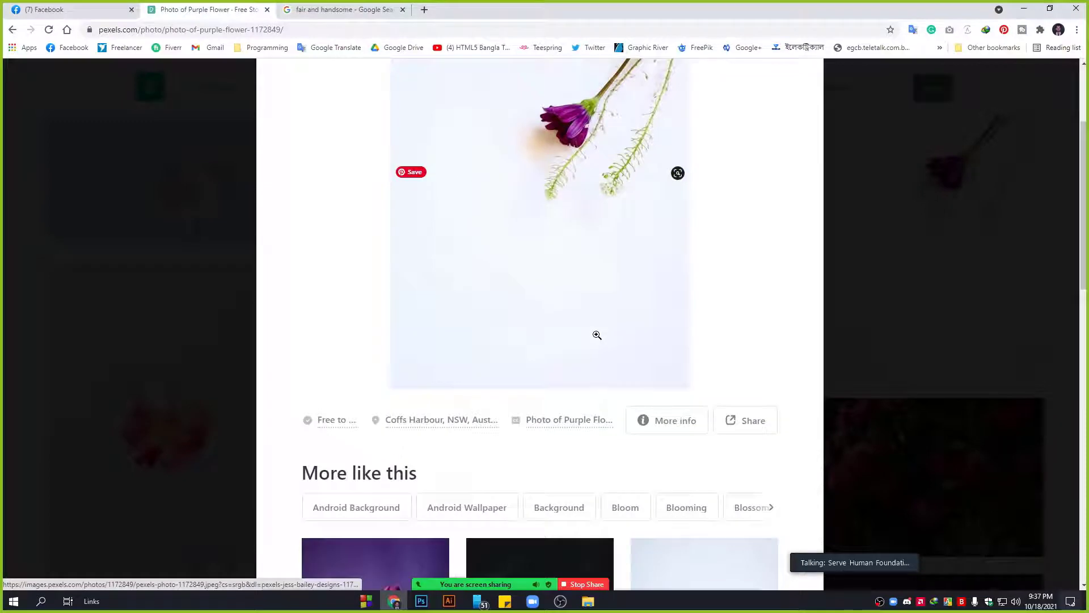
pyautogui.scroll(-8, 597, 335)
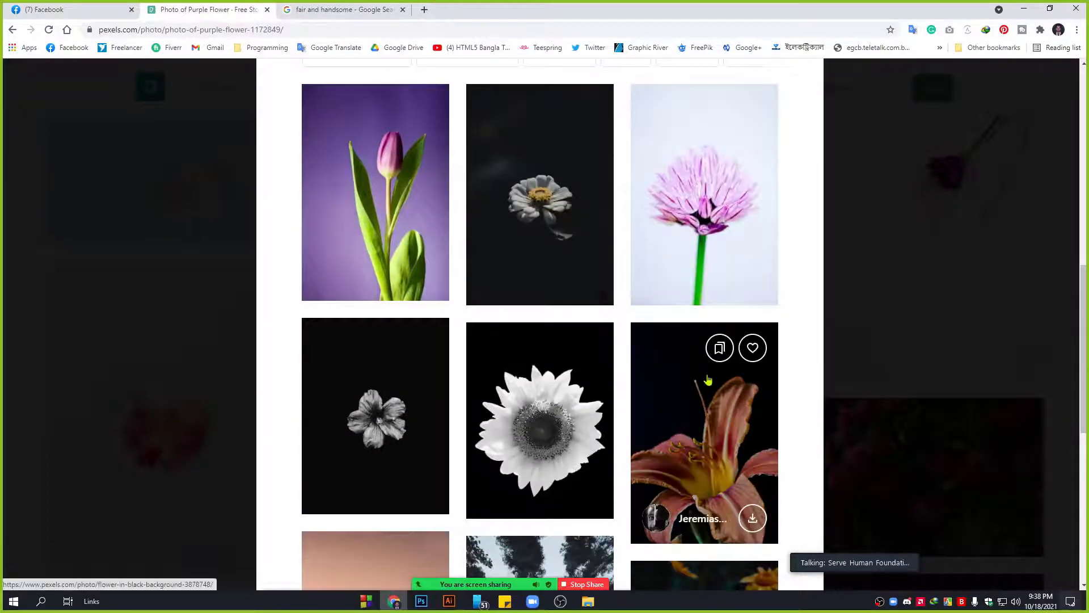
pyautogui.scroll(-8, 708, 379)
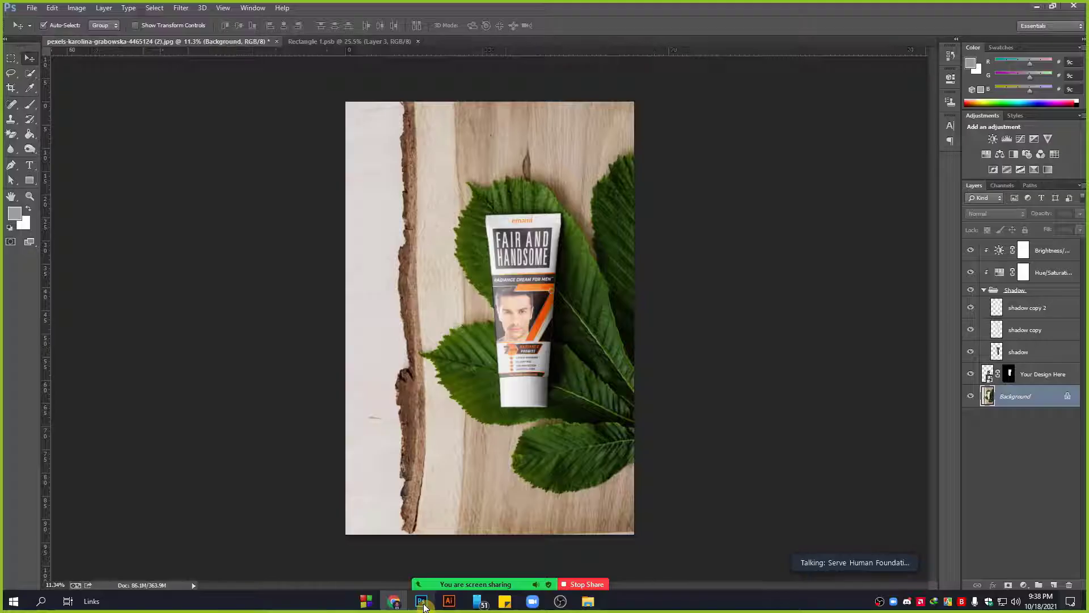
pyautogui.click(421, 603)
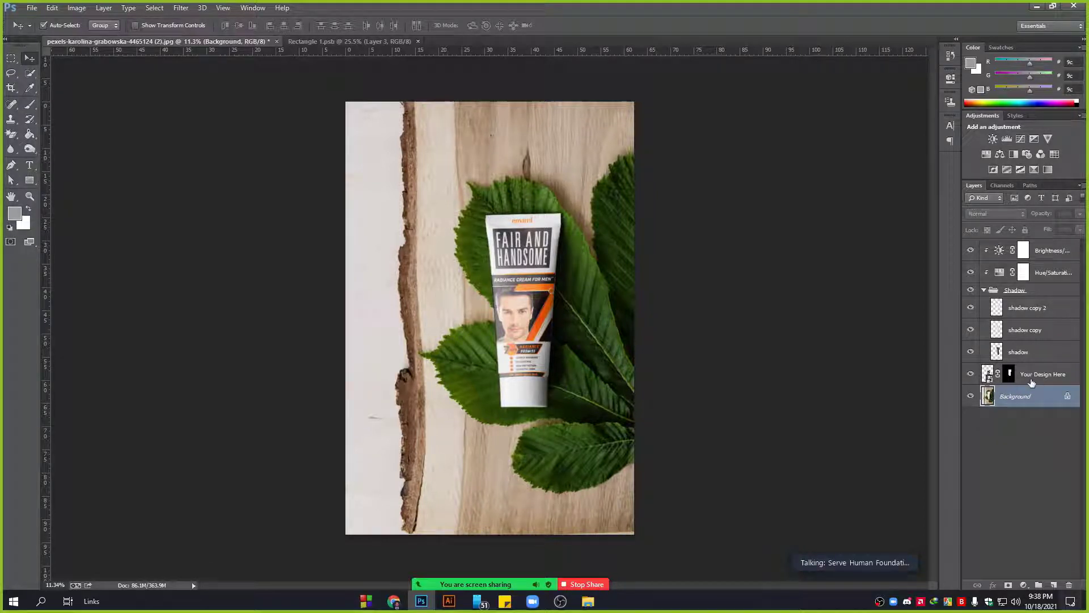
# Select the shadow layer, move the speaker panel aside, and stop sharing the screen.
pyautogui.click(1029, 354)
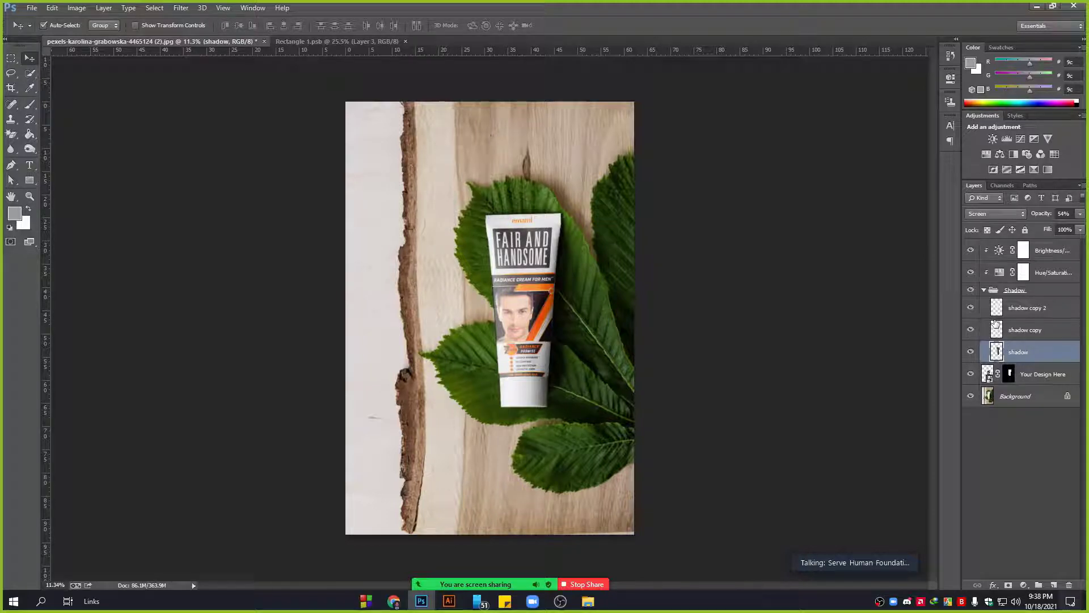
pyautogui.moveTo(876, 549); pyautogui.dragTo(873, 551)
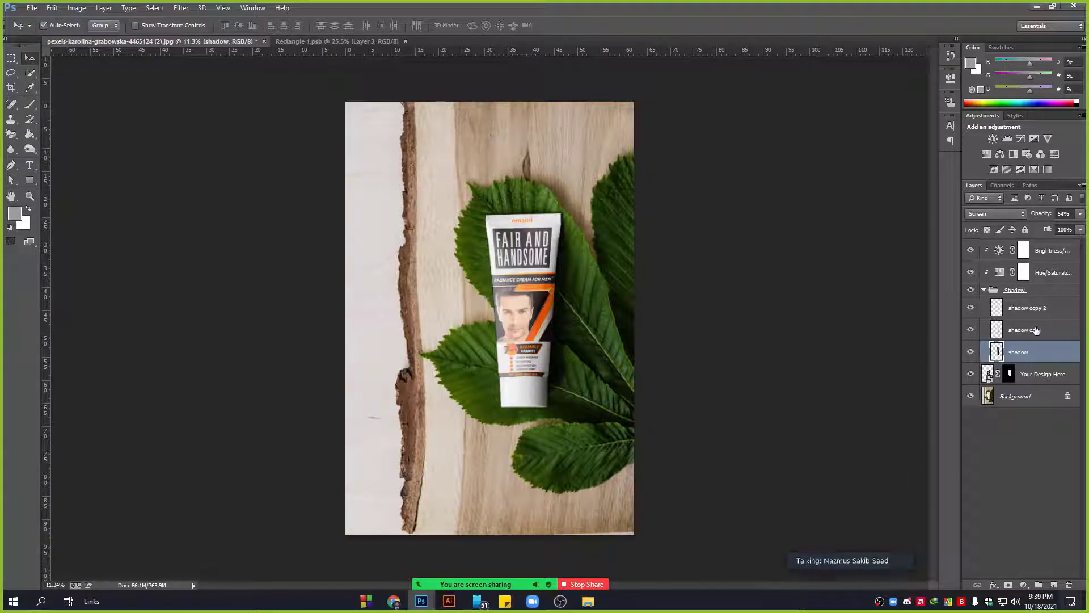
pyautogui.click(584, 584)
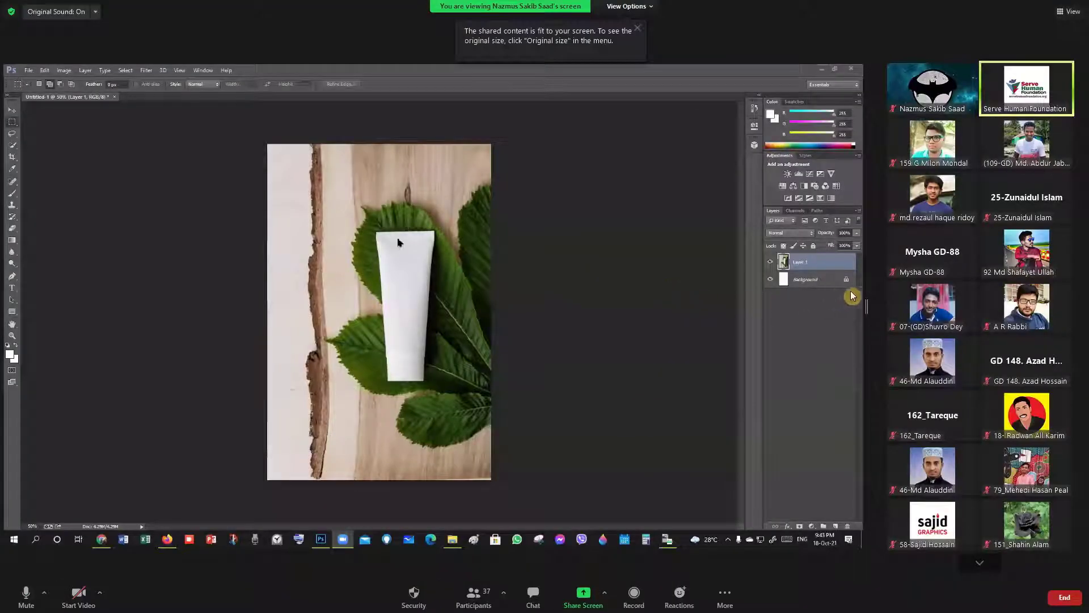
# Widen the shared view, stop the participant's share via View Options, and choose Share Screen.
pyautogui.moveTo(871, 301); pyautogui.dragTo(877, 302)
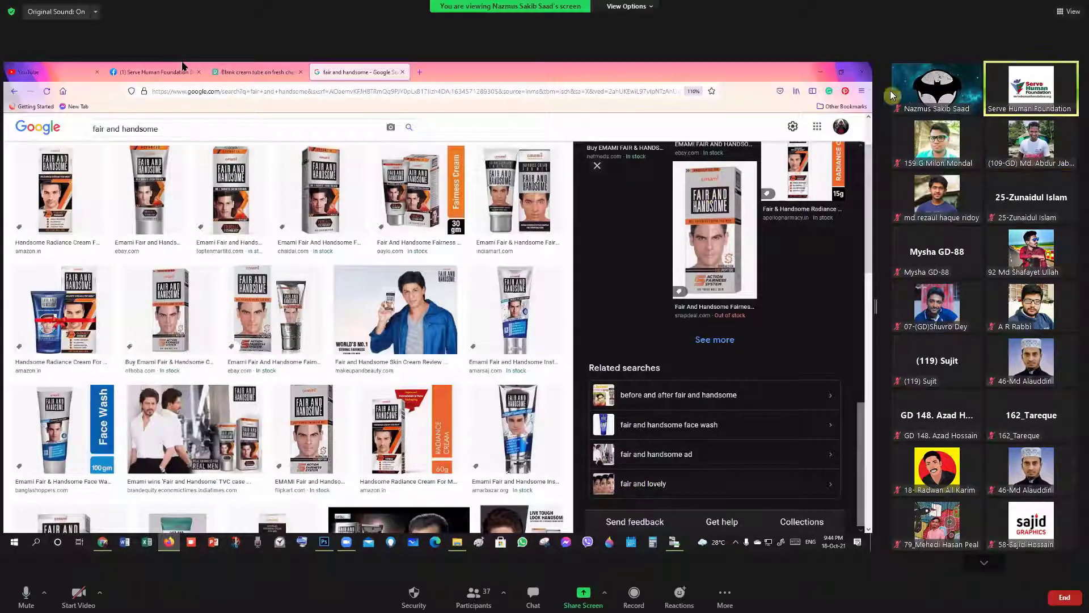
pyautogui.click(627, 7)
pyautogui.click(643, 103)
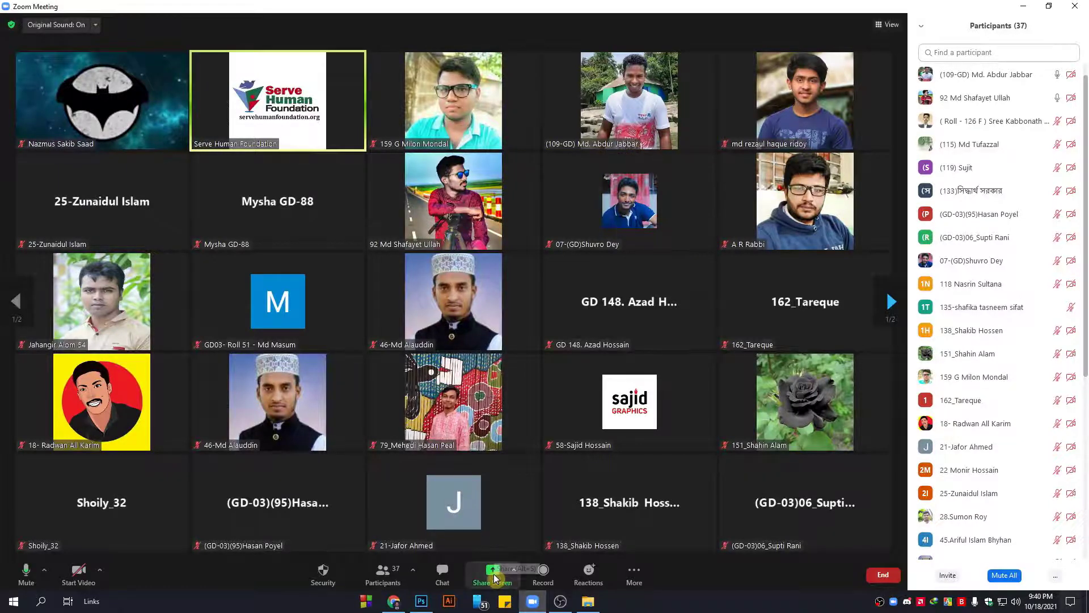
pyautogui.click(492, 572)
# Share the Photoshop window, then select each layer from Background to Hue/Saturation 1 to inspect it.
pyautogui.click(781, 454)
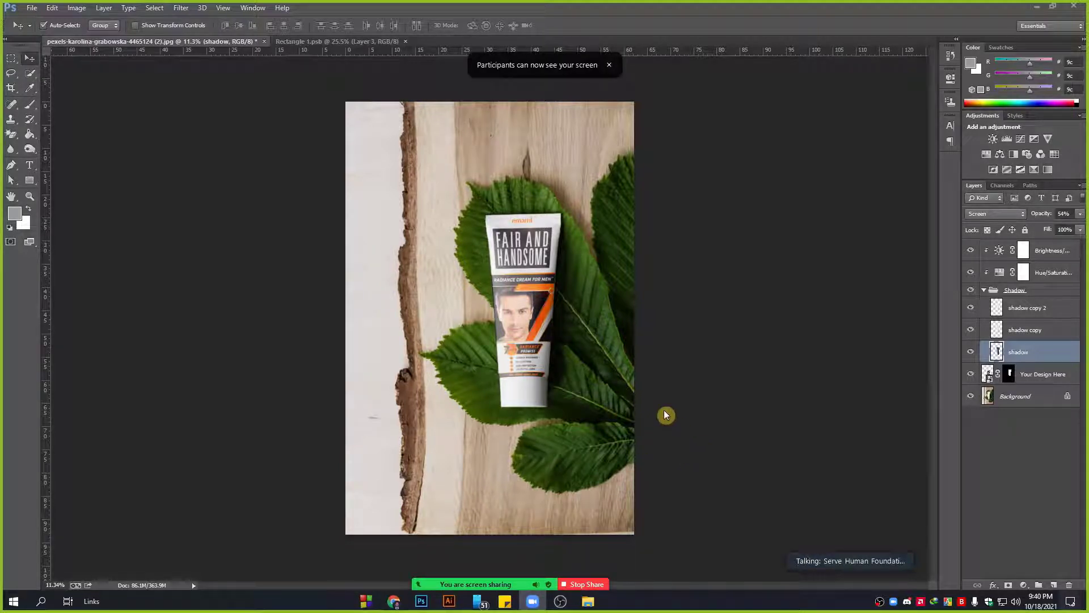
pyautogui.click(1019, 400)
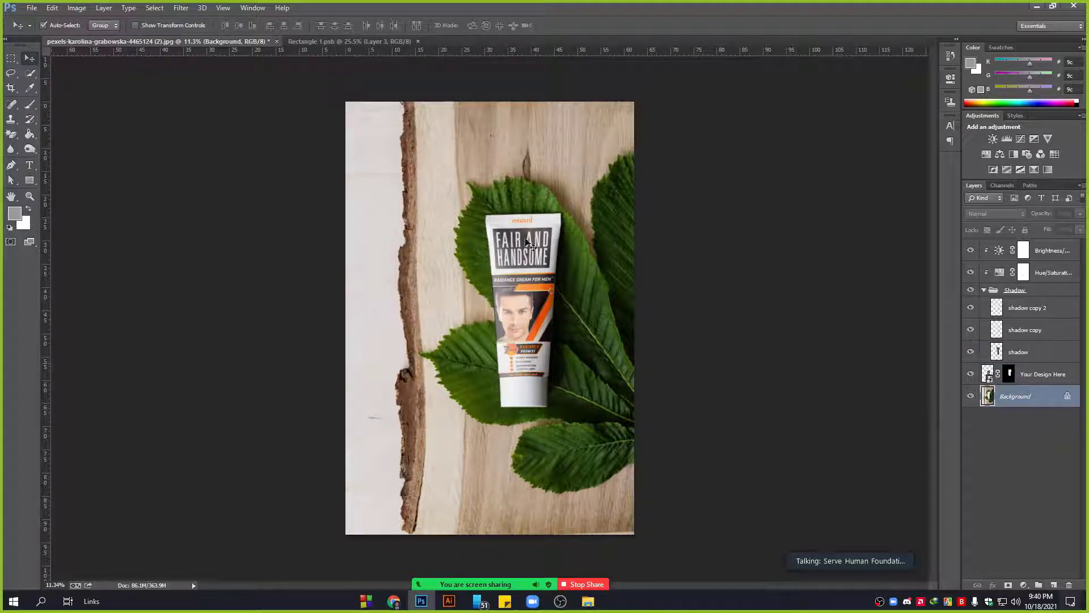
pyautogui.click(1043, 375)
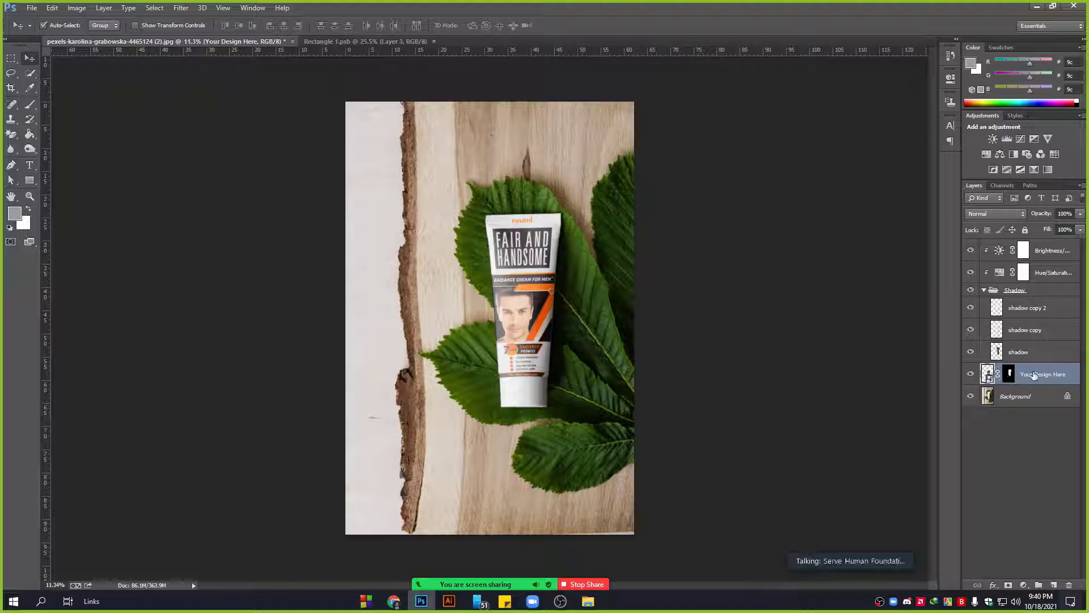
pyautogui.click(1032, 353)
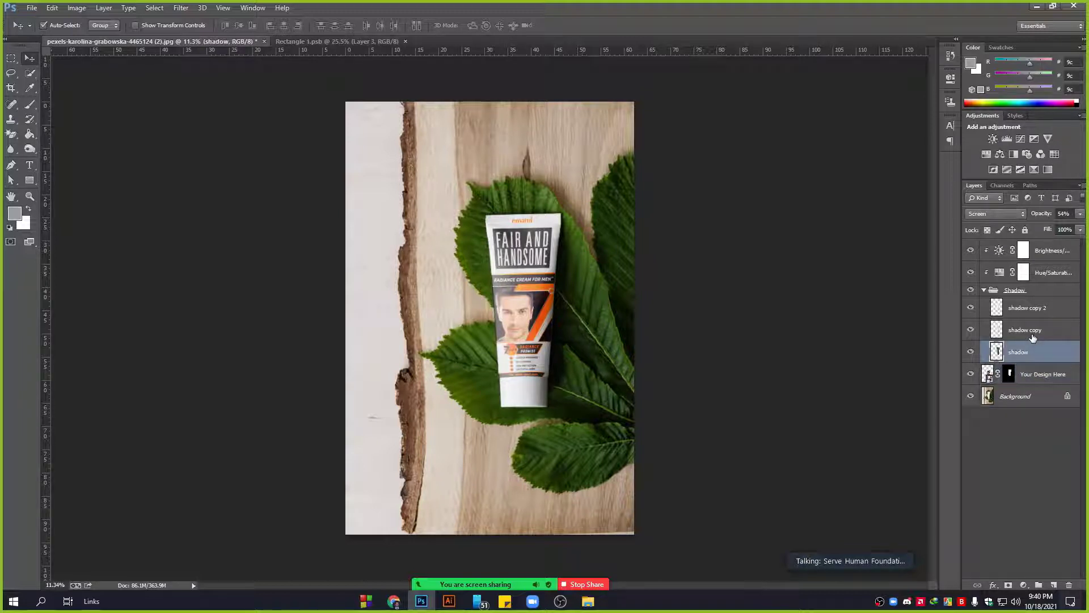
pyautogui.click(1032, 337)
pyautogui.click(1035, 310)
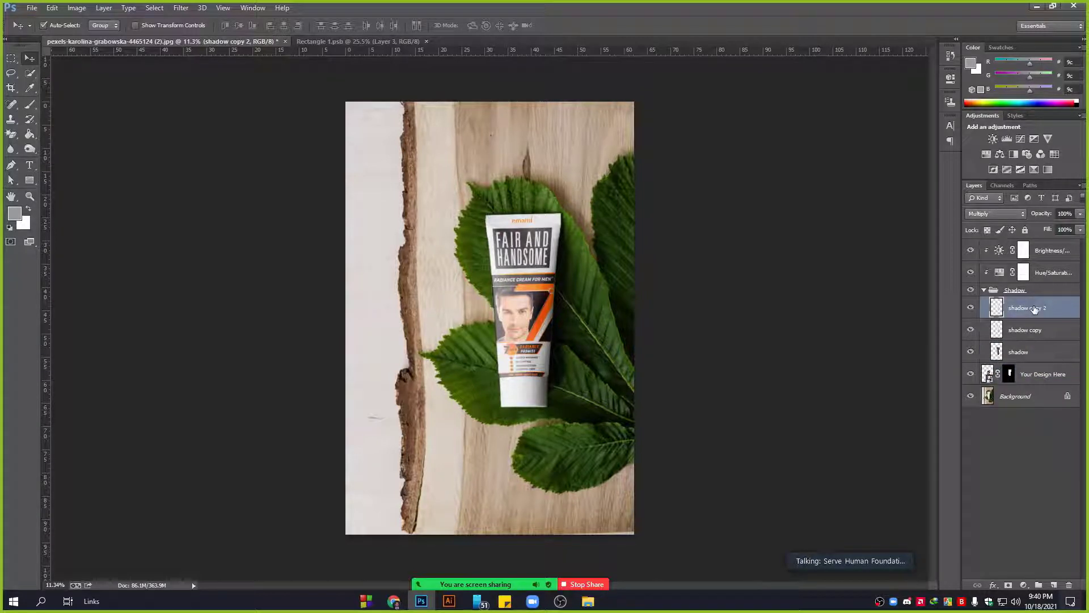
pyautogui.click(1050, 249)
pyautogui.click(1031, 265)
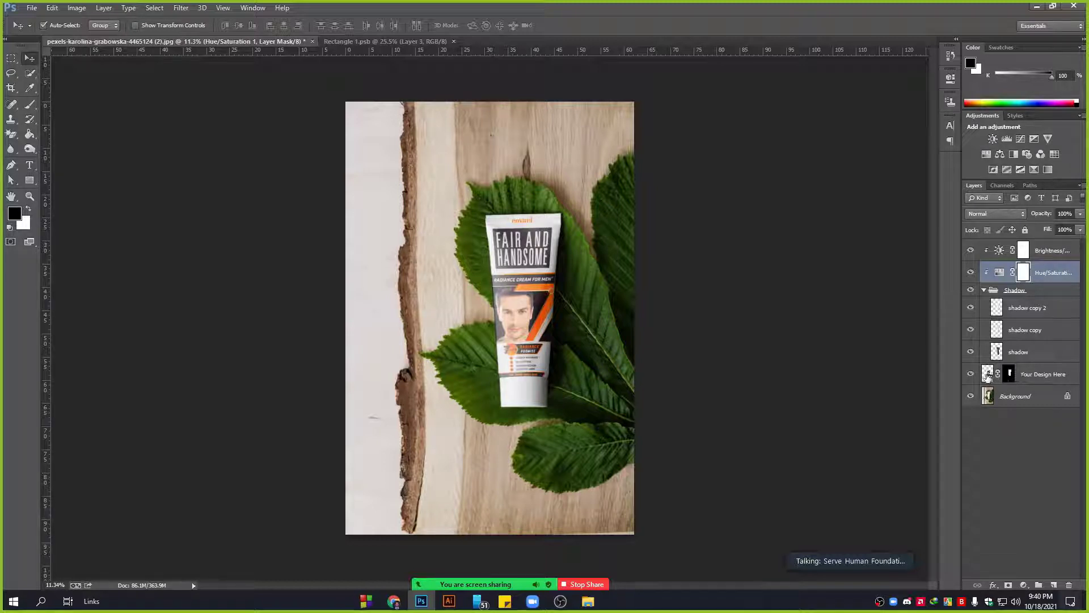
pyautogui.click(1030, 367)
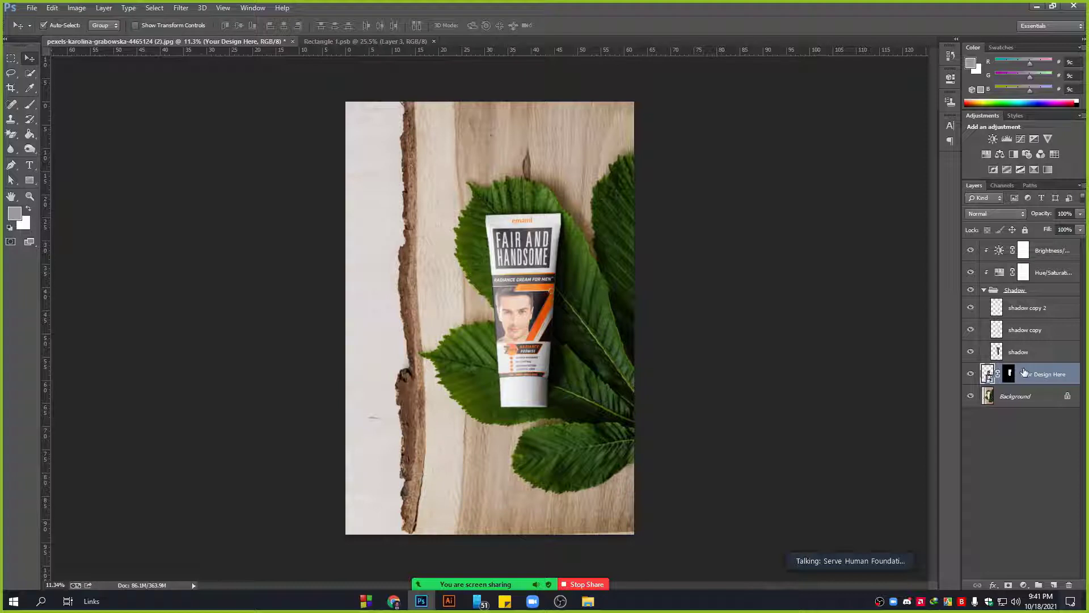
# Move Your Design Here to the top and back above Background, then re-expand the Shadow group.
pyautogui.moveTo(1023, 372); pyautogui.dragTo(1010, 246)
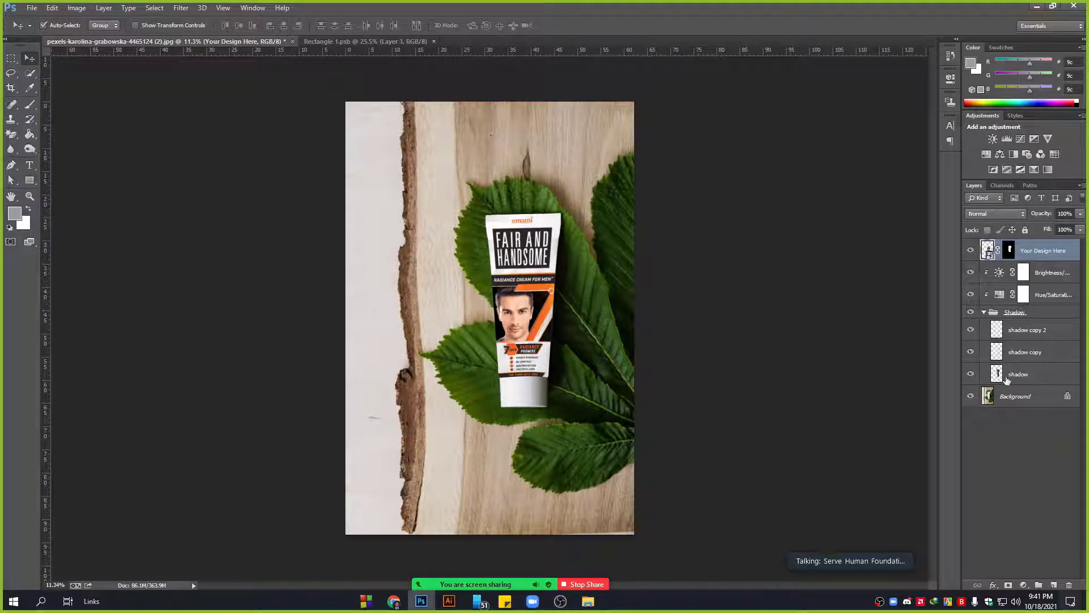
pyautogui.moveTo(1035, 261); pyautogui.dragTo(1012, 385)
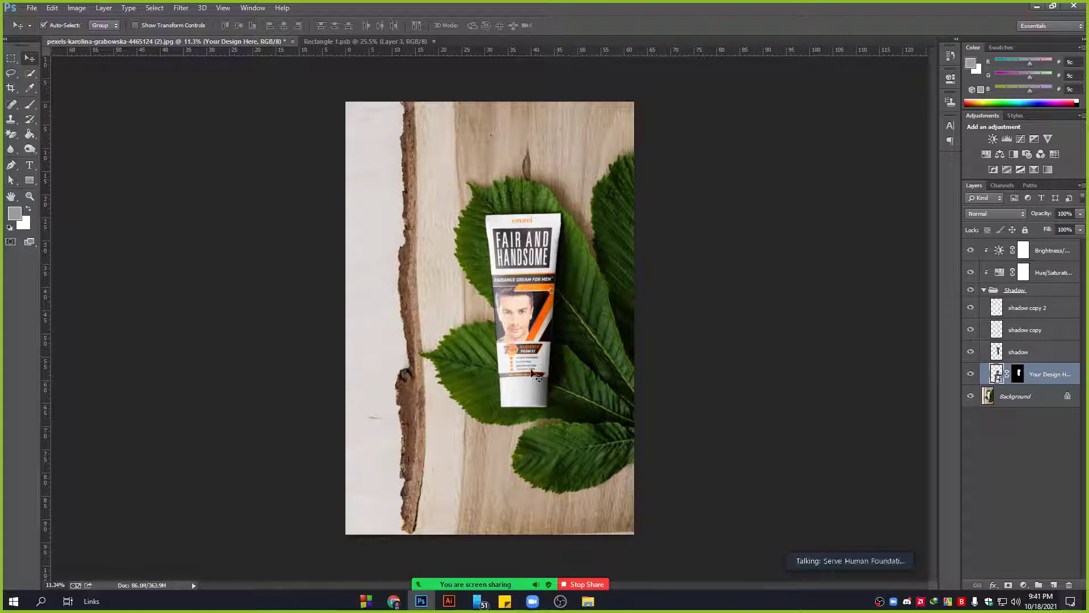
pyautogui.click(984, 289)
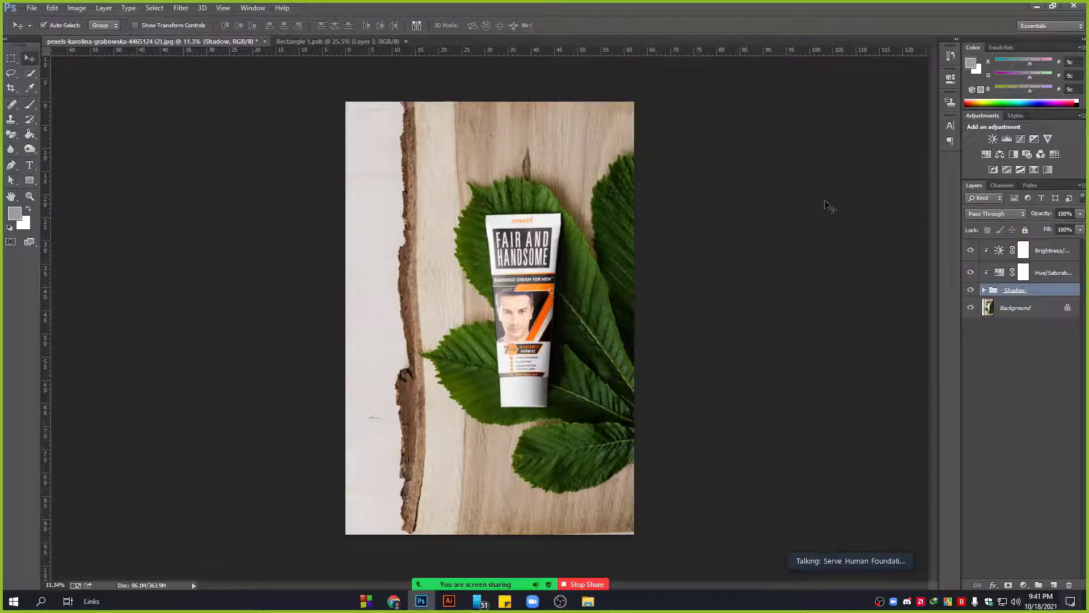
pyautogui.click(984, 290)
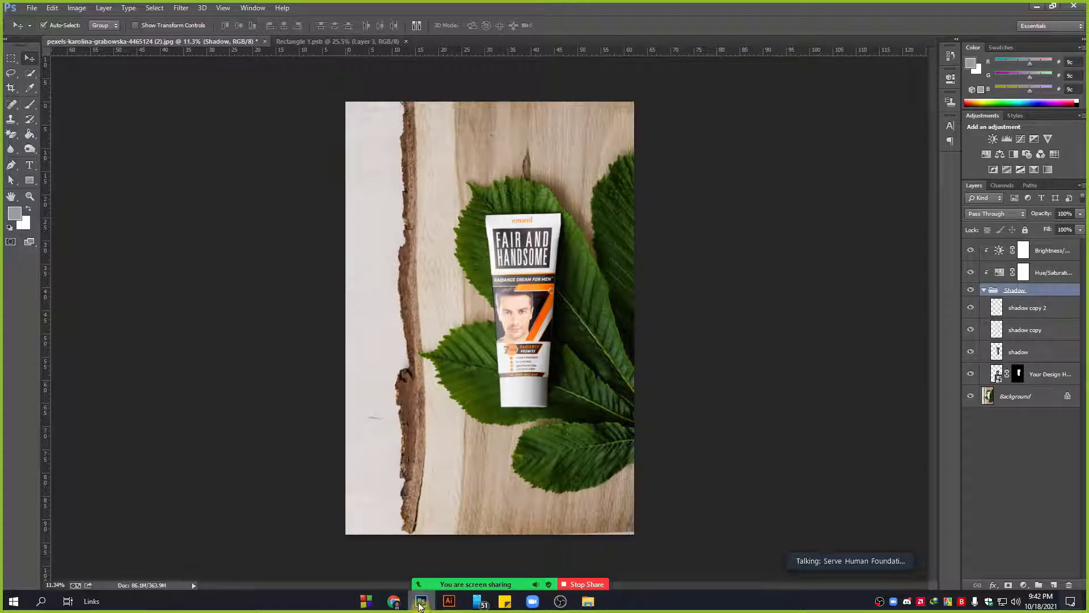
# Stop sharing the Photoshop cream-tube mockup with the Zoom meeting.
pyautogui.click(588, 585)
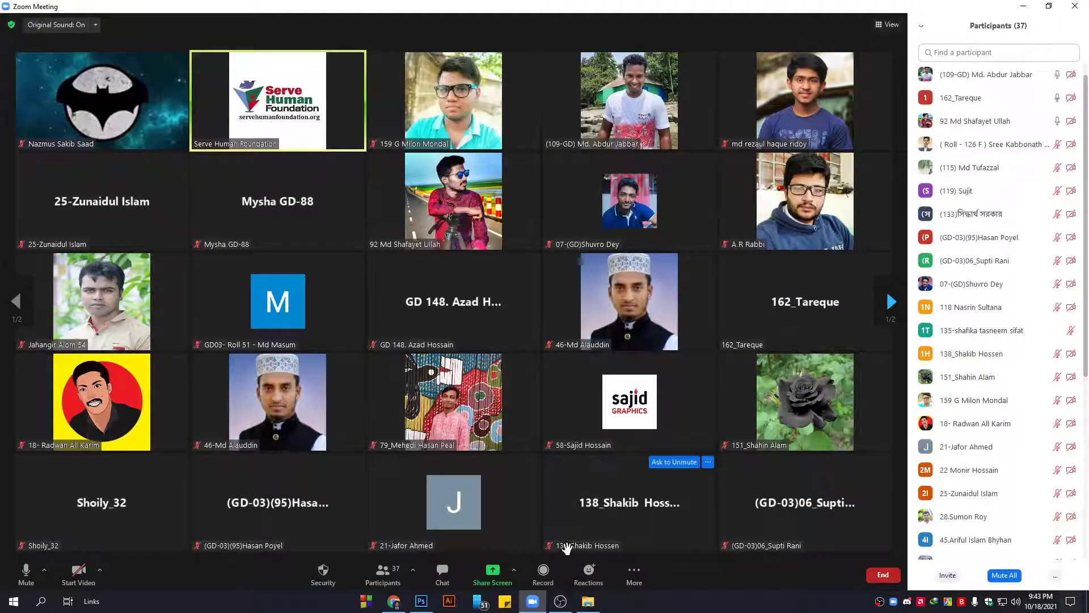
# Check OBS briefly, then show Facebook's Live Dashboard in Chrome.
pyautogui.click(560, 602)
pyautogui.click(560, 603)
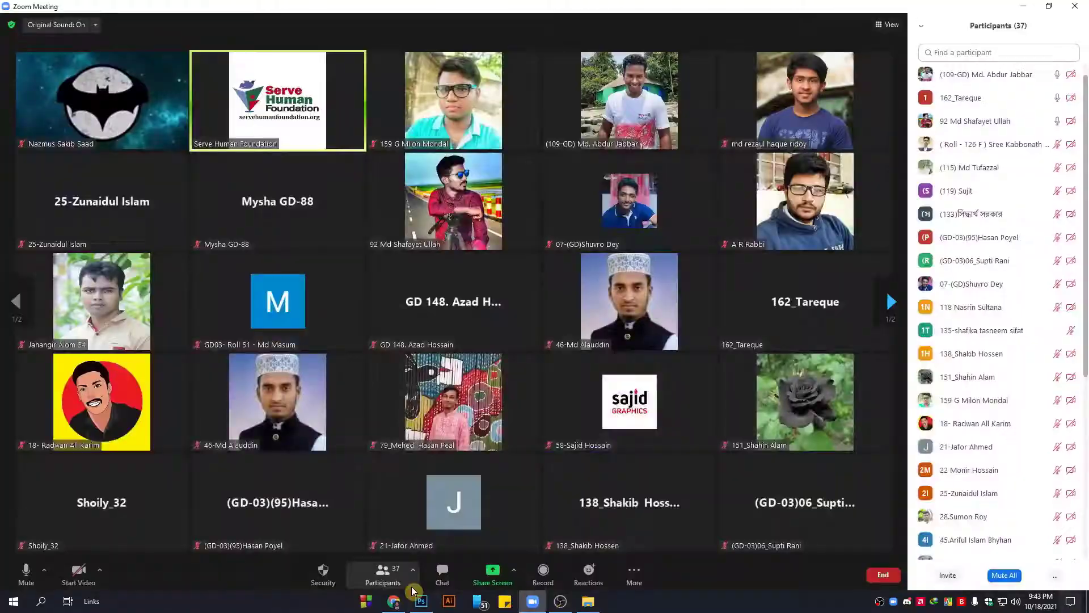
pyautogui.click(395, 602)
pyautogui.click(106, 5)
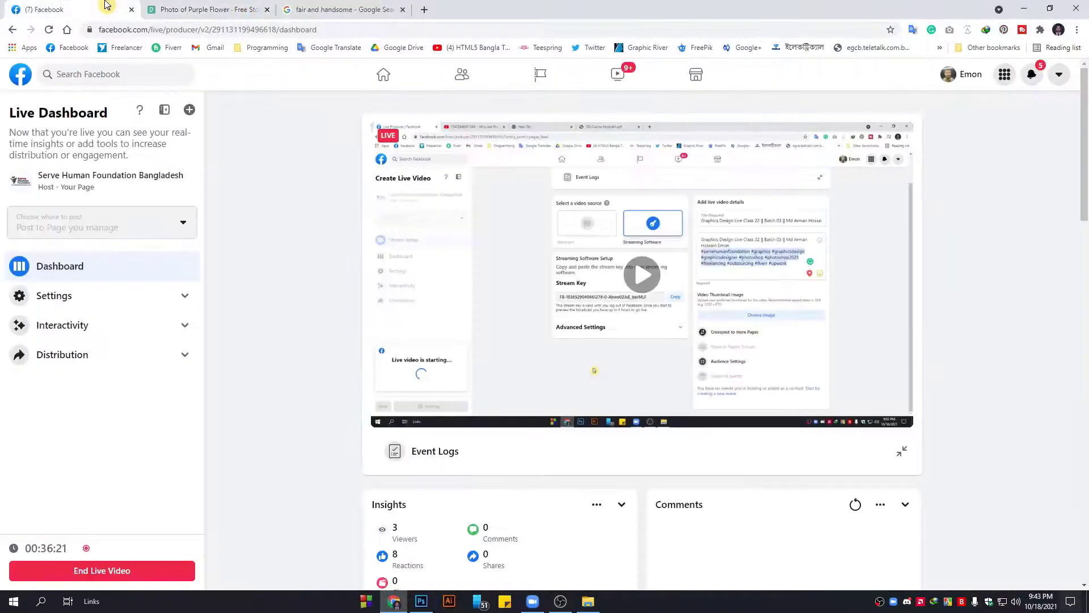
# Review the broadcast's viewer and reaction insights, then return to the Zoom meeting.
pyautogui.scroll(-4, 303, 277)
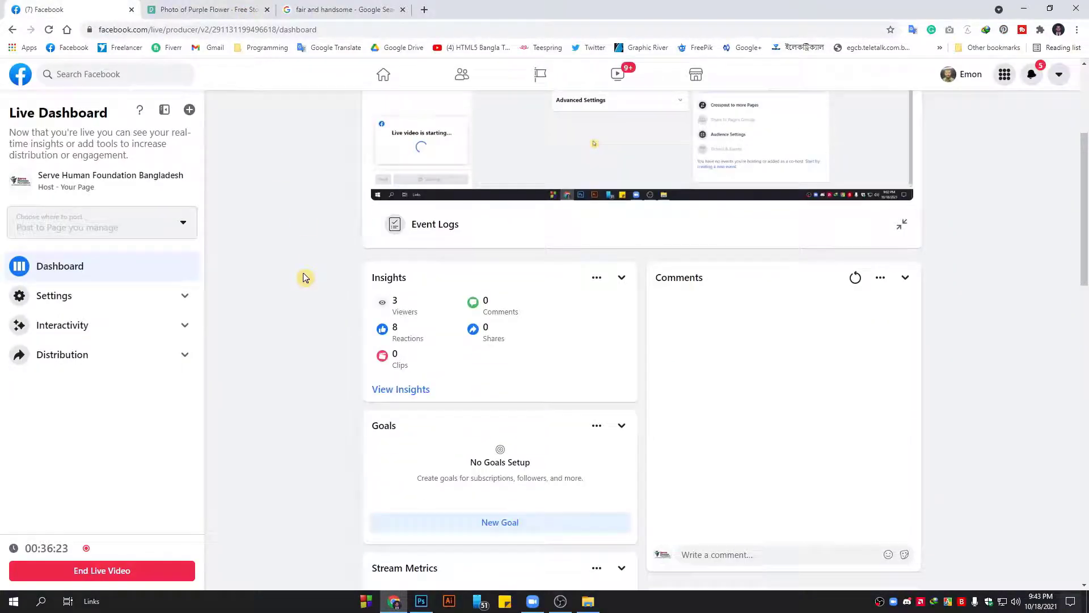
pyautogui.scroll(-4, 304, 276)
pyautogui.scroll(4, 304, 276)
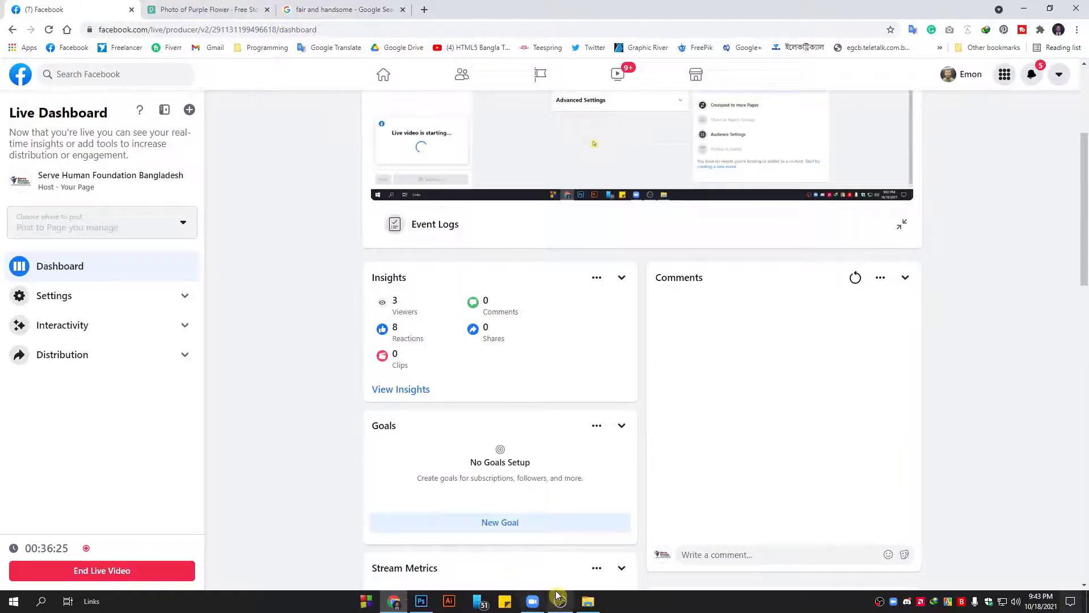
pyautogui.click(532, 601)
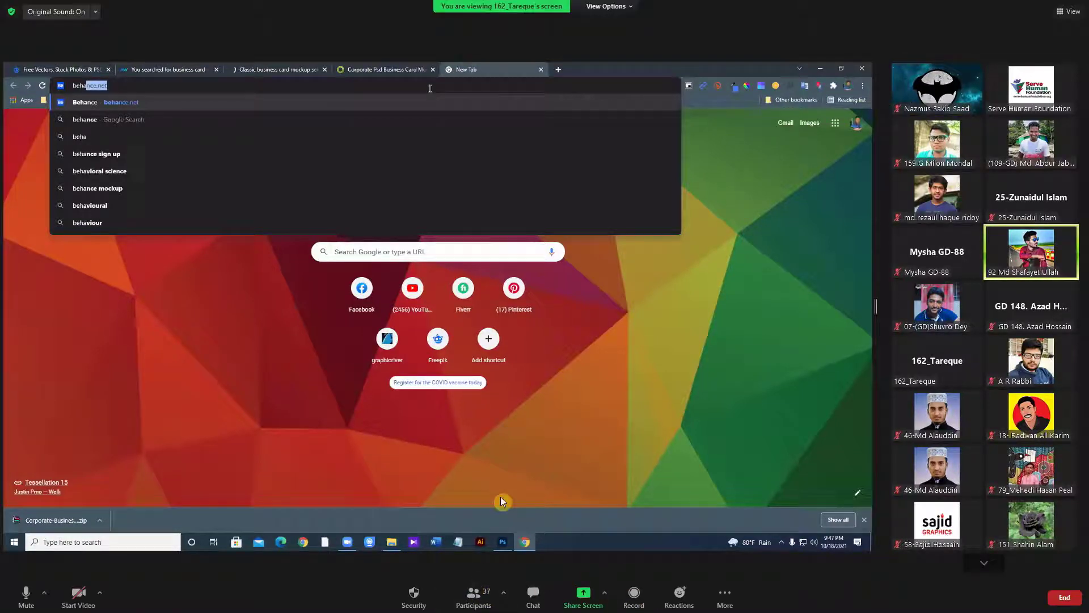
# Mute the live-microphone participant, then move aside and enlarge the participants window.
pyautogui.click(475, 595)
pyautogui.moveTo(538, 312)
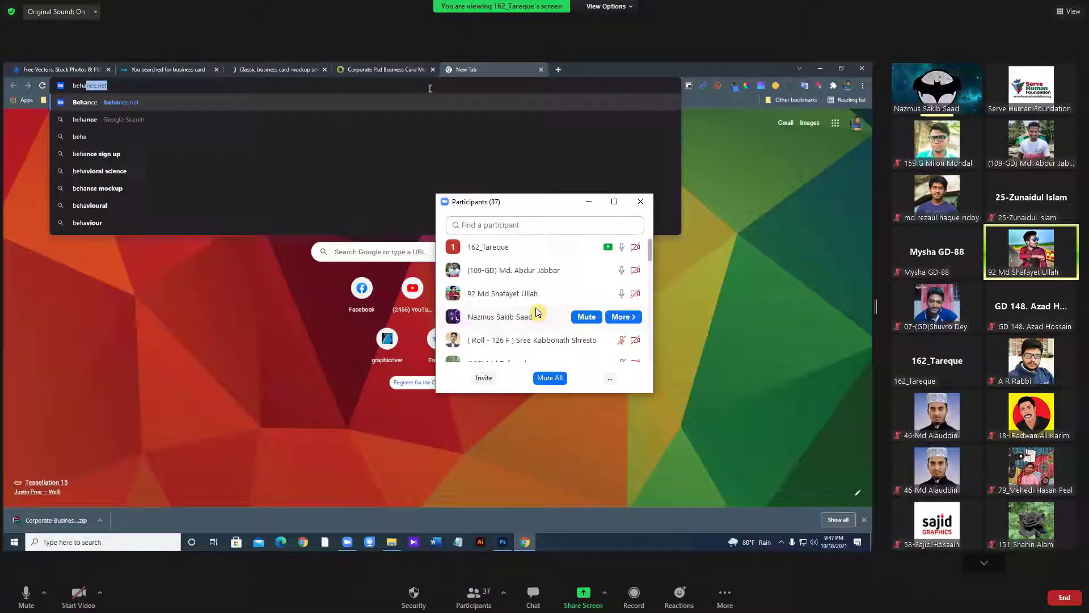
pyautogui.click(586, 316)
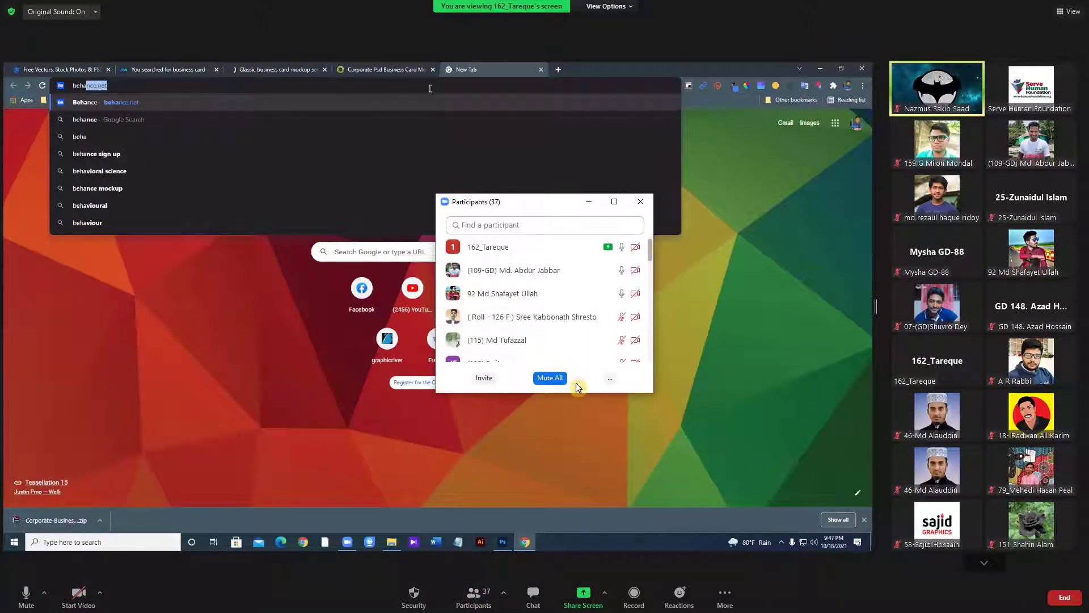
pyautogui.moveTo(548, 206); pyautogui.dragTo(733, 206)
pyautogui.moveTo(772, 390); pyautogui.dragTo(770, 469)
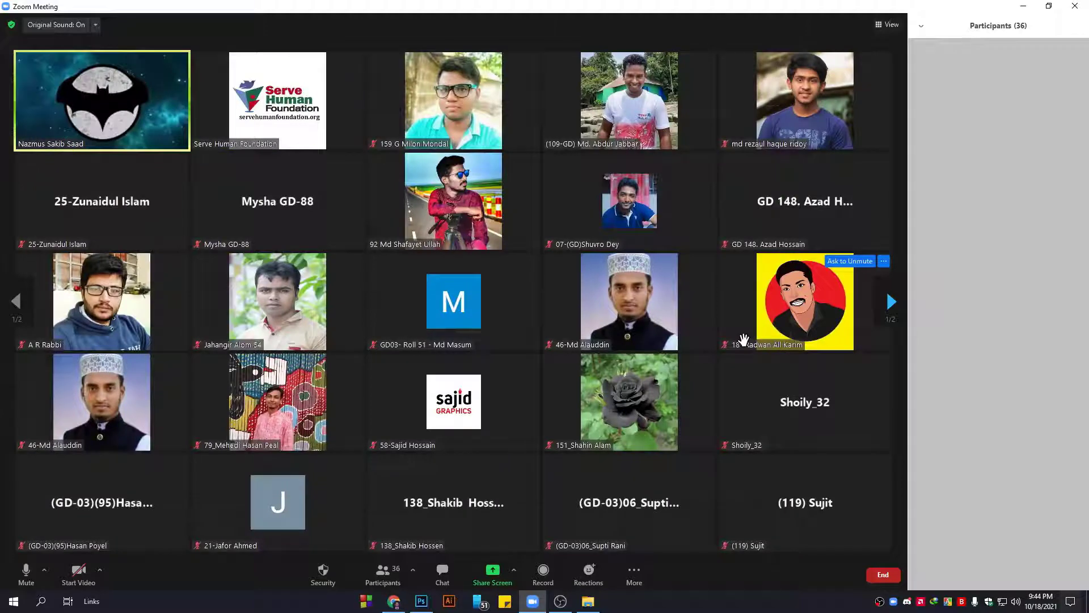
# Page through the gallery to its second page and close the empty participants panel.
pyautogui.click(891, 301)
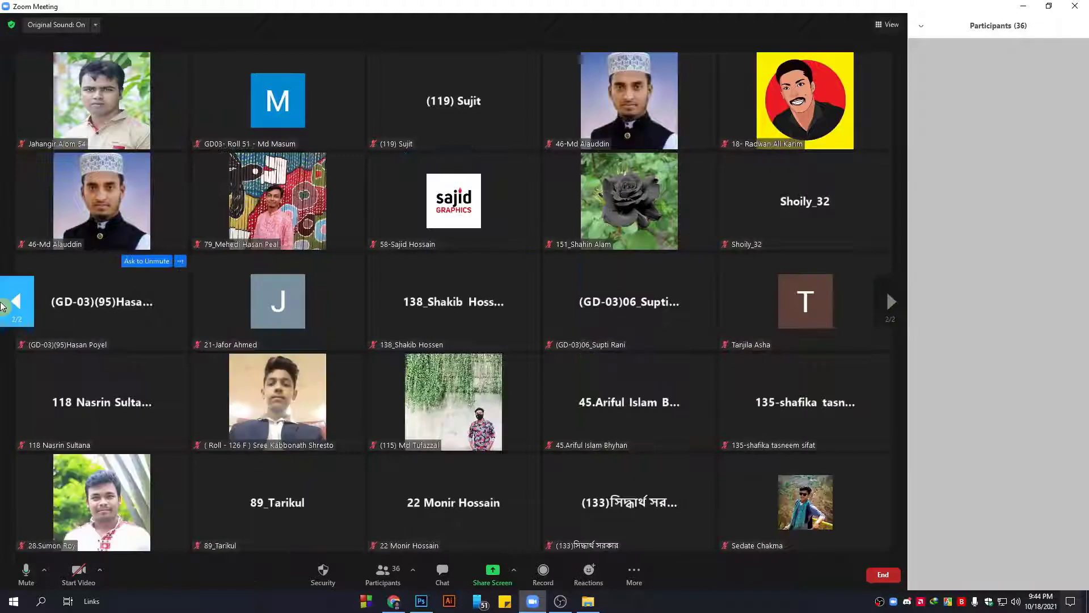
pyautogui.click(3, 305)
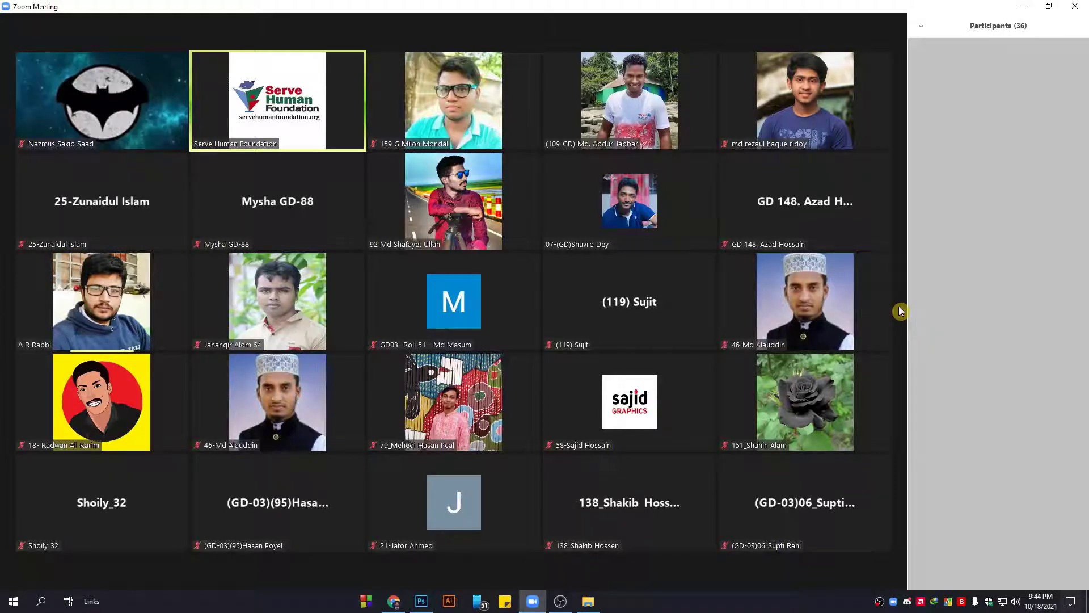
pyautogui.click(886, 302)
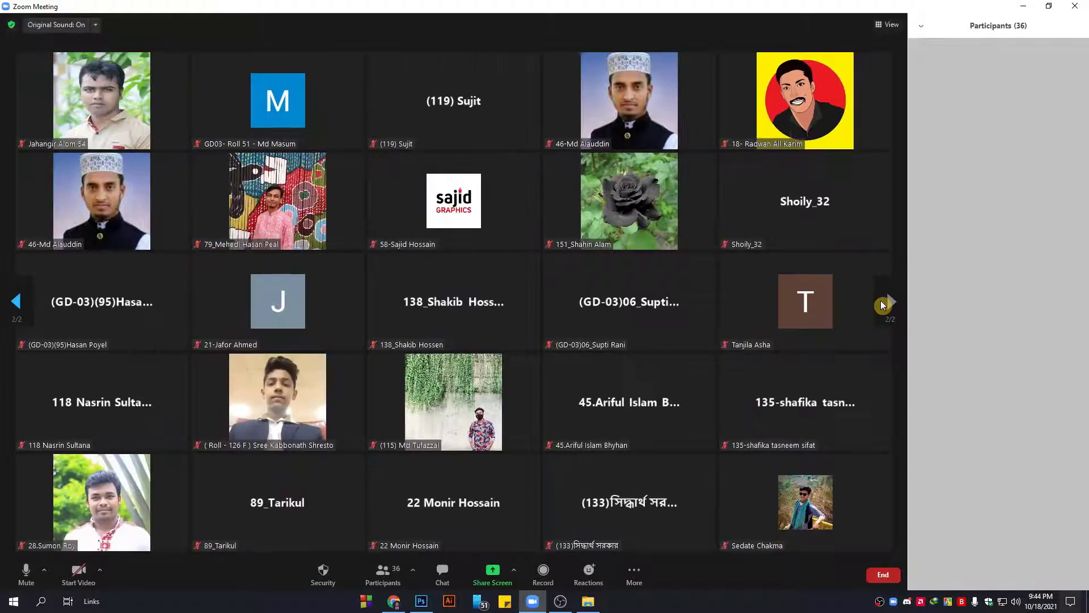
pyautogui.click(382, 574)
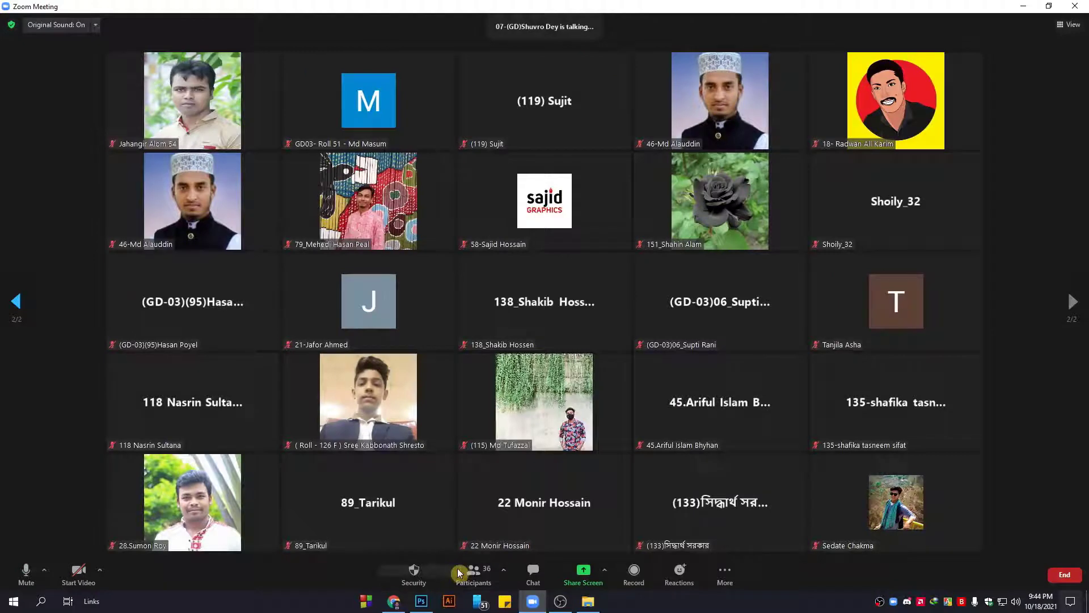
# Reopen the participants list beside the gallery, scroll it, and go back to tile page 1.
pyautogui.click(462, 573)
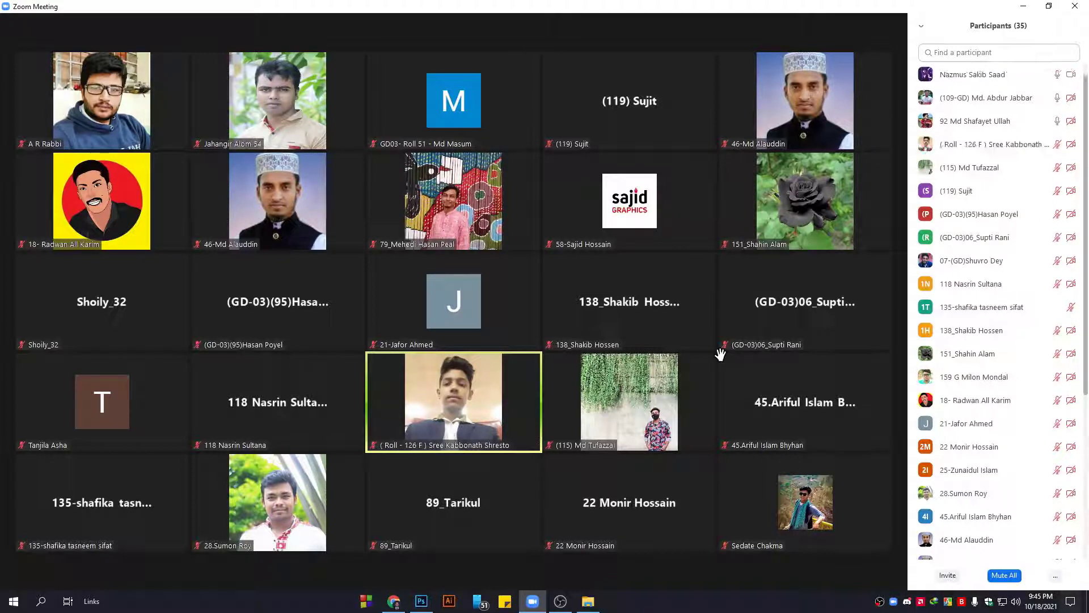
pyautogui.moveTo(961, 348)
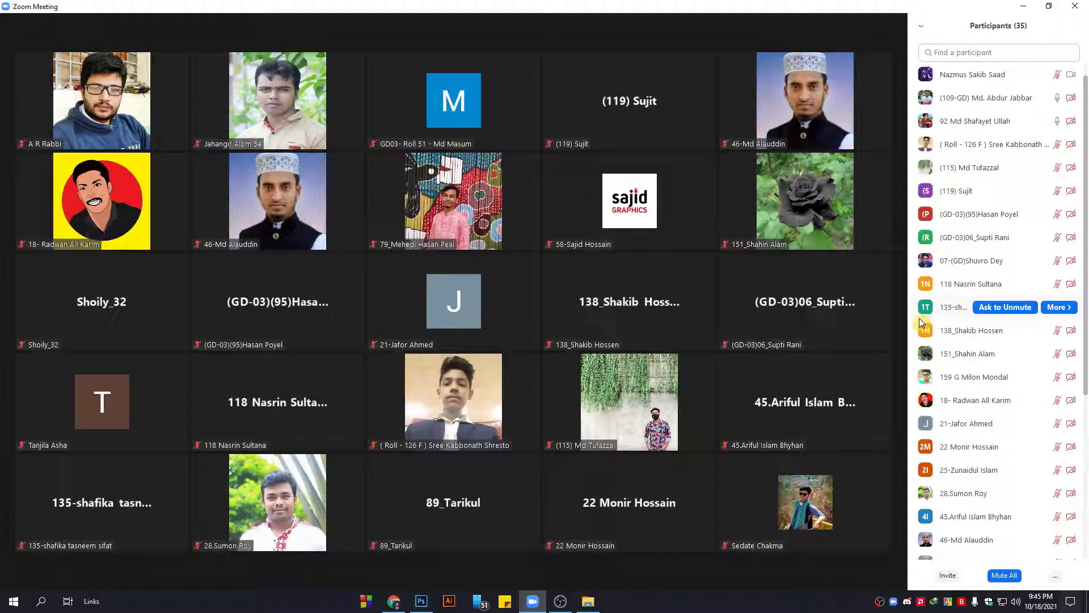
pyautogui.scroll(-1, 919, 322)
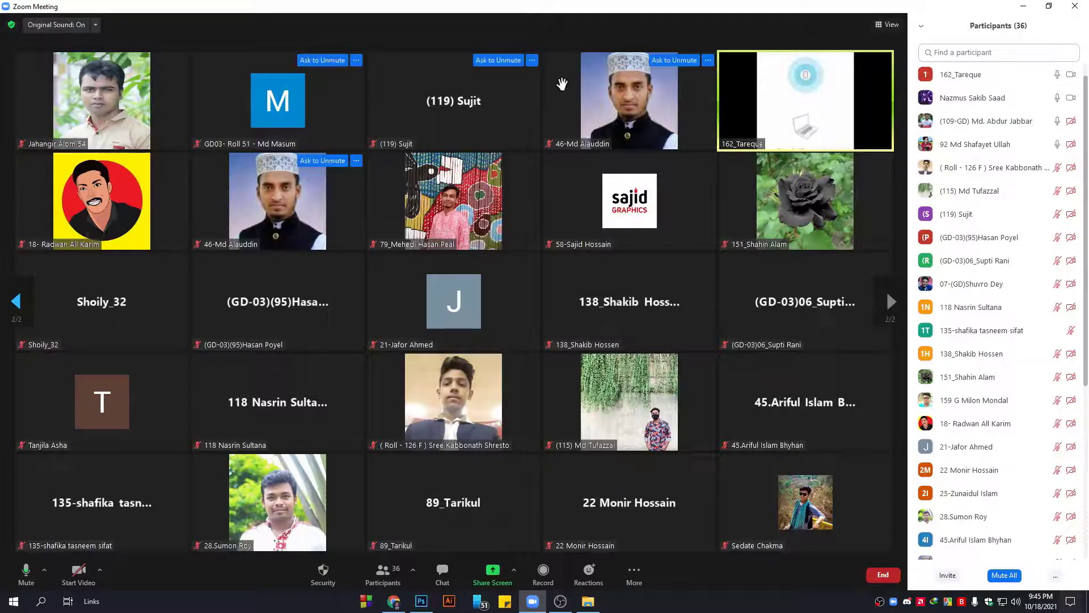
pyautogui.moveTo(882, 115)
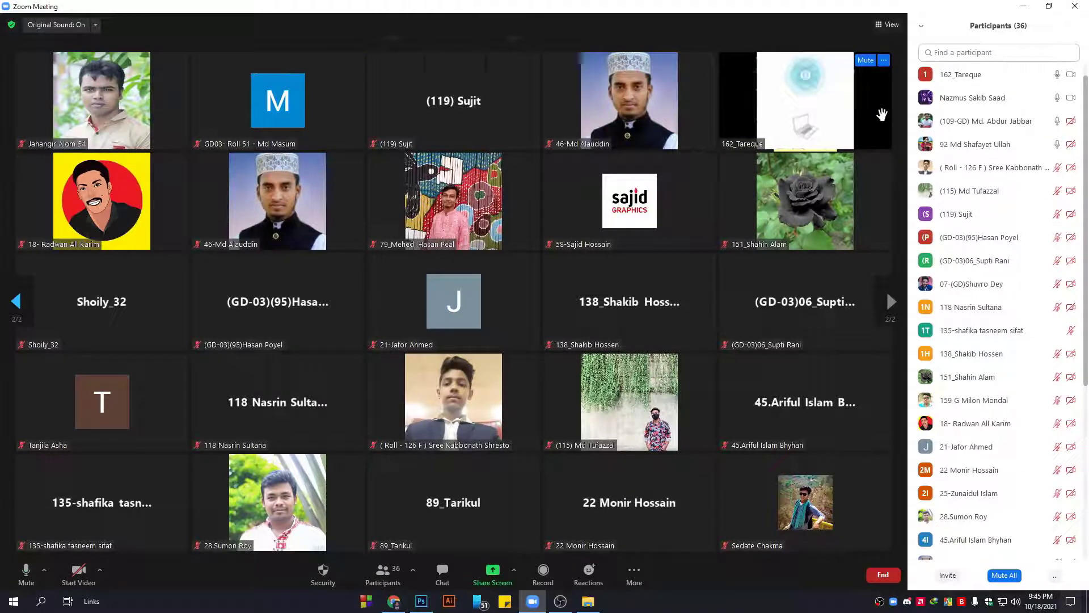
pyautogui.click(12, 300)
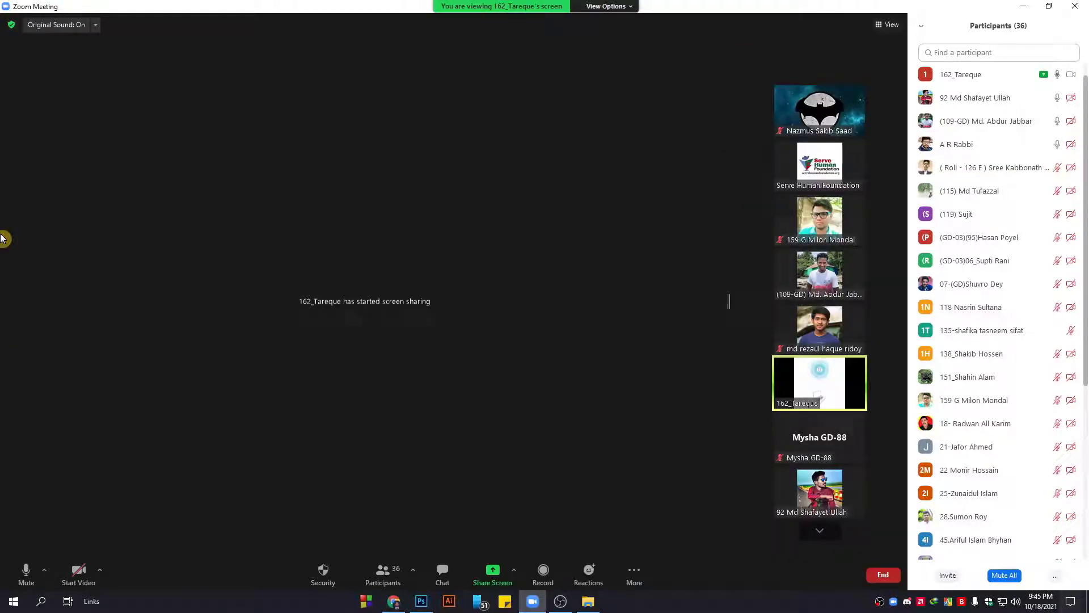
# Hide the participants panel and start a Behance sign-up from the home page.
pyautogui.click(381, 572)
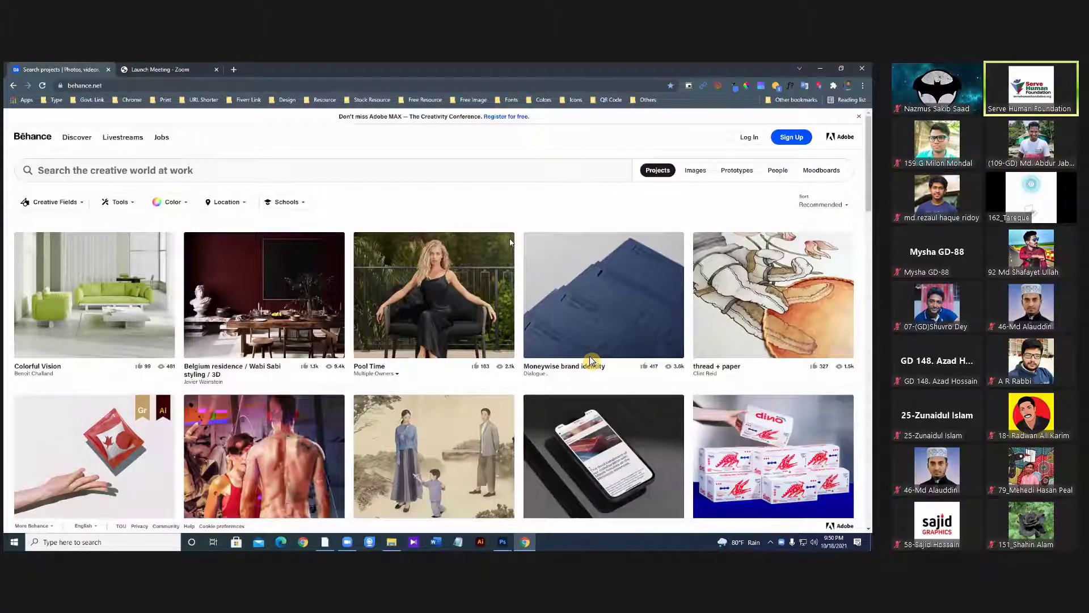
pyautogui.click(590, 366)
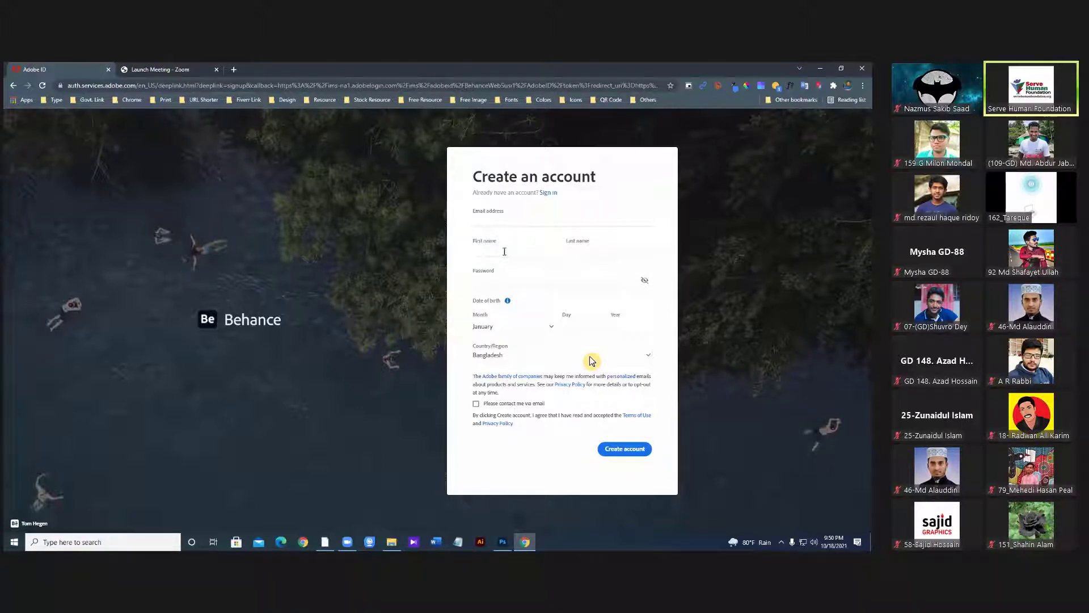
# Fill the email from a saved suggestion, adjust its digits, and enter the first and last names.
pyautogui.click(505, 221)
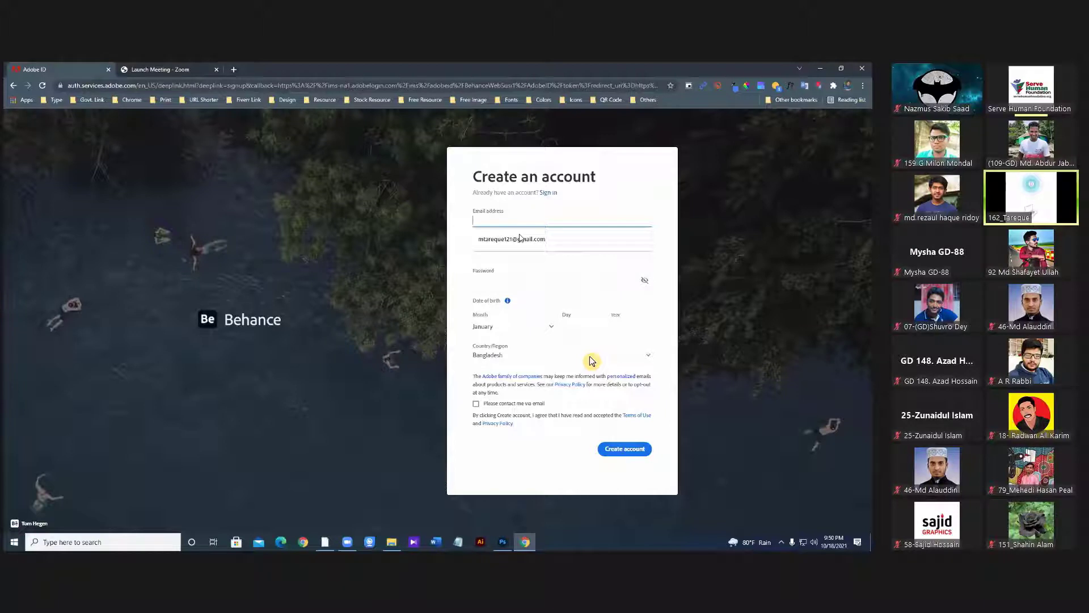
pyautogui.click(525, 238)
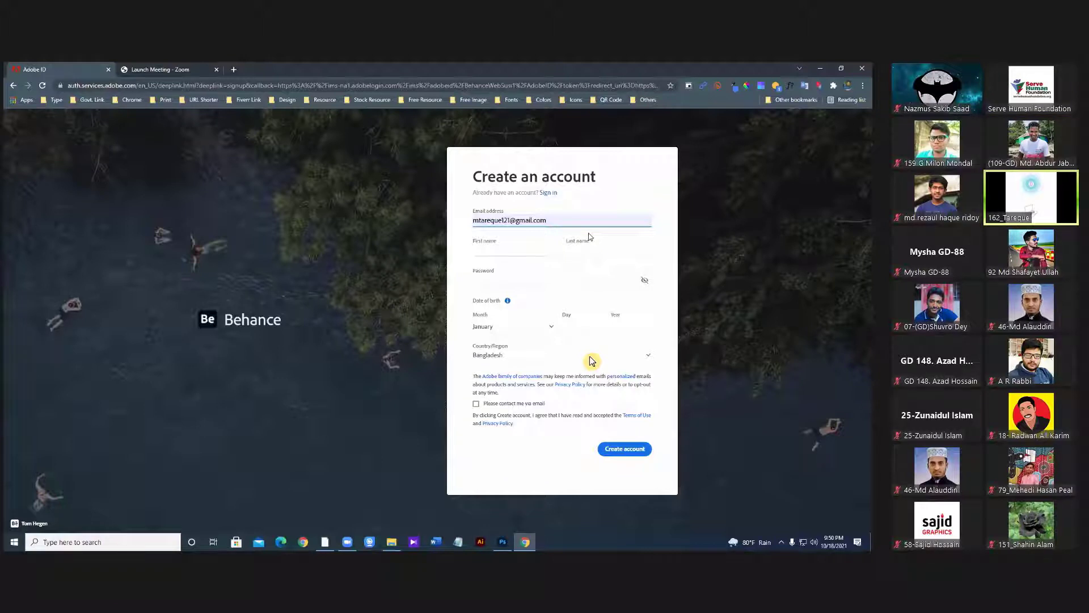
pyautogui.press('Tab')
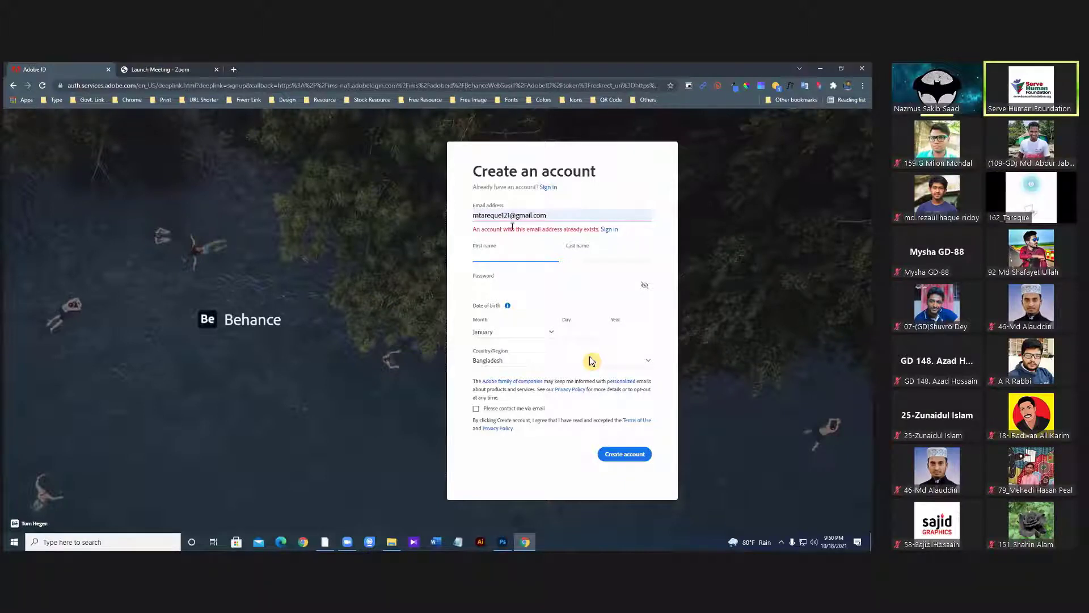
pyautogui.click(511, 216)
pyautogui.press('BackSpace')
pyautogui.press('BackSpace')
pyautogui.press('BackSpace')
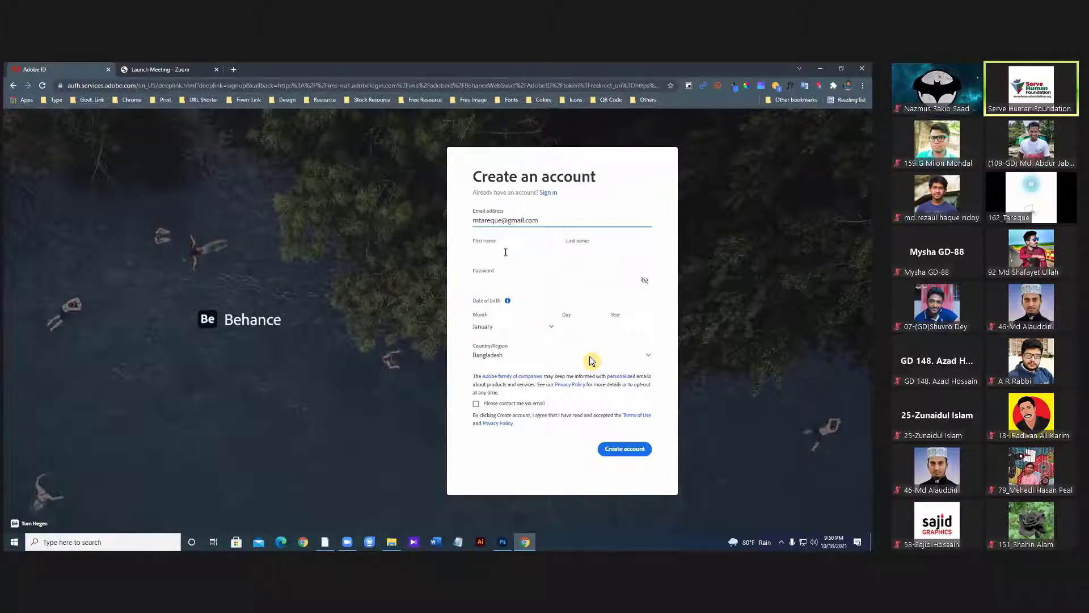
pyautogui.write('20')
pyautogui.click(511, 252)
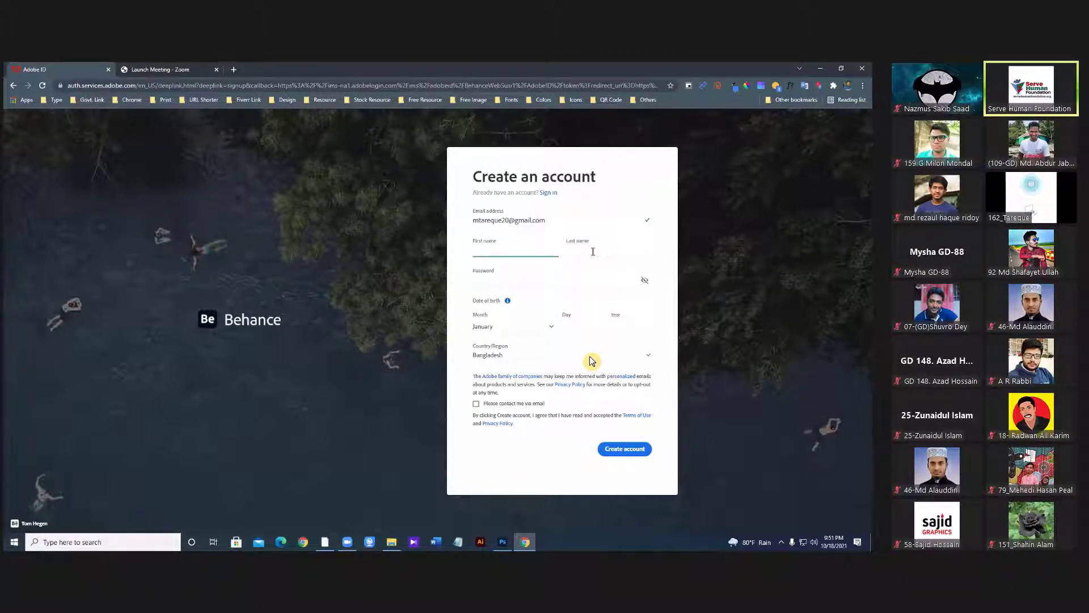
pyautogui.press('Tab')
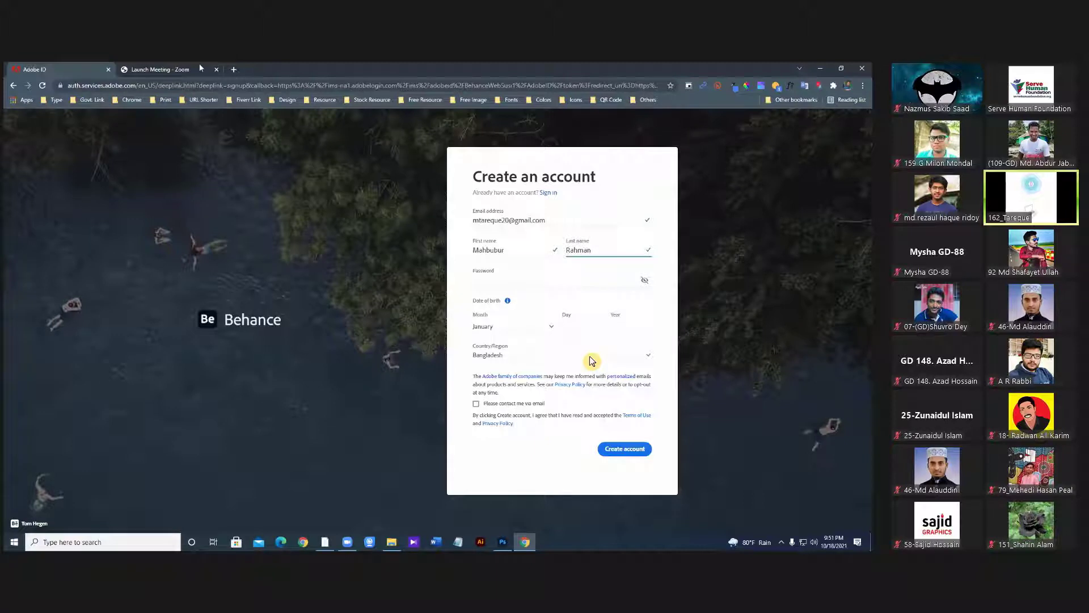
# Open a new tab, revisit the sign-up form via Back and Forward, and trim the email digits.
pyautogui.hotkey('ctrl', 't')
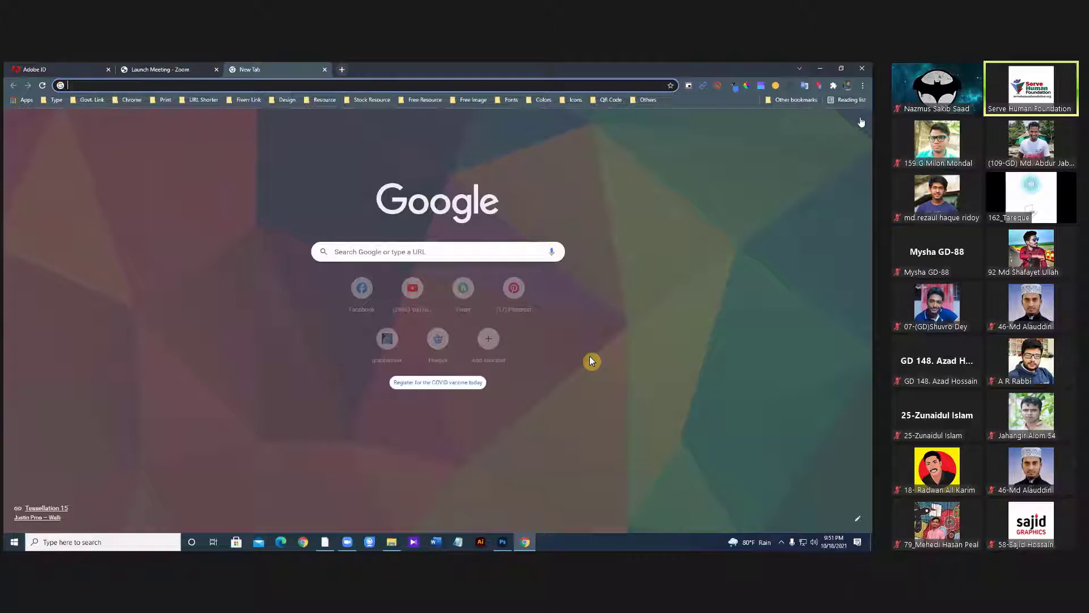
pyautogui.hotkey('ctrl', 'Tab')
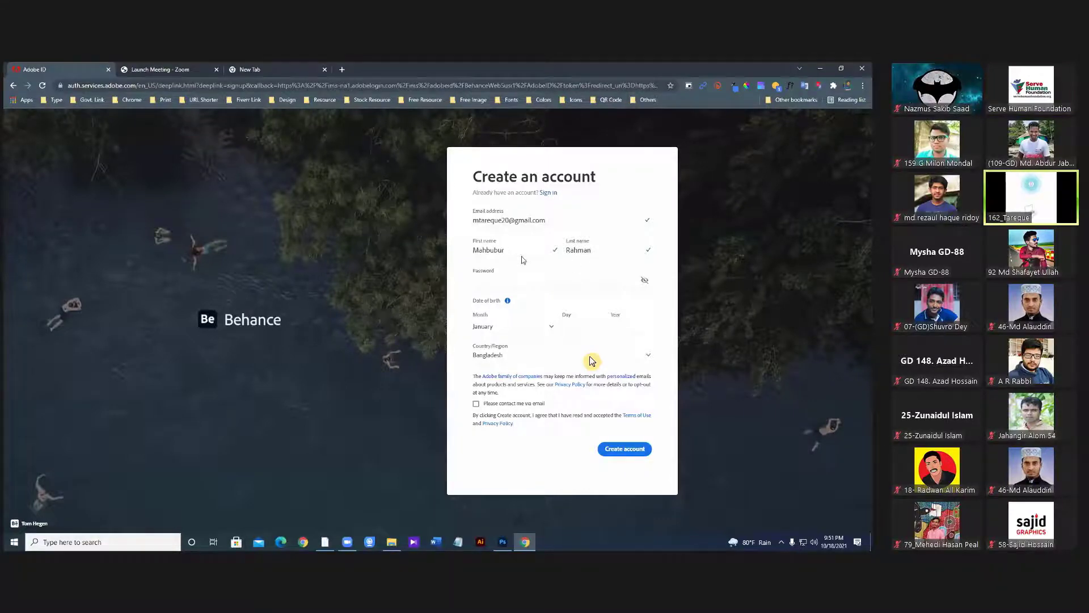
pyautogui.hotkey('alt', 'Left')
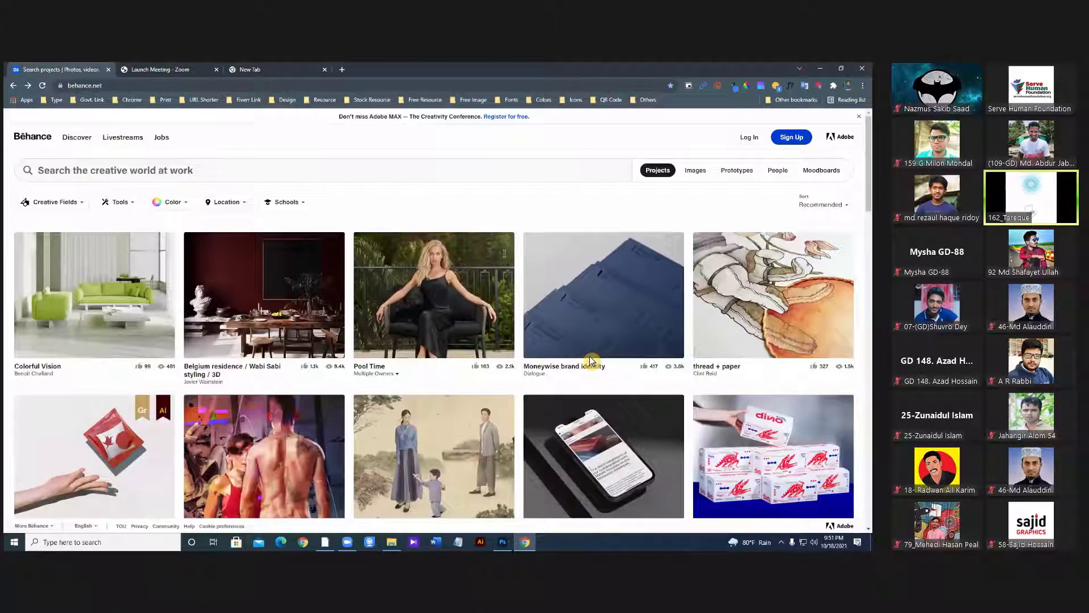
pyautogui.hotkey('alt', 'Right')
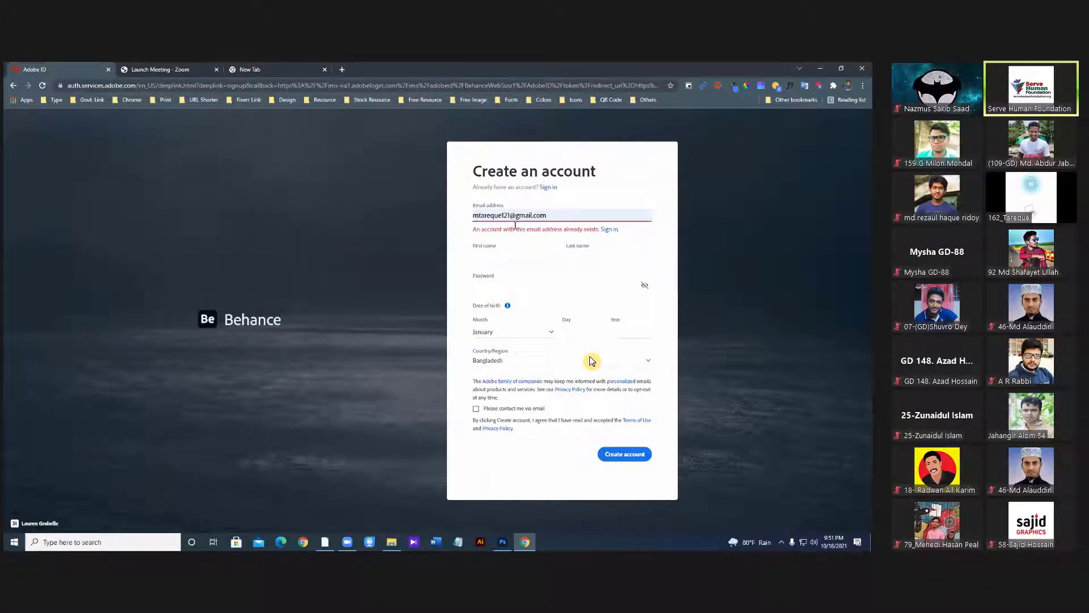
pyautogui.press('BackSpace')
pyautogui.press('BackSpace')
pyautogui.press('BackSpace')
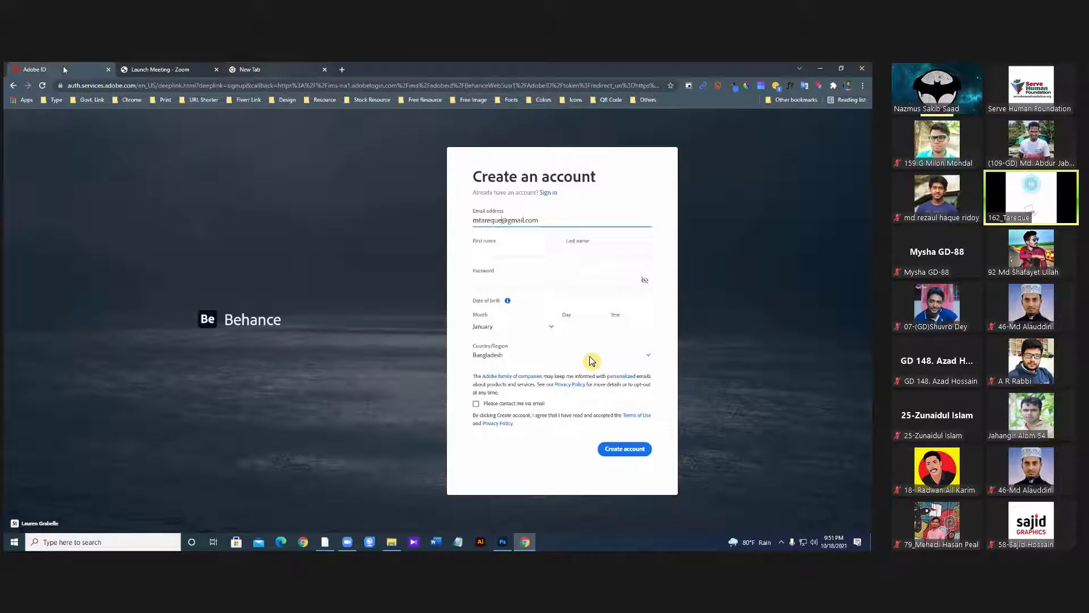
pyautogui.click(606, 7)
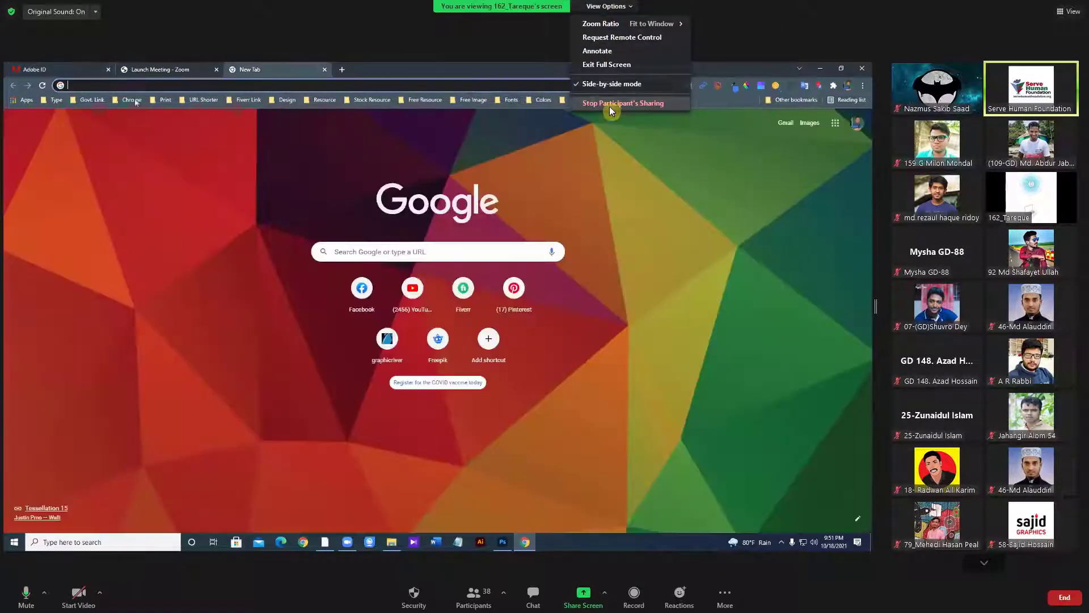
# Stop the participant's screen share from Zoom's View Options.
pyautogui.click(610, 108)
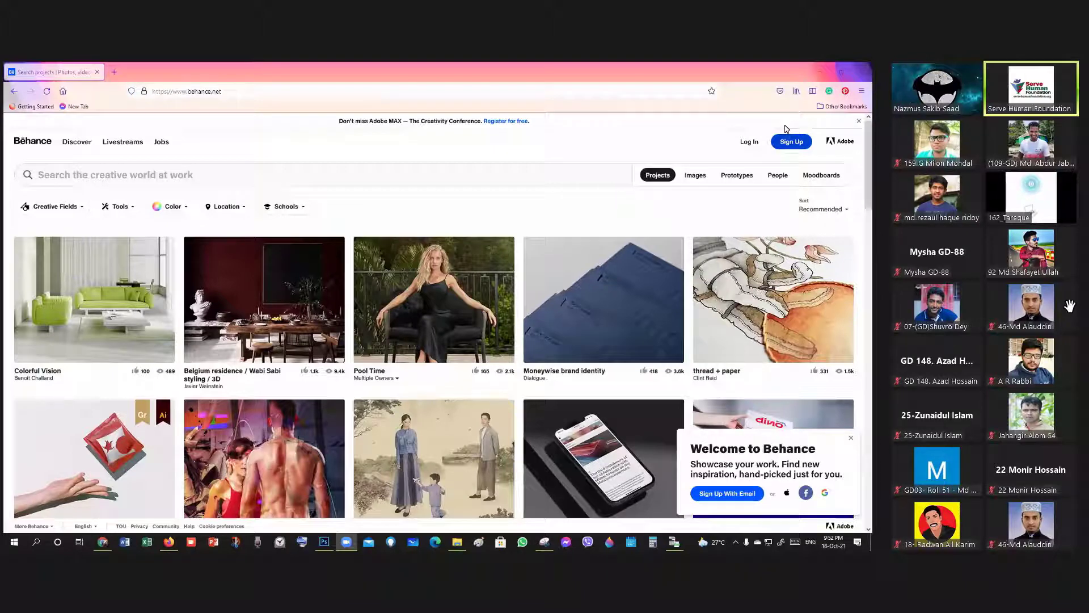
# Open the Behance sign-up form, enter the first and last names, and type a password.
pyautogui.click(792, 142)
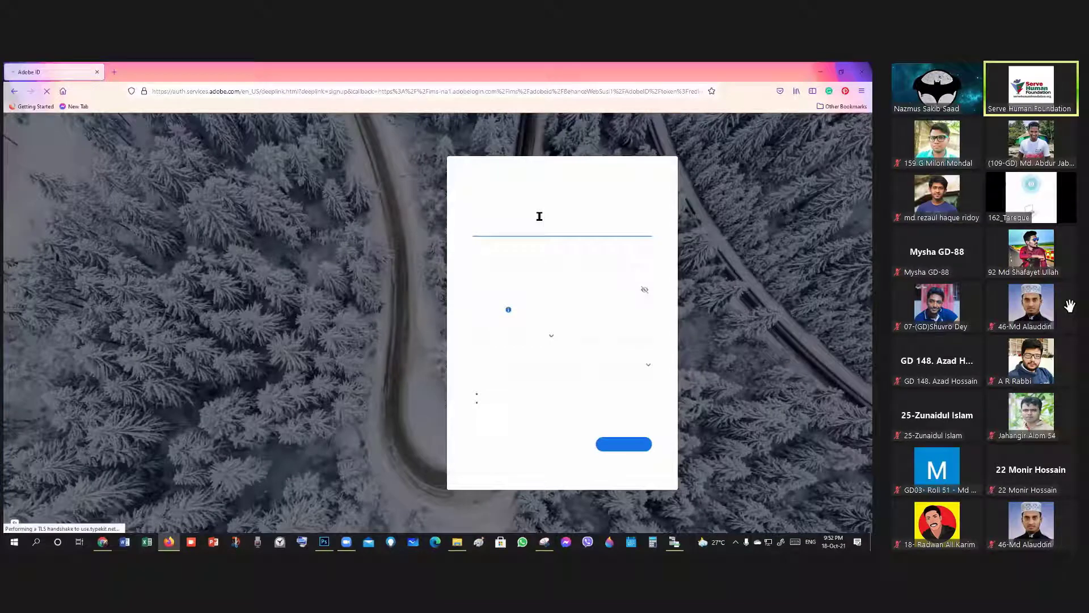
pyautogui.click(513, 255)
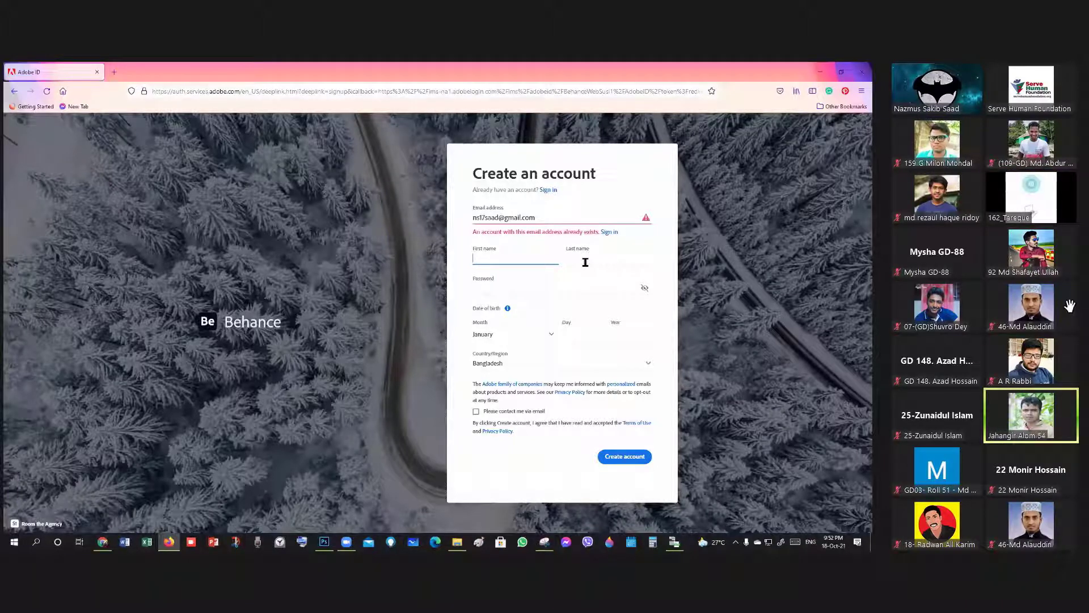
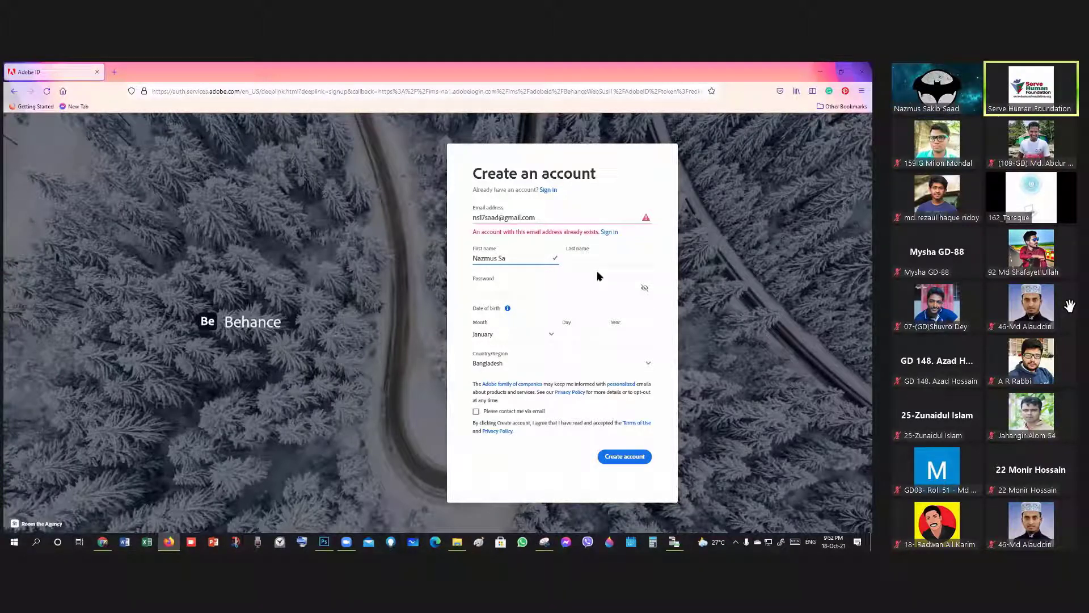
pyautogui.press('Tab')
pyautogui.press('Tab')
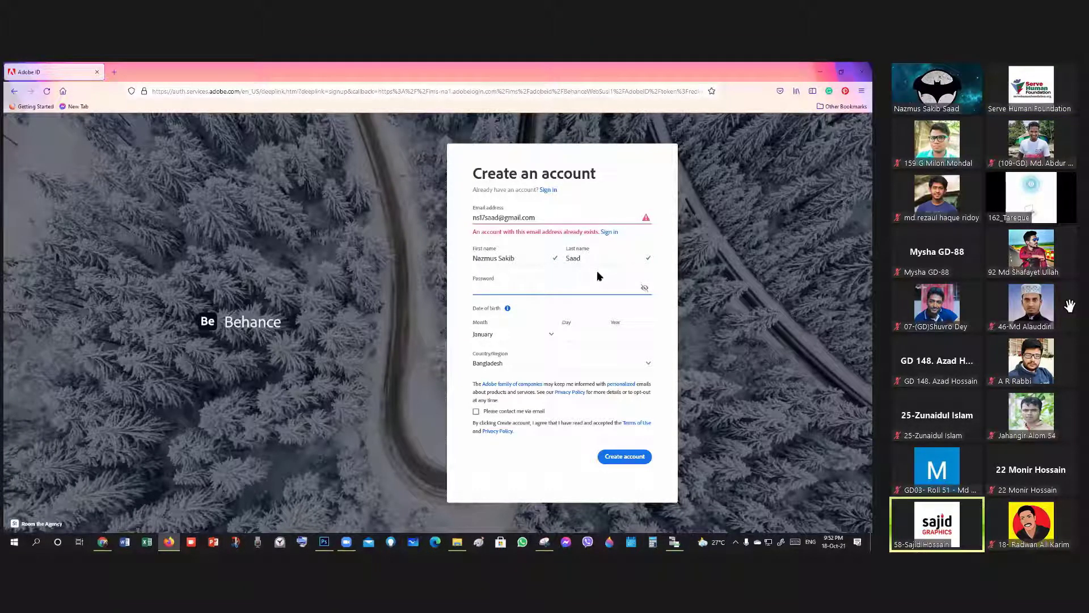
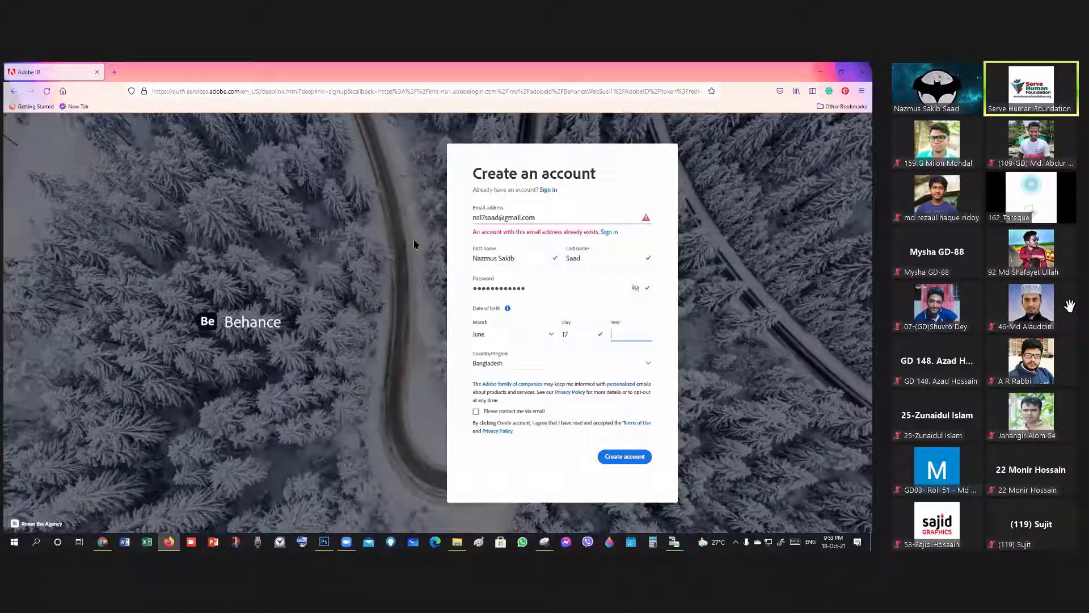
# Enter 2010 as the birth year on the Behance sign-up form.
pyautogui.write('2010')
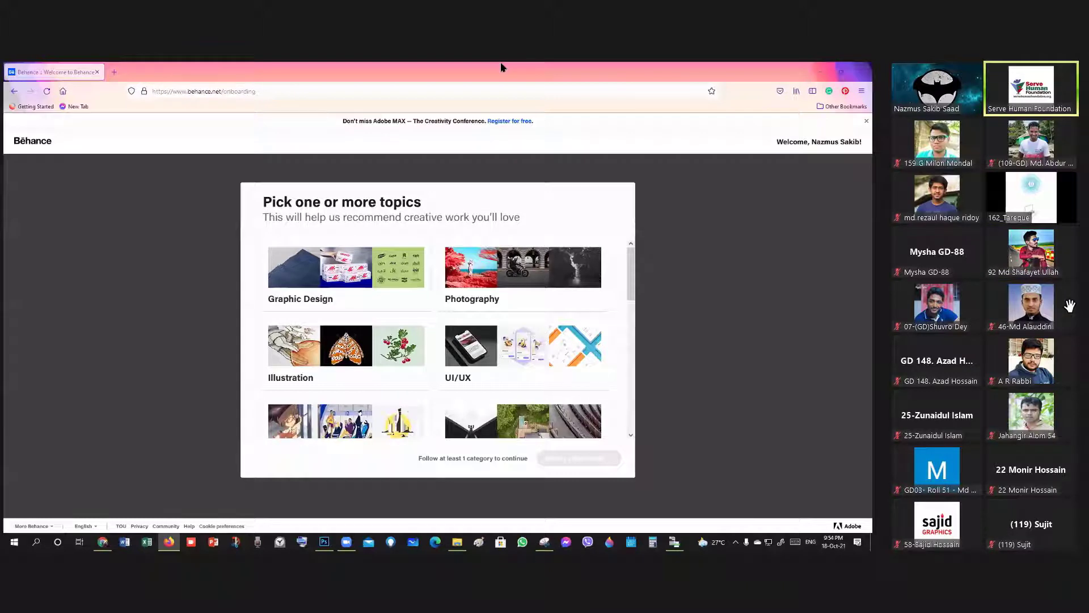
# Open a new Firefox tab to reach the Welcome to Behance email in Gmail.
pyautogui.click(115, 72)
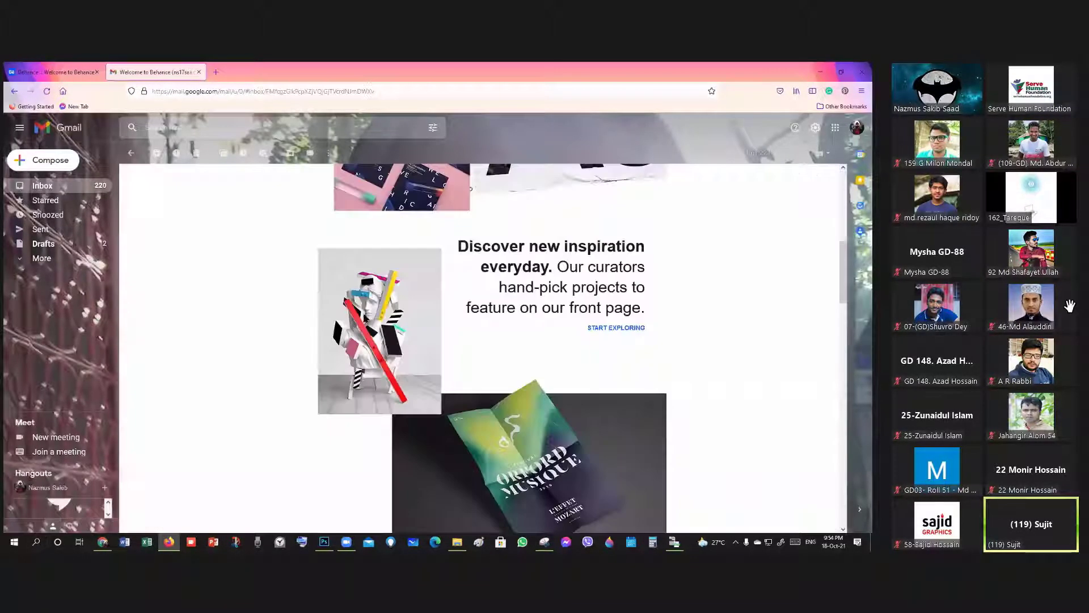
# Scroll down through the Welcome to Behance email in Gmail.
pyautogui.scroll(-2, 391, 291)
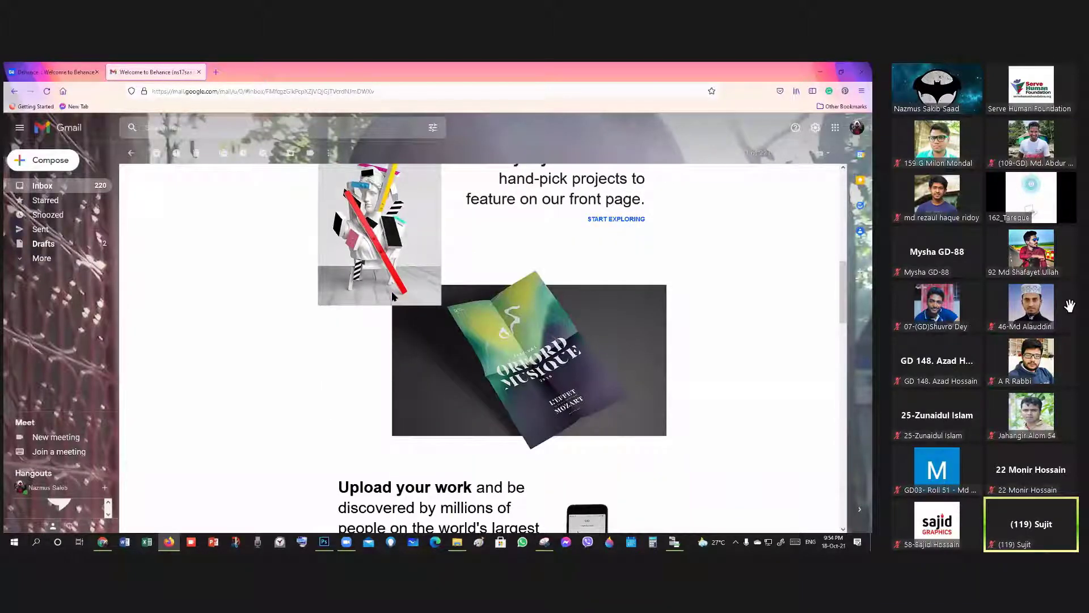
pyautogui.scroll(-5, 391, 293)
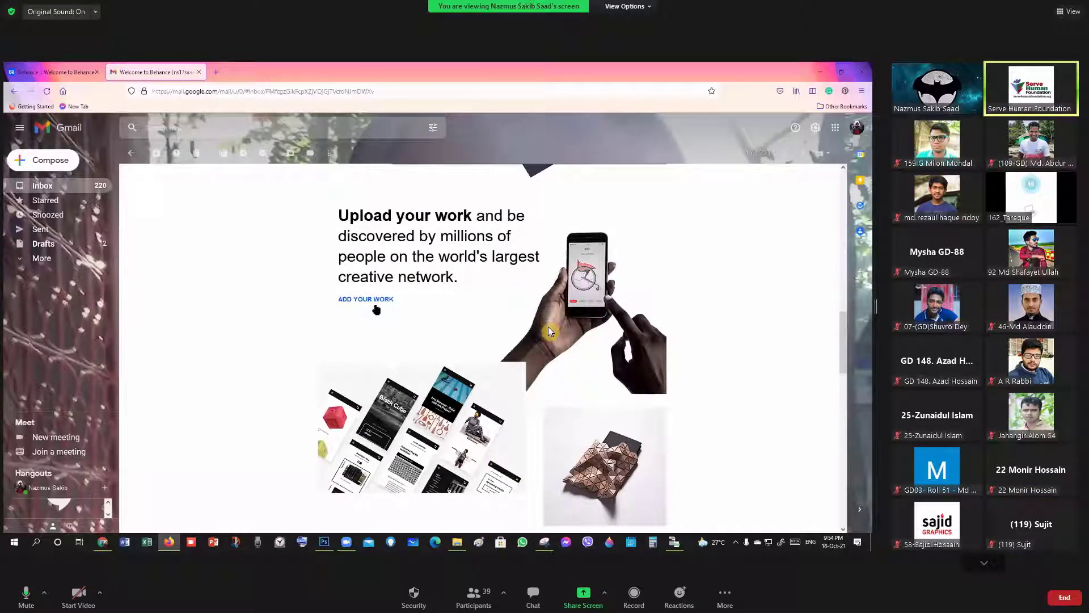
pyautogui.scroll(-7, 361, 238)
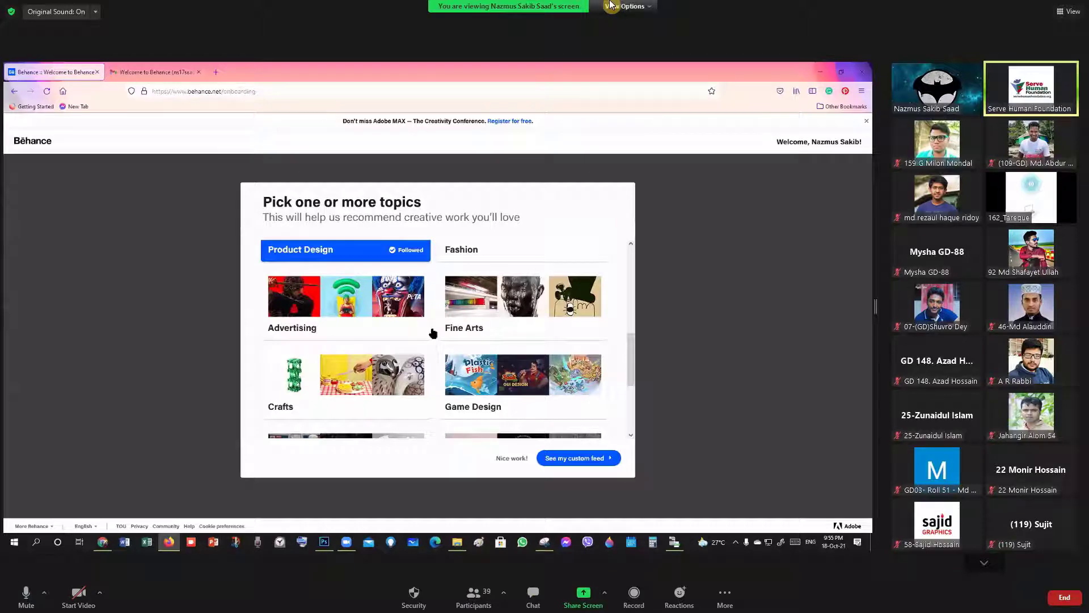
# Circle the custom feed step with a Zoom annotation, clear it, then load the For You feed.
pyautogui.click(624, 6)
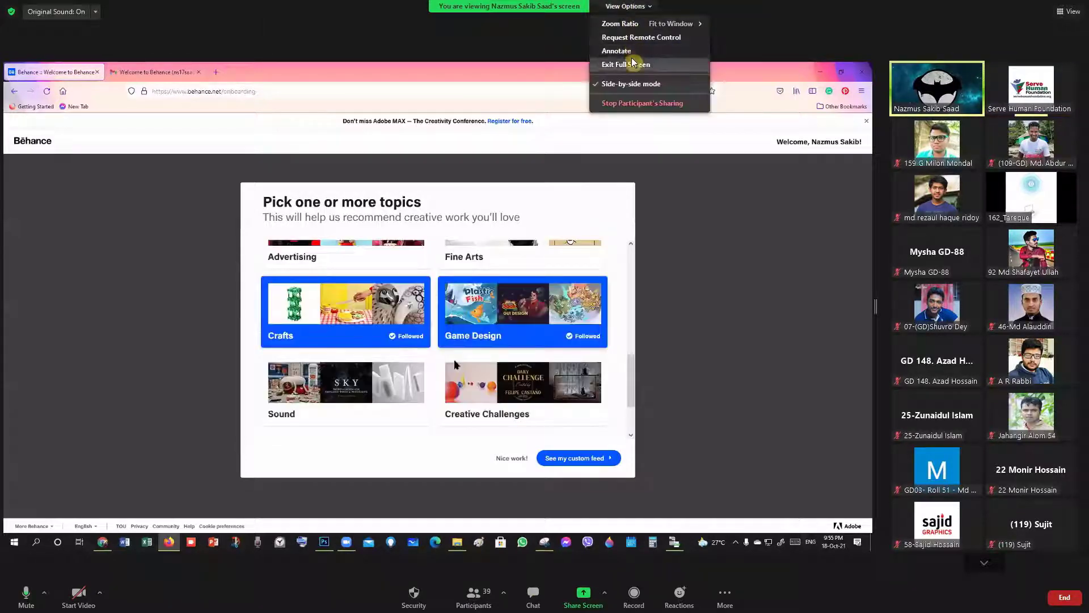
pyautogui.click(617, 51)
pyautogui.moveTo(586, 435); pyautogui.dragTo(629, 433)
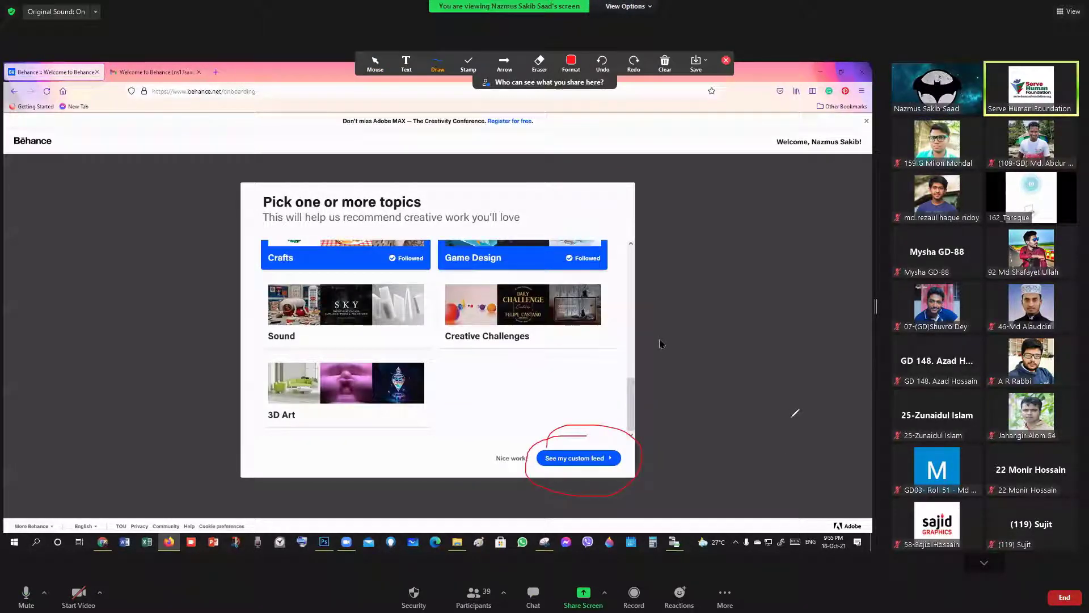
pyautogui.click(665, 62)
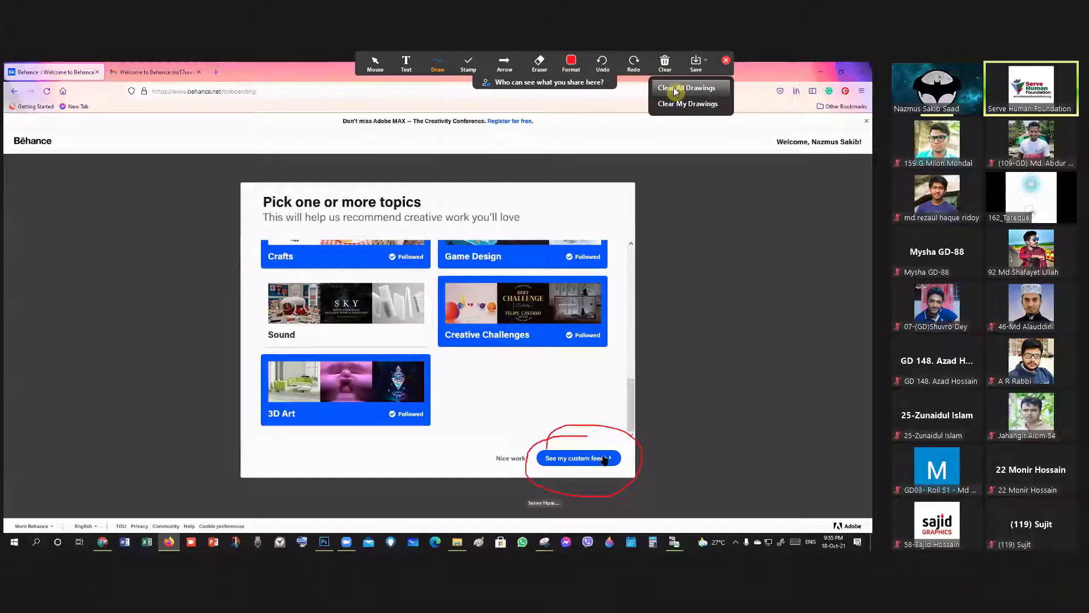
pyautogui.click(675, 89)
pyautogui.click(580, 457)
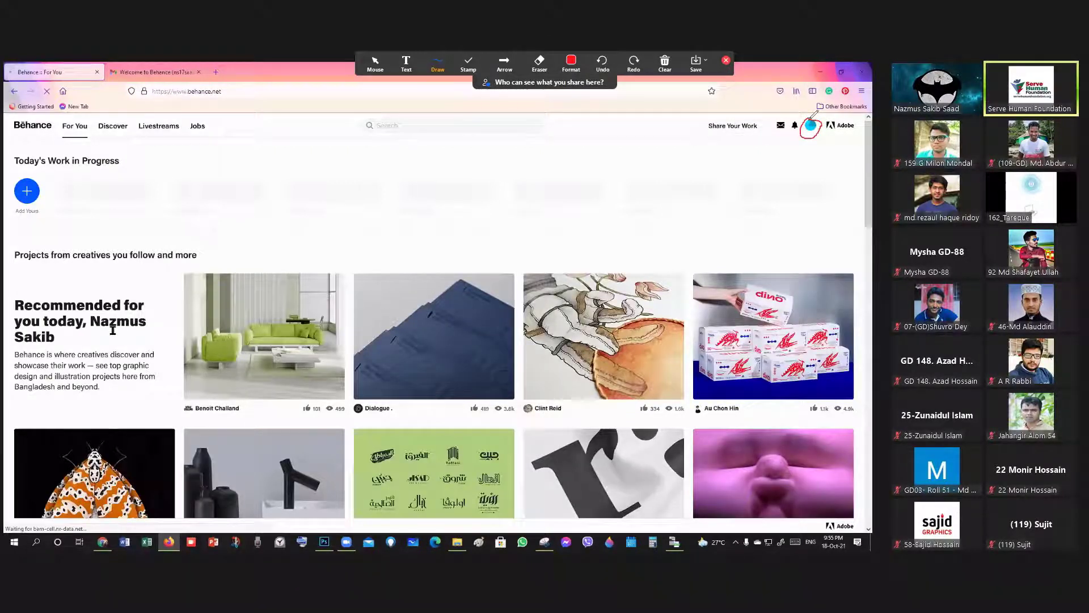
# Clear the Zoom annotations, stop the participant's sharing and share your own whole screen.
pyautogui.click(665, 62)
pyautogui.click(684, 85)
pyautogui.click(727, 61)
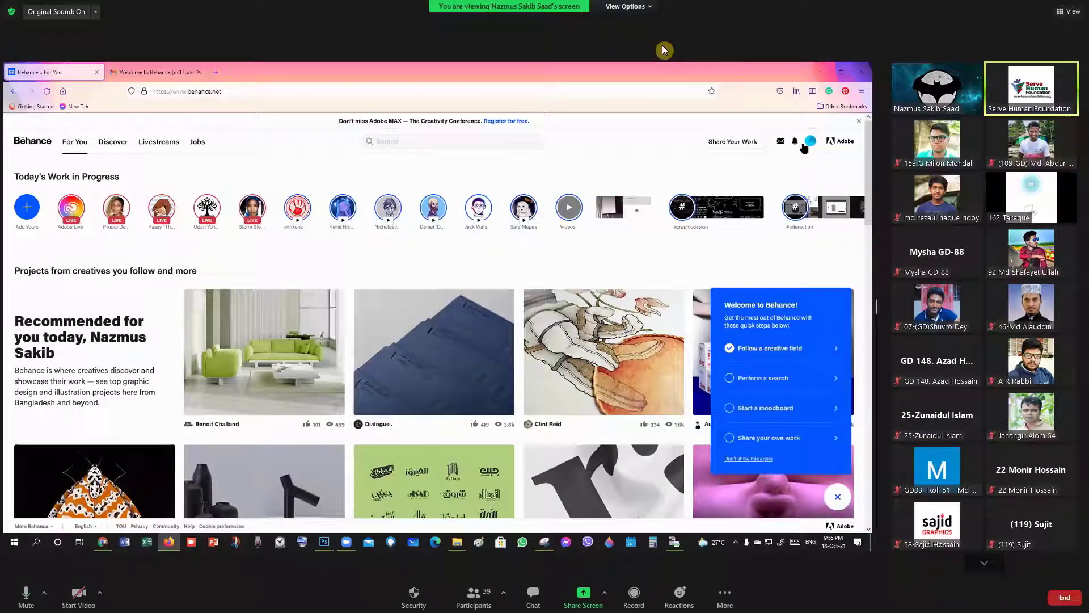
pyautogui.click(623, 6)
pyautogui.click(637, 104)
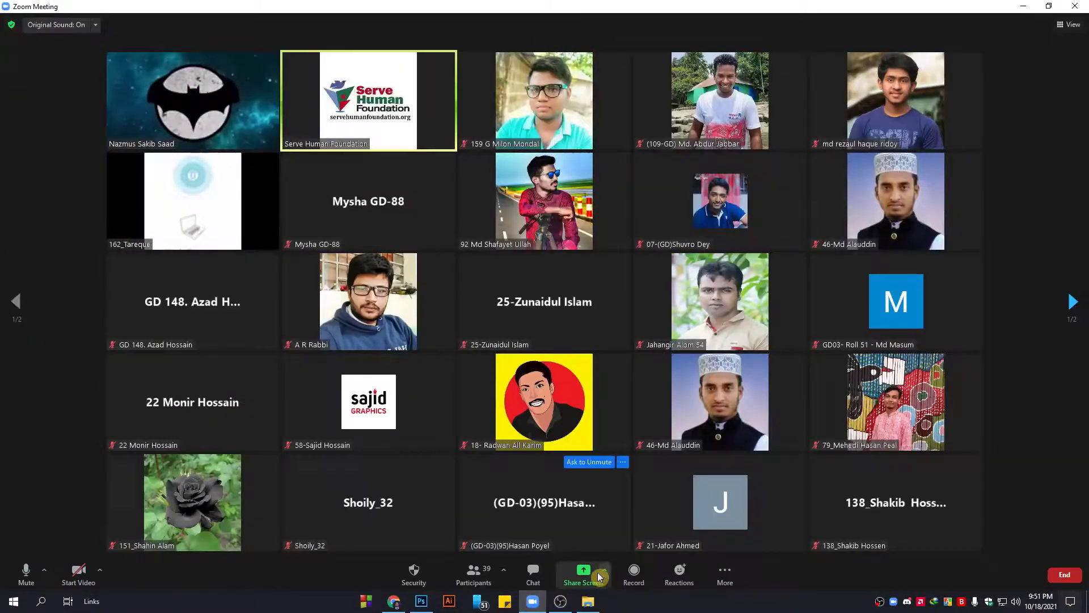
pyautogui.click(583, 573)
pyautogui.click(773, 456)
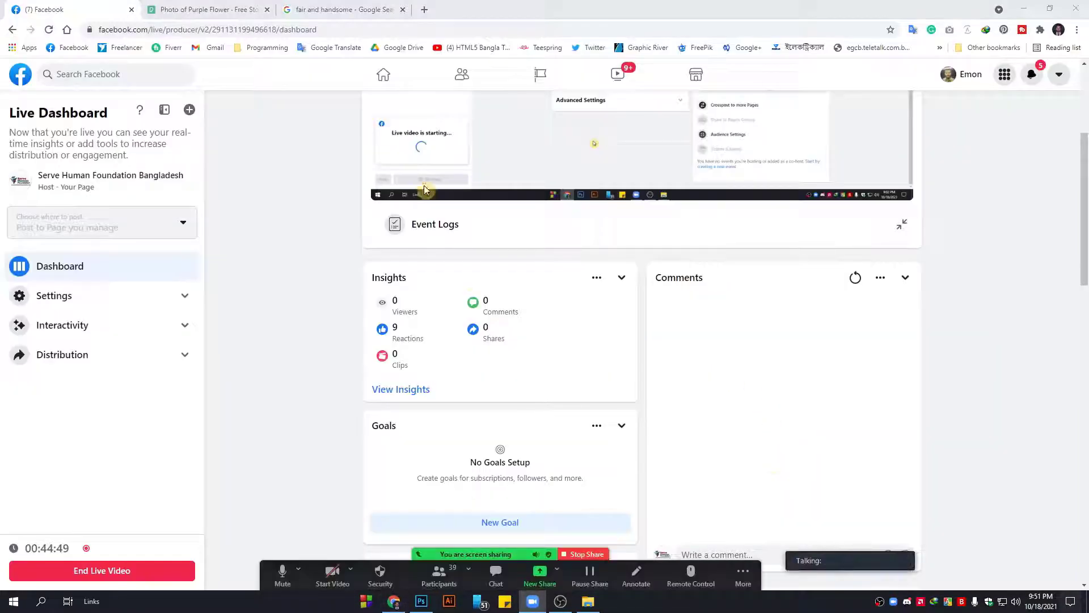
# Go to behance.net in Chrome and close the Pexels tab.
pyautogui.click(340, 9)
pyautogui.click(360, 29)
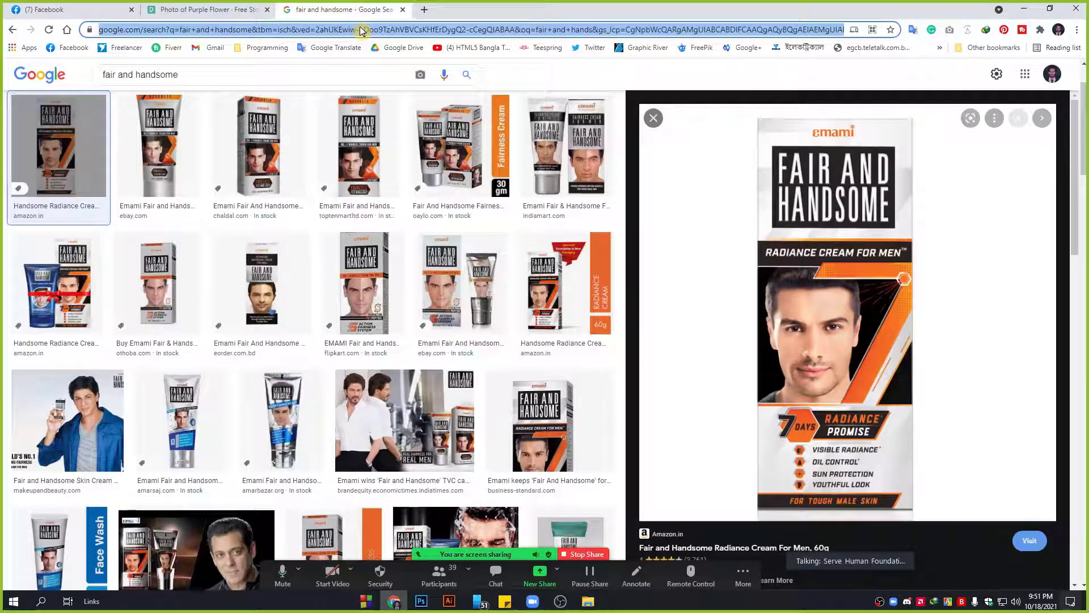
pyautogui.write('behance.net')
pyautogui.press('Return')
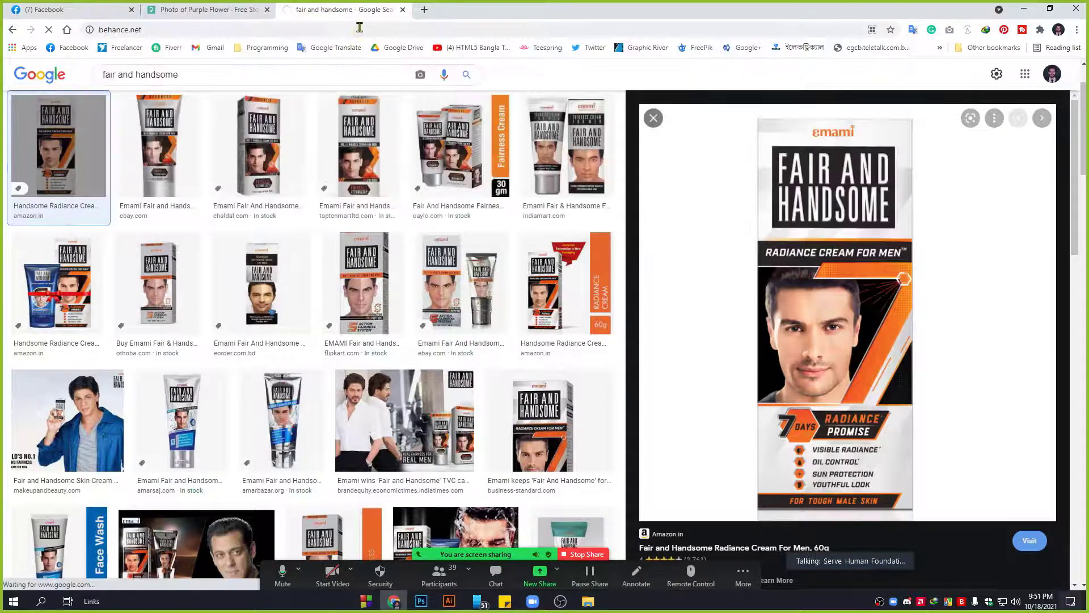
pyautogui.click(163, 8)
pyautogui.hotkey('ctrl', 'w')
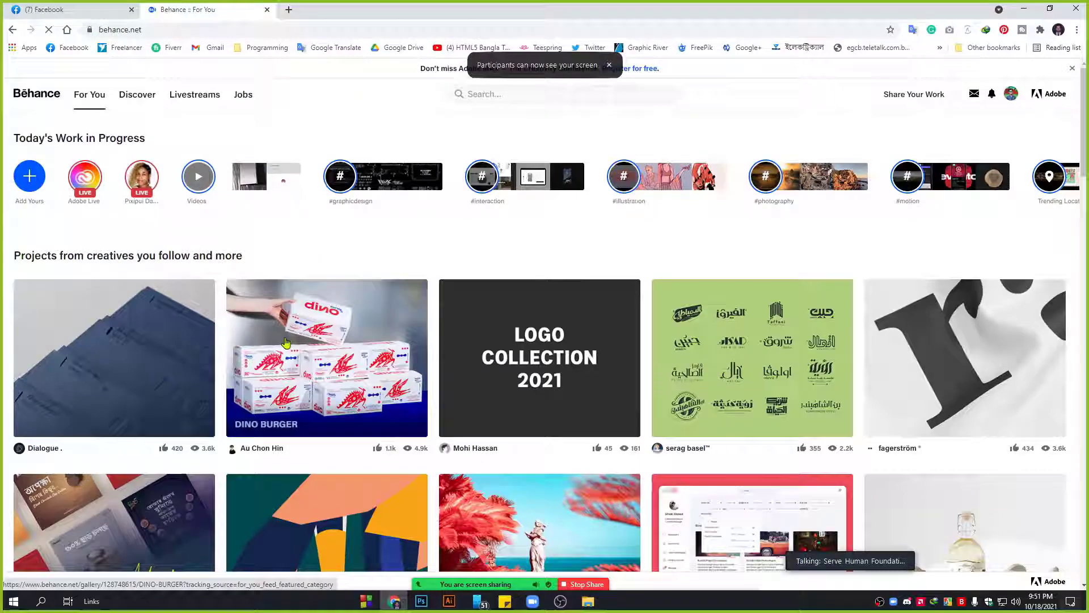
# Scroll the For You feed down and back to the top, then start a Behance search.
pyautogui.scroll(-10, 410, 321)
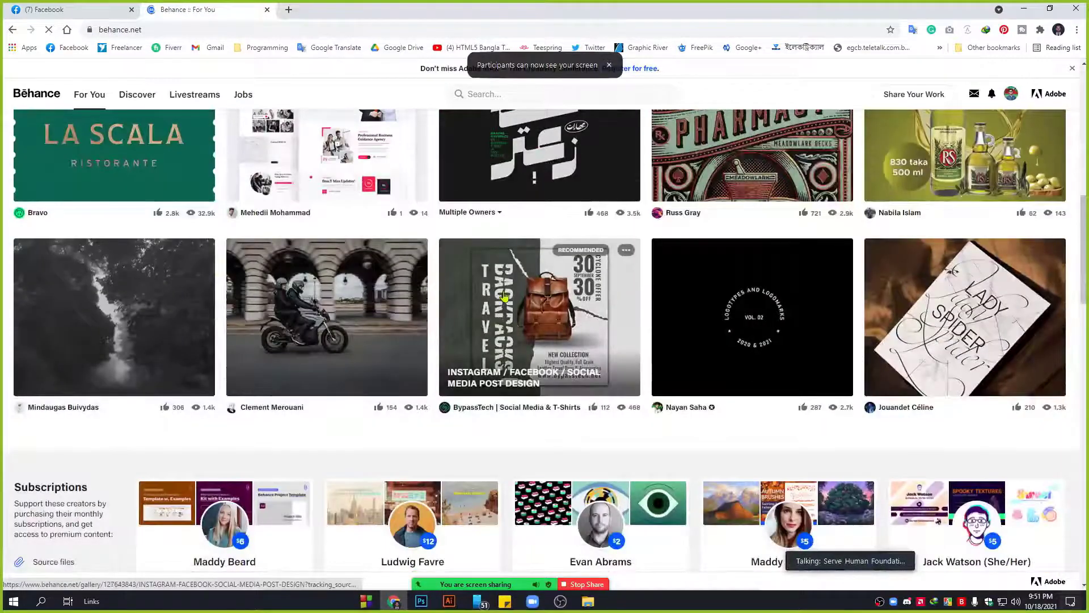
pyautogui.scroll(-10, 437, 323)
pyautogui.scroll(-15, 969, 503)
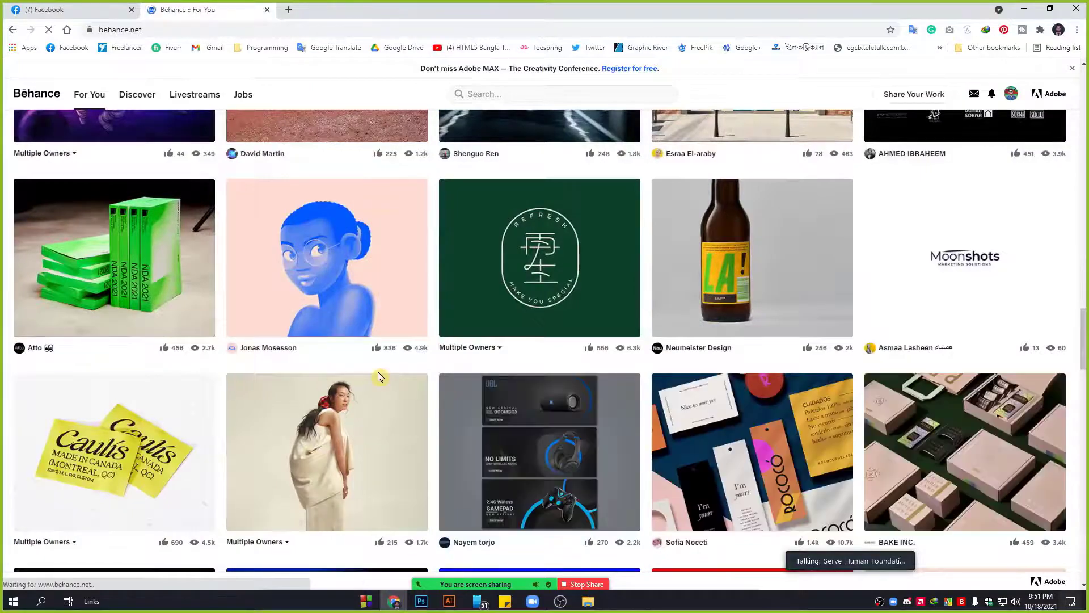
pyautogui.scroll(-10, 378, 374)
pyautogui.scroll(5, 376, 376)
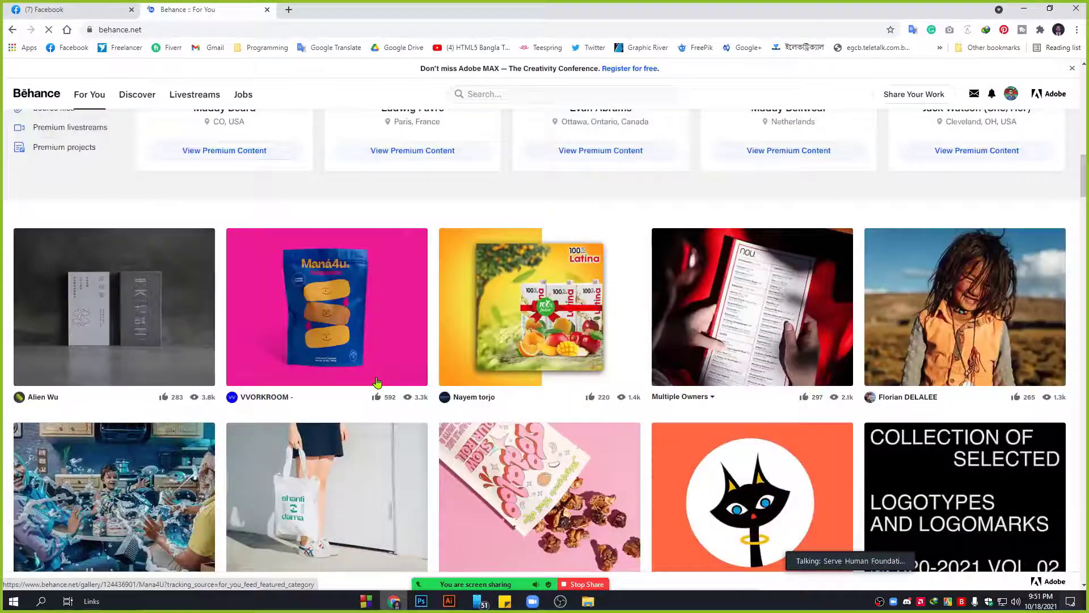
pyautogui.scroll(5, 377, 382)
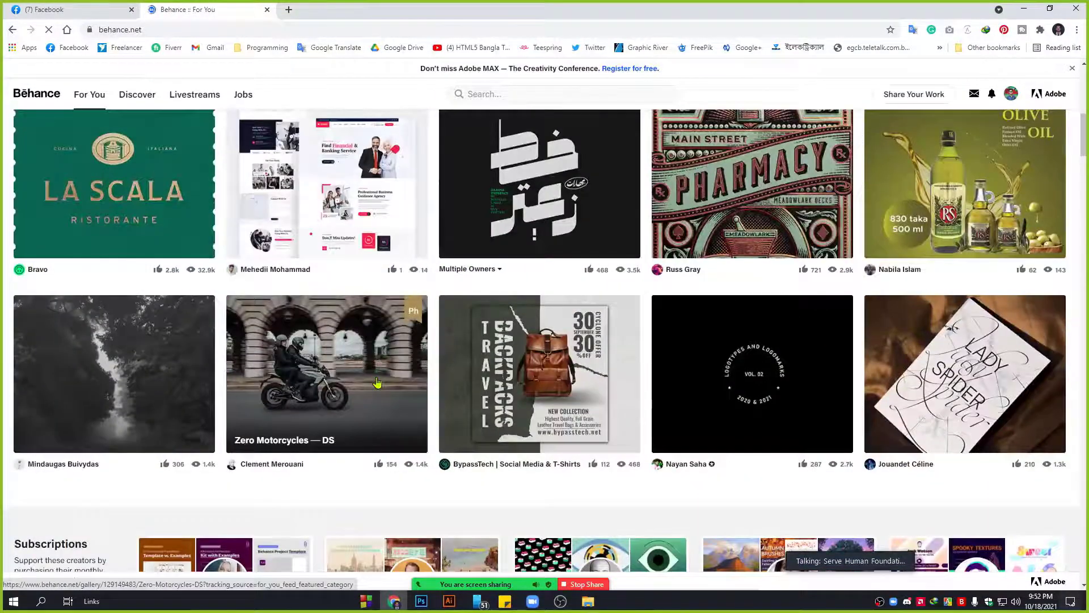
pyautogui.scroll(5, 377, 382)
pyautogui.scroll(5, 377, 382)
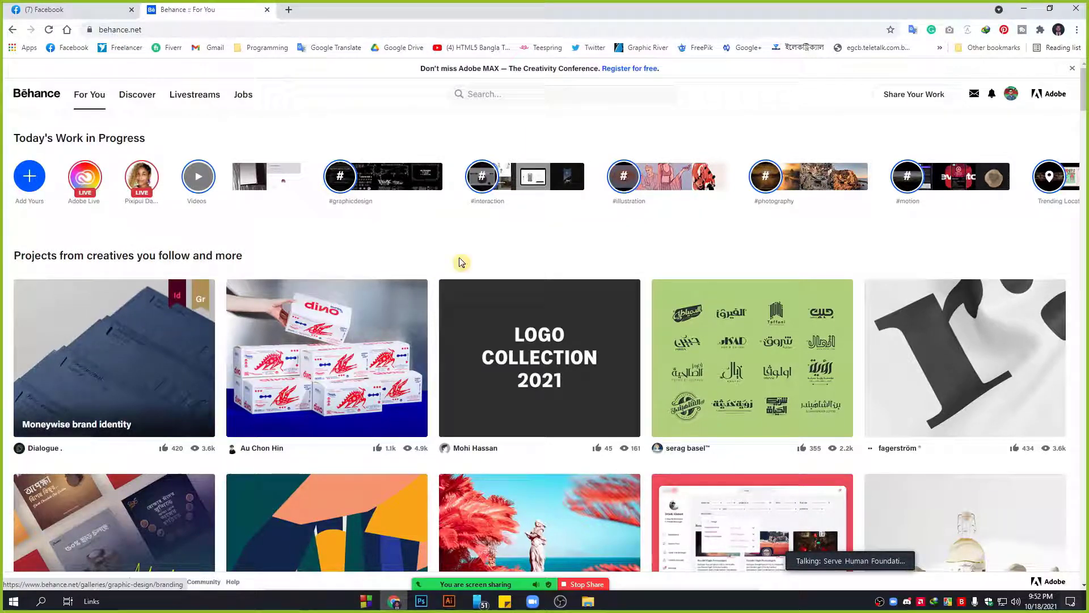
pyautogui.click(489, 93)
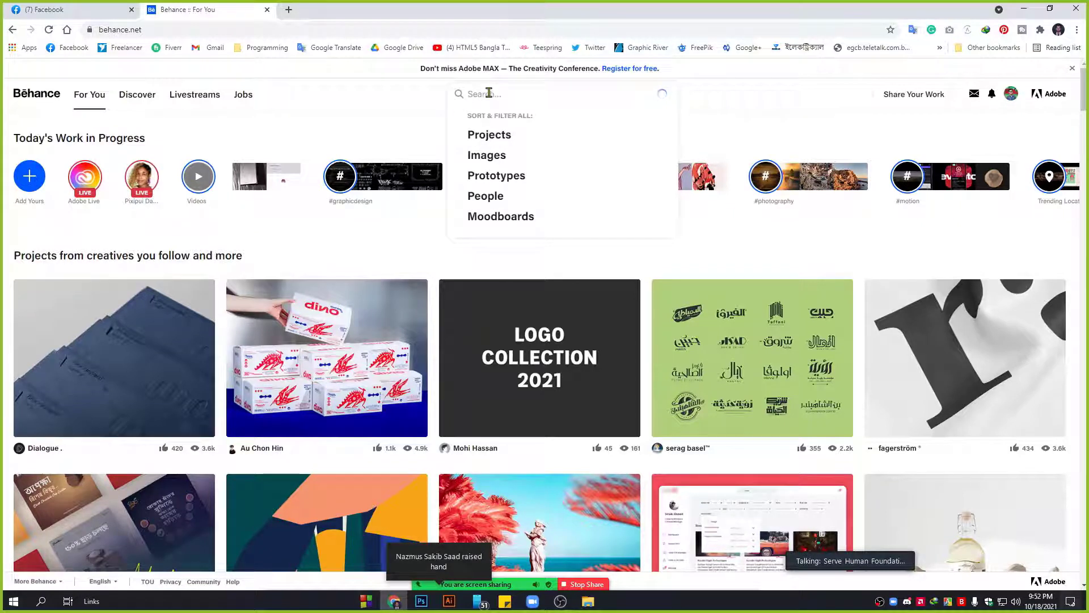
# Type 'produckct mockup' and choose the 'product mockup design' suggestion.
pyautogui.write('produc')
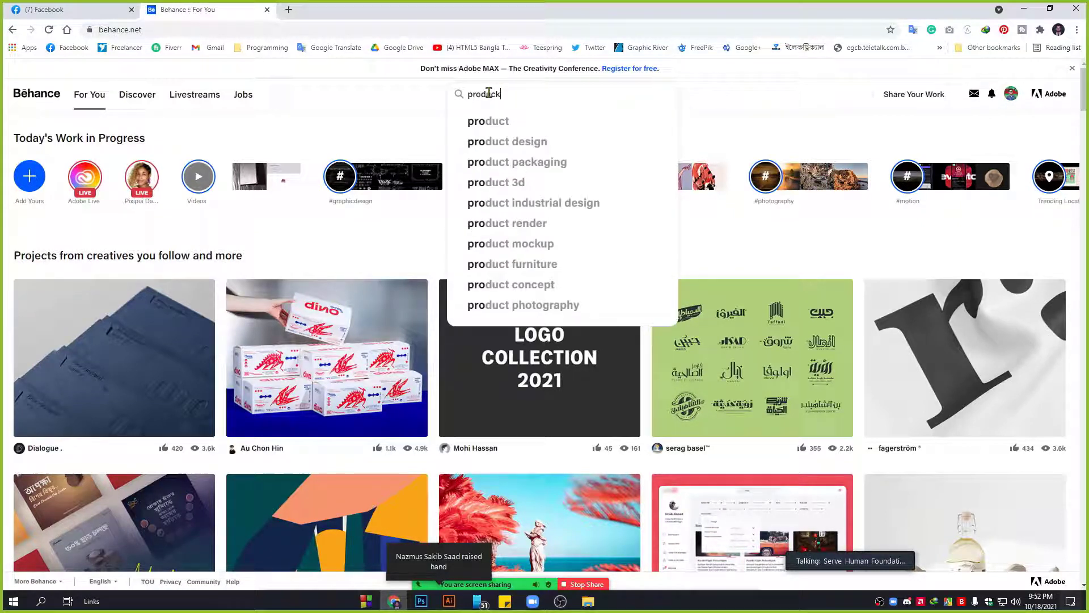
pyautogui.write('k')
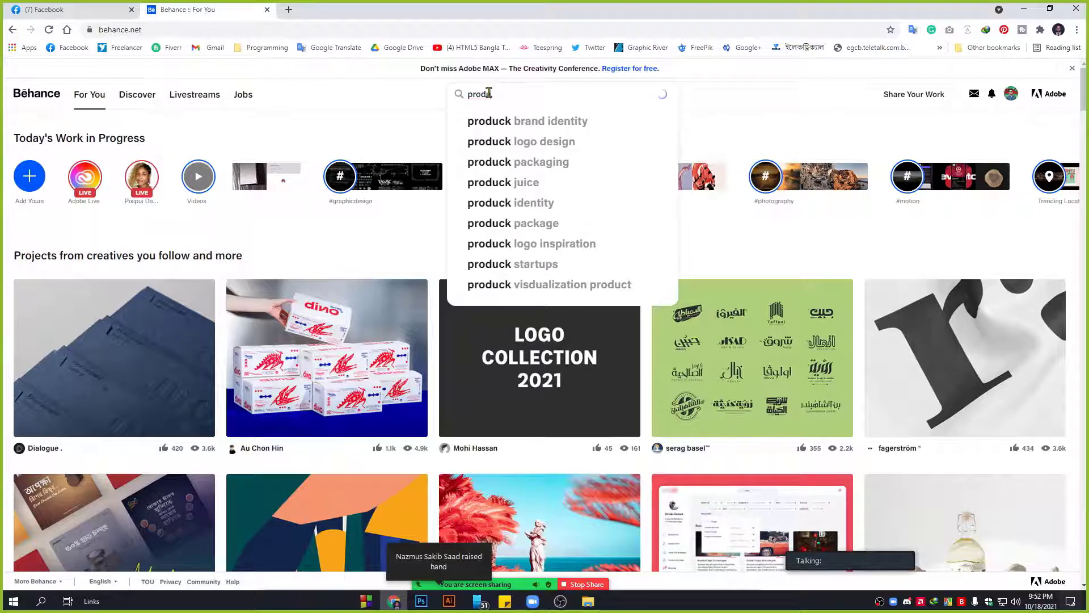
pyautogui.write('ct')
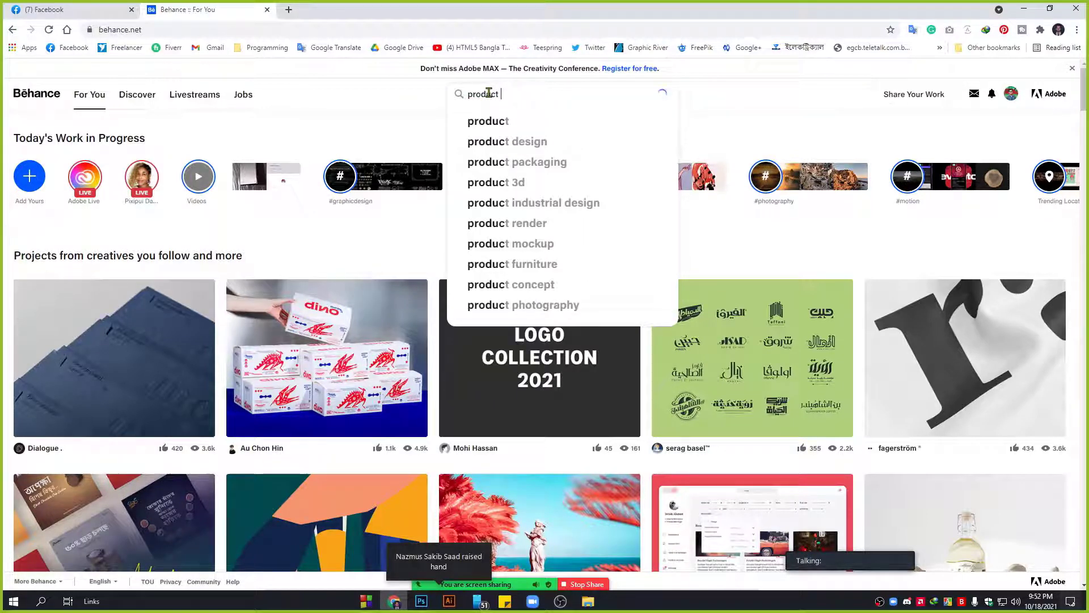
pyautogui.write(' mockup')
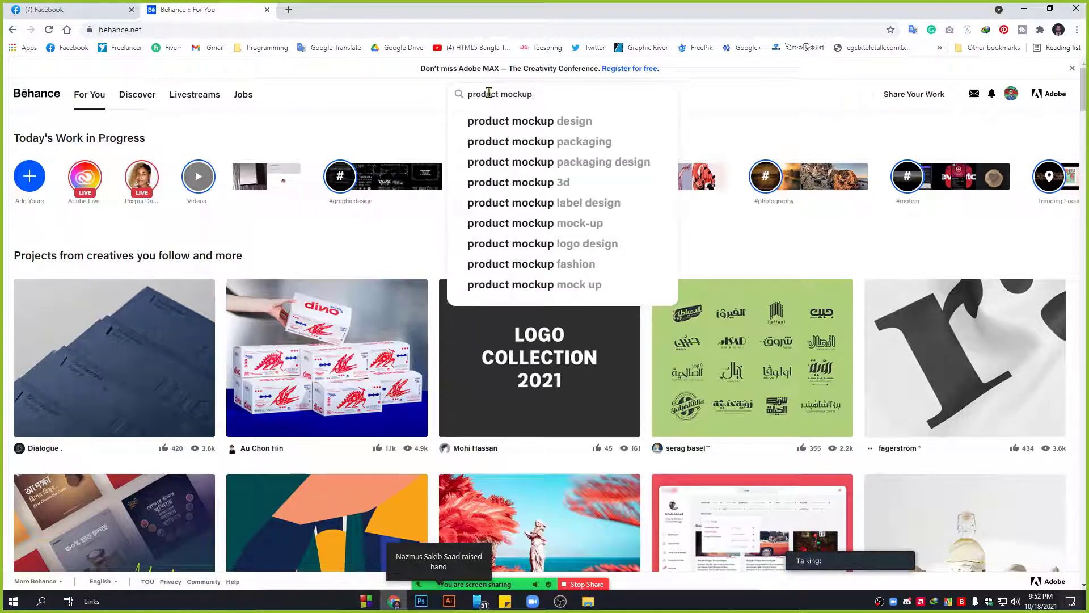
pyautogui.click(572, 123)
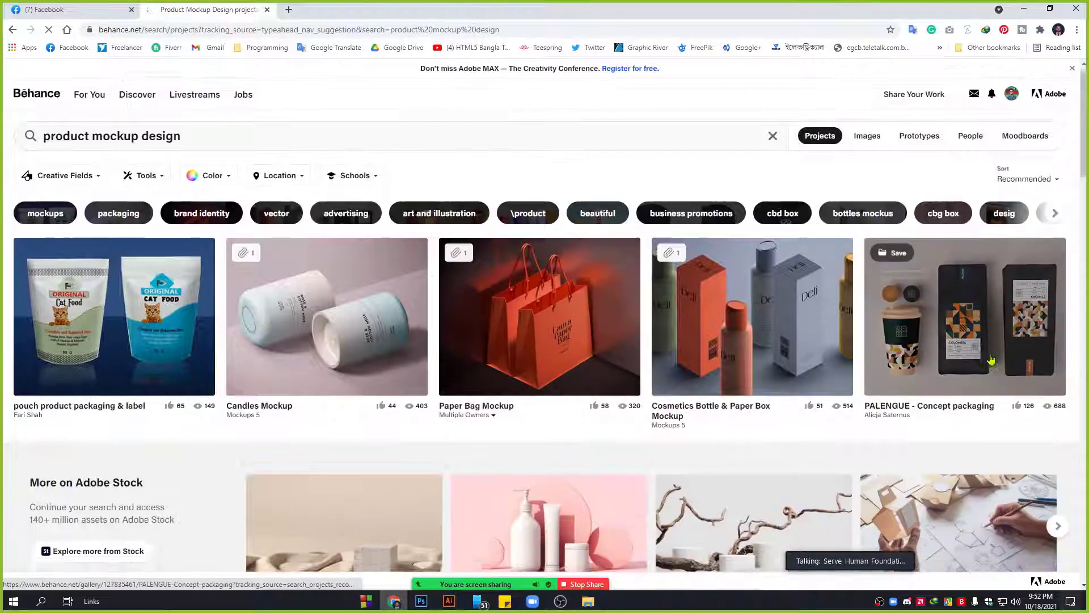
# Open the Cosmetics Bottle & Paper Box Mockup project in a background tab.
pyautogui.scroll(-2, 993, 353)
pyautogui.scroll(2, 153, 310)
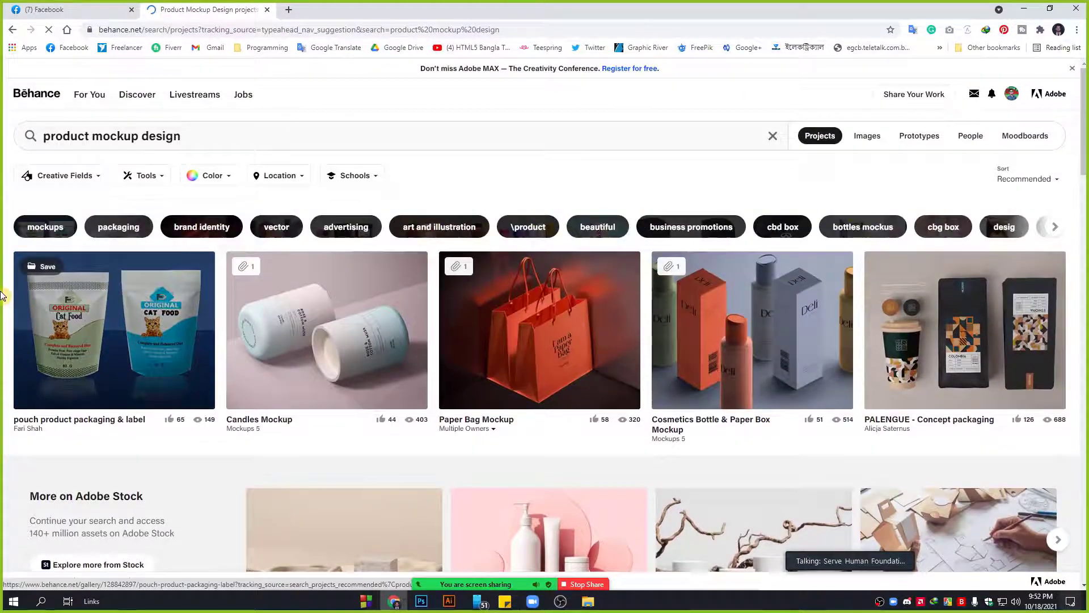
pyautogui.scroll(-2, 868, 326)
pyautogui.scroll(2, 823, 321)
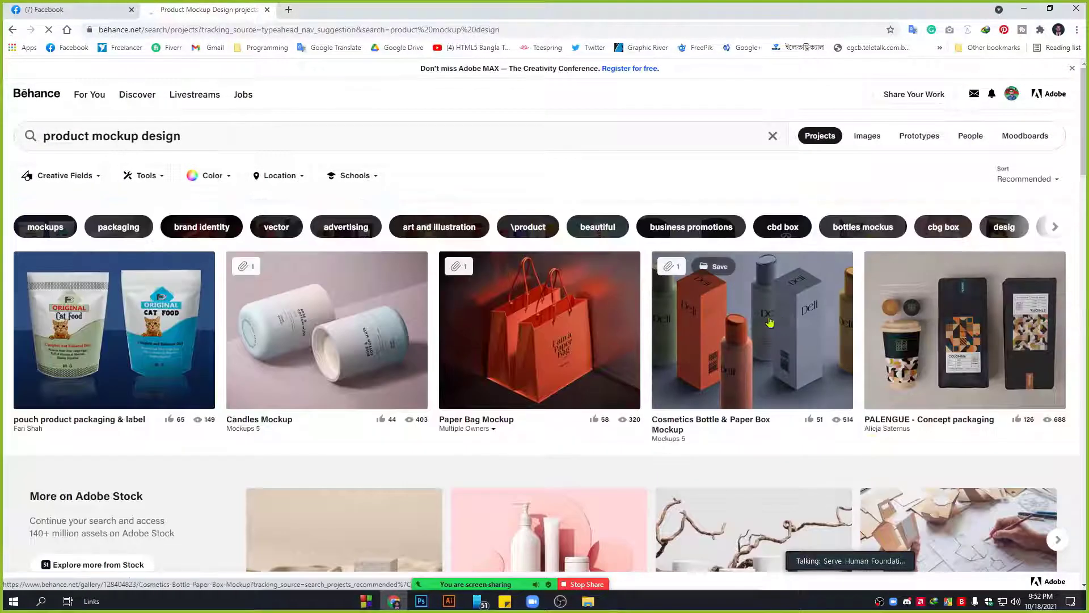
pyautogui.middleClick(763, 318)
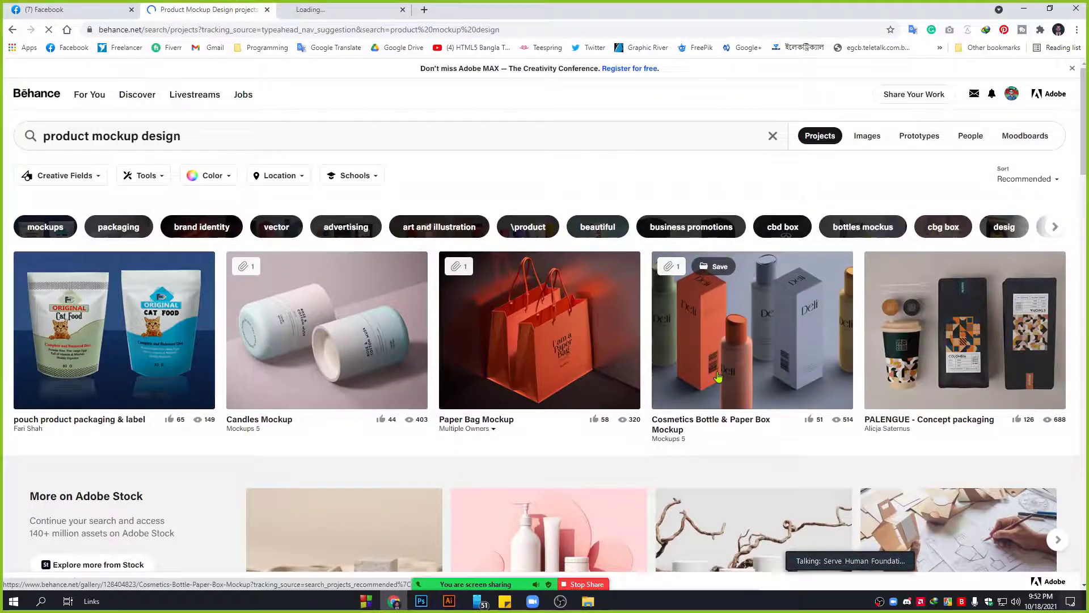
# Preview the Cosmetics Bottle project overlay, close it, and open the white cosmetic containers image.
pyautogui.click(739, 333)
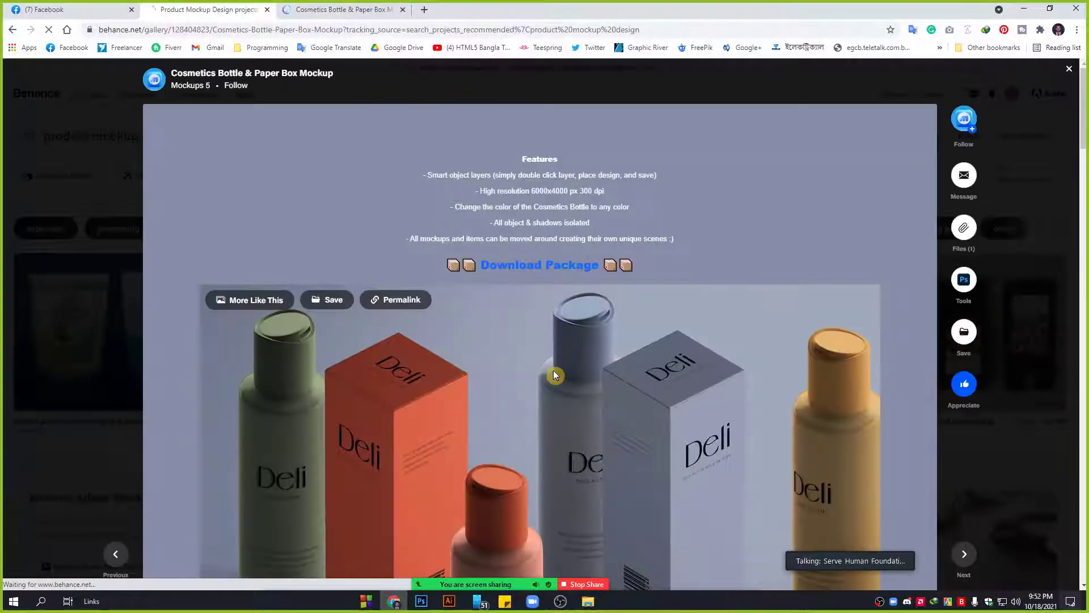
pyautogui.scroll(-2, 553, 370)
pyautogui.scroll(-2, 687, 374)
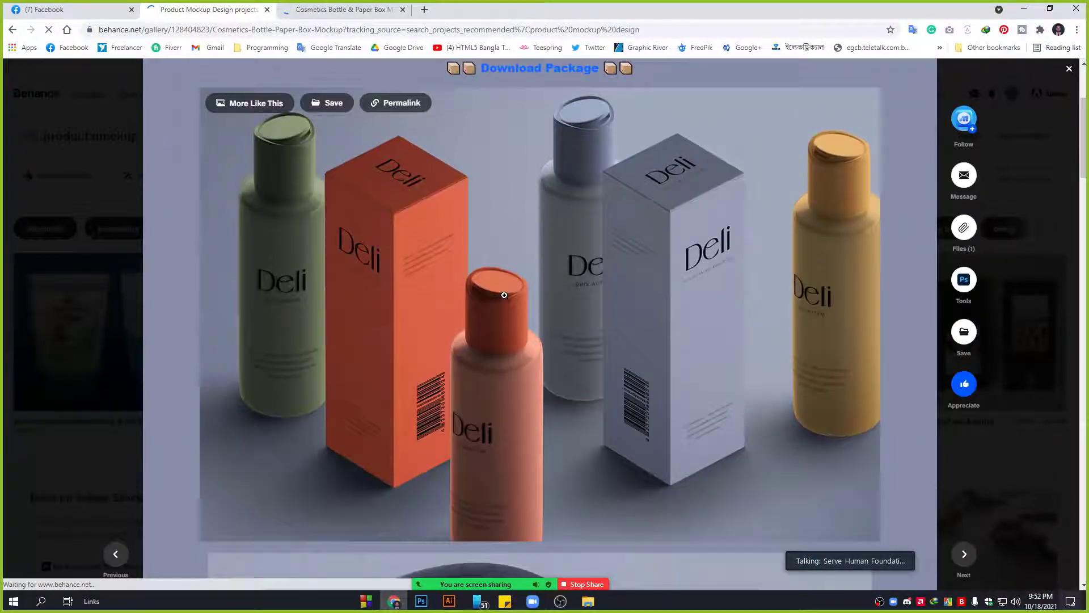
pyautogui.scroll(-2, 460, 304)
pyautogui.scroll(-6, 464, 306)
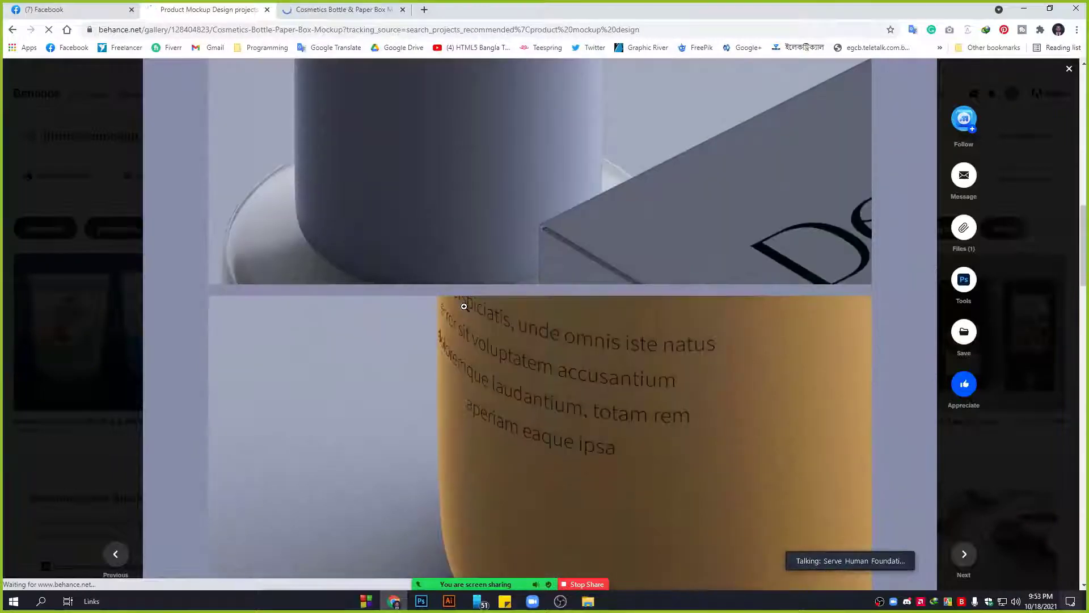
pyautogui.scroll(-3, 582, 367)
pyautogui.scroll(-5, 583, 367)
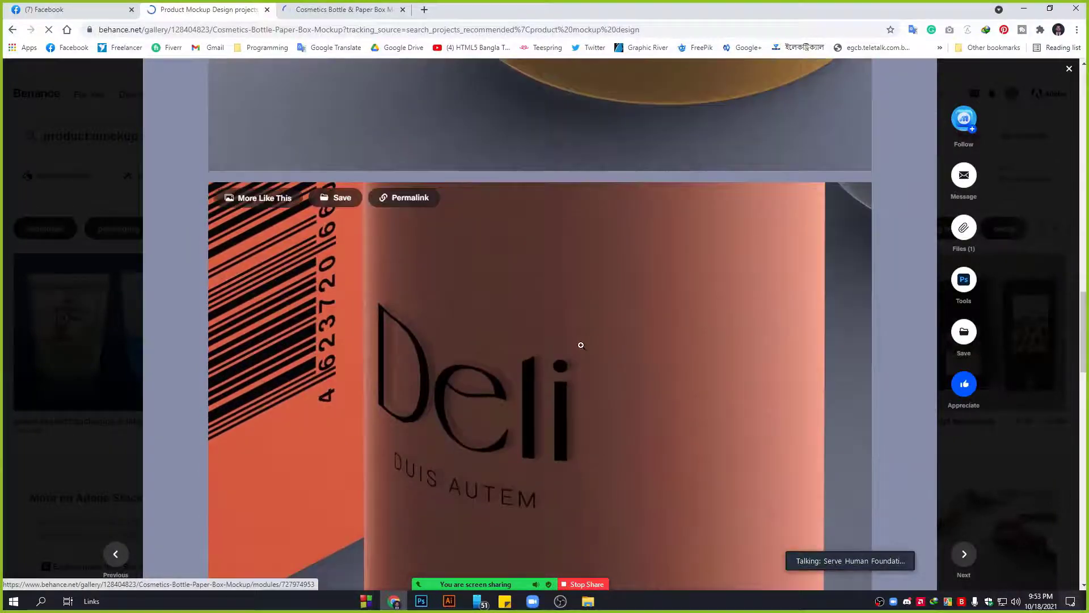
pyautogui.scroll(-11, 514, 370)
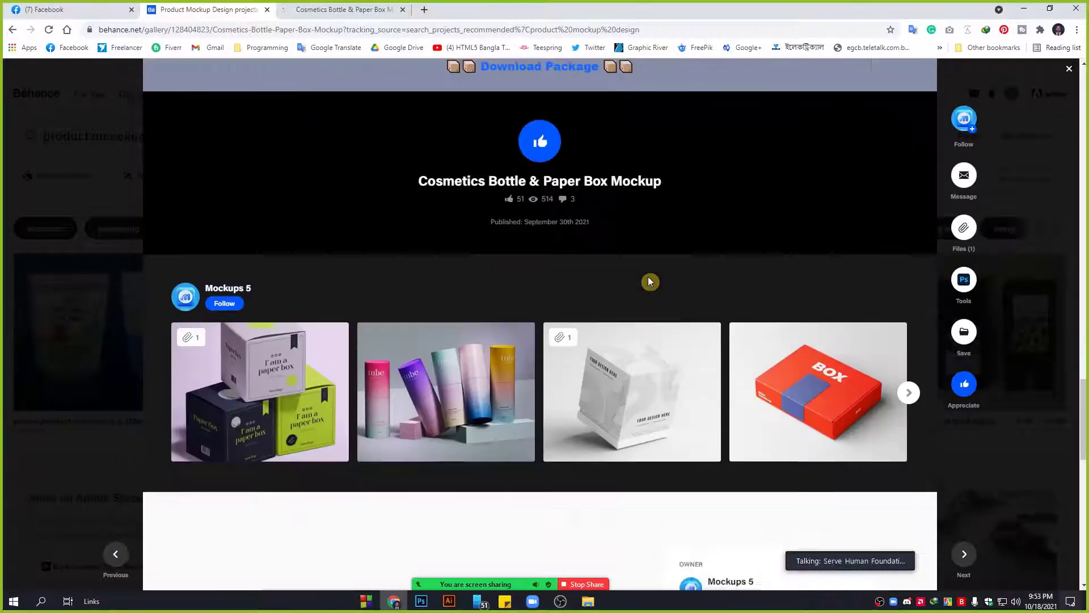
pyautogui.scroll(5, 650, 282)
pyautogui.click(1026, 218)
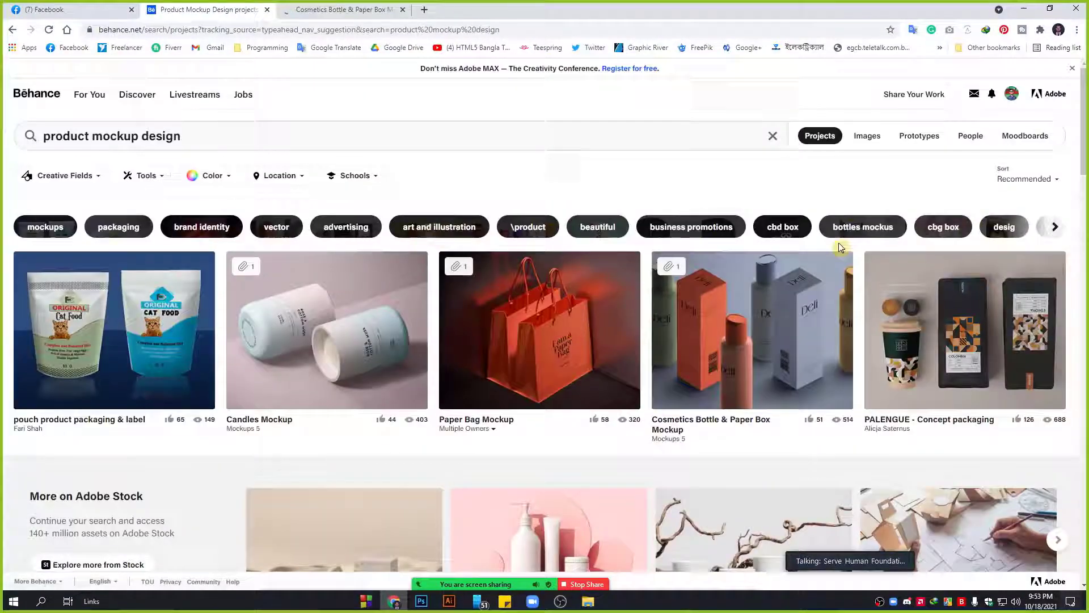
pyautogui.scroll(-4, 489, 385)
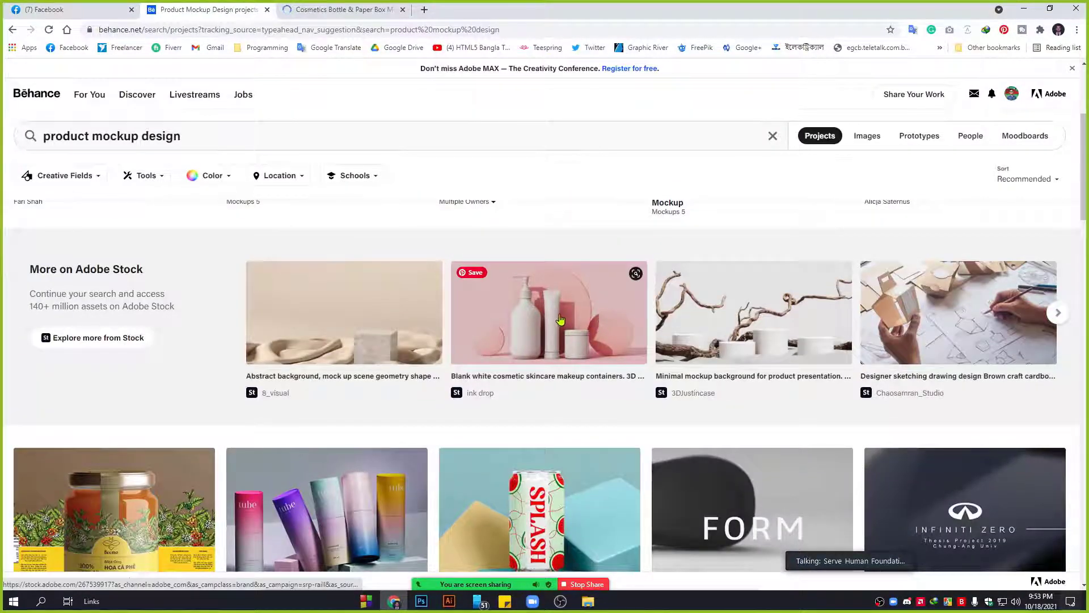
pyautogui.click(560, 319)
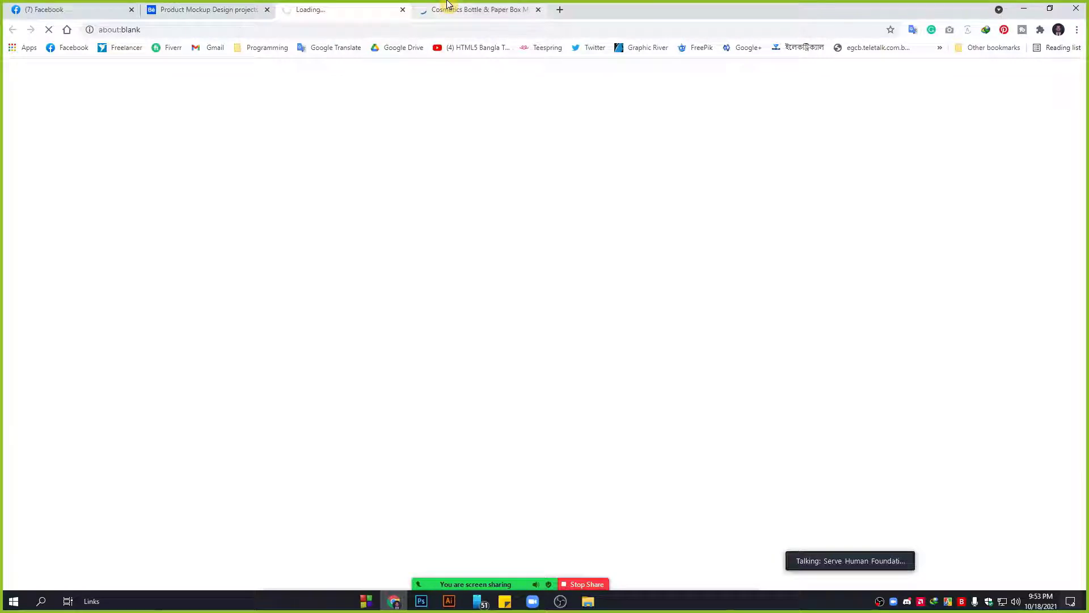
# Close the Cosmetics Bottle project tab and return to the product mockup design results.
pyautogui.click(447, 4)
pyautogui.scroll(-3, 472, 384)
pyautogui.middleClick(480, 5)
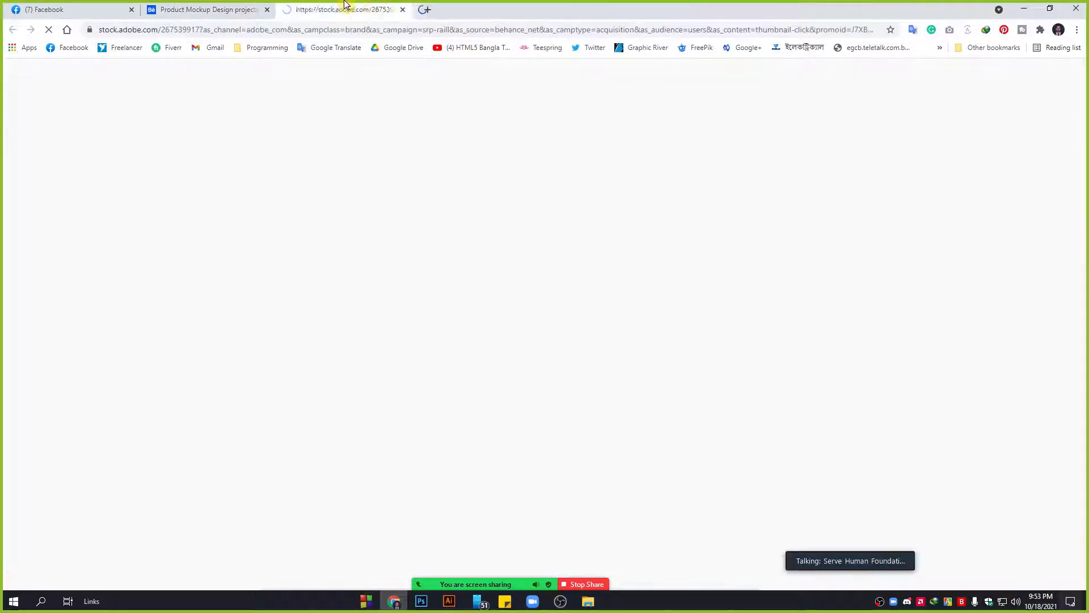
pyautogui.click(208, 7)
# Close the cosmetic containers stock image page, keeping the product mockup design results.
pyautogui.scroll(-5, 196, 362)
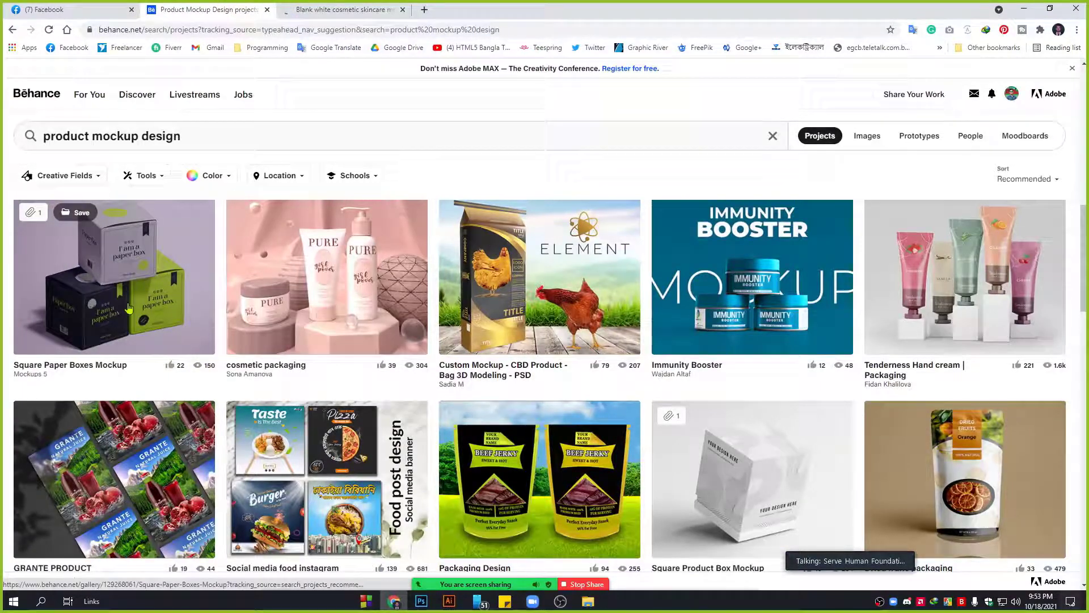
pyautogui.scroll(-2, 106, 266)
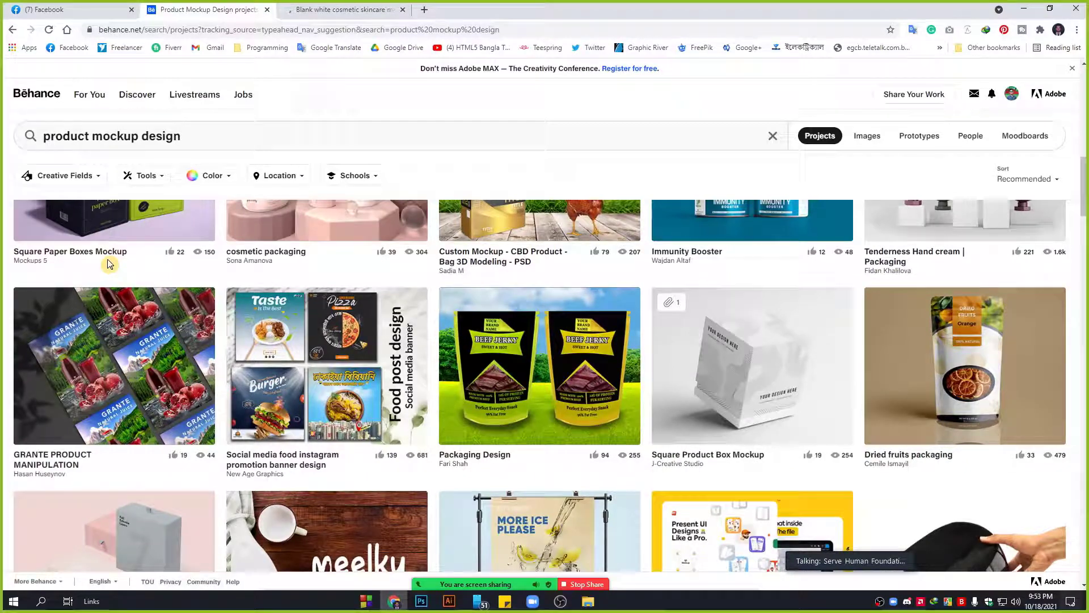
pyautogui.scroll(-8, 109, 264)
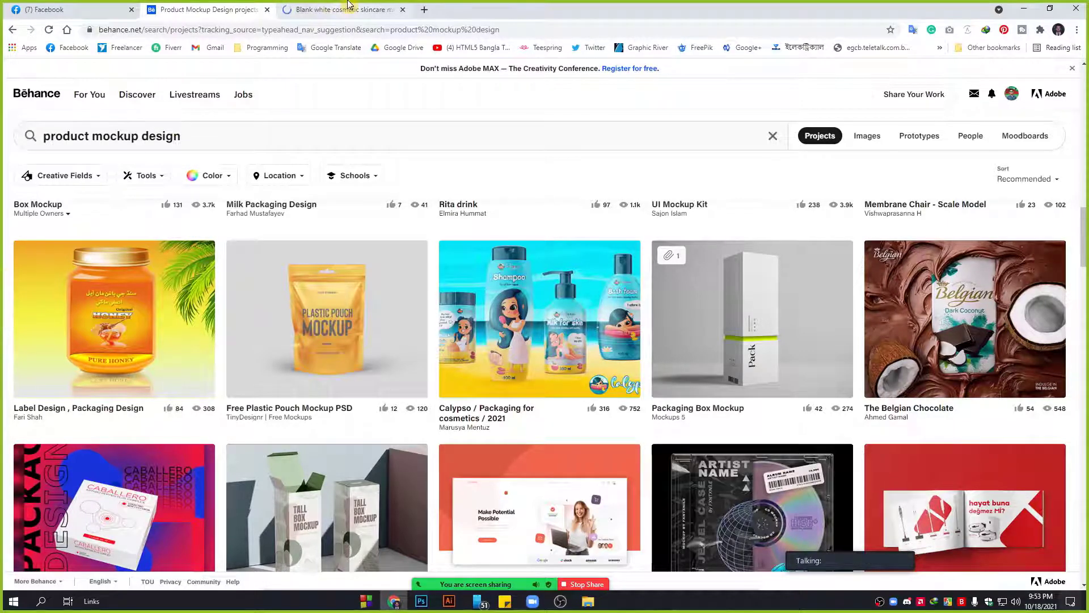
pyautogui.click(346, 9)
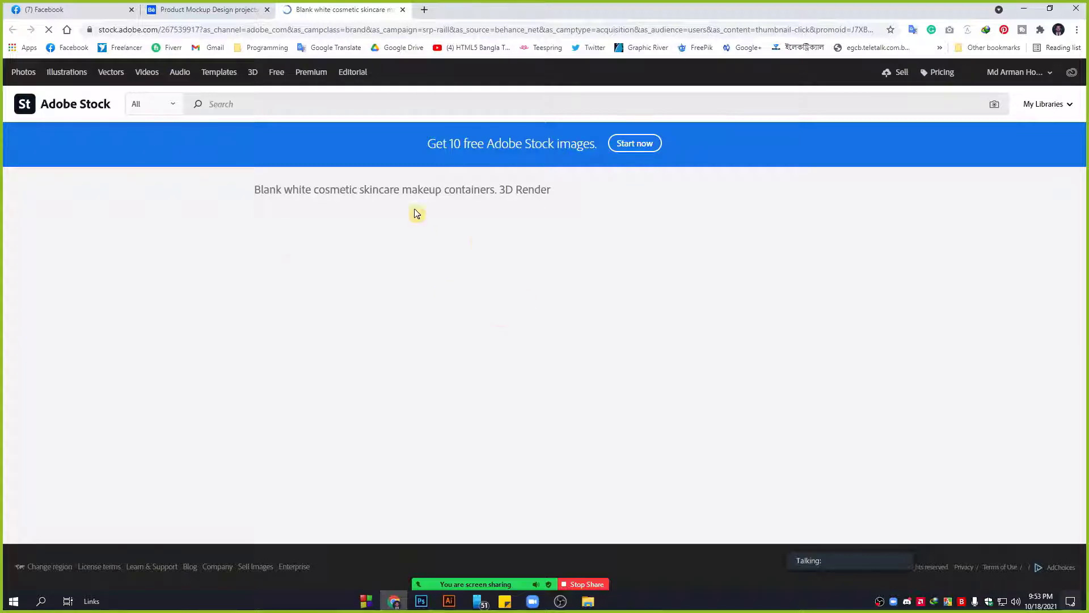
pyautogui.click(221, 9)
pyautogui.middleClick(317, 4)
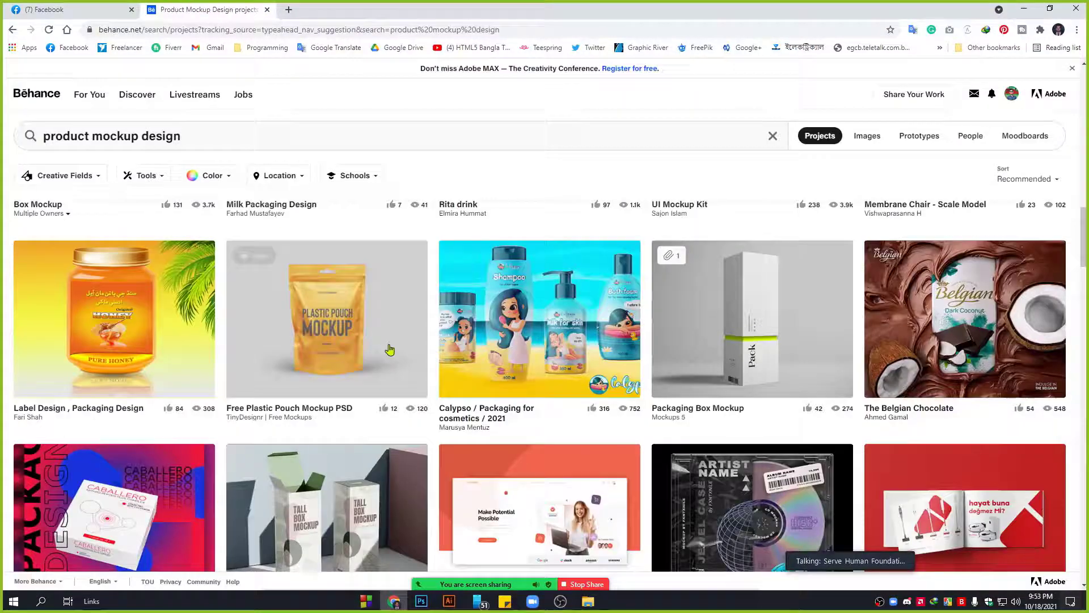
# Open the CBD LABEL DESIGN project from the results in a new tab and switch to it.
pyautogui.scroll(-5, 912, 366)
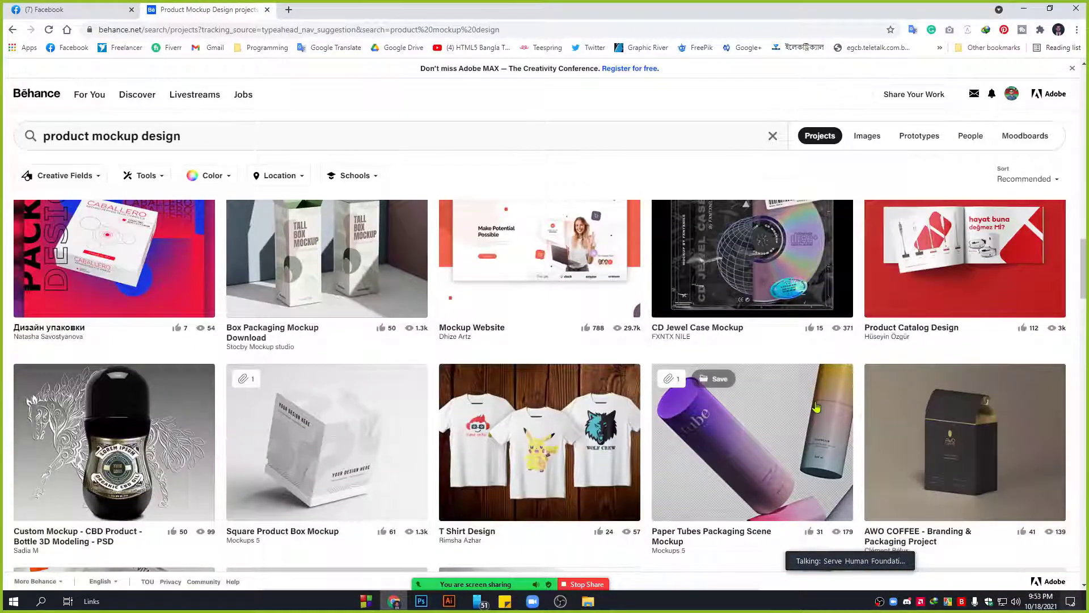
pyautogui.scroll(-4, 813, 402)
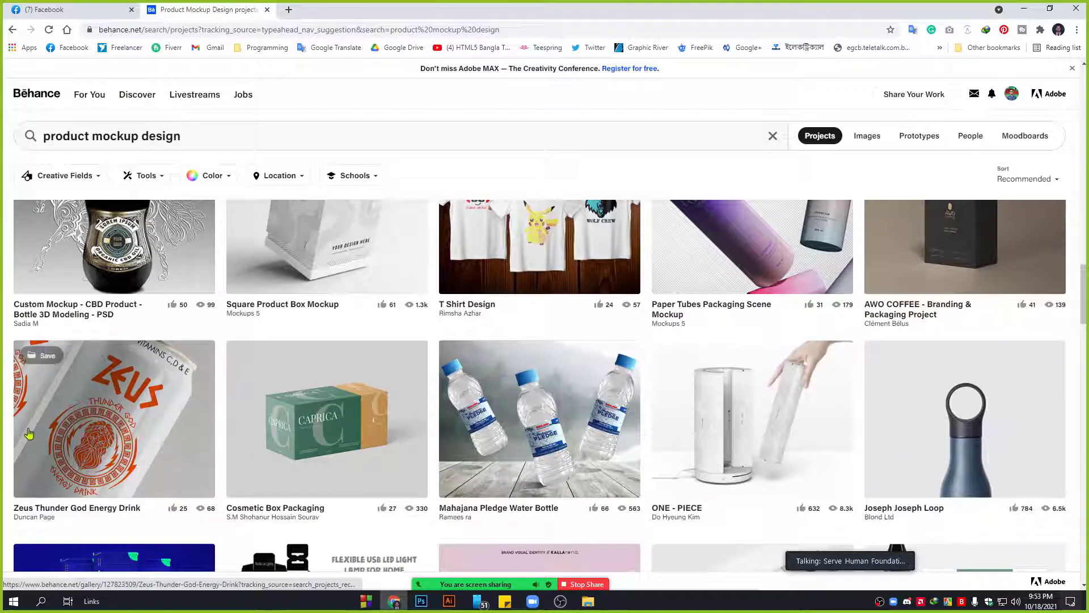
pyautogui.scroll(-4, 473, 387)
pyautogui.scroll(3, 474, 386)
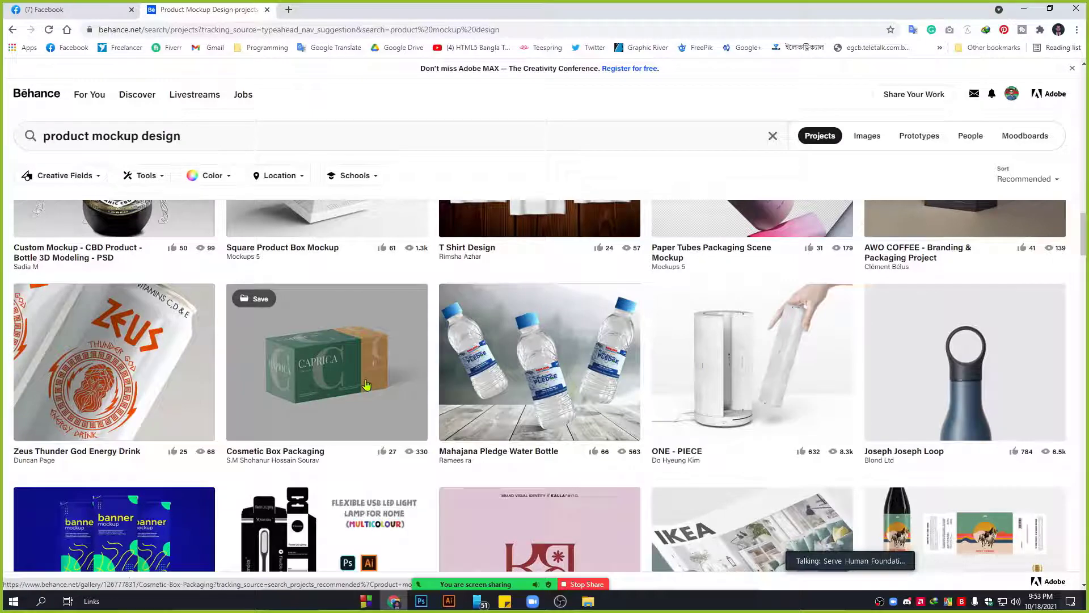
pyautogui.scroll(9, 366, 385)
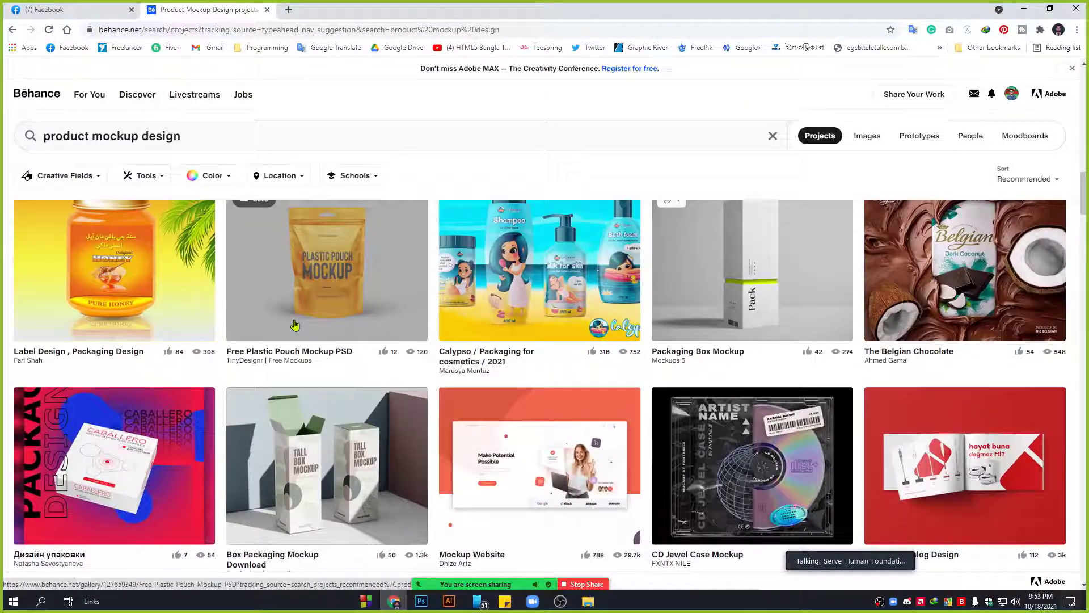
pyautogui.scroll(6, 294, 325)
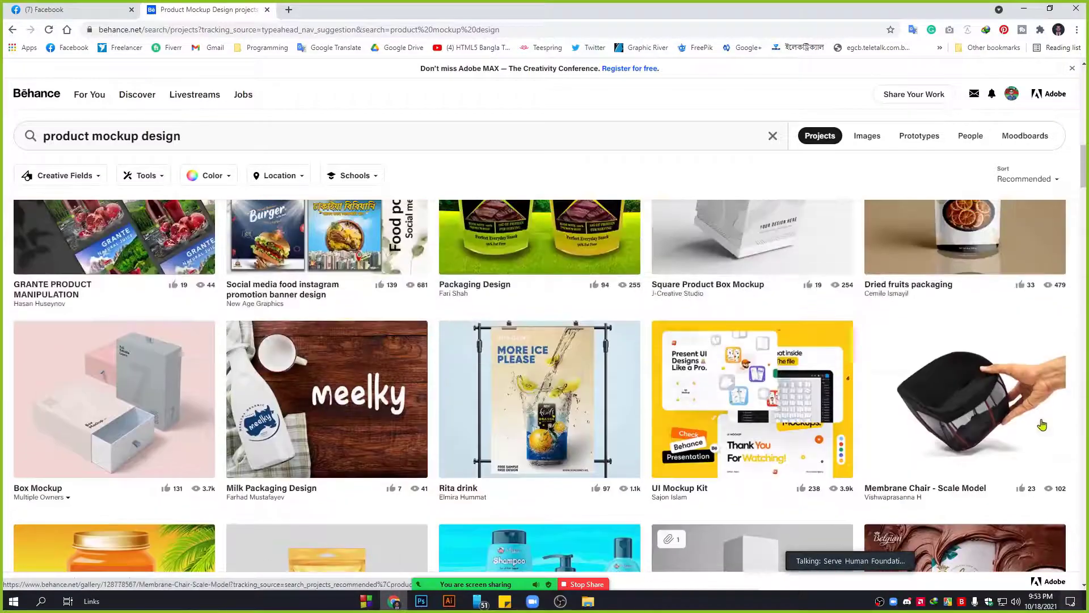
pyautogui.scroll(-15, 1042, 424)
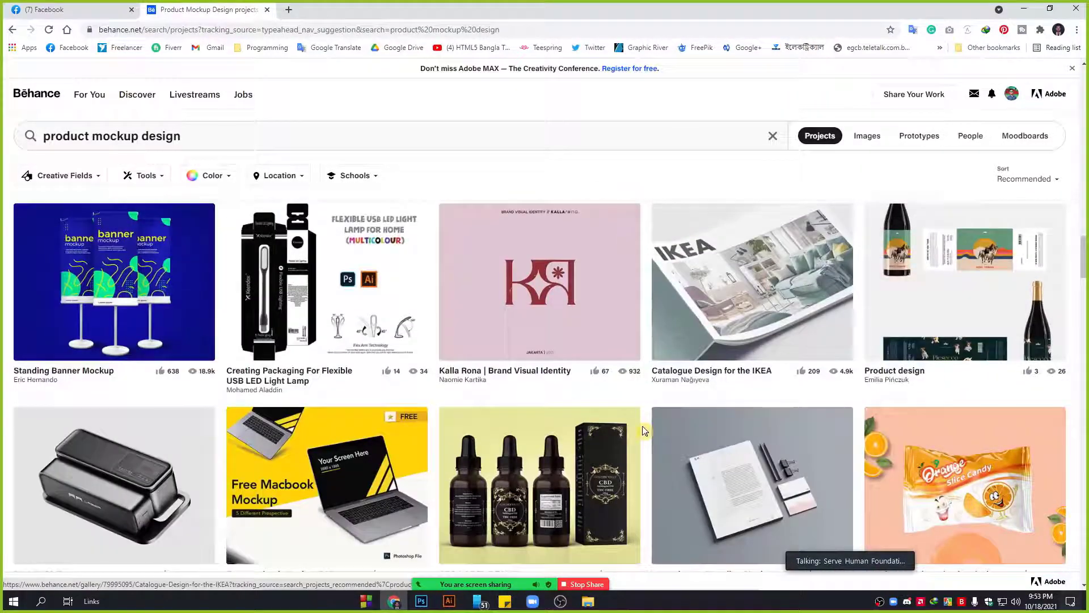
pyautogui.scroll(-1, 507, 420)
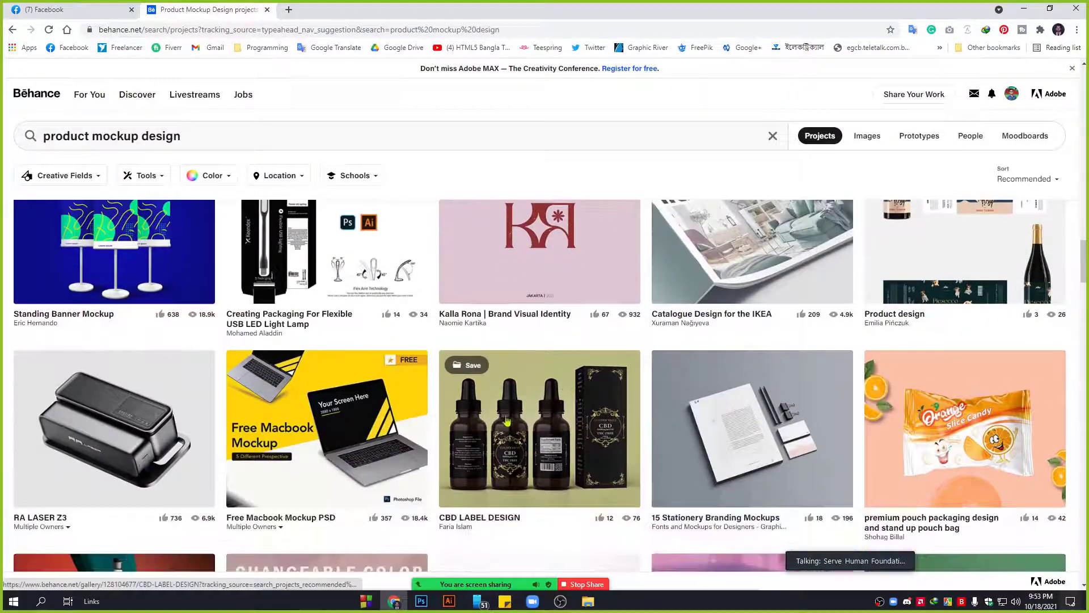
pyautogui.middleClick(545, 436)
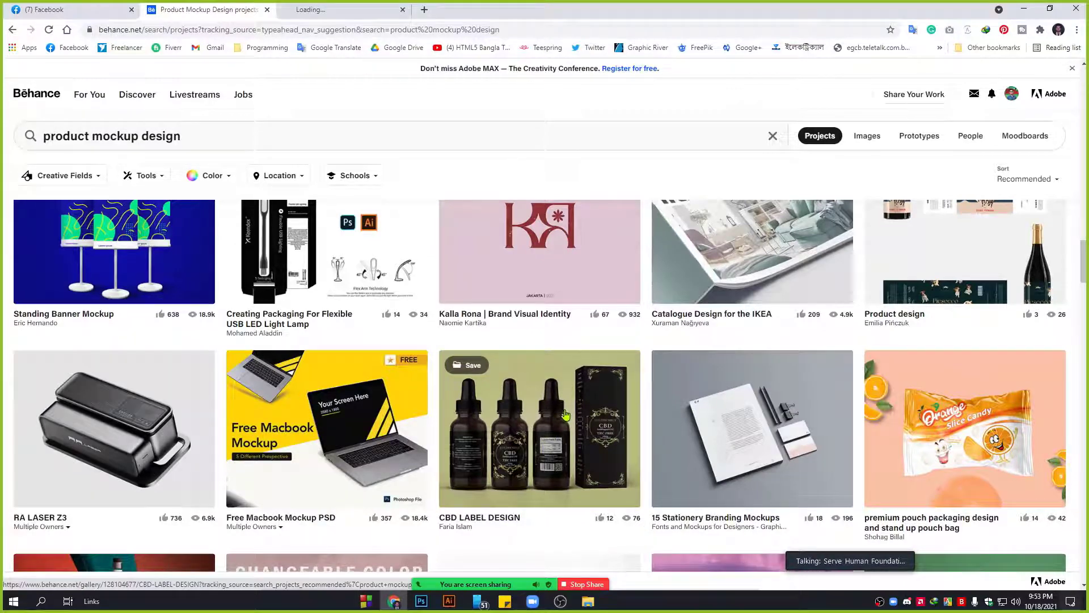
pyautogui.click(339, 9)
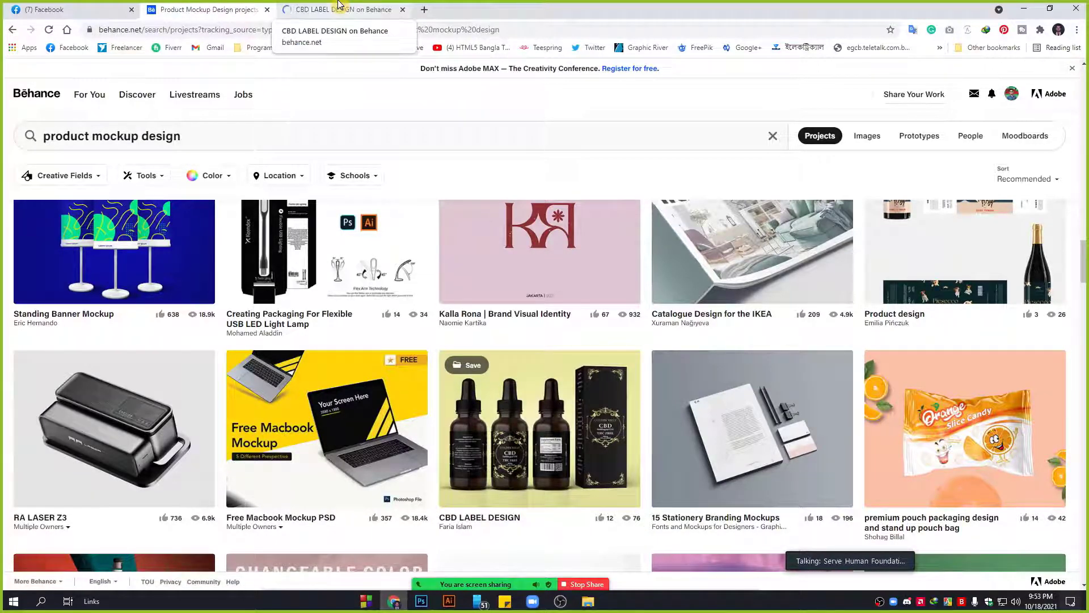
# Scroll through the CBD LABEL DESIGN bottle mockups, then switch back to the product mockup design results tab.
pyautogui.scroll(-3, 510, 430)
pyautogui.scroll(-2, 510, 430)
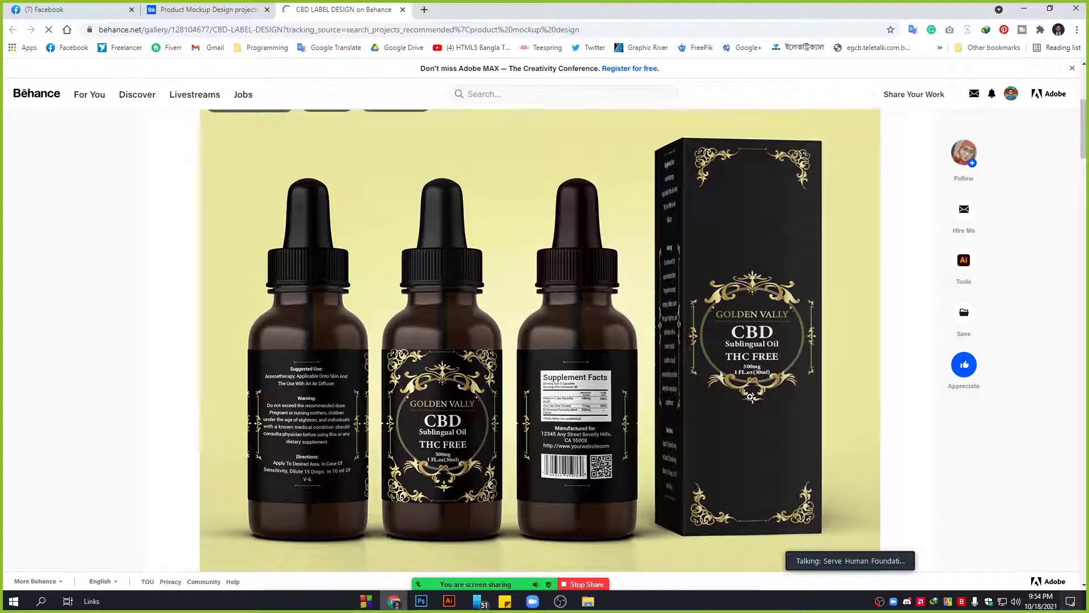
pyautogui.scroll(-1, 750, 396)
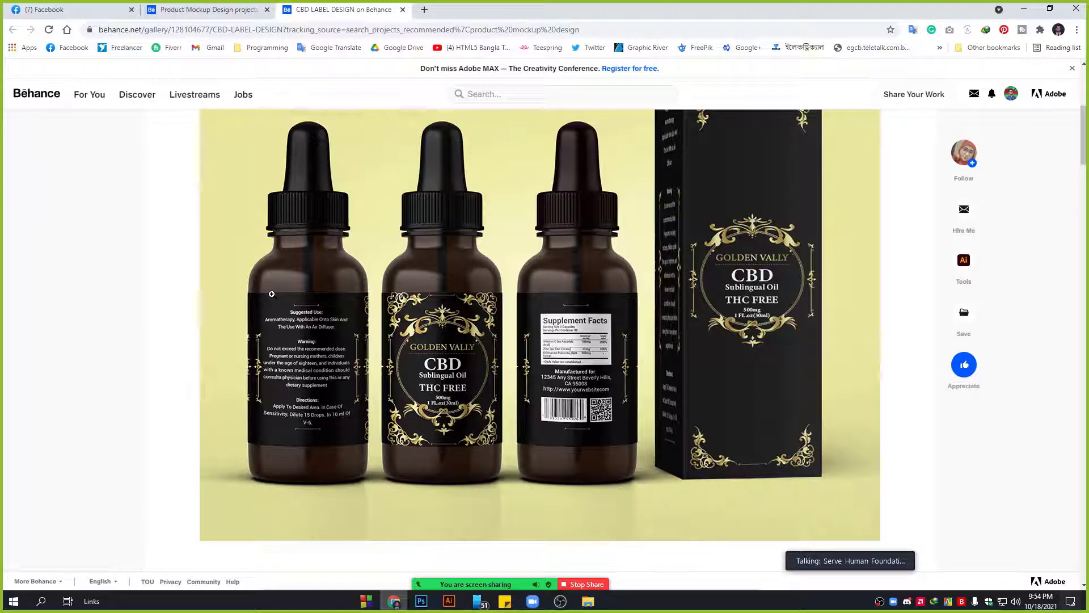
pyautogui.scroll(-10, 576, 353)
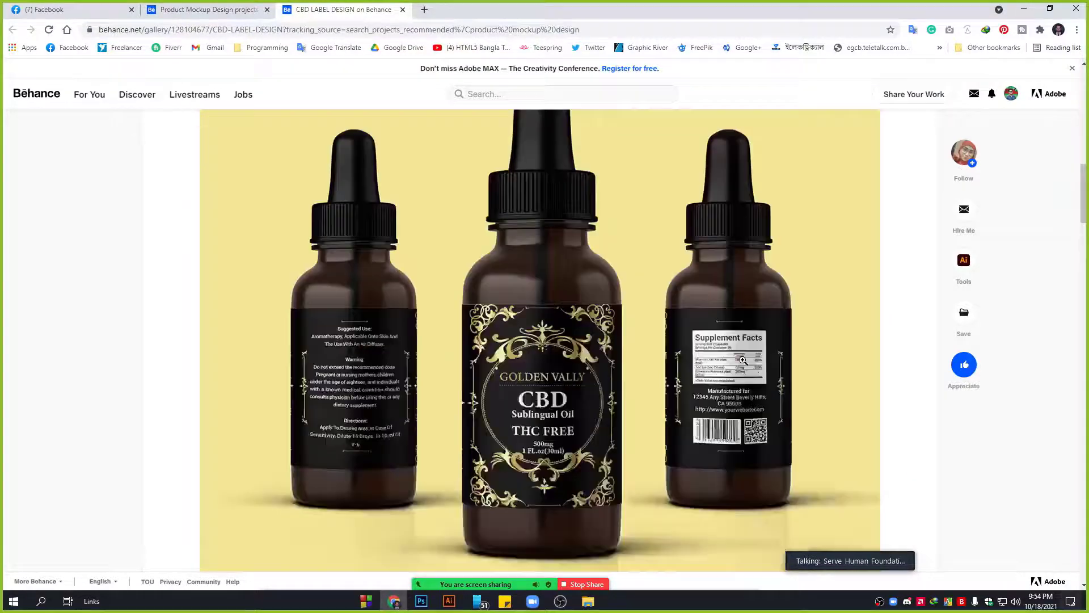
pyautogui.scroll(-4, 384, 362)
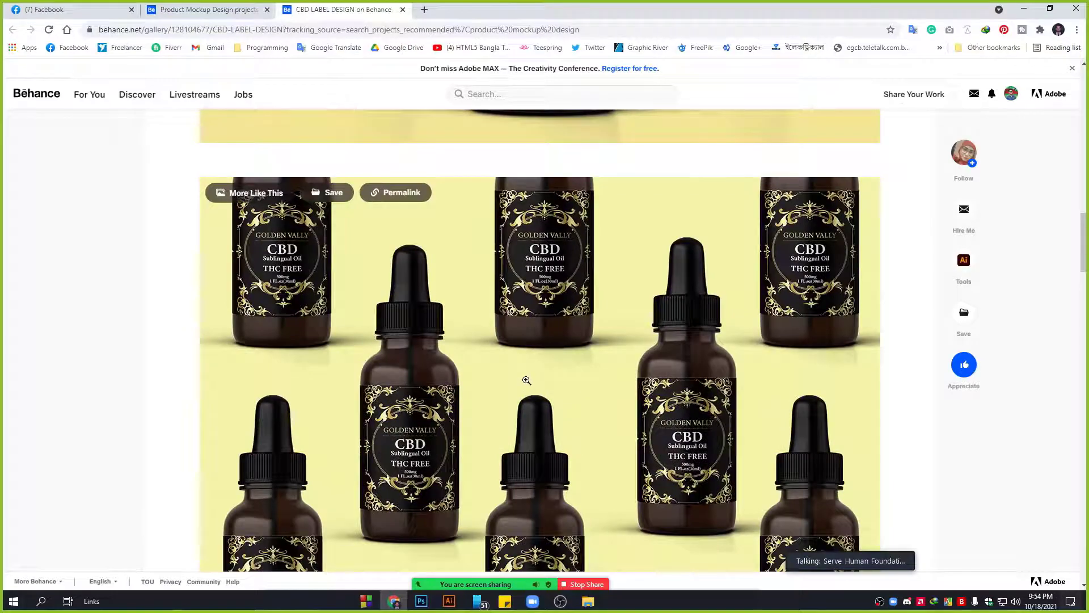
pyautogui.scroll(-12, 526, 380)
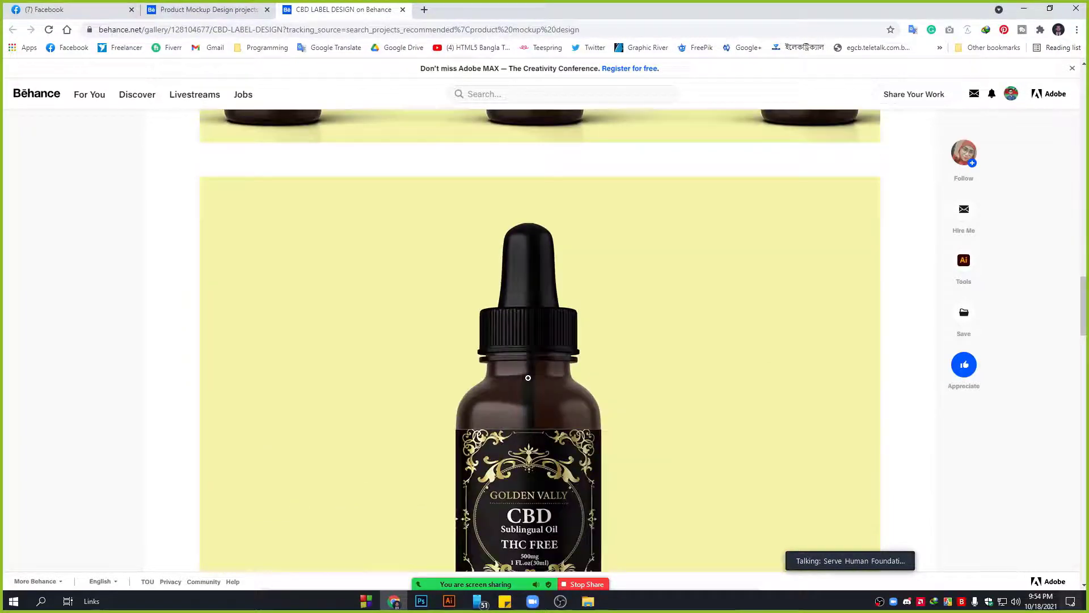
pyautogui.scroll(-19, 528, 378)
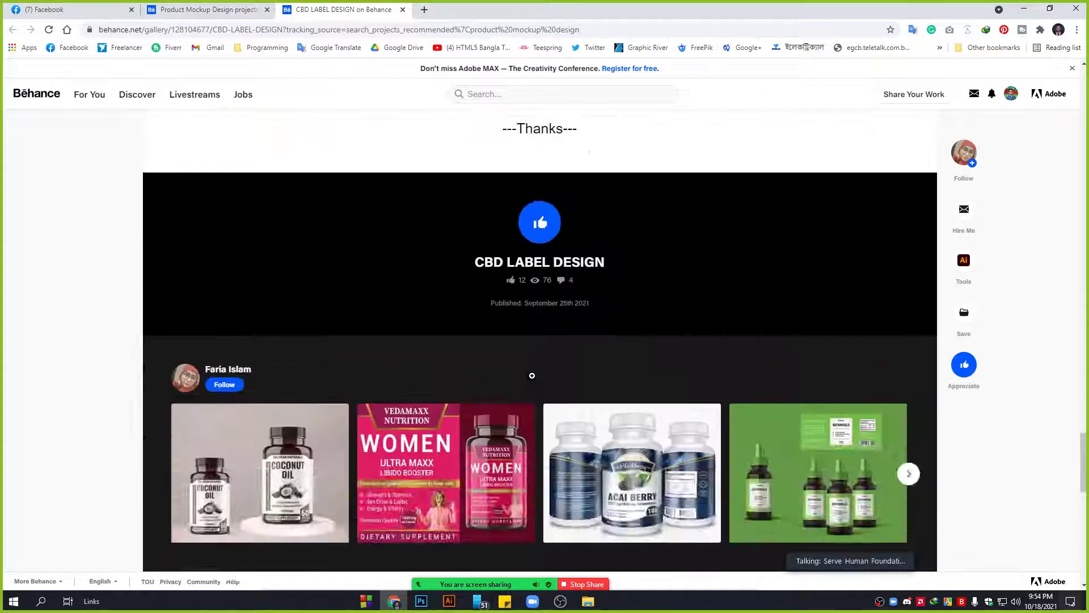
pyautogui.scroll(6, 533, 377)
pyautogui.scroll(20, 533, 380)
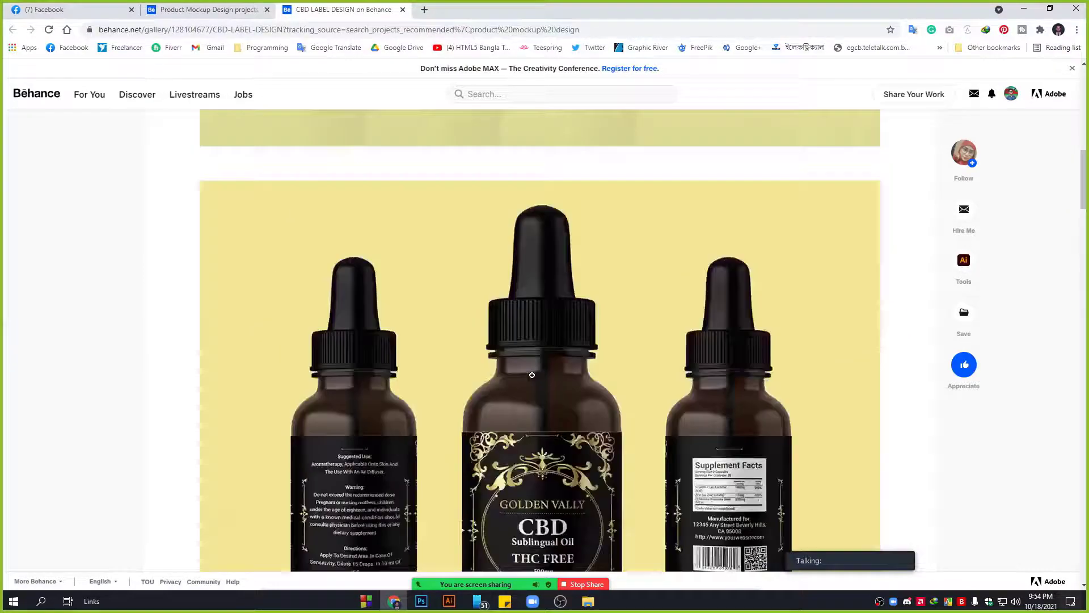
pyautogui.click(245, 6)
pyautogui.scroll(-6, 517, 437)
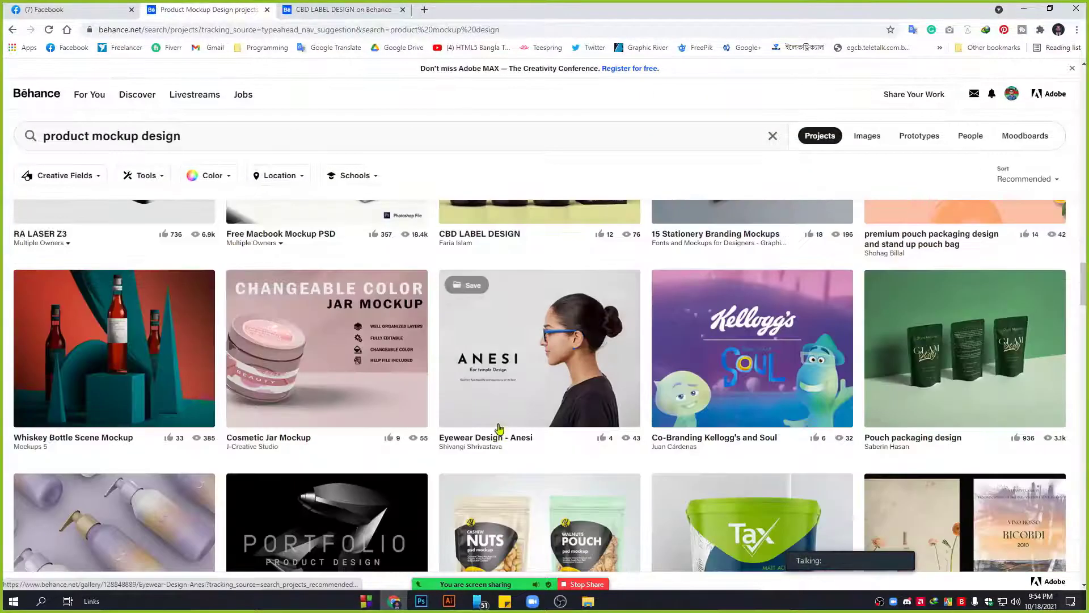
pyautogui.click(994, 343)
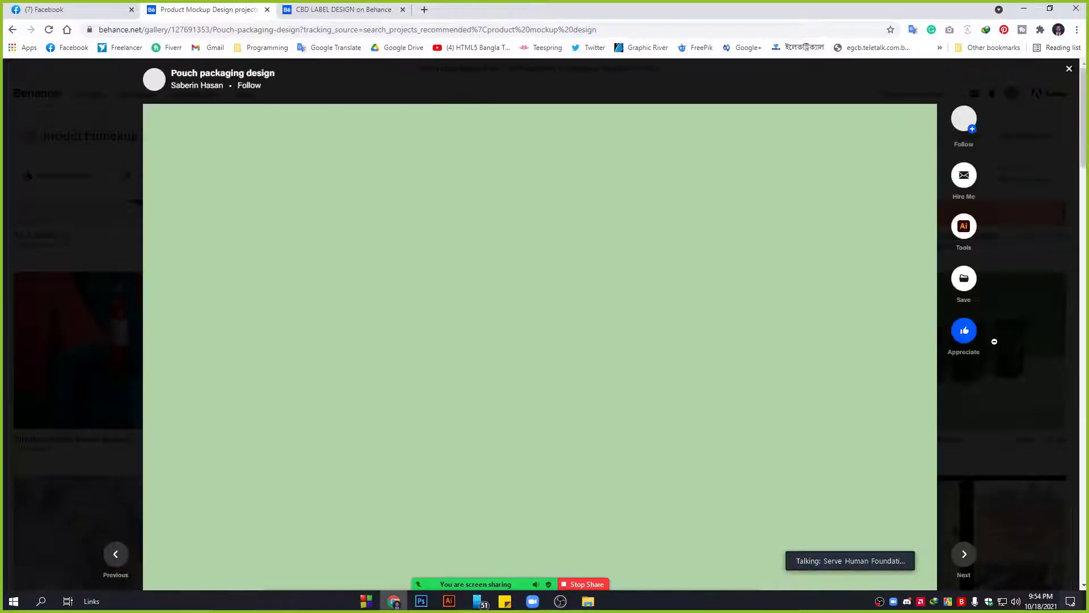
pyautogui.scroll(-2, 470, 437)
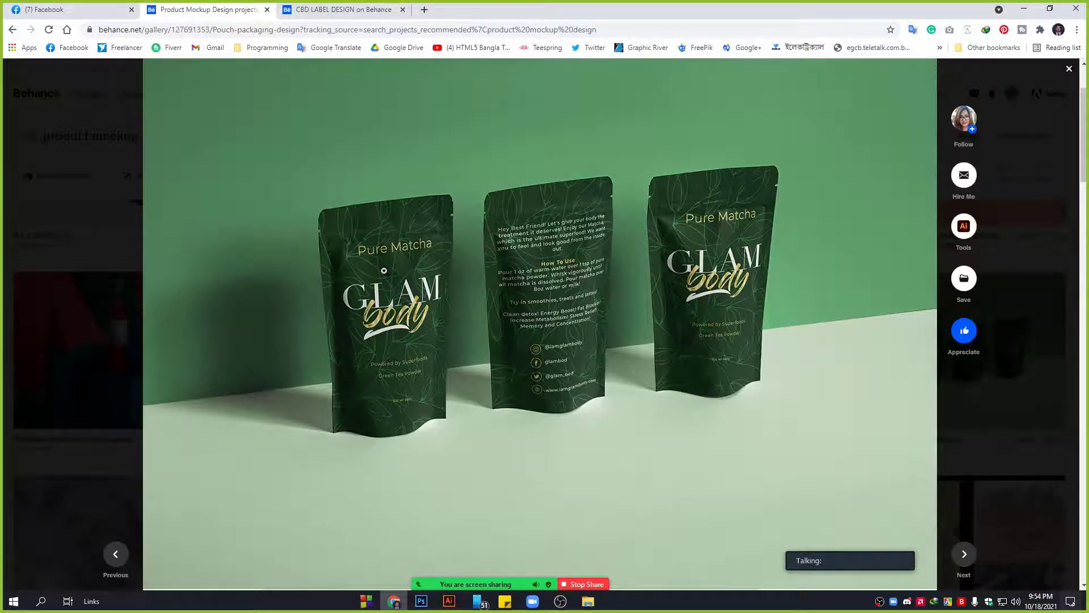
pyautogui.scroll(-1, 532, 206)
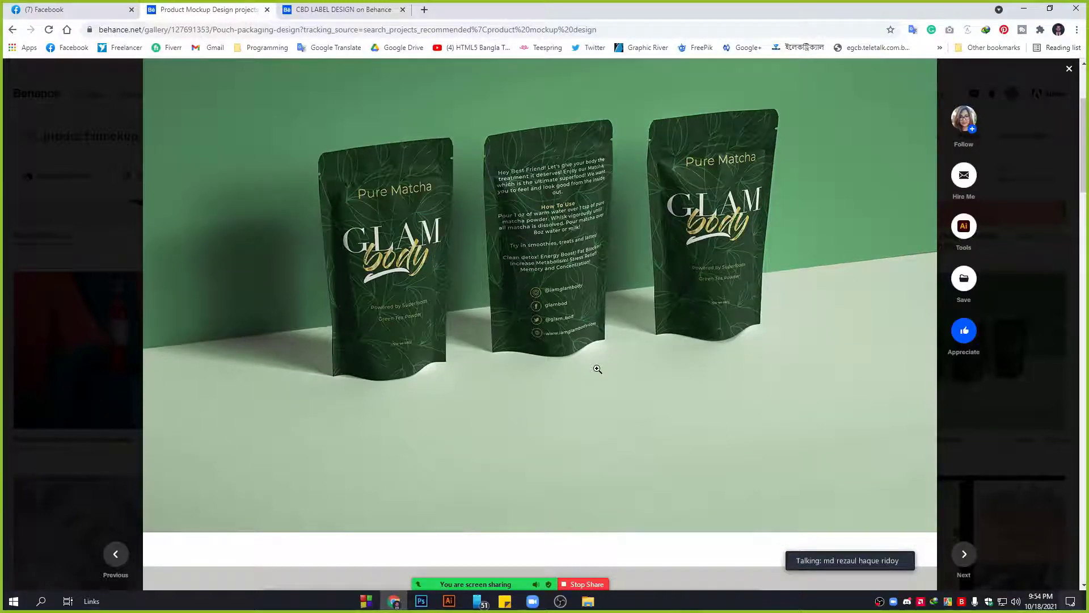
pyautogui.click(998, 421)
pyautogui.scroll(-4, 554, 377)
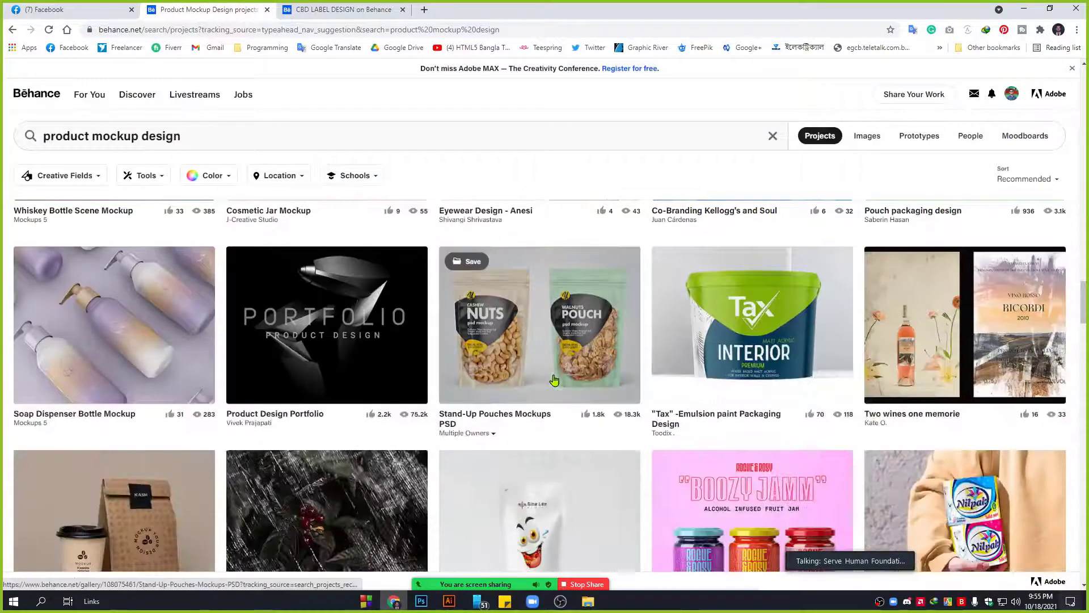
pyautogui.scroll(-8, 440, 276)
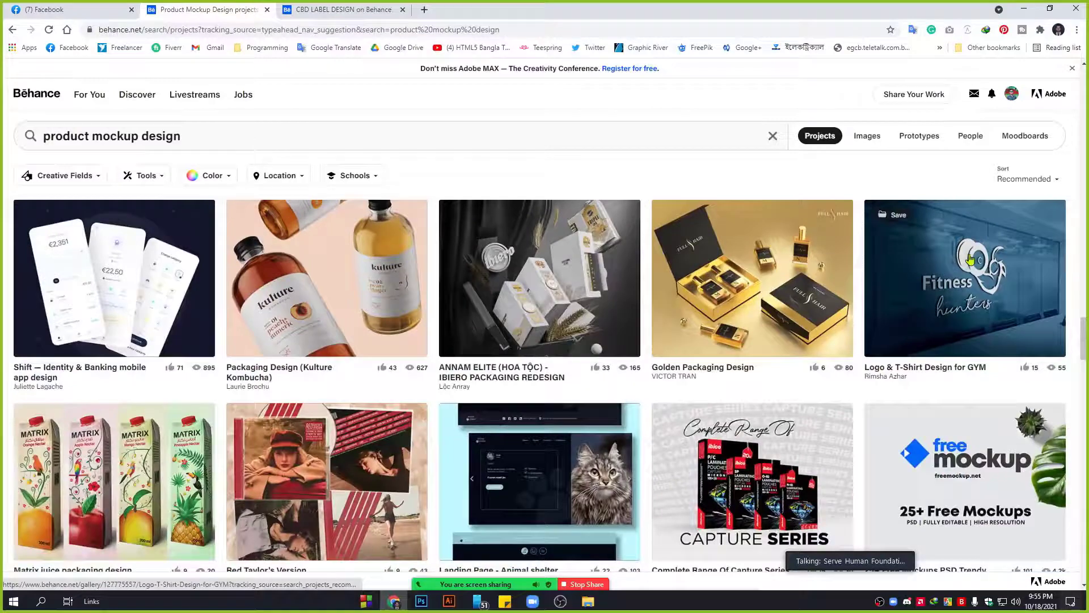
pyautogui.click(338, 285)
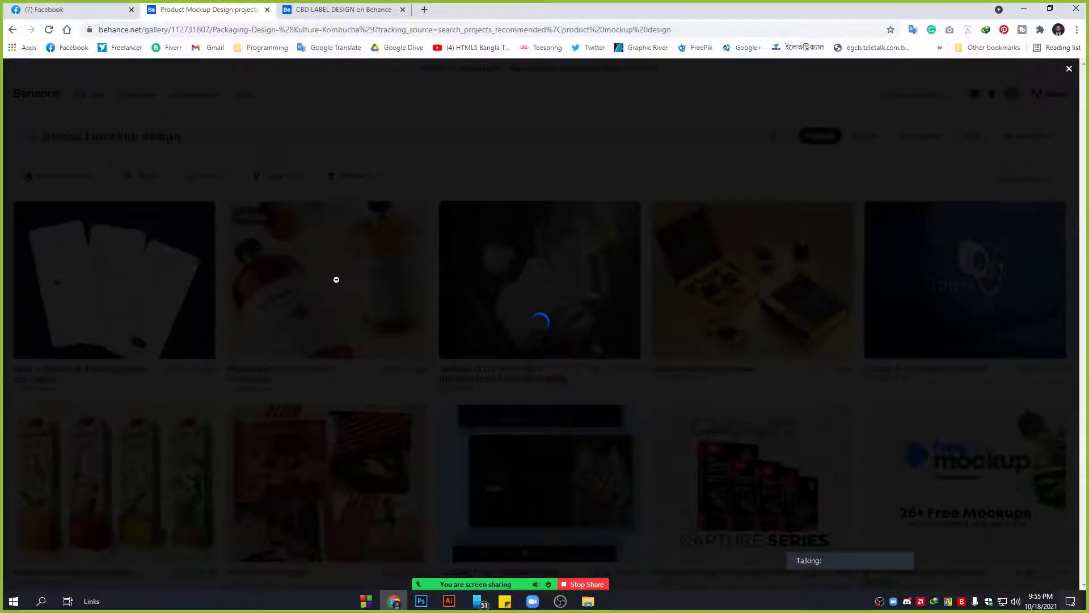
pyautogui.scroll(-2, 802, 336)
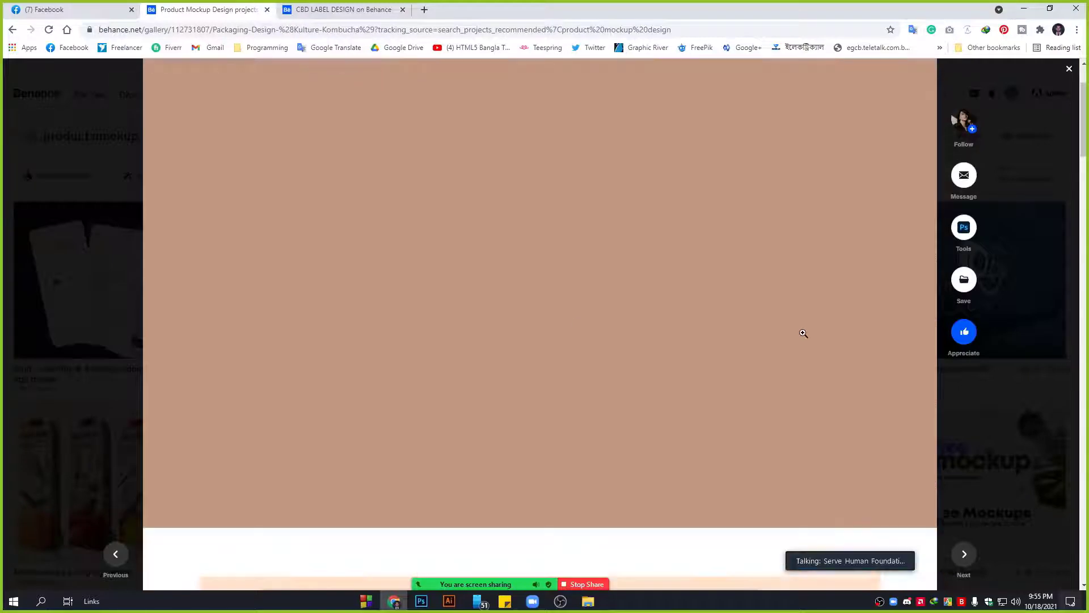
pyautogui.scroll(2, 773, 393)
pyautogui.scroll(-5, 577, 361)
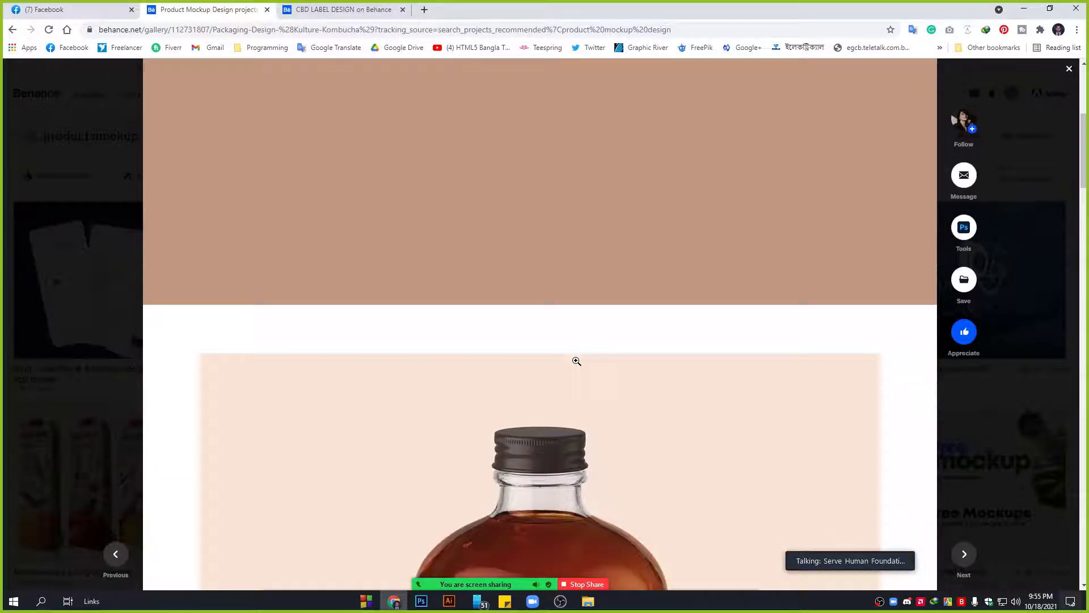
pyautogui.scroll(-3, 484, 407)
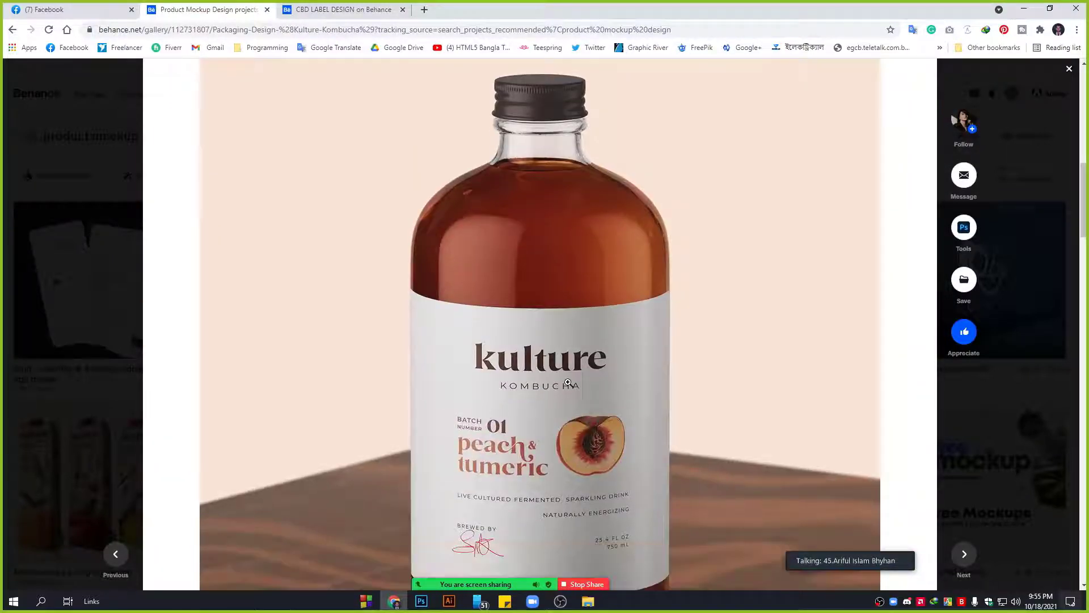
pyautogui.scroll(-3, 568, 383)
pyautogui.scroll(2, 568, 383)
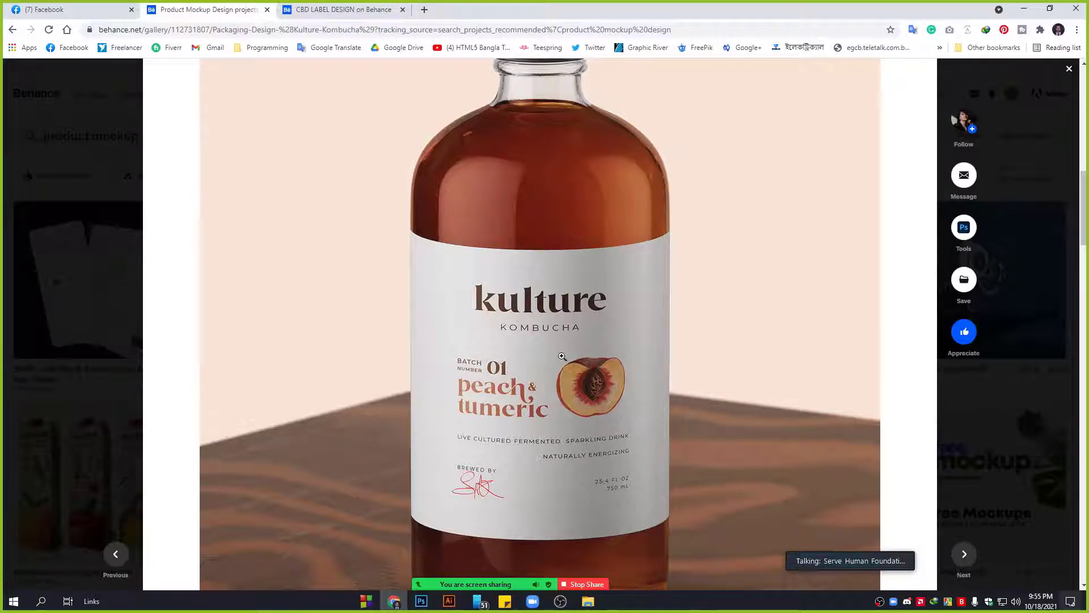
pyautogui.scroll(-3, 566, 335)
pyautogui.scroll(-7, 565, 334)
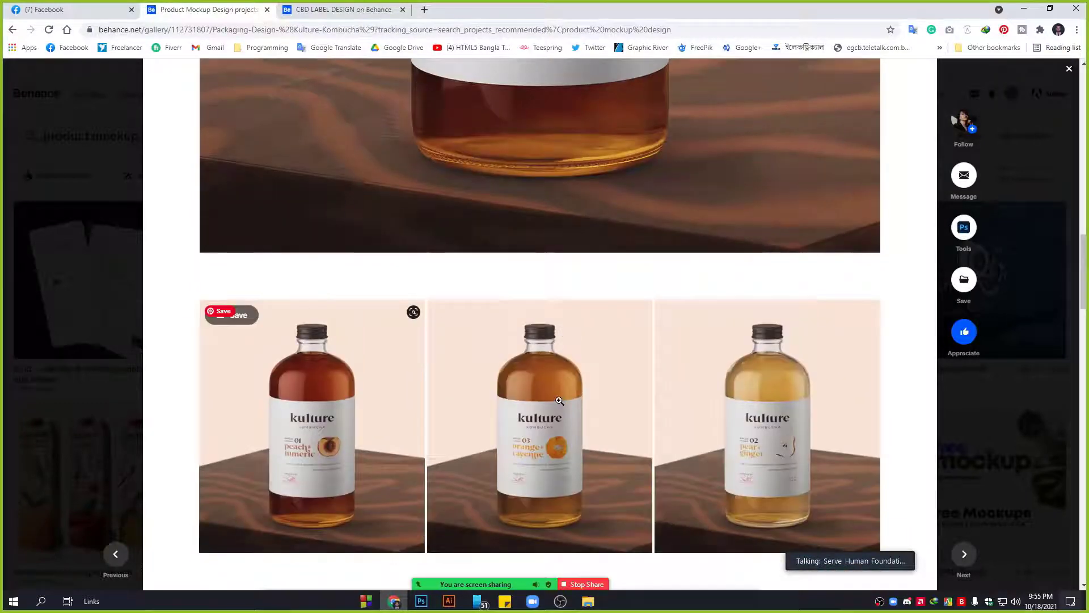
pyautogui.scroll(8, 546, 378)
pyautogui.scroll(10, 546, 377)
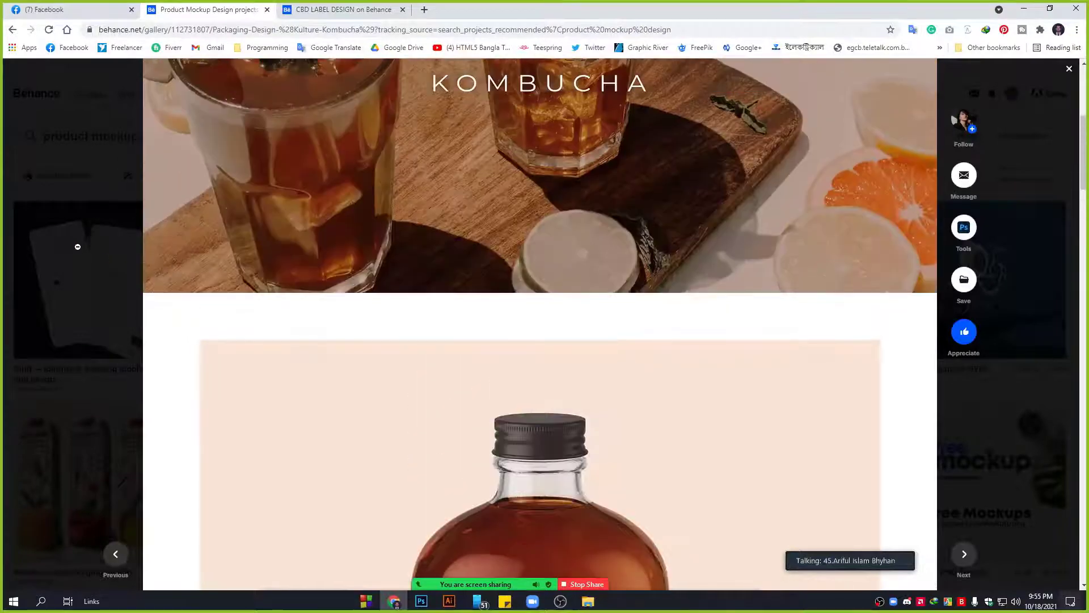
pyautogui.click(77, 244)
pyautogui.scroll(-3, 710, 425)
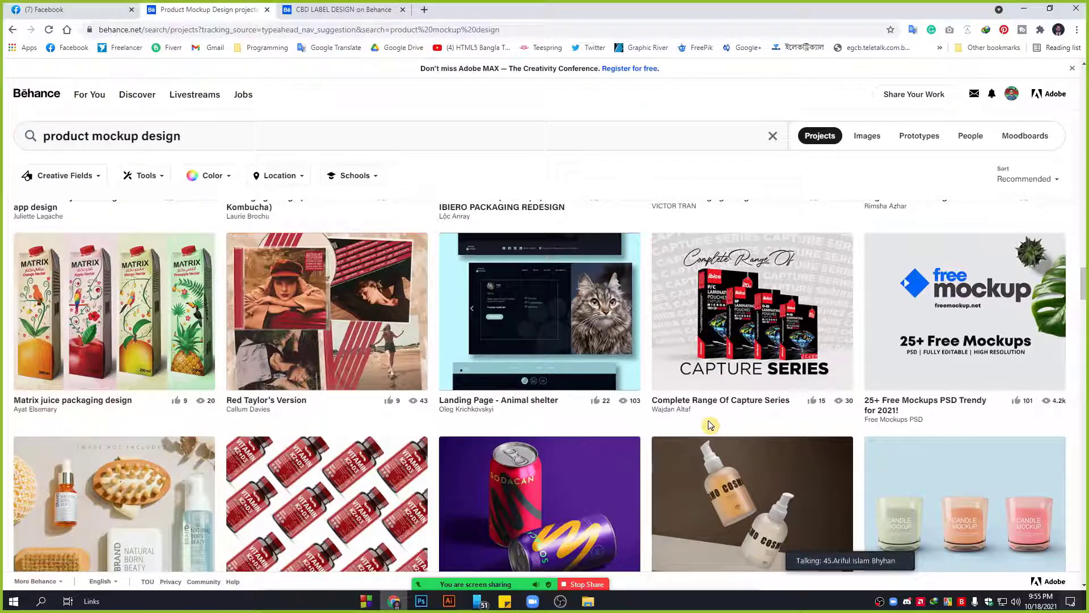
pyautogui.scroll(-2, 709, 425)
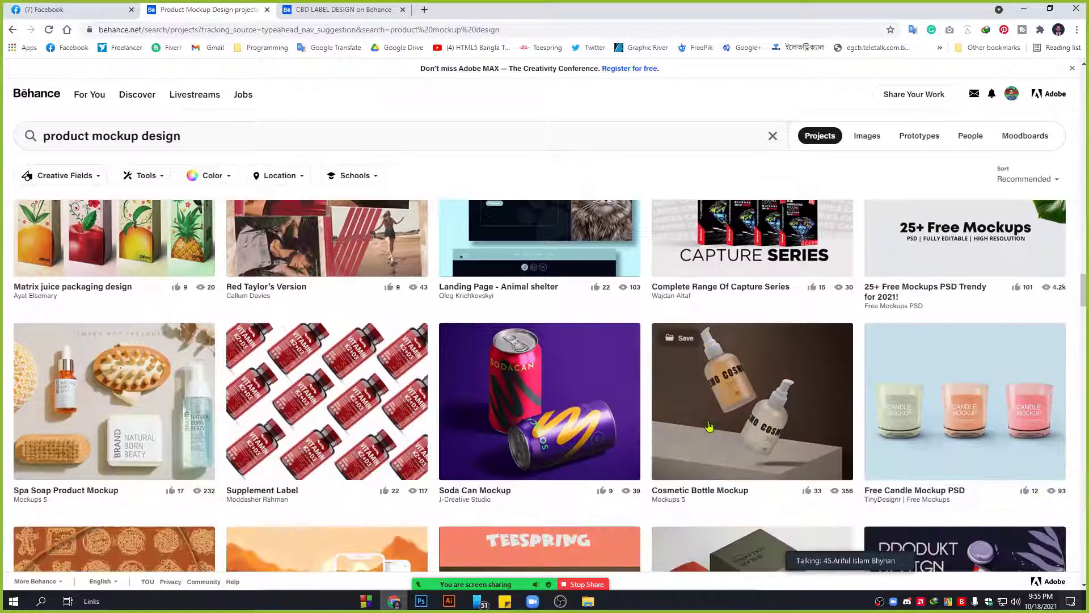
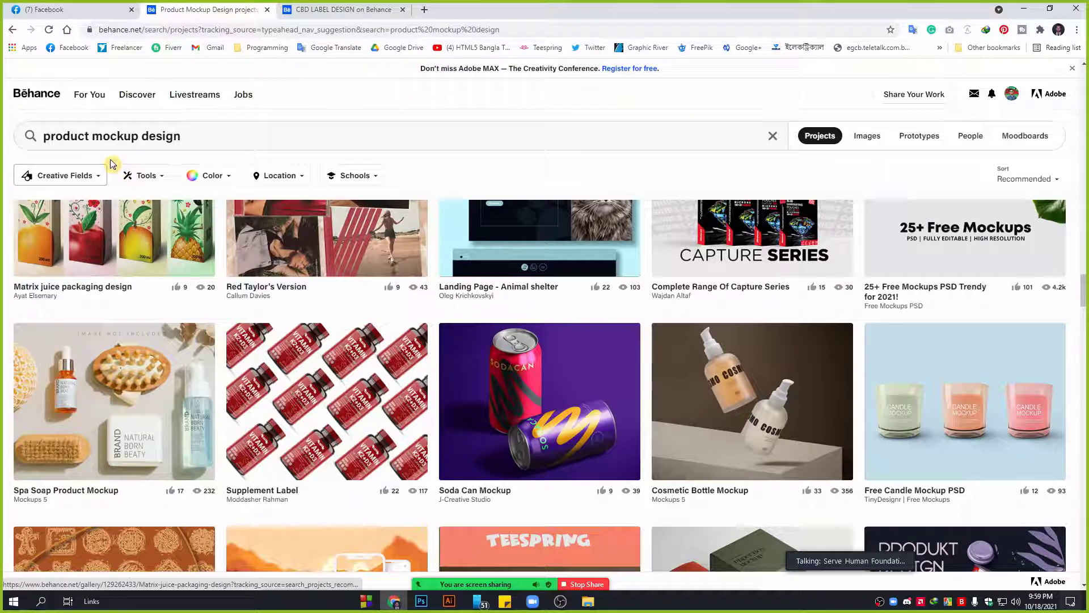
# Change the Behance search from 'product mockup' to 'logo design' and scroll through the project results.
pyautogui.moveTo(137, 136); pyautogui.dragTo(29, 135)
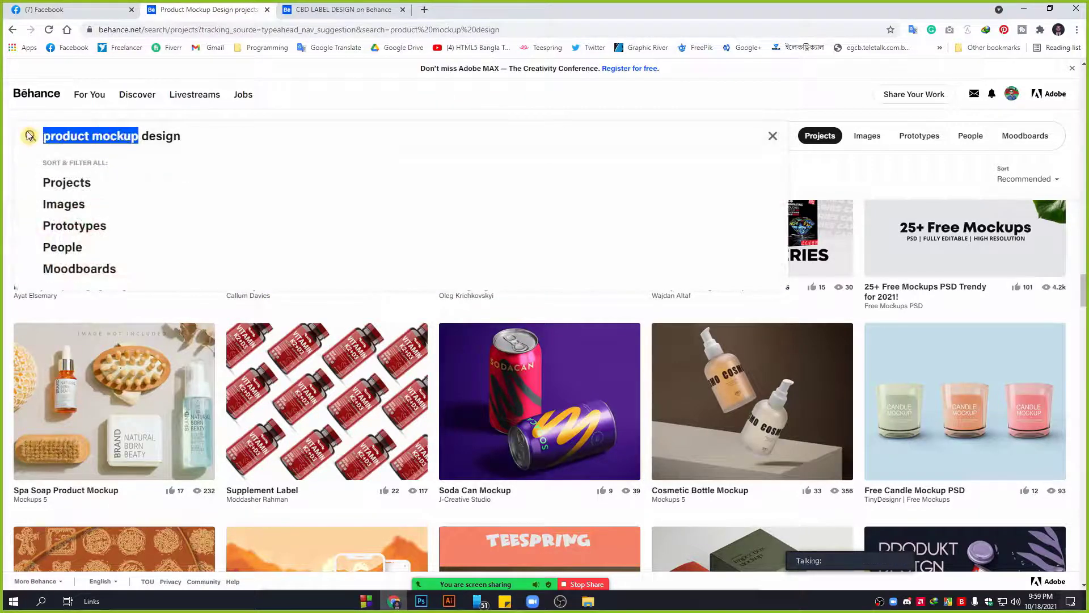
pyautogui.write('logo')
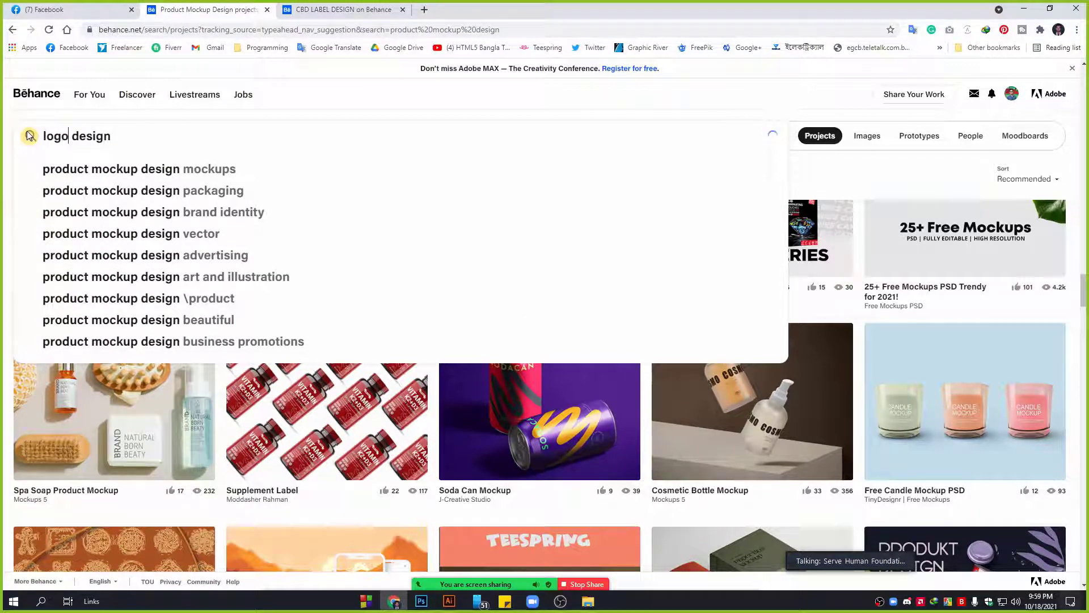
pyautogui.press('Return')
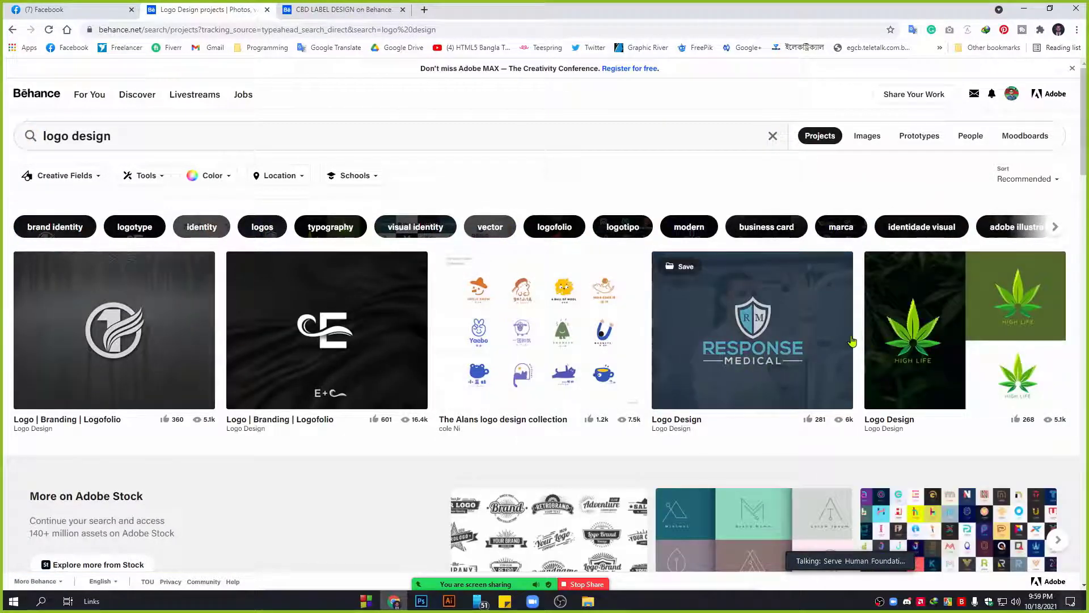
pyautogui.scroll(-1, 738, 335)
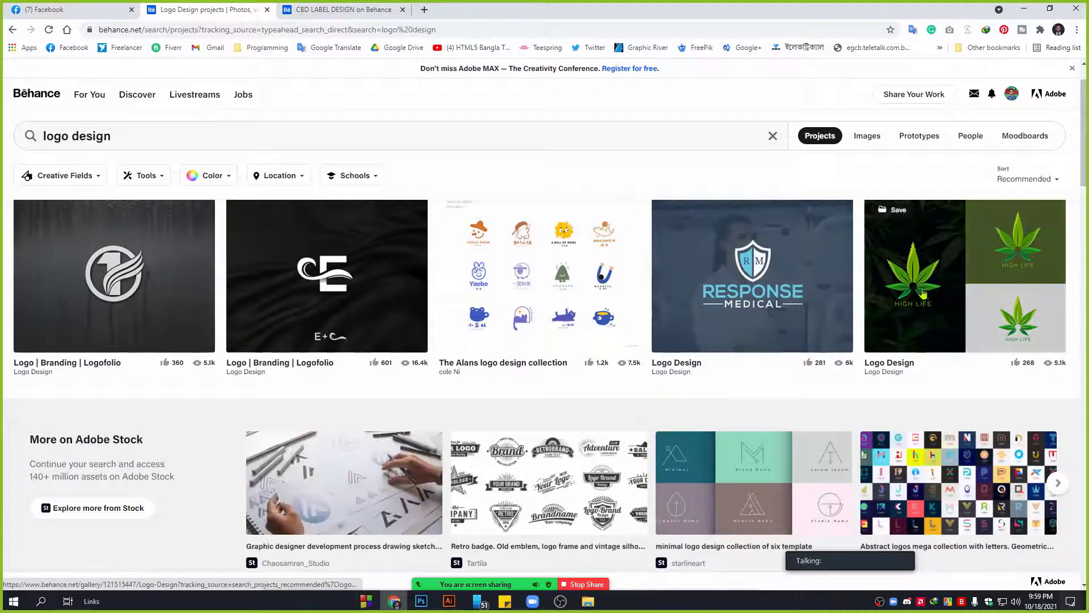
pyautogui.scroll(-2, 533, 366)
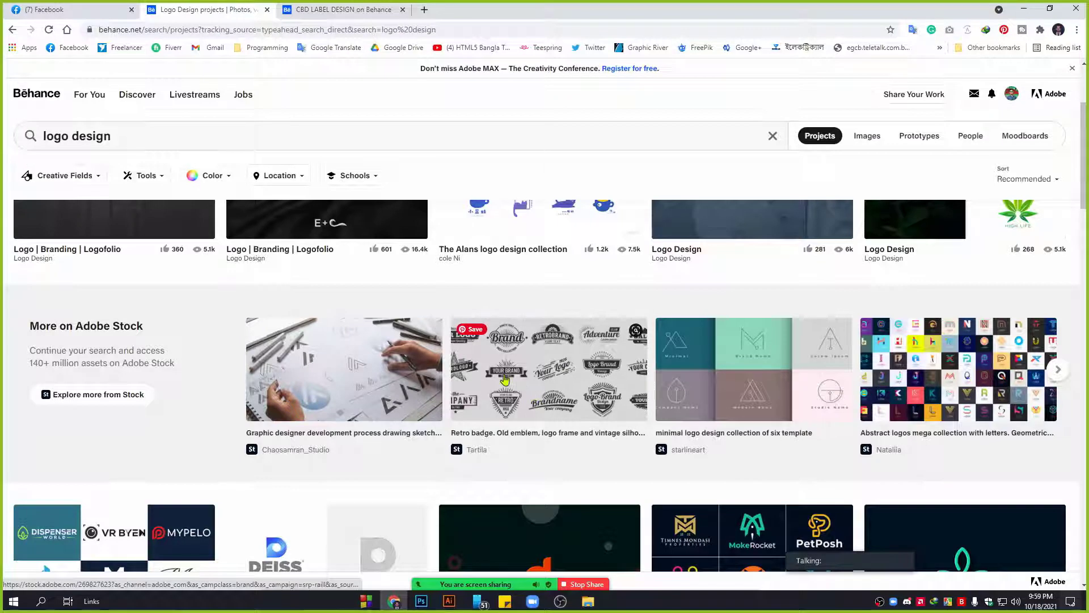
pyautogui.scroll(2, 553, 396)
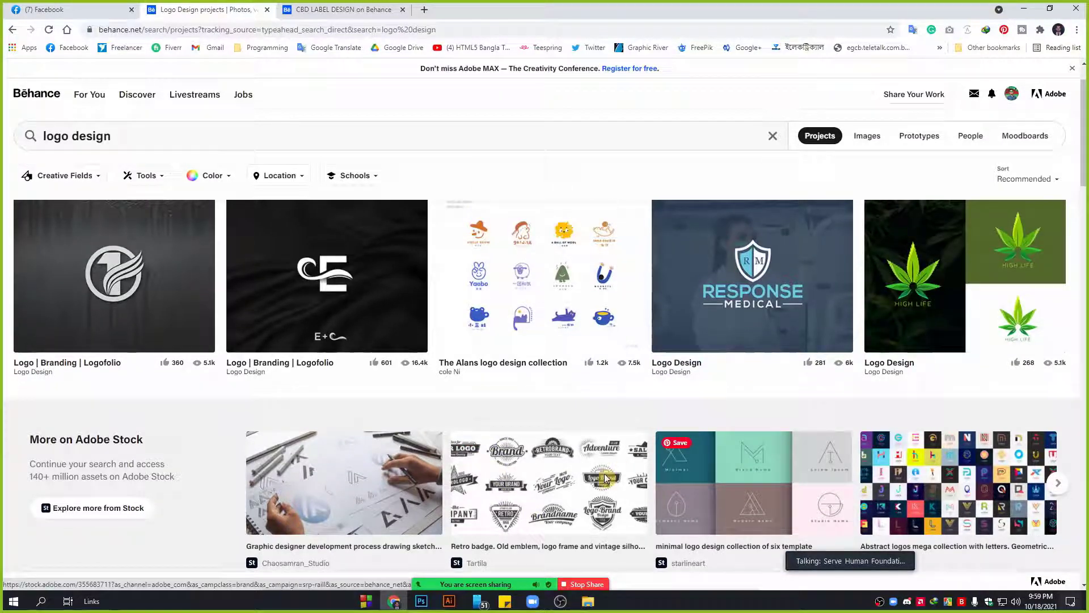
pyautogui.scroll(-2, 550, 487)
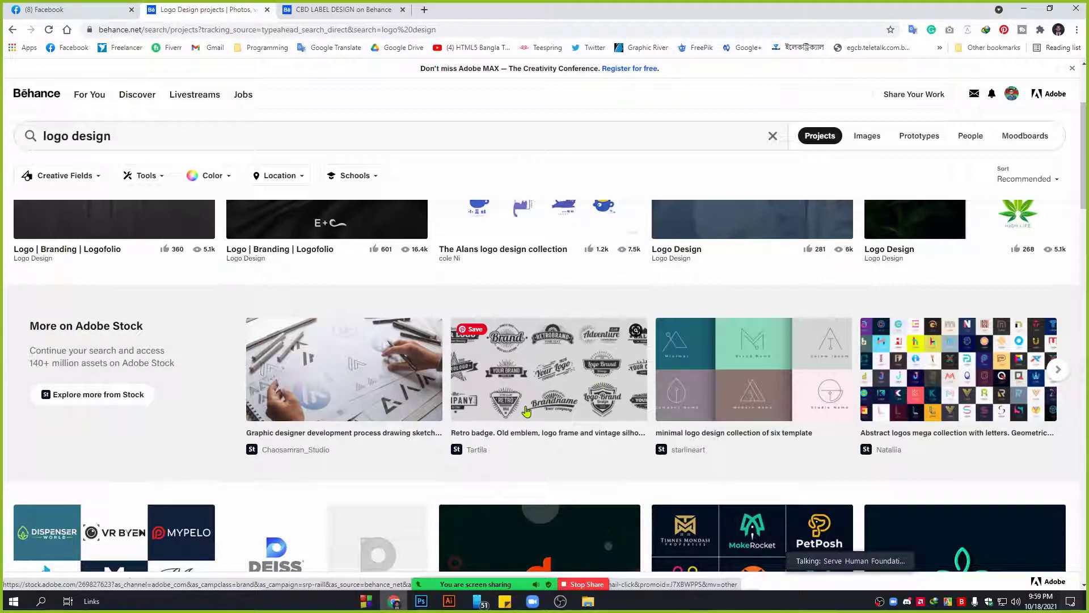
pyautogui.scroll(-3, 352, 294)
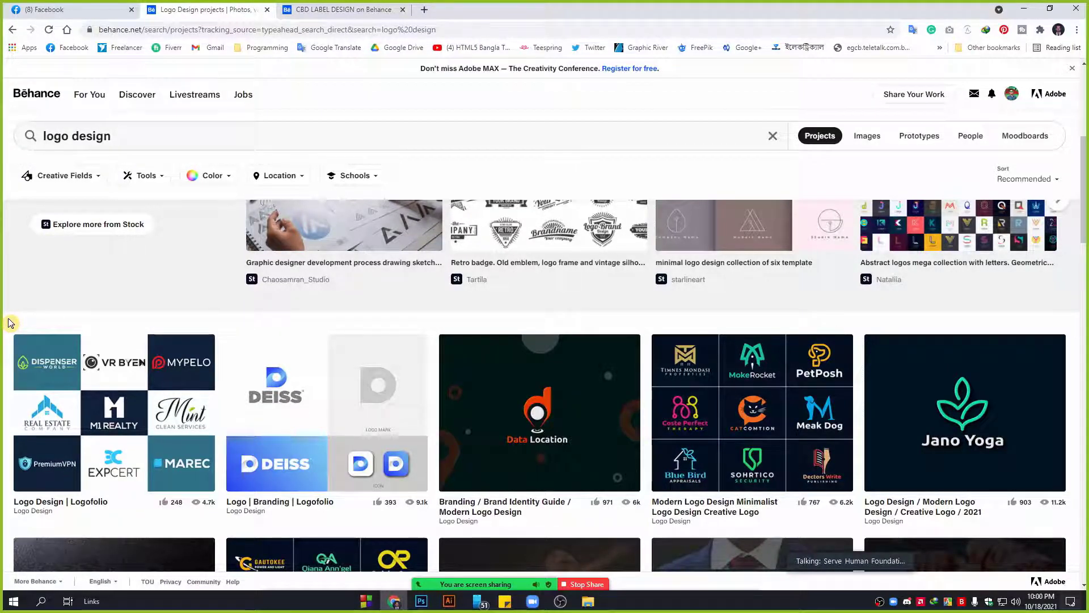
pyautogui.scroll(-5, 5, 323)
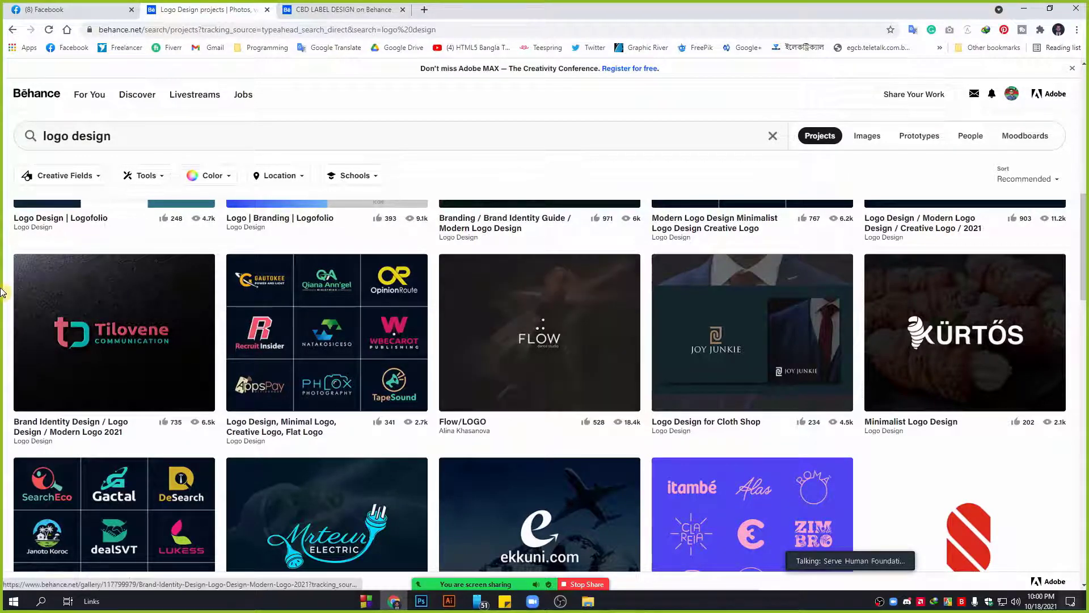
pyautogui.scroll(-4, 2, 238)
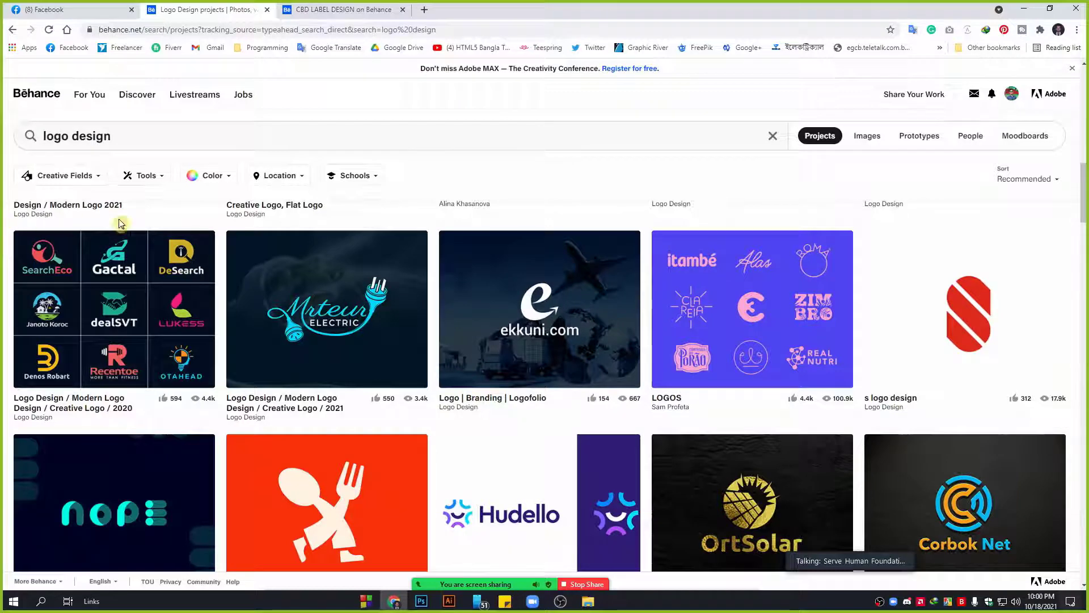
pyautogui.moveTo(1039, 273)
pyautogui.scroll(-4, 3, 290)
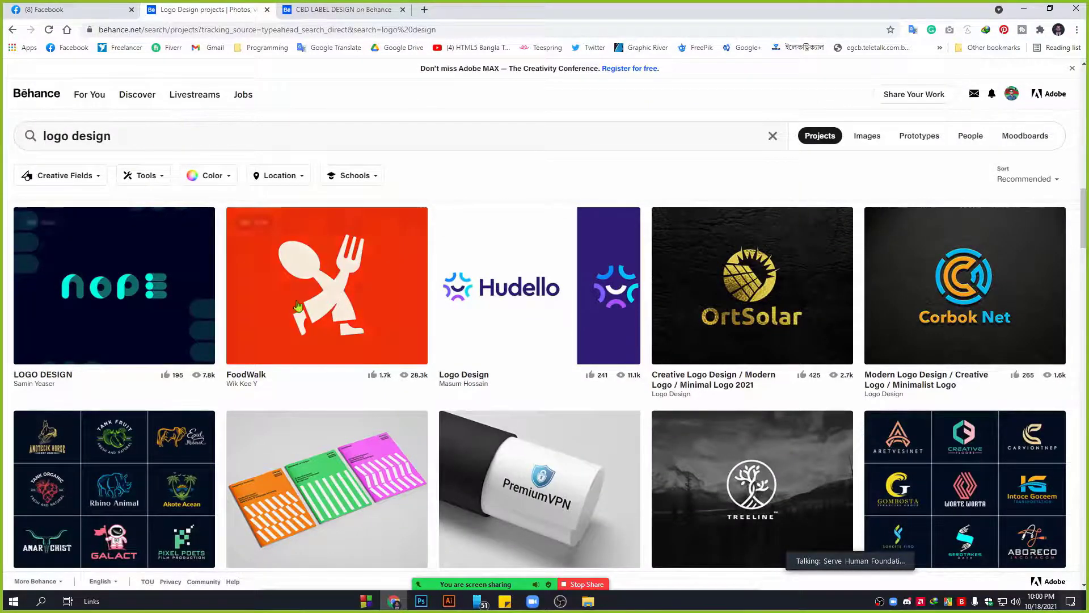
pyautogui.scroll(-4, 377, 313)
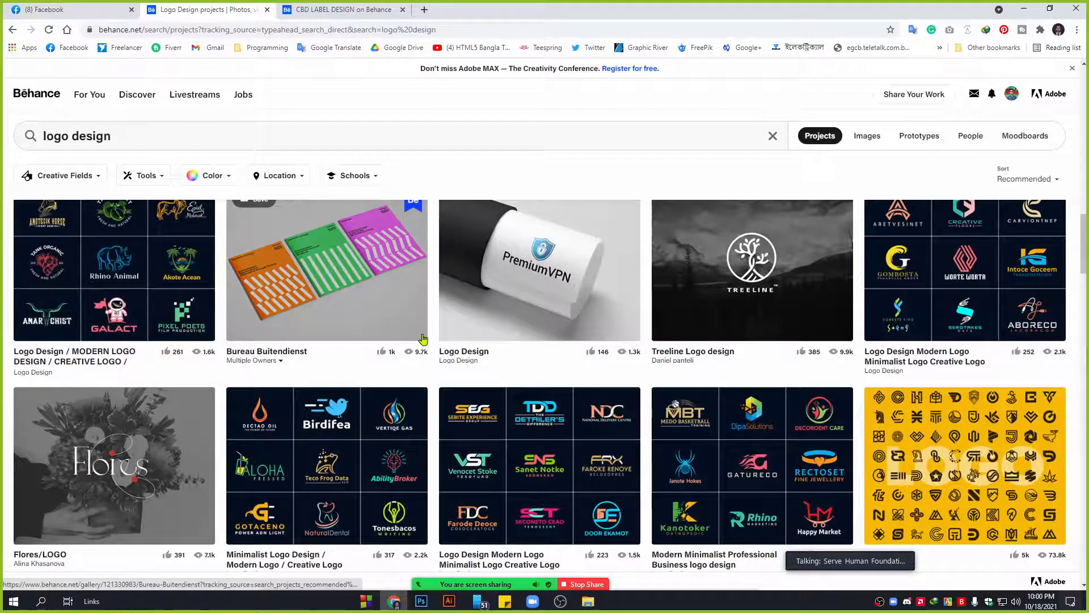
pyautogui.scroll(-10, 776, 320)
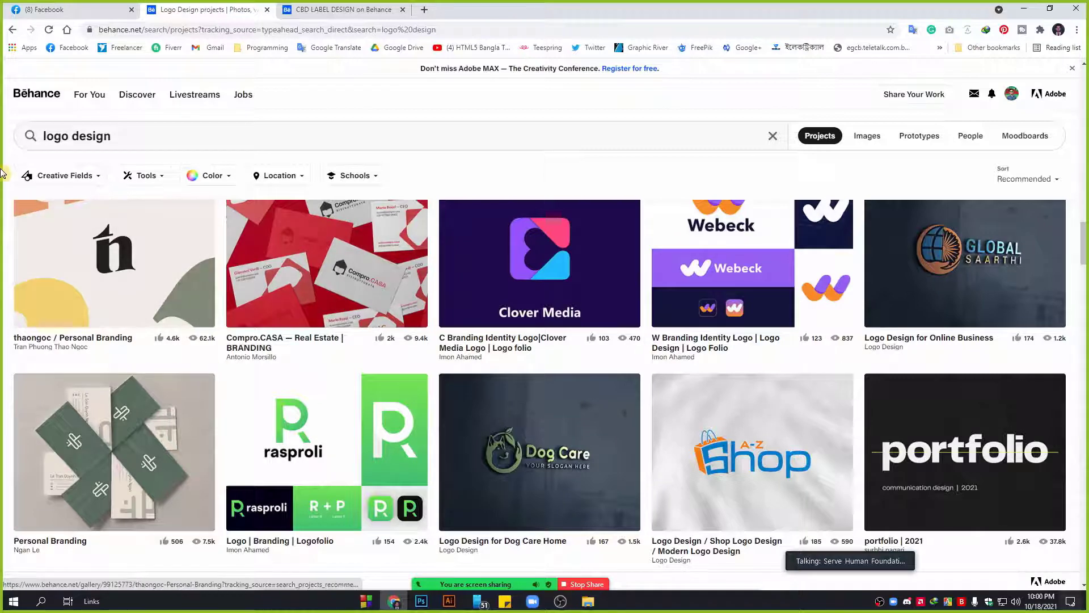
pyautogui.scroll(-3, 601, 434)
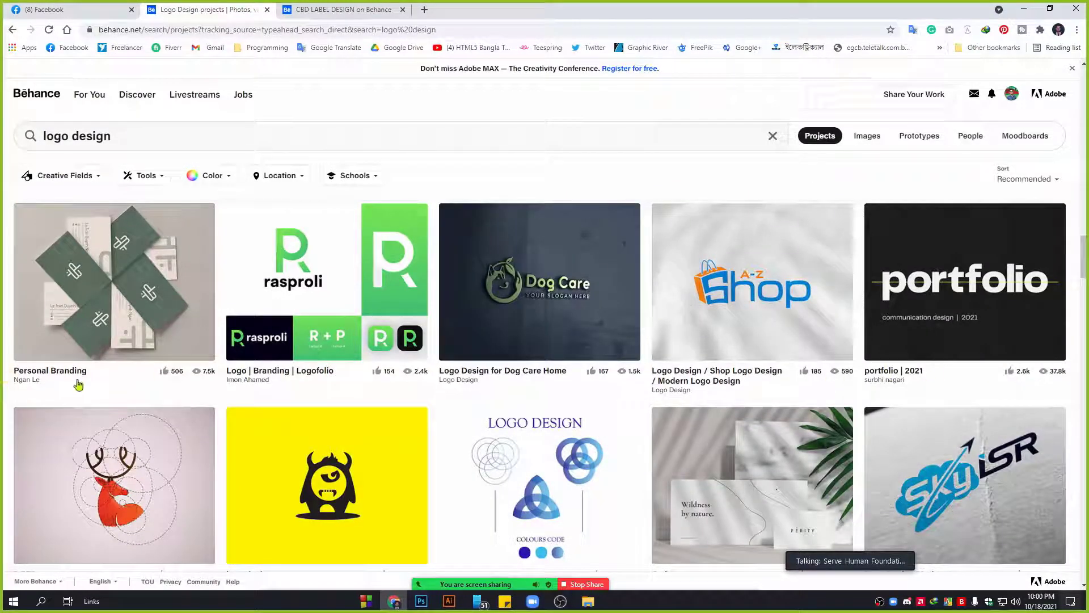
pyautogui.scroll(-3, 3, 375)
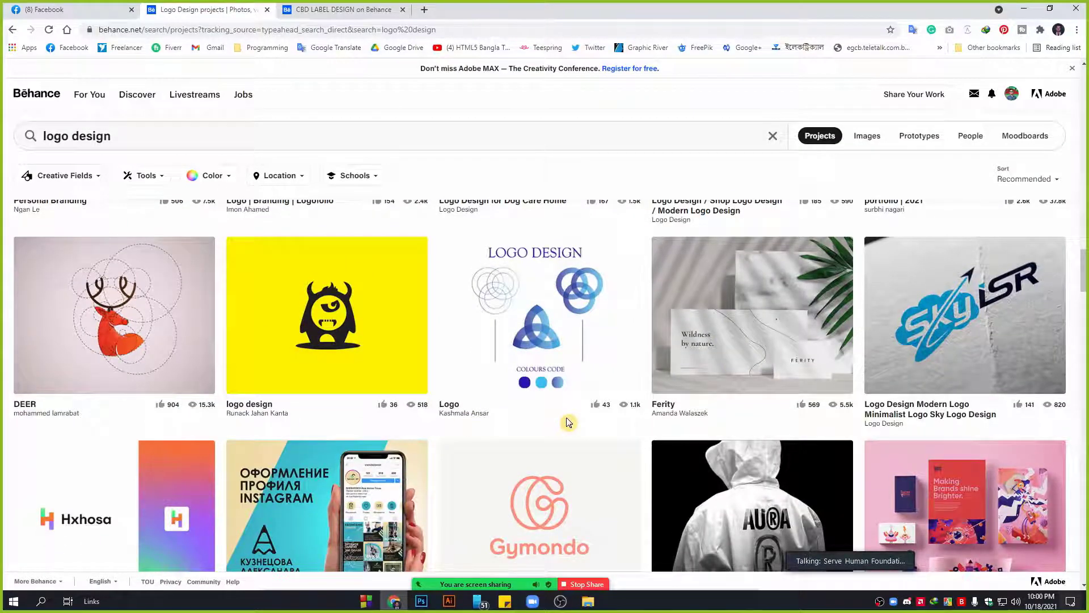
pyautogui.scroll(-5, 567, 423)
pyautogui.scroll(-10, 568, 423)
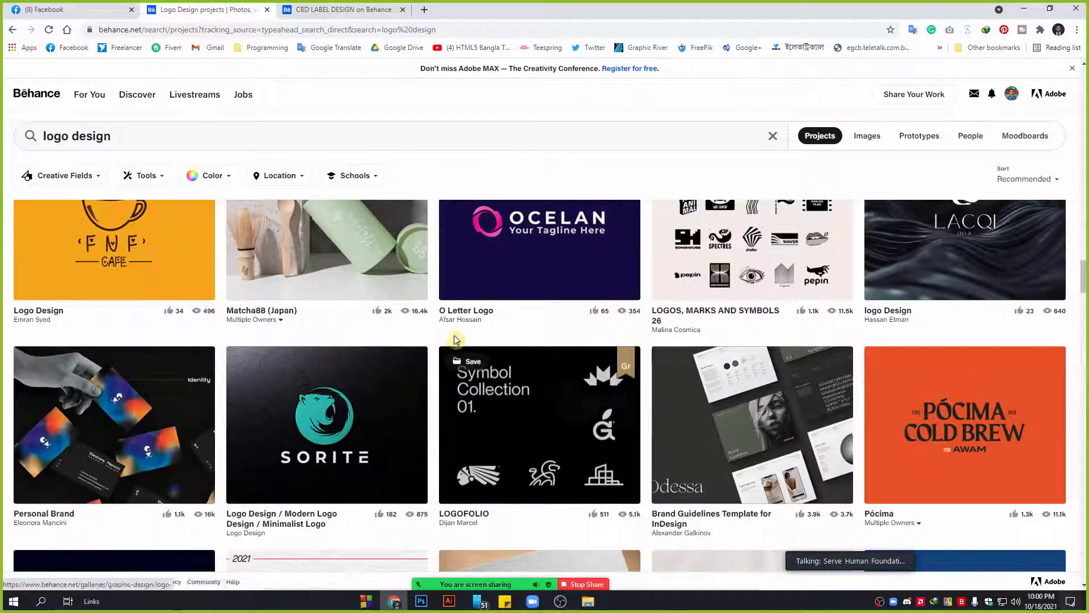
pyautogui.scroll(-5, 454, 340)
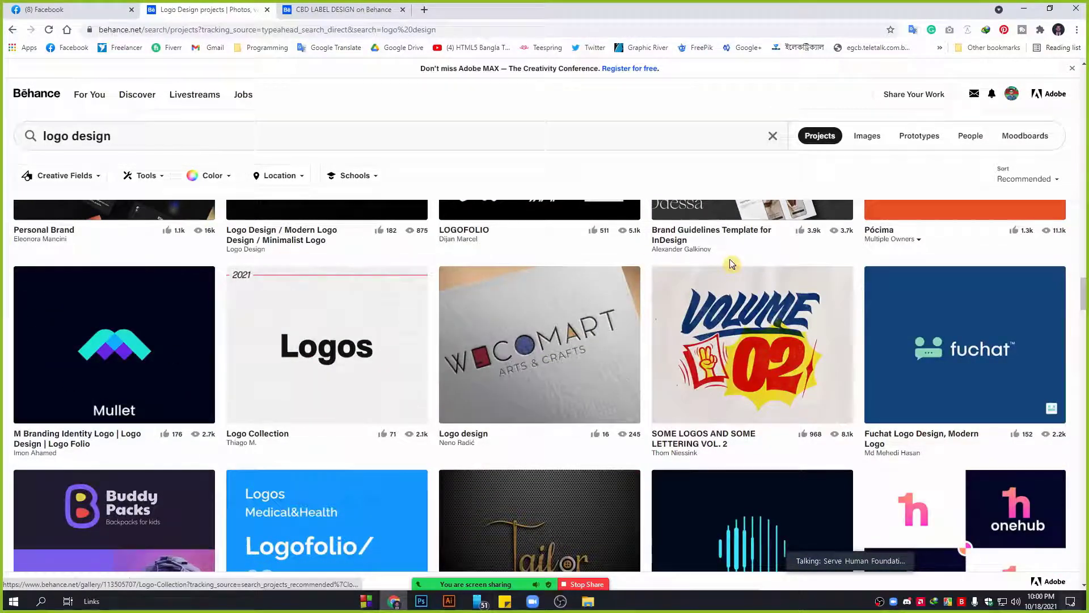
pyautogui.scroll(3, 130, 288)
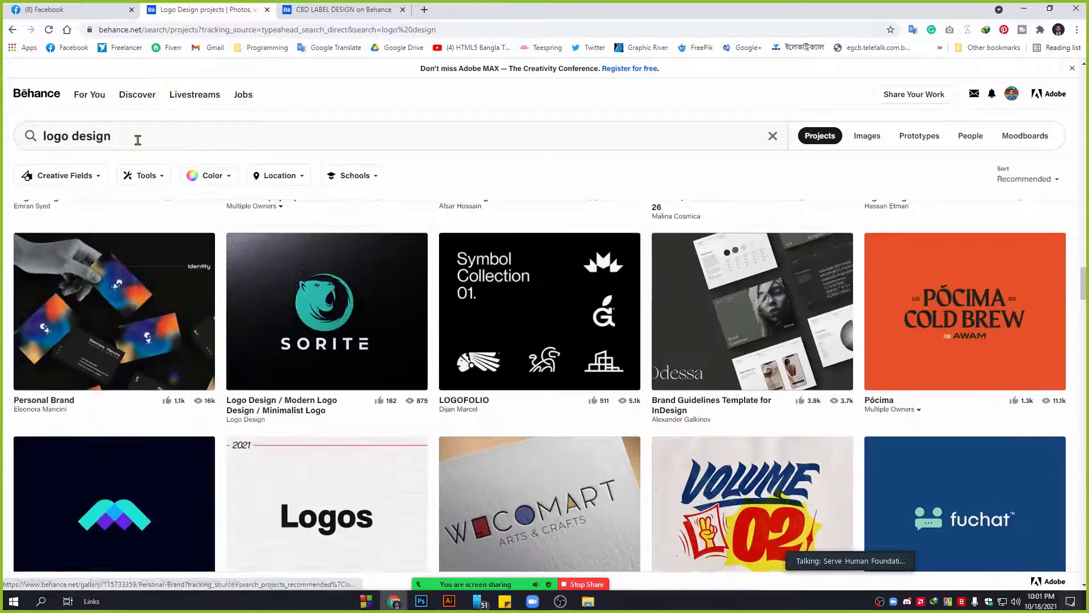
pyautogui.moveTo(138, 141); pyautogui.dragTo(5, 167)
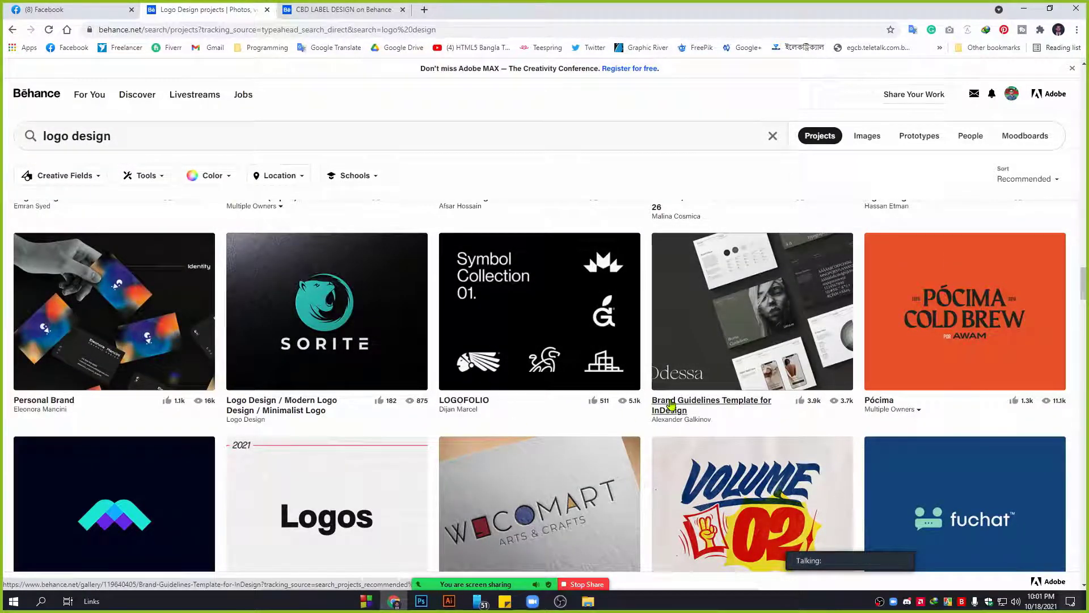
pyautogui.scroll(7, 636, 221)
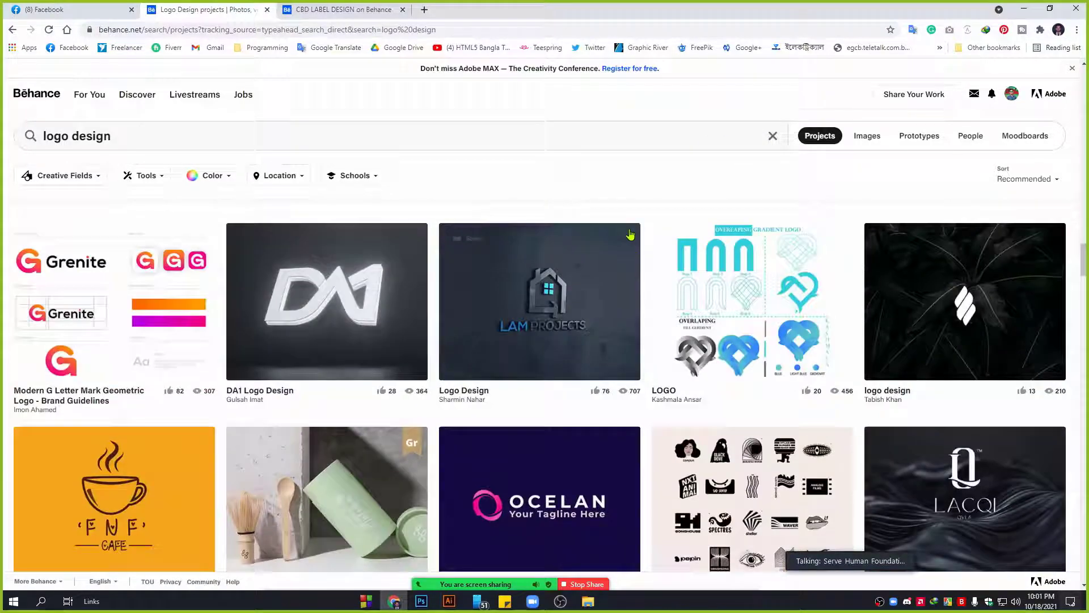
pyautogui.scroll(5, 523, 272)
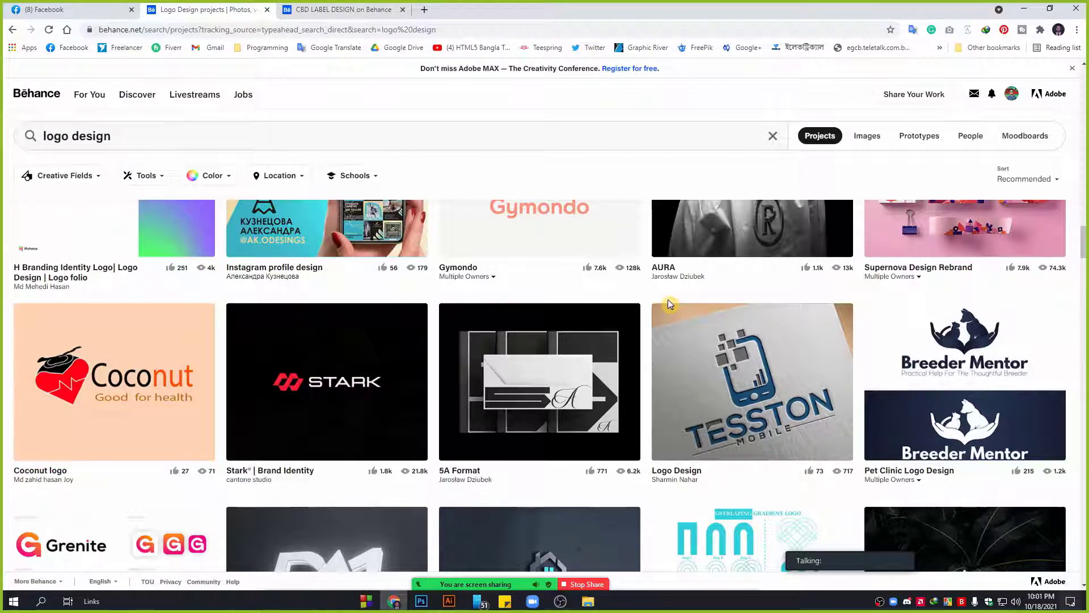
pyautogui.scroll(6, 621, 310)
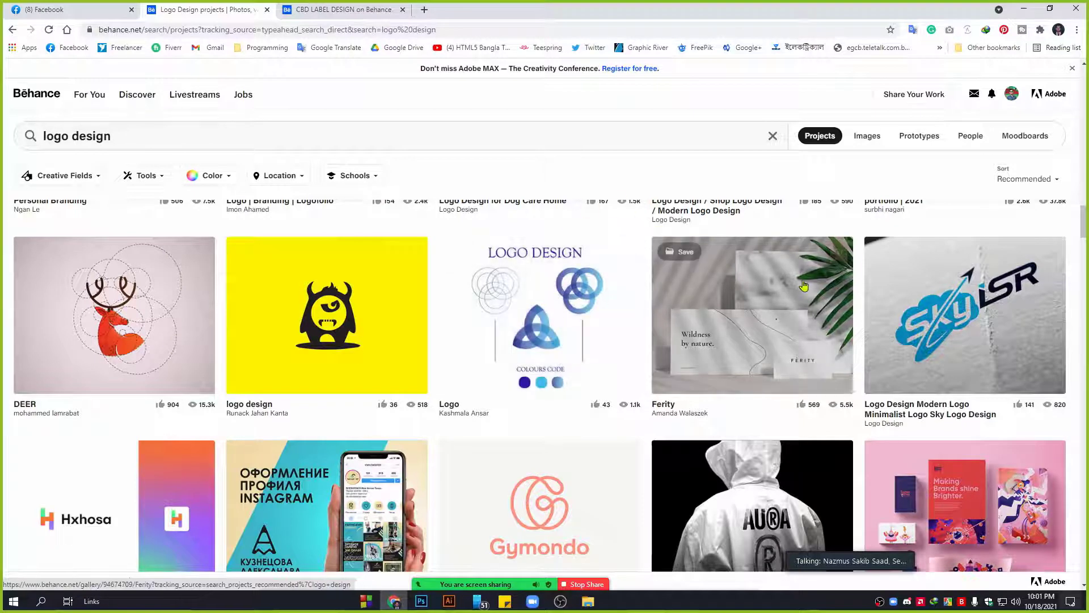
pyautogui.scroll(3, 811, 243)
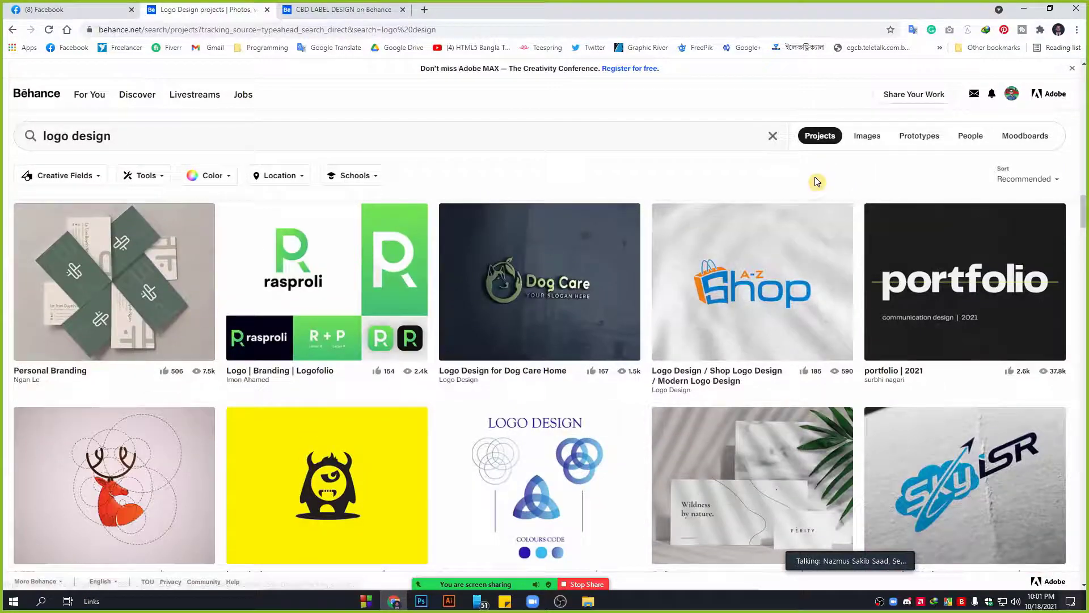
pyautogui.moveTo(906, 90)
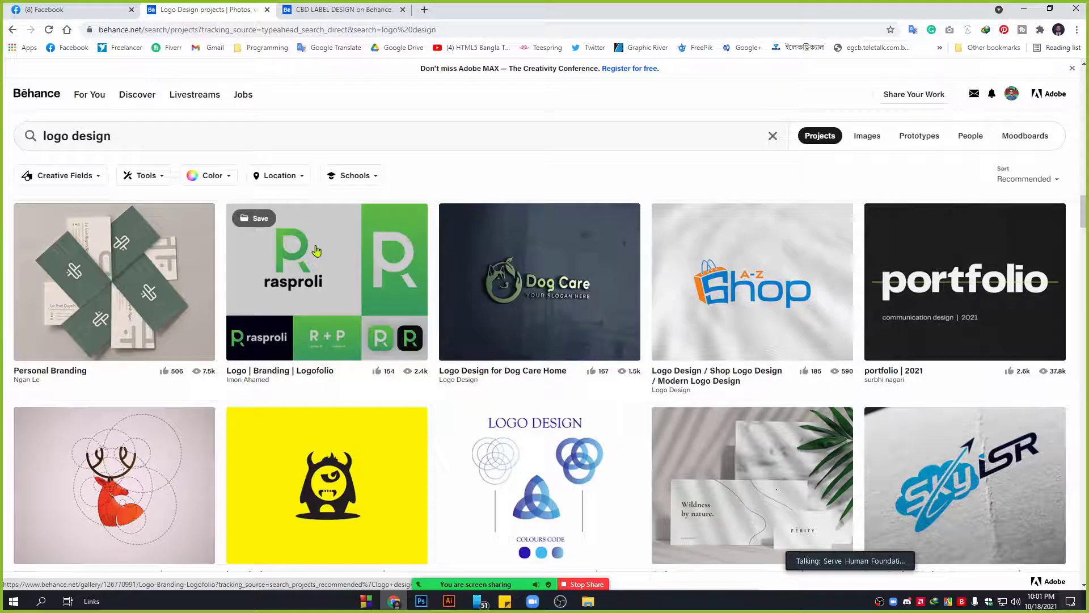
# Open the rasproli Logo | Branding | Logofolio project and scroll through it.
pyautogui.click(353, 256)
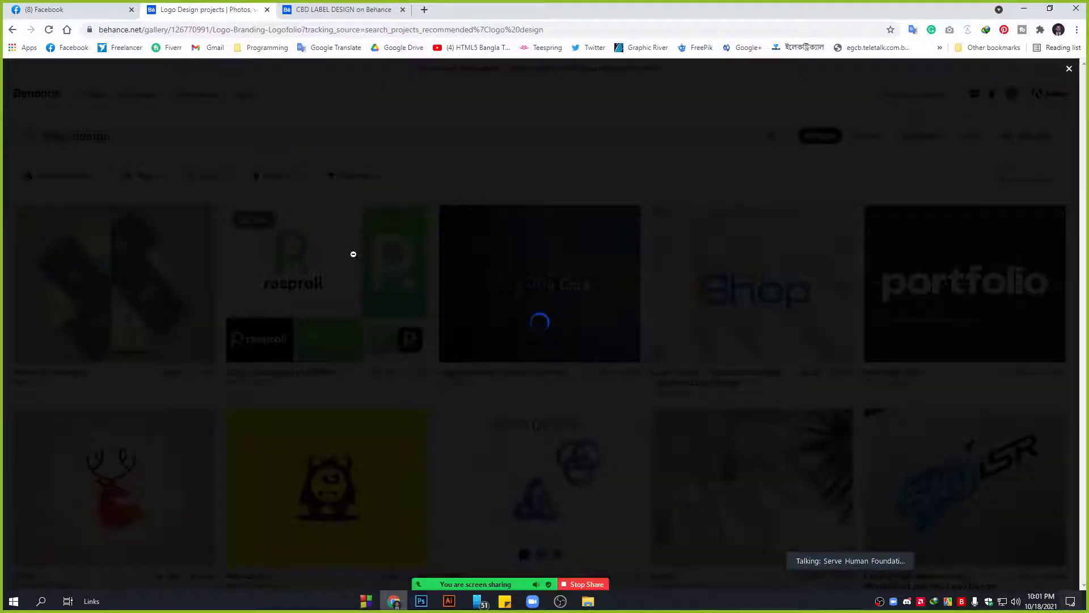
pyautogui.scroll(-2, 574, 276)
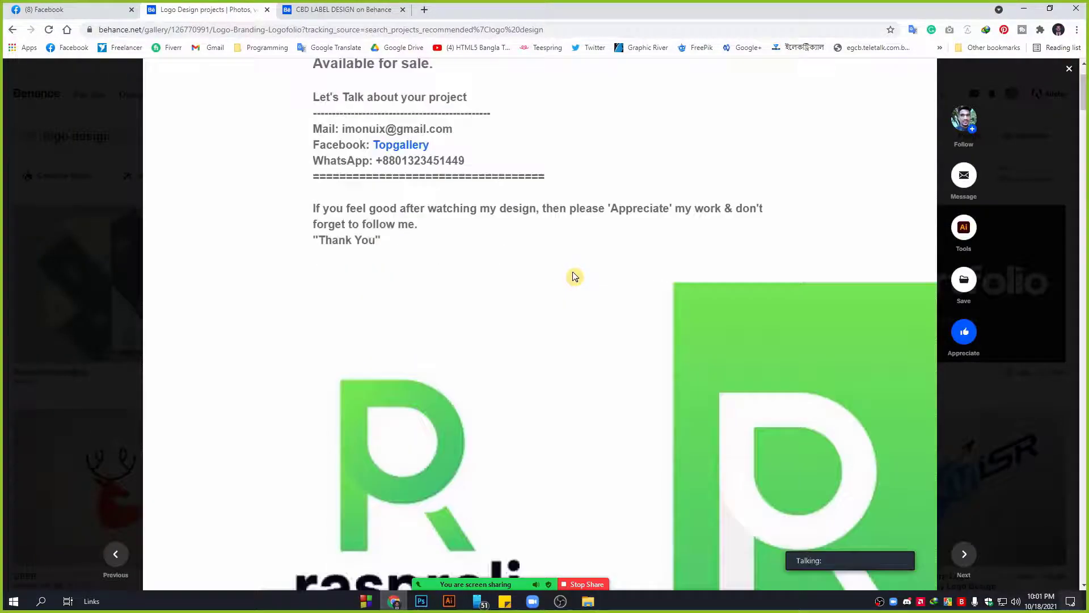
pyautogui.scroll(-2, 574, 277)
pyautogui.scroll(-3, 573, 273)
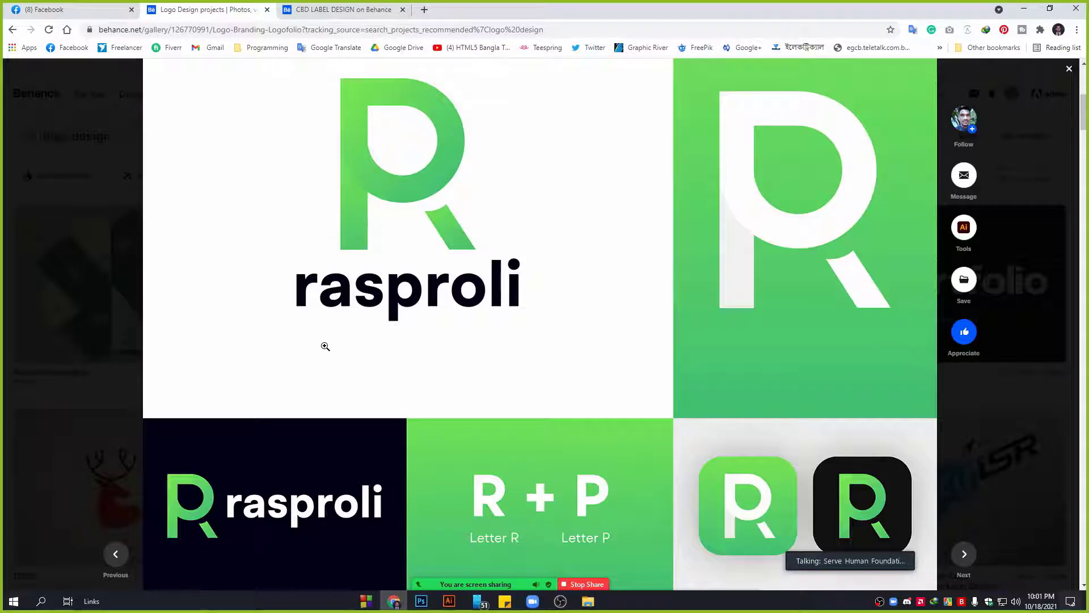
pyautogui.scroll(3, 446, 237)
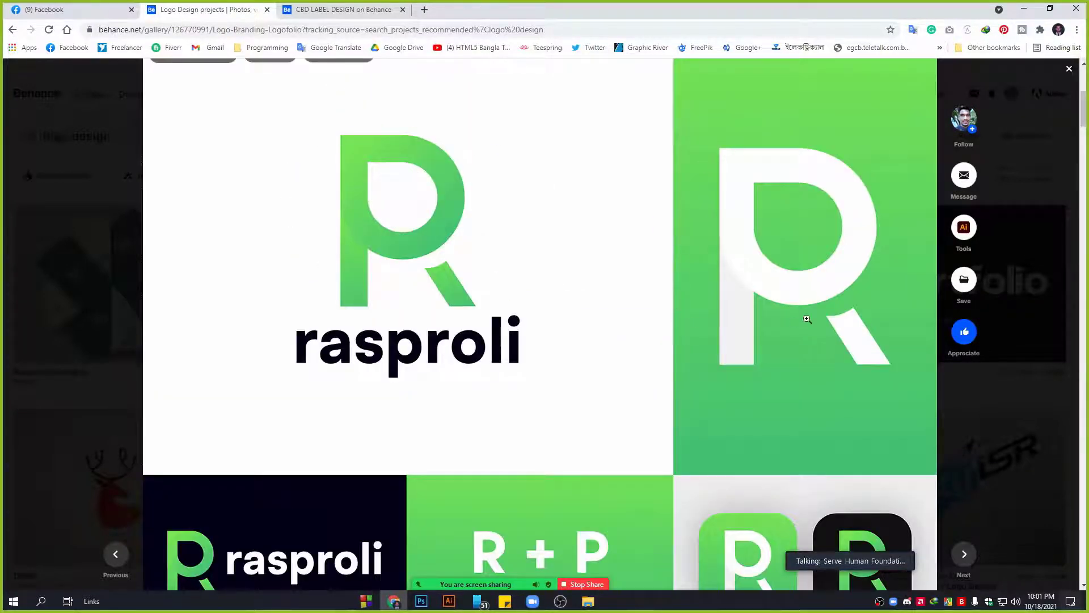
pyautogui.scroll(-4, 812, 315)
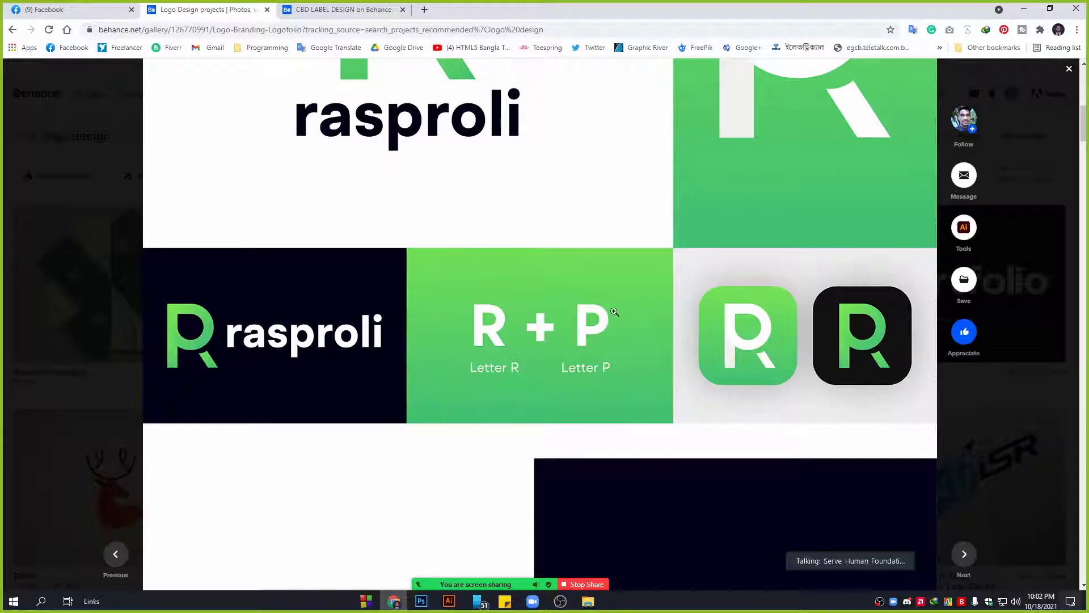
# Scroll to the end of the rasproli project and close it, back to the logo design results.
pyautogui.scroll(4, 584, 383)
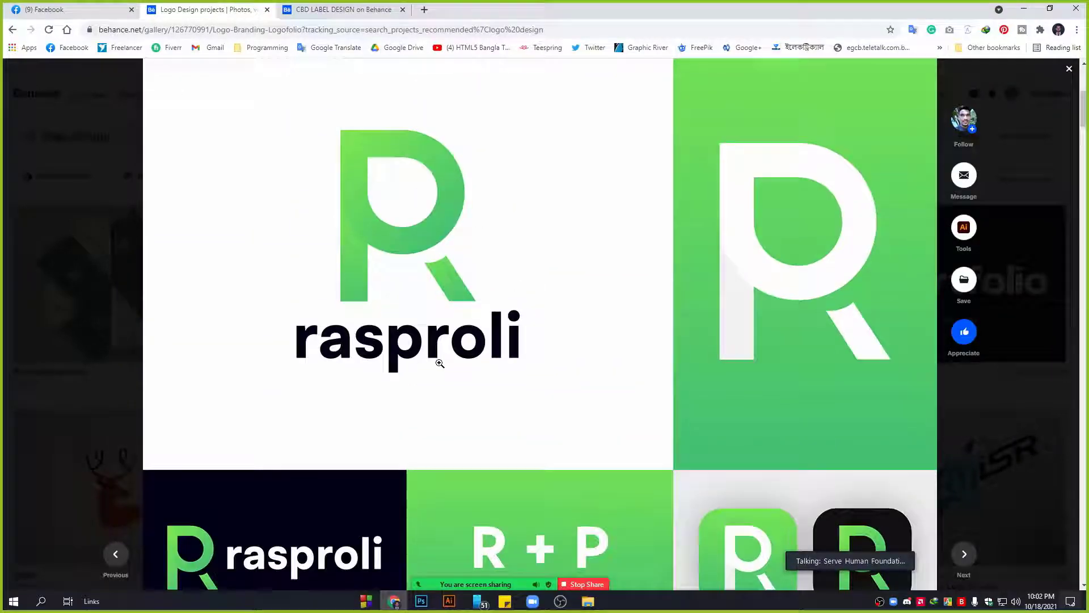
pyautogui.scroll(-14, 440, 365)
pyautogui.scroll(-15, 642, 291)
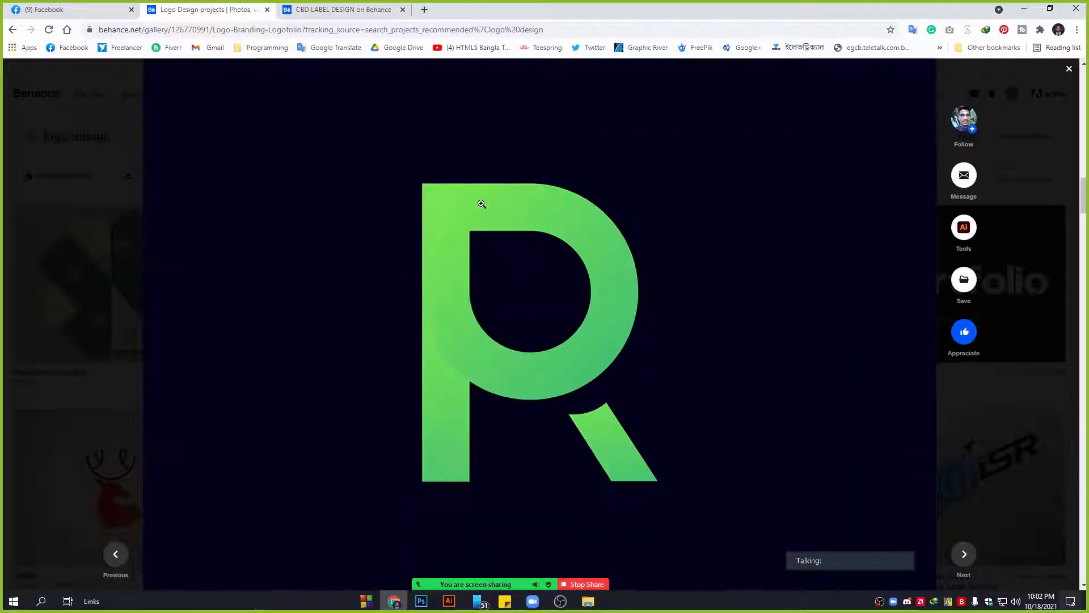
pyautogui.scroll(-15, 603, 281)
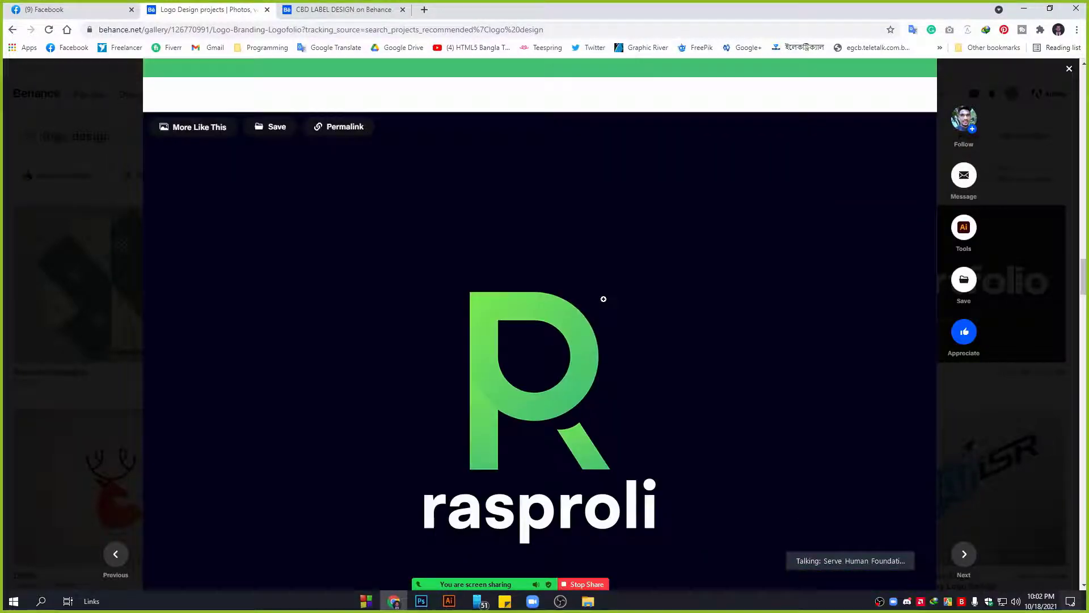
pyautogui.scroll(-4, 605, 301)
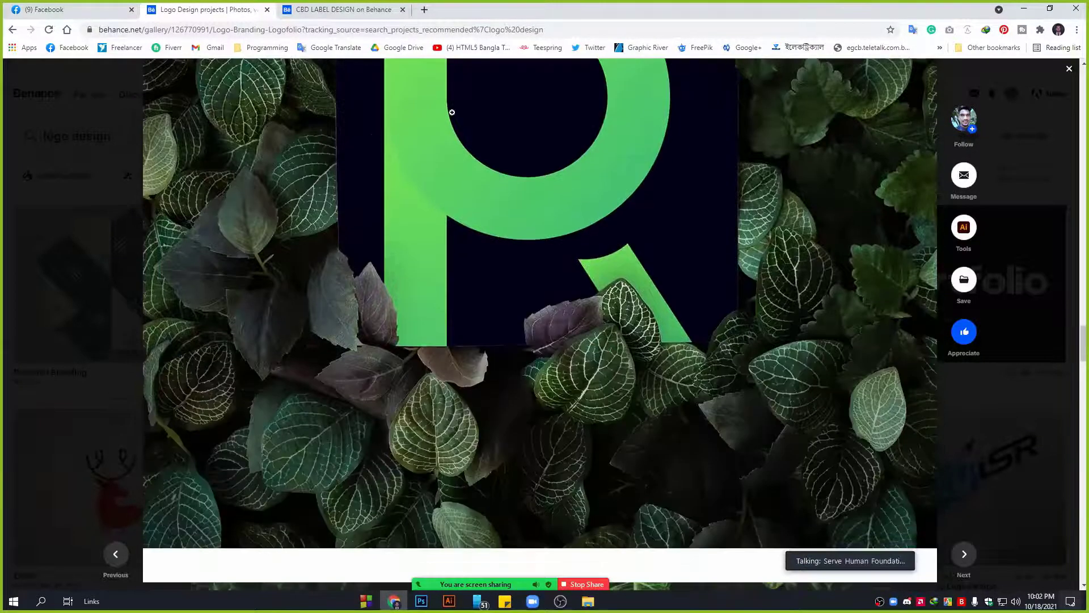
pyautogui.scroll(-15, 640, 283)
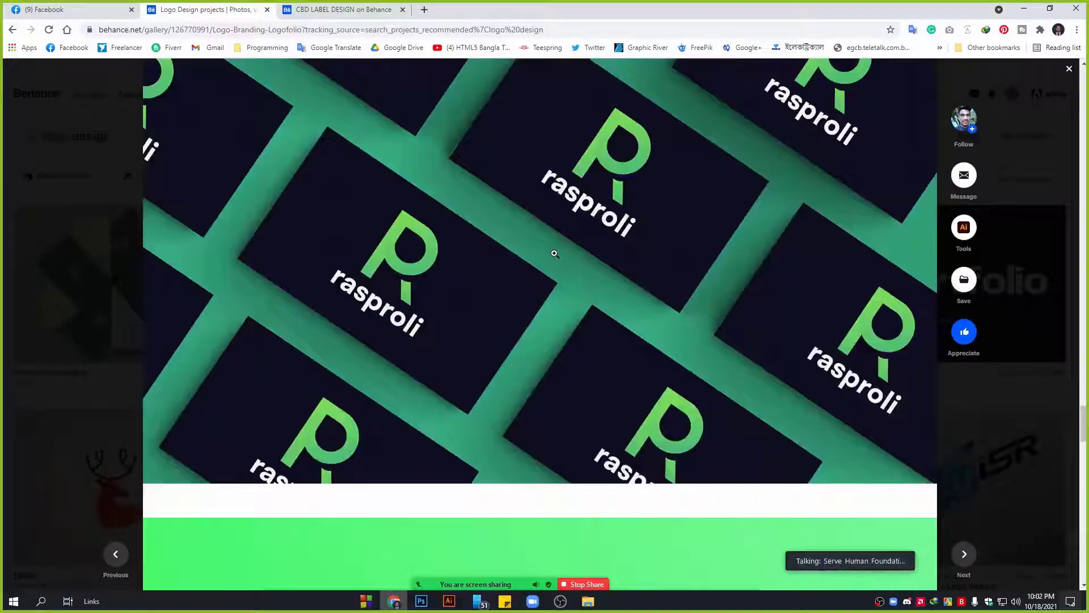
pyautogui.scroll(-20, 554, 254)
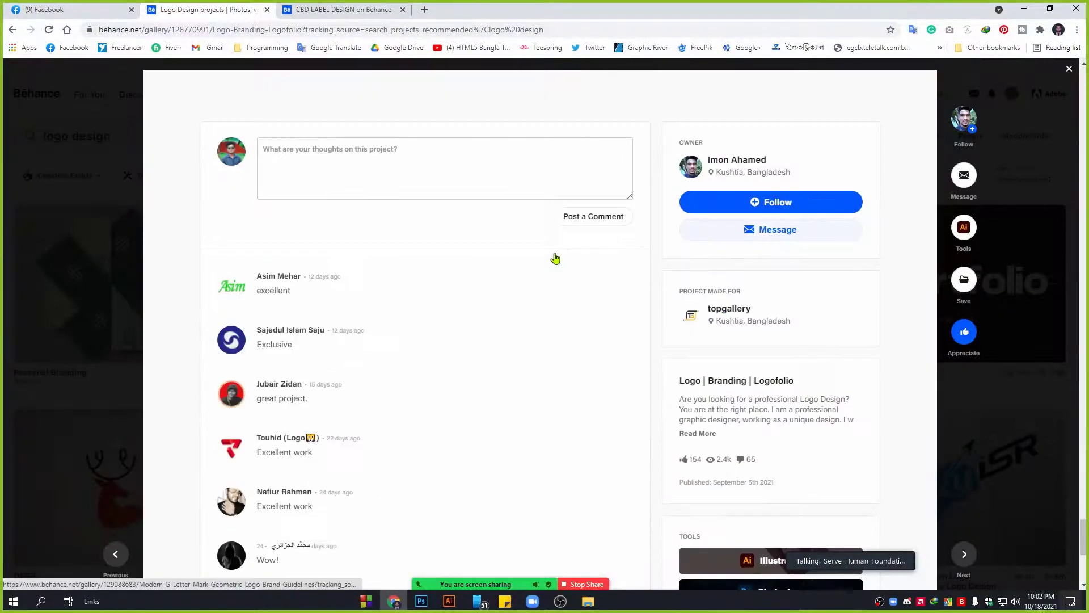
pyautogui.click(98, 208)
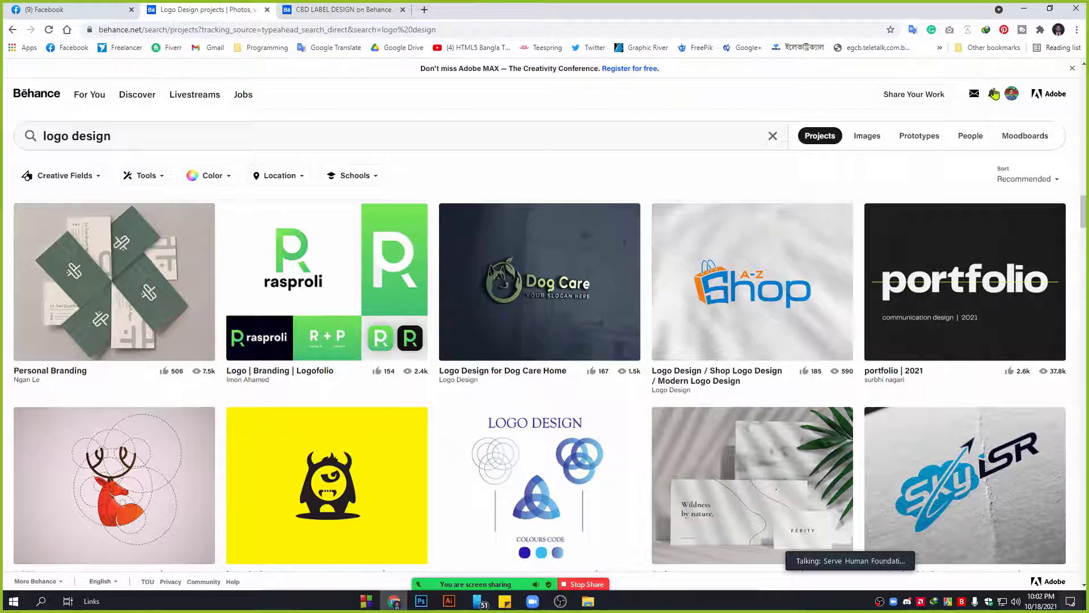
# Glance at Behance notifications, mute all meeting participants, then go to your own Behance profile.
pyautogui.click(992, 96)
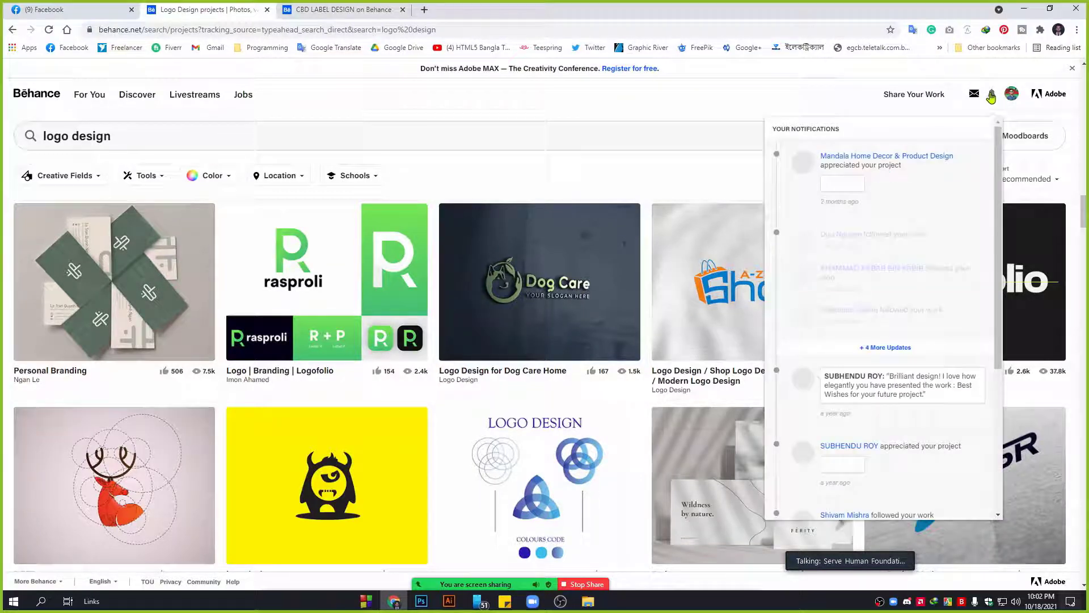
pyautogui.click(991, 96)
pyautogui.moveTo(473, 584)
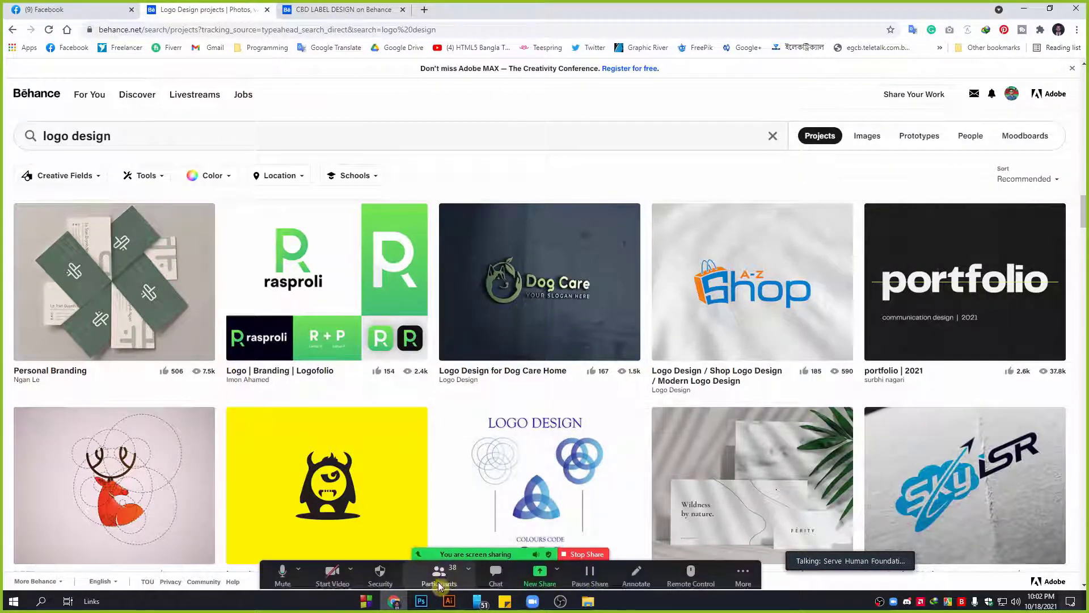
pyautogui.click(442, 580)
pyautogui.click(734, 467)
pyautogui.click(644, 328)
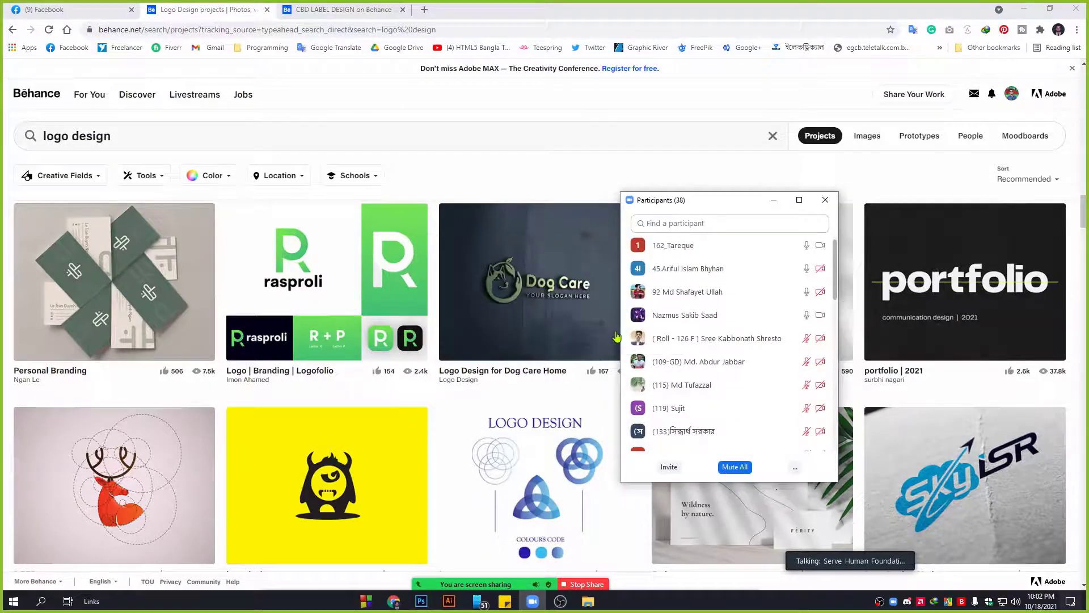
pyautogui.click(773, 202)
pyautogui.click(1013, 95)
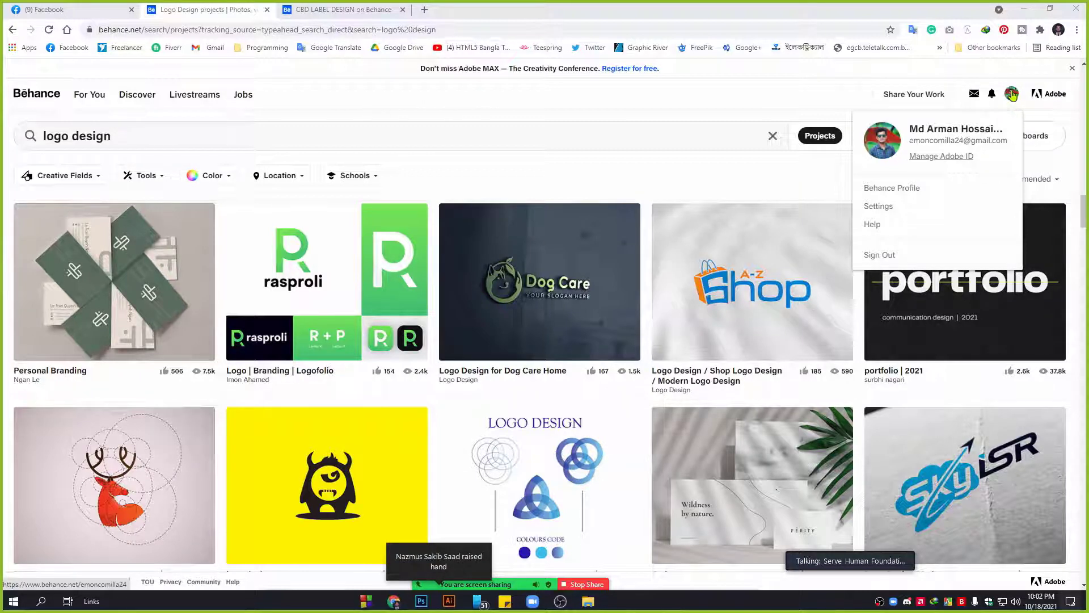
pyautogui.click(903, 194)
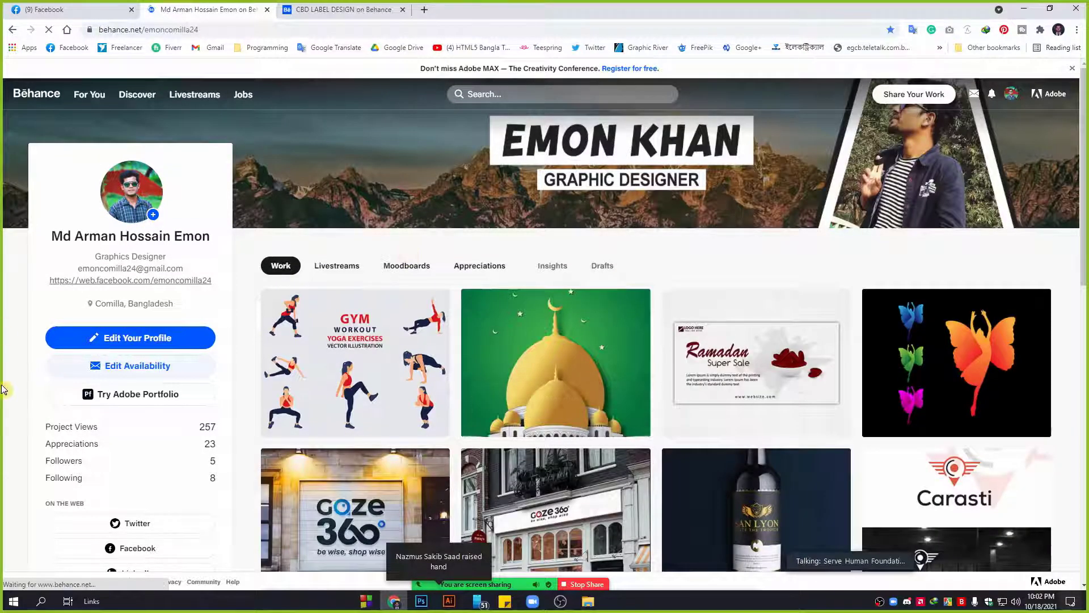
# Scroll the profile page, then choose Settings from the account menu, landing on the Adobe ID check.
pyautogui.scroll(-5, 23, 300)
pyautogui.scroll(5, 12, 290)
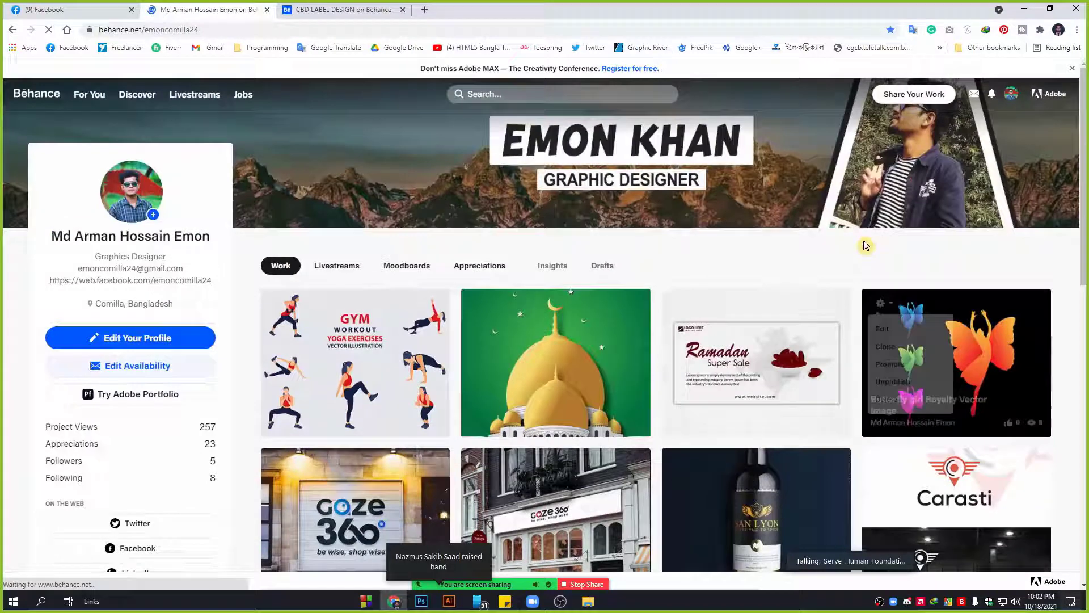
pyautogui.moveTo(739, 182)
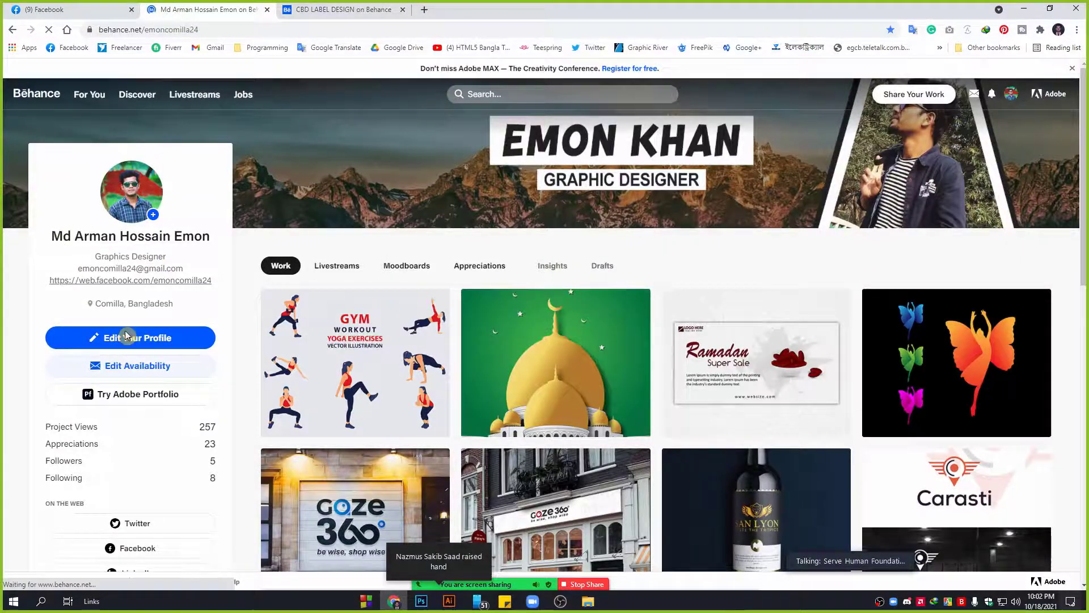
pyautogui.scroll(-6, 80, 452)
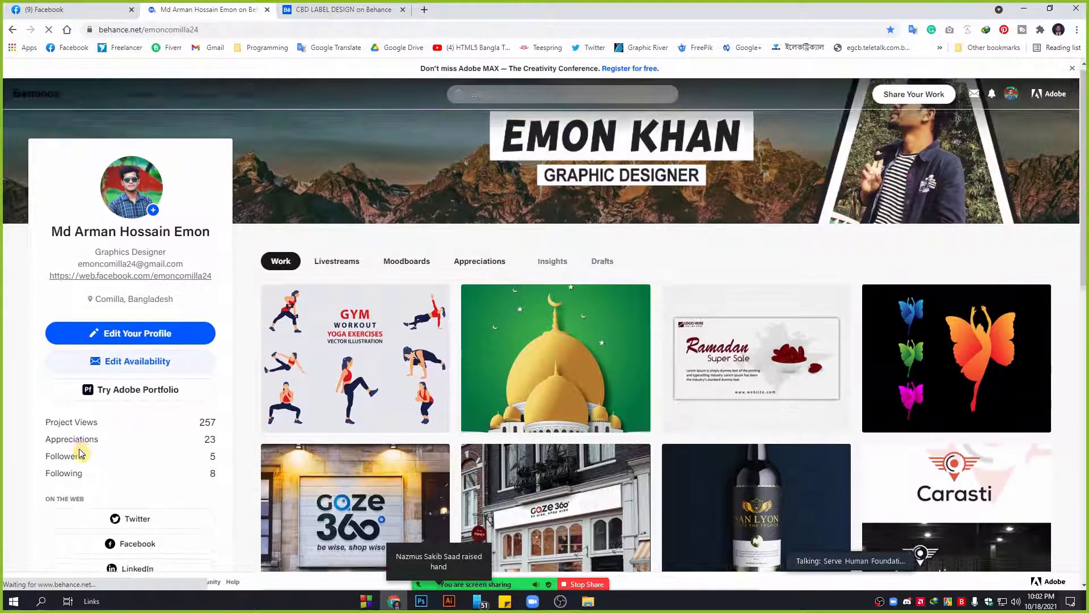
pyautogui.scroll(6, 149, 440)
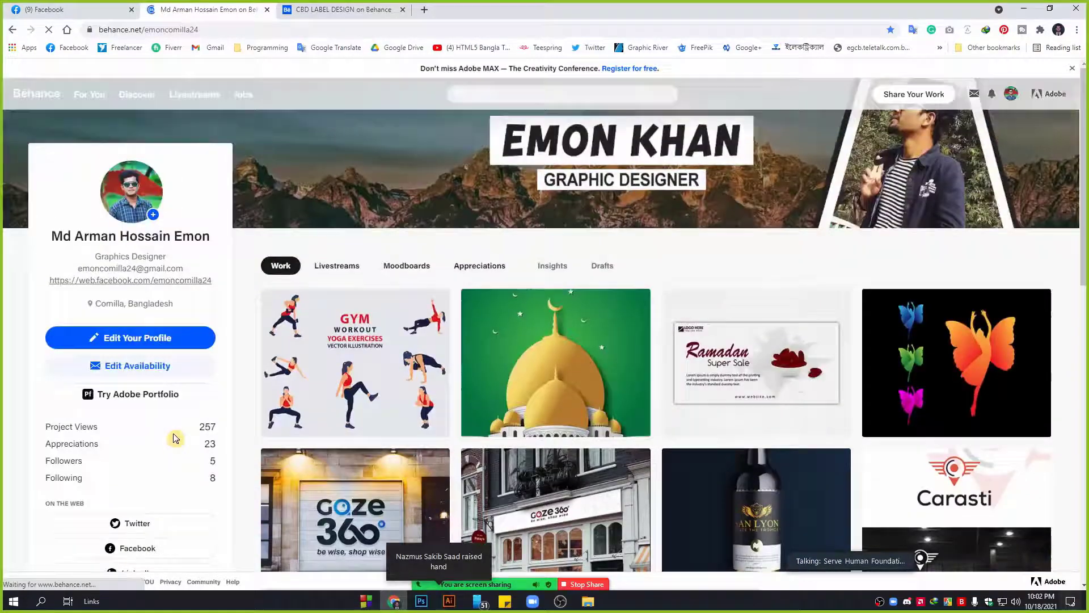
pyautogui.moveTo(1013, 96)
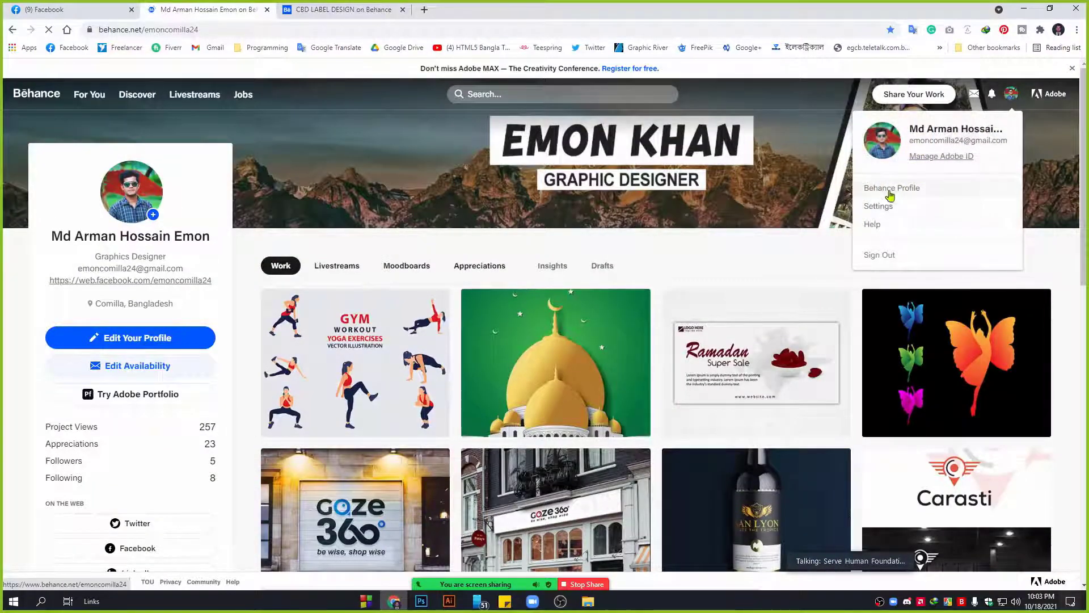
pyautogui.click(881, 207)
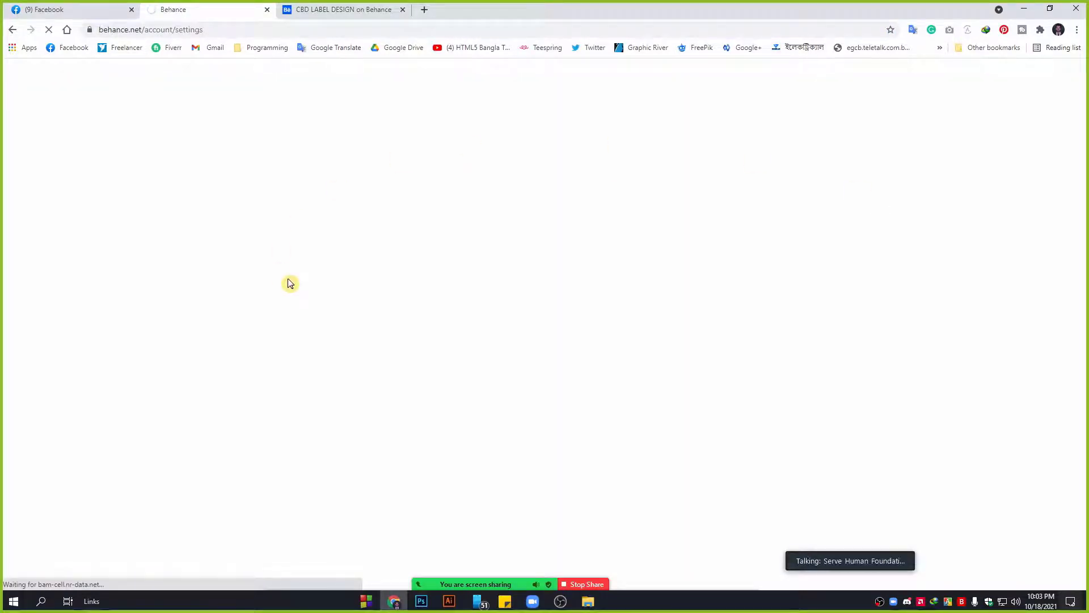
pyautogui.click(339, 10)
pyautogui.click(218, 4)
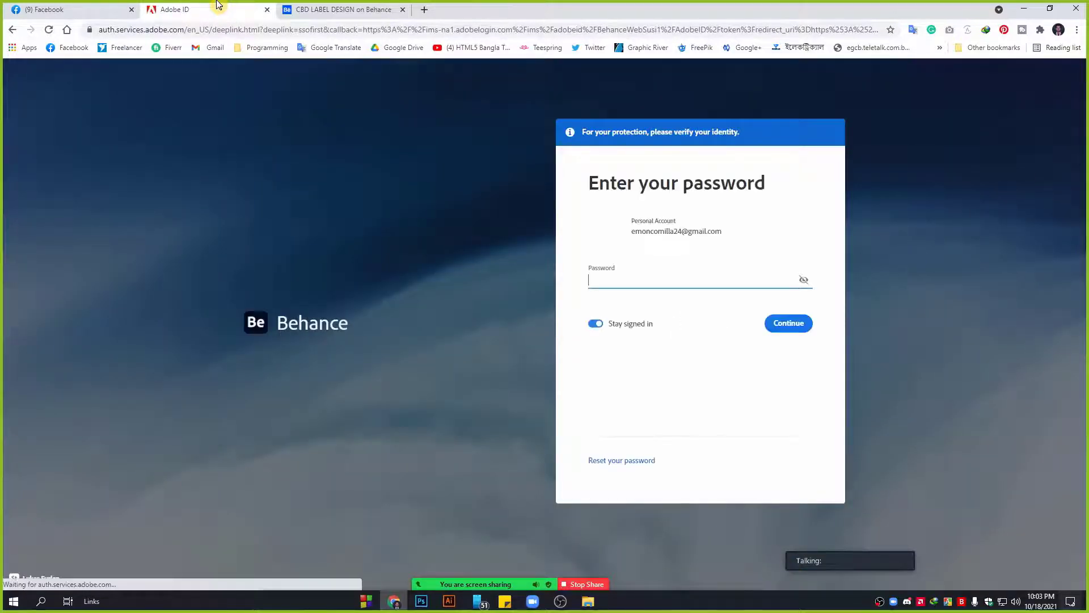
# Enter the account password and continue to Behance Account Settings.
pyautogui.click(772, 331)
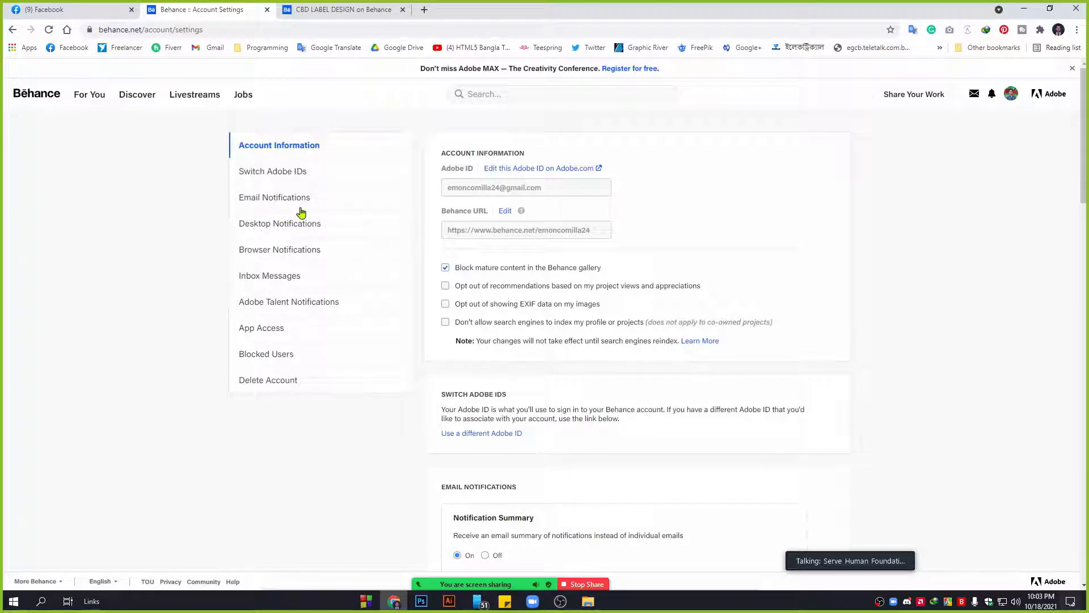
# Reload Account Settings and review the Switch Adobe IDs and Email Notifications sections.
pyautogui.moveTo(1005, 94)
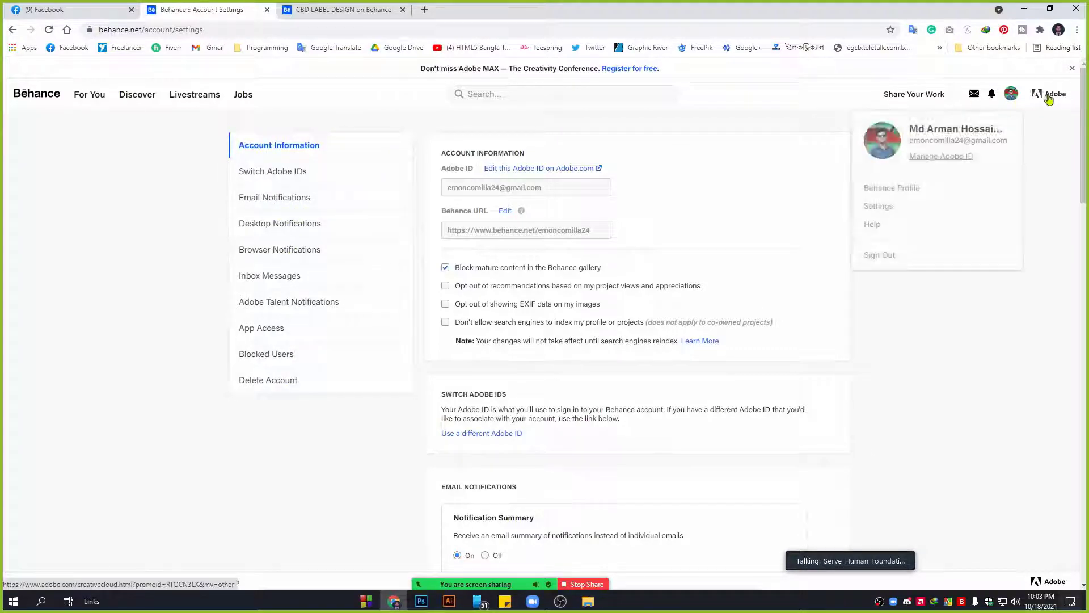
pyautogui.click(889, 208)
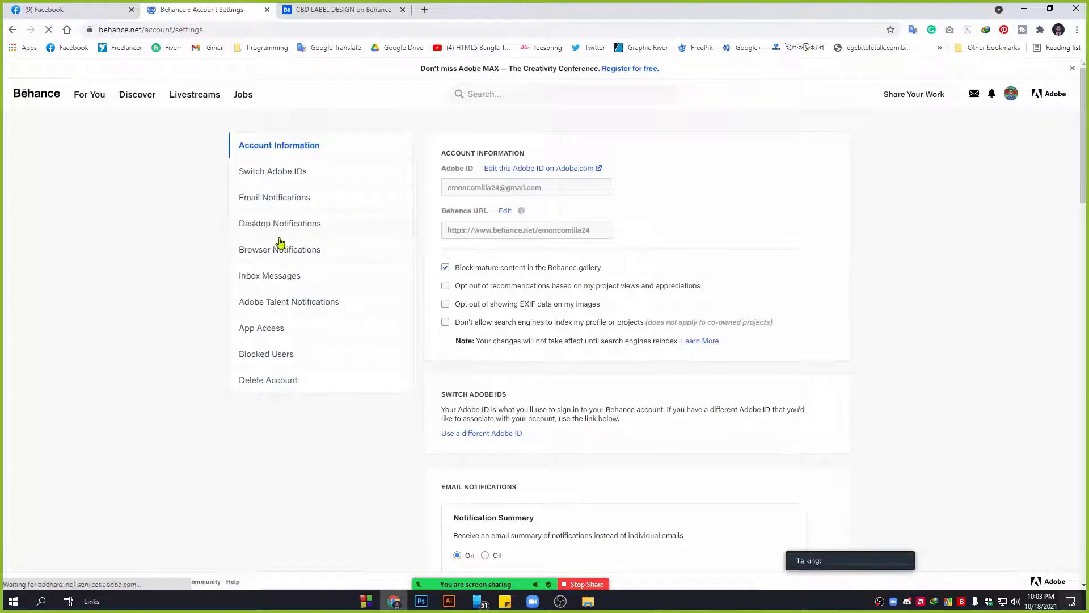
pyautogui.click(312, 176)
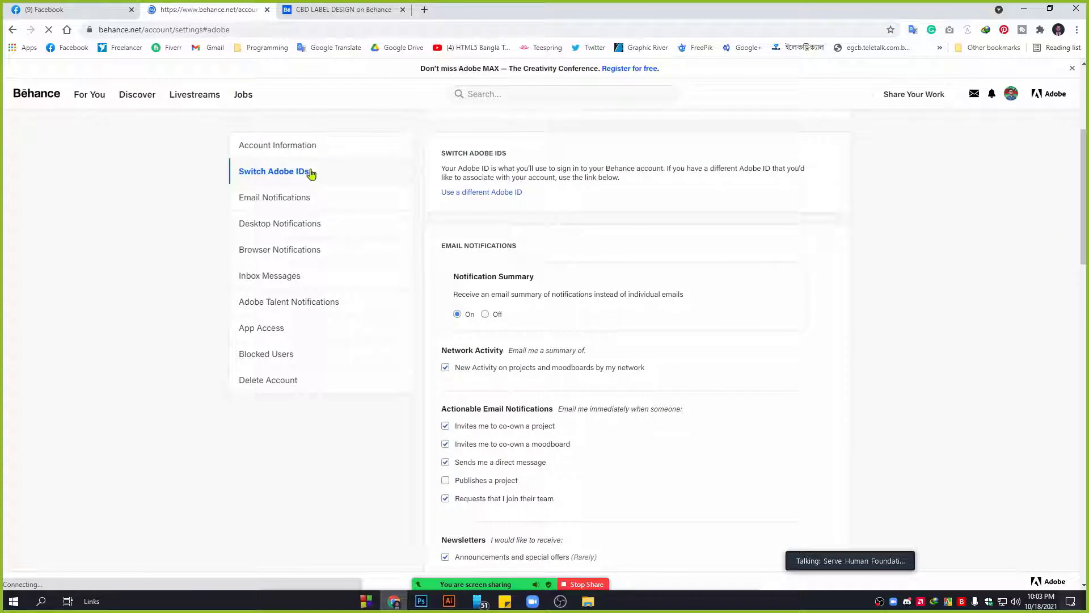
pyautogui.click(284, 202)
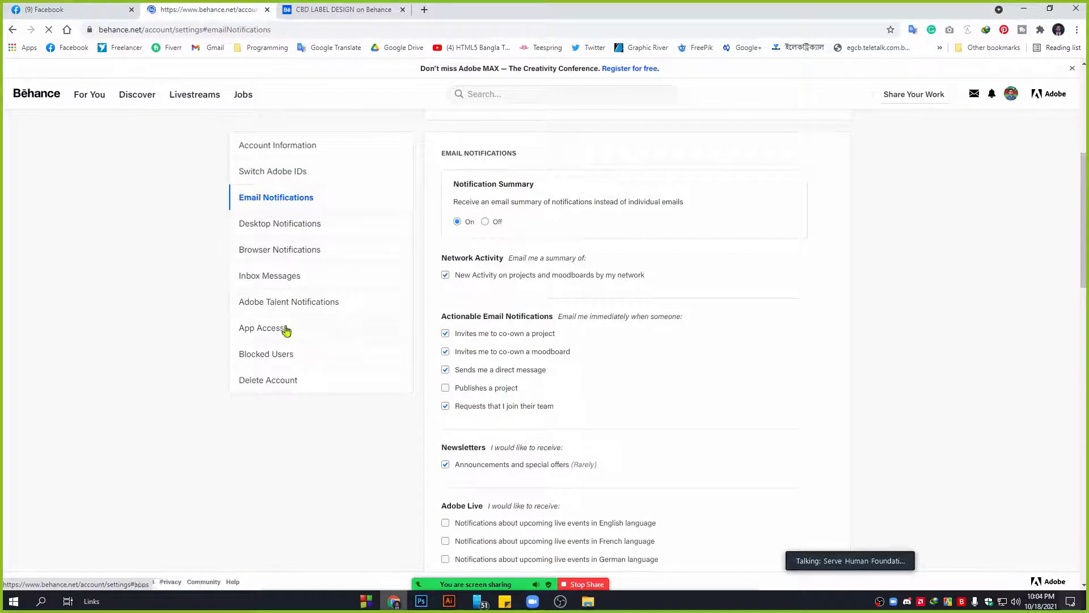
pyautogui.scroll(-2, 412, 379)
pyautogui.scroll(-15, 411, 379)
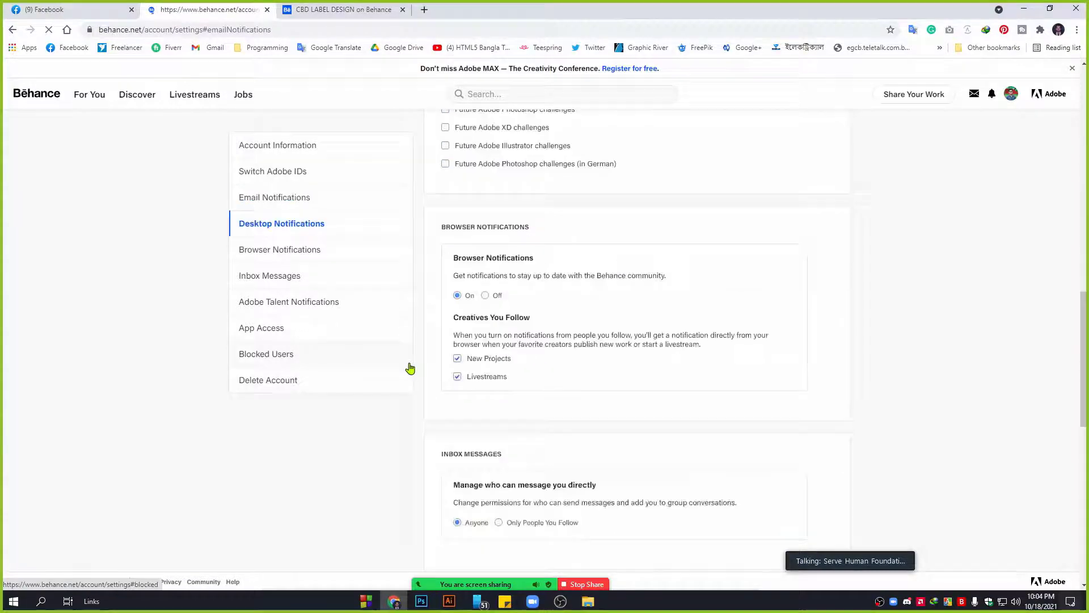
pyautogui.scroll(-3, 410, 368)
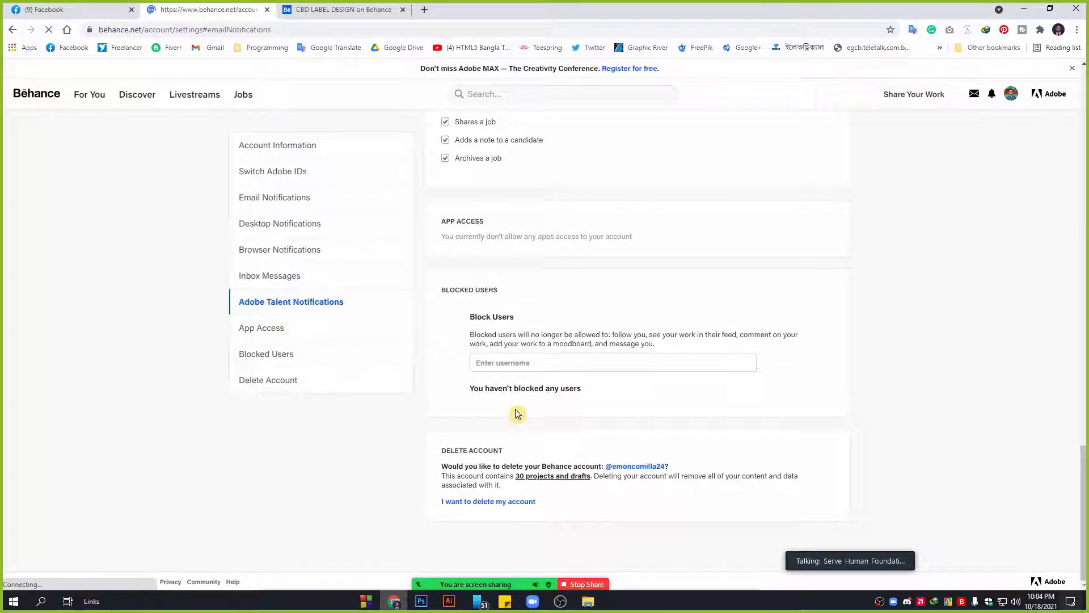
pyautogui.scroll(20, 590, 359)
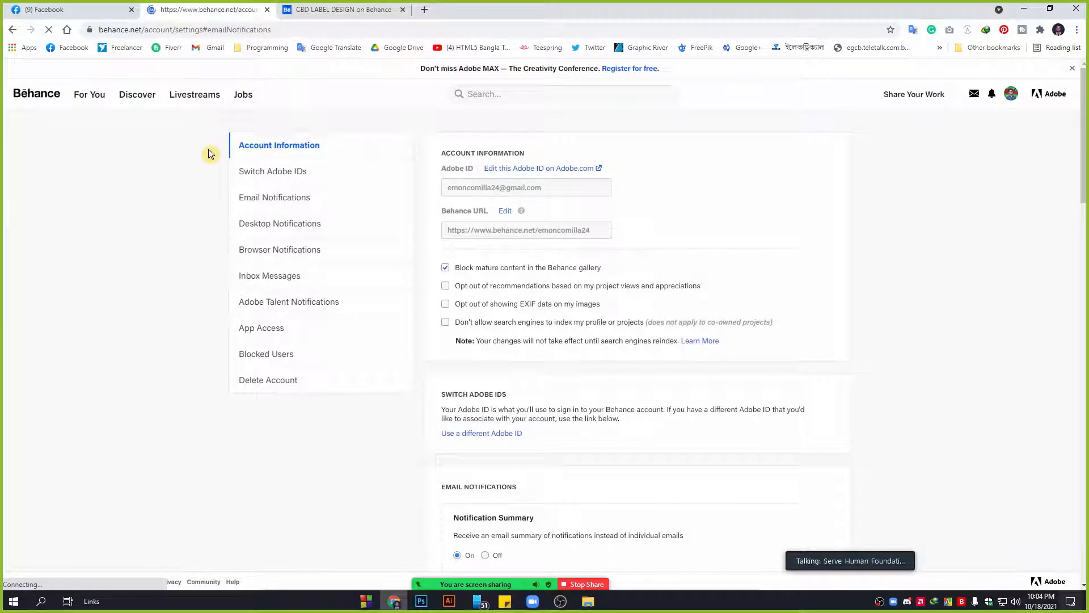
# Open Adobe ID management in a background tab and return to your Behance profile.
pyautogui.click(1010, 95)
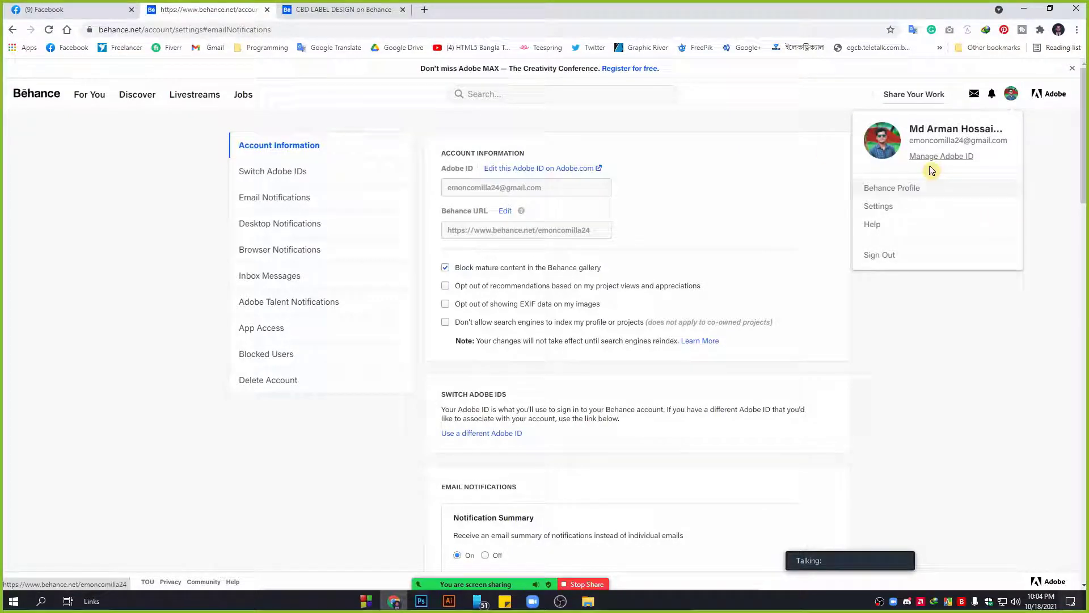
pyautogui.middleClick(912, 189)
pyautogui.click(912, 190)
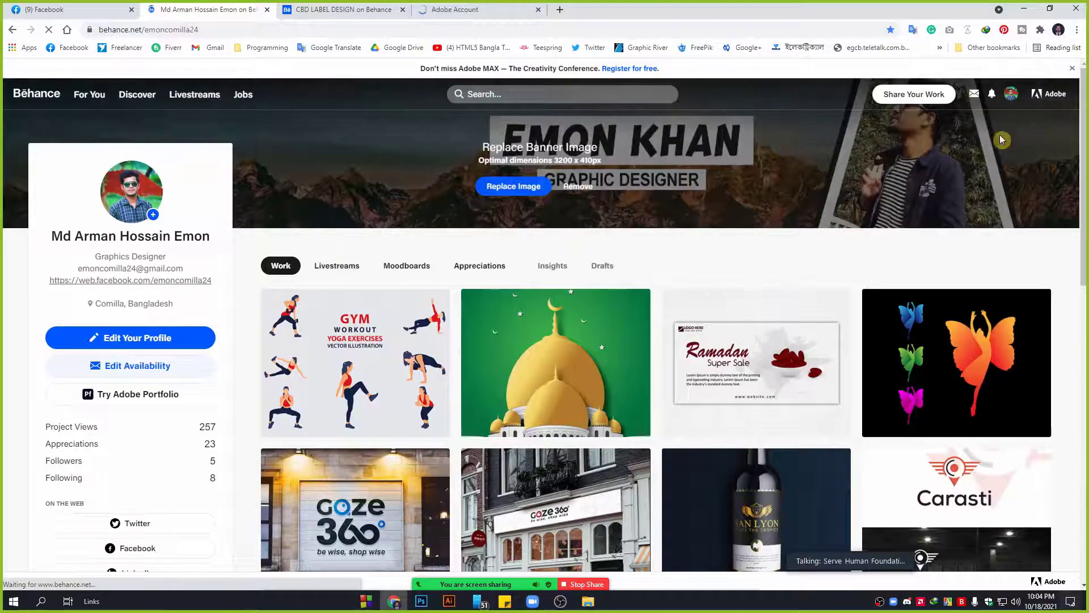
# Open the availability settings and try freelance availability with minimum budget and timeframe options.
pyautogui.moveTo(1012, 95)
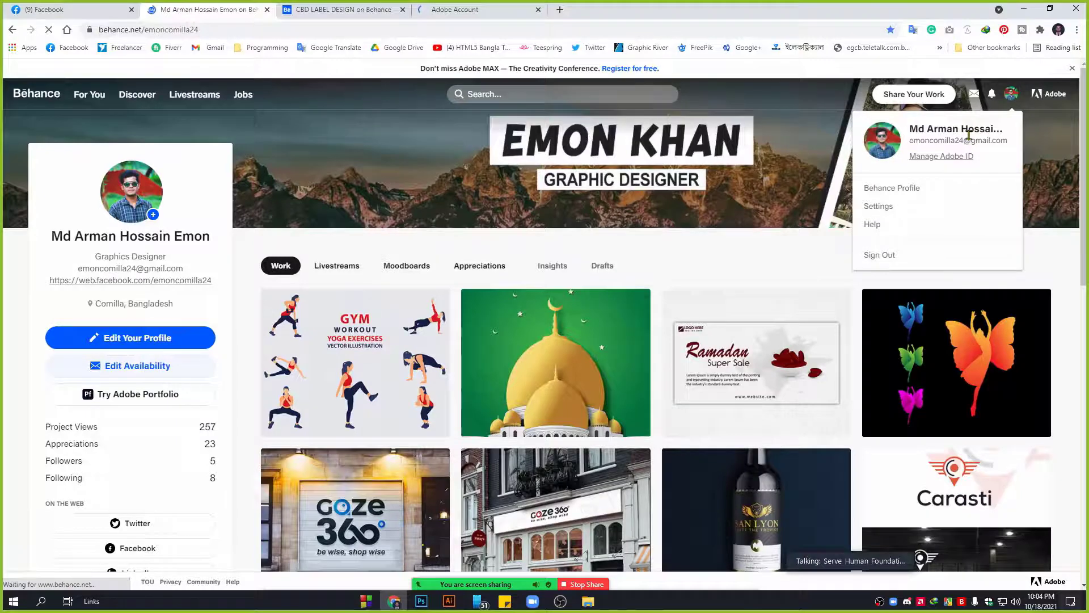
pyautogui.click(115, 369)
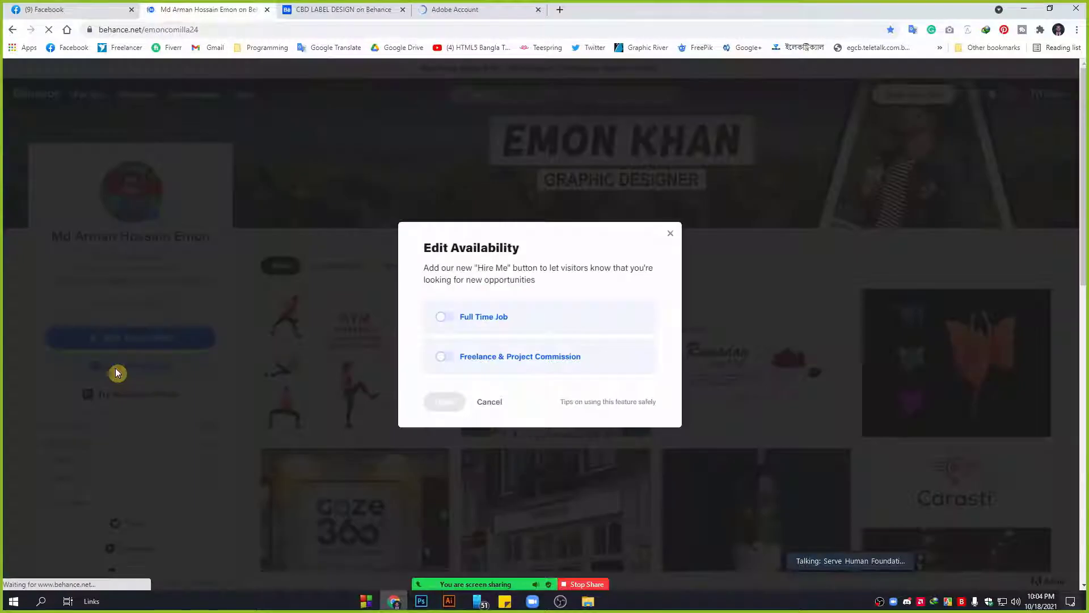
pyautogui.click(670, 233)
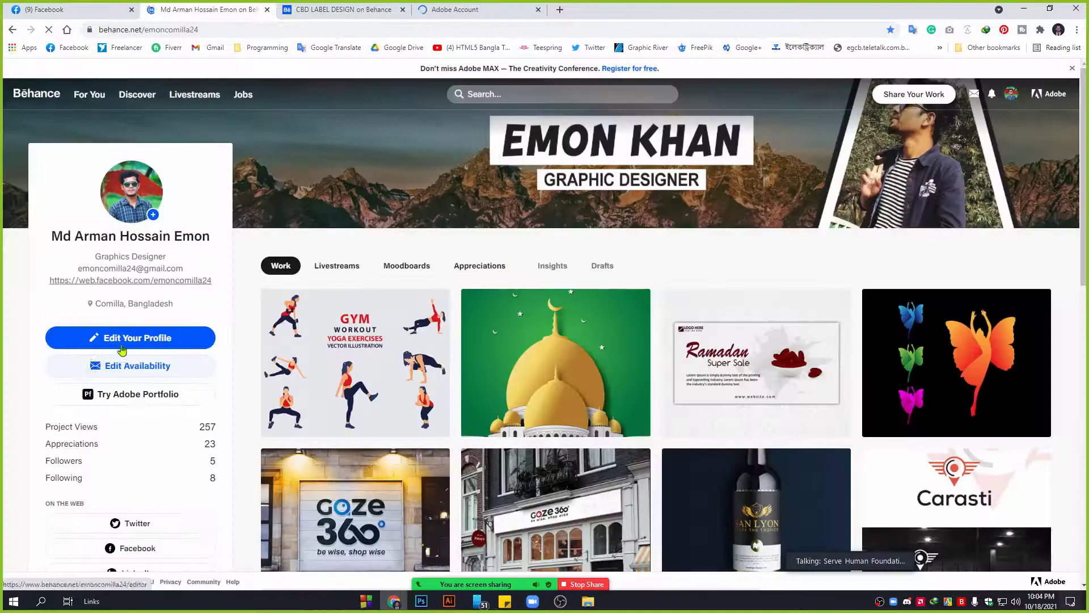
pyautogui.click(145, 372)
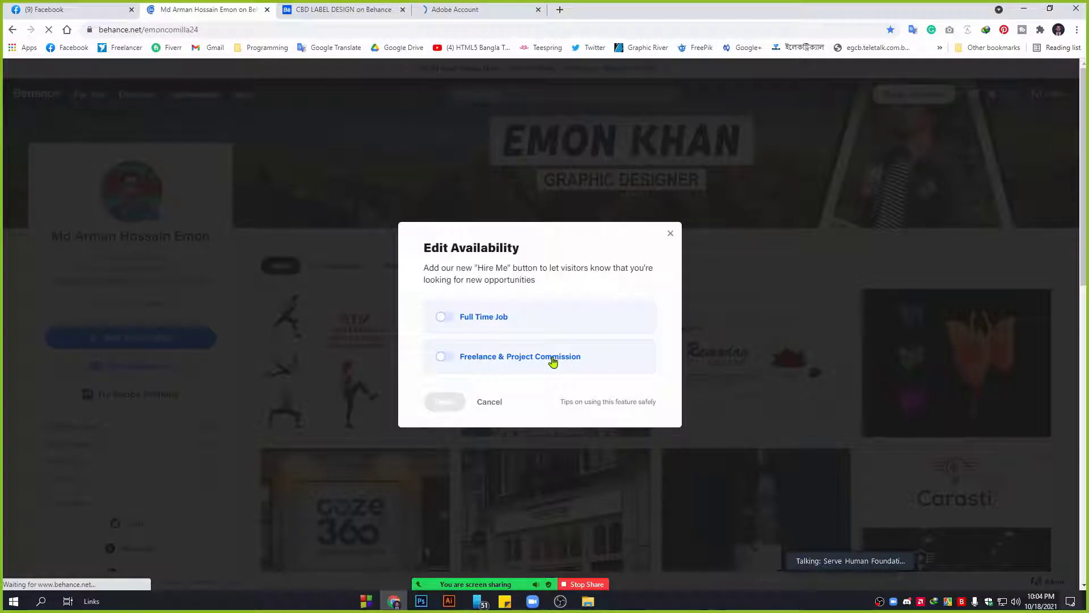
pyautogui.click(443, 356)
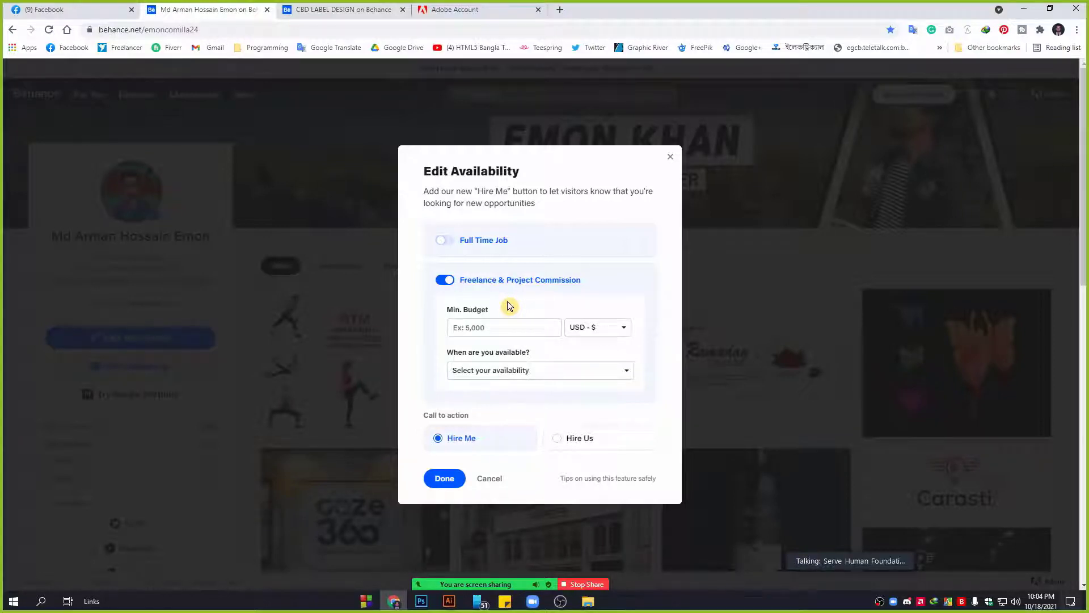
pyautogui.click(477, 327)
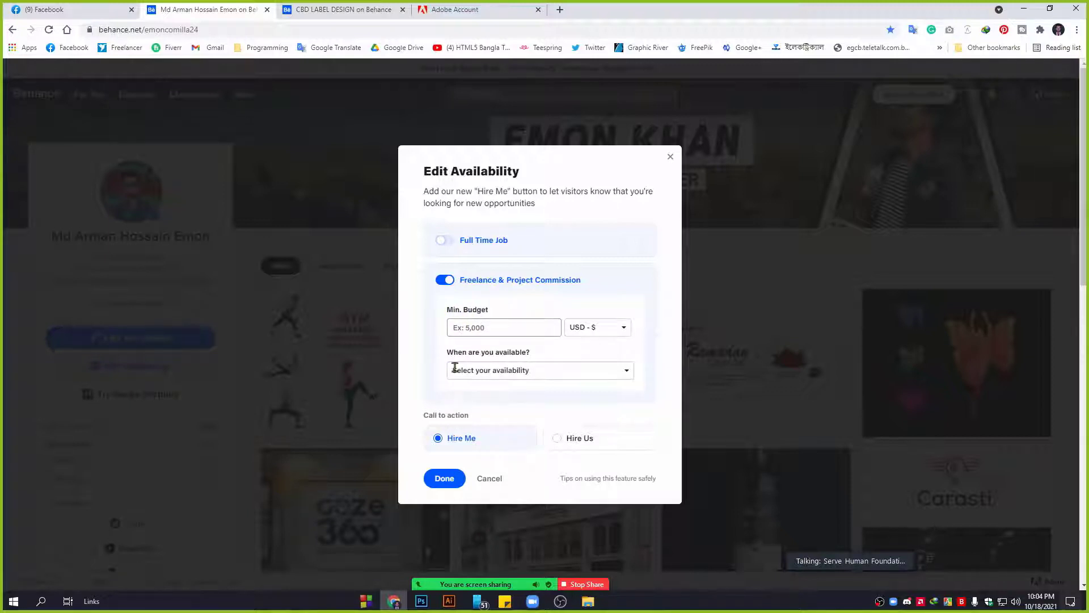
pyautogui.scroll(-1, 517, 390)
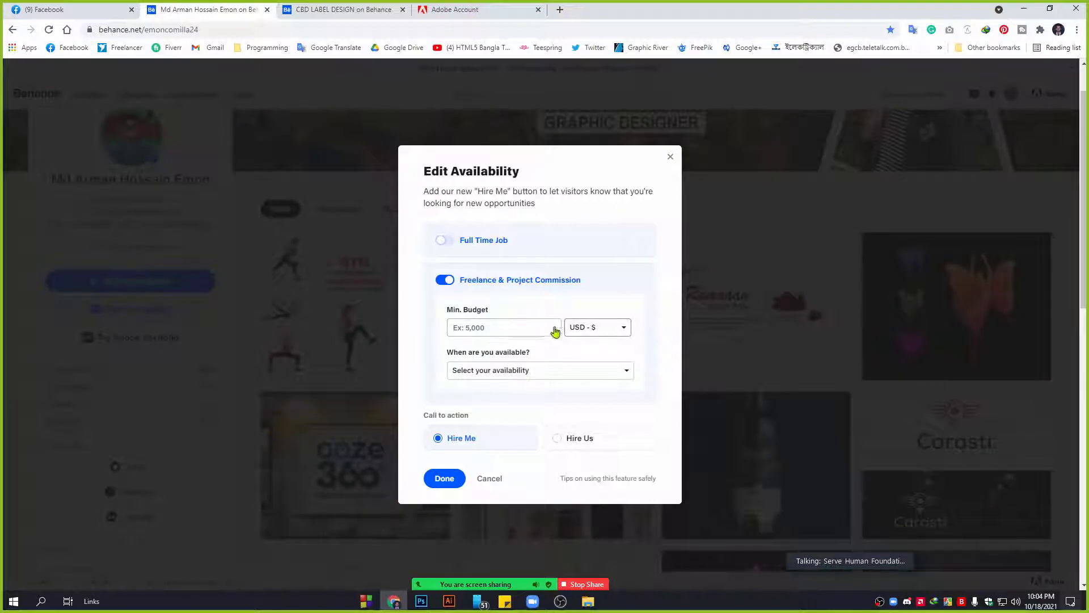
pyautogui.click(515, 327)
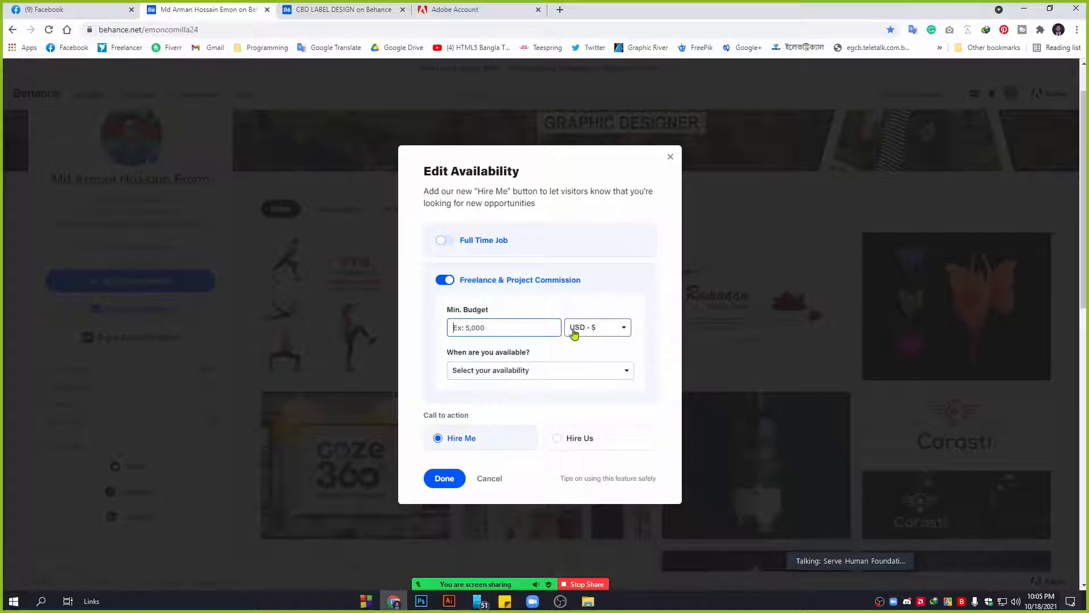
pyautogui.click(522, 371)
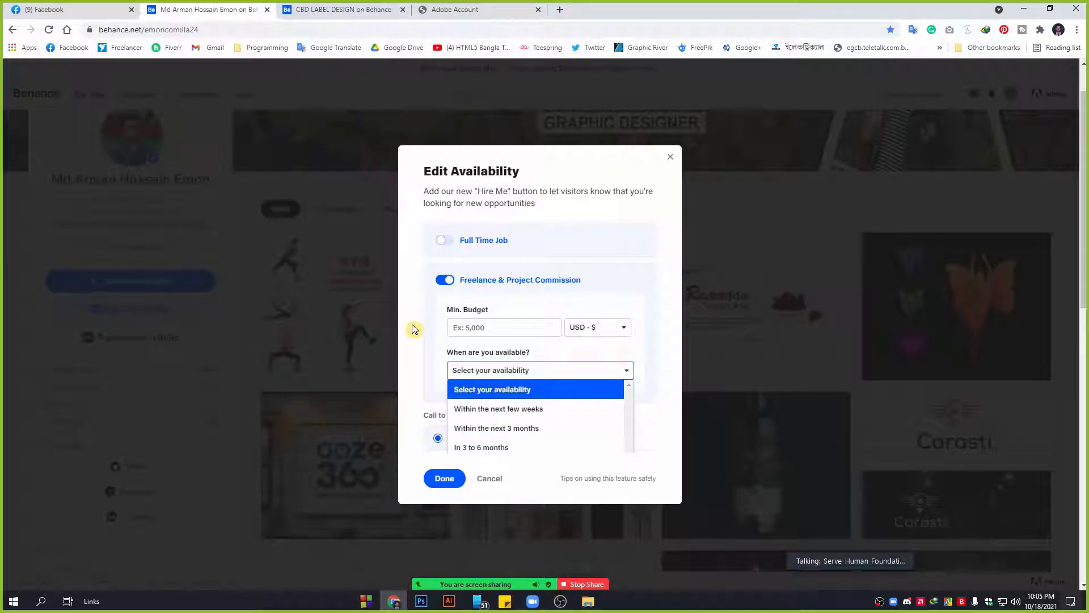
pyautogui.click(427, 299)
# Turn freelance availability off, keep Hire Me as the call to action, and save.
pyautogui.click(444, 280)
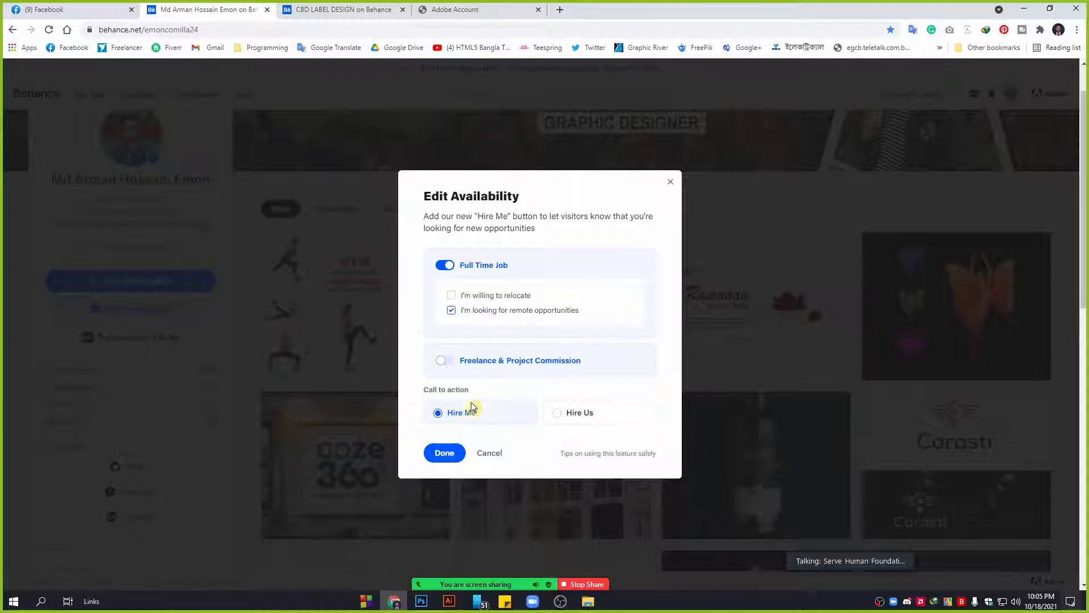
pyautogui.click(592, 418)
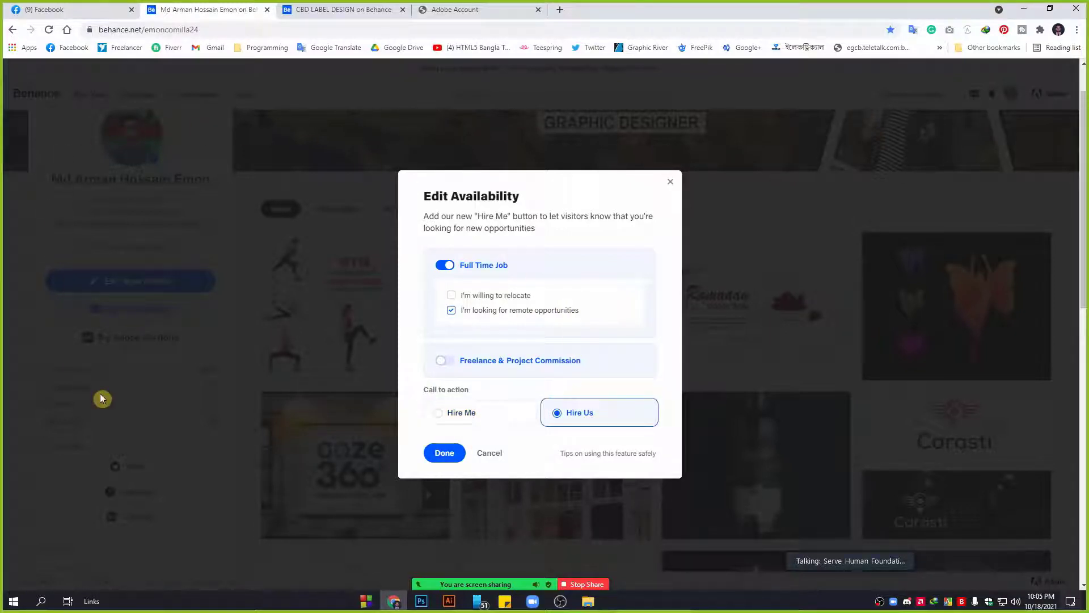
pyautogui.click(484, 420)
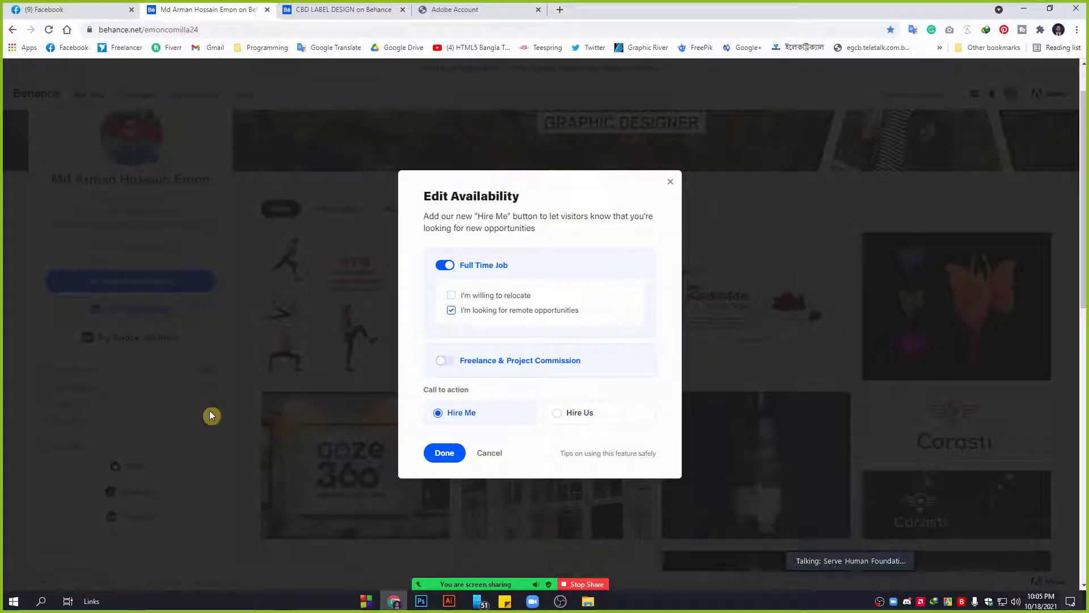
pyautogui.click(440, 457)
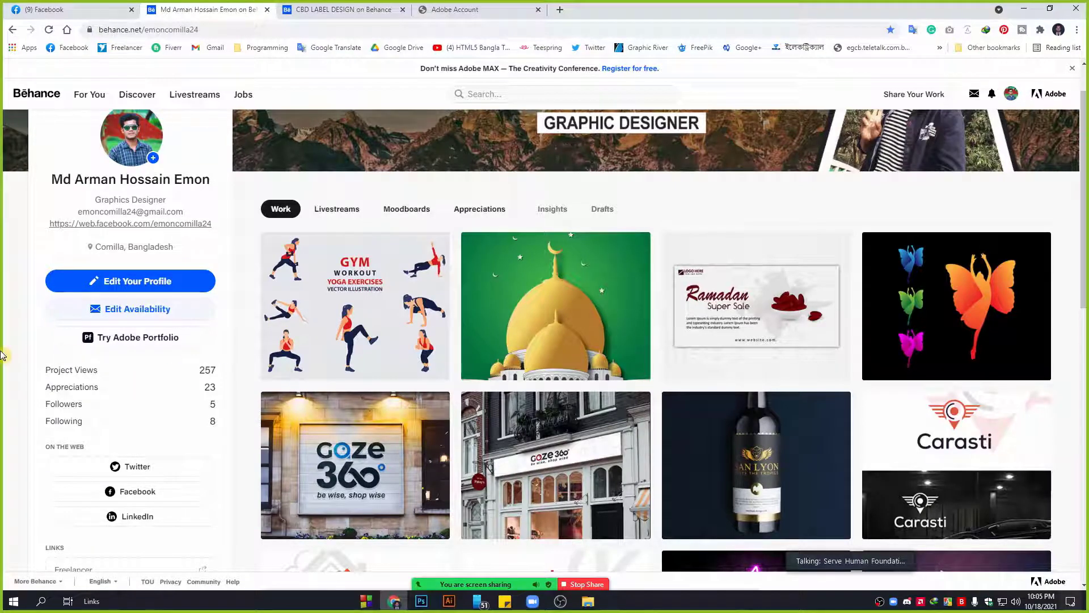
pyautogui.scroll(1, 0, 355)
# Open the profile editor and check the first name, last name and Graphics Designer occupation fields.
pyautogui.click(130, 339)
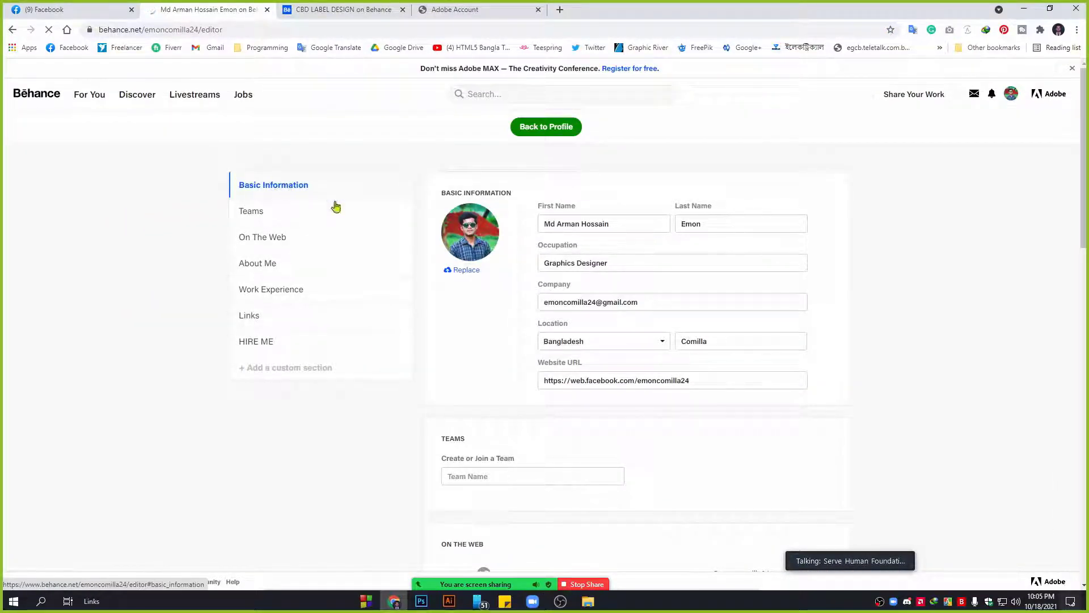
pyautogui.click(622, 224)
pyautogui.moveTo(622, 223); pyautogui.dragTo(511, 224)
pyautogui.moveTo(722, 221); pyautogui.dragTo(623, 189)
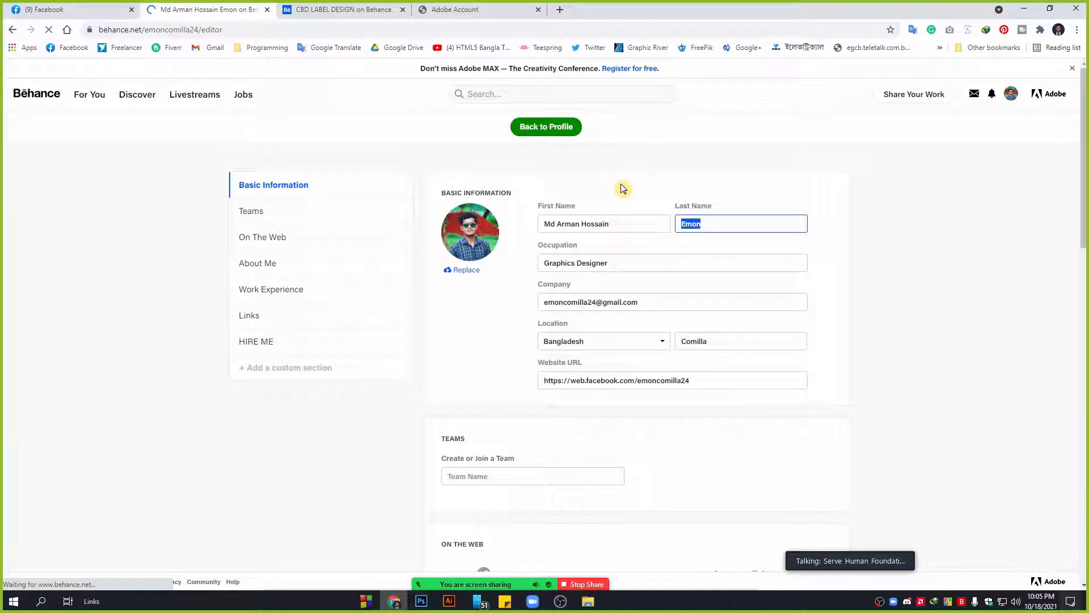
pyautogui.click(622, 258)
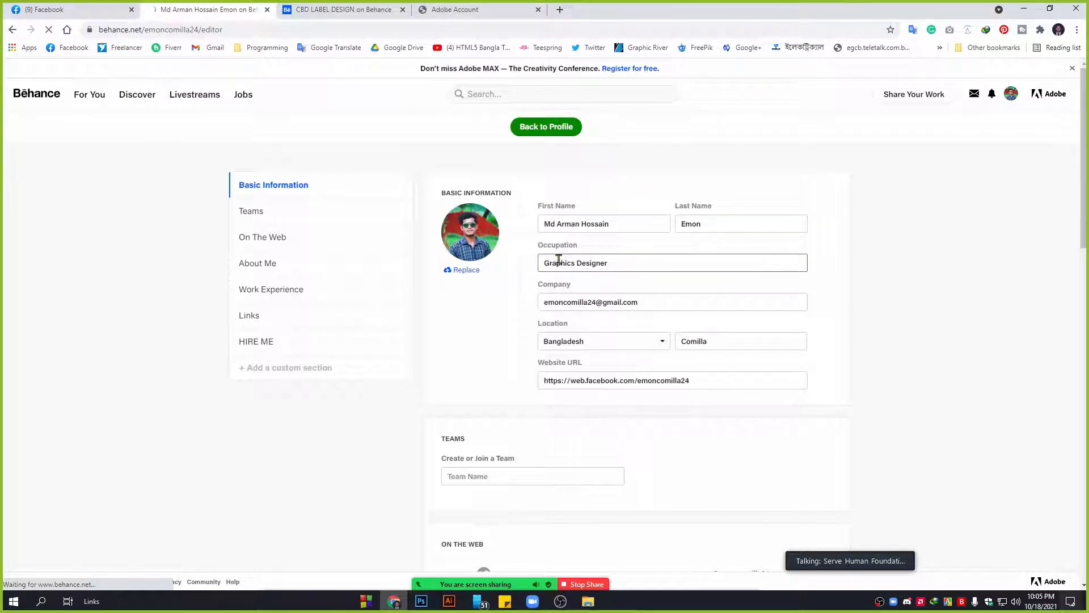
pyautogui.moveTo(639, 265); pyautogui.dragTo(503, 270)
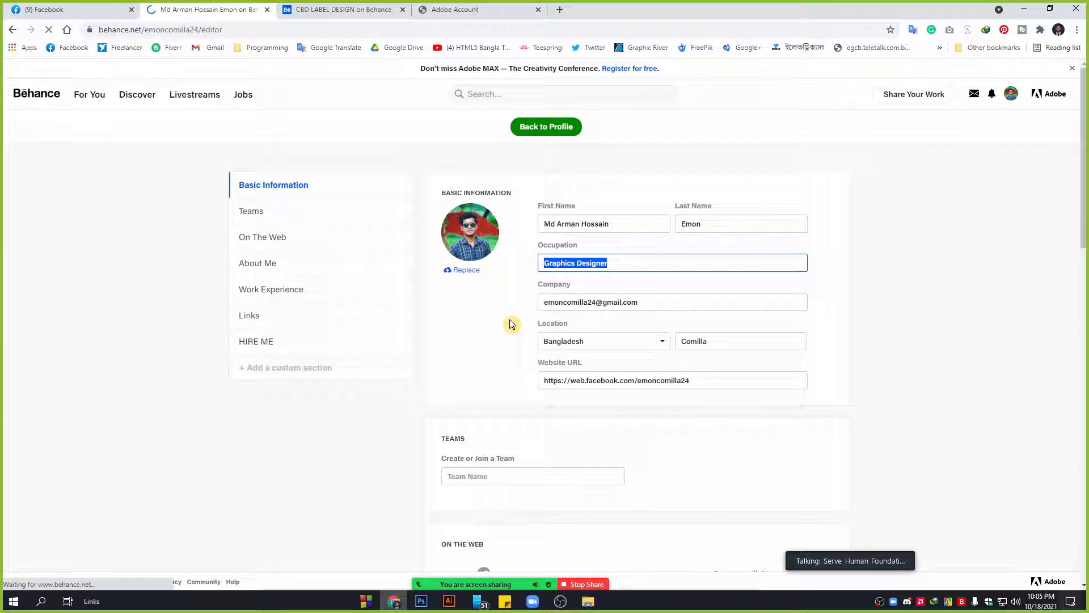
pyautogui.click(556, 226)
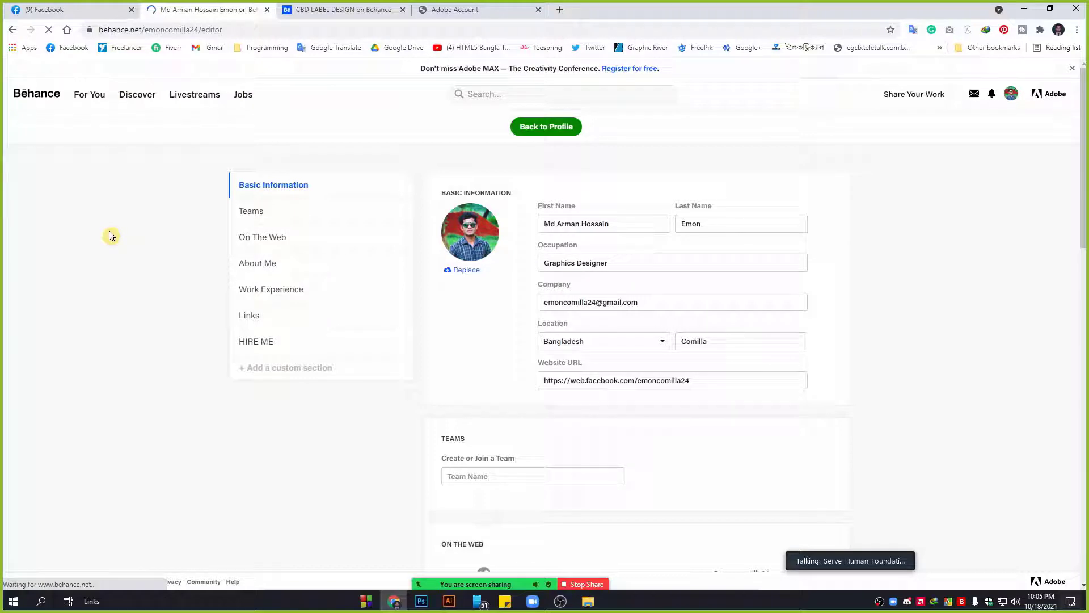
# Expand the On The Web services list with View More and begin a Dribbble link.
pyautogui.scroll(-1, 775, 354)
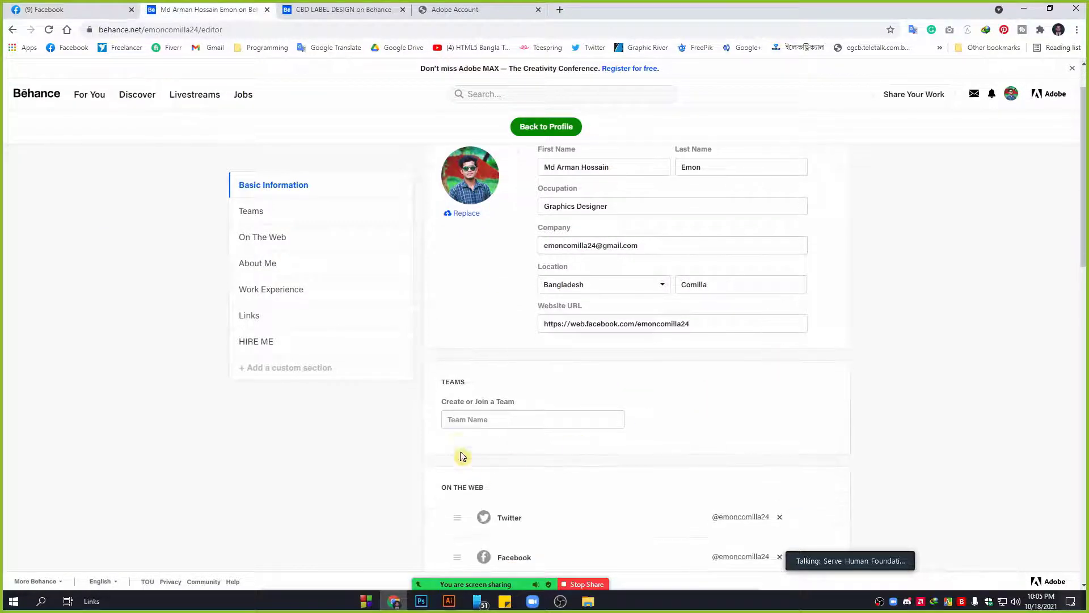
pyautogui.scroll(-1, 506, 417)
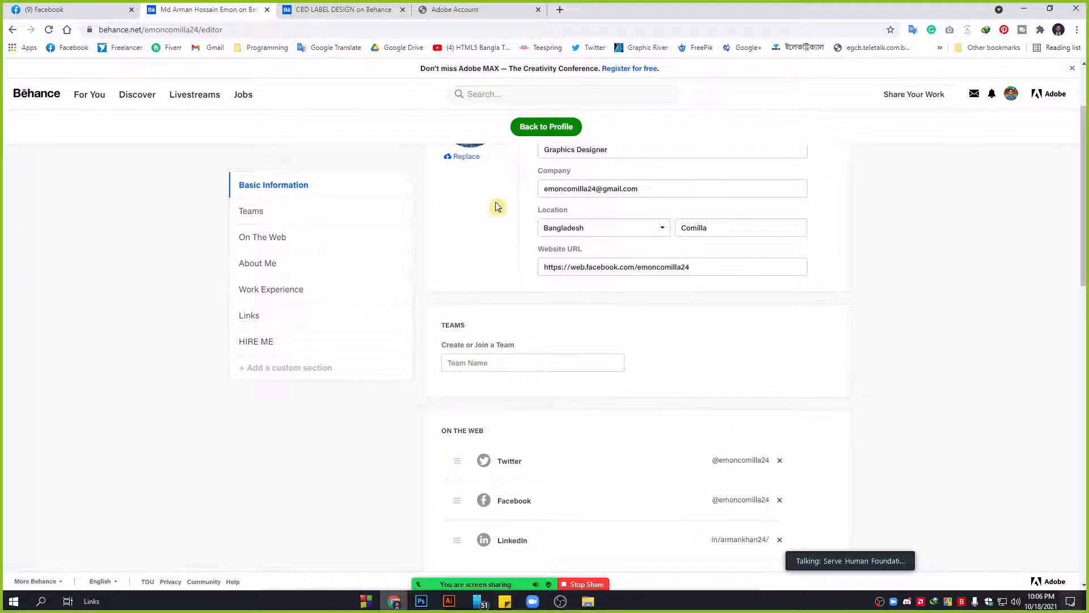
pyautogui.scroll(2, 502, 281)
pyautogui.scroll(-4, 417, 275)
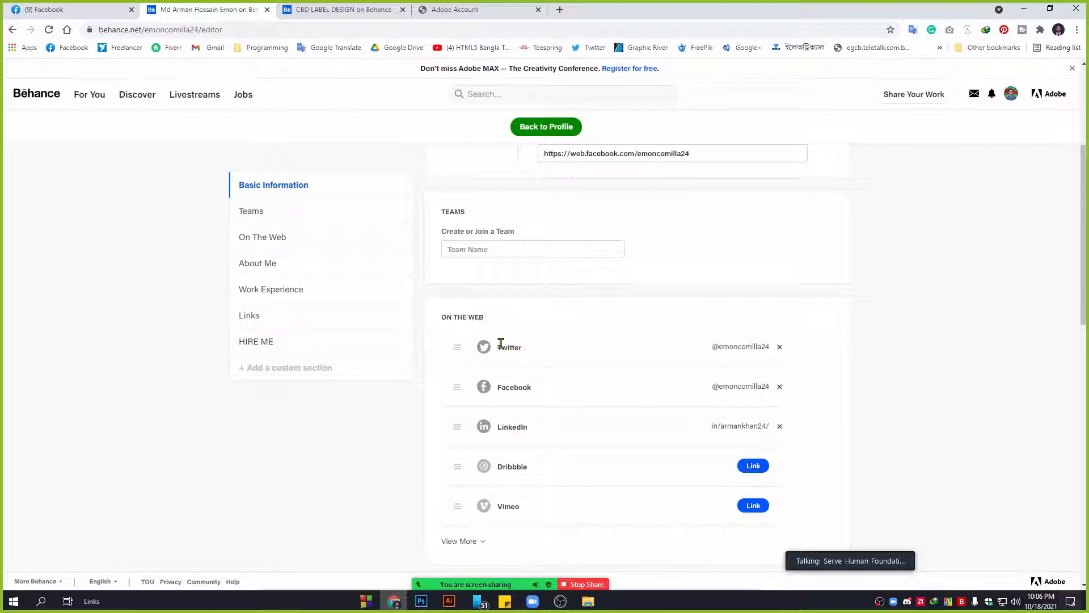
pyautogui.scroll(-3, 513, 363)
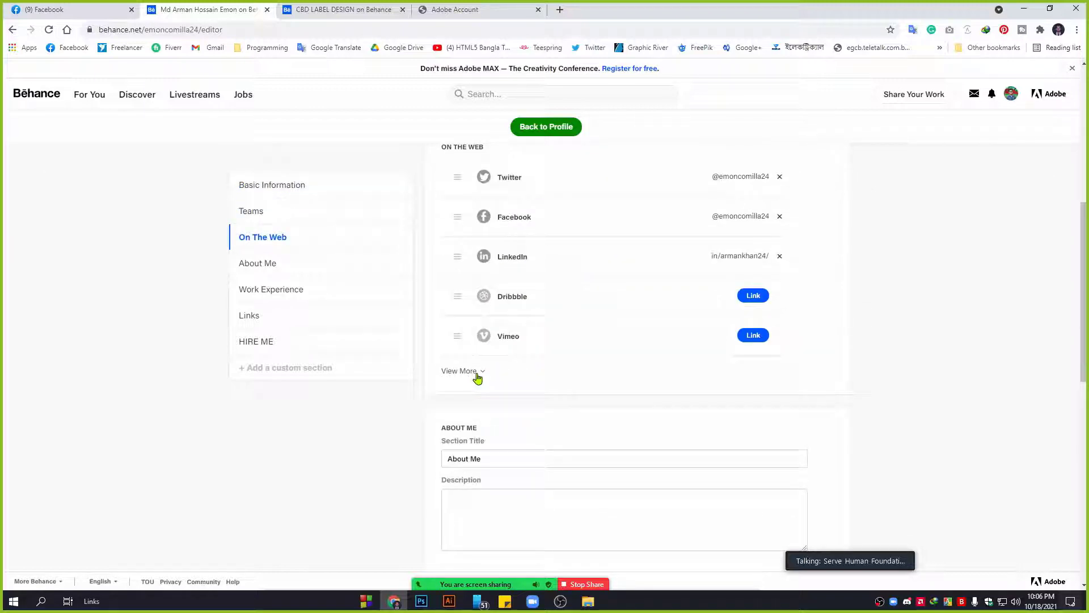
pyautogui.click(478, 376)
pyautogui.scroll(2, 588, 389)
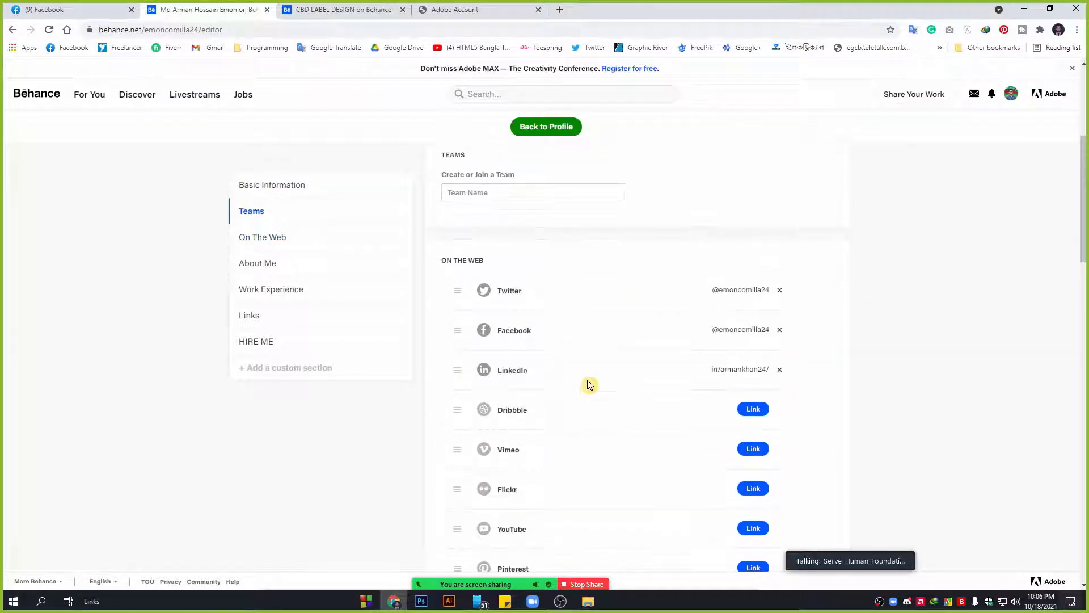
pyautogui.scroll(-2, 547, 408)
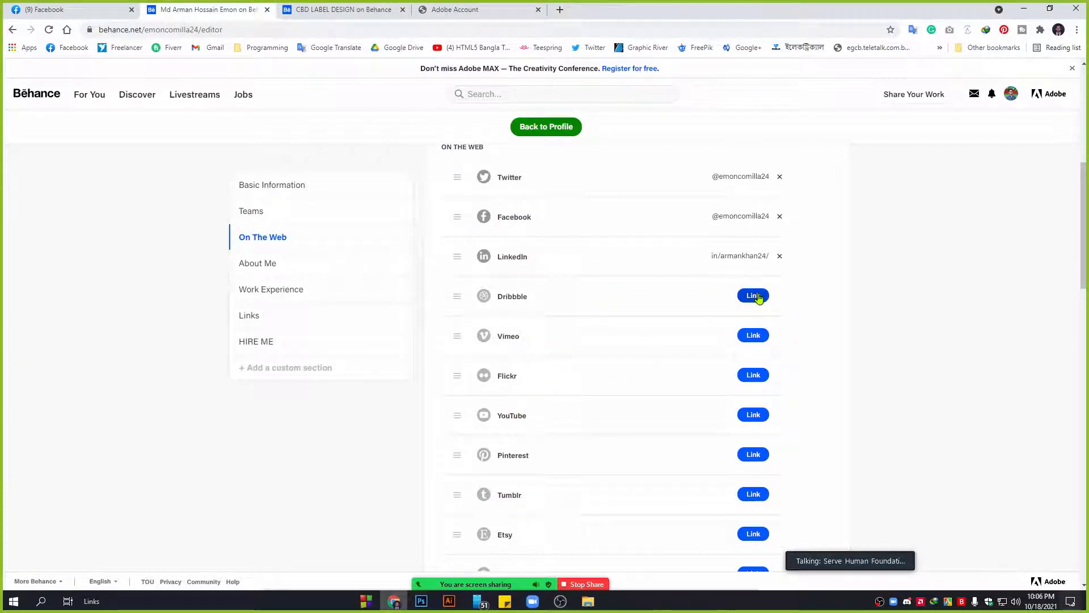
pyautogui.scroll(1, 652, 284)
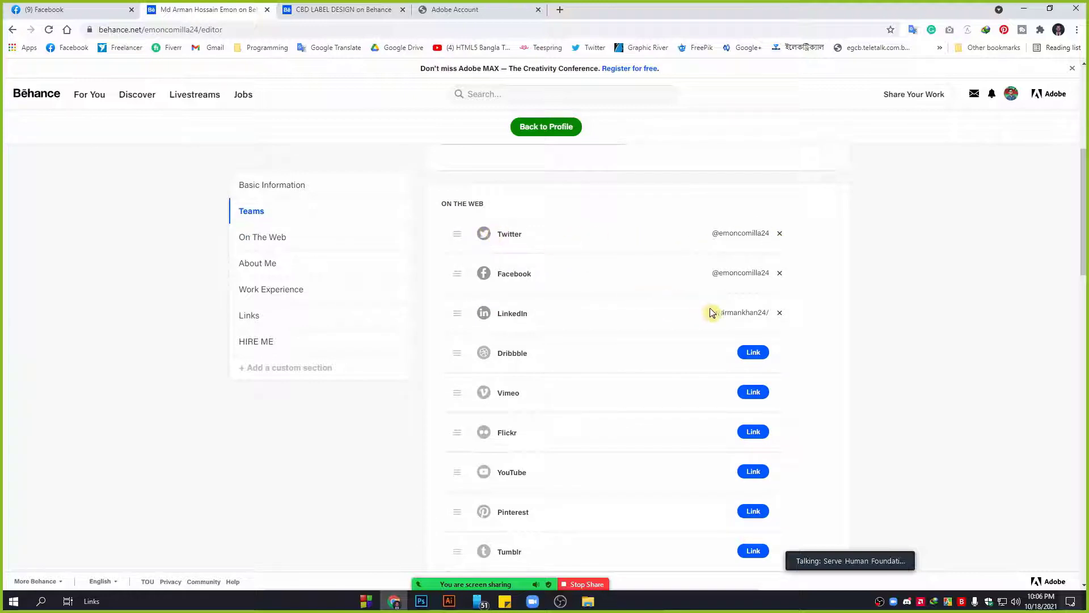
pyautogui.click(753, 352)
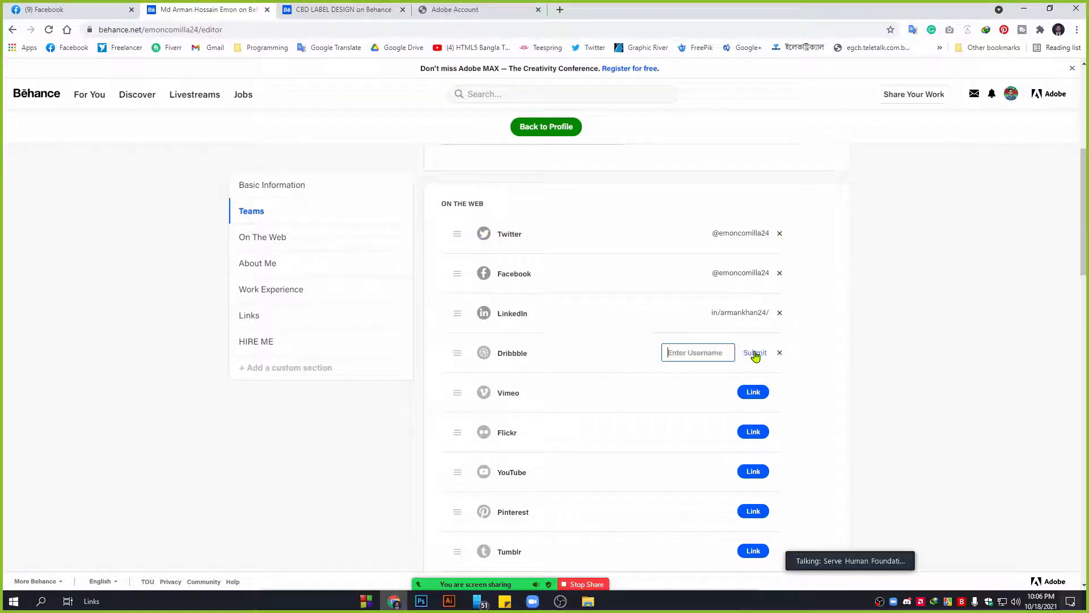
pyautogui.click(695, 351)
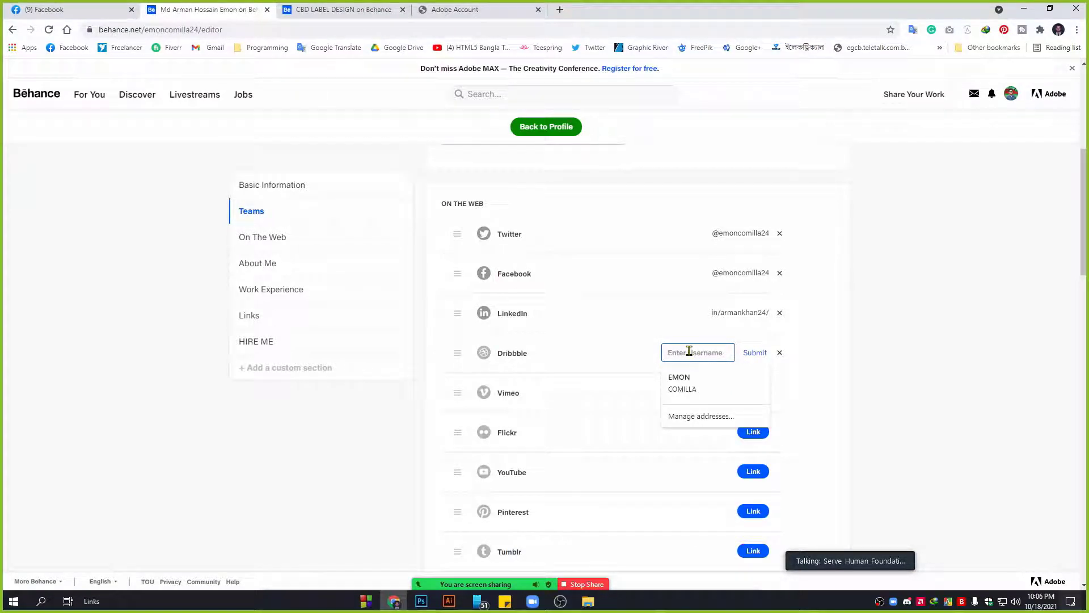
# Remove the Twitter link, then re-link it with the account's Twitter username and save.
pyautogui.click(780, 233)
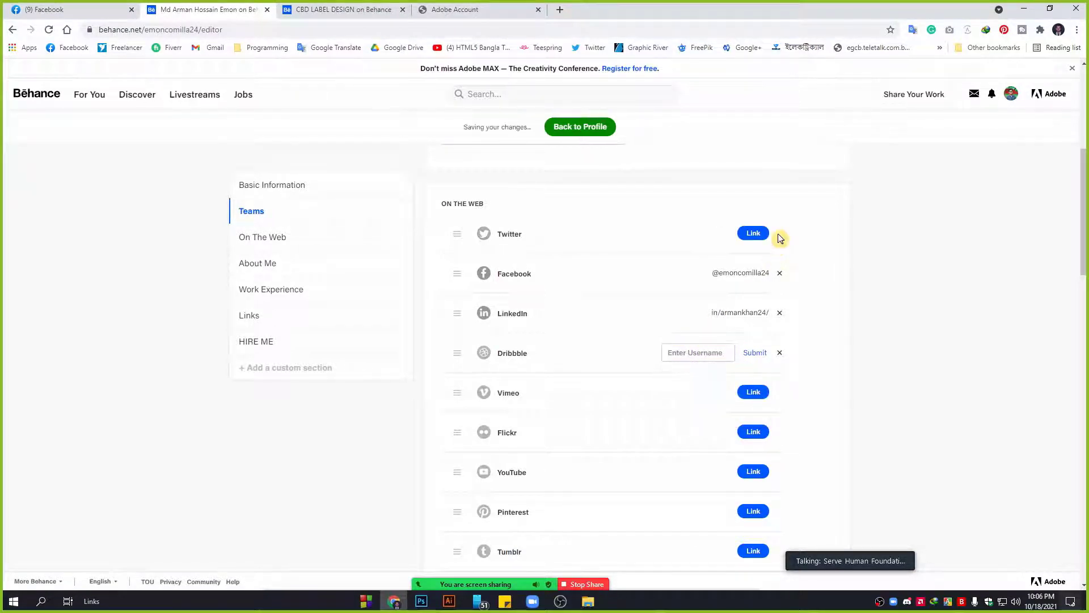
pyautogui.click(754, 233)
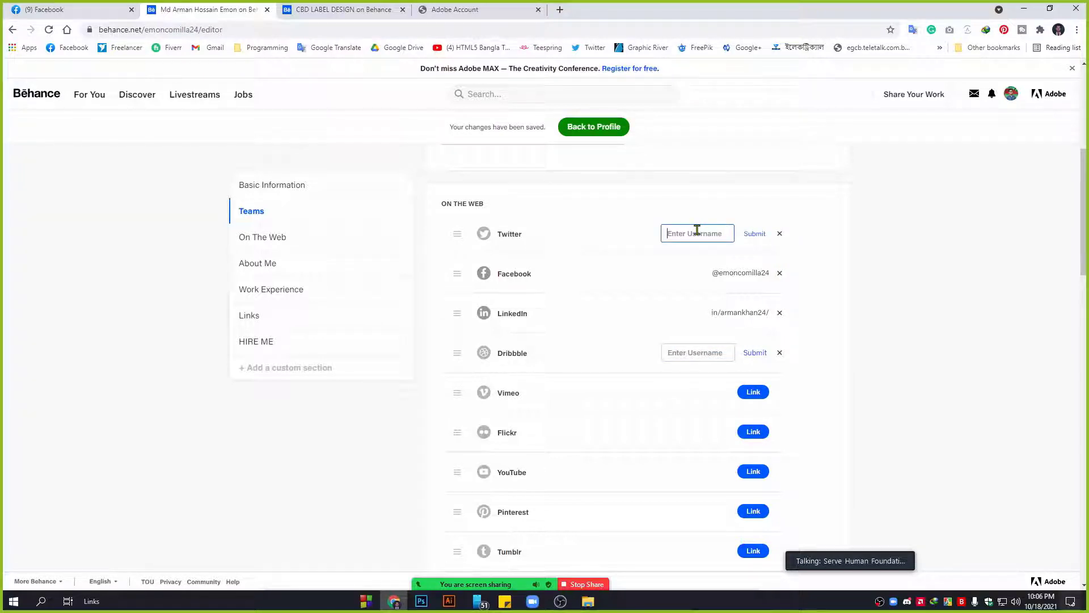
pyautogui.write('@emoncomilla24')
pyautogui.click(755, 233)
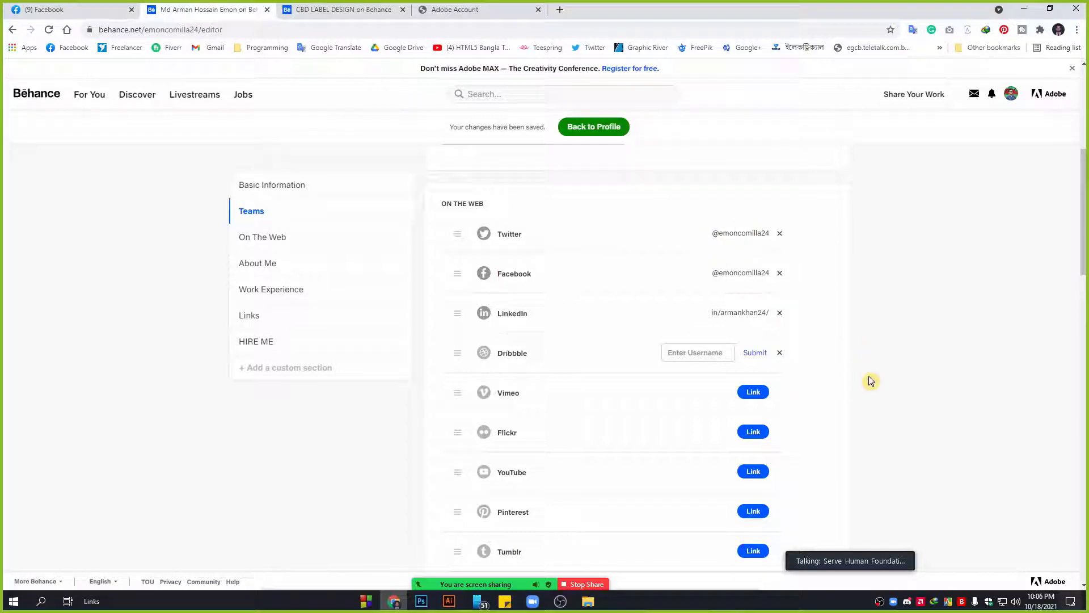
pyautogui.scroll(-3, 839, 368)
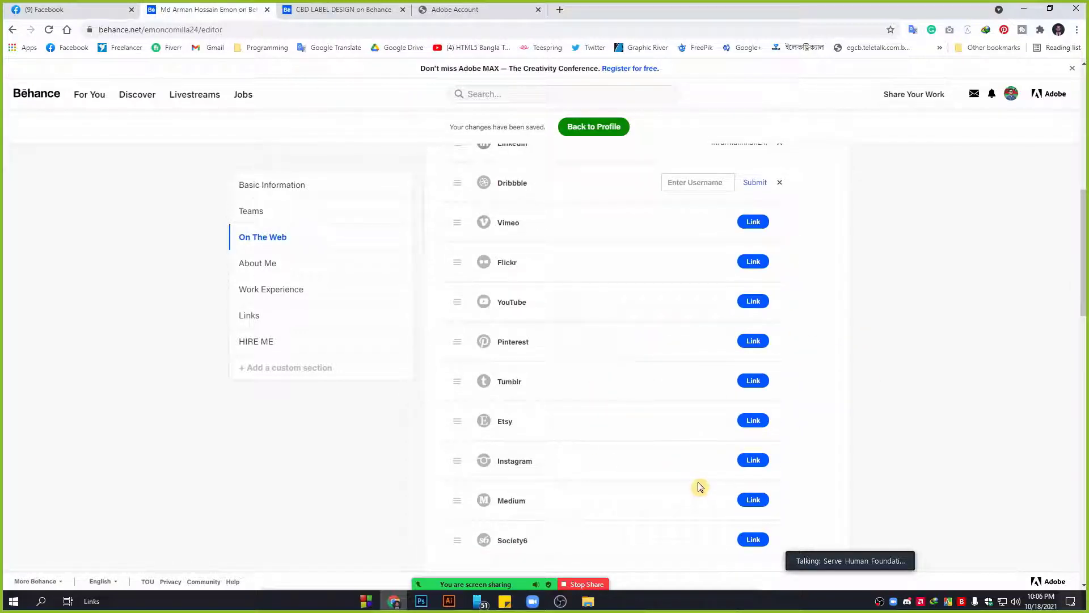
pyautogui.scroll(-4, 547, 470)
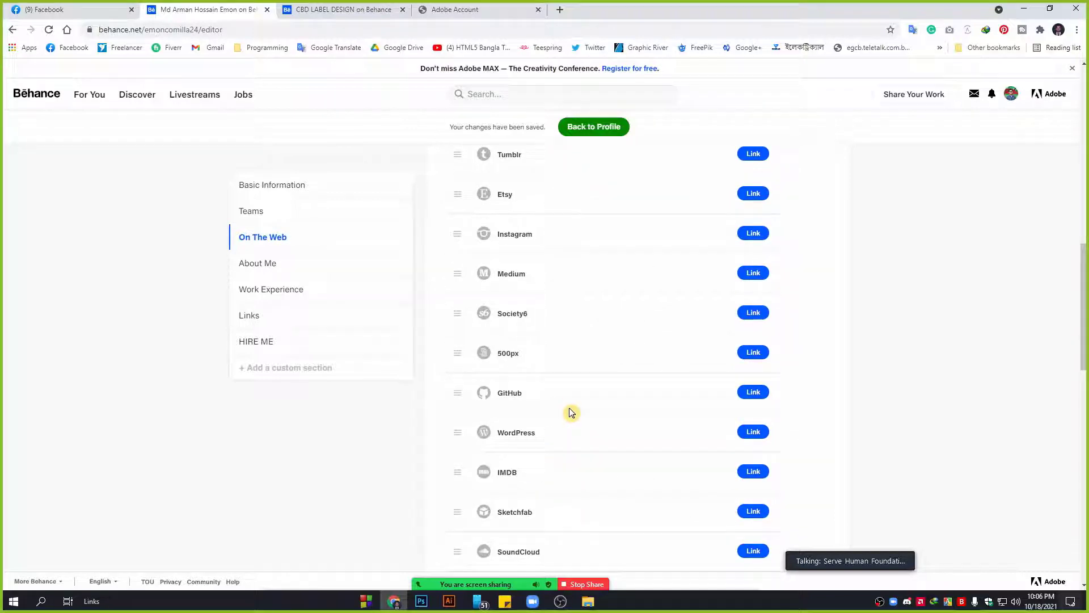
pyautogui.scroll(6, 669, 398)
pyautogui.scroll(7, 658, 312)
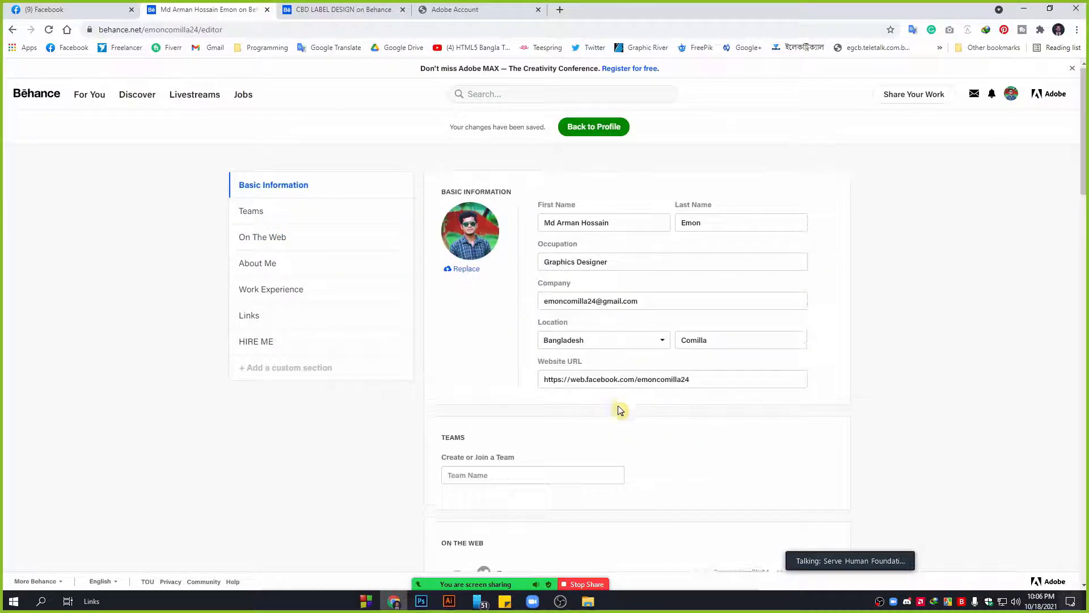
pyautogui.scroll(-15, 620, 408)
pyautogui.scroll(-2, 620, 409)
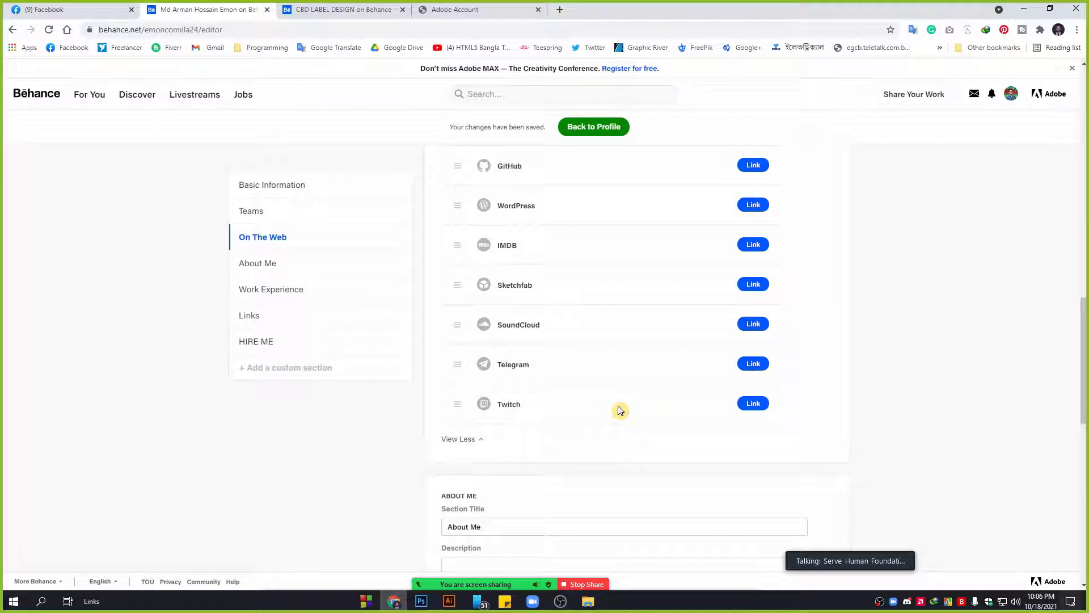
pyautogui.scroll(-2, 618, 406)
pyautogui.scroll(-2, 615, 401)
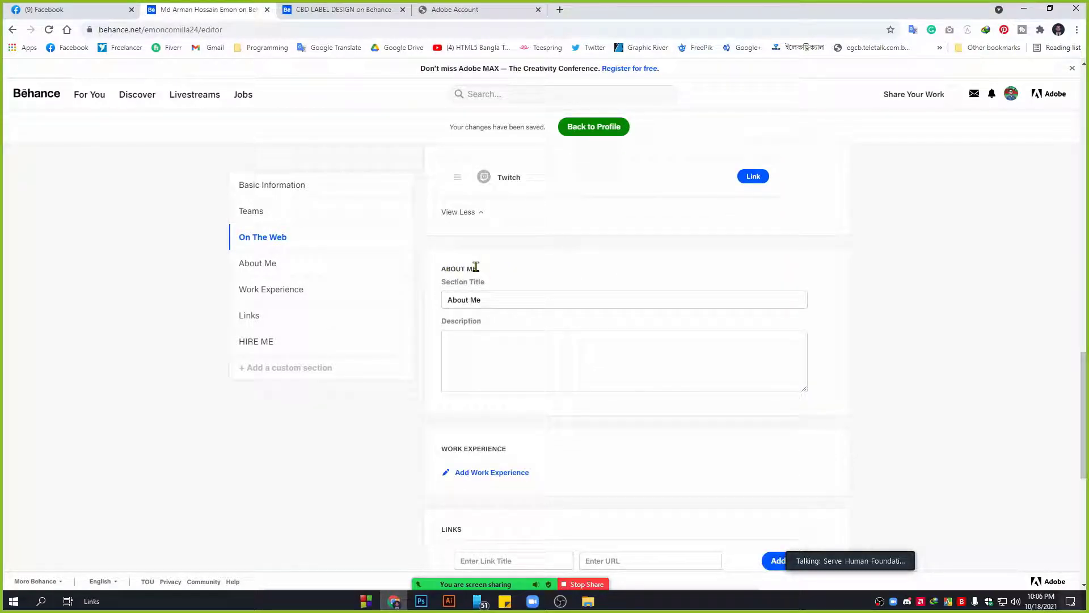
pyautogui.click(503, 346)
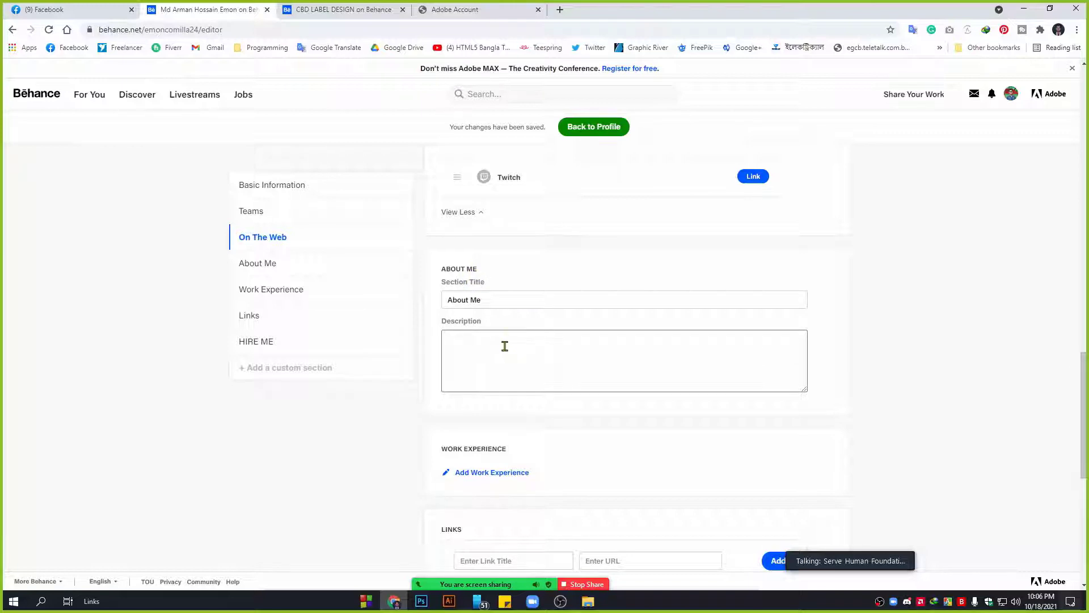
pyautogui.click(486, 299)
pyautogui.click(471, 358)
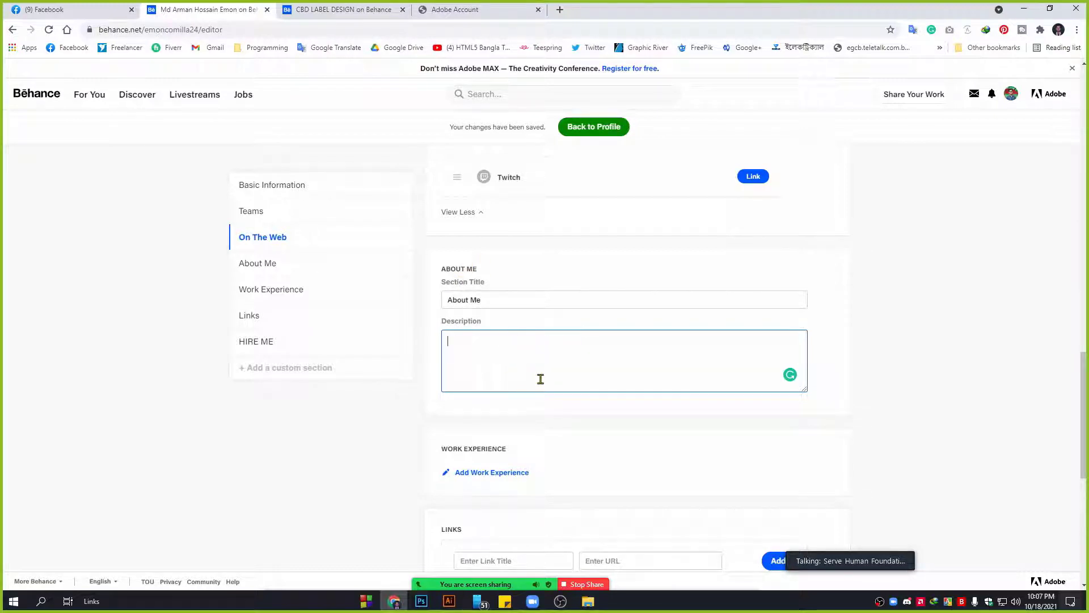
pyautogui.scroll(-2, 541, 379)
pyautogui.scroll(-1, 542, 383)
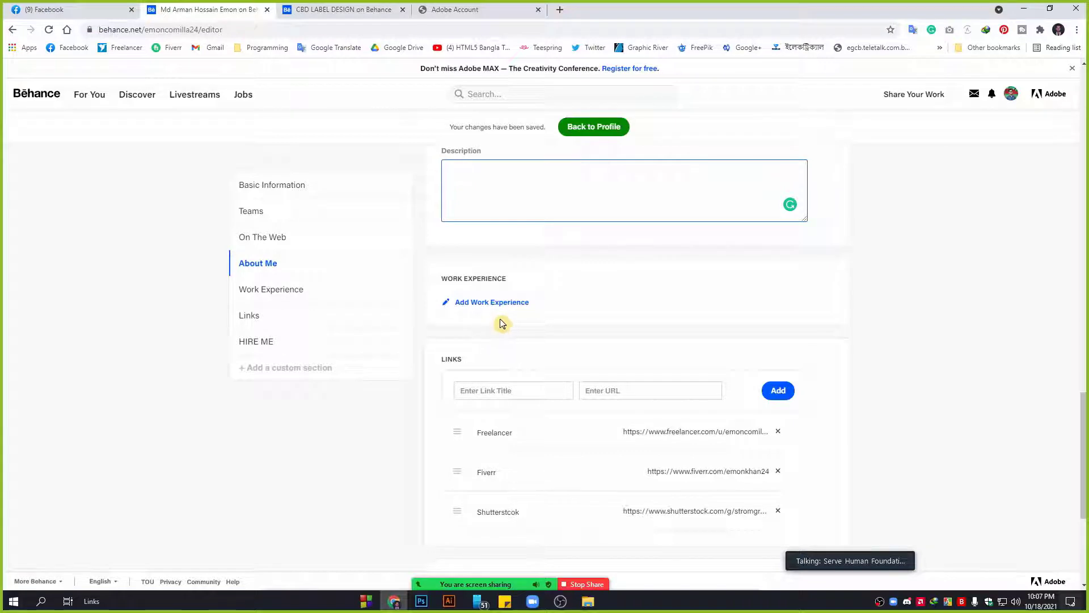
pyautogui.scroll(-1, 619, 375)
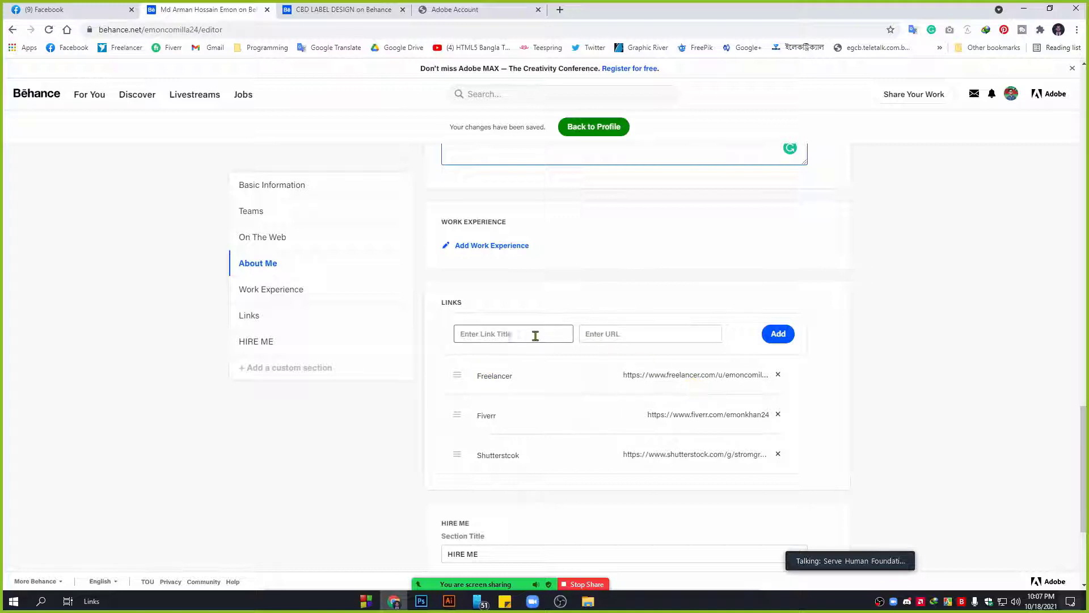
pyautogui.click(504, 335)
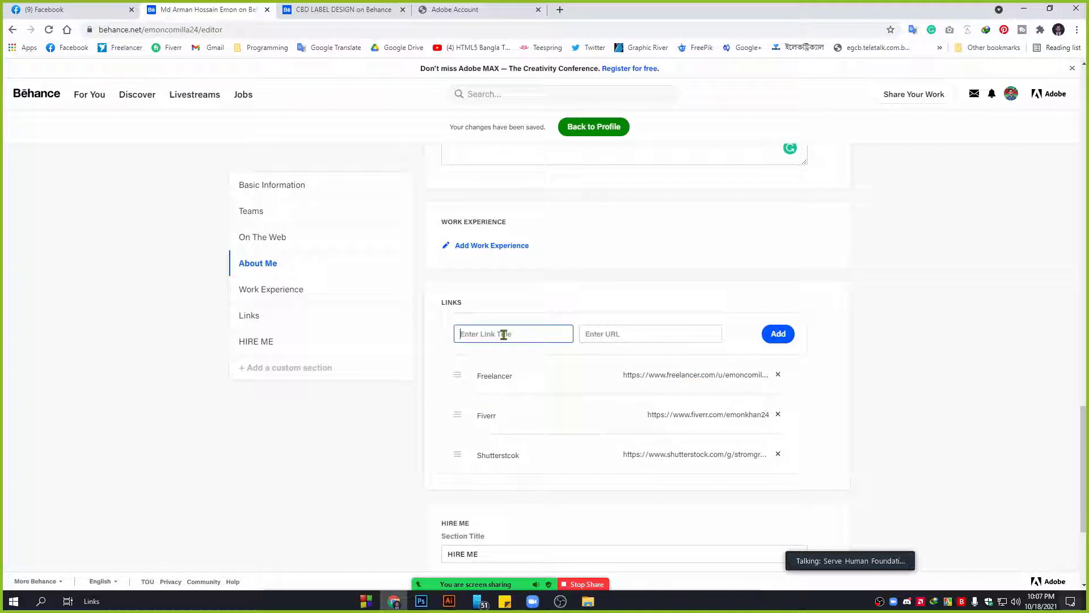
pyautogui.write('www.facebook.com')
pyautogui.click(632, 333)
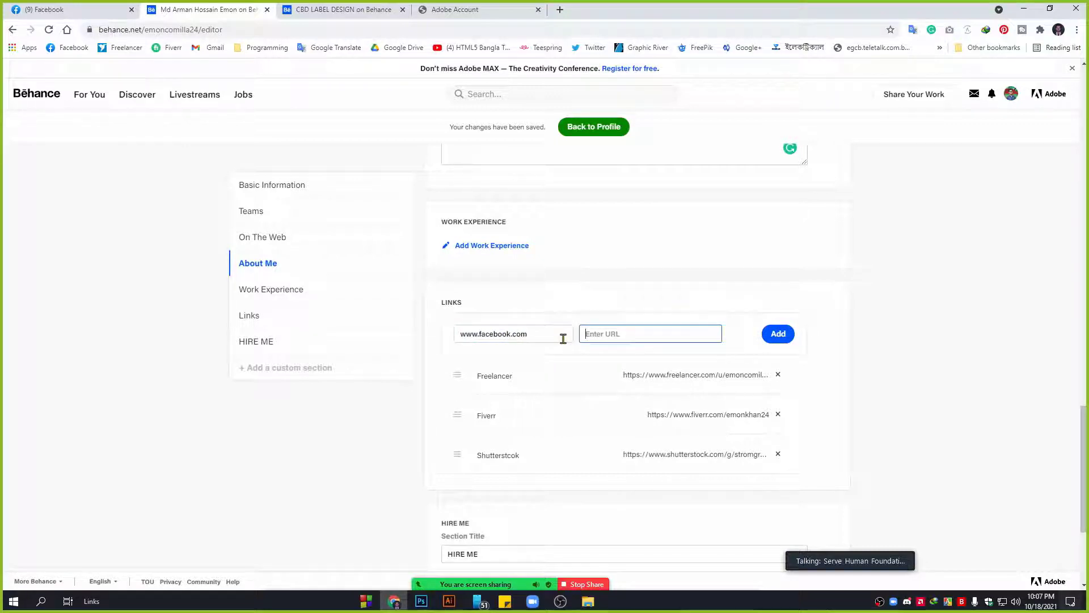
pyautogui.moveTo(561, 335); pyautogui.dragTo(511, 335)
pyautogui.hotkey('ctrl', 'a')
pyautogui.hotkey('ctrl', 'c')
pyautogui.press('BackSpace')
pyautogui.click(618, 339)
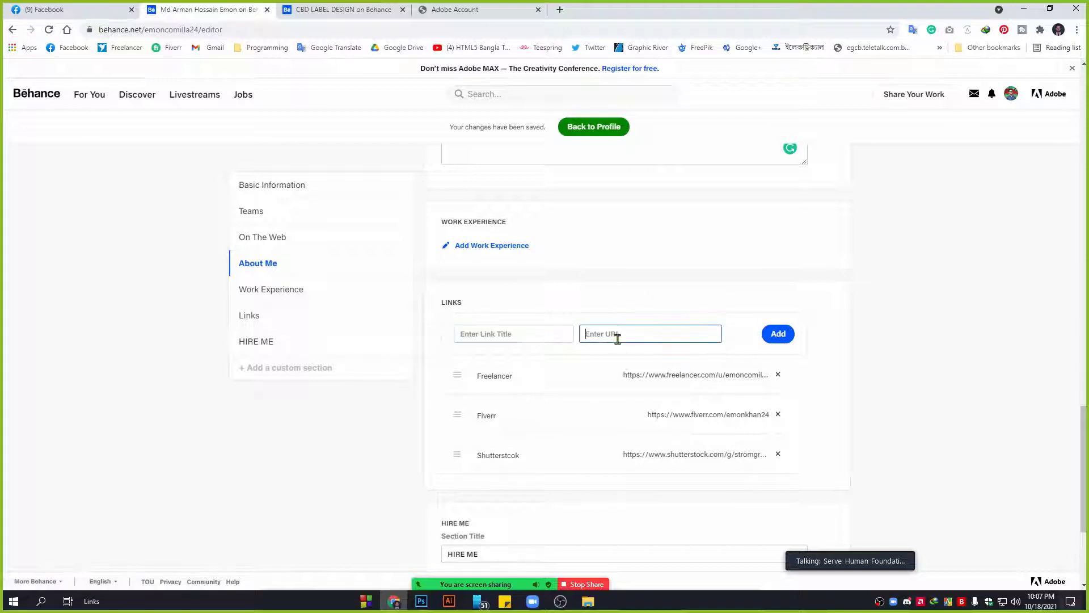
pyautogui.hotkey('ctrl', 'v')
pyautogui.click(511, 334)
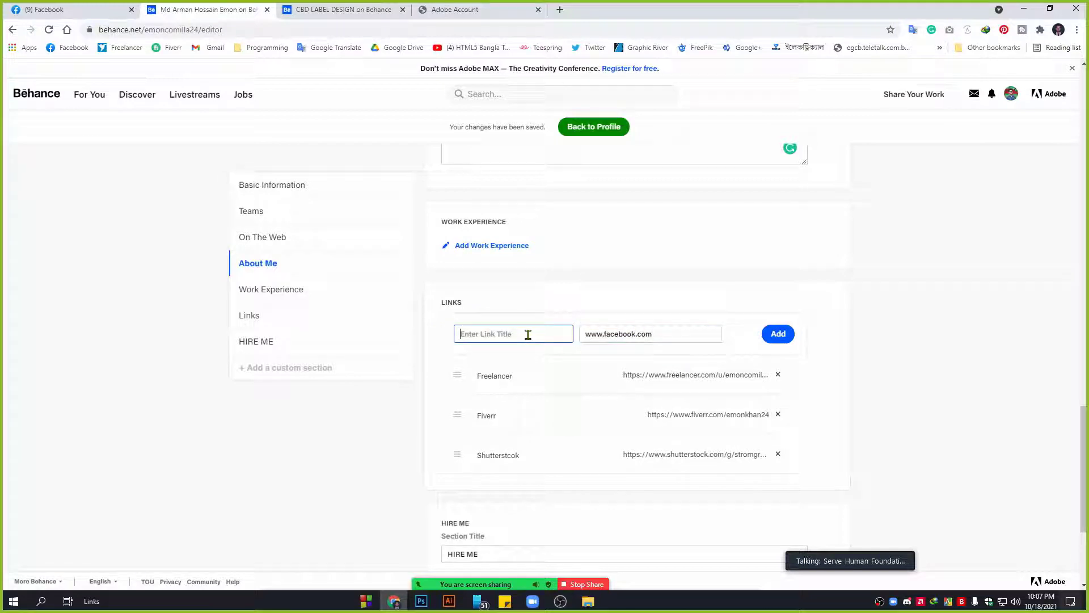
pyautogui.write('faceb')
pyautogui.write('b')
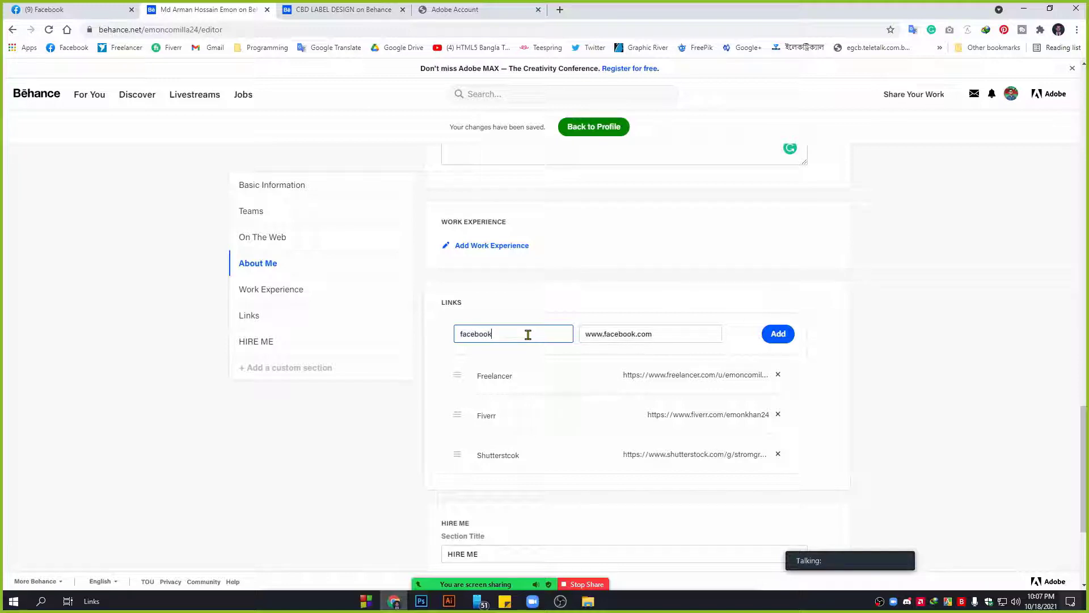
pyautogui.click(763, 336)
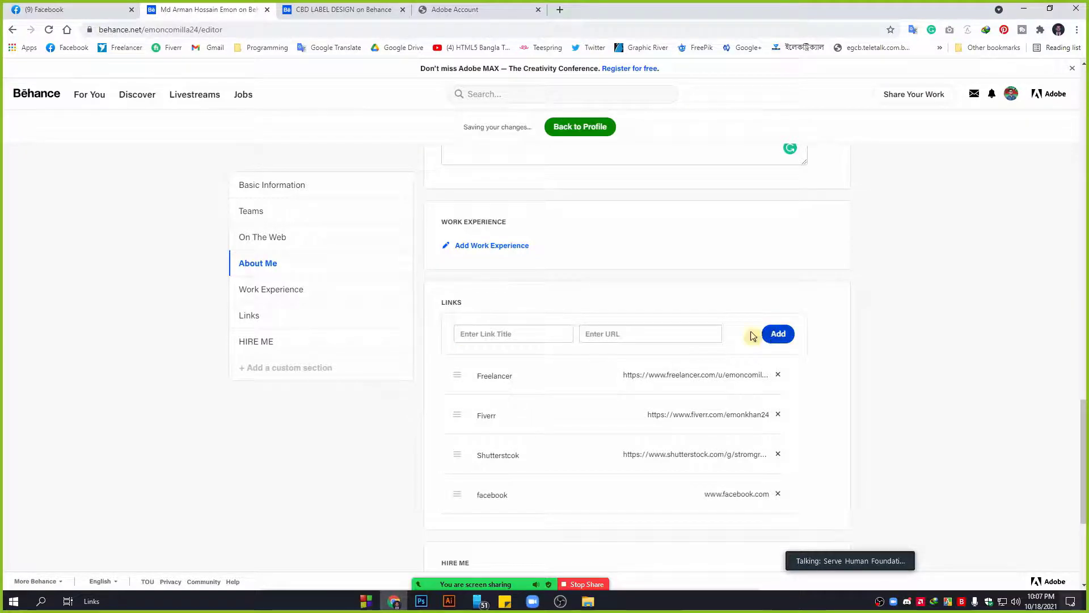
# Start another link with a shutterstock title, then delete that title.
pyautogui.scroll(-1, 751, 336)
pyautogui.click(644, 277)
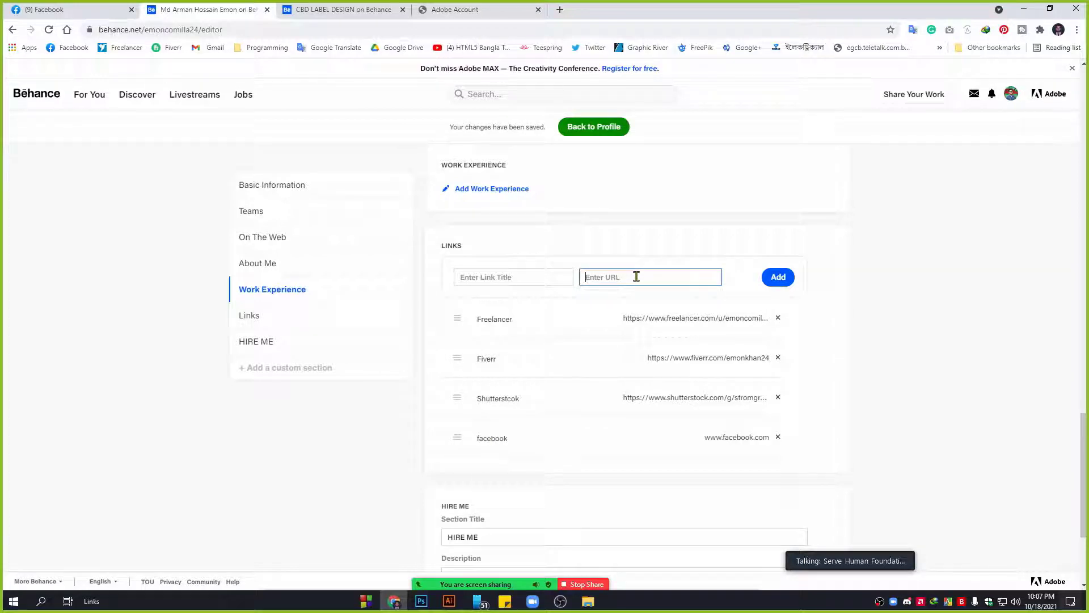
pyautogui.click(526, 278)
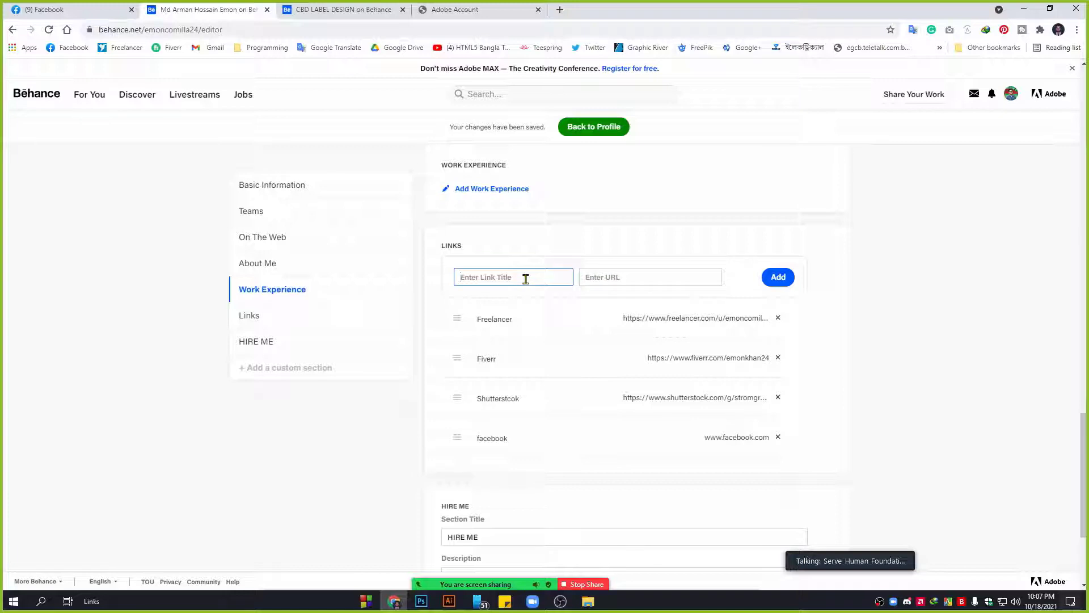
pyautogui.write('shutter')
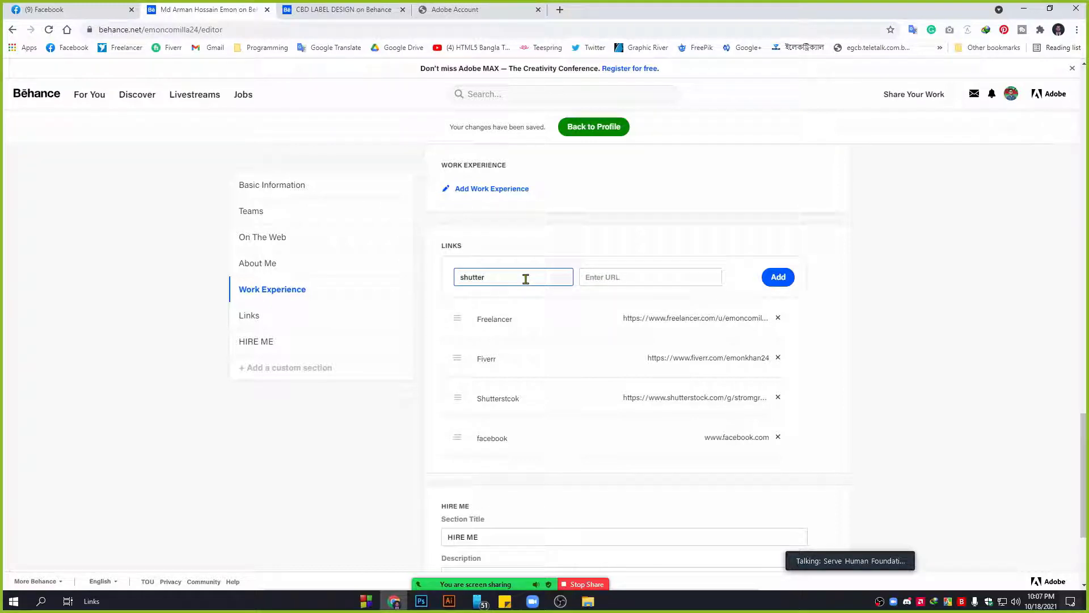
pyautogui.write('stcok')
pyautogui.write('k')
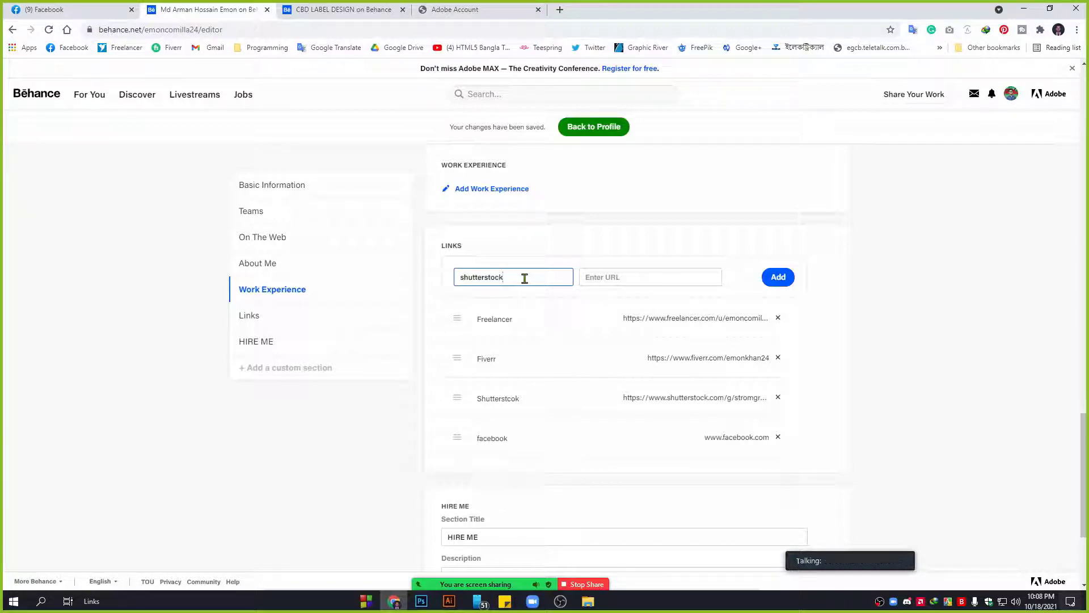
pyautogui.doubleClick(530, 278)
pyautogui.press('BackSpace')
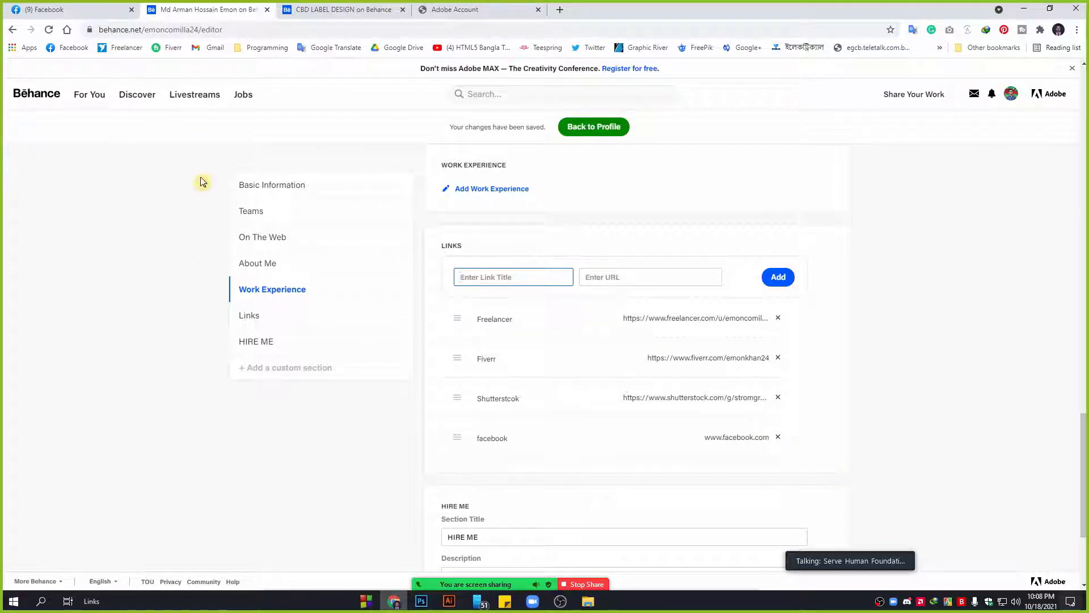
# Remove the facebook link from the profile's links list.
pyautogui.click(779, 438)
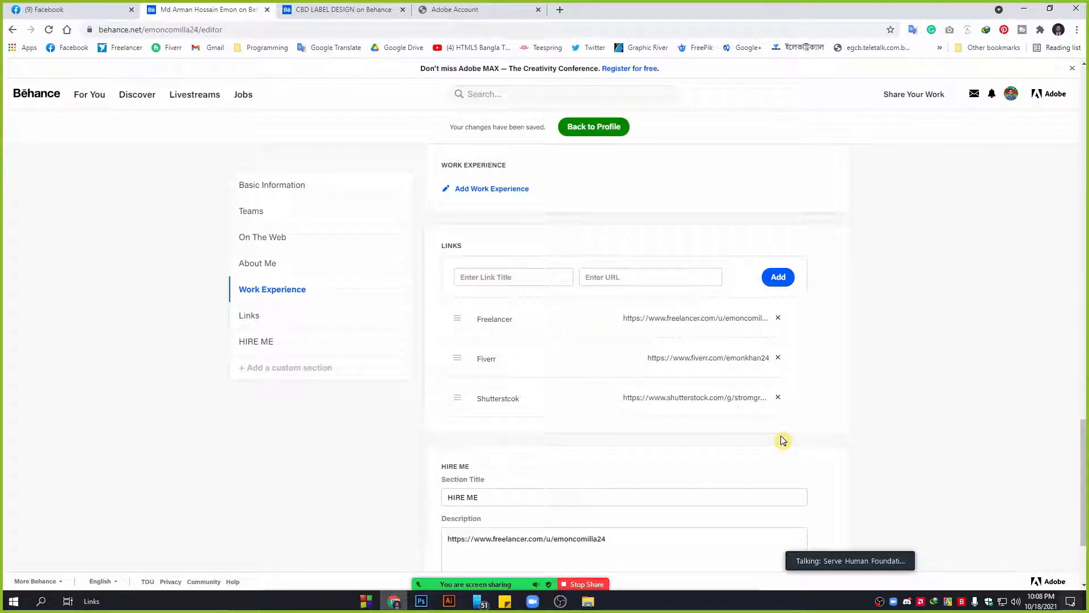
pyautogui.scroll(-1, 384, 455)
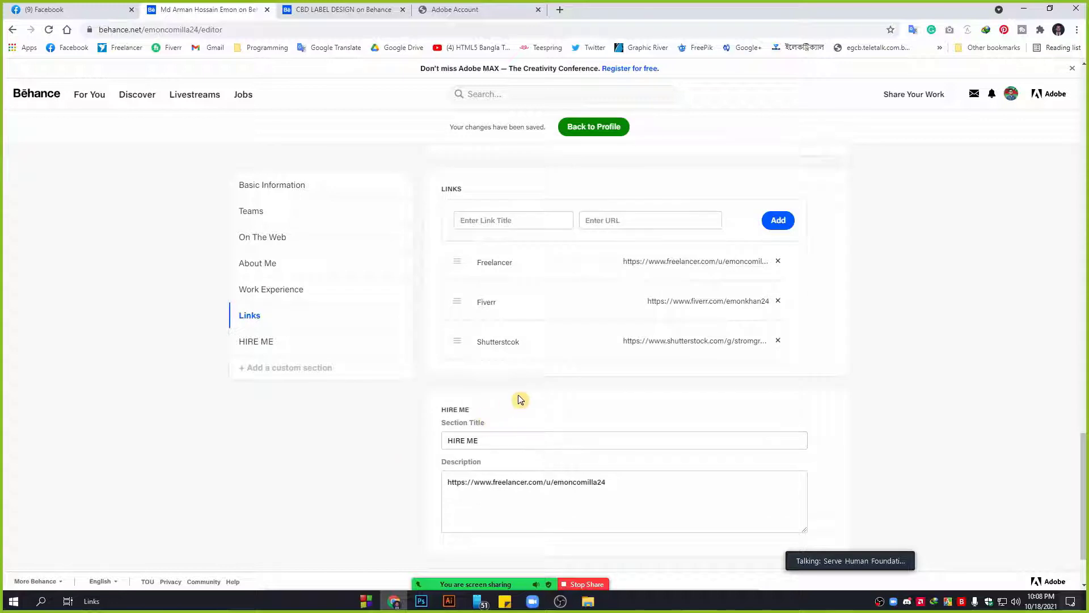
pyautogui.scroll(-1, 518, 394)
pyautogui.scroll(-1, 536, 397)
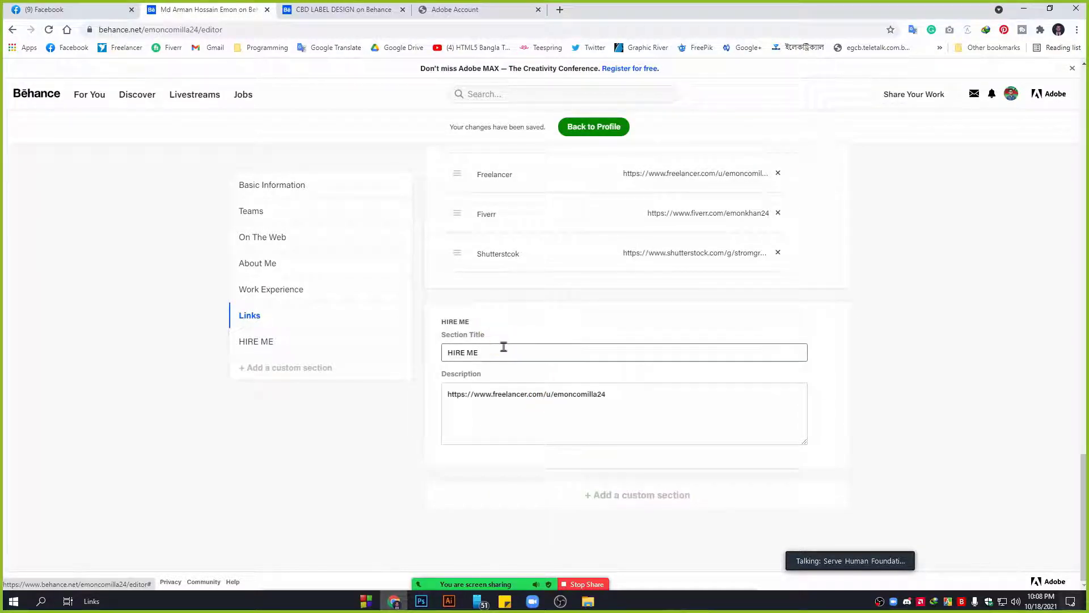
# Add a custom section whose description holds the Freelancer profile address, correcting a typo.
pyautogui.click(640, 495)
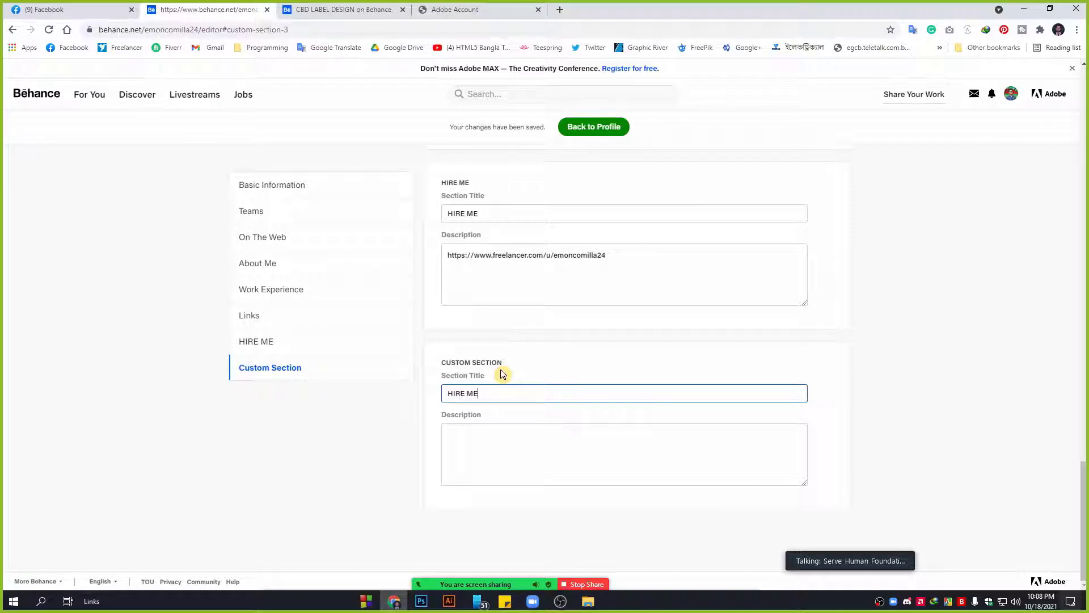
pyautogui.click(494, 438)
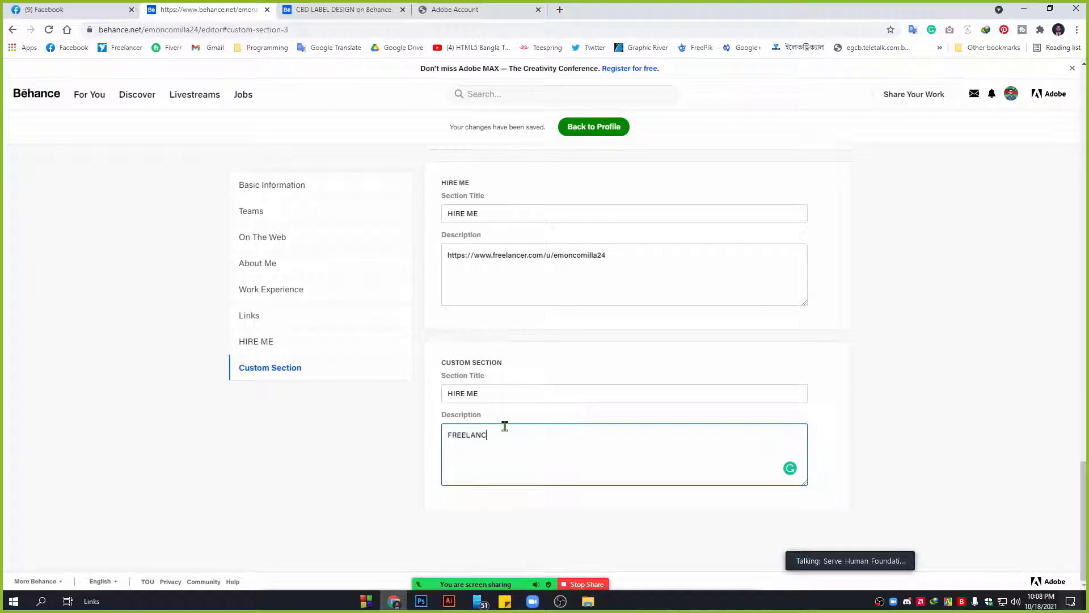
pyautogui.press('BackSpace')
pyautogui.press('BackSpace')
pyautogui.press('BackSpace')
pyautogui.press('BackSpace')
pyautogui.press('BackSpace')
pyautogui.press('BackSpace')
pyautogui.press('BackSpace')
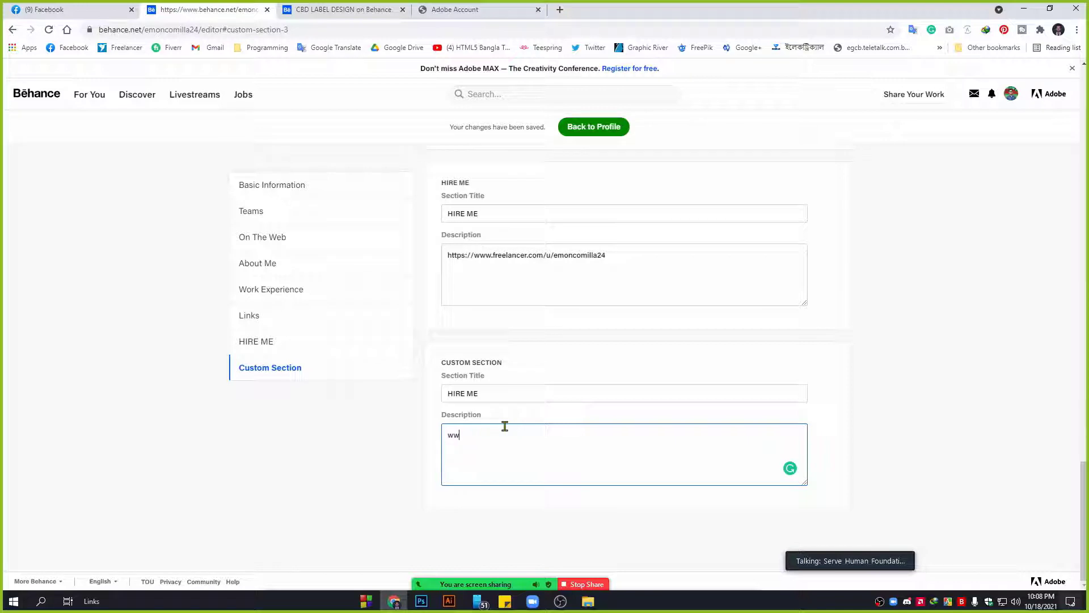
pyautogui.write('www.freelancer.com/g/')
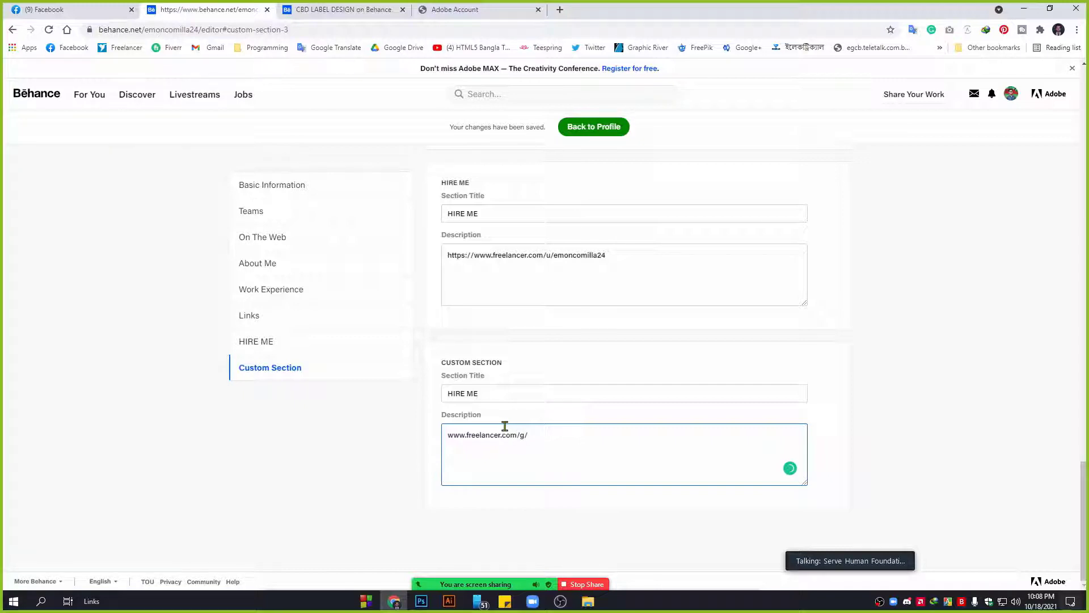
pyautogui.write('emoncomilla24')
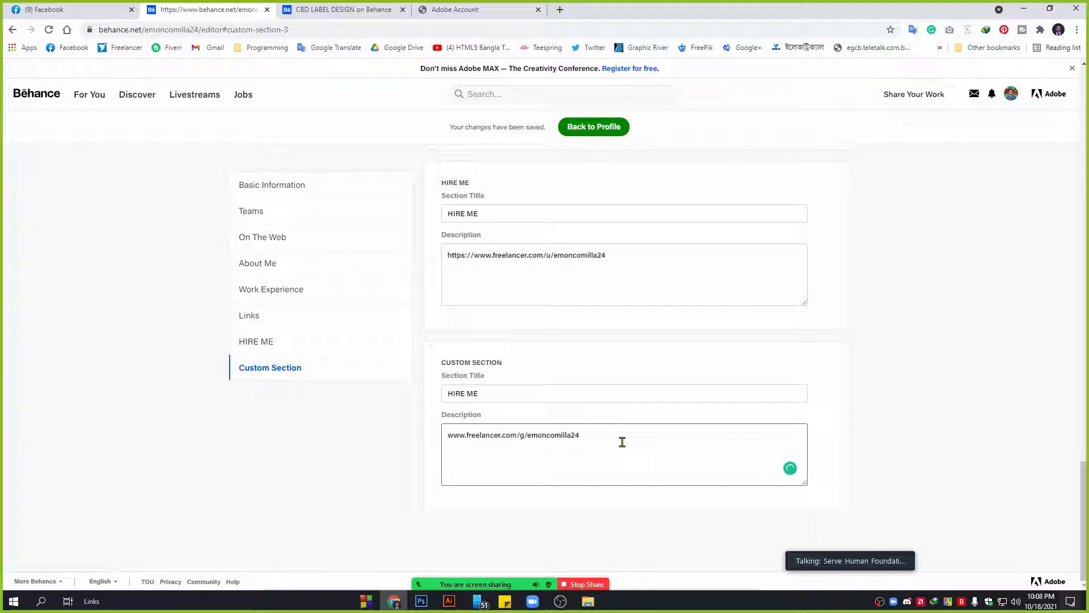
pyautogui.click(526, 435)
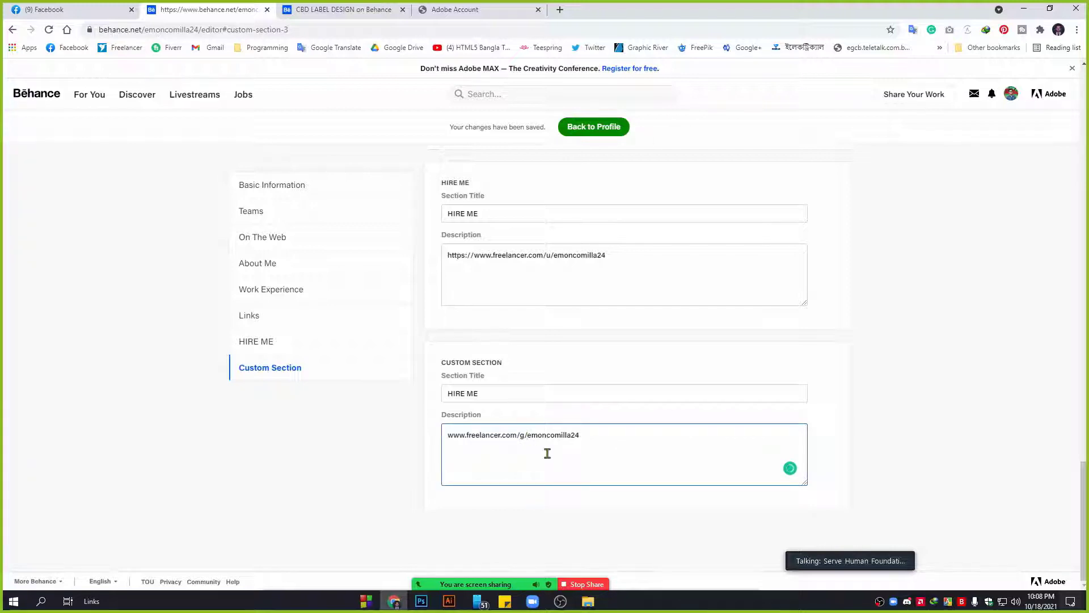
pyautogui.press('BackSpace')
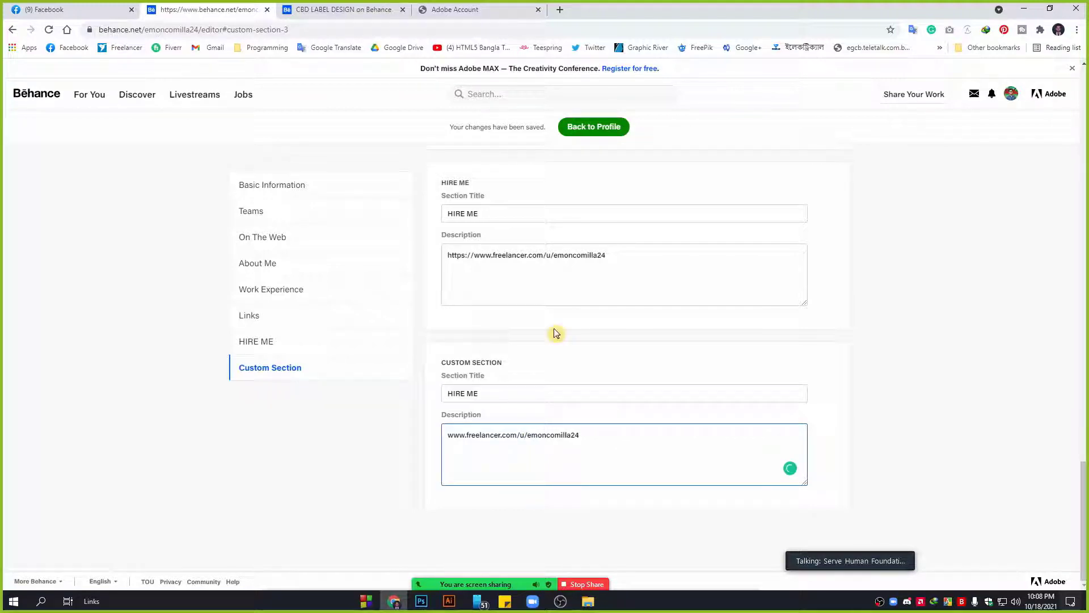
pyautogui.moveTo(596, 436); pyautogui.dragTo(453, 435)
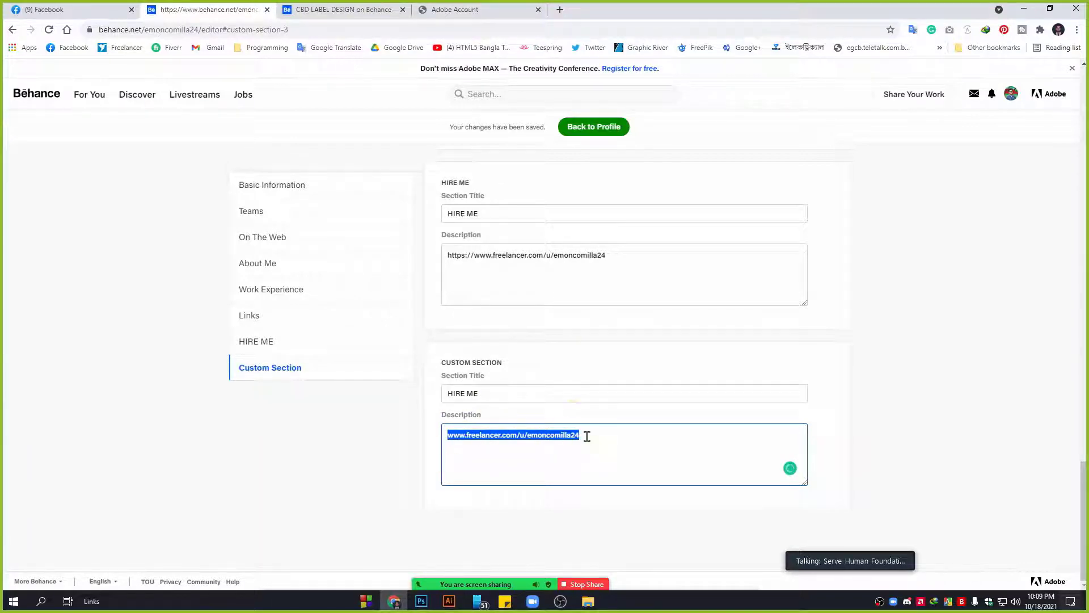
# Clear the duplicate custom section's description link and its title.
pyautogui.scroll(10, 442, 307)
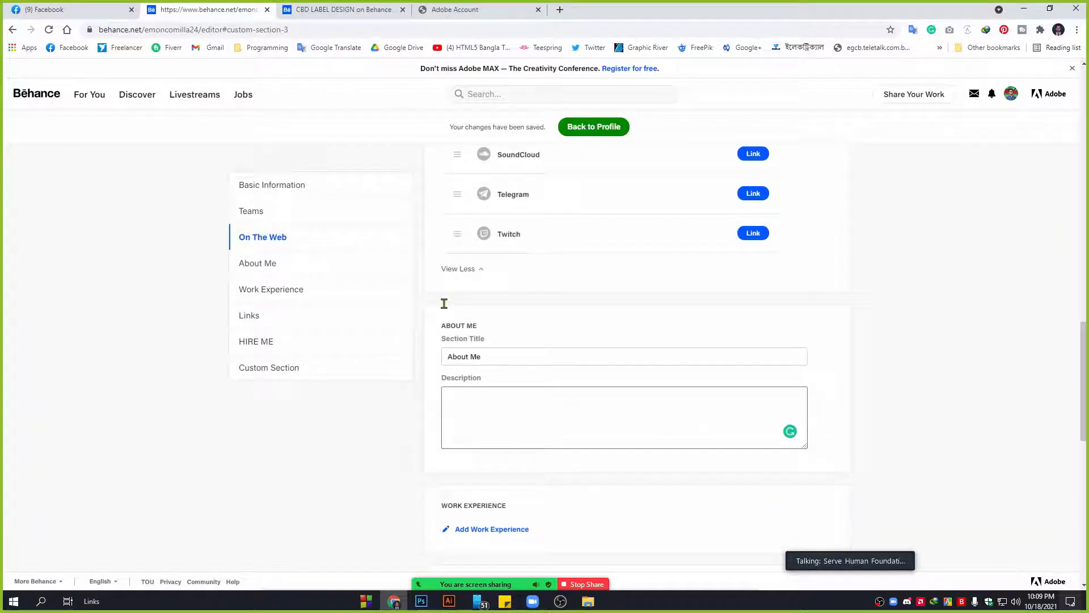
pyautogui.scroll(6, 567, 227)
pyautogui.scroll(-6, 635, 284)
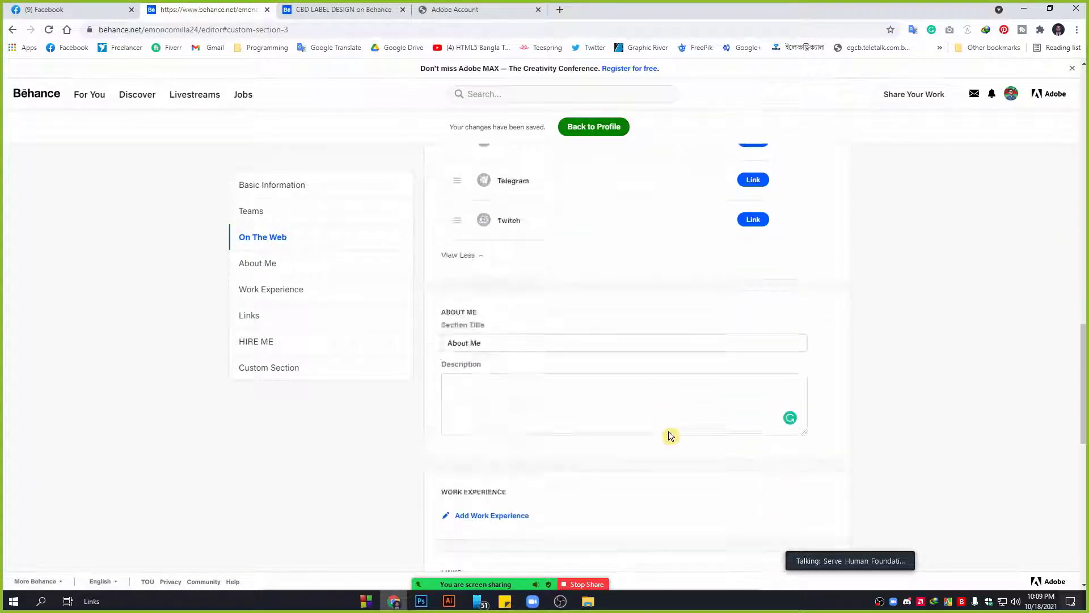
pyautogui.scroll(-10, 669, 436)
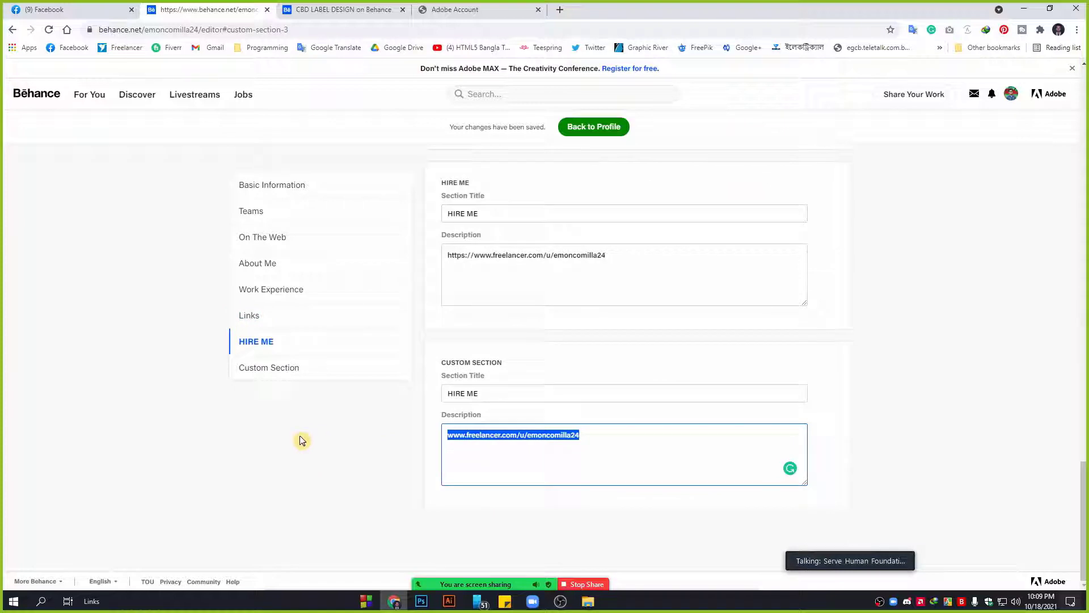
pyautogui.press('BackSpace')
pyautogui.hotkey('shift', 'Tab')
pyautogui.press('BackSpace')
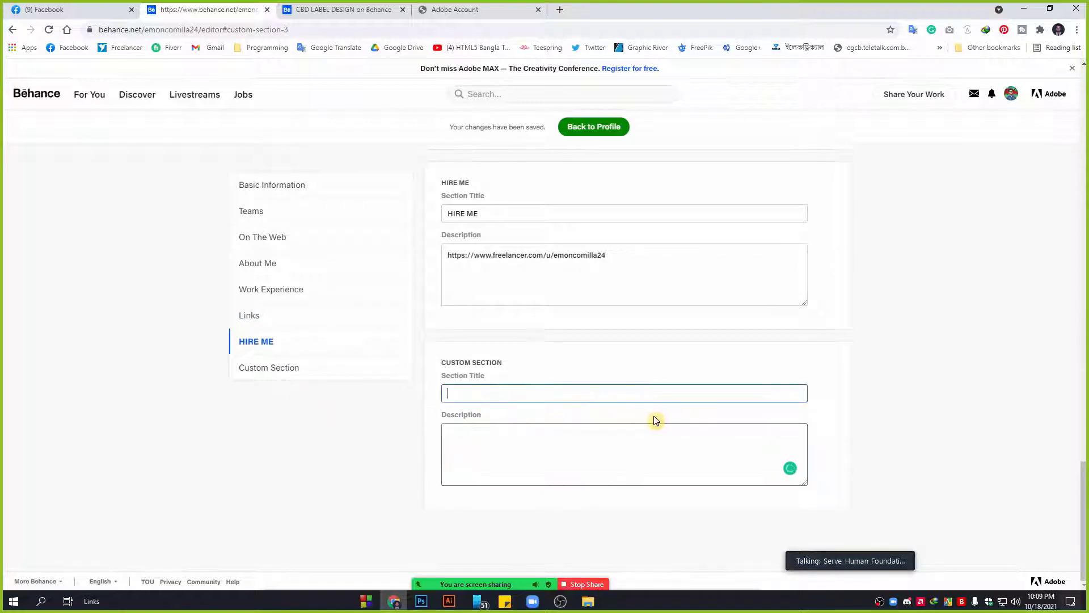
# Save the profile edits, return to the public profile, and select the Hire Me link text.
pyautogui.scroll(8, 658, 420)
pyautogui.scroll(15, 657, 420)
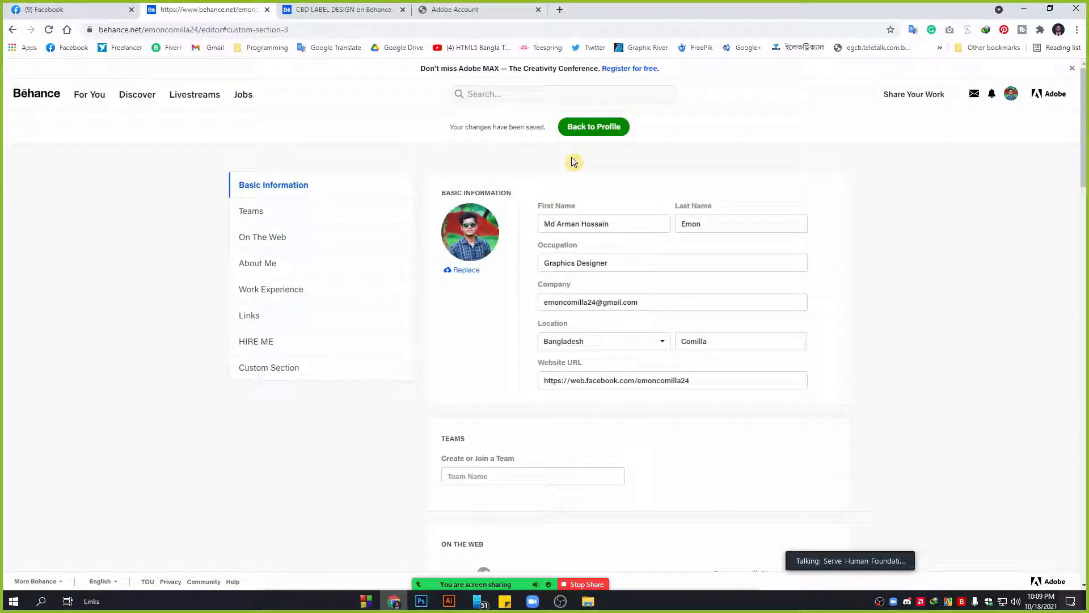
pyautogui.click(588, 128)
pyautogui.click(588, 128)
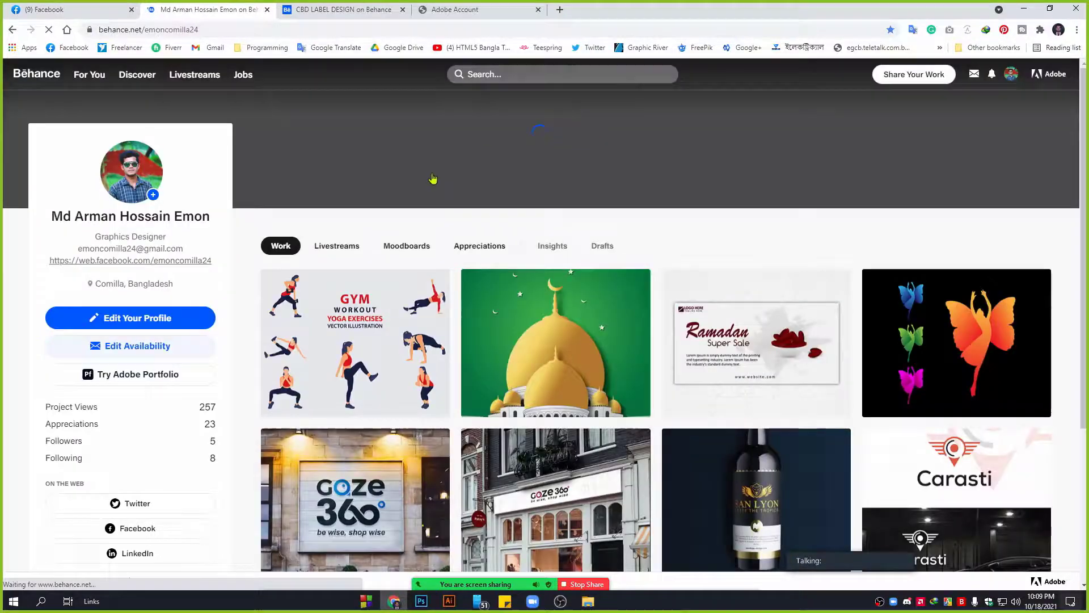
pyautogui.scroll(-3, 166, 391)
pyautogui.scroll(-2, 145, 442)
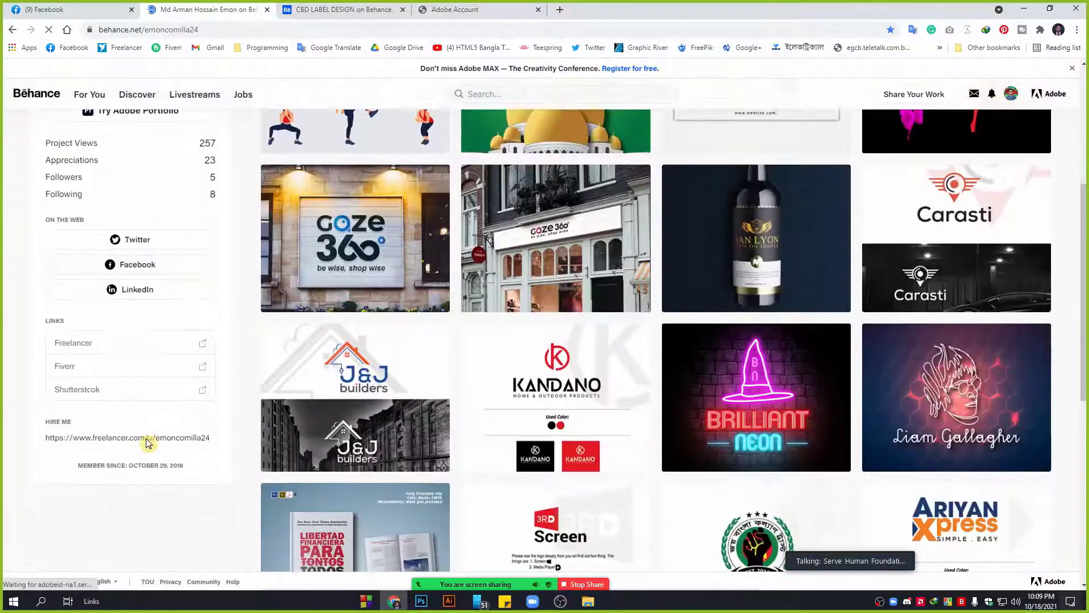
pyautogui.scroll(2, 184, 451)
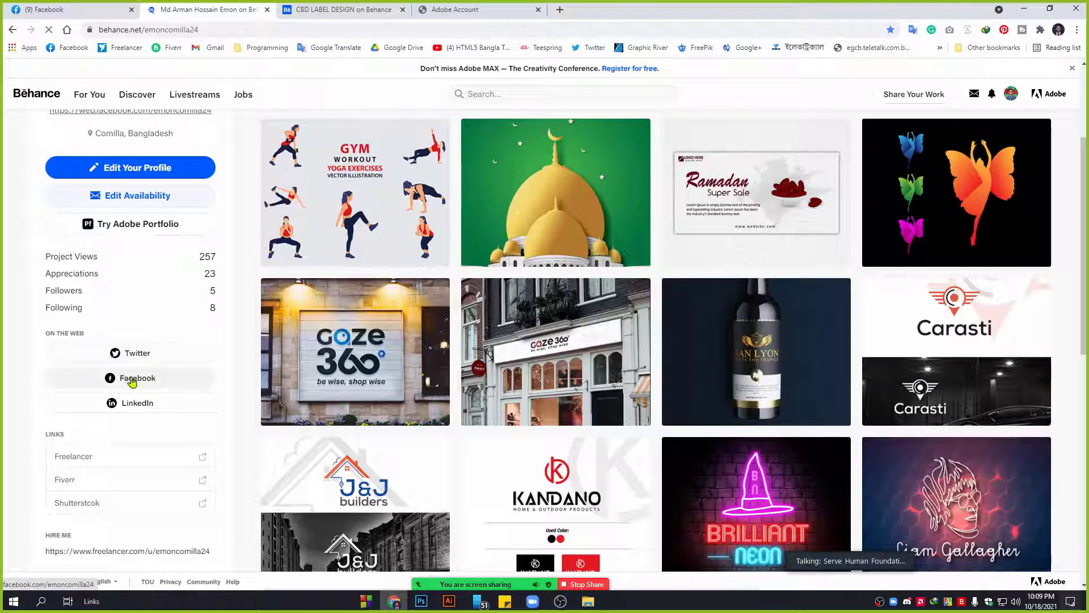
pyautogui.scroll(-1, 114, 414)
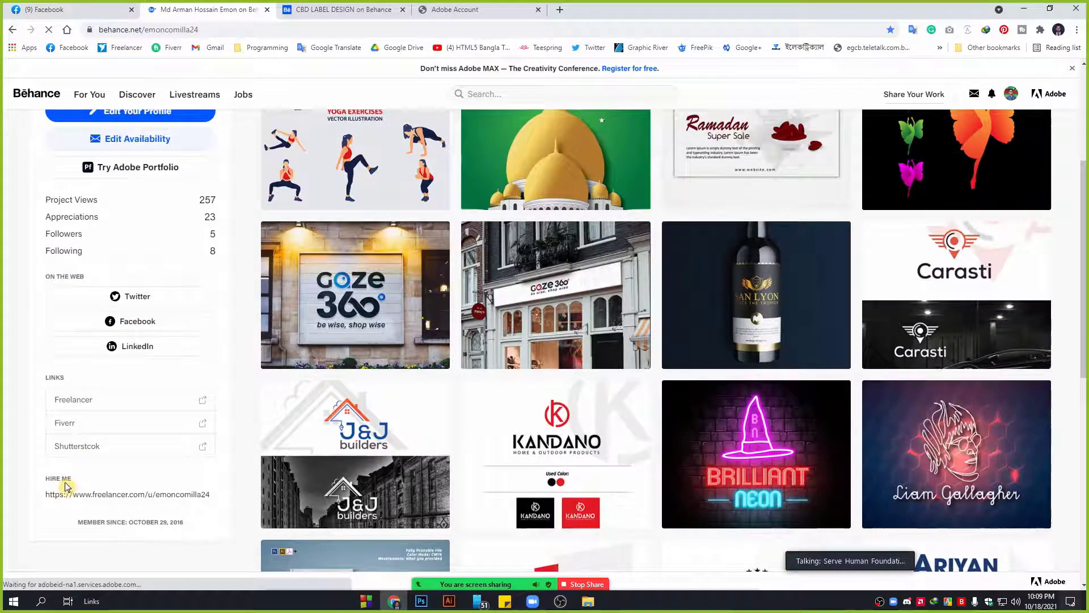
pyautogui.moveTo(46, 480); pyautogui.dragTo(211, 495)
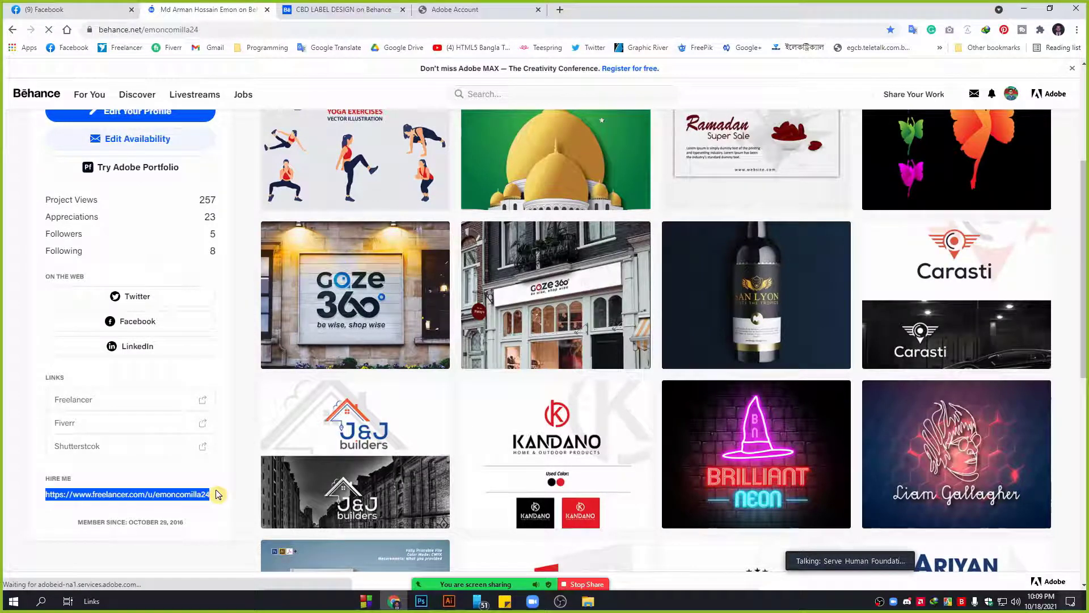
pyautogui.click(205, 448)
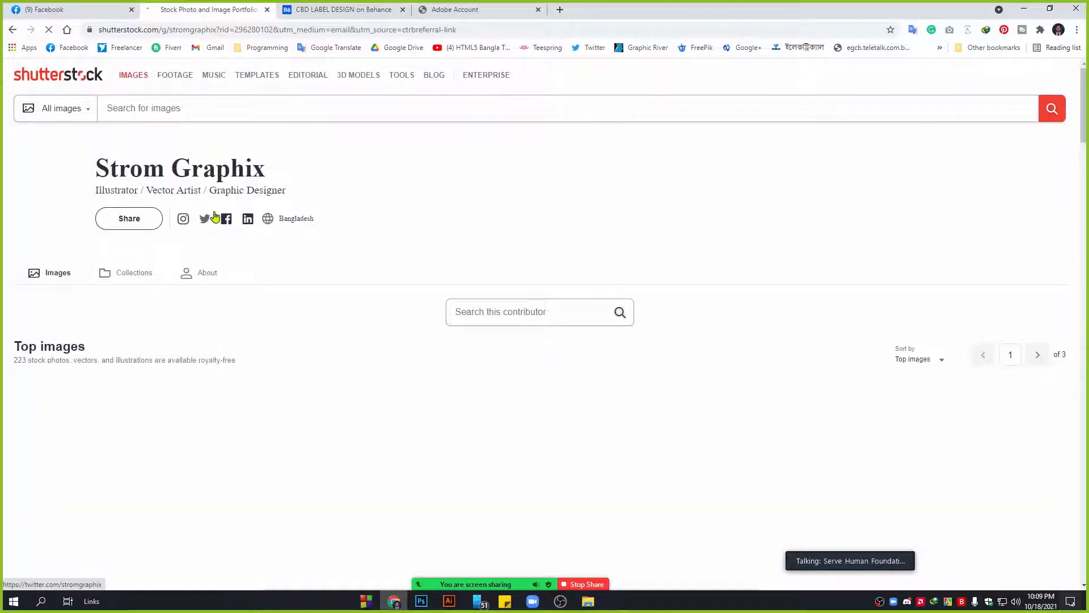
pyautogui.scroll(-3, 89, 231)
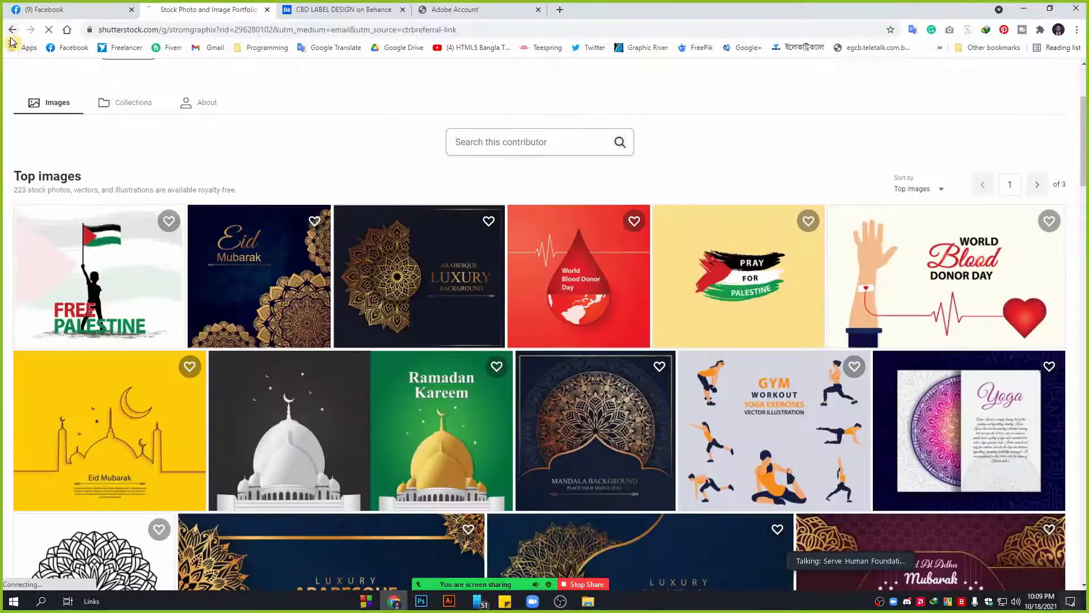
pyautogui.click(13, 29)
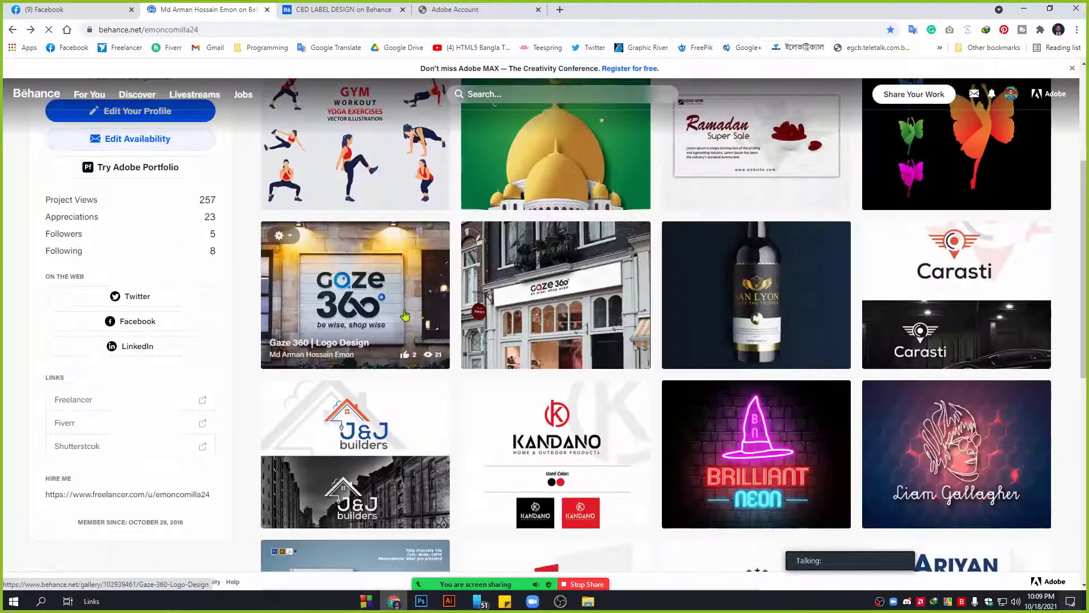
pyautogui.scroll(-2, 131, 347)
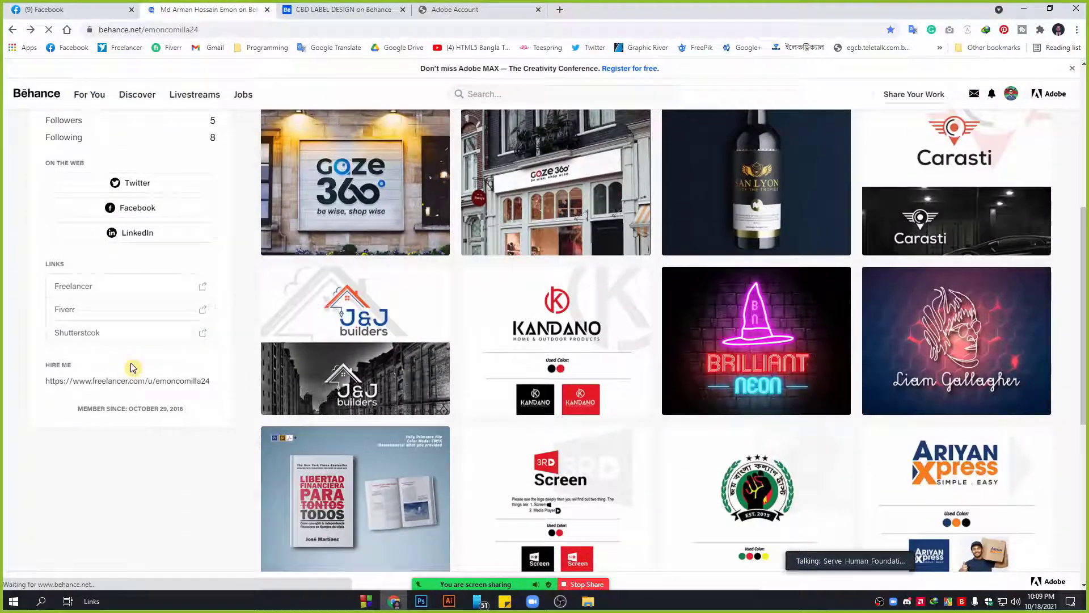
pyautogui.scroll(6, 482, 290)
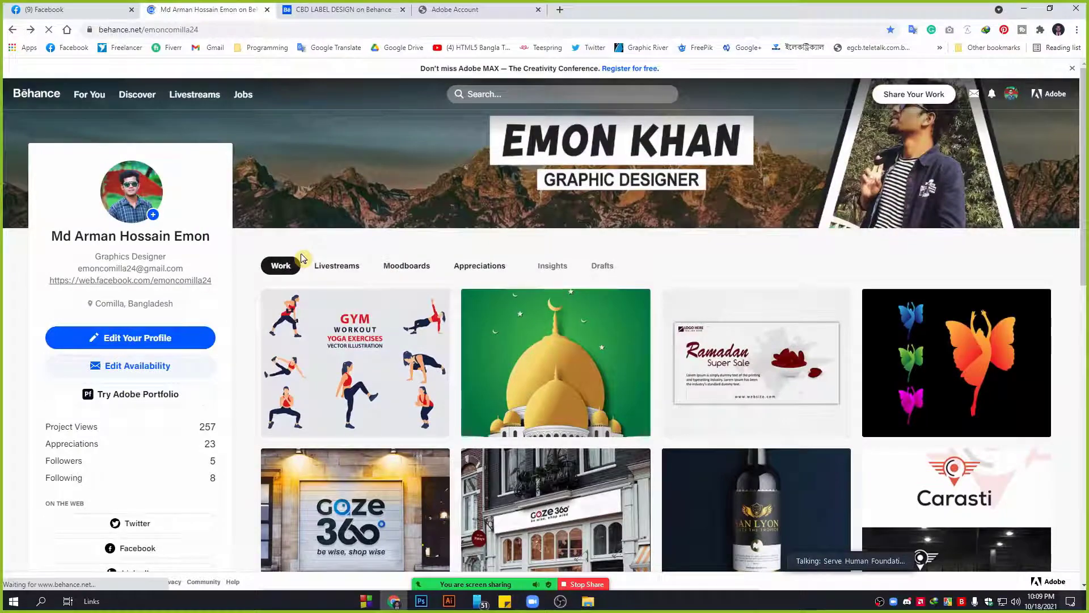
pyautogui.scroll(-10, 489, 352)
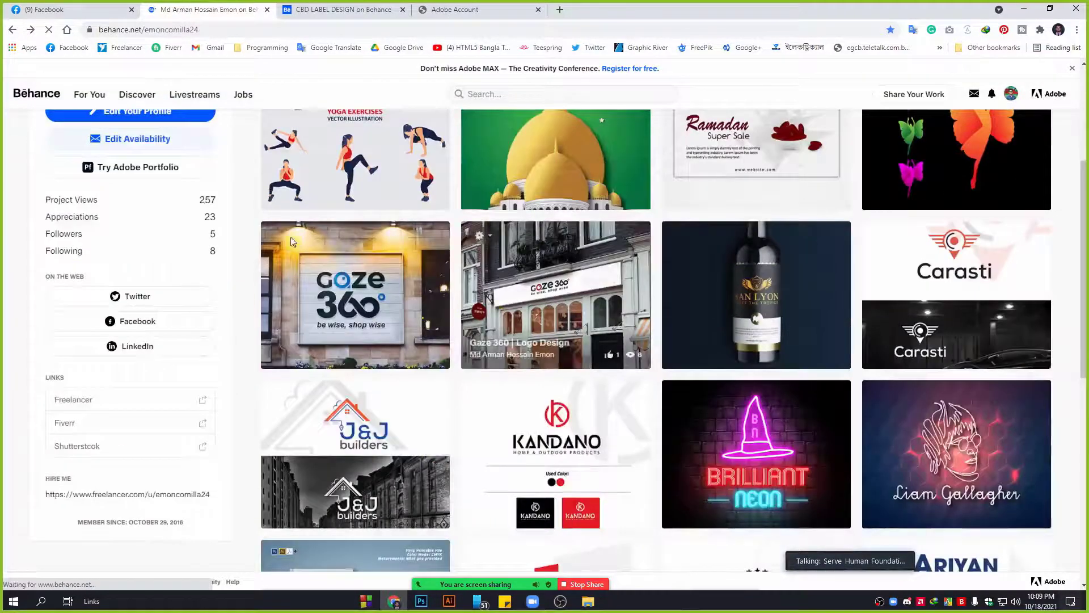
pyautogui.scroll(-8, 335, 386)
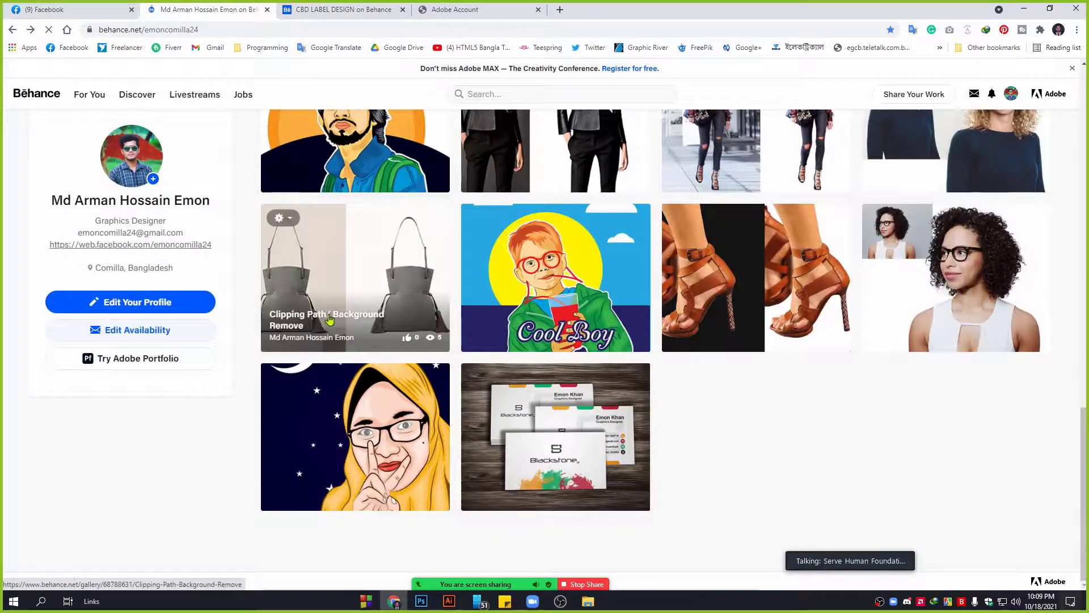
pyautogui.scroll(10, 527, 391)
pyautogui.scroll(10, 527, 391)
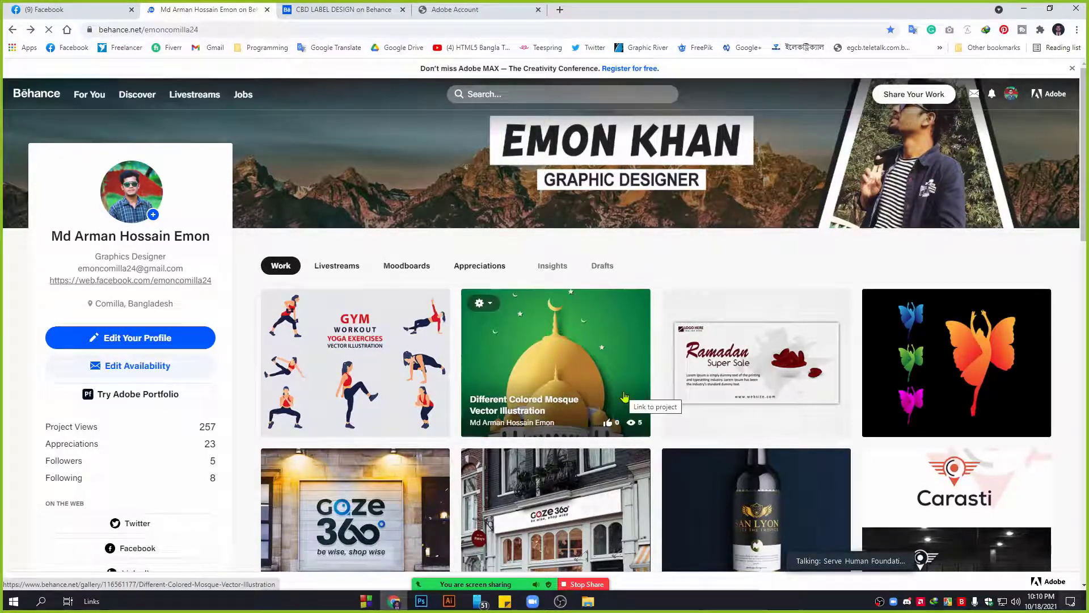
pyautogui.scroll(-3, 624, 396)
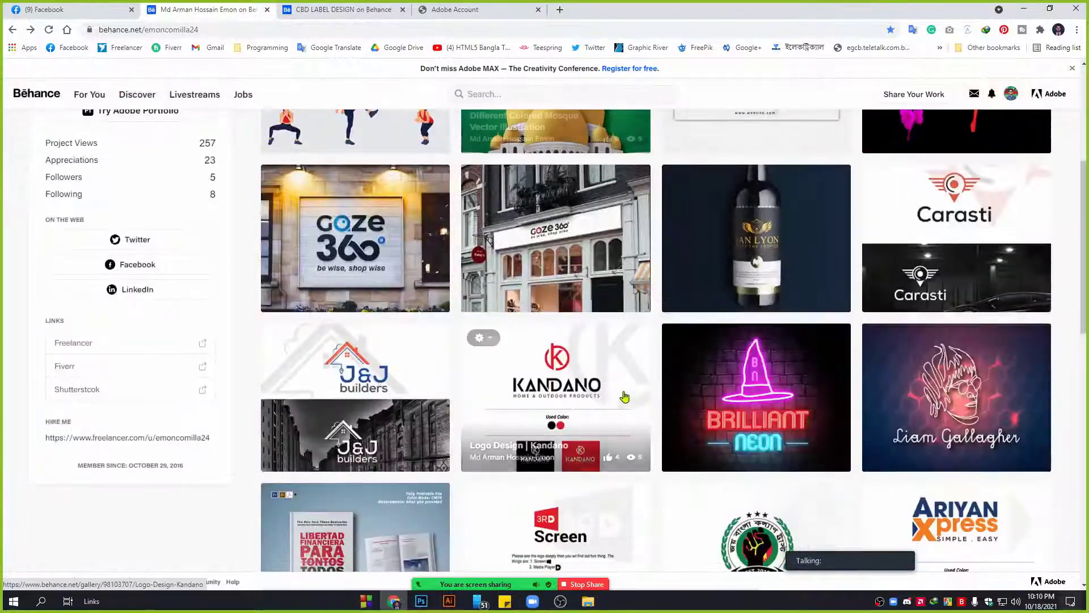
pyautogui.scroll(3, 624, 396)
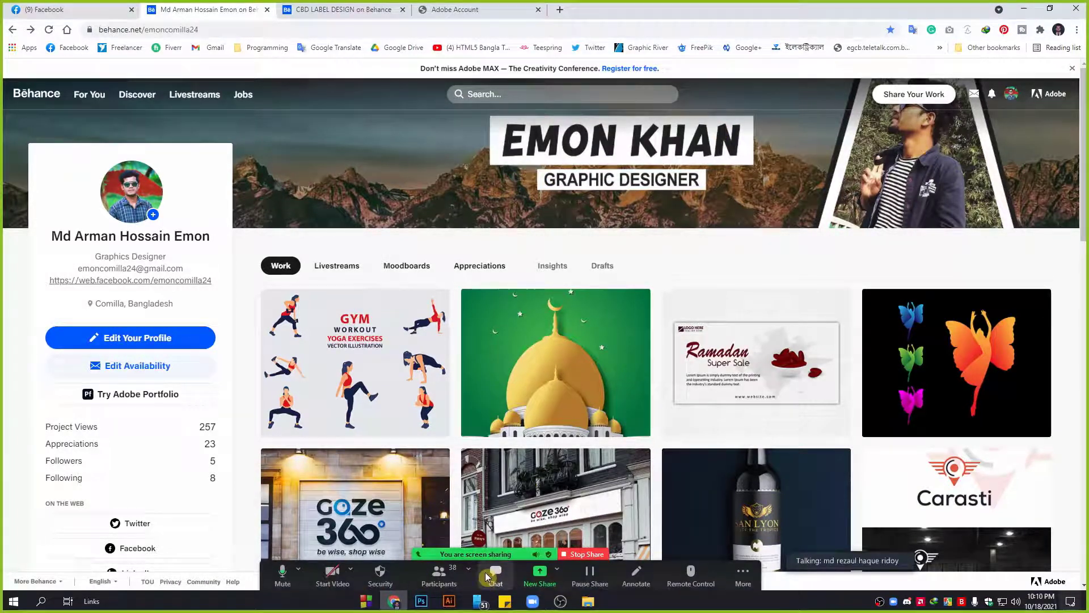
pyautogui.moveTo(814, 180)
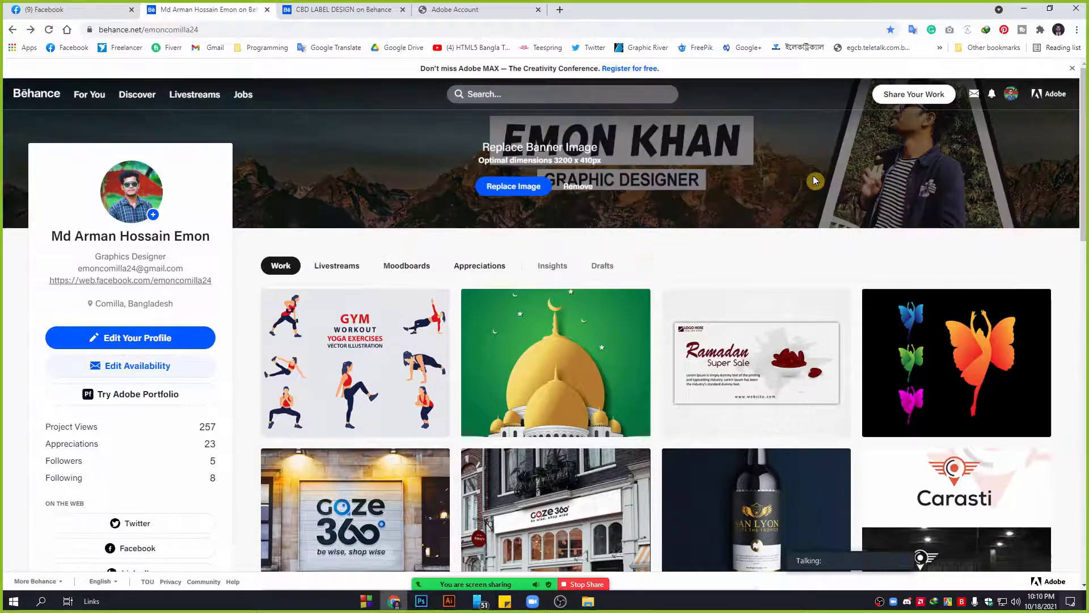
# Choose Project under Share Your Work to open the Create Project editor, then hide the meeting chat.
pyautogui.moveTo(907, 97)
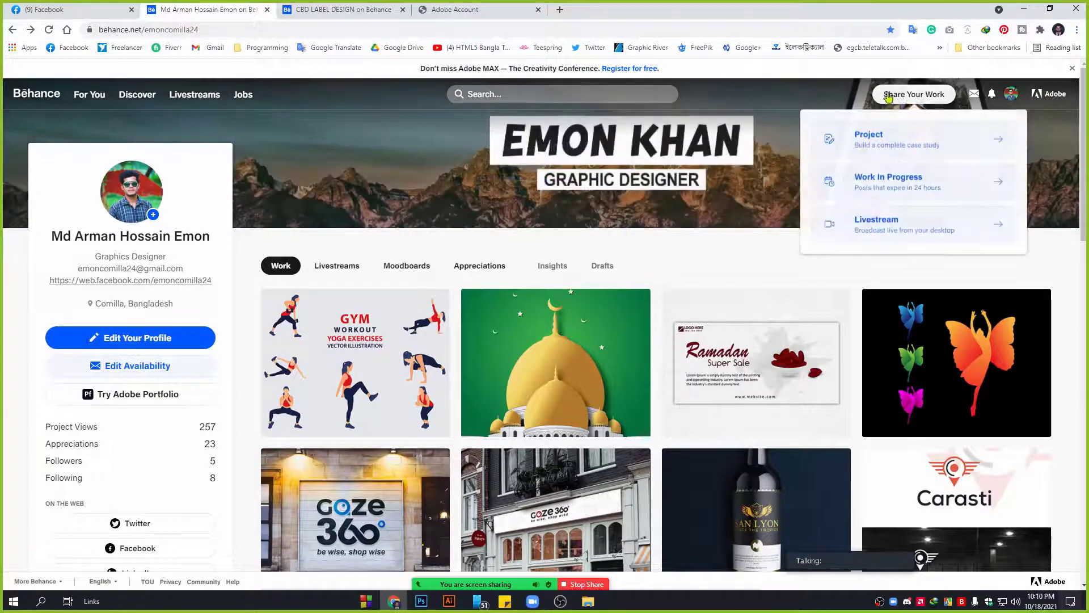
pyautogui.click(926, 100)
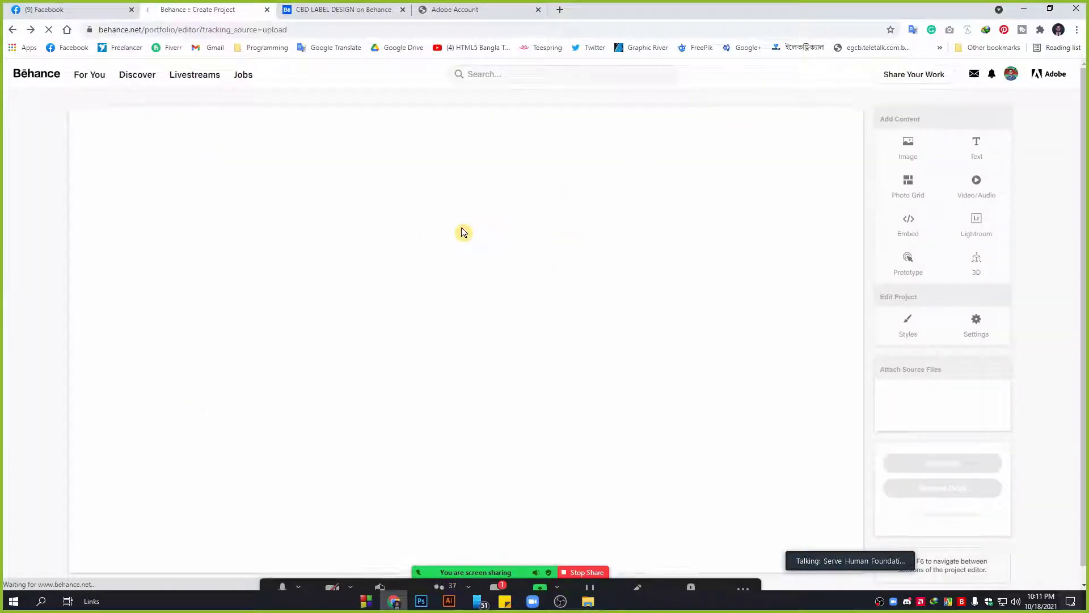
pyautogui.click(495, 572)
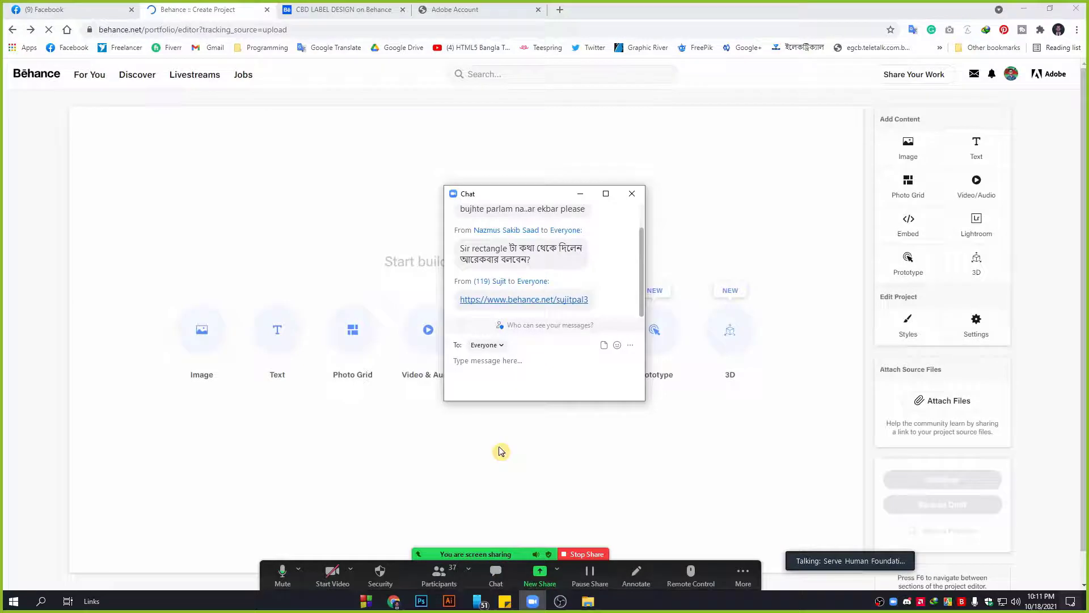
pyautogui.click(580, 194)
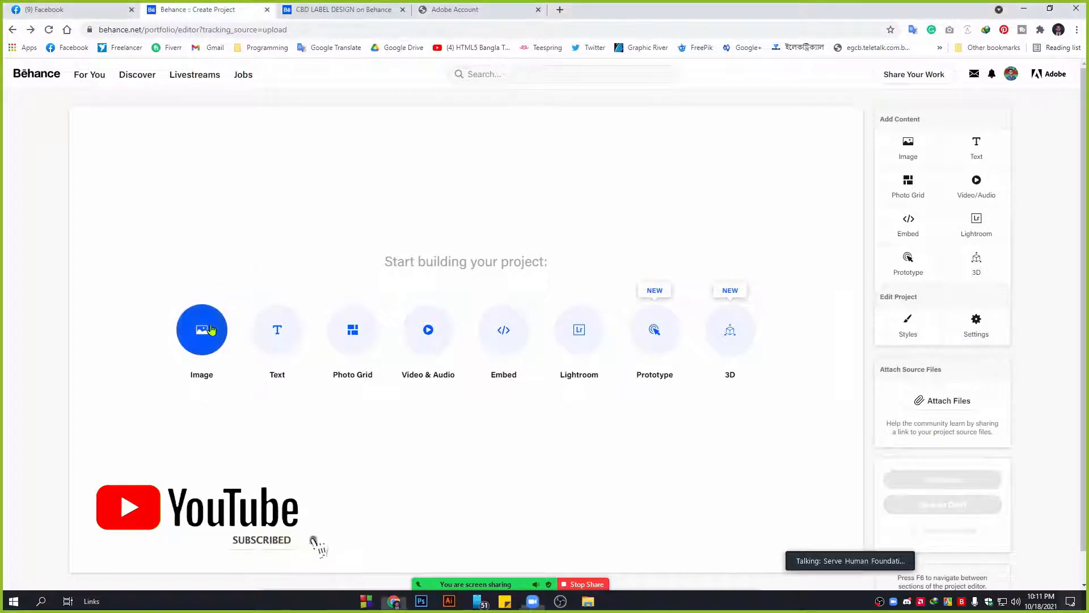
# Upload 5-minute-skills-logo.jpg from the Desktop as the project's first image block.
pyautogui.click(212, 330)
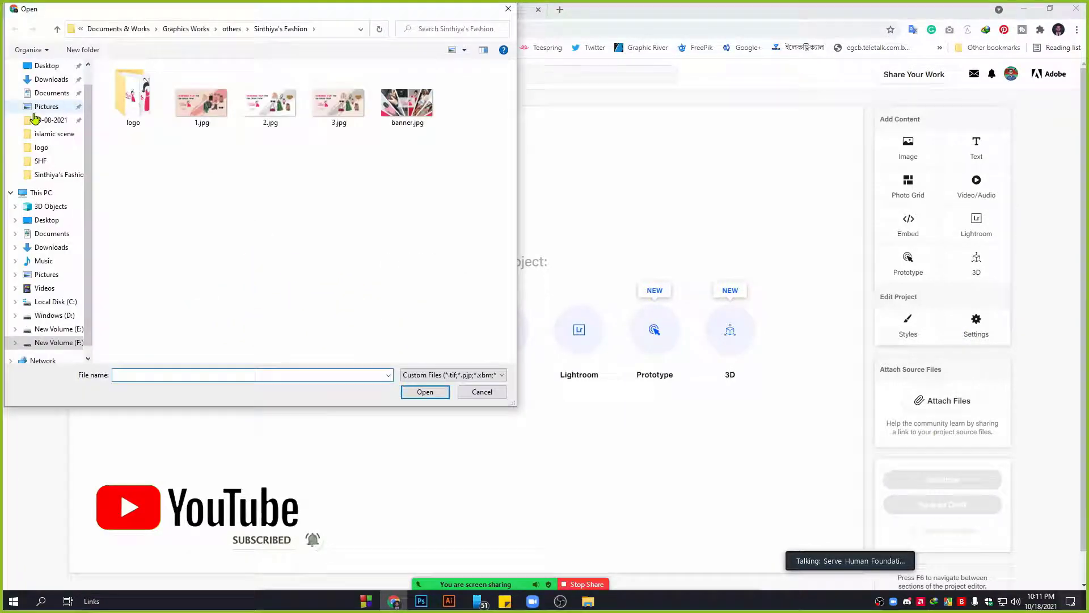
pyautogui.click(44, 67)
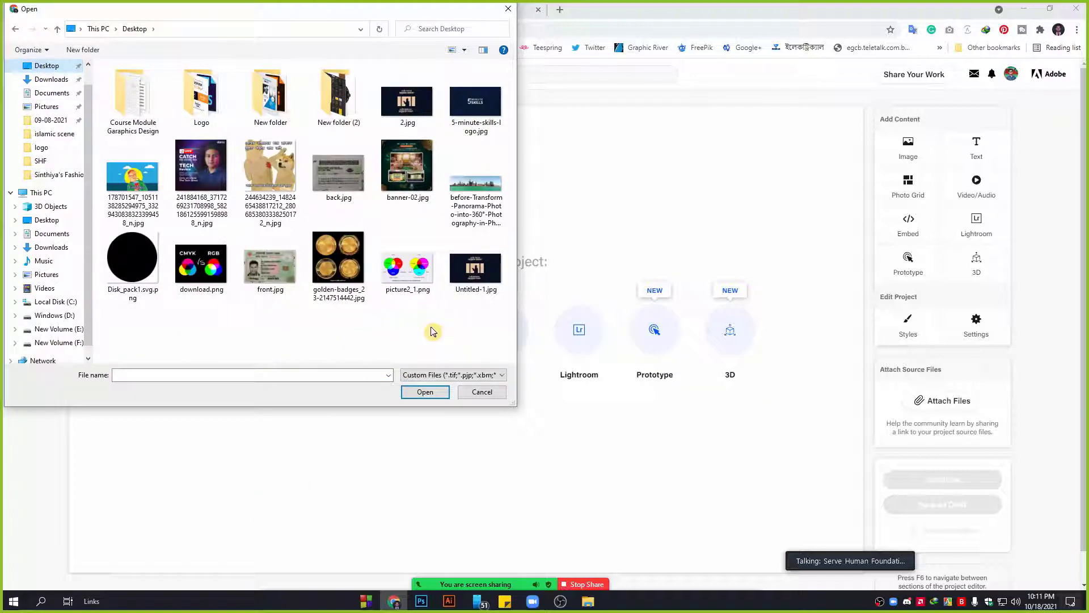
pyautogui.doubleClick(465, 101)
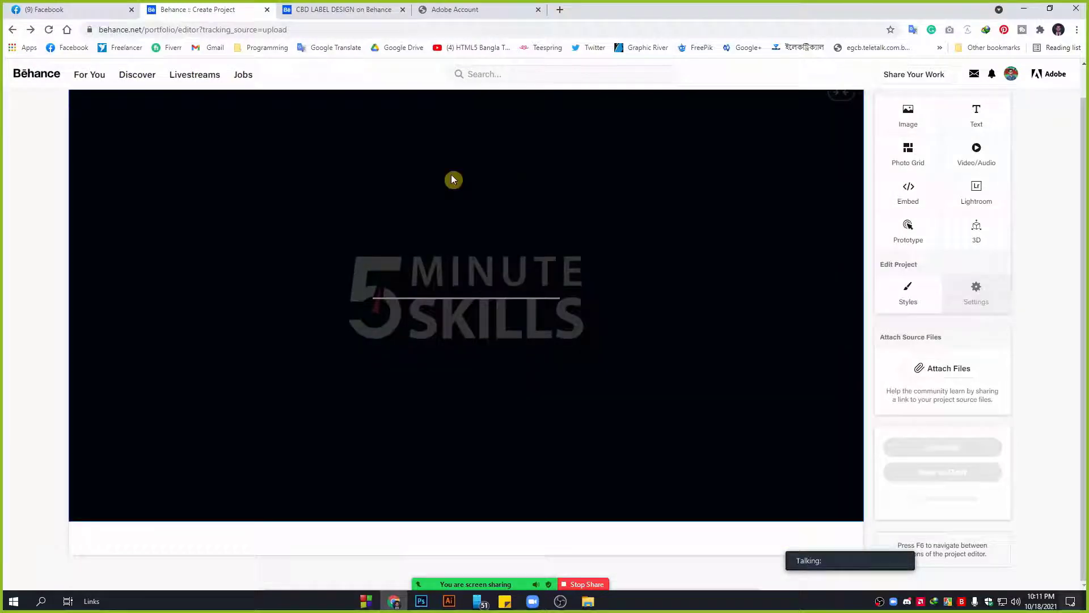
pyautogui.scroll(1, 663, 307)
pyautogui.scroll(-1, 665, 341)
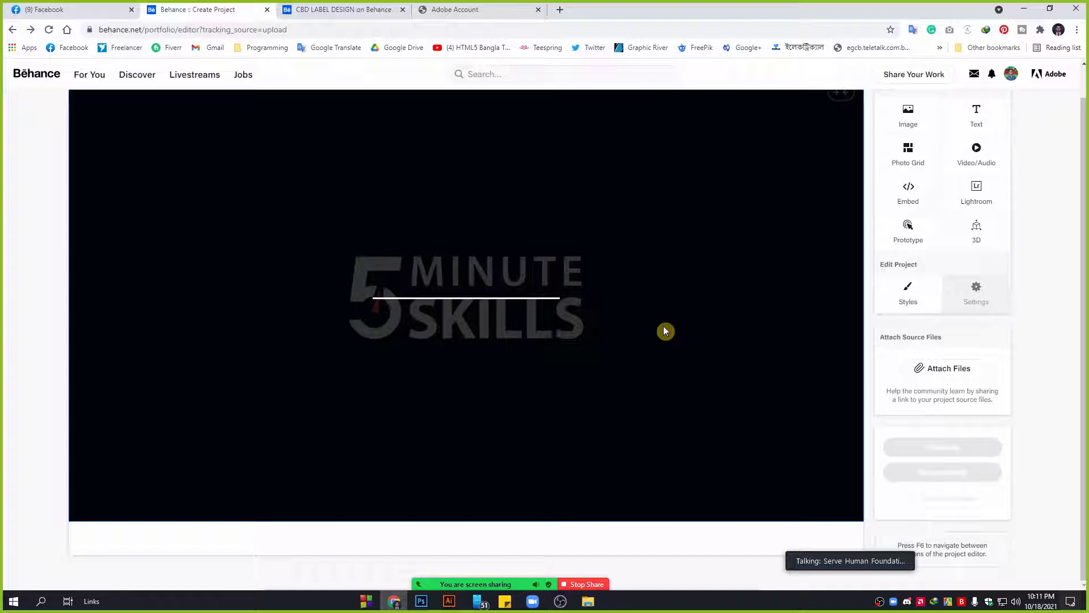
pyautogui.scroll(1, 613, 341)
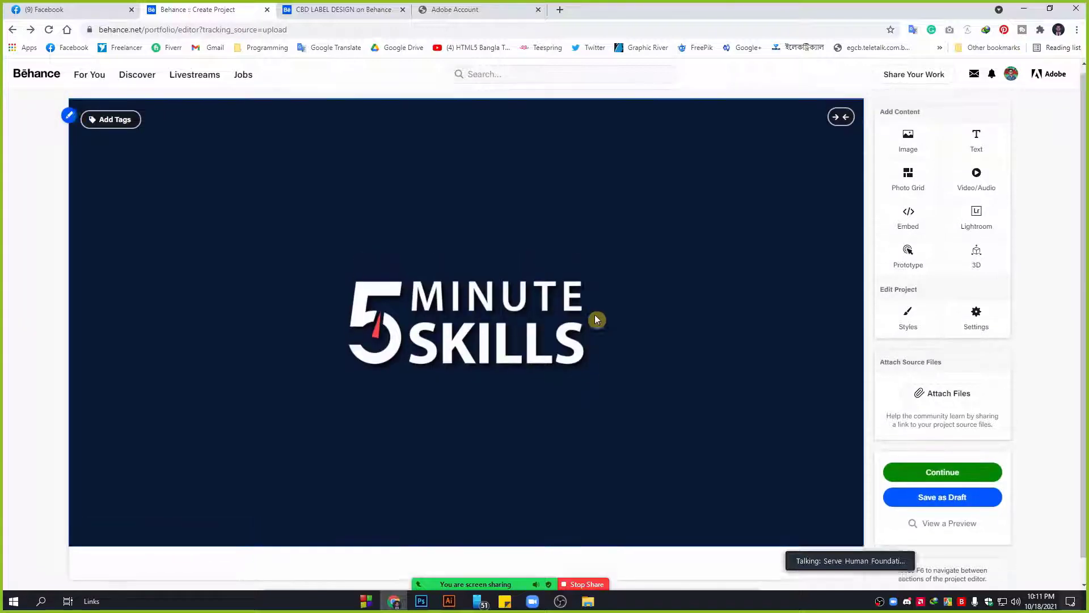
# Upload banner-02.jpg, the banquet discount flyer, as the project's second image.
pyautogui.click(908, 145)
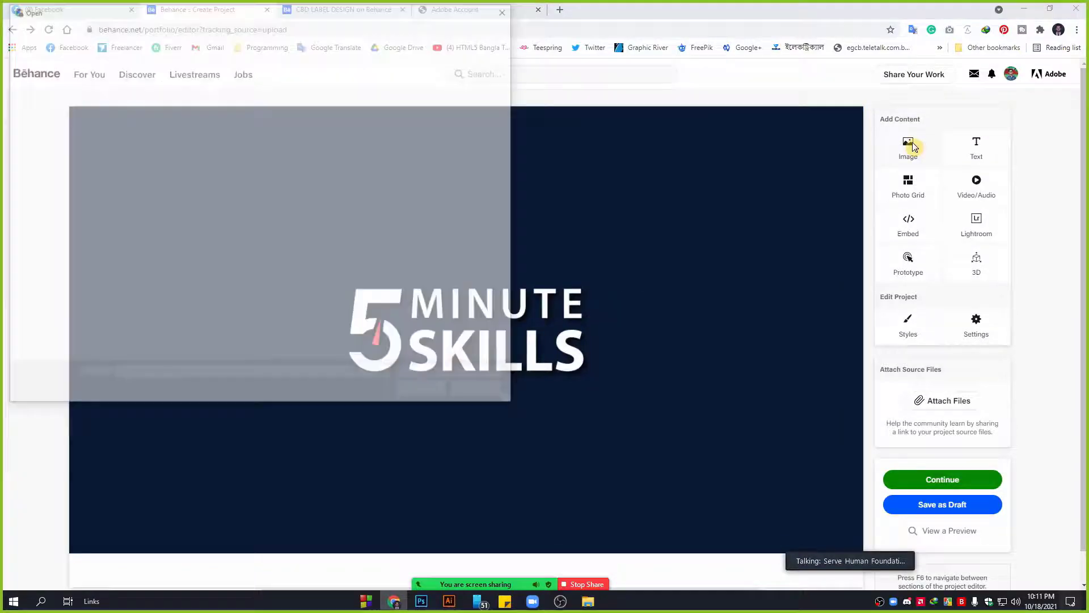
pyautogui.doubleClick(414, 164)
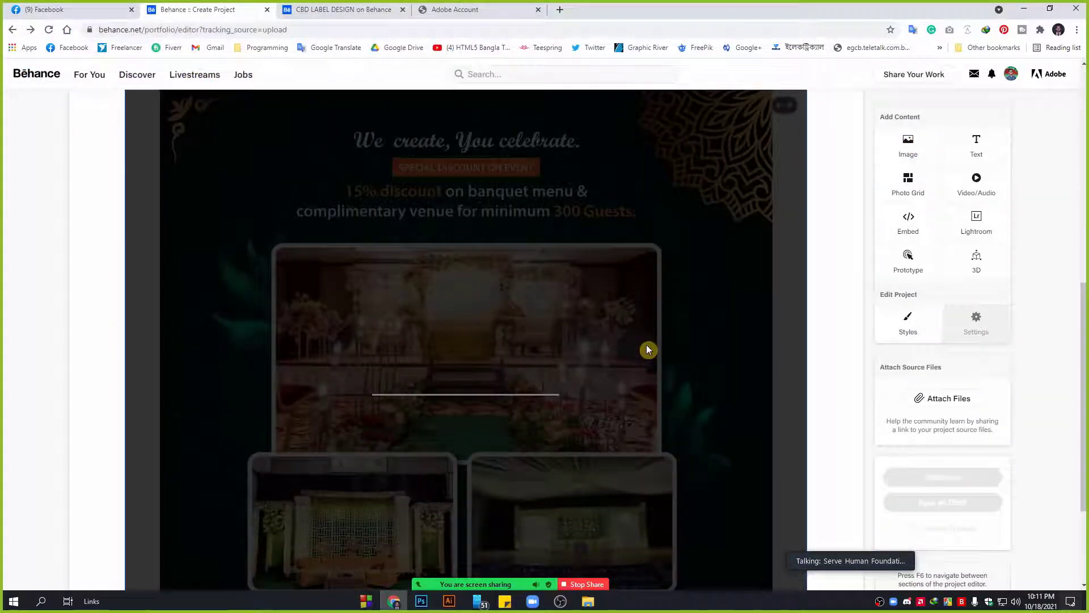
pyautogui.scroll(-3, 584, 300)
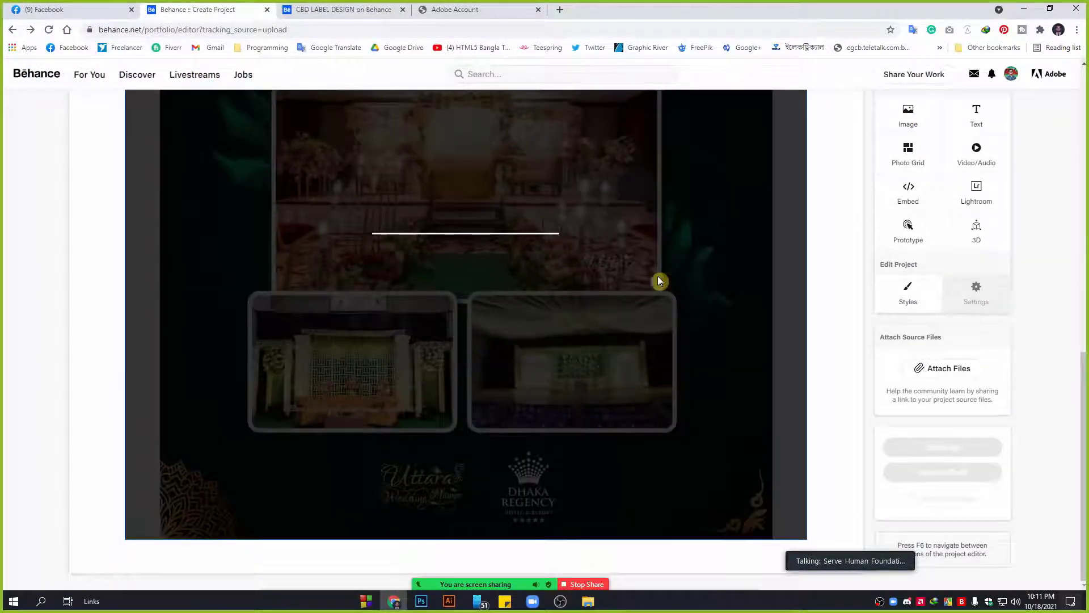
pyautogui.scroll(10, 643, 339)
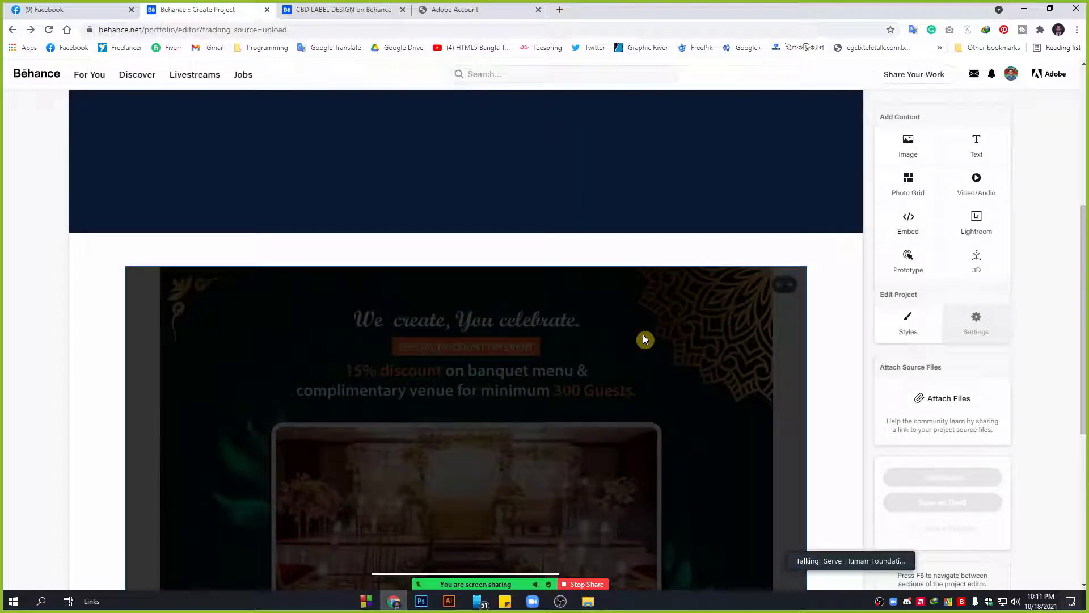
pyautogui.scroll(-10, 655, 334)
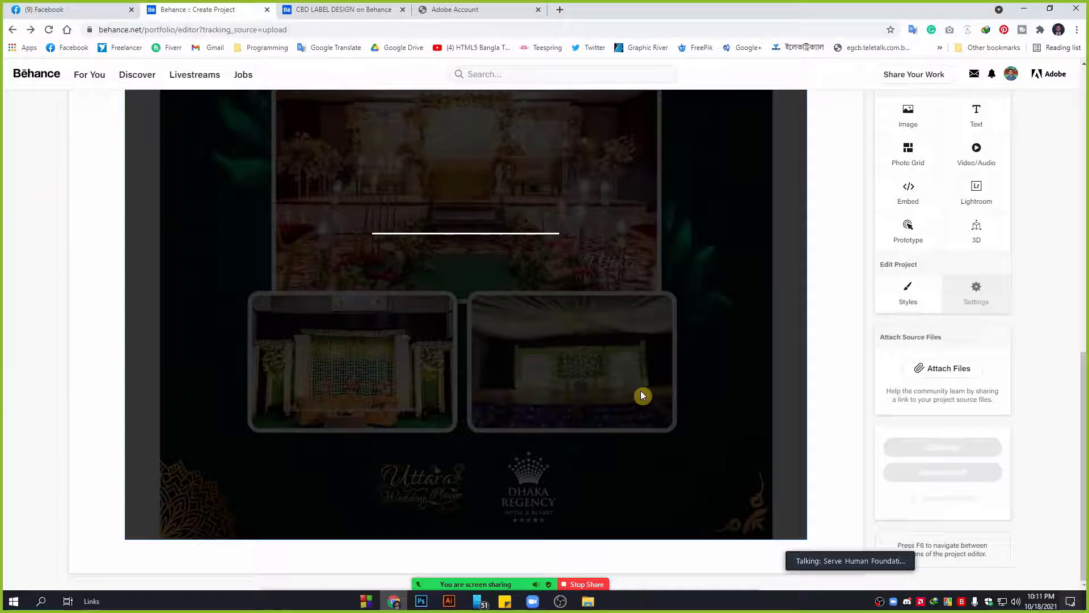
pyautogui.scroll(10, 643, 396)
pyautogui.scroll(-4, 643, 395)
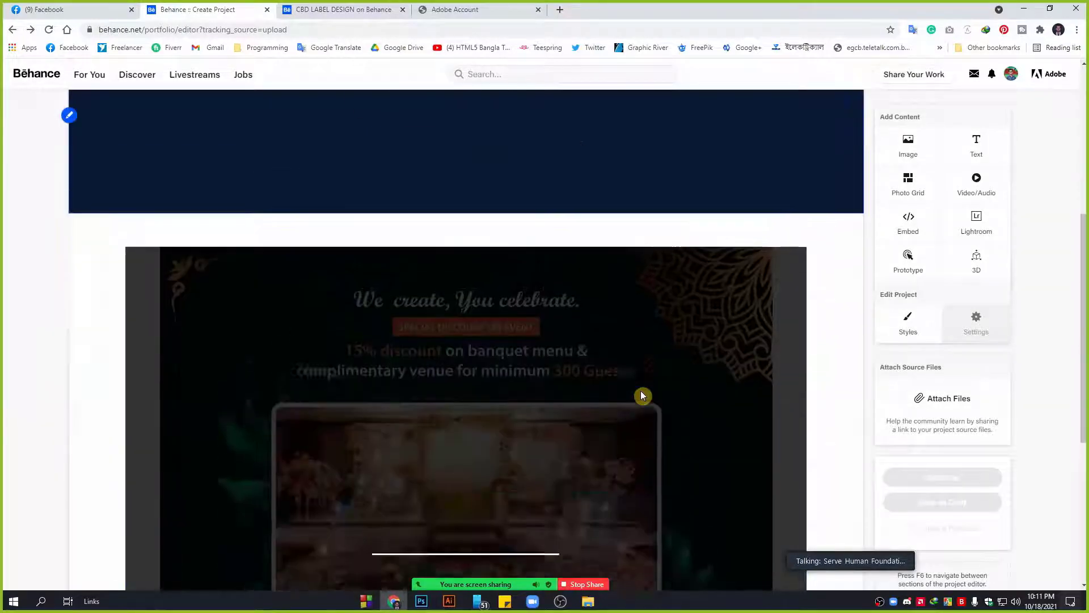
pyautogui.scroll(5, 664, 297)
pyautogui.scroll(-3, 622, 382)
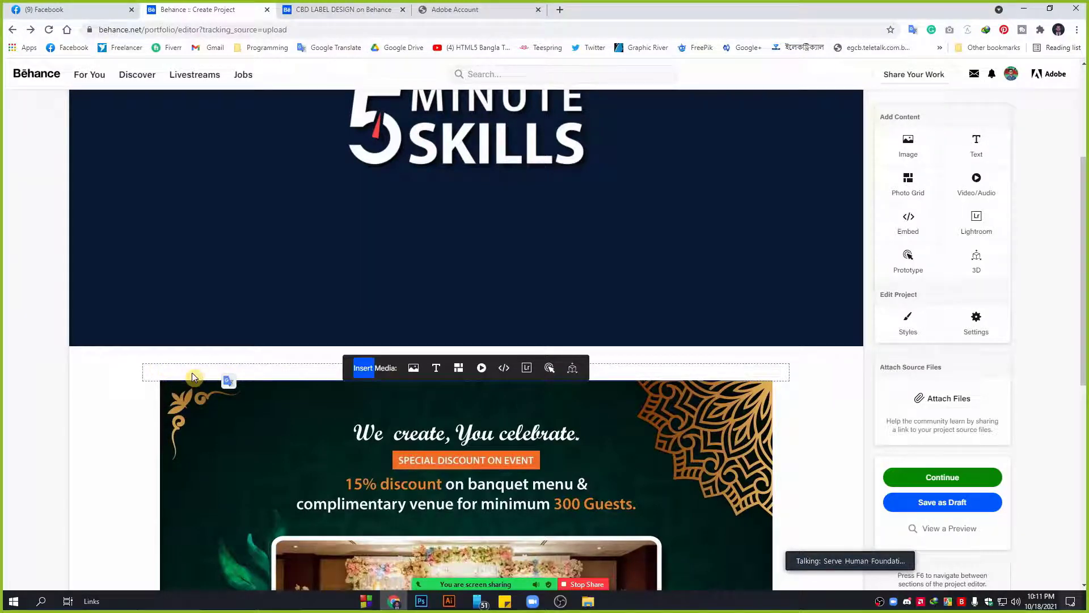
pyautogui.click(436, 367)
pyautogui.scroll(-5, 438, 369)
pyautogui.click(258, 120)
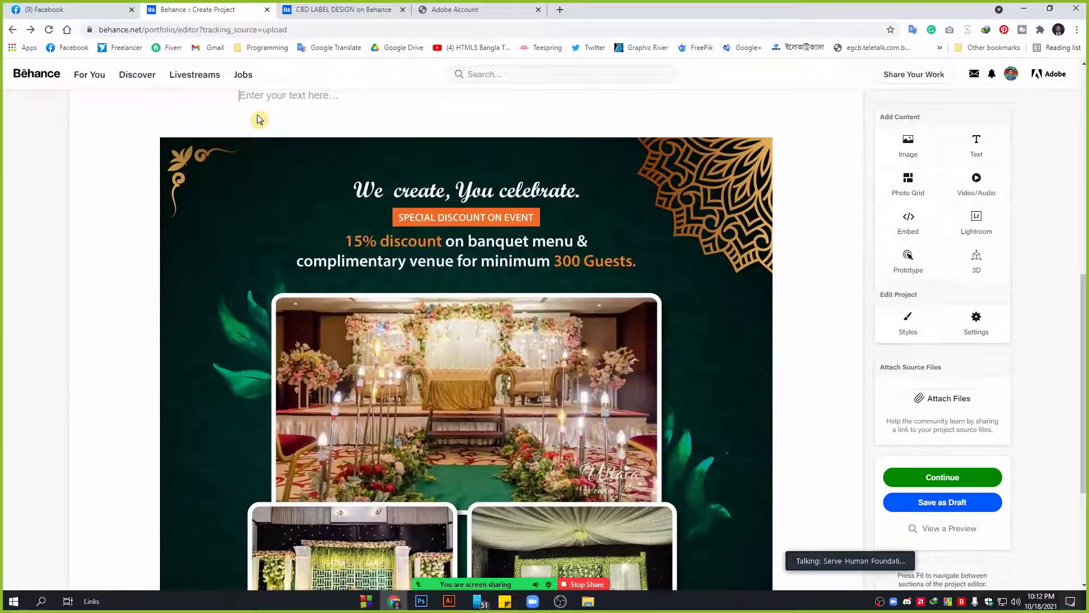
pyautogui.scroll(2, 258, 122)
pyautogui.click(272, 211)
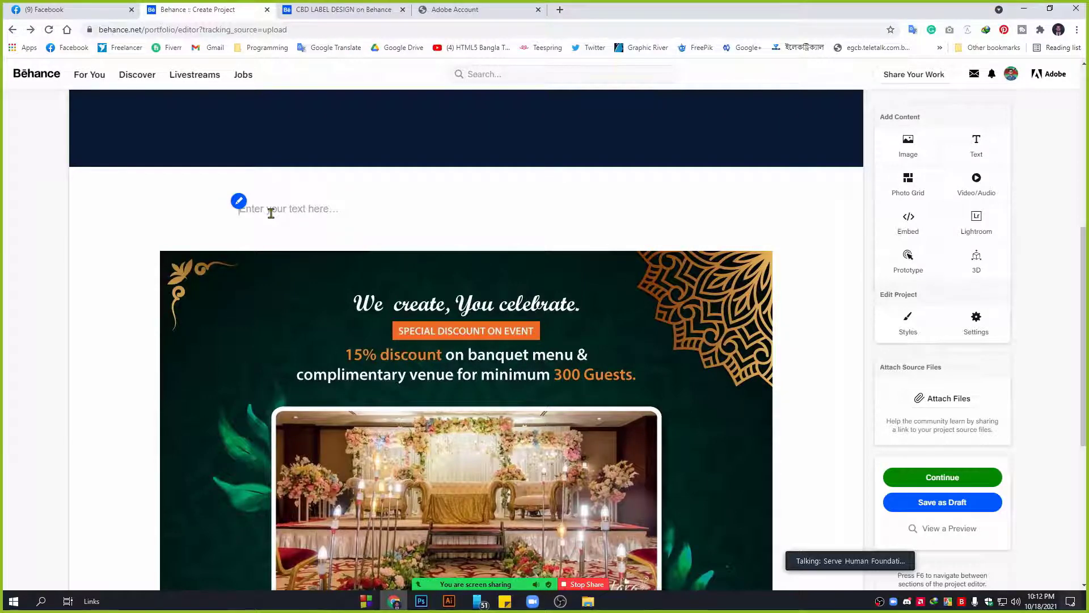
pyautogui.scroll(7, 306, 226)
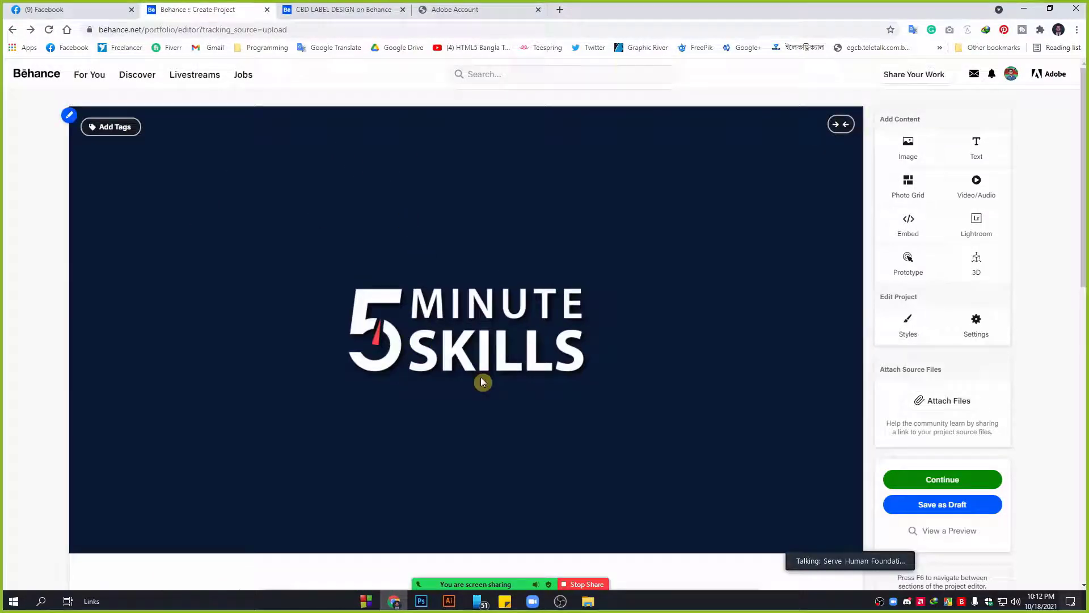
pyautogui.scroll(-4, 482, 381)
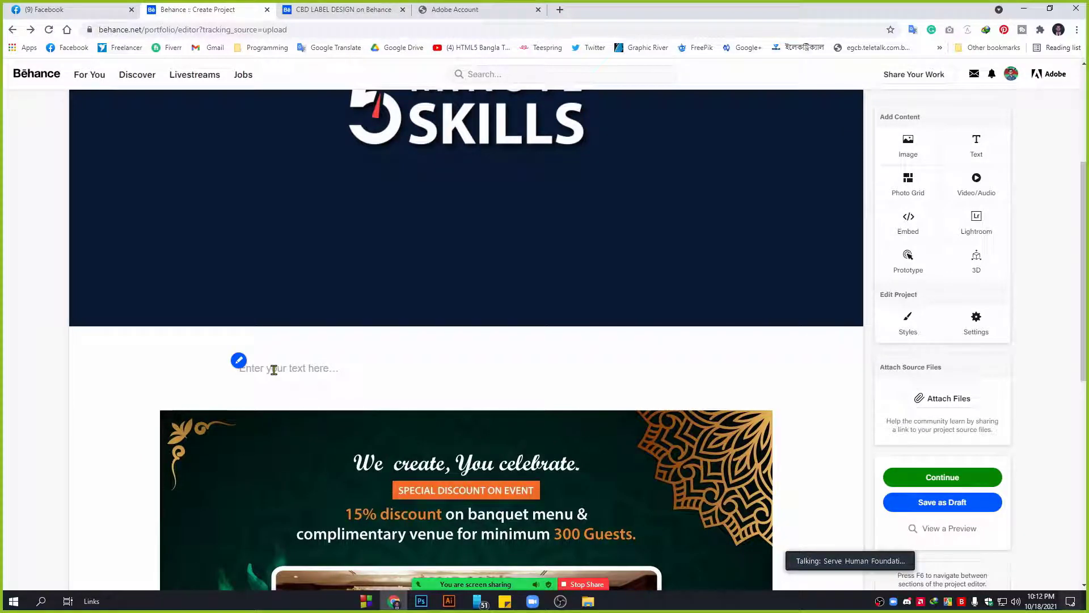
pyautogui.write('Hire ')
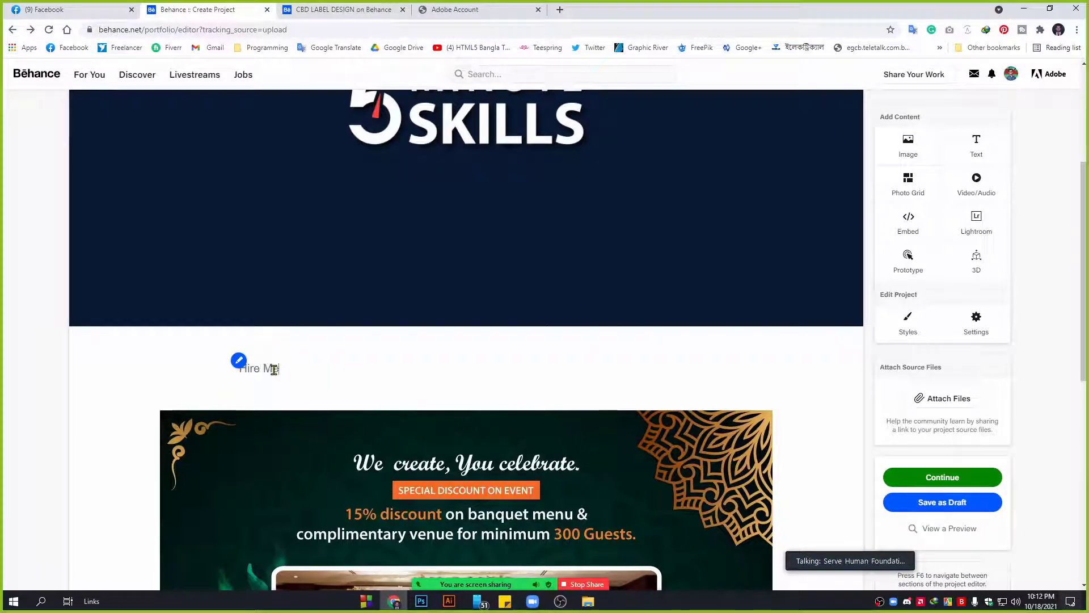
pyautogui.write('Me: ')
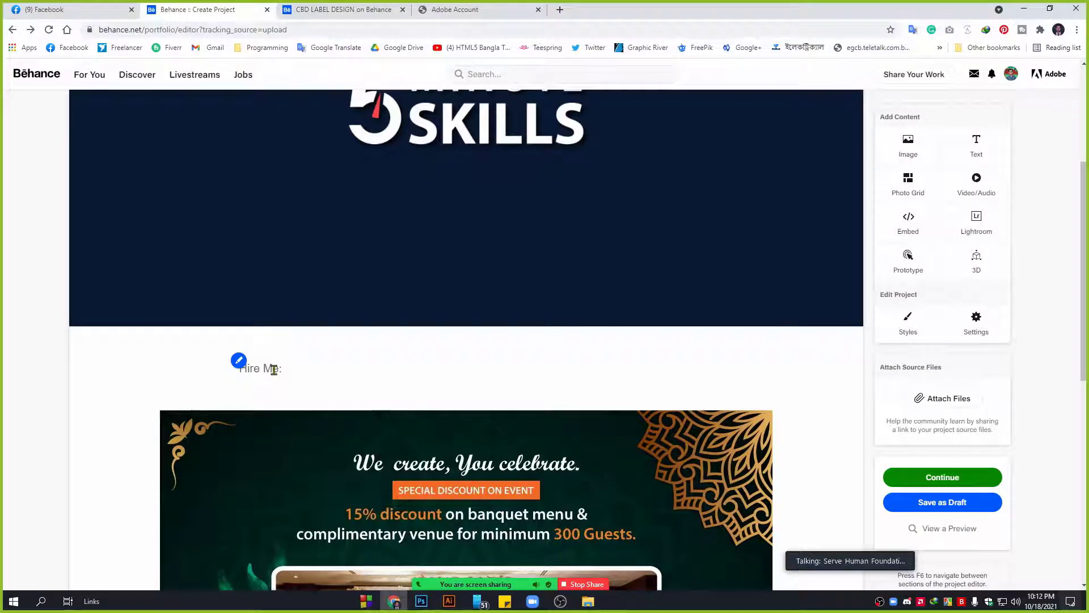
pyautogui.write('www.hir')
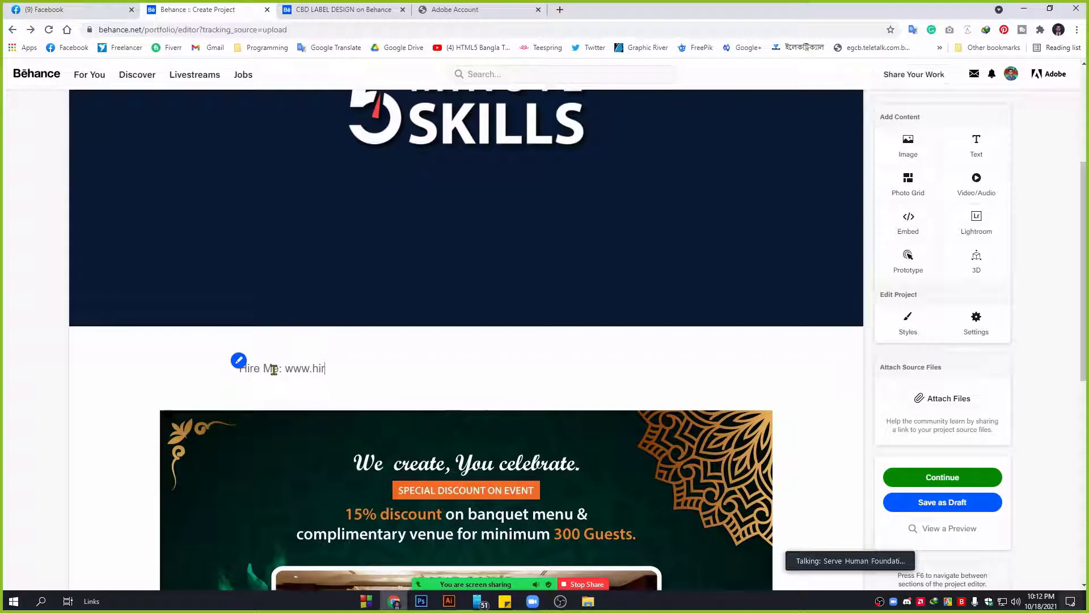
pyautogui.write('eme.com')
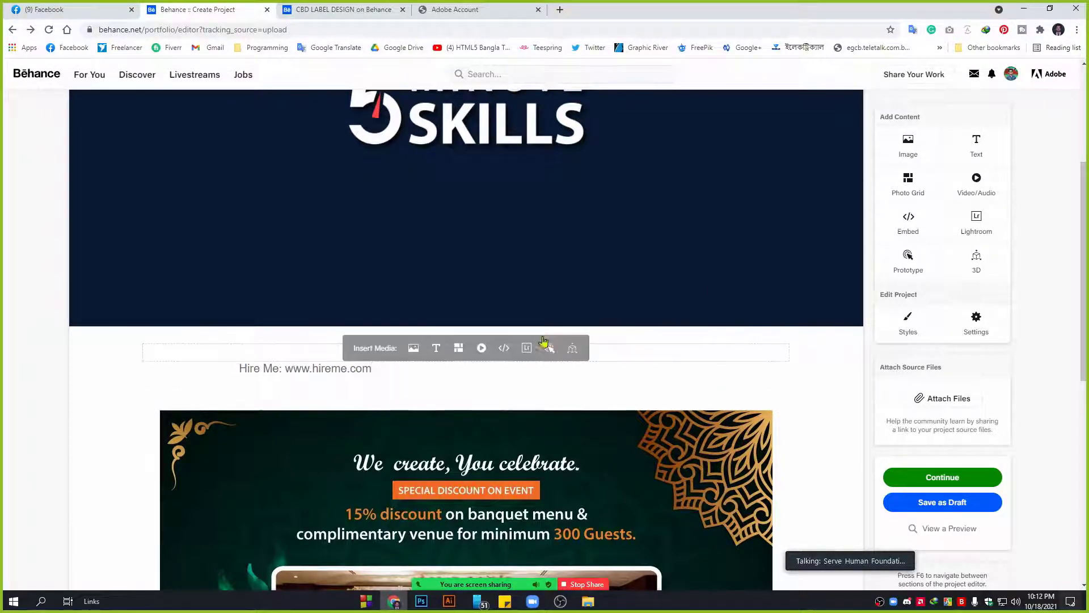
pyautogui.scroll(-5, 545, 340)
pyautogui.scroll(6, 262, 316)
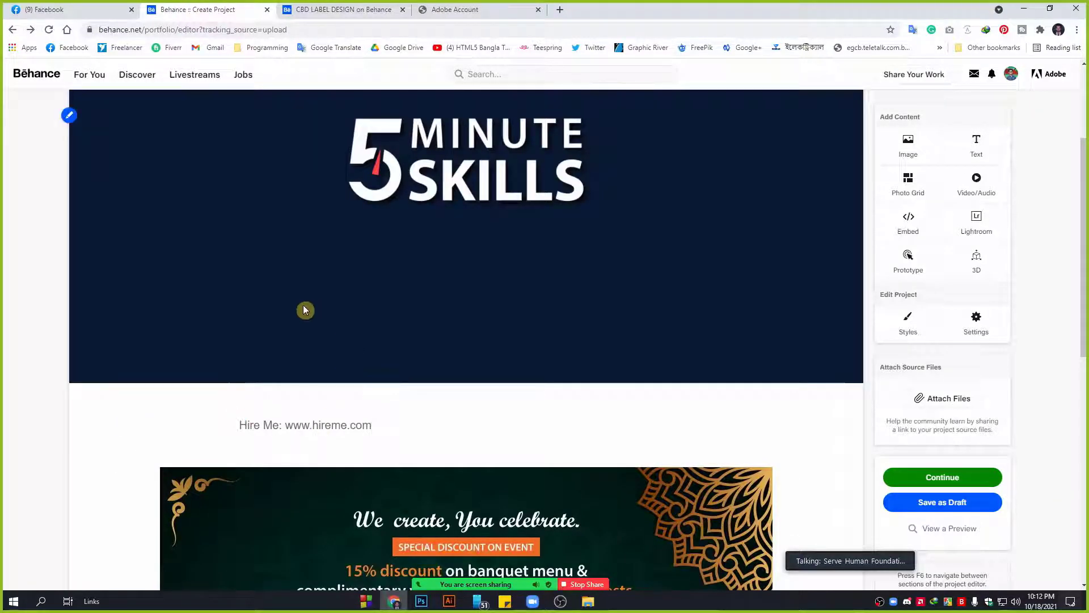
pyautogui.scroll(-1, 301, 400)
# Append an empty text block below the banquet flyer and place the caret in it.
pyautogui.moveTo(287, 369)
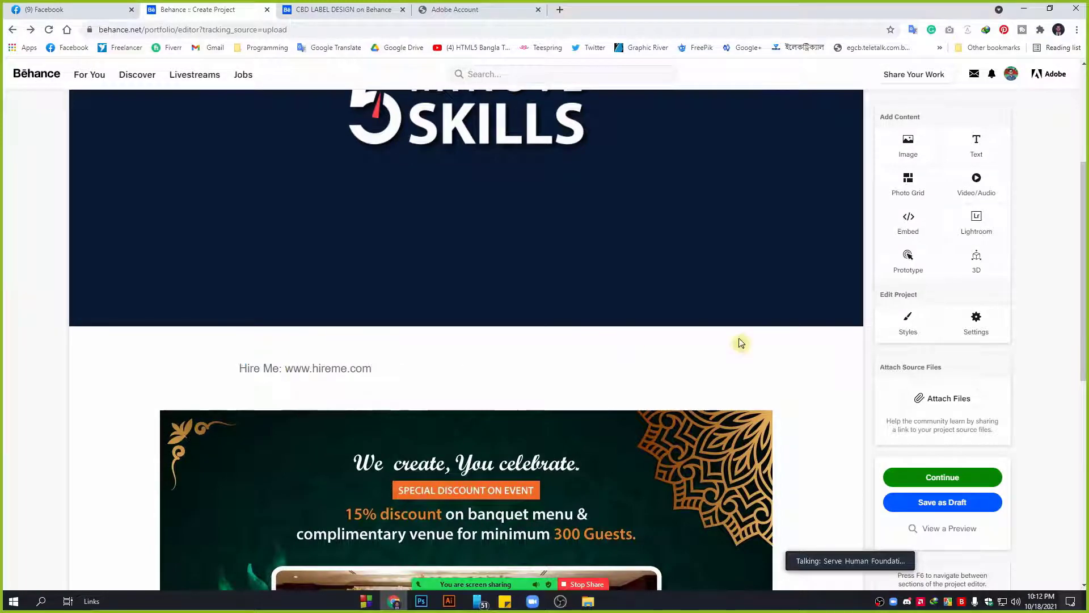
pyautogui.scroll(-5, 746, 340)
pyautogui.scroll(-4, 484, 341)
pyautogui.scroll(5, 511, 357)
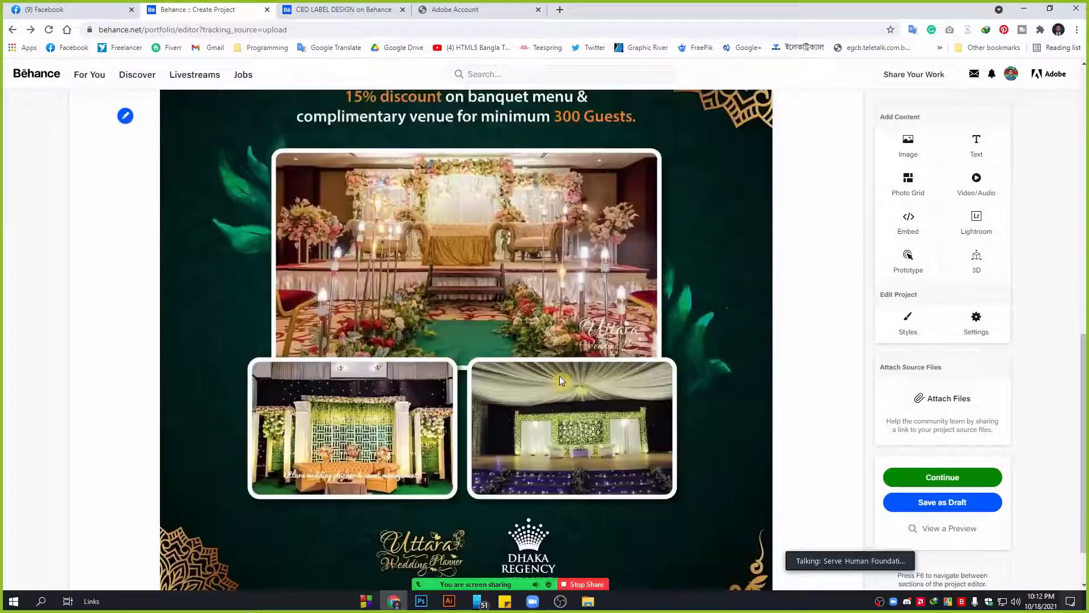
pyautogui.scroll(-7, 559, 380)
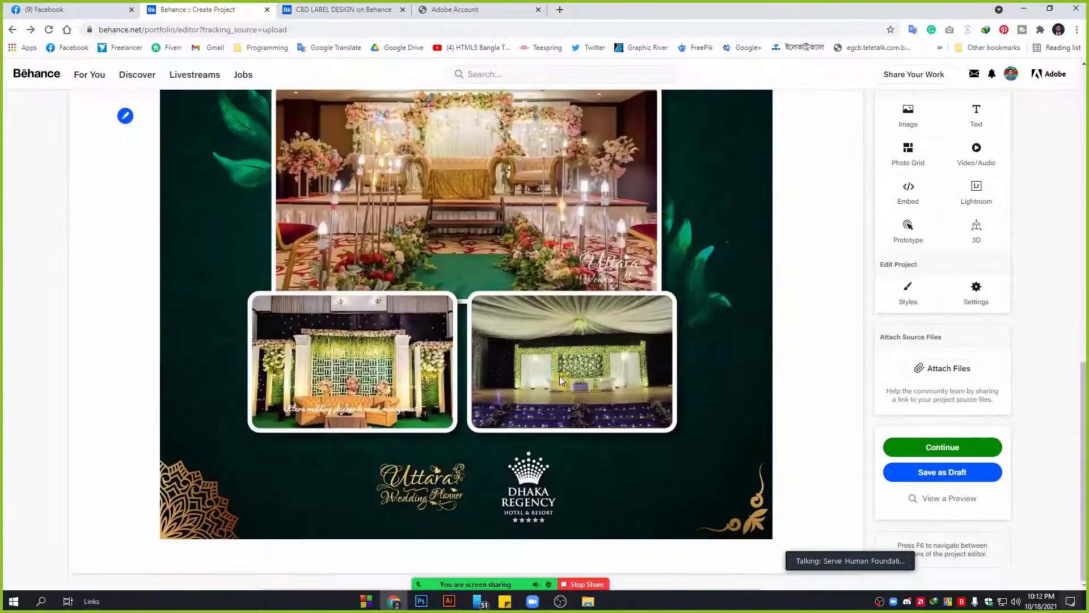
pyautogui.click(980, 122)
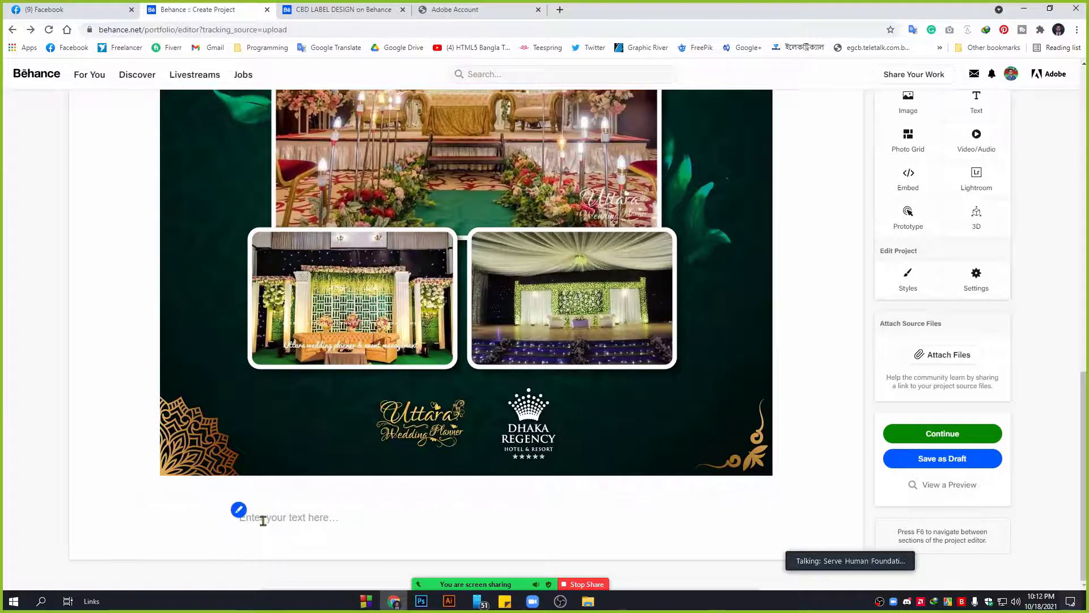
pyautogui.scroll(9, 90, 406)
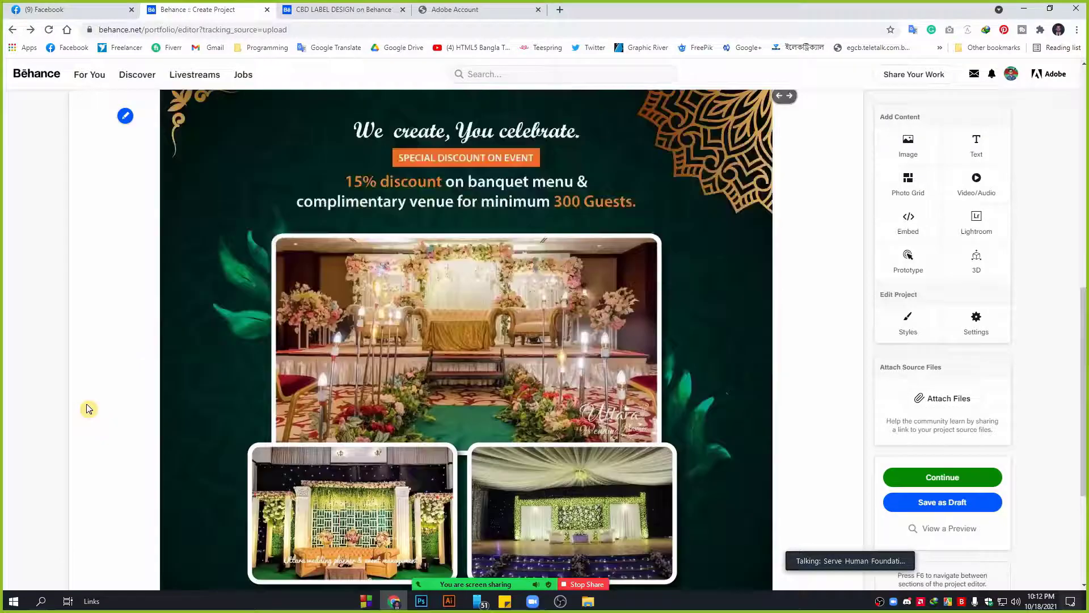
pyautogui.scroll(-7, 301, 322)
pyautogui.scroll(-2, 302, 323)
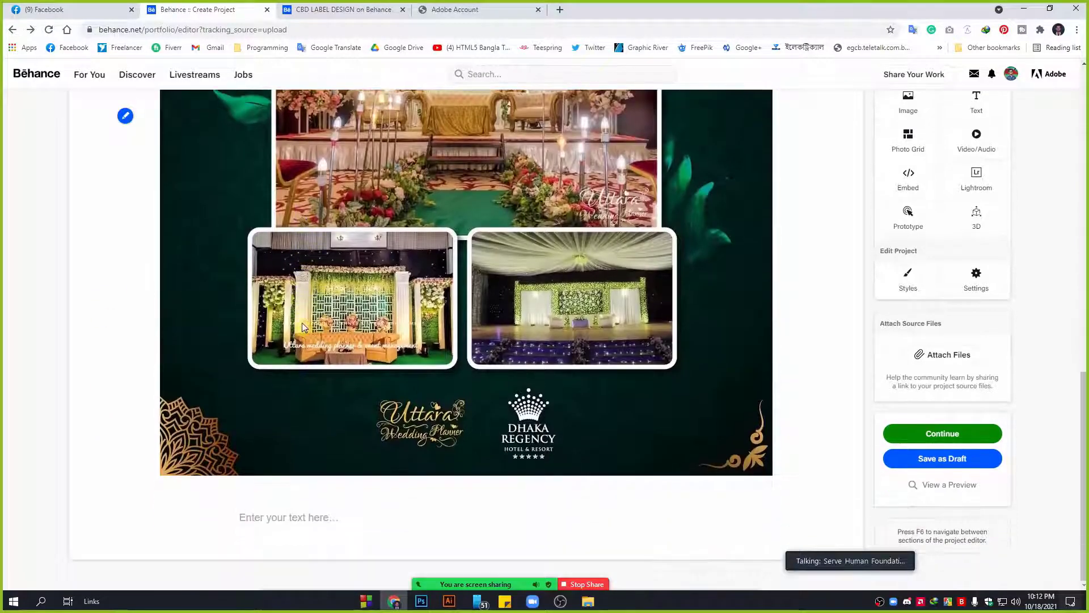
pyautogui.click(279, 522)
pyautogui.scroll(15, 424, 322)
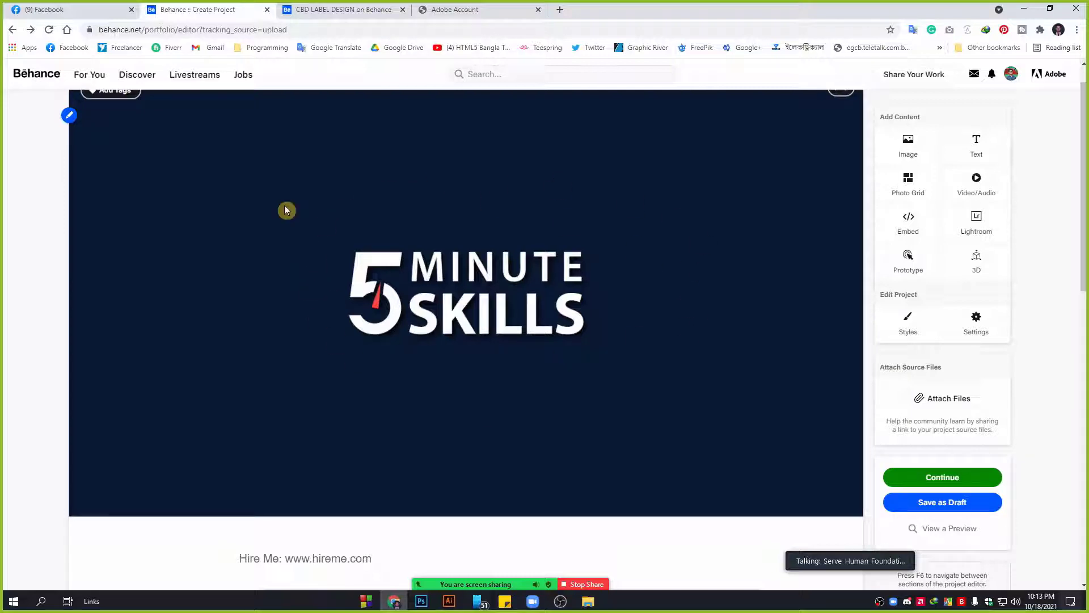
pyautogui.scroll(-15, 306, 397)
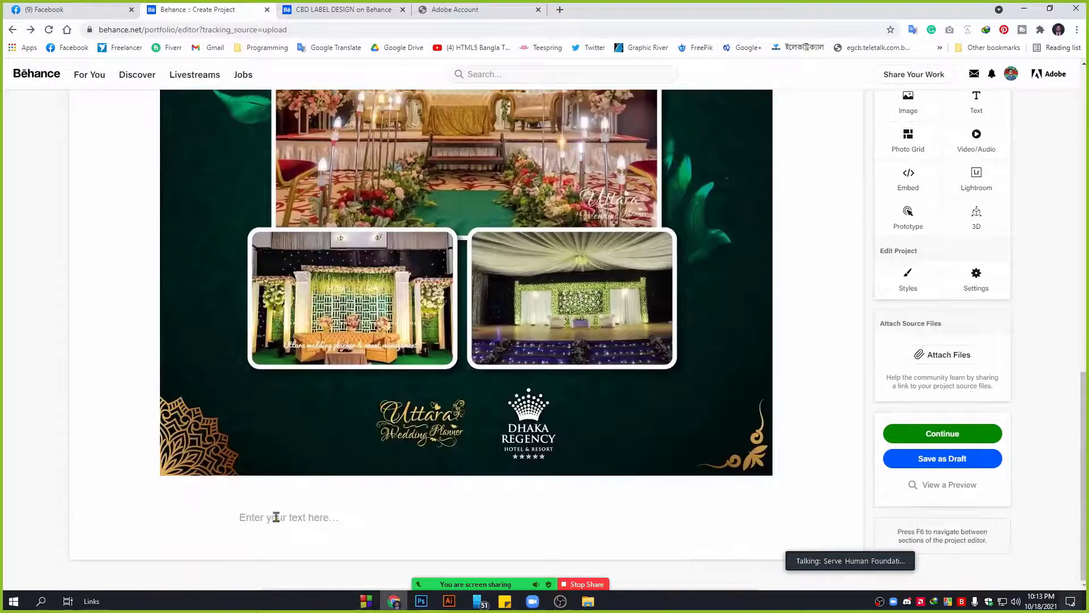
pyautogui.moveTo(273, 518)
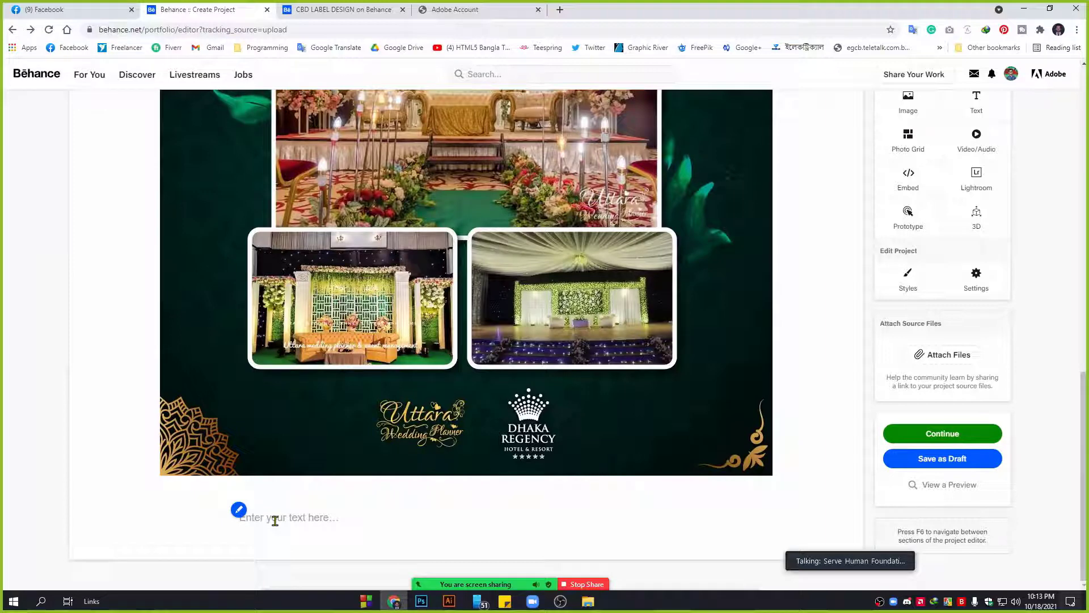
pyautogui.scroll(1, 618, 438)
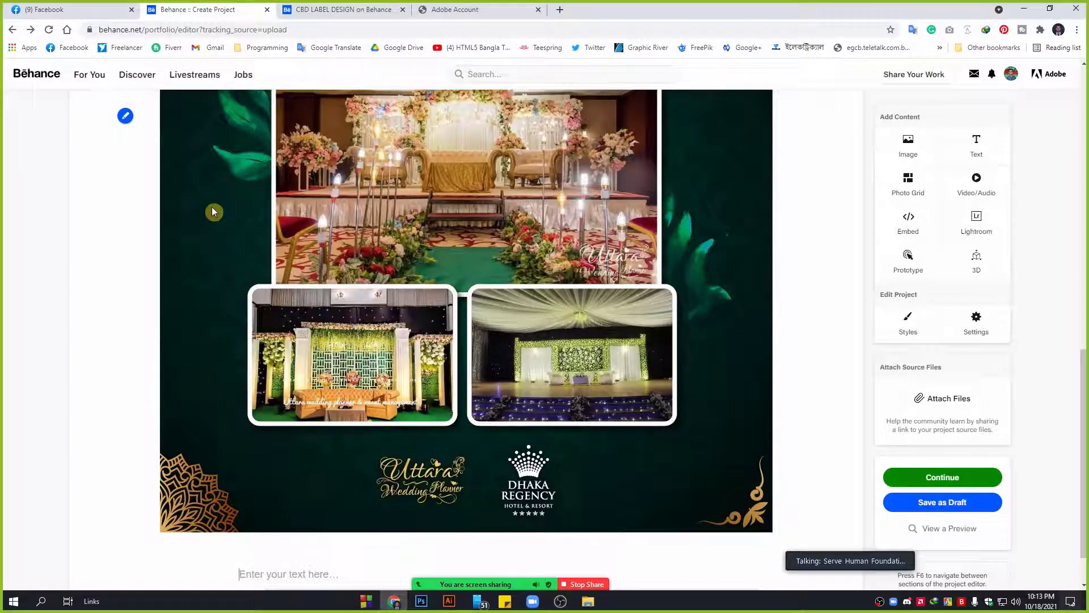
pyautogui.scroll(3, 499, 338)
pyautogui.scroll(-2, 362, 192)
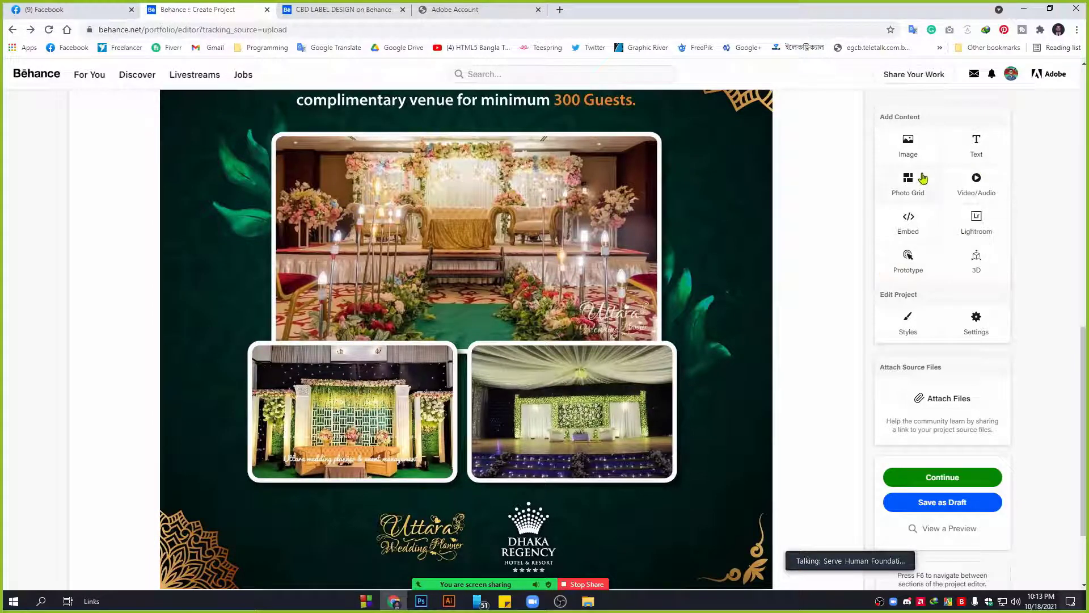
pyautogui.scroll(-2, 905, 195)
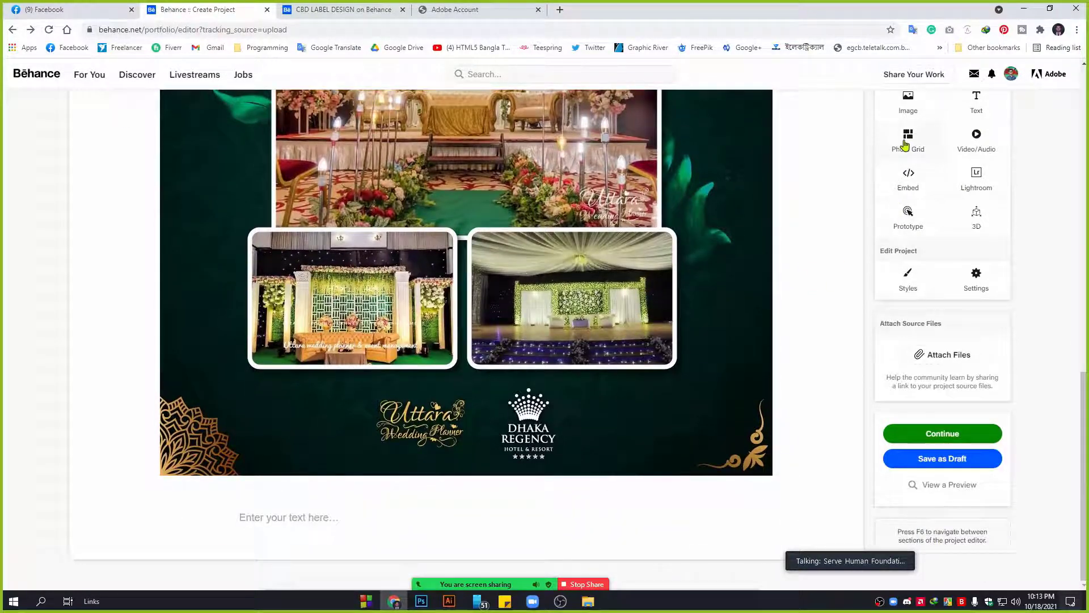
# Add a photo grid filled with 5-minute-skills-logo.jpg, banner-02.jpg and 2.jpg.
pyautogui.click(907, 179)
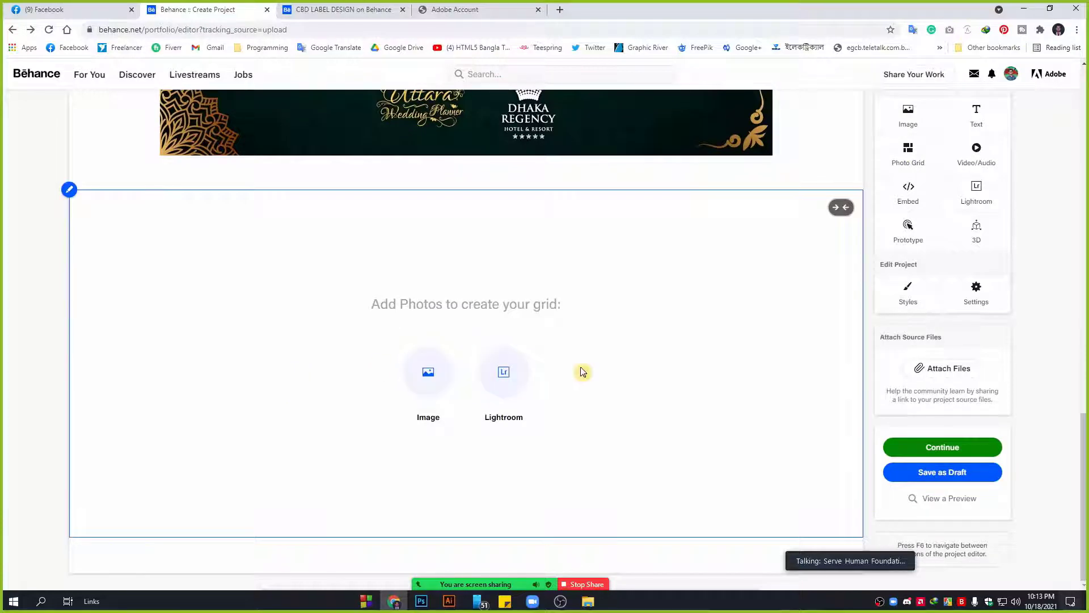
pyautogui.click(427, 374)
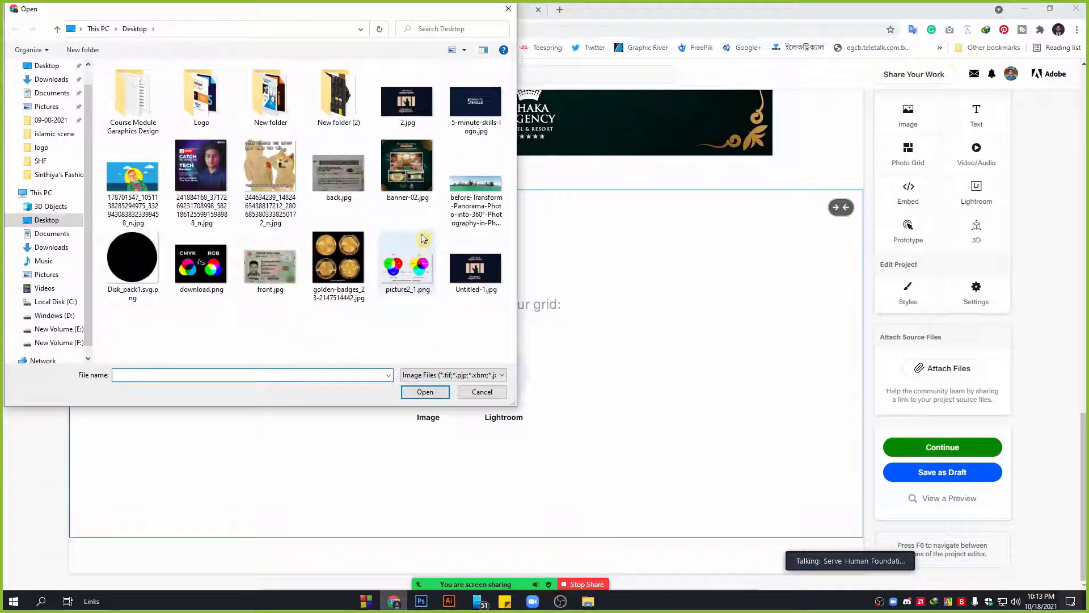
pyautogui.click(417, 161)
pyautogui.keyDown('ctrl'); pyautogui.click(414, 108); pyautogui.keyUp('ctrl')
pyautogui.keyDown('ctrl'); pyautogui.click(476, 108); pyautogui.keyUp('ctrl')
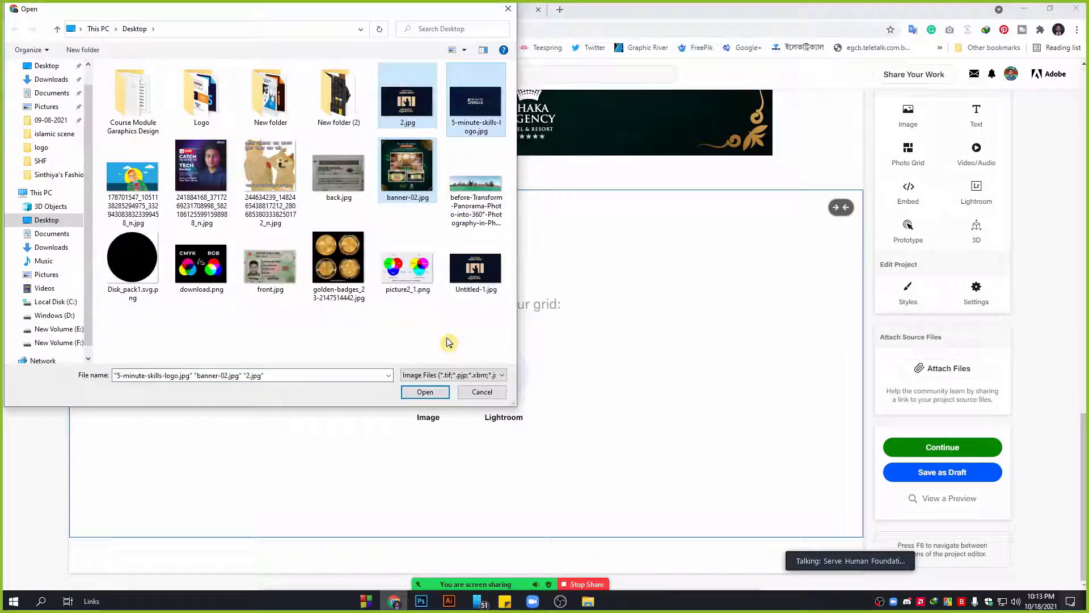
pyautogui.click(429, 392)
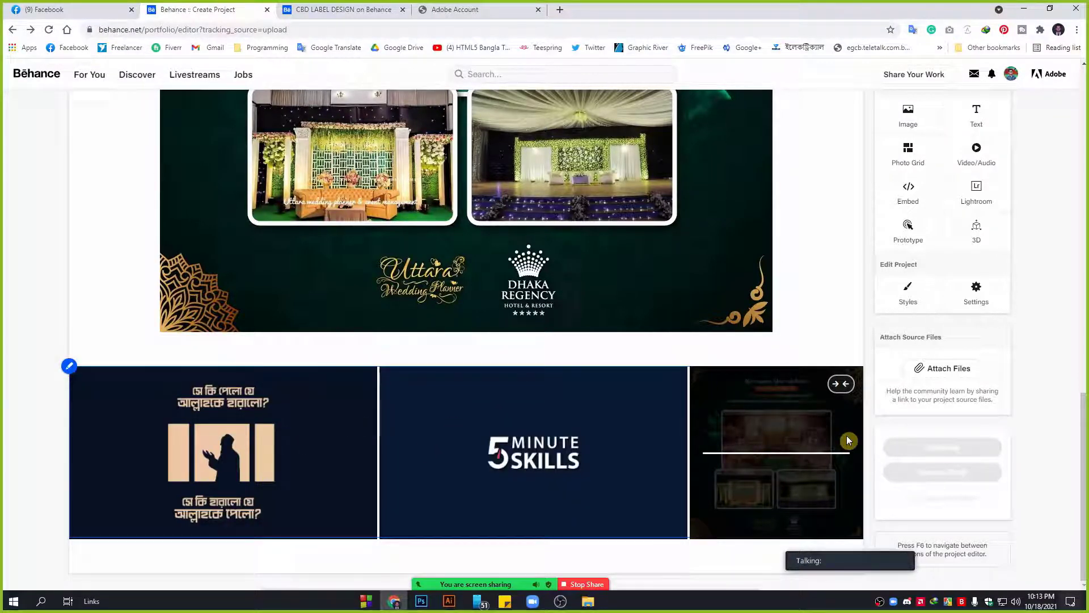
pyautogui.scroll(5, 709, 418)
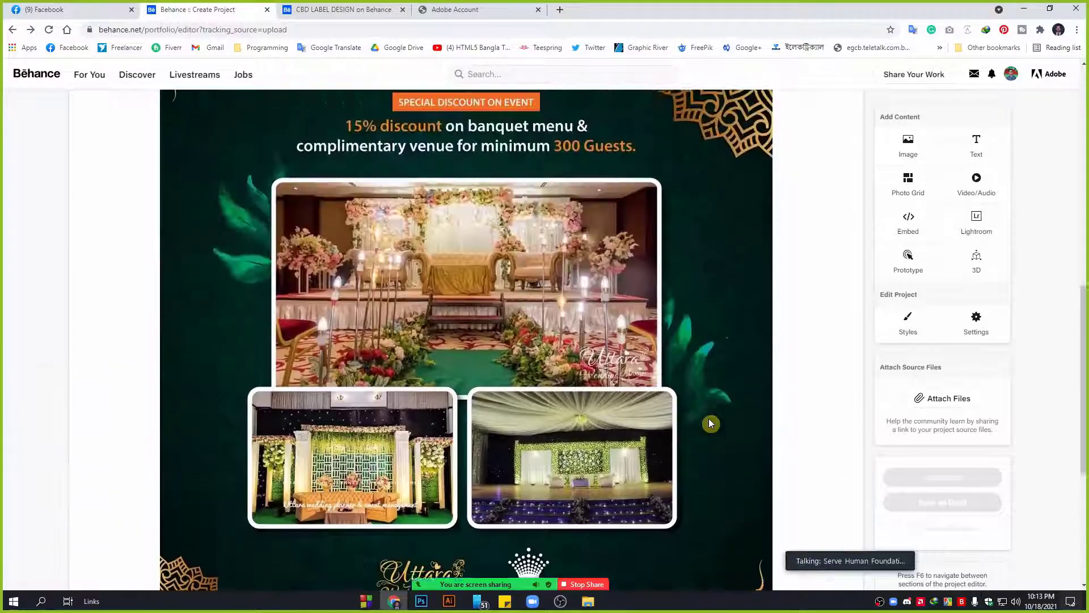
pyautogui.scroll(10, 709, 419)
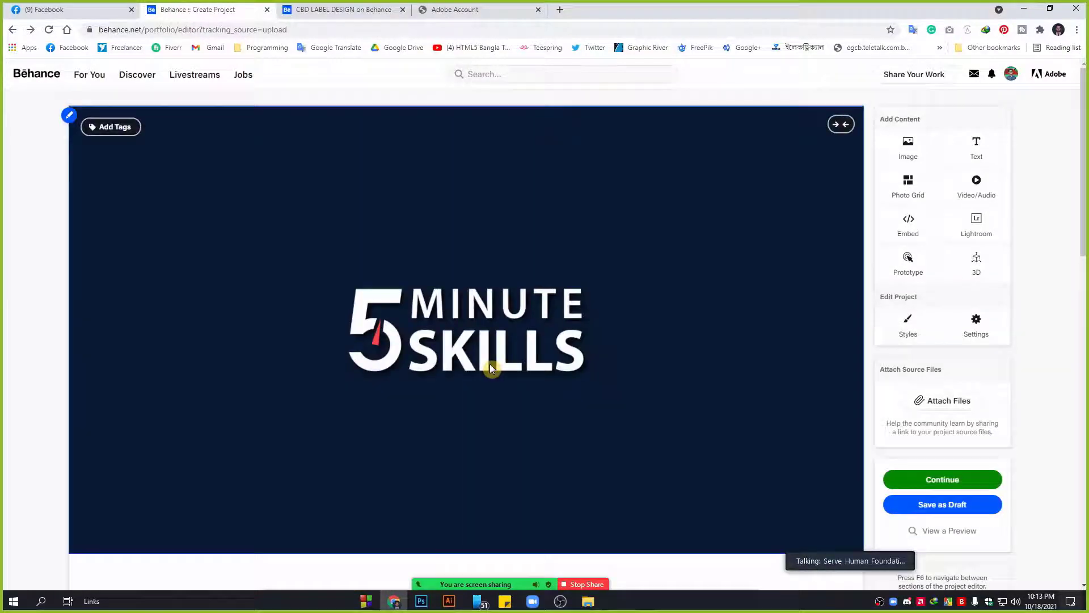
# Continue past the image grid to the project details dialog with the 5 MINUTE SKILLS cover.
pyautogui.scroll(-15, 277, 325)
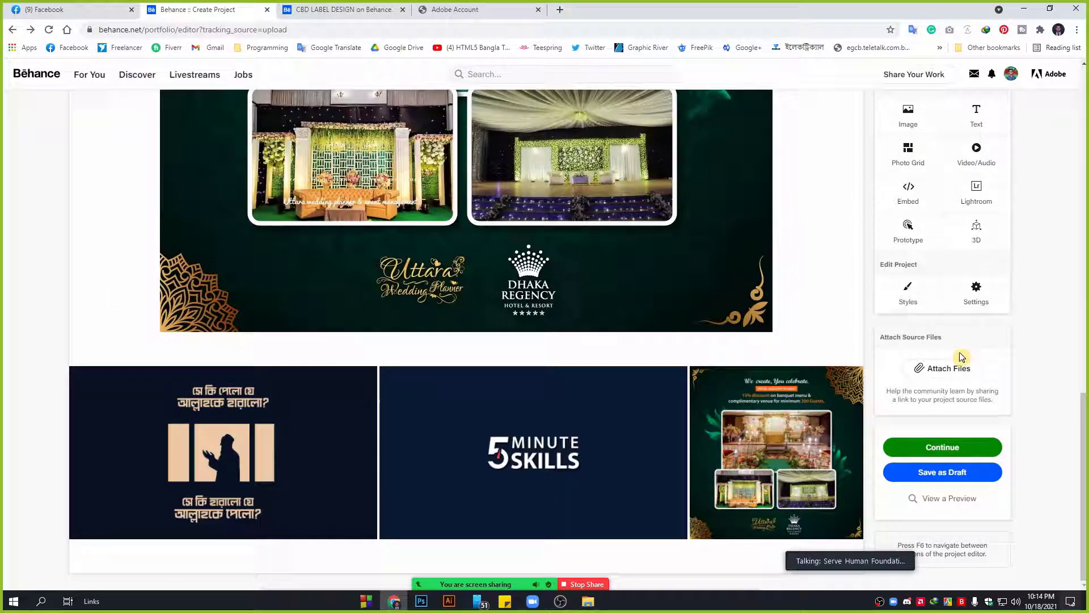
pyautogui.click(943, 448)
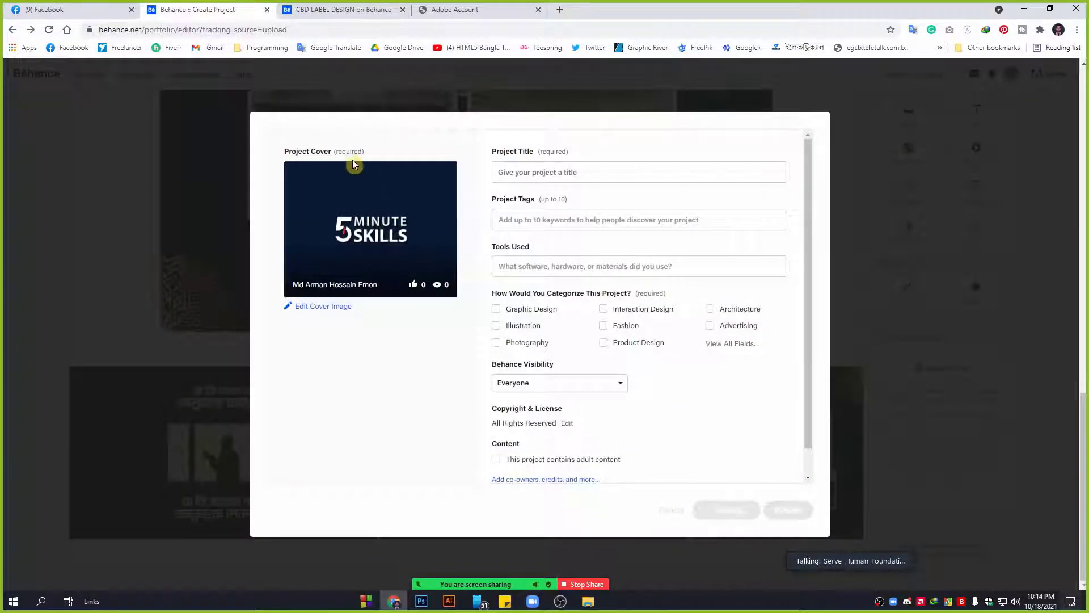
pyautogui.click(343, 9)
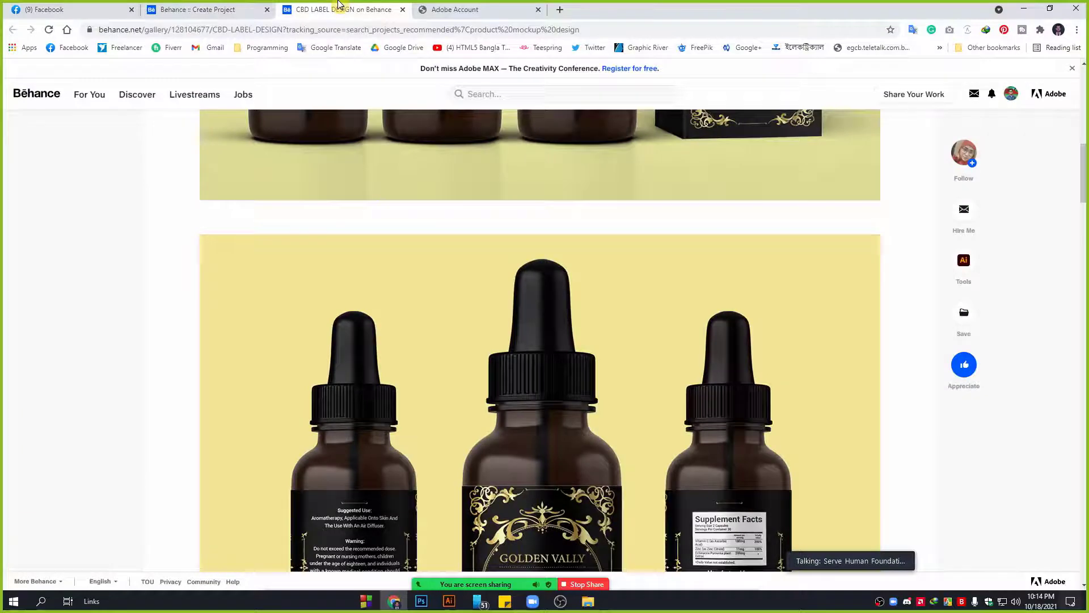
pyautogui.scroll(10, 39, 92)
pyautogui.click(37, 93)
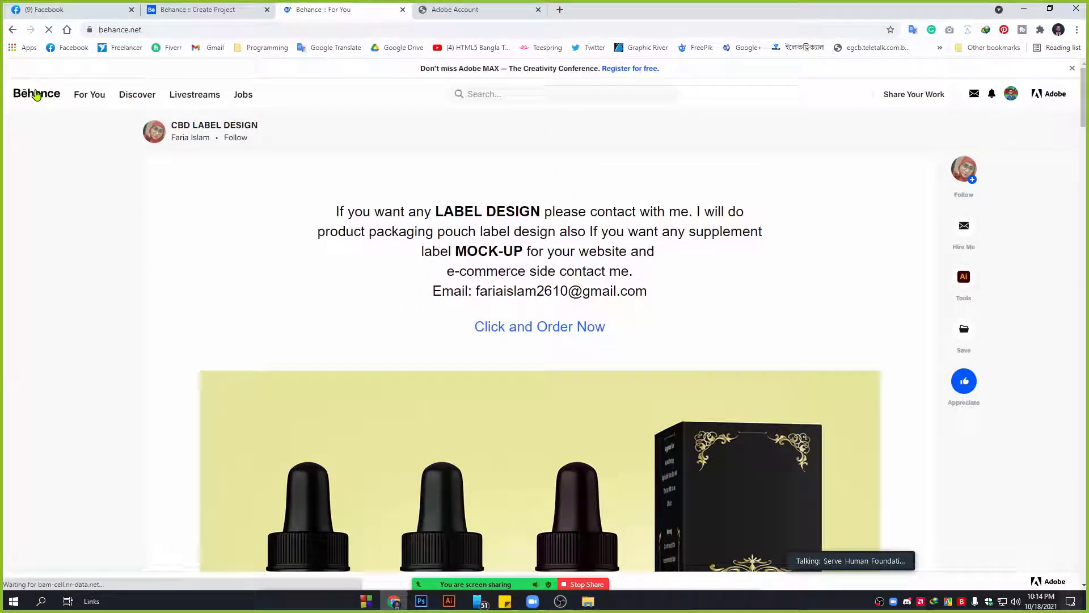
pyautogui.scroll(-1, 261, 315)
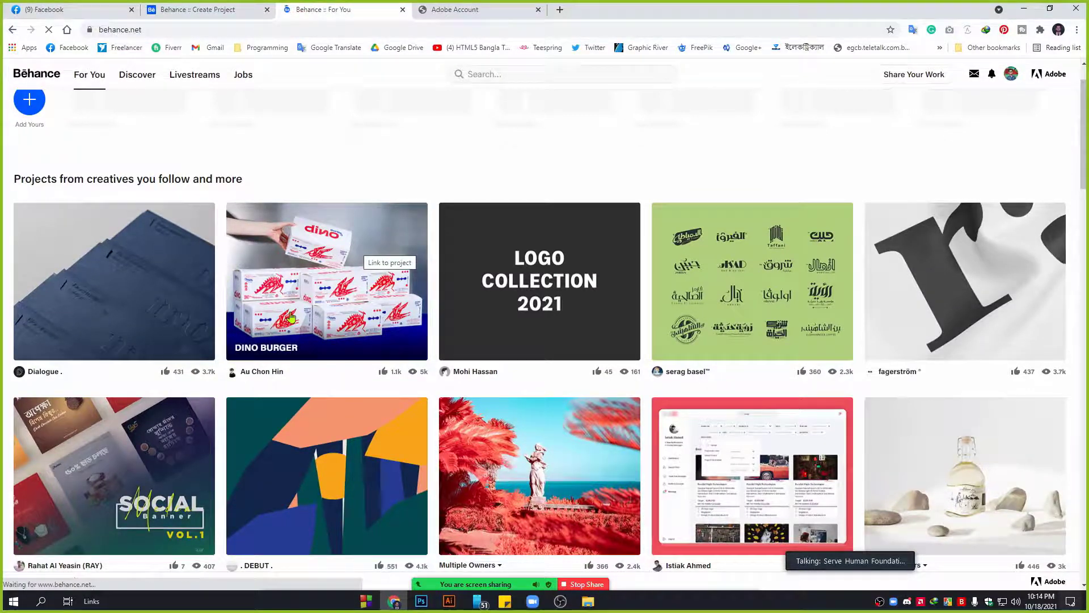
pyautogui.scroll(-2, 341, 331)
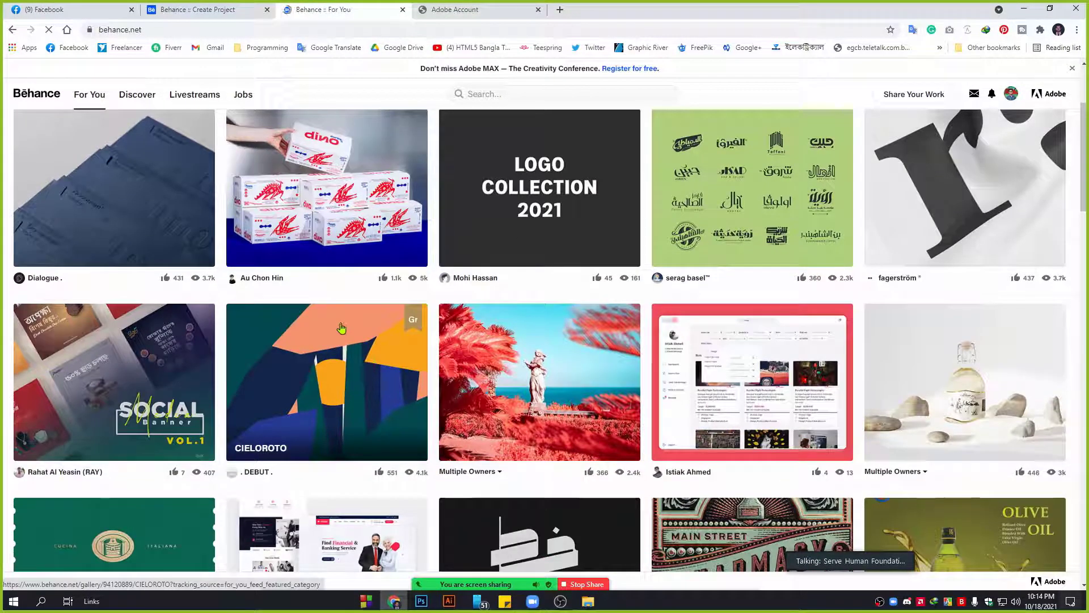
pyautogui.scroll(-2, 341, 327)
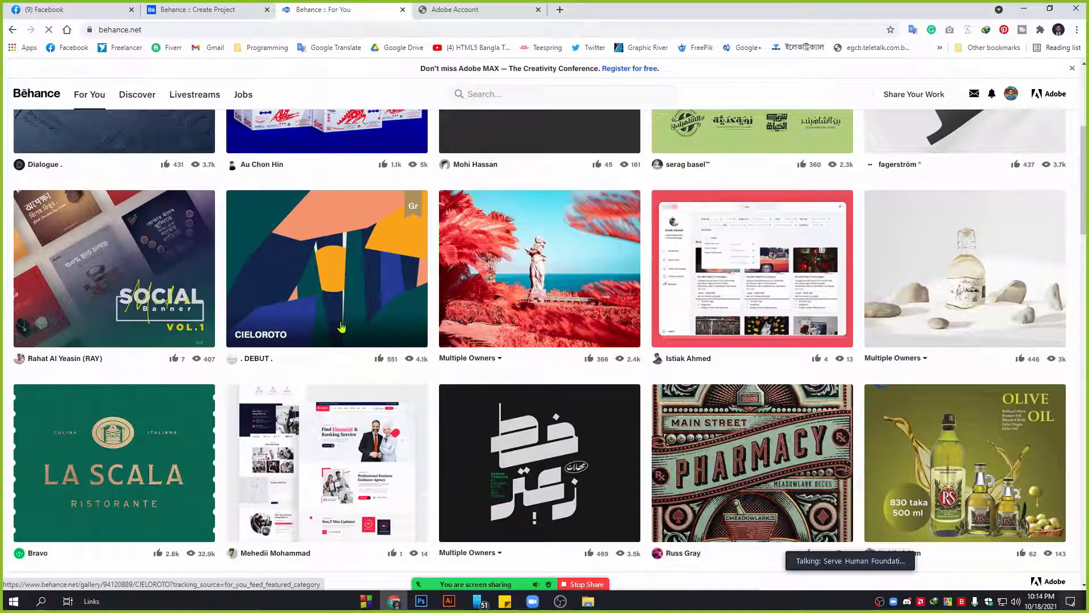
pyautogui.scroll(4, 341, 328)
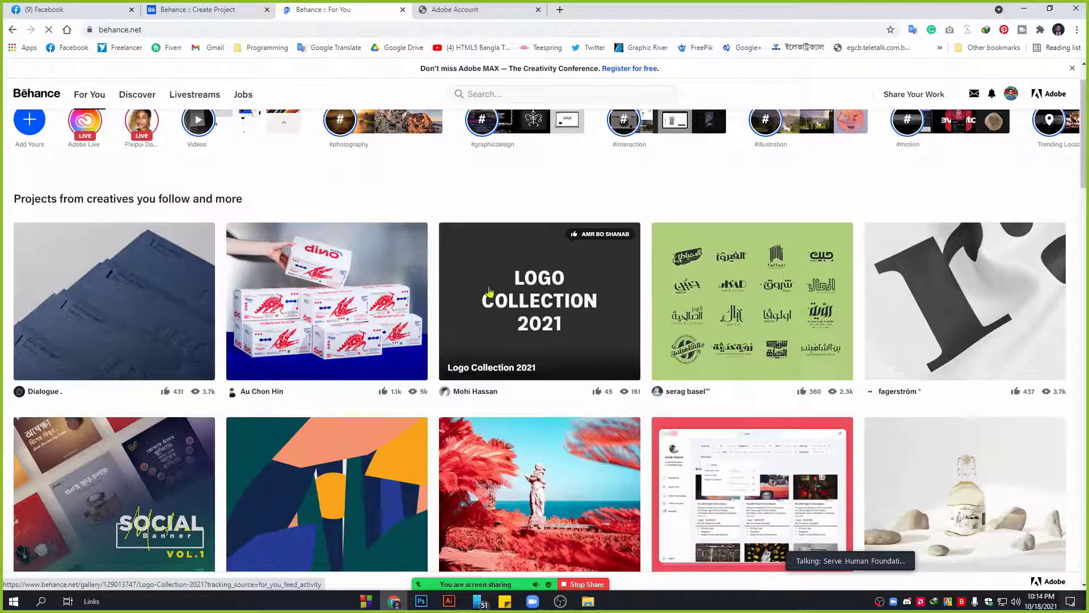
pyautogui.scroll(-2, 835, 354)
pyautogui.click(215, 6)
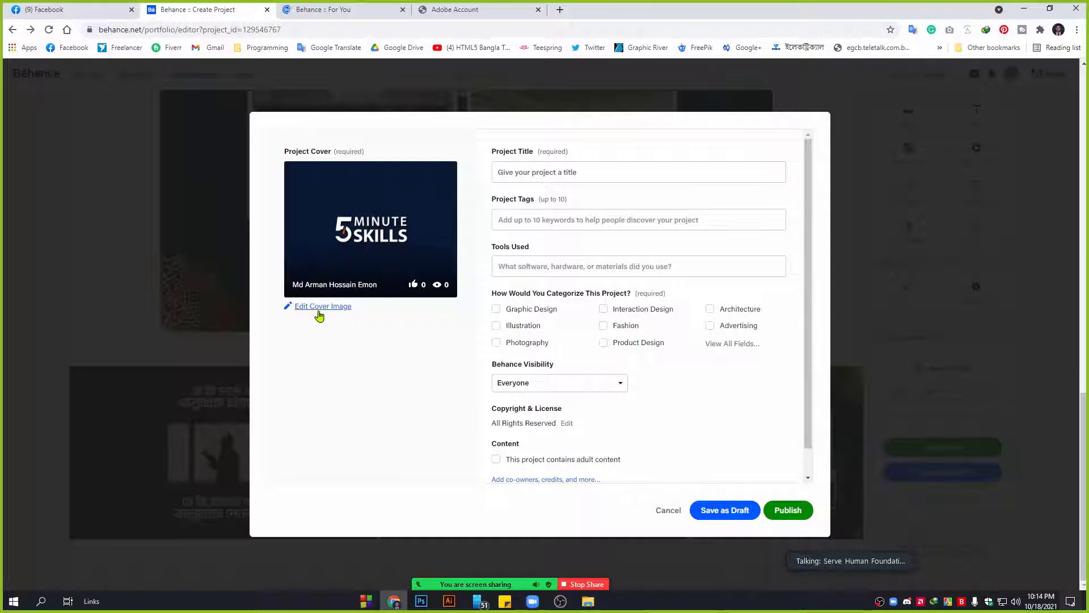
# Replace the 5 MINUTE SKILLS cover with a crop of the banquet discount banner.
pyautogui.click(324, 308)
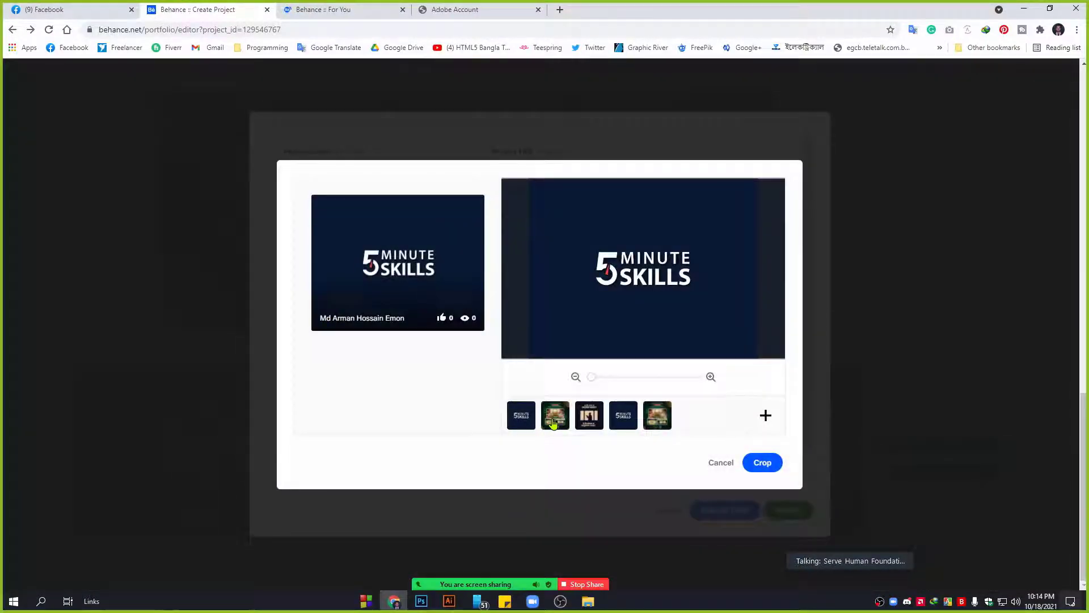
pyautogui.click(553, 422)
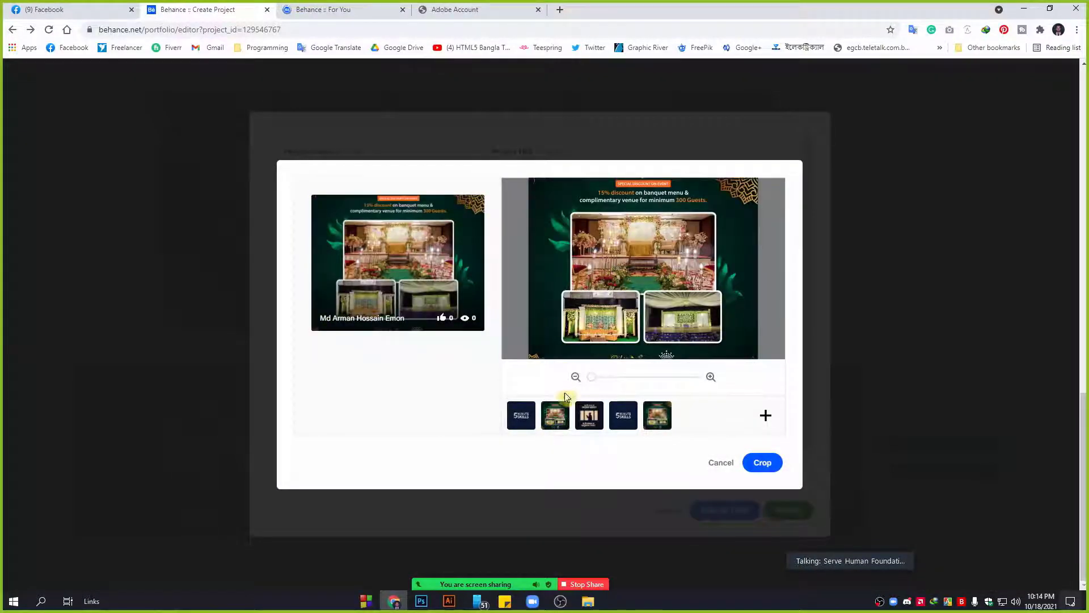
pyautogui.click(584, 419)
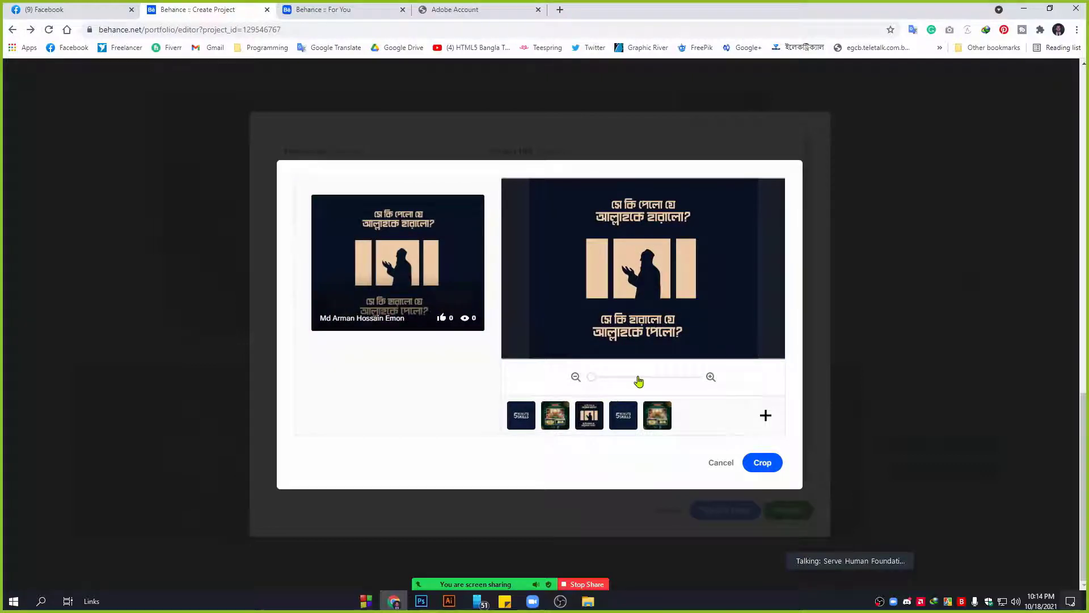
pyautogui.click(553, 424)
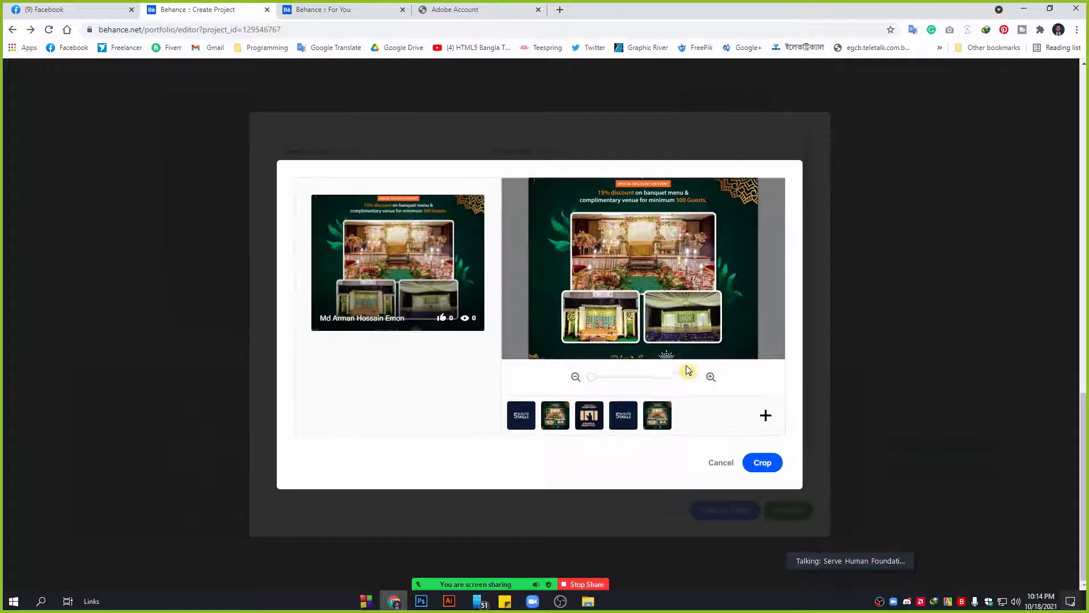
pyautogui.click(762, 463)
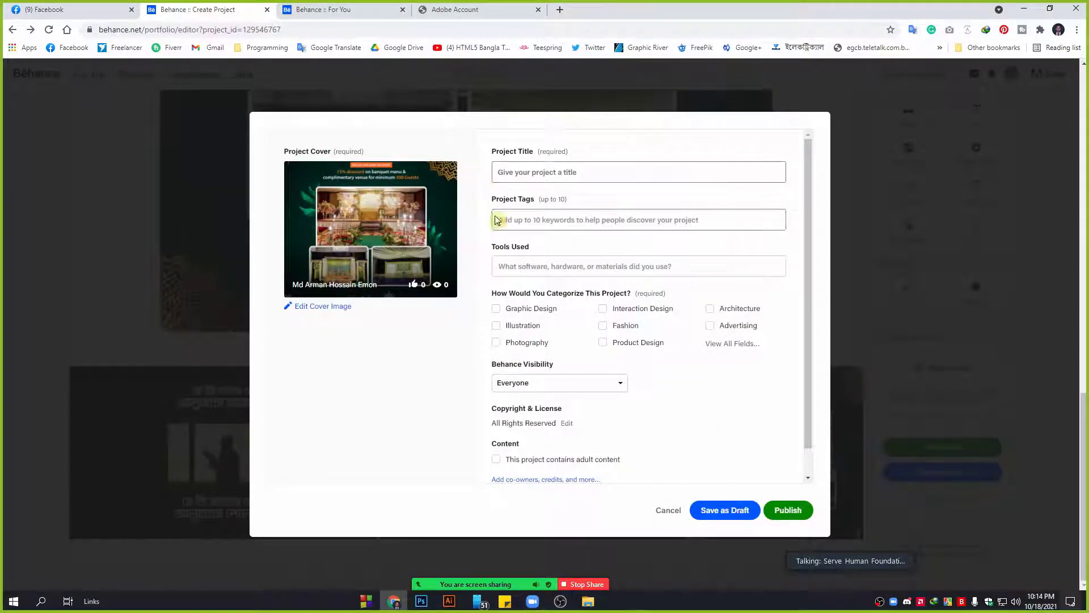
# Enter 'Minimalist Creative Logo Design Project for' in the Project Title field, fixing typos.
pyautogui.scroll(-1, 671, 414)
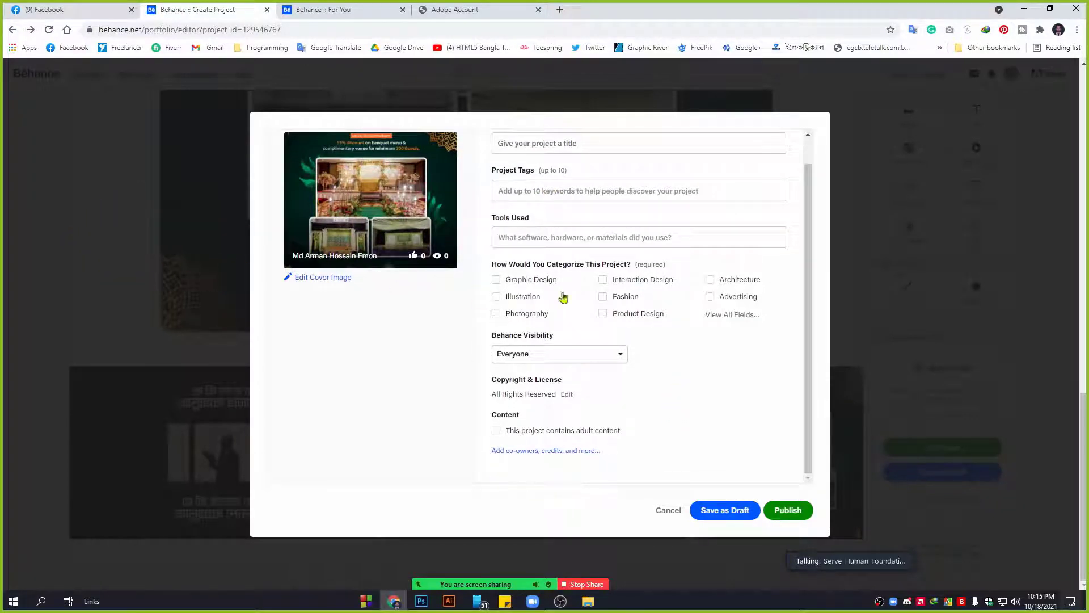
pyautogui.scroll(1, 541, 174)
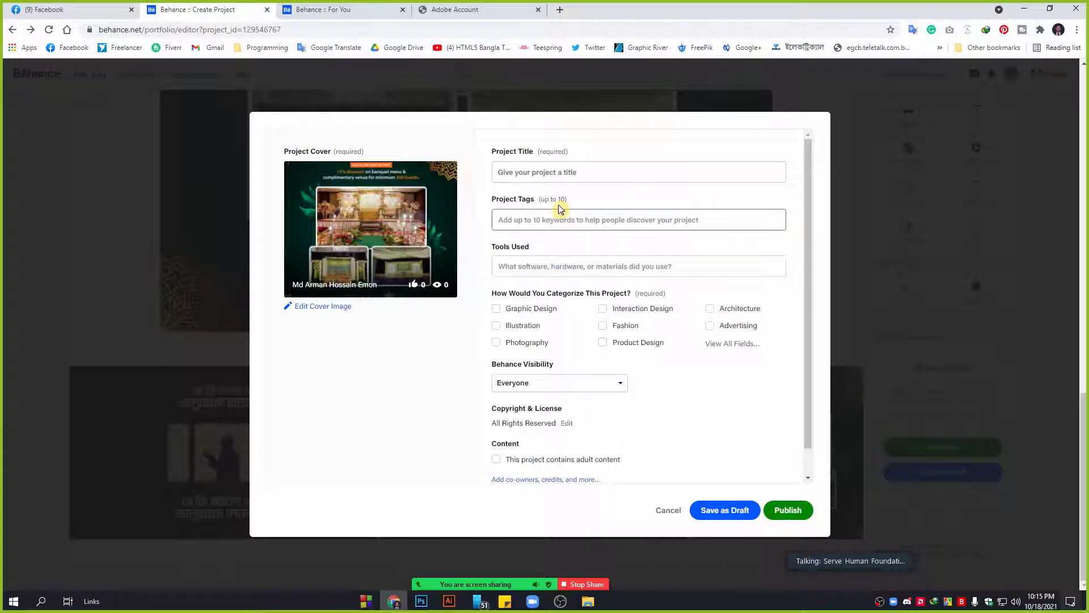
pyautogui.click(560, 173)
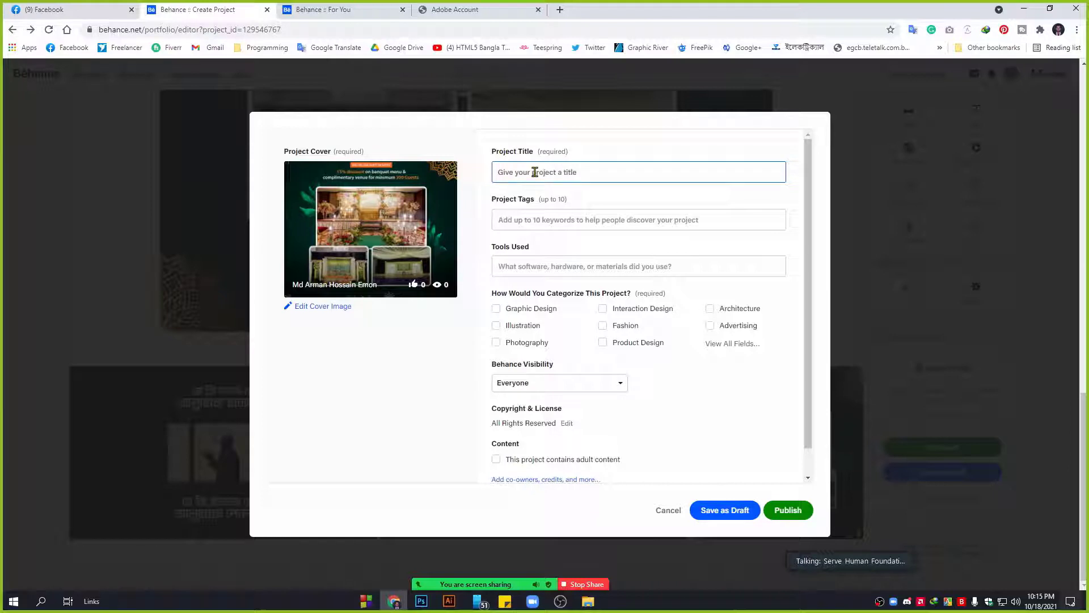
pyautogui.write('V')
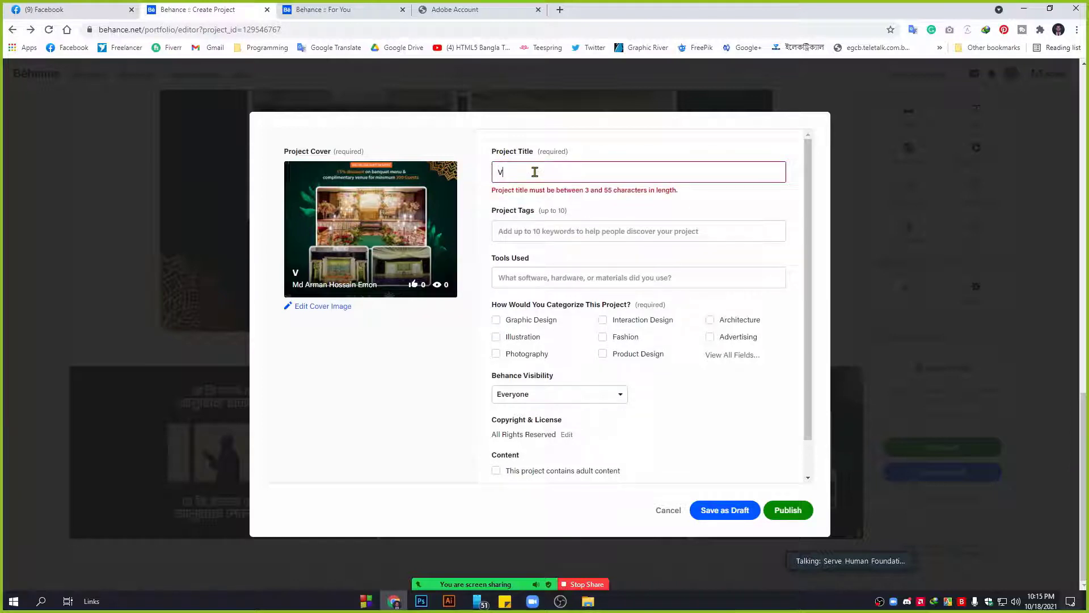
pyautogui.press('BackSpace')
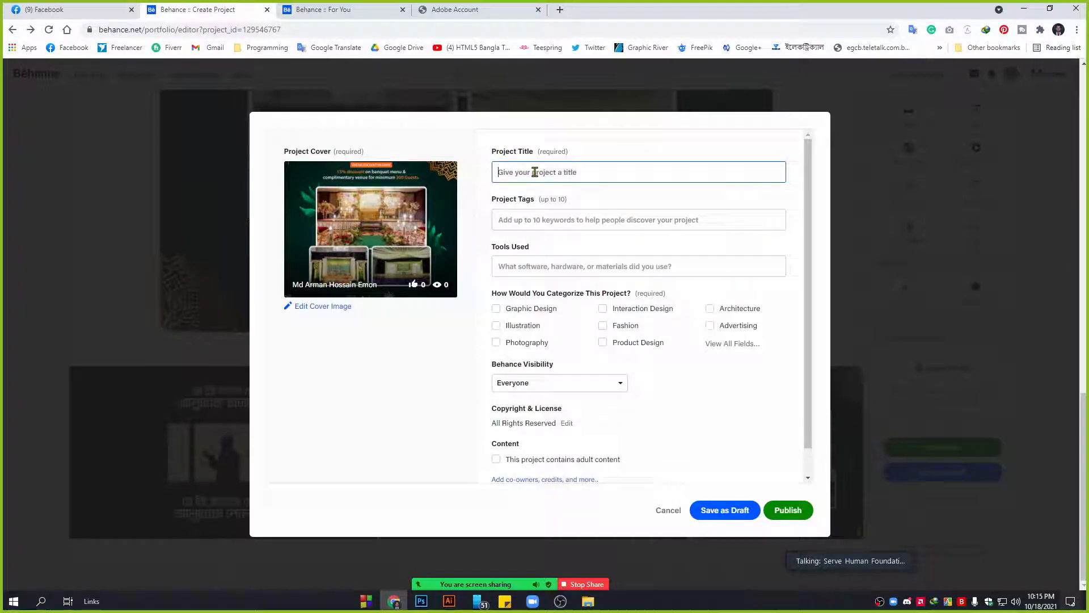
pyautogui.write('Minimalis')
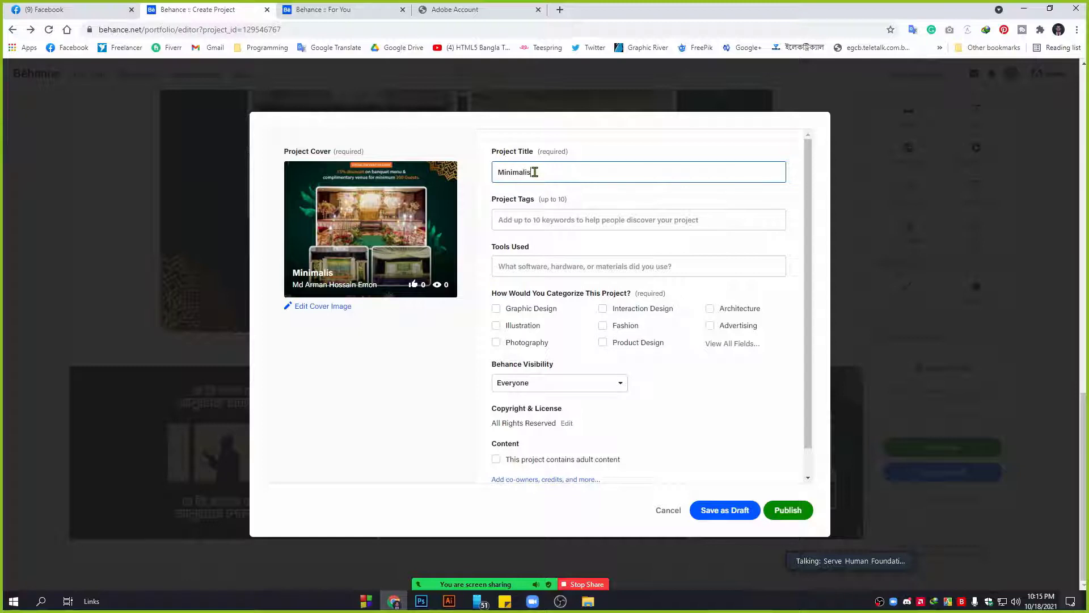
pyautogui.write('t Crea')
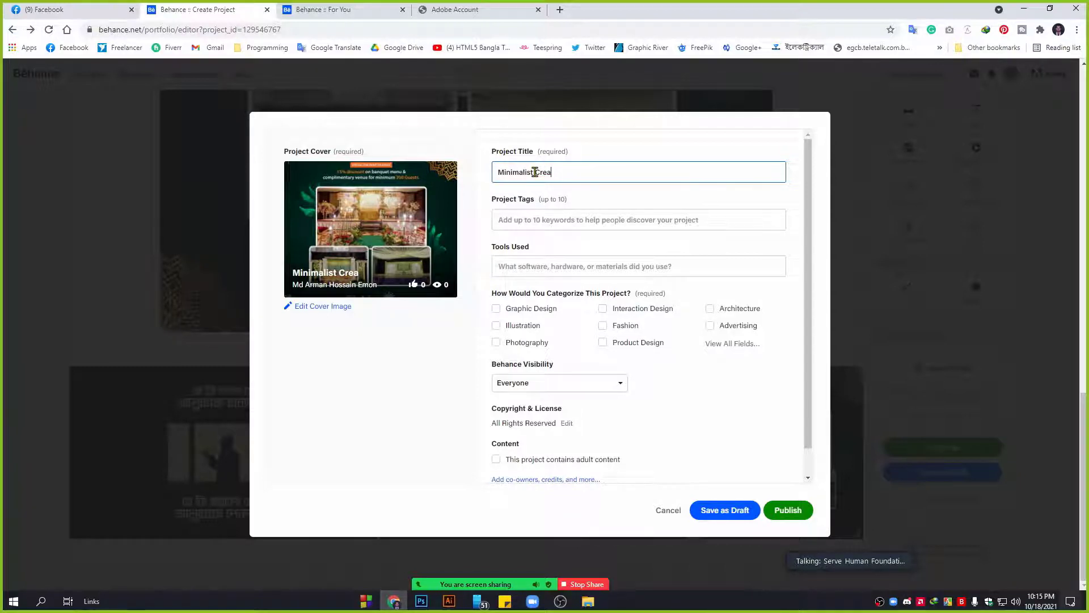
pyautogui.write('tive Logo')
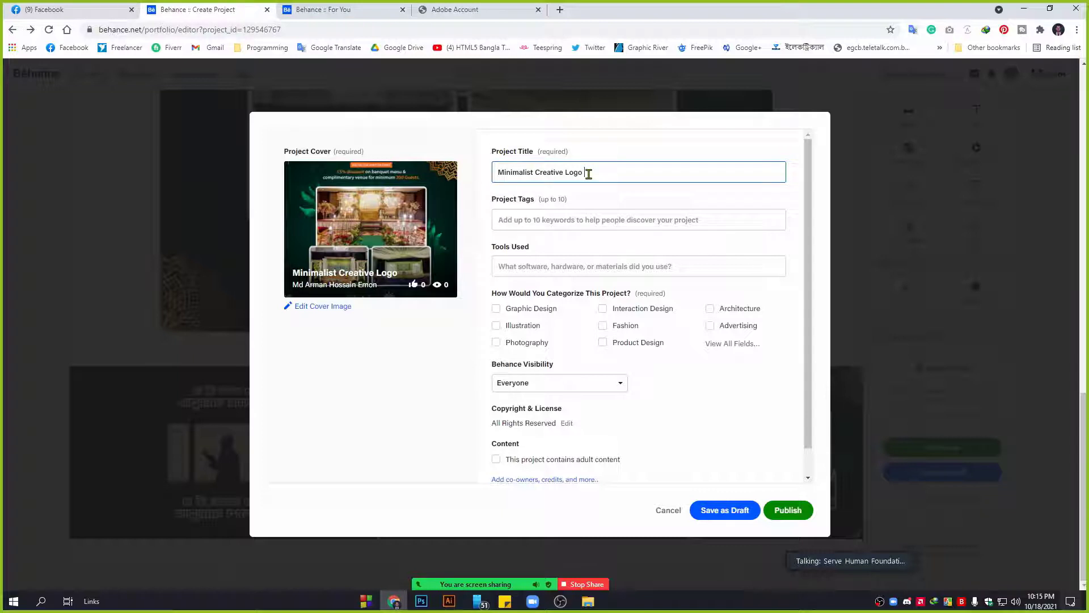
pyautogui.write(' Design')
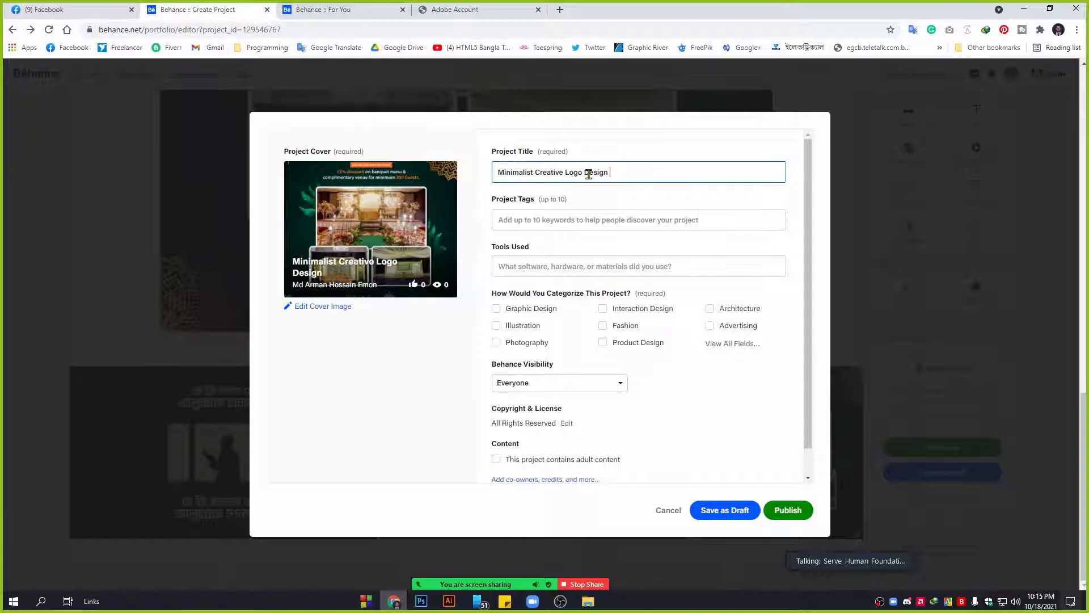
pyautogui.write(' pr')
pyautogui.press('BackSpace')
pyautogui.press('BackSpace')
pyautogui.write('oject for ')
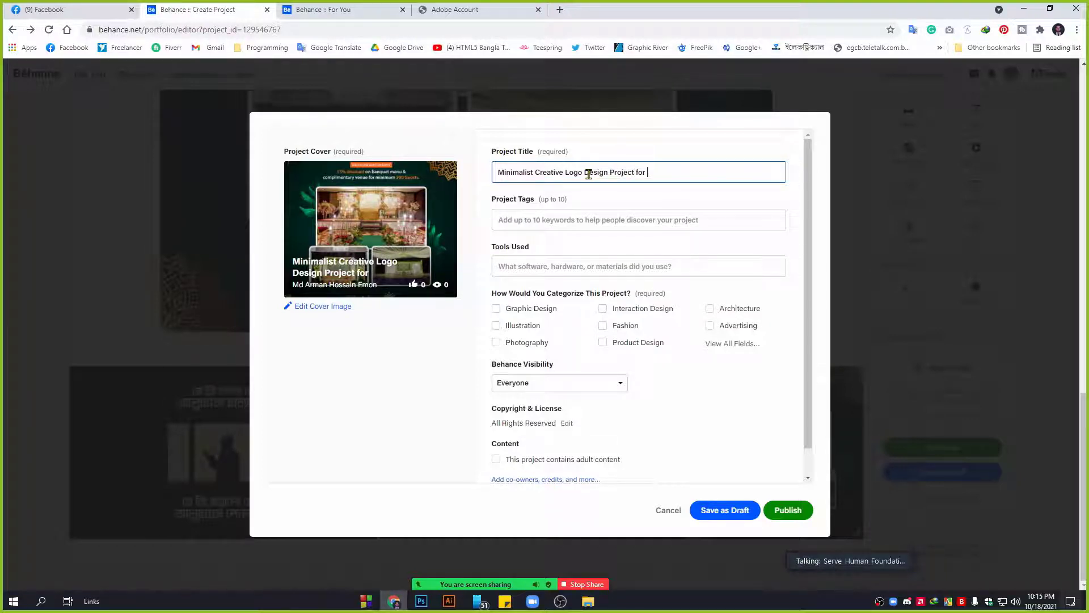
pyautogui.write('%')
pyautogui.press('BackSpace')
pyautogui.press('BackSpace')
pyautogui.write('%')
pyautogui.press('BackSpace')
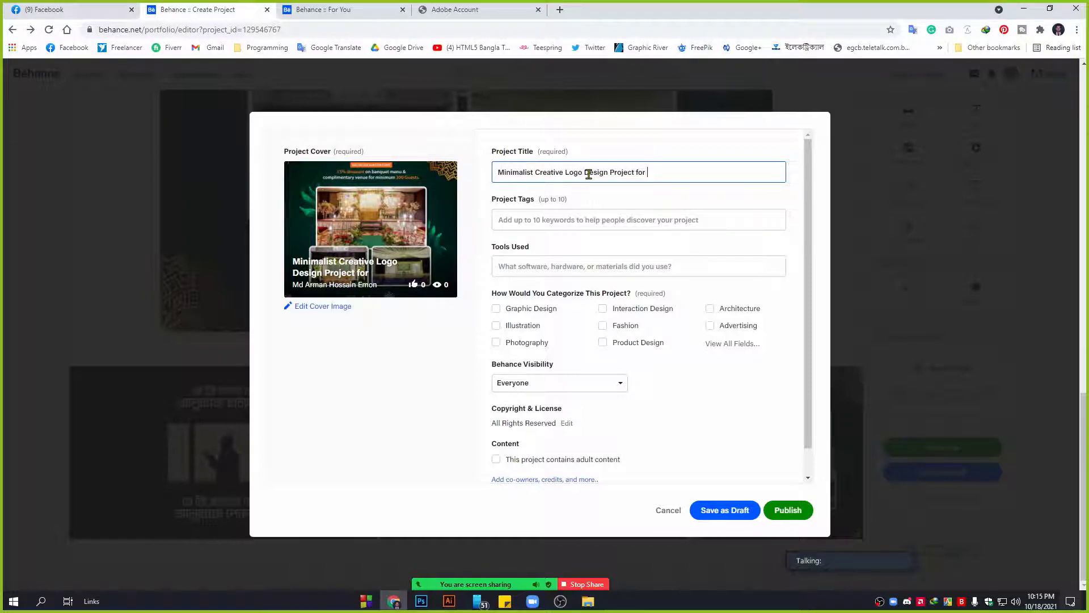
# Finish the title with '5 MS' instead of '5 Minute Skills' to stay under 55 characters.
pyautogui.write('5 Mini')
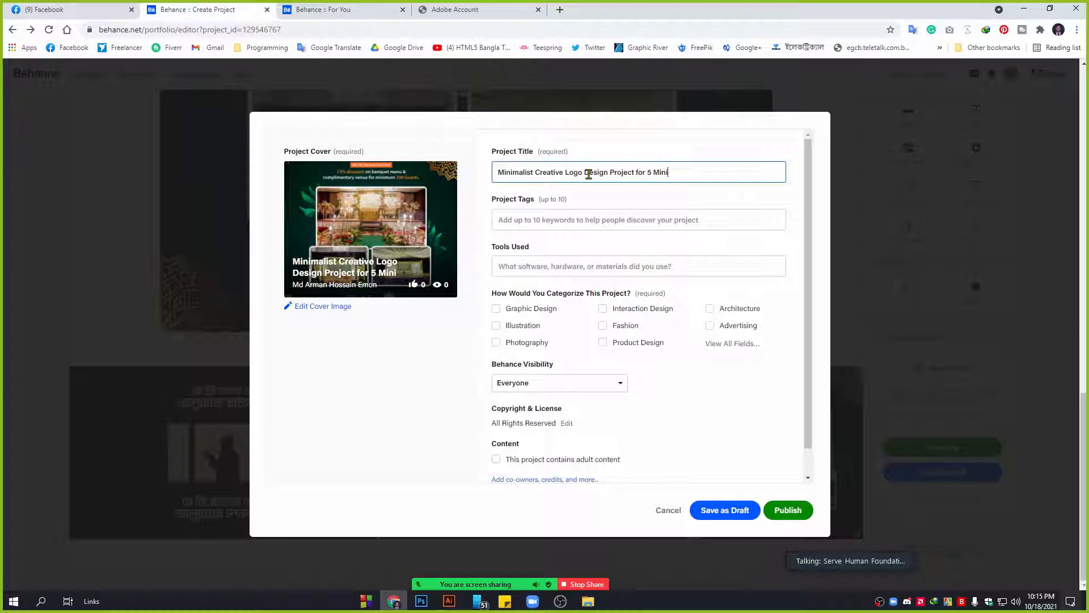
pyautogui.press('BackSpace')
pyautogui.write('ute ')
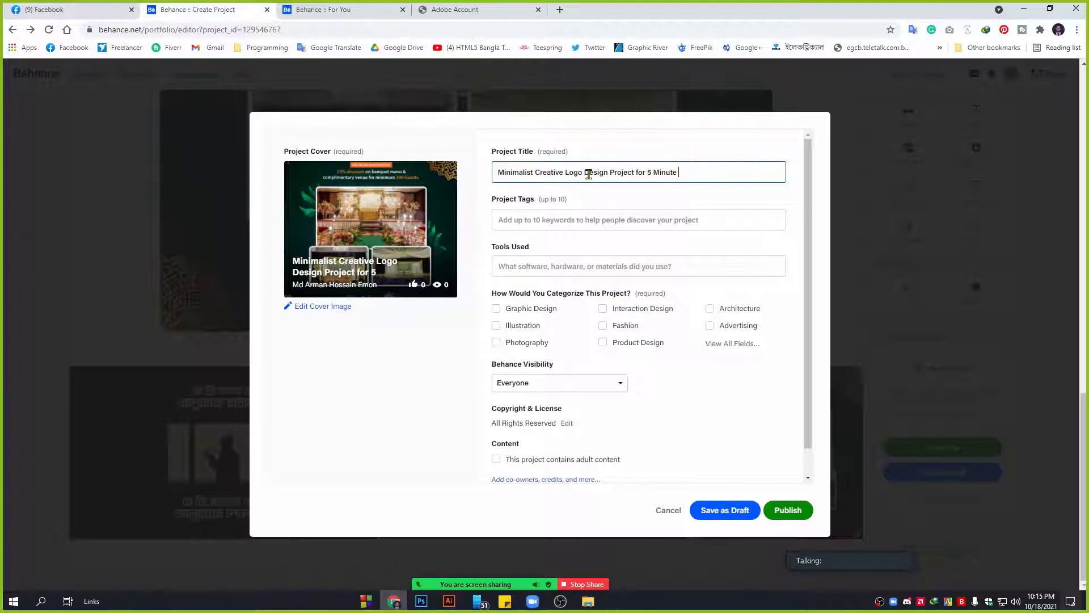
pyautogui.write('Skills')
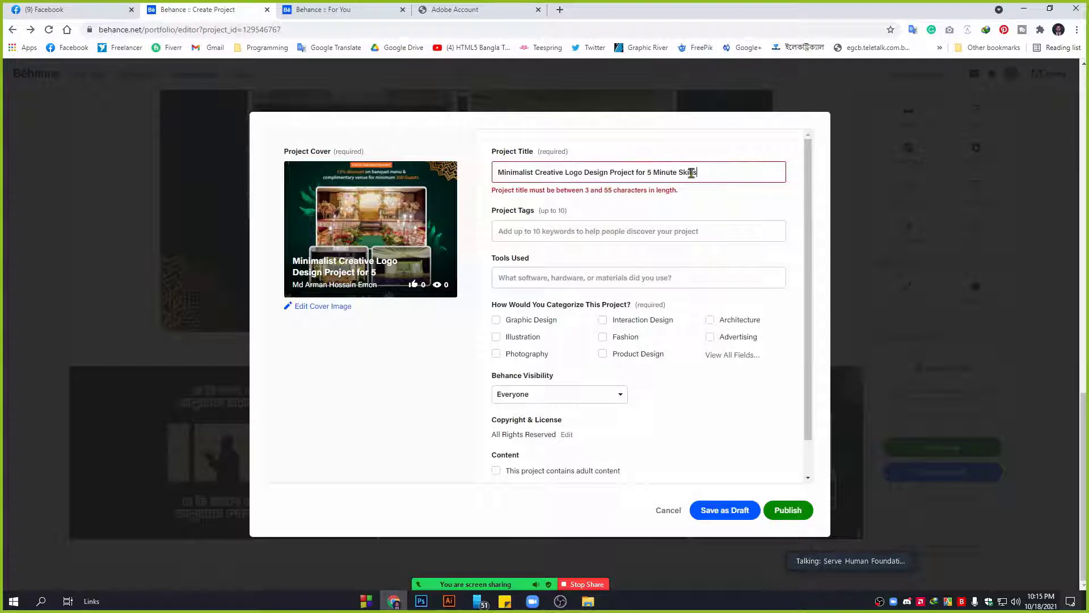
pyautogui.press('BackSpace')
pyautogui.press('BackSpace')
pyautogui.press('BackSpace')
pyautogui.press('BackSpace')
pyautogui.press('BackSpace')
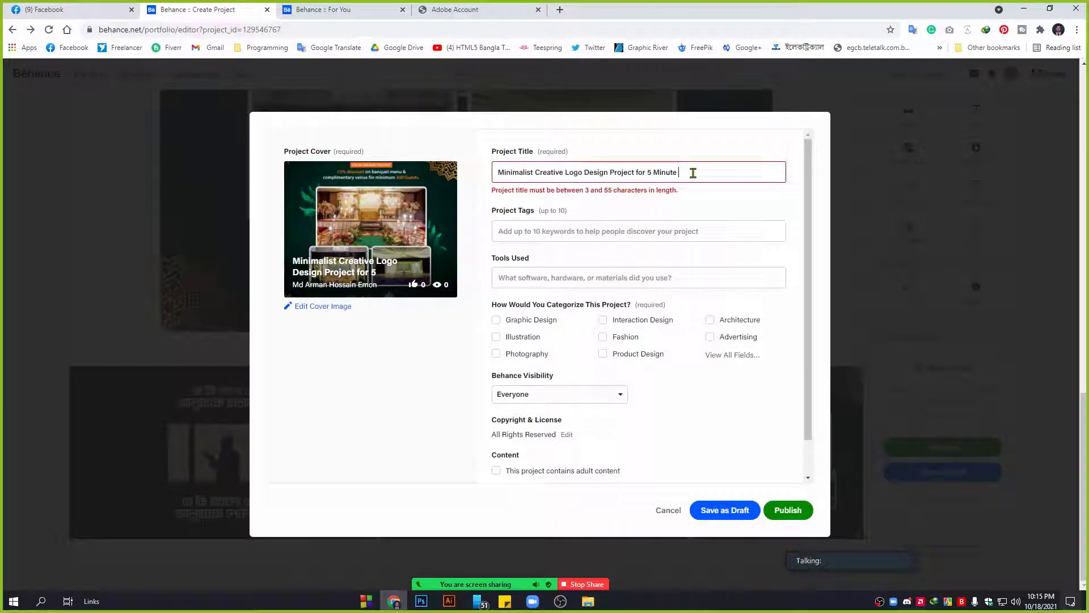
pyautogui.moveTo(686, 173); pyautogui.dragTo(652, 173)
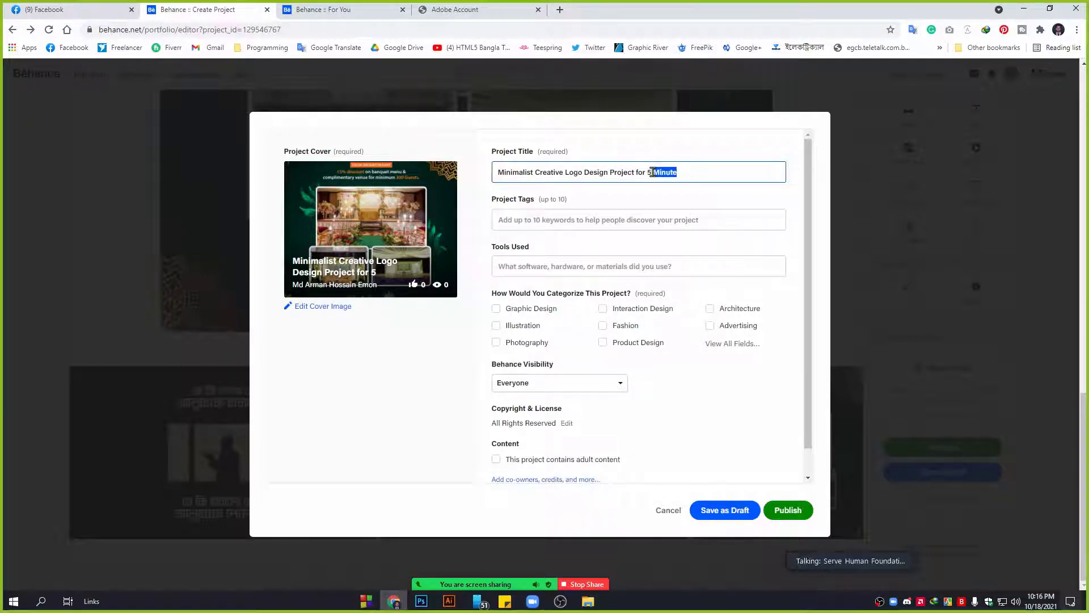
pyautogui.write('MS')
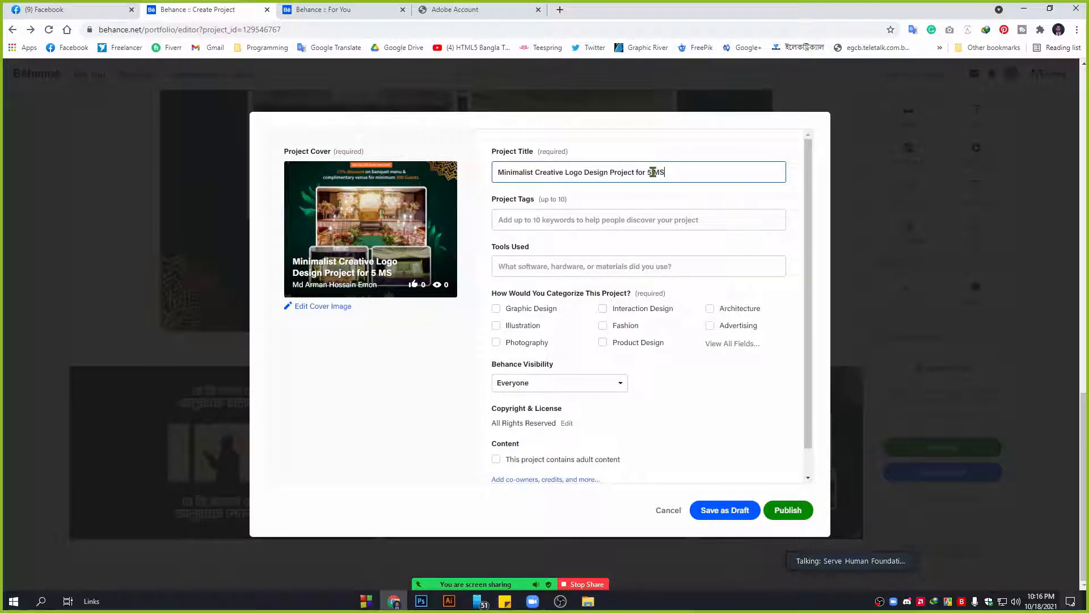
# Add the tags logo design, brand identity, logos, logotype, logotipo and visual identity.
pyautogui.click(527, 219)
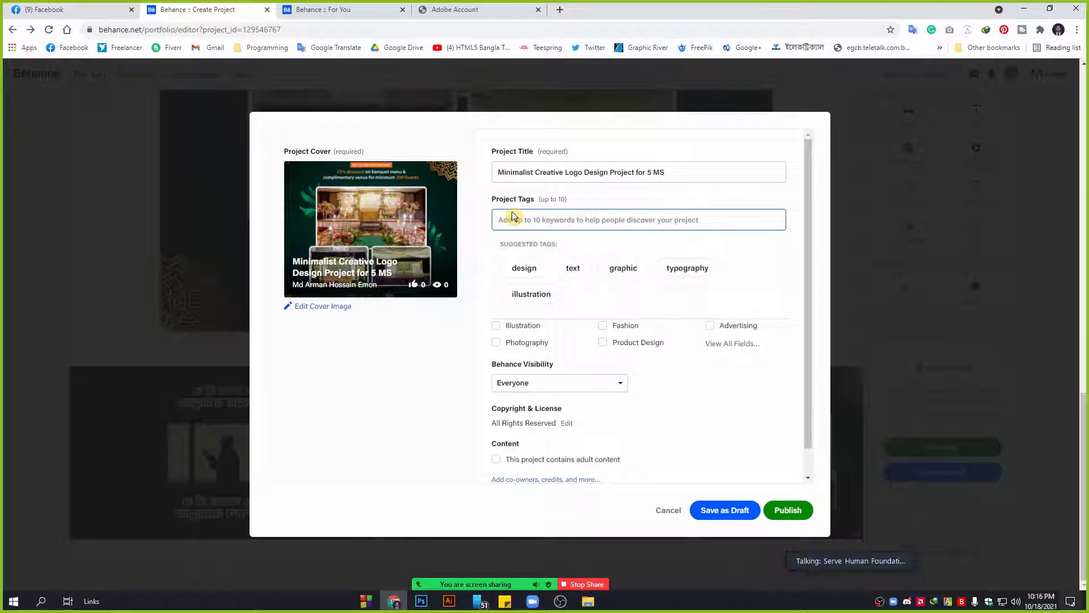
pyautogui.write('logo')
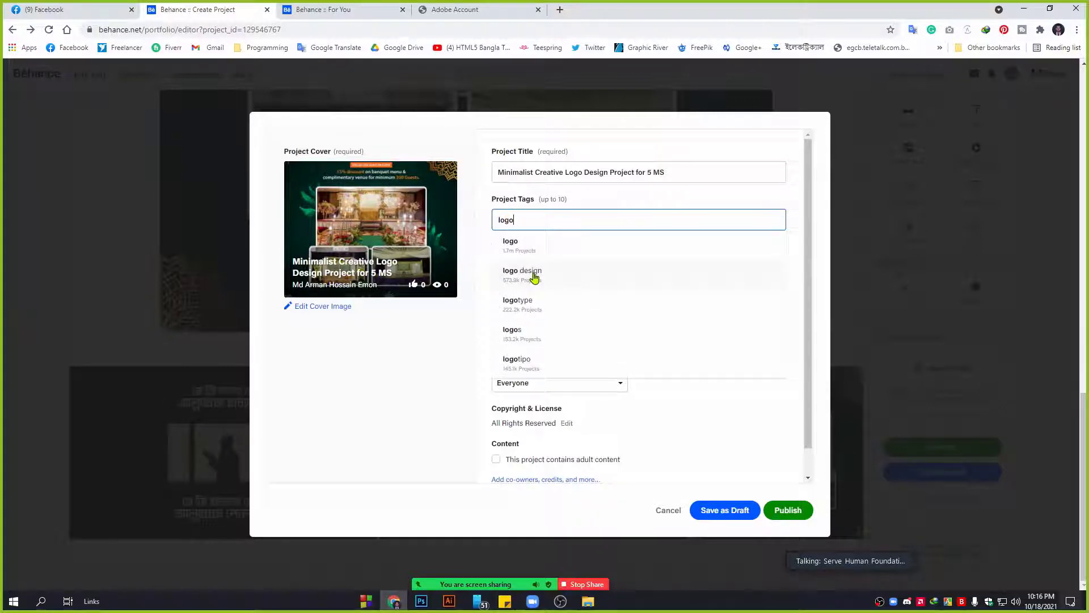
pyautogui.click(530, 271)
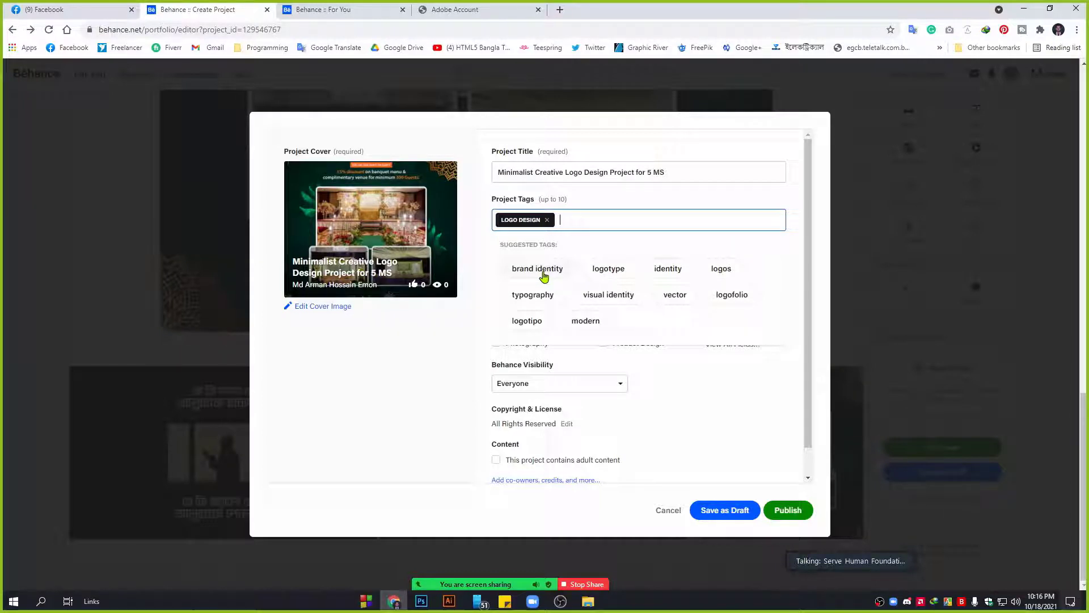
pyautogui.click(553, 273)
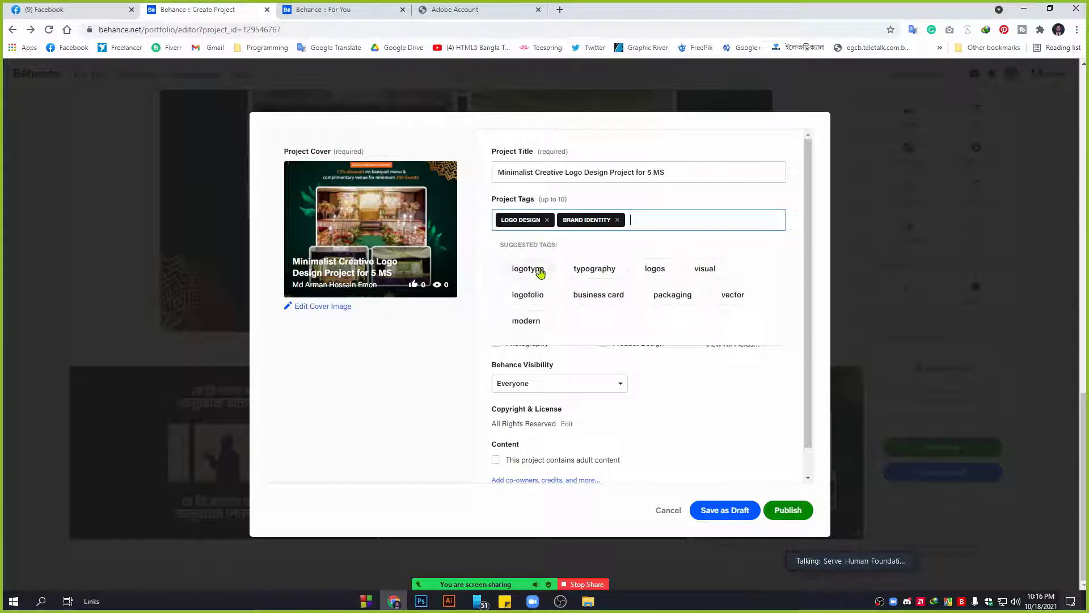
pyautogui.click(653, 270)
pyautogui.click(536, 270)
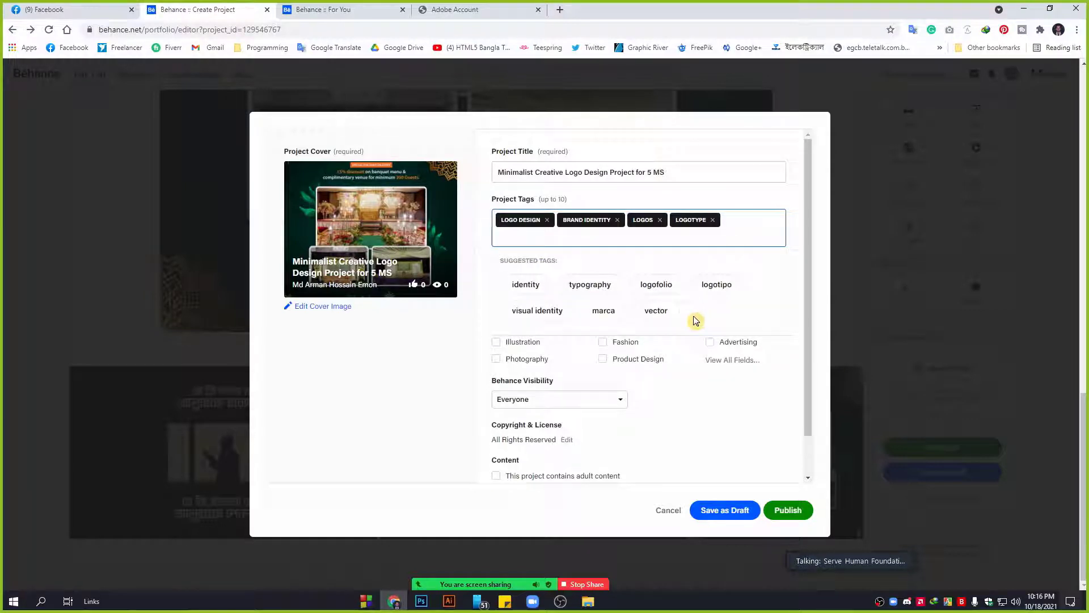
pyautogui.click(718, 287)
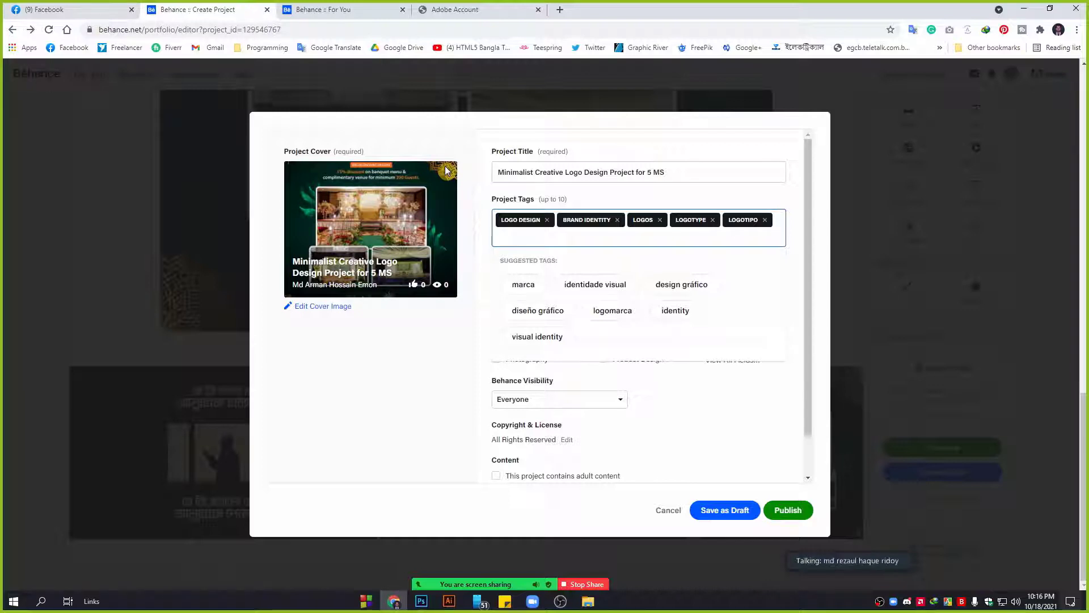
pyautogui.click(549, 337)
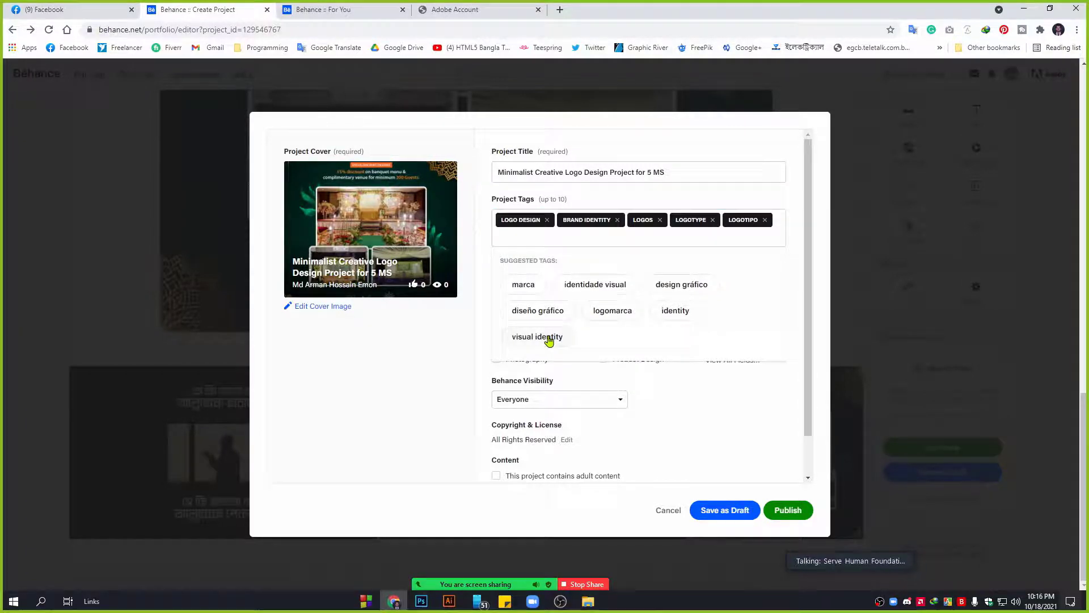
# Add the remaining tags brand design, logo and identidade visual.
pyautogui.click(746, 413)
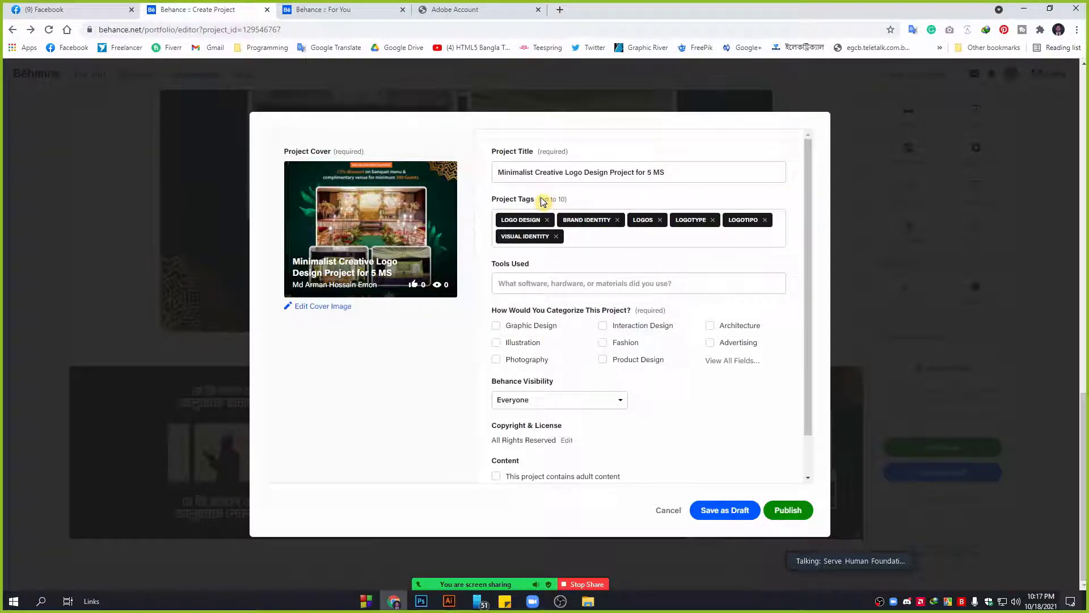
pyautogui.click(585, 236)
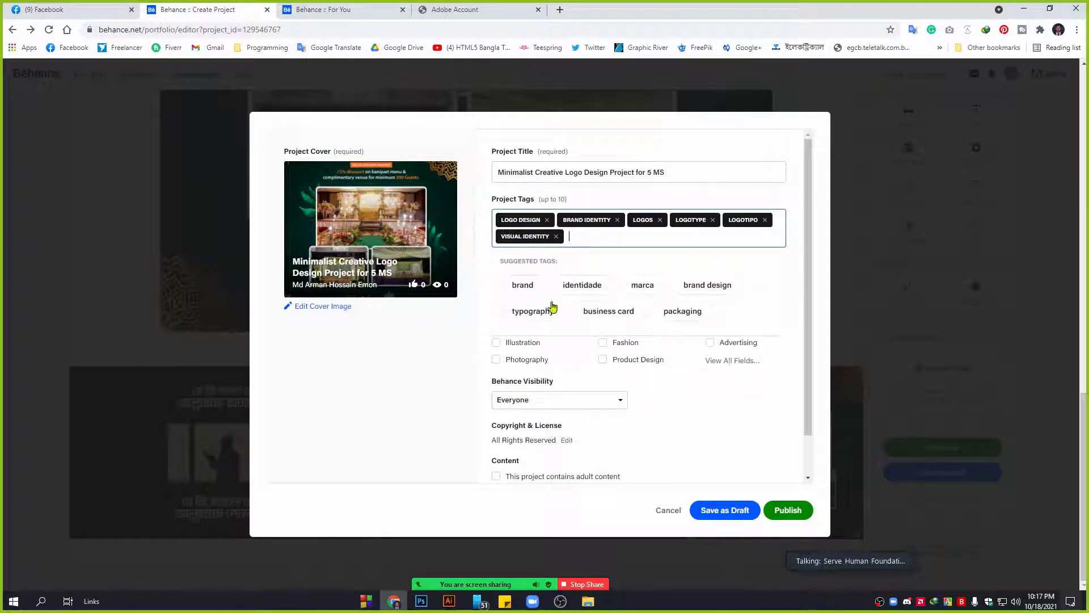
pyautogui.click(709, 288)
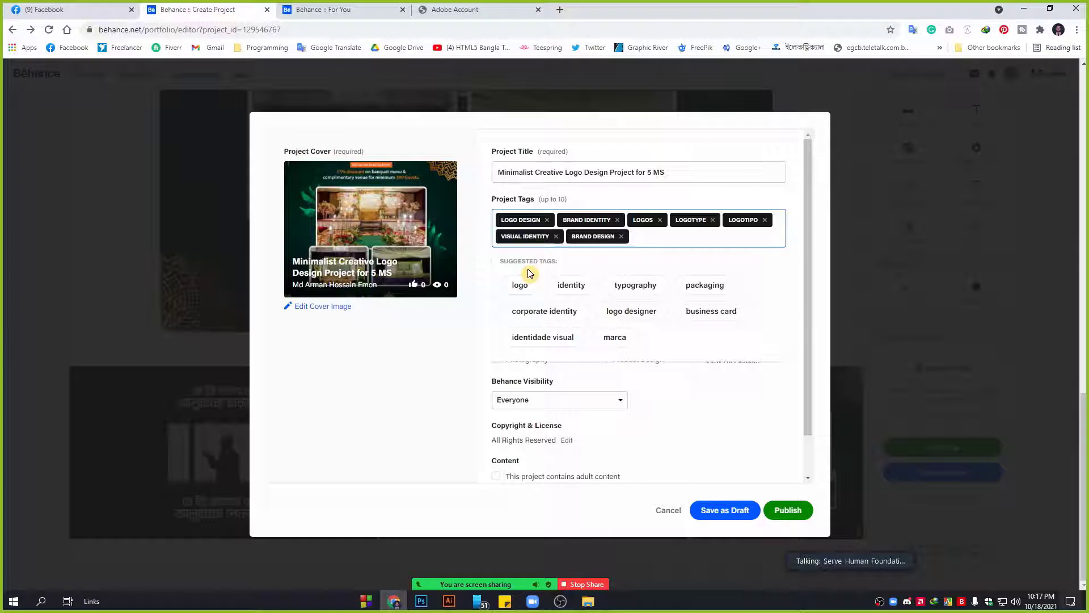
pyautogui.click(519, 286)
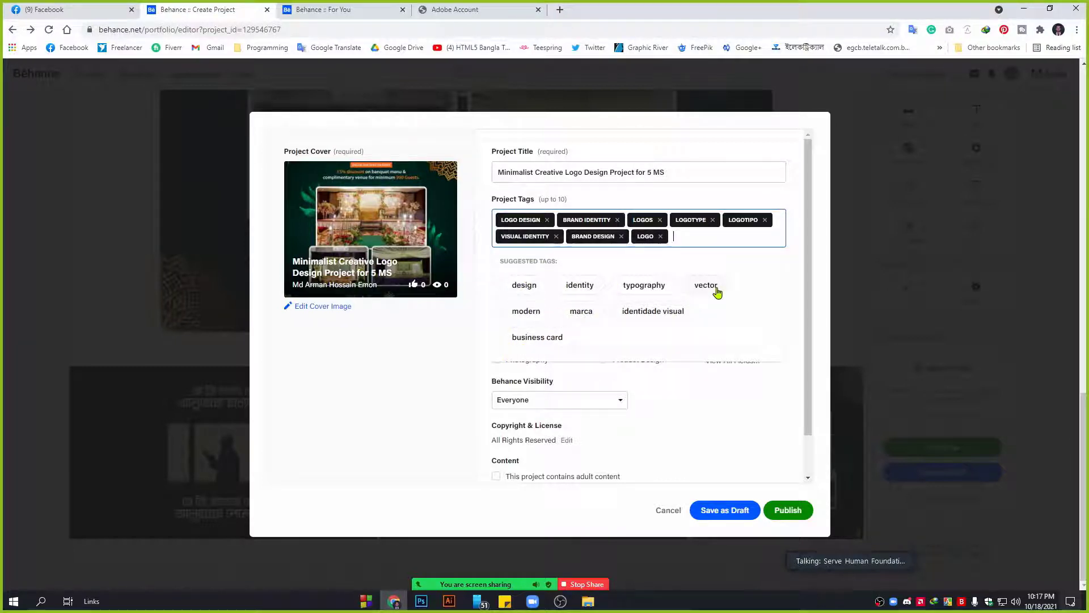
pyautogui.click(631, 321)
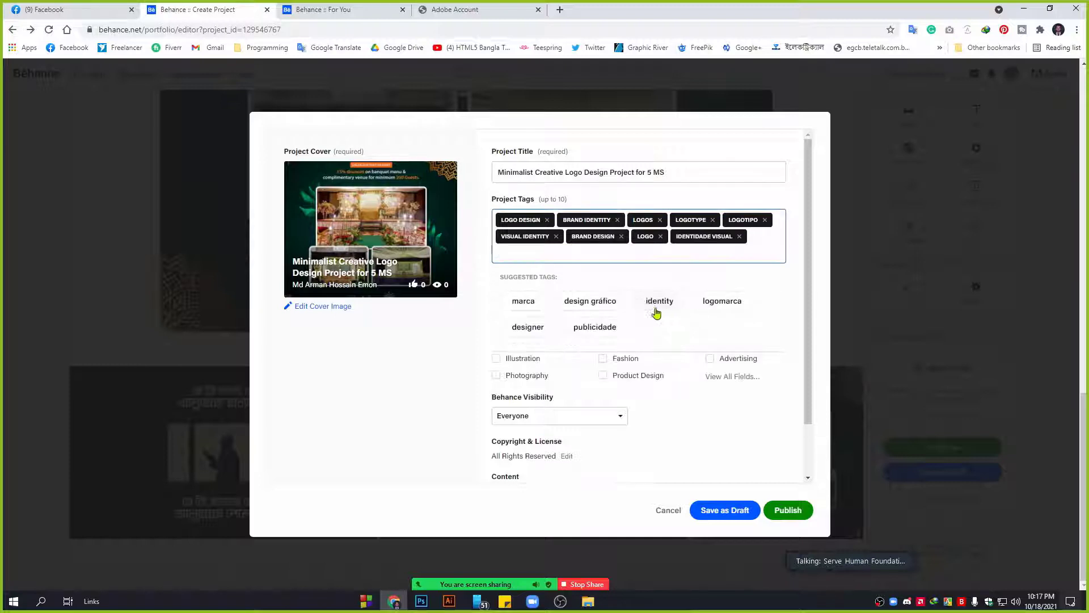
pyautogui.click(799, 303)
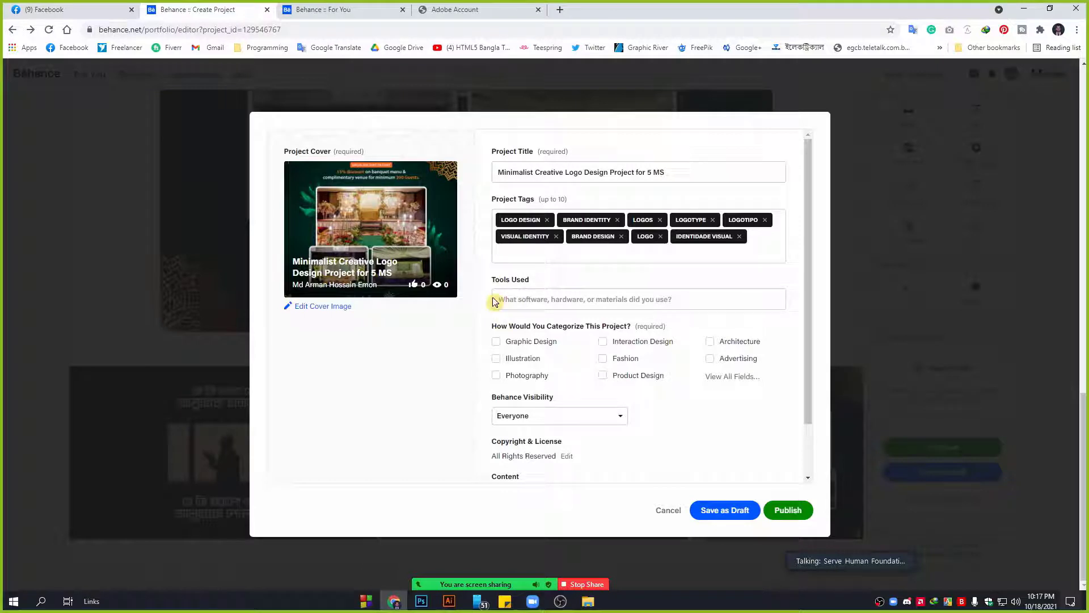
# List Adobe Illustrator and Adobe Photoshop under Tools Used and tick the Graphic Design category.
pyautogui.click(547, 303)
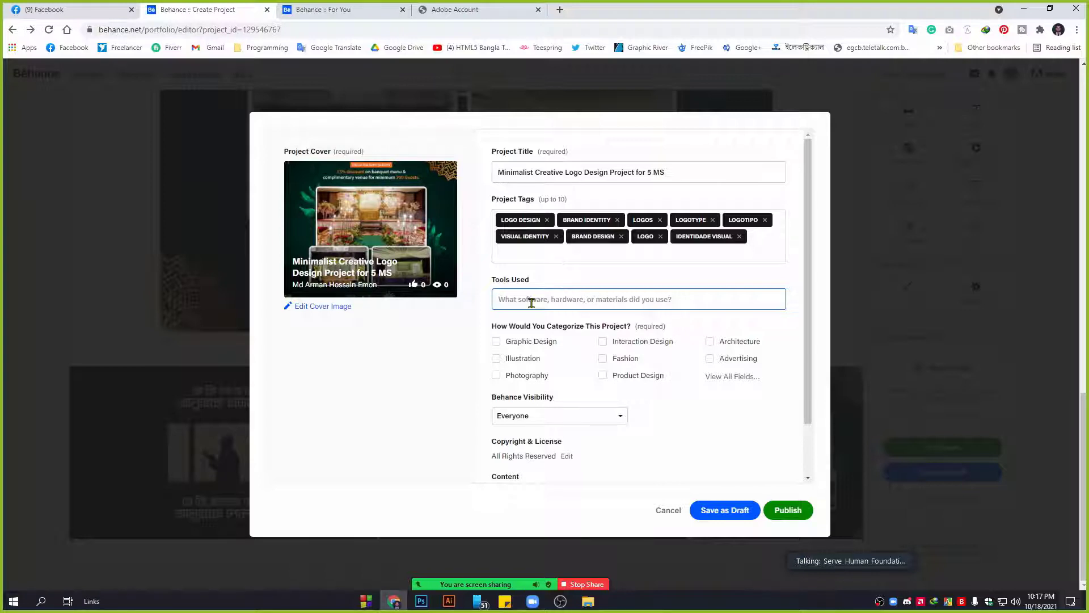
pyautogui.write('Adobe')
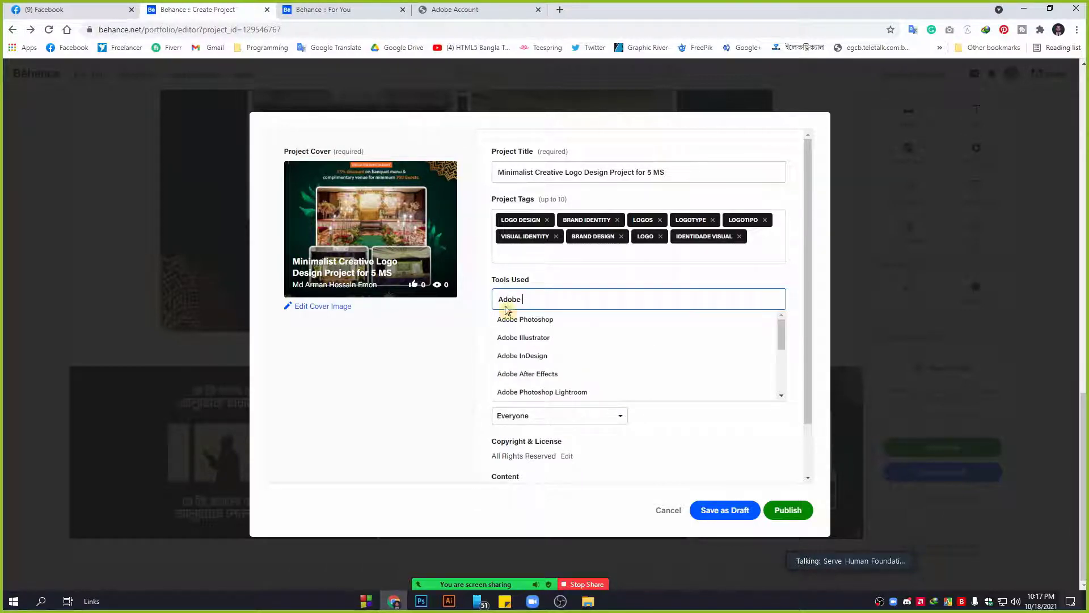
pyautogui.click(521, 338)
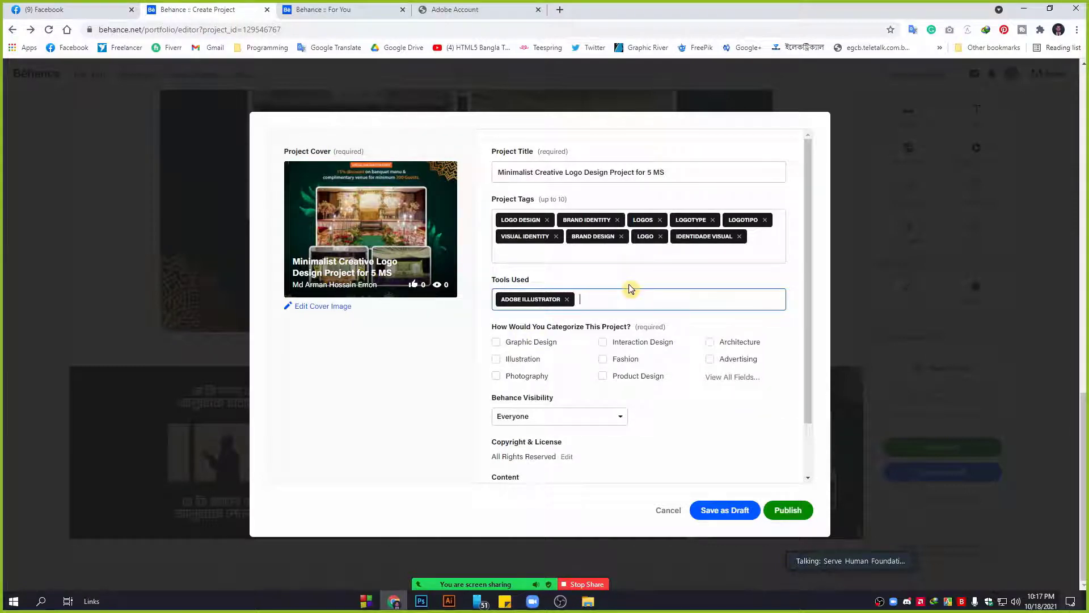
pyautogui.write('adobe')
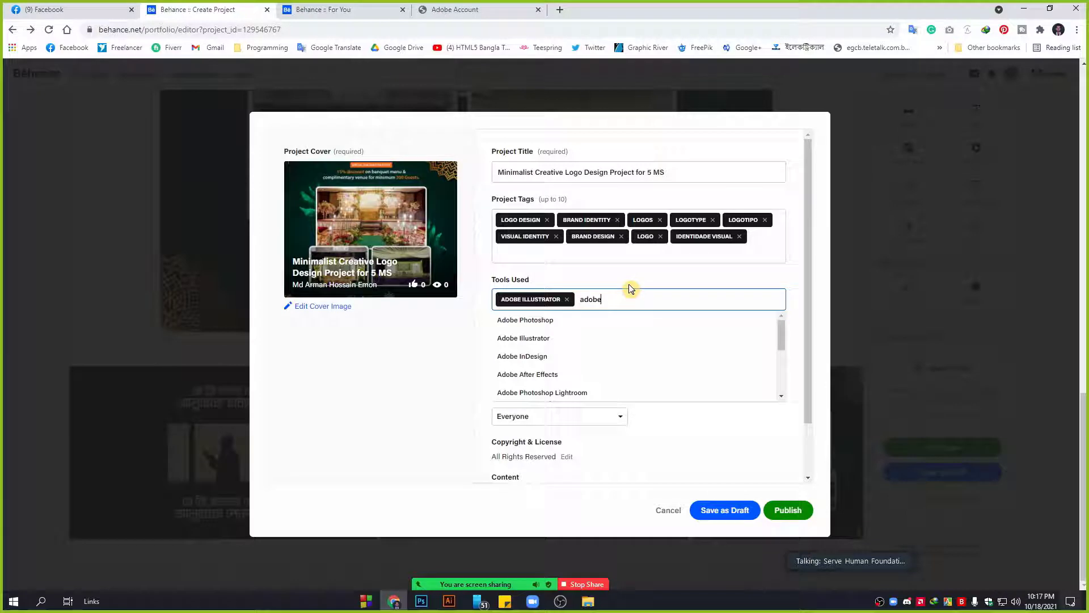
pyautogui.click(578, 320)
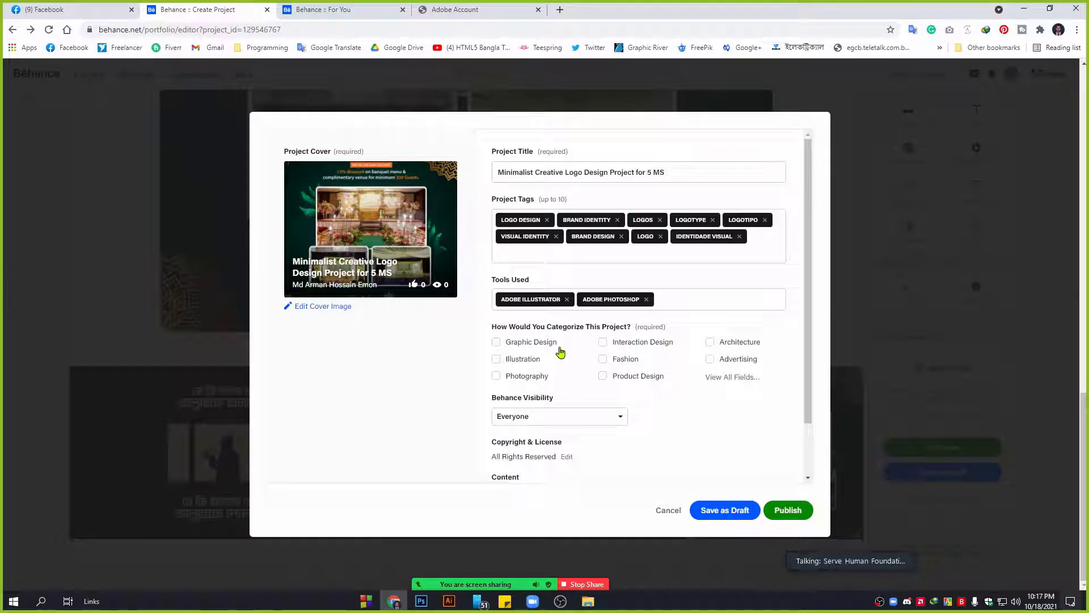
pyautogui.click(507, 343)
pyautogui.scroll(-1, 773, 355)
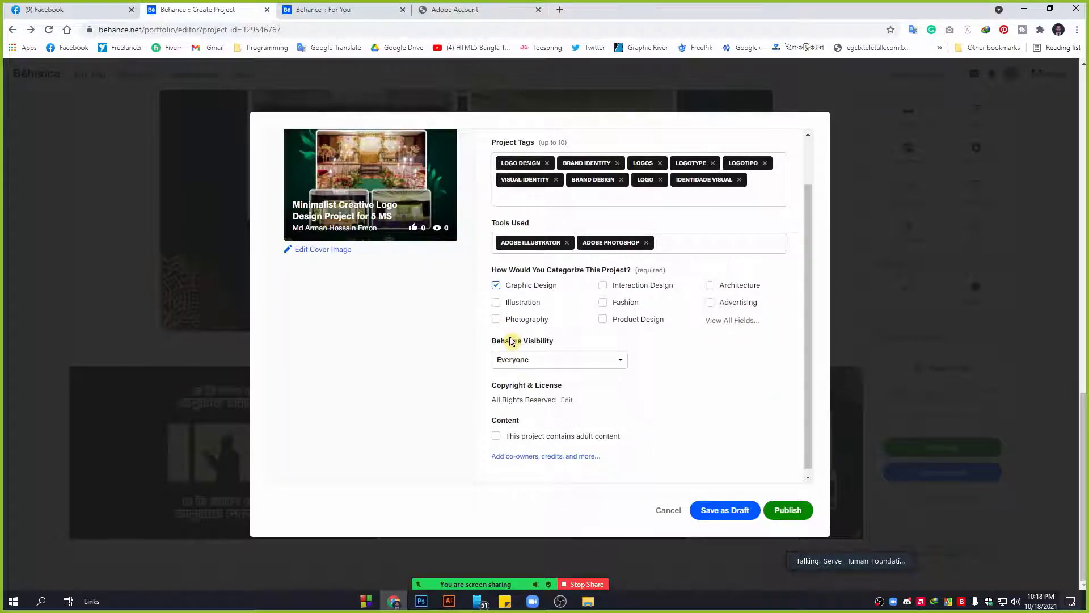
pyautogui.click(523, 359)
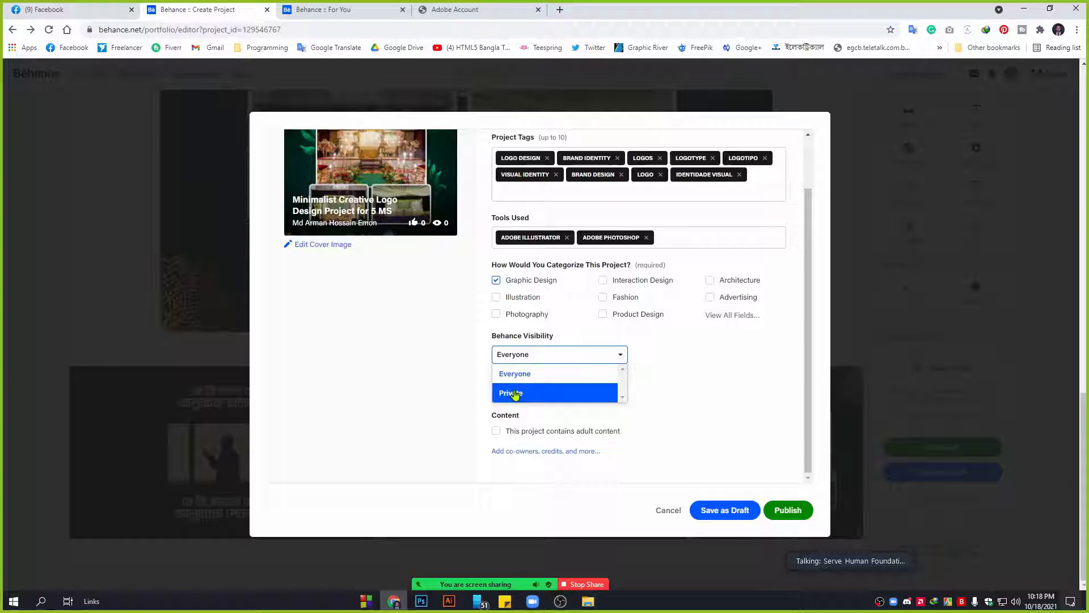
pyautogui.click(680, 357)
pyautogui.click(559, 357)
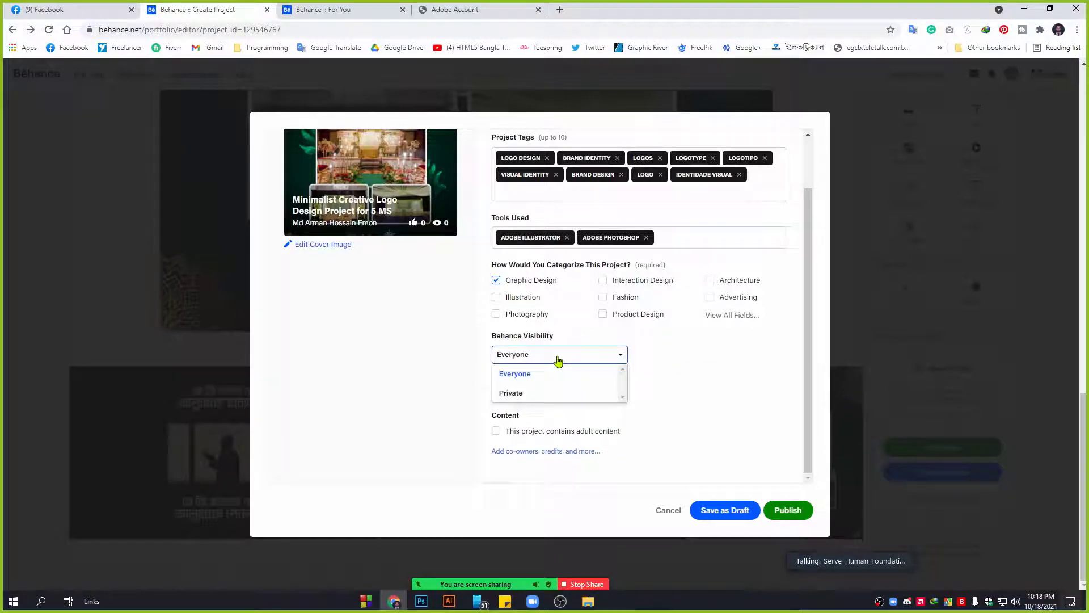
pyautogui.click(671, 376)
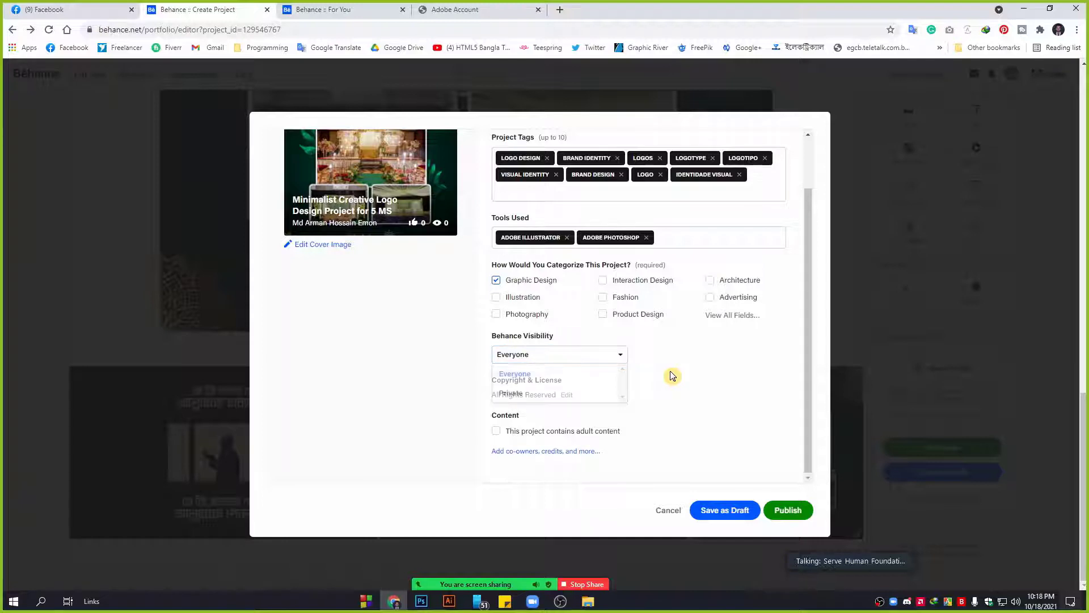
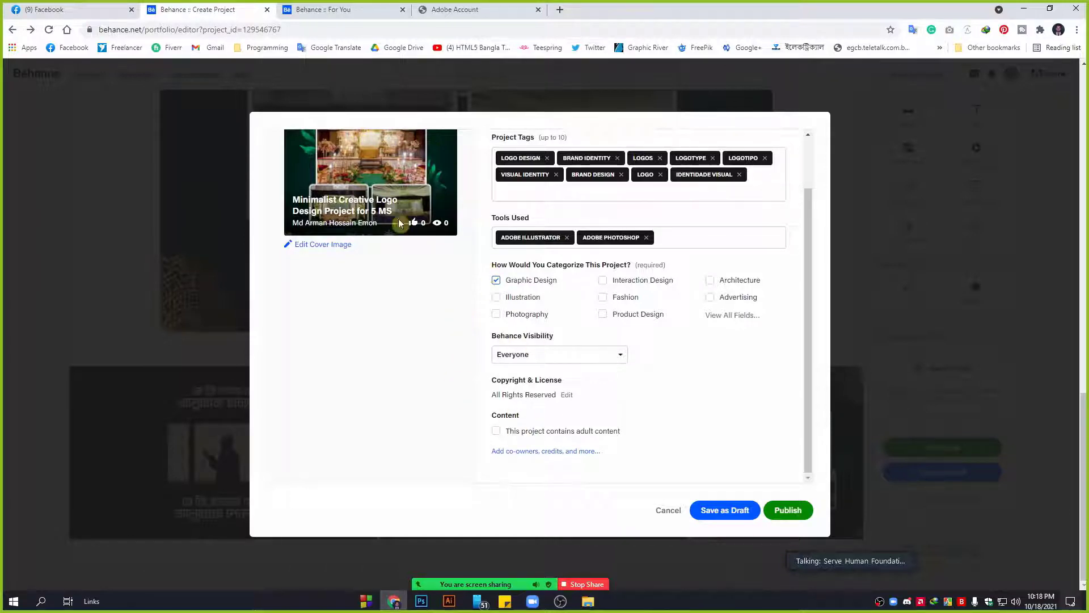
# Publish the Minimalist Creative Logo Design Project for 5 MS with adult content flagged.
pyautogui.scroll(2, 386, 193)
pyautogui.scroll(-2, 550, 396)
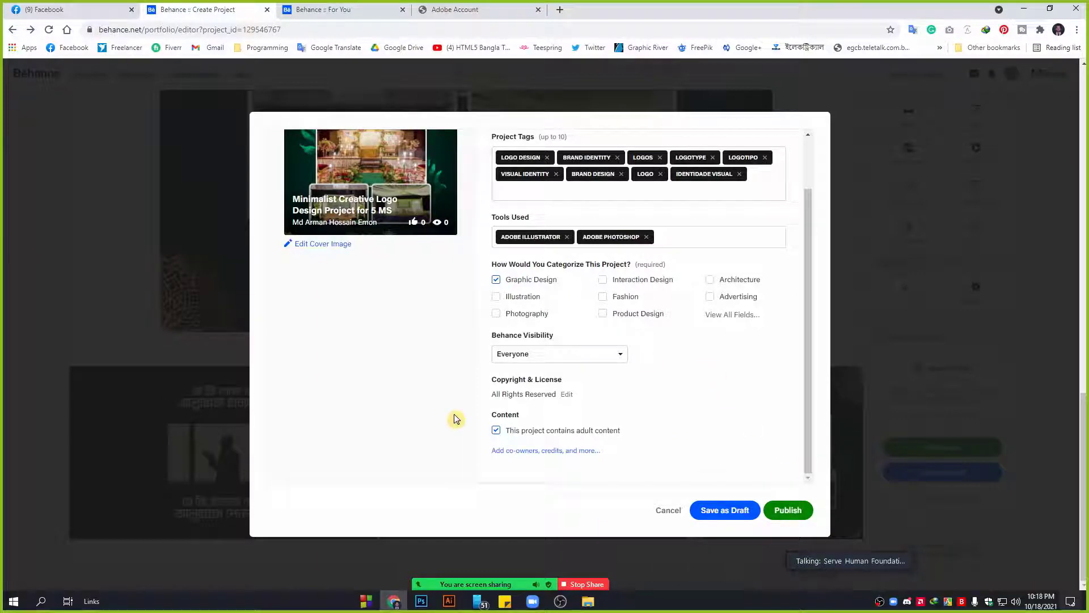
pyautogui.click(789, 510)
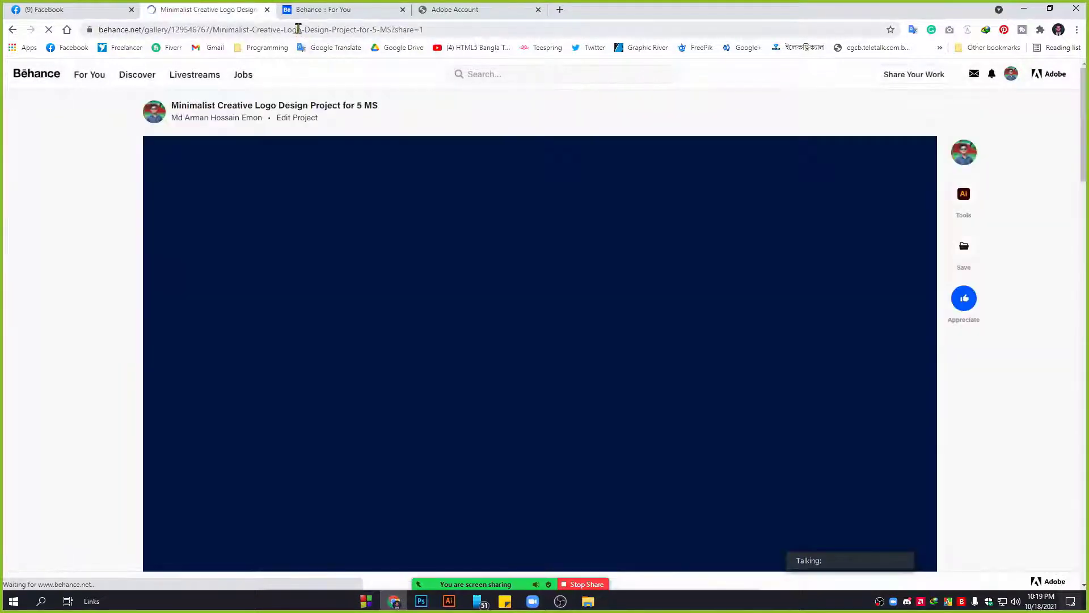
# Copy the project URL and load it in a new incognito window.
pyautogui.click(299, 29)
pyautogui.rightClick(298, 30)
pyautogui.click(326, 108)
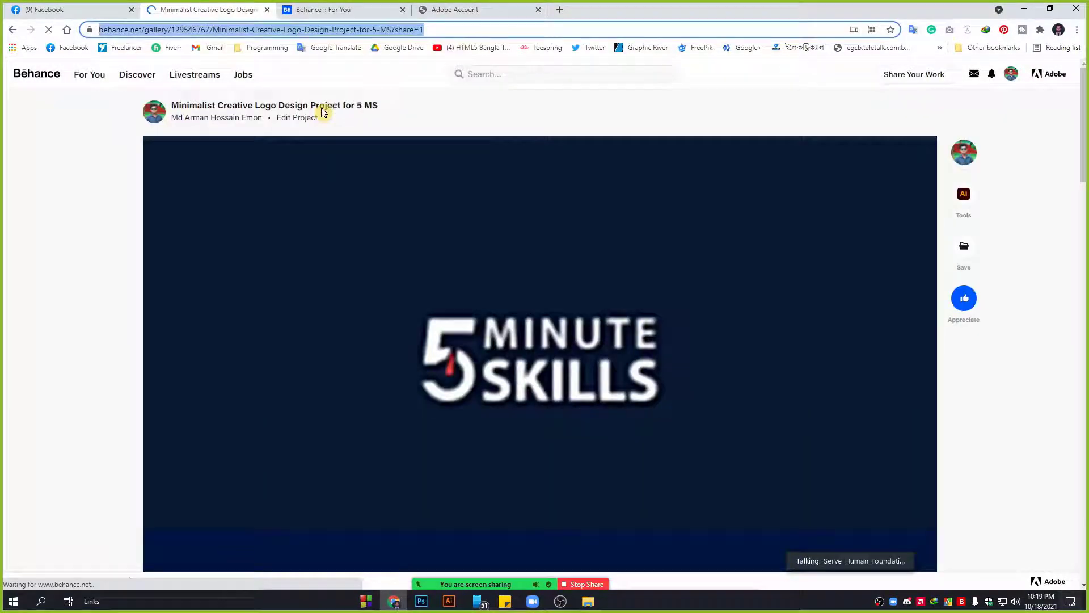
pyautogui.click(1076, 29)
pyautogui.click(1004, 74)
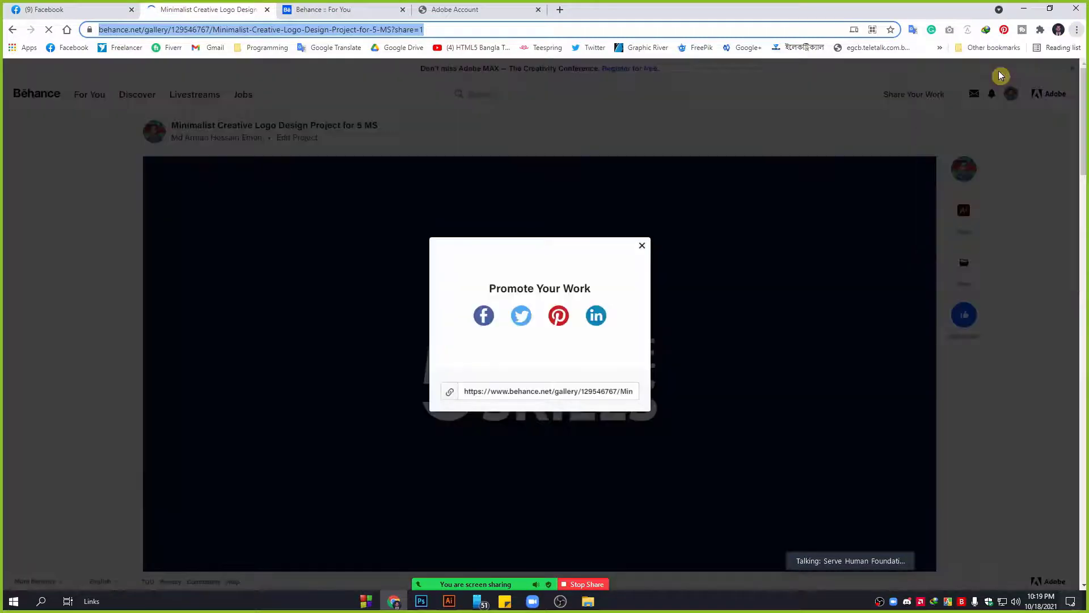
pyautogui.hotkey('ctrl', 'v')
pyautogui.press('Return')
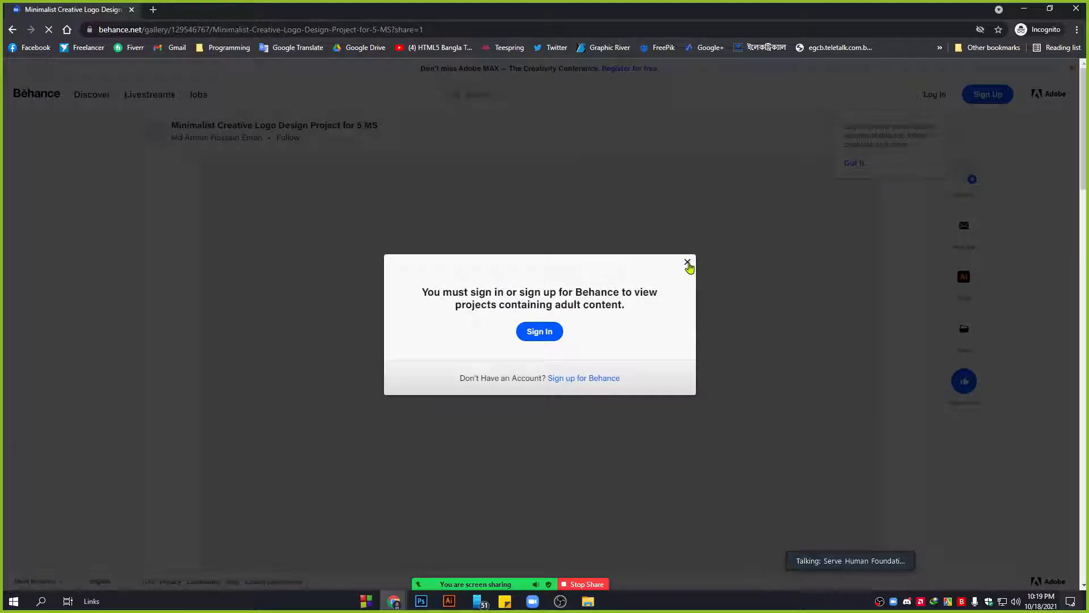
# Dismiss the sign-in notice, return to the signed-in window and close Promote Your Work.
pyautogui.click(687, 261)
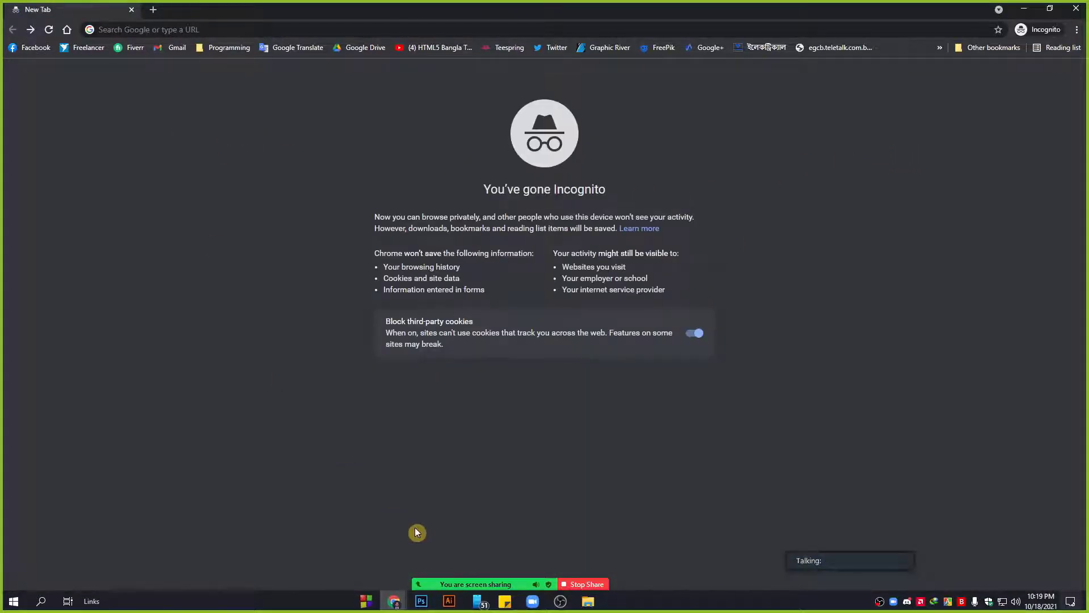
pyautogui.moveTo(393, 600)
pyautogui.click(357, 536)
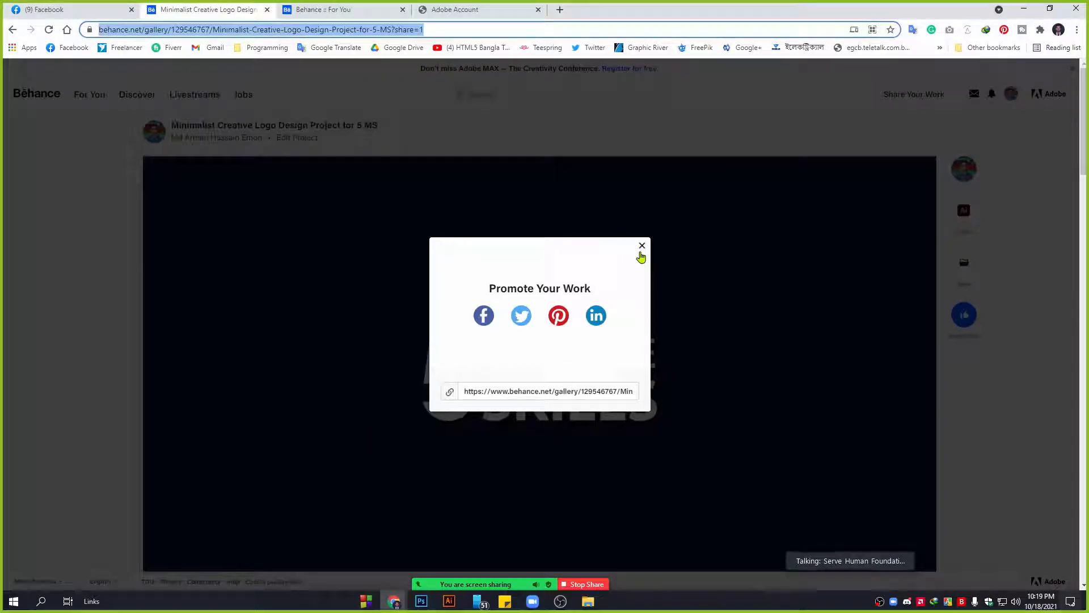
pyautogui.click(640, 255)
pyautogui.click(1011, 93)
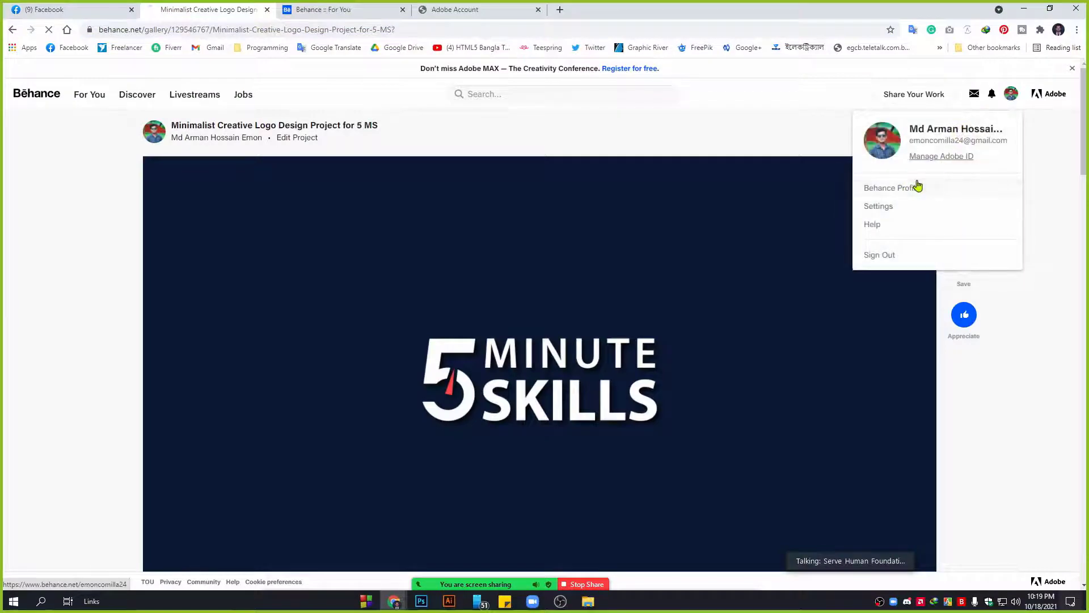
# Open the Behance profile, copy its address, and switch to the incognito window.
pyautogui.click(917, 186)
pyautogui.click(245, 28)
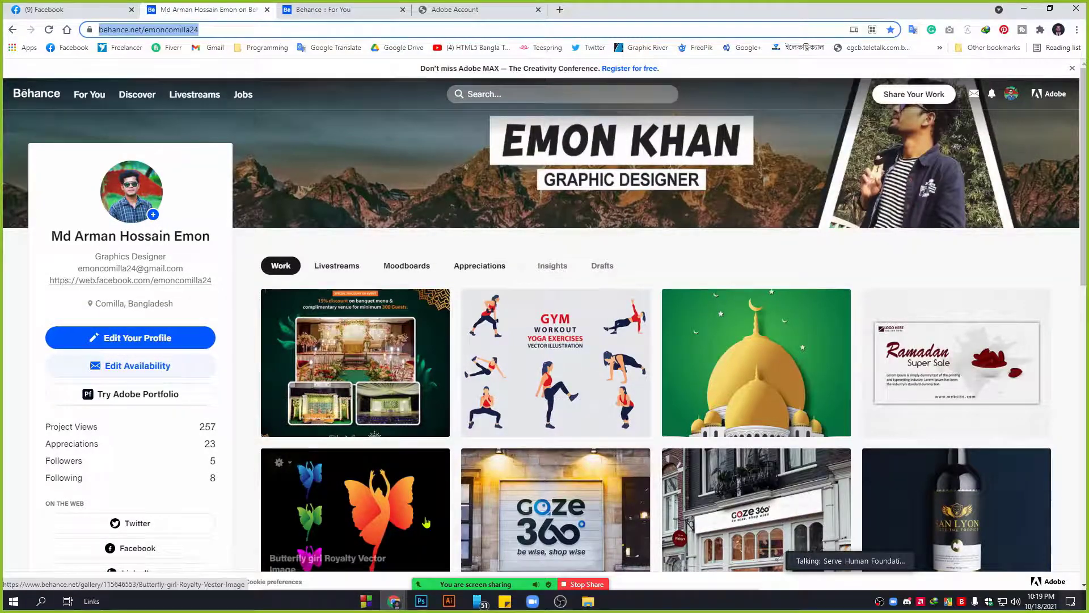
pyautogui.click(395, 600)
pyautogui.click(452, 553)
# View the profile logged out, scroll its Work grid, then close the incognito window.
pyautogui.click(277, 26)
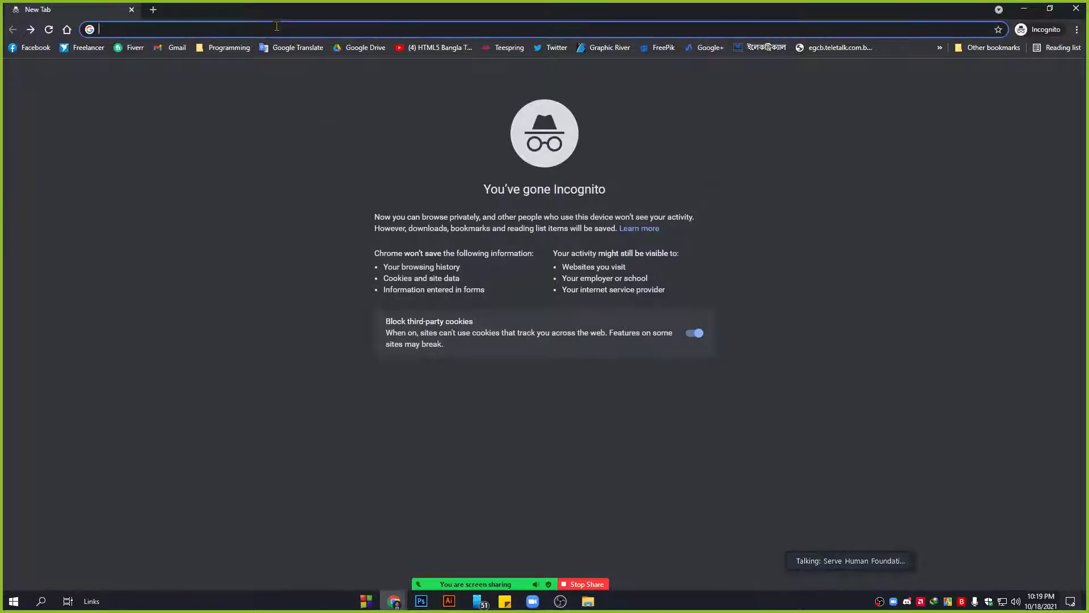
pyautogui.hotkey('ctrl', 'v')
pyautogui.press('Return')
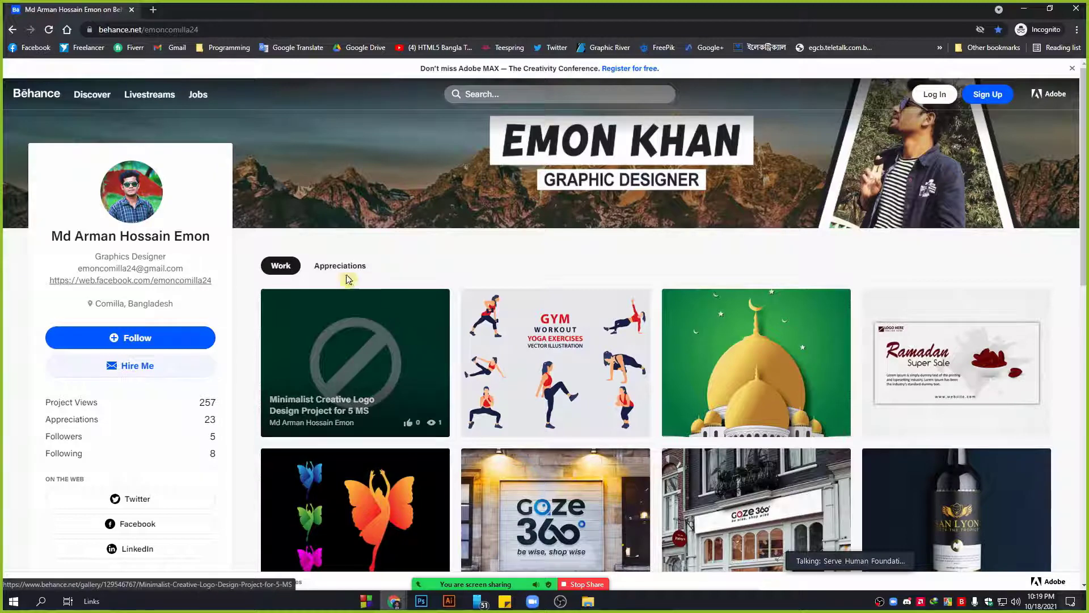
pyautogui.scroll(-2, 370, 440)
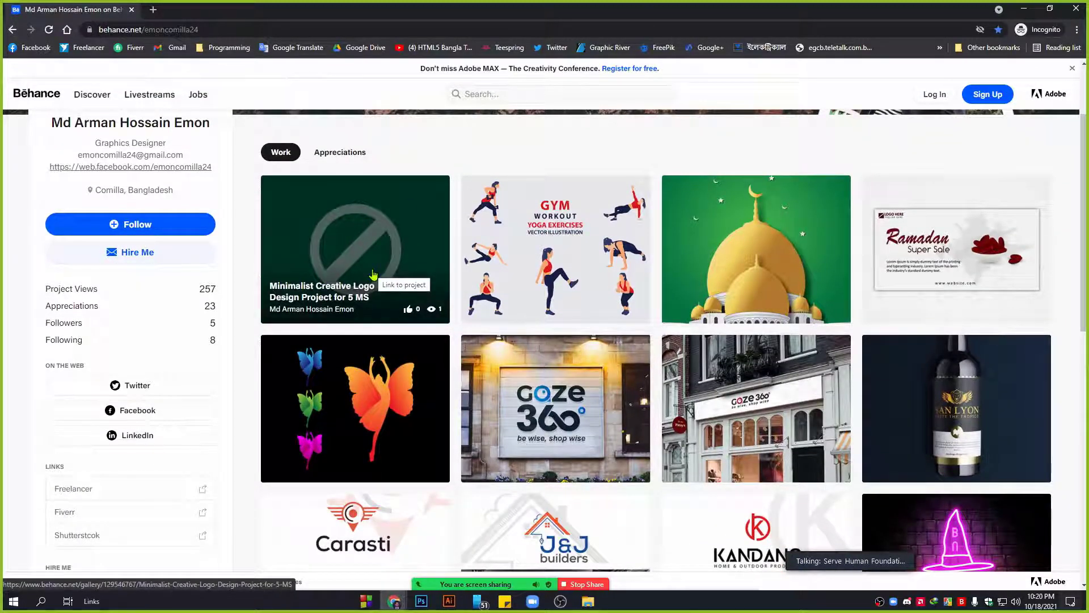
pyautogui.middleClick(95, 11)
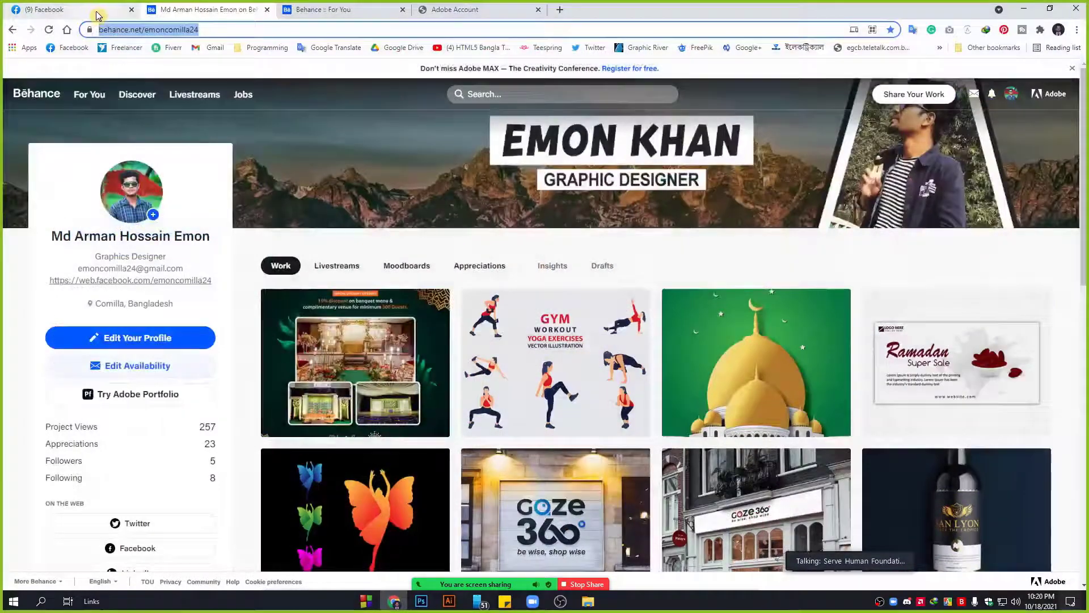
# Edit the first project, open its Settings and choose to change the cover image.
pyautogui.click(281, 303)
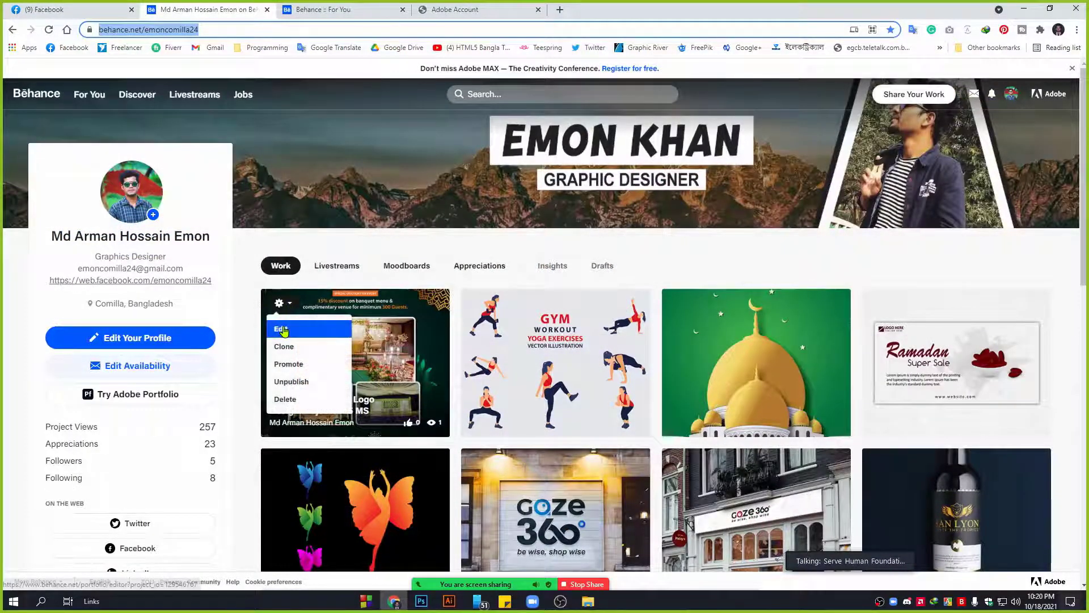
pyautogui.click(282, 329)
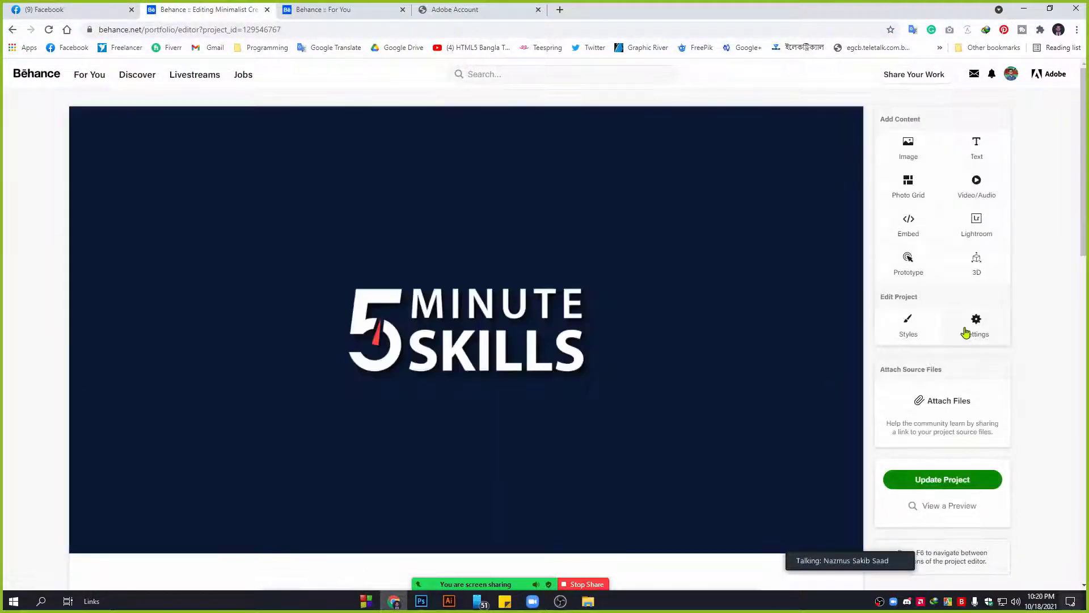
pyautogui.click(966, 330)
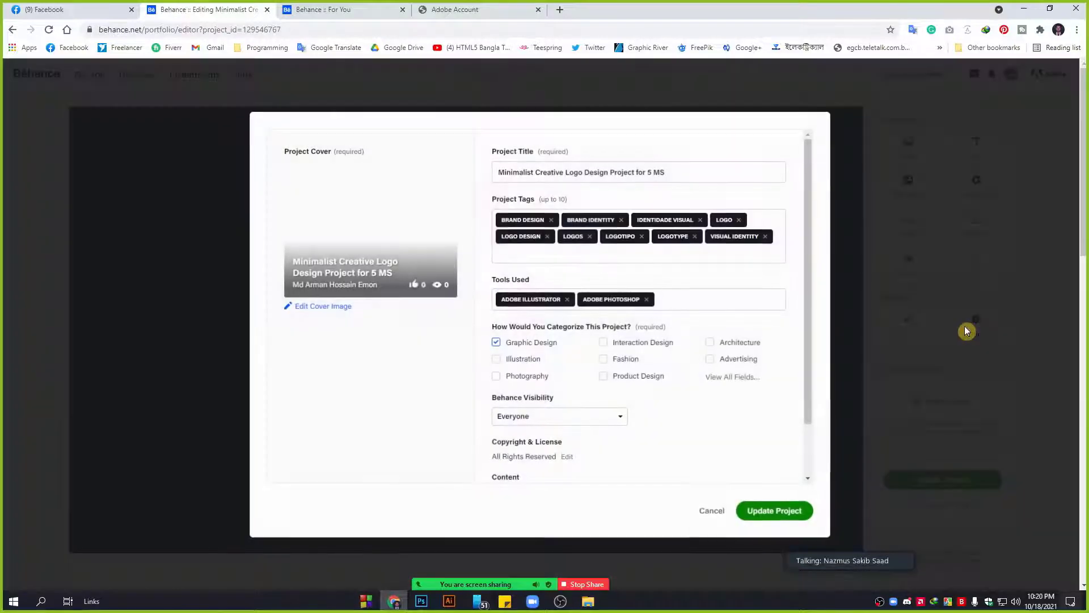
pyautogui.scroll(-2, 522, 418)
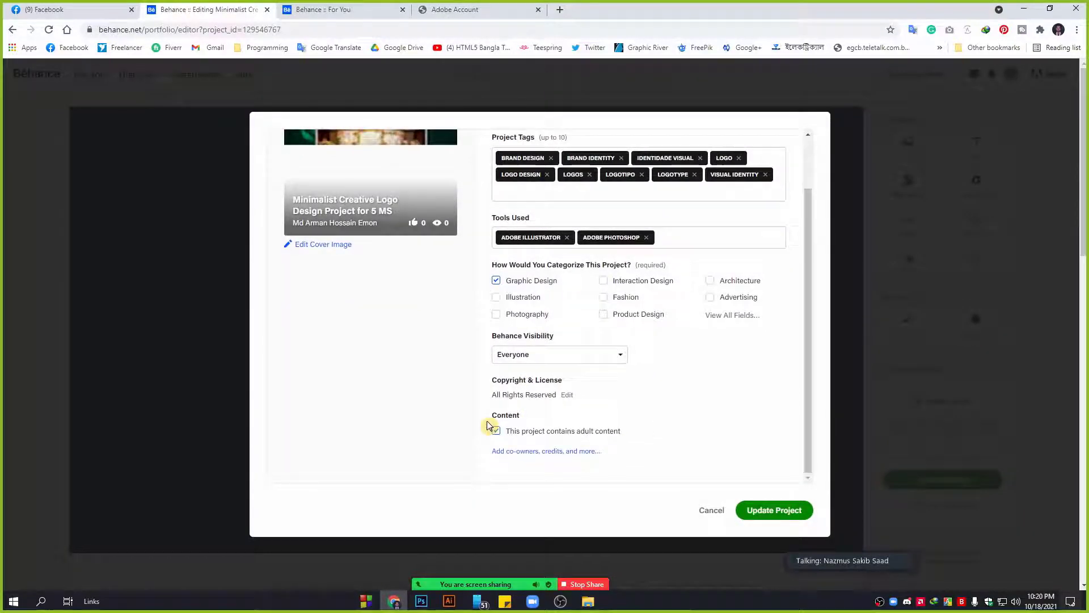
pyautogui.scroll(2, 645, 409)
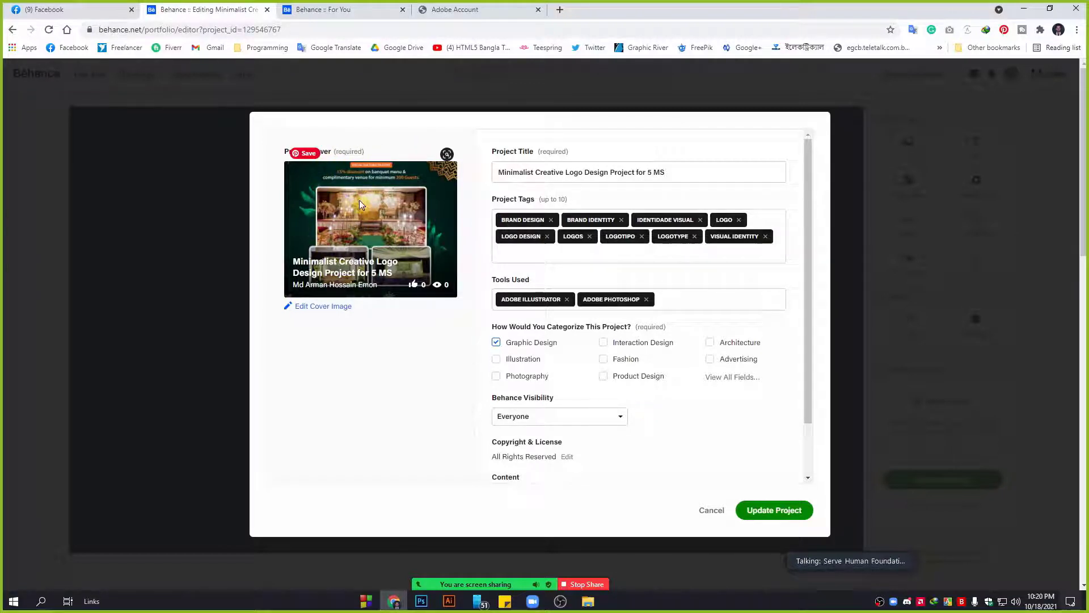
pyautogui.click(331, 308)
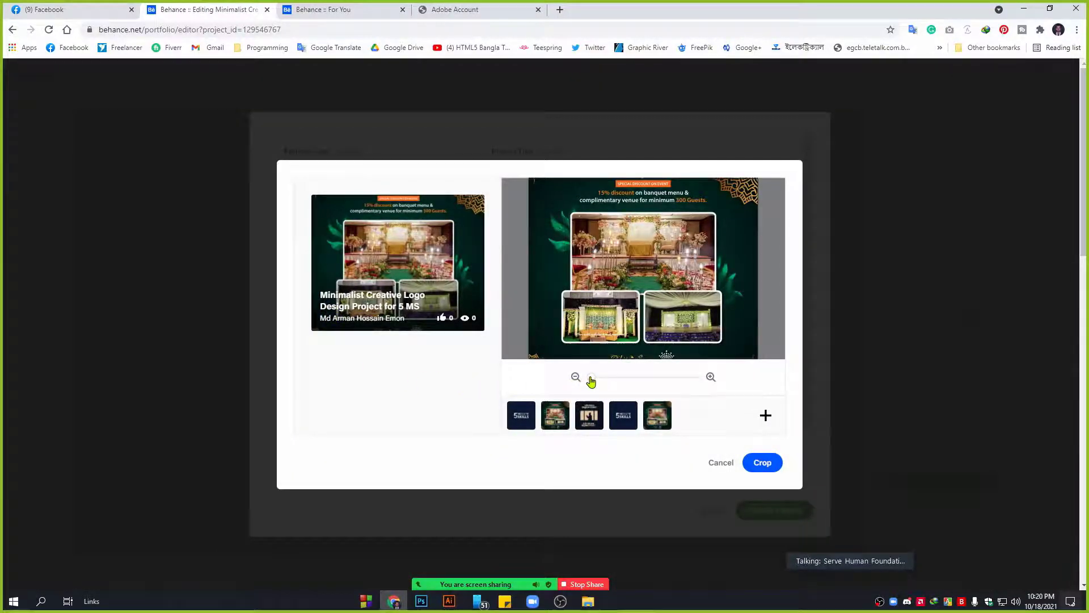
# Test the cover crop zoom slider, then start a new browser tab.
pyautogui.moveTo(591, 381)
pyautogui.mouseDown()
pyautogui.moveTo(602, 381)
pyautogui.moveTo(589, 380)
pyautogui.mouseUp()
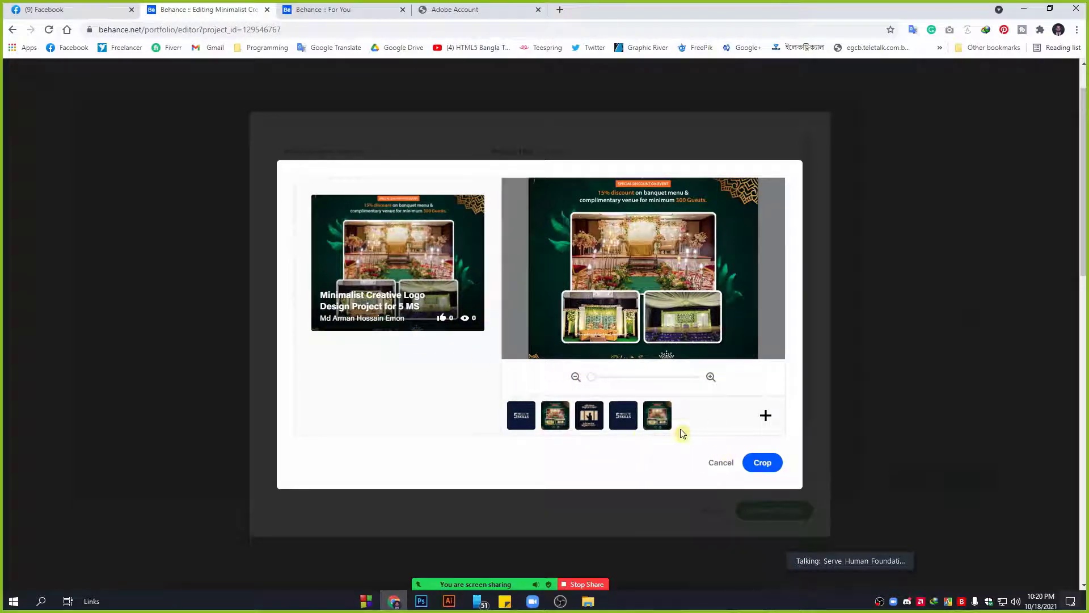
pyautogui.click(559, 8)
# Search Google Images for 'behance thumbnail size' and open the Behance Dimensions / 2018 Update page.
pyautogui.write('be')
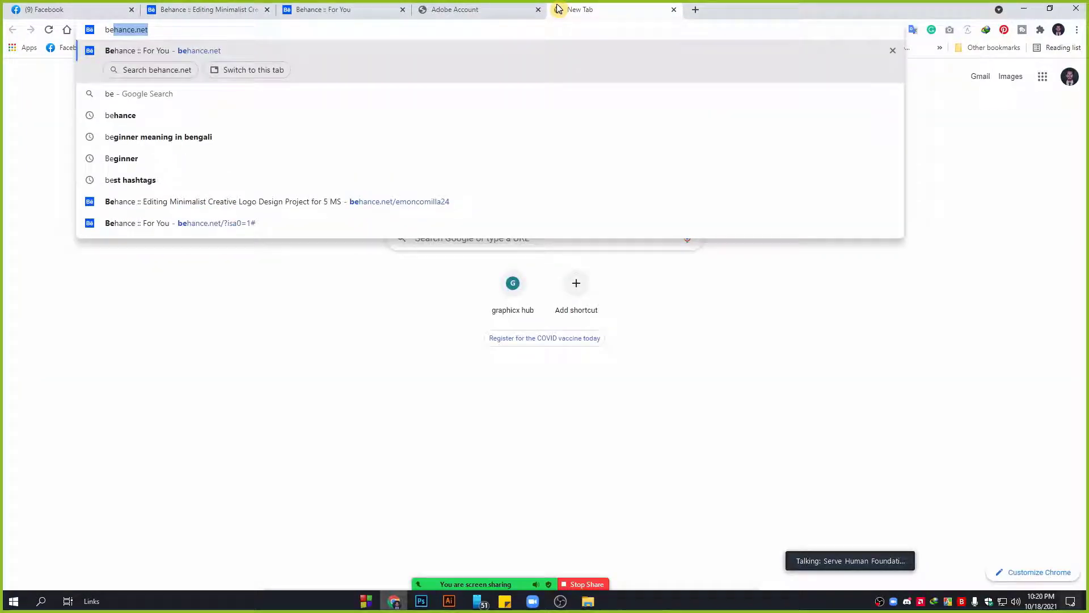
pyautogui.press('Tab')
pyautogui.write('t')
pyautogui.press('BackSpace')
pyautogui.press('BackSpace')
pyautogui.press('BackSpace')
pyautogui.press('BackSpace')
pyautogui.press('BackSpace')
pyautogui.press('BackSpace')
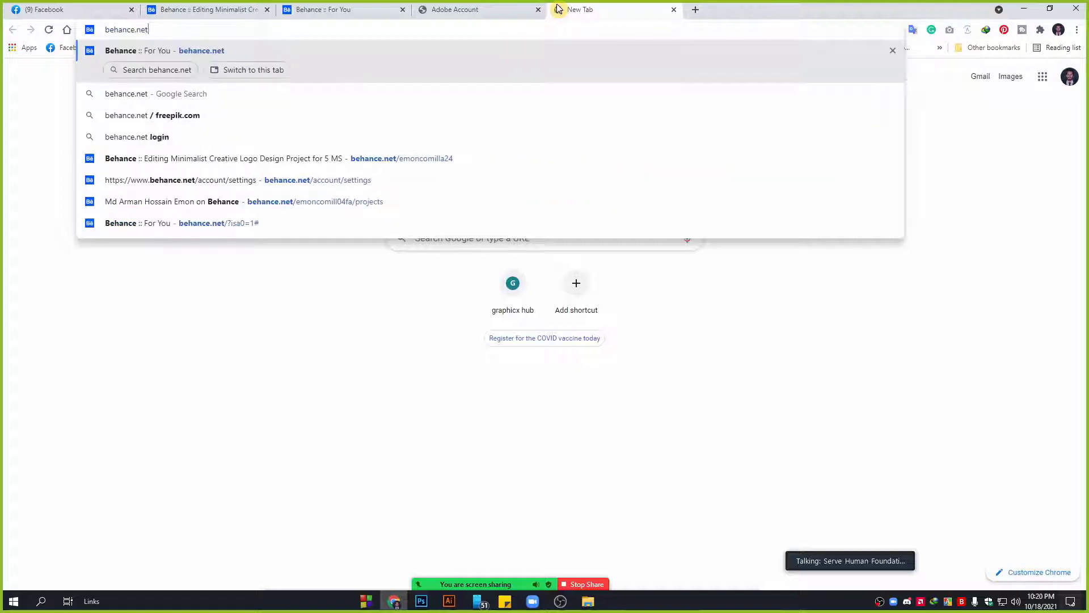
pyautogui.write('thu')
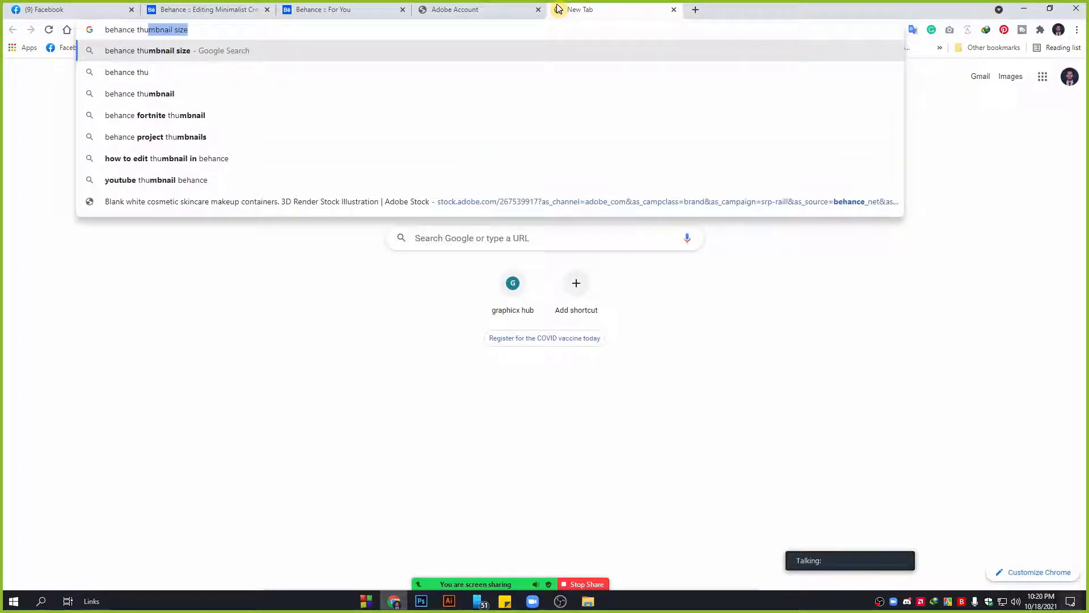
pyautogui.press('Return')
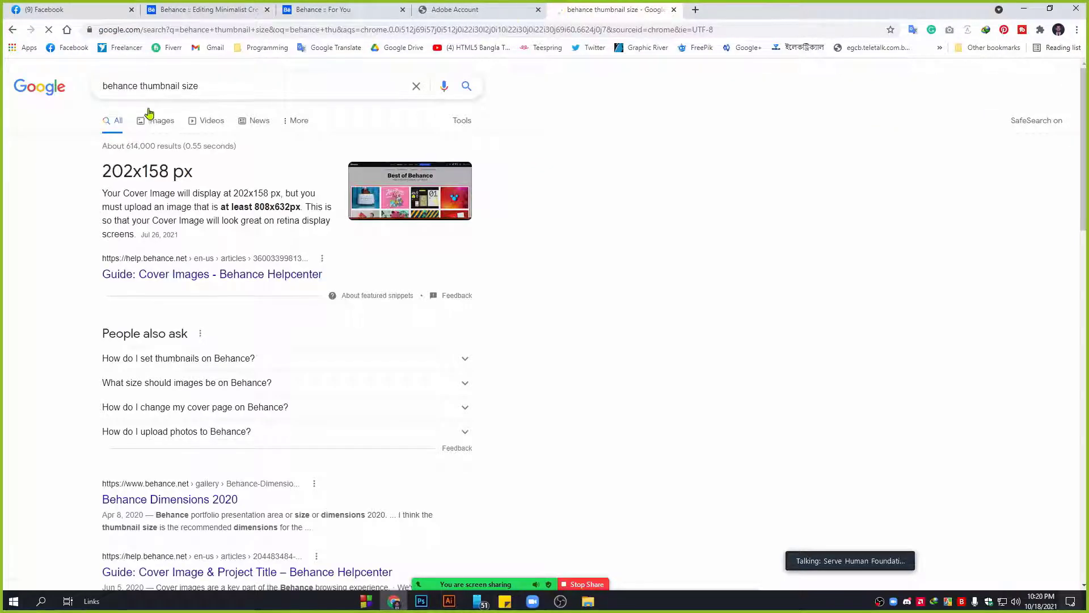
pyautogui.click(156, 124)
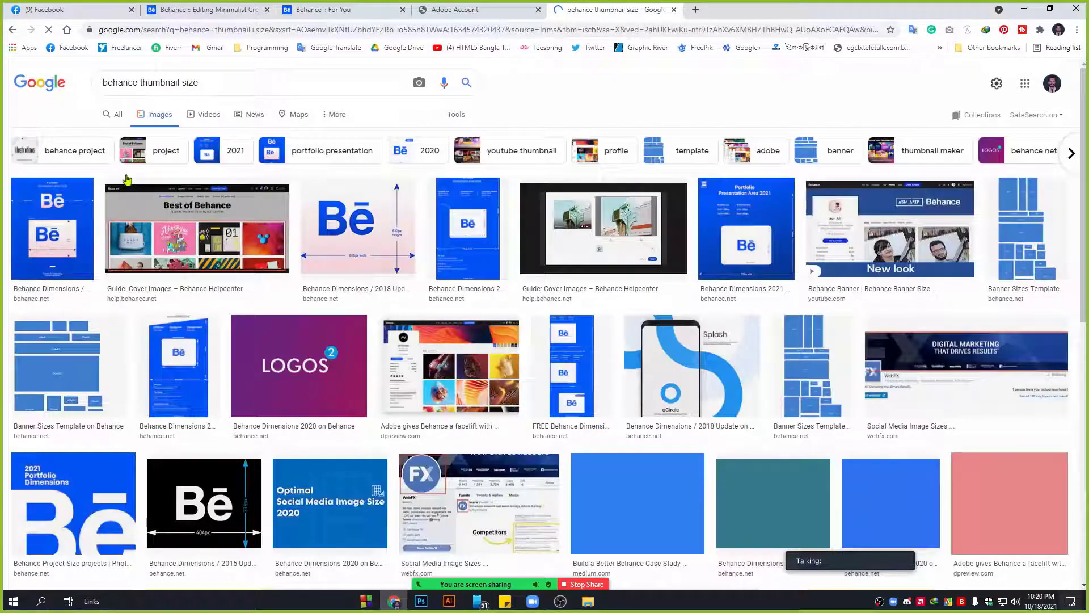
pyautogui.click(381, 225)
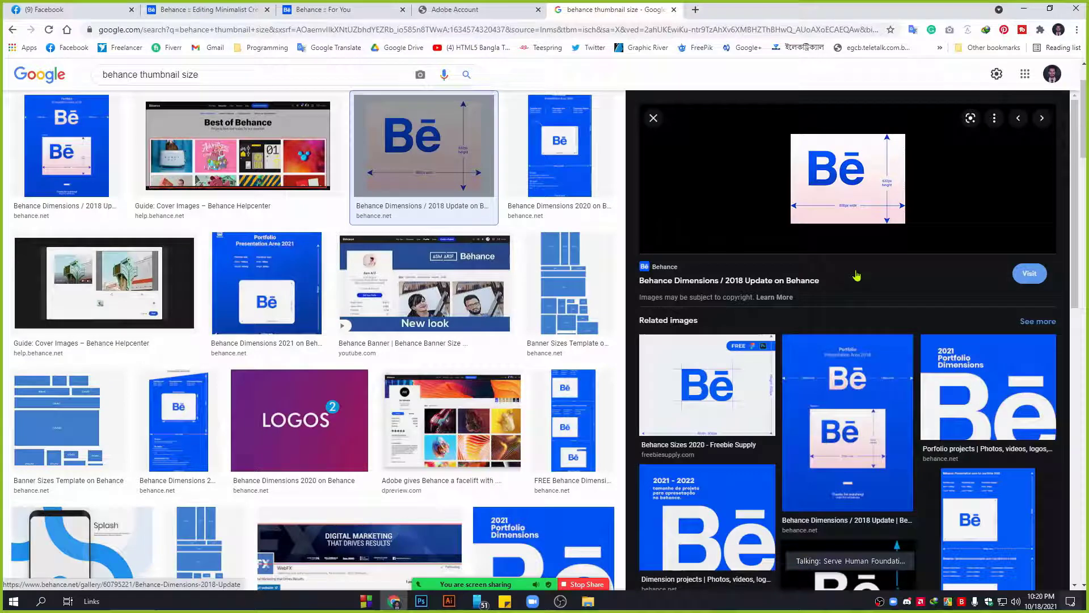
pyautogui.scroll(2, 233, 347)
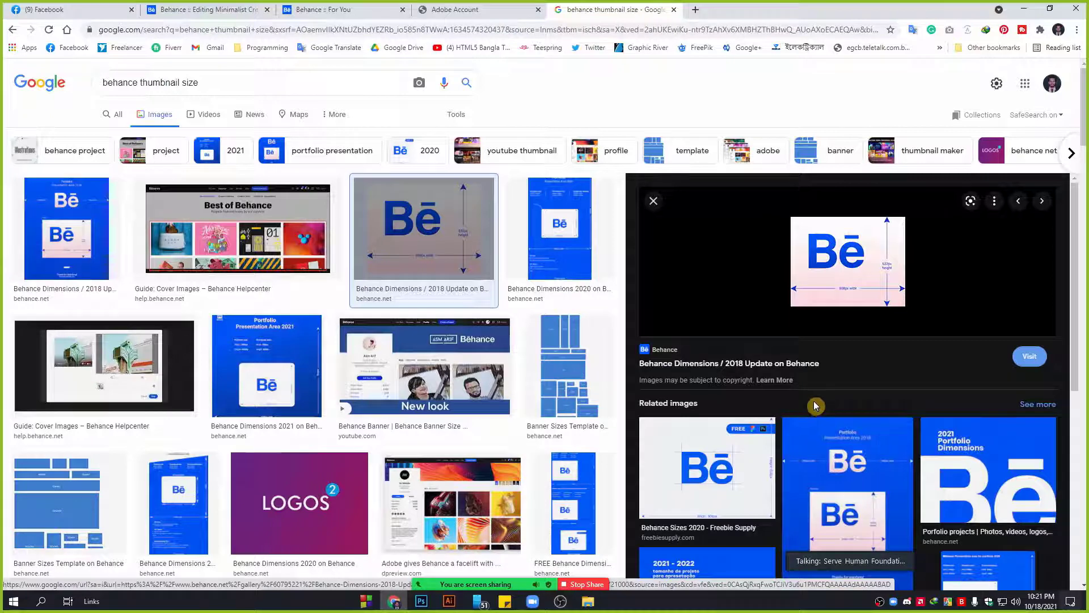
pyautogui.click(877, 284)
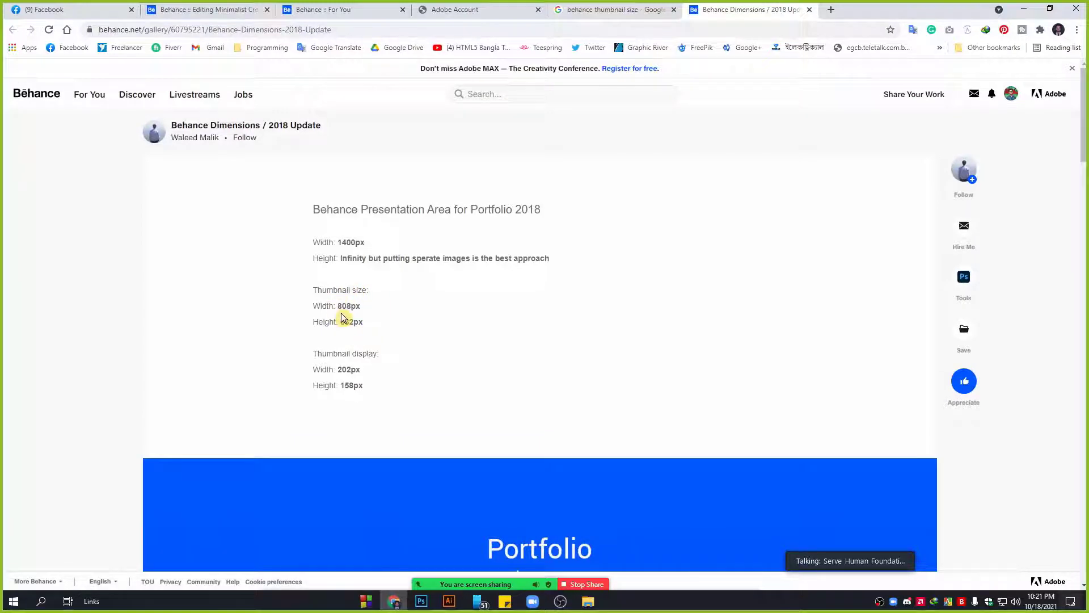
# Highlight the 808×632 px thumbnail and 202×158 px display sizes, then return to image results.
pyautogui.moveTo(365, 307); pyautogui.dragTo(310, 293)
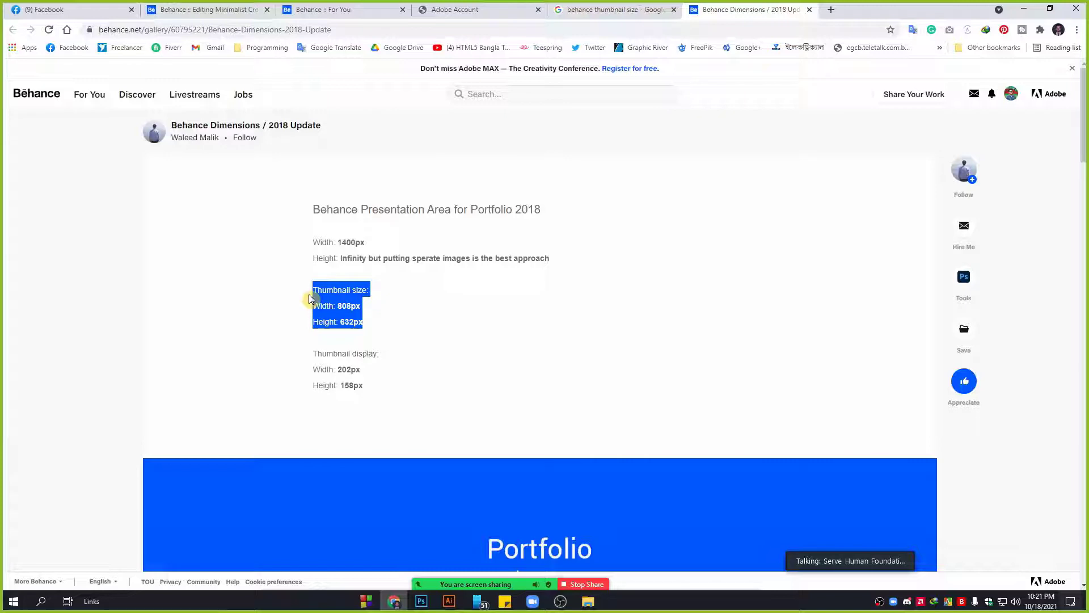
pyautogui.click(368, 388)
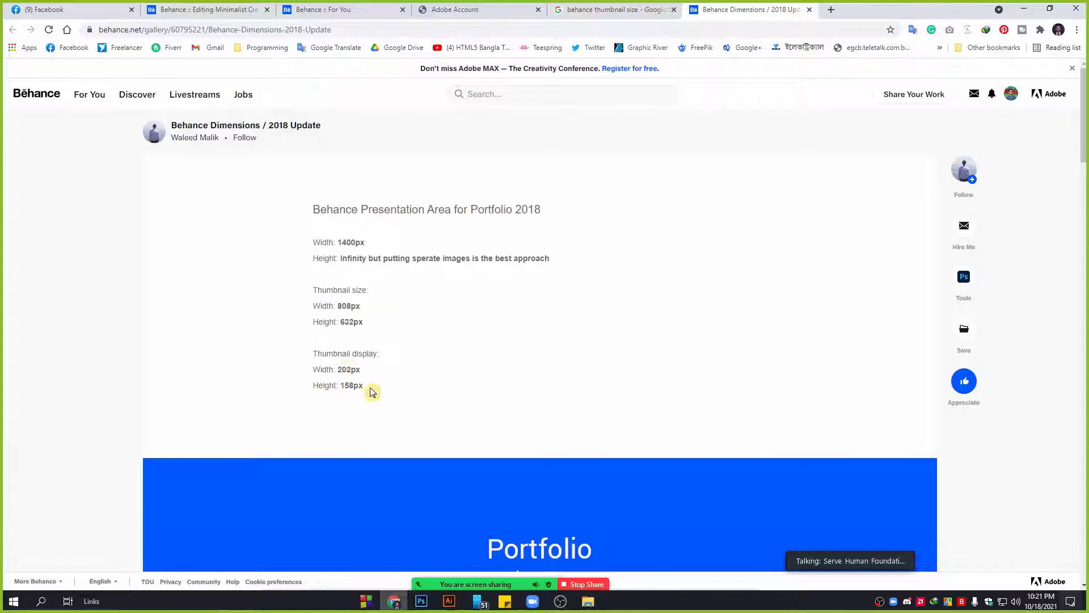
pyautogui.moveTo(369, 389); pyautogui.dragTo(310, 368)
pyautogui.scroll(-10, 507, 379)
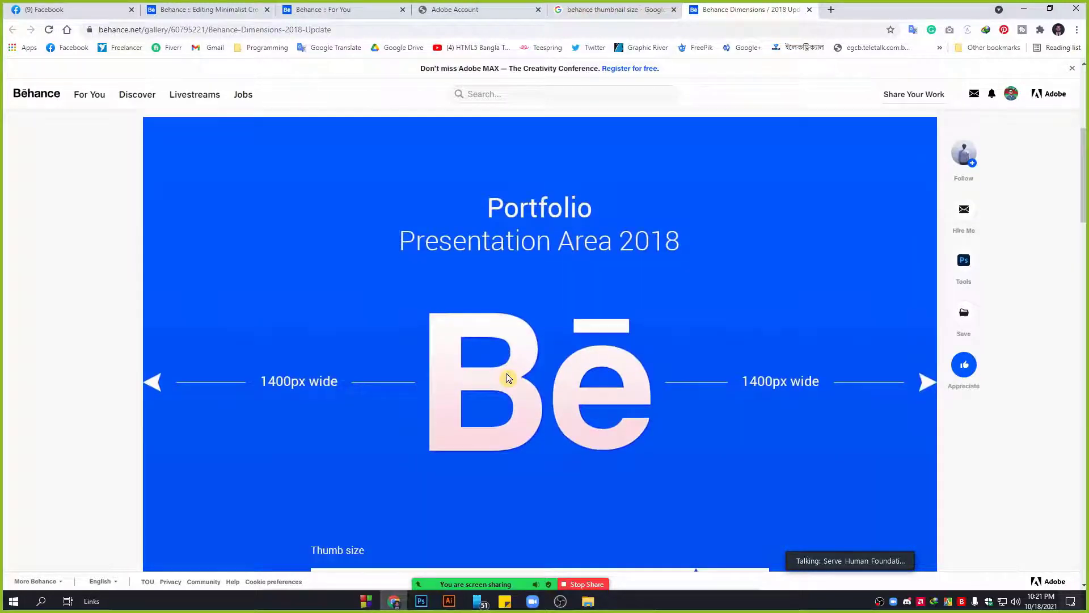
pyautogui.scroll(-4, 498, 368)
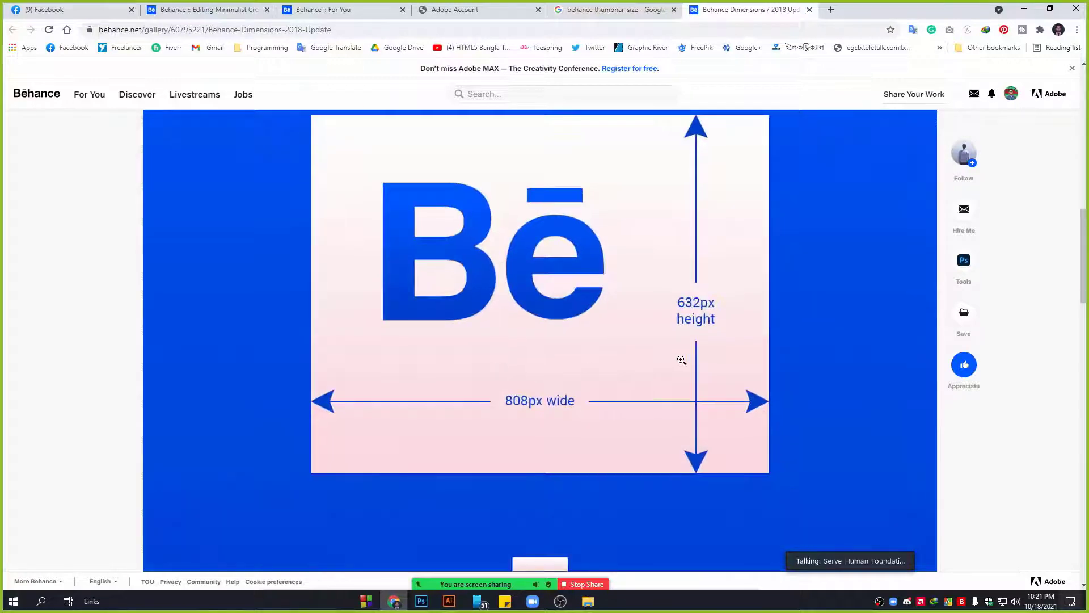
pyautogui.scroll(-5, 621, 412)
pyautogui.scroll(18, 622, 413)
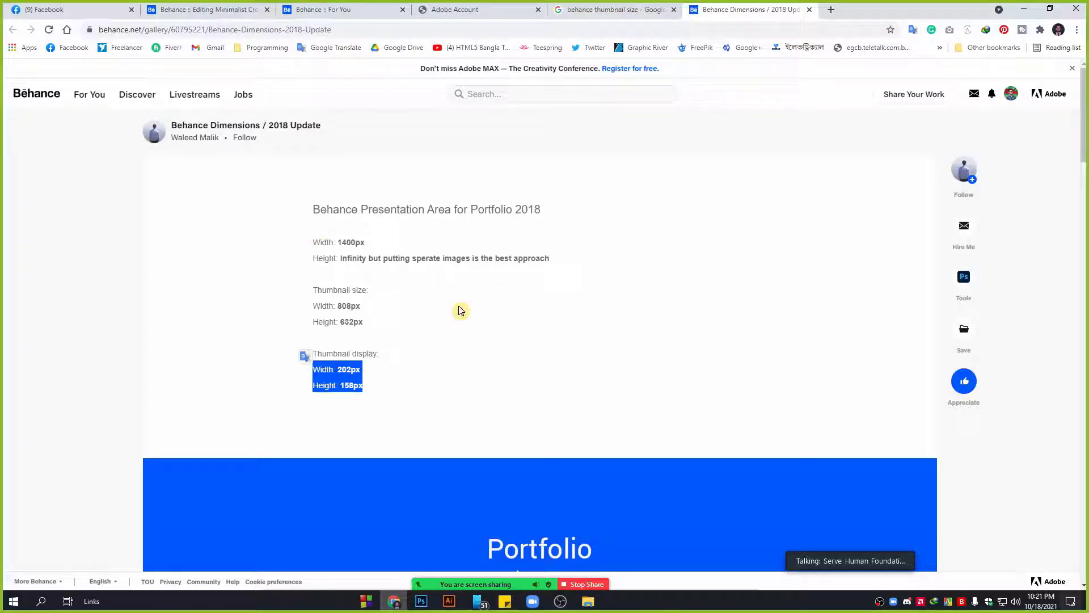
pyautogui.click(639, 5)
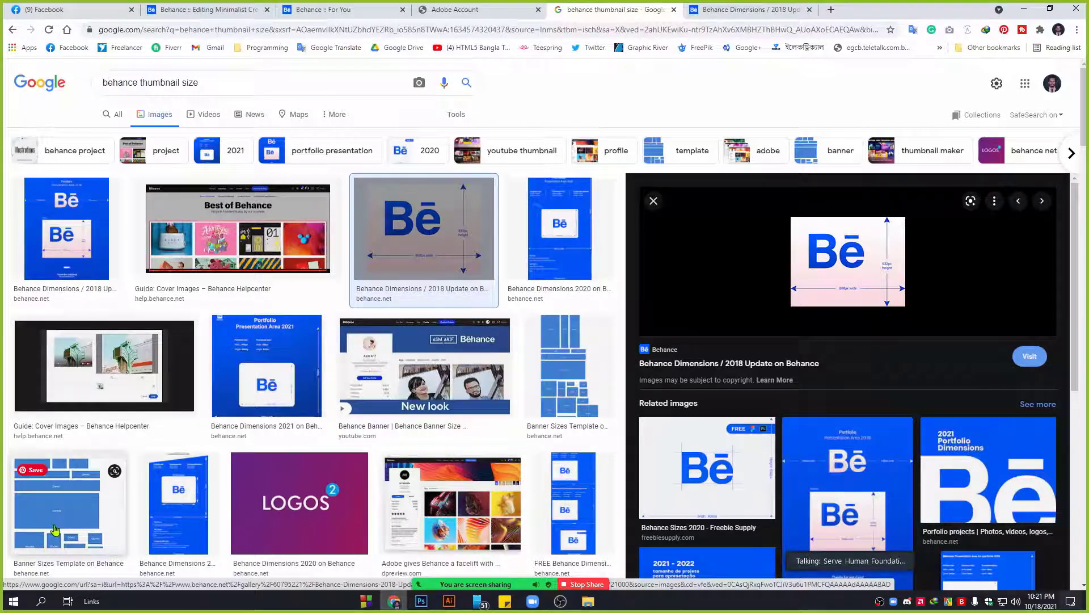
# Preview and close the Banner Sizes Template result, then go to the Adobe Account tab.
pyautogui.click(64, 507)
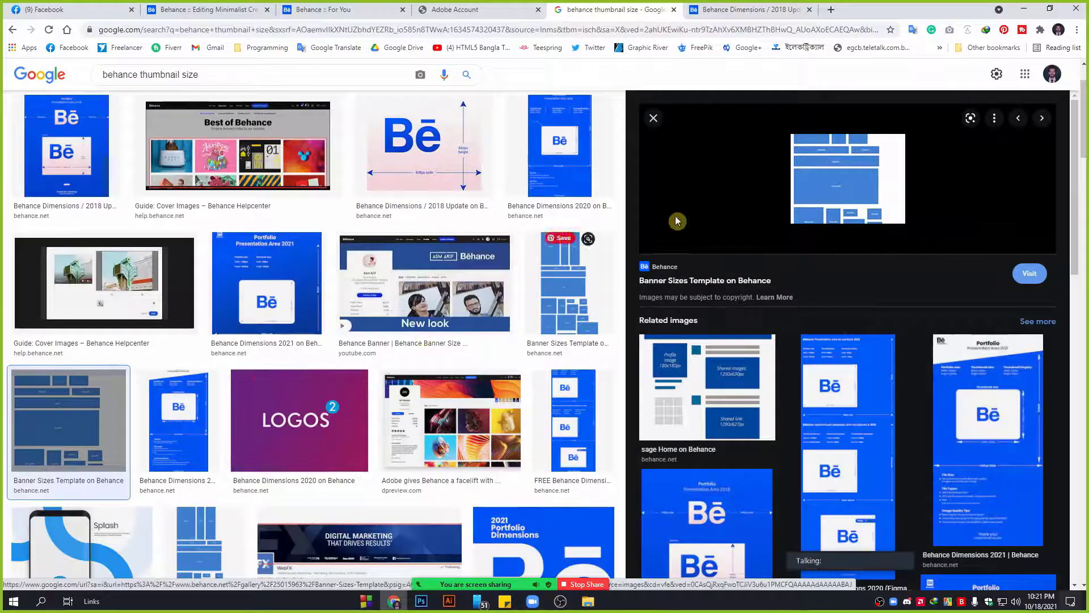
pyautogui.click(653, 118)
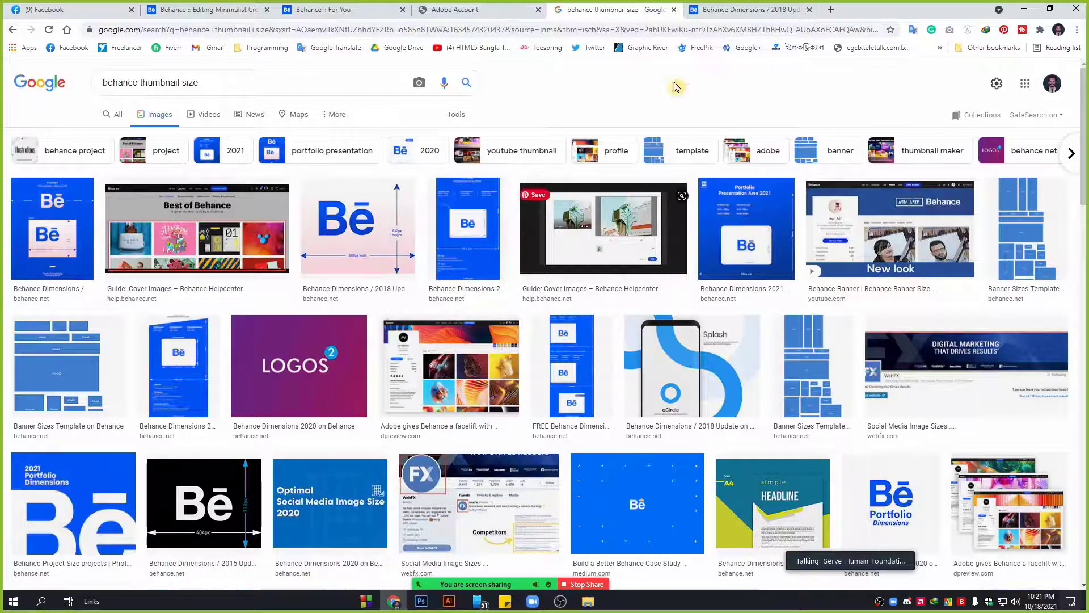
pyautogui.click(500, 5)
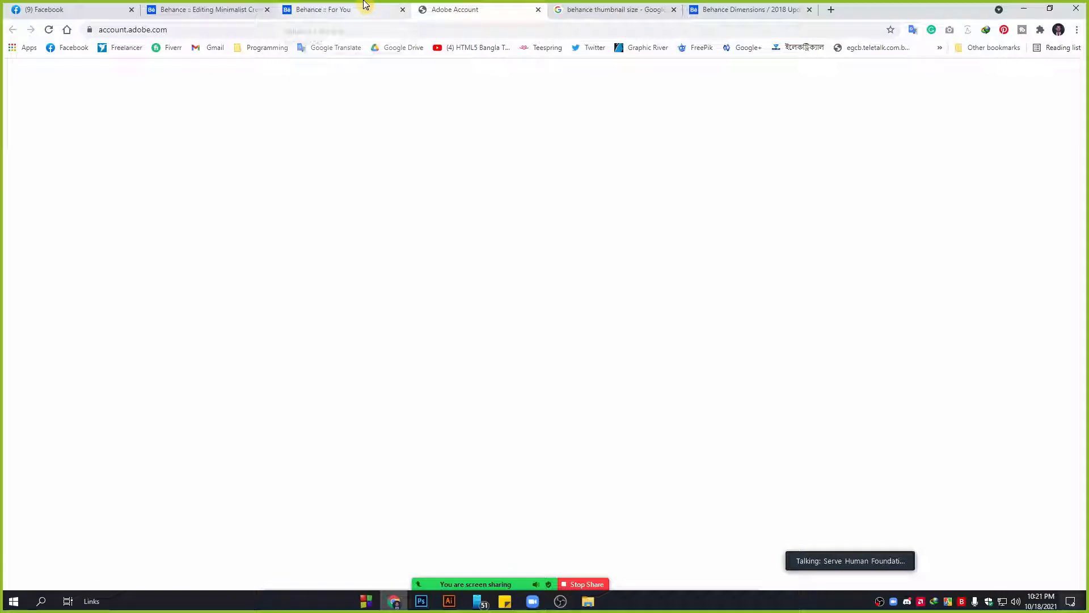
# Return to the project editor, cancel the crop, and save with Update Project.
pyautogui.click(362, 4)
pyautogui.click(256, 7)
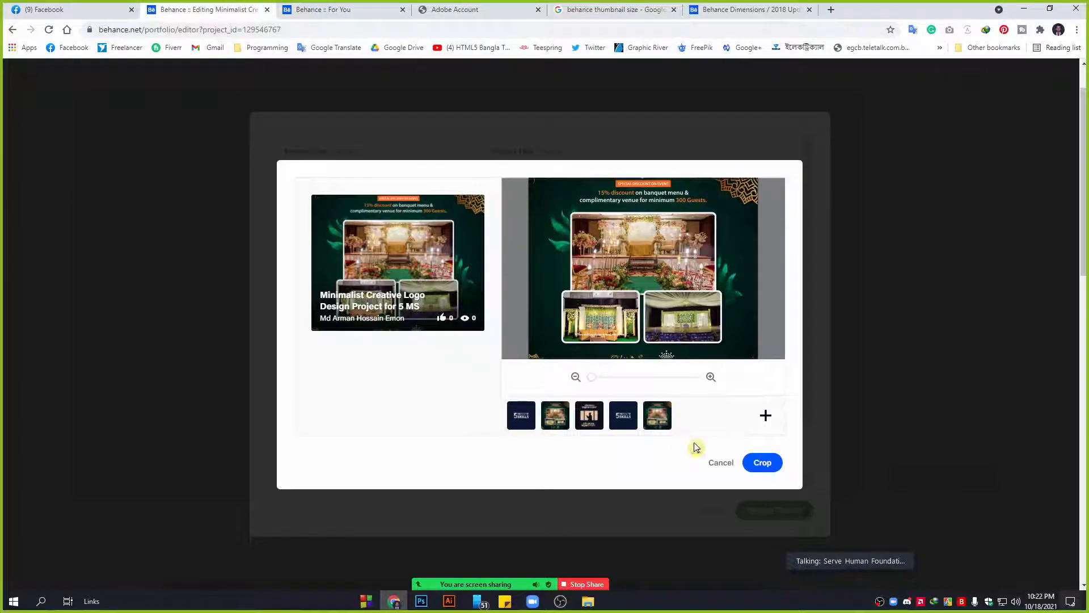
pyautogui.click(718, 460)
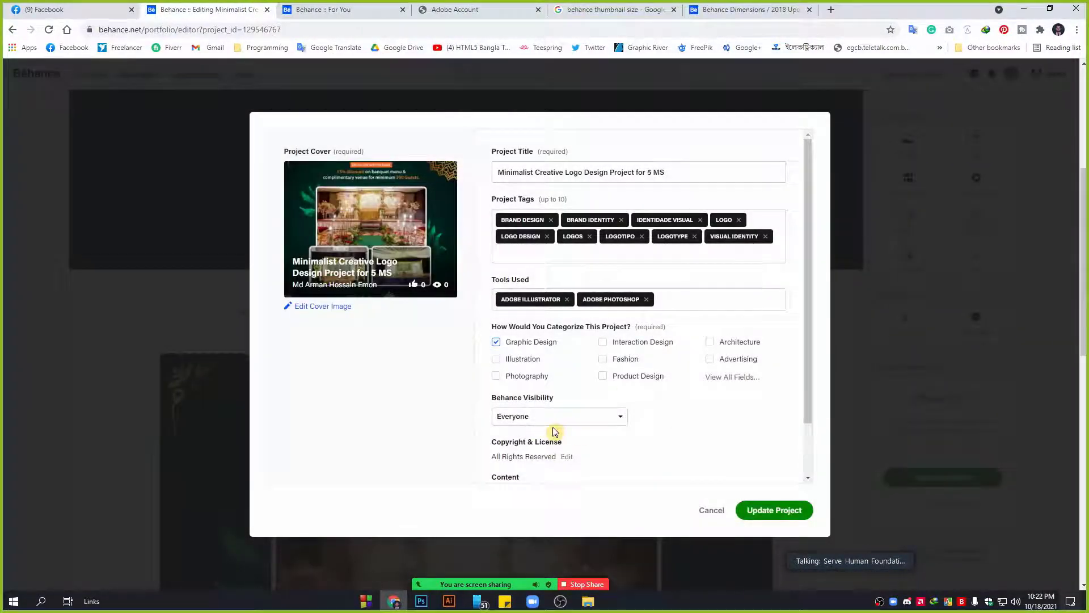
pyautogui.scroll(-1, 567, 431)
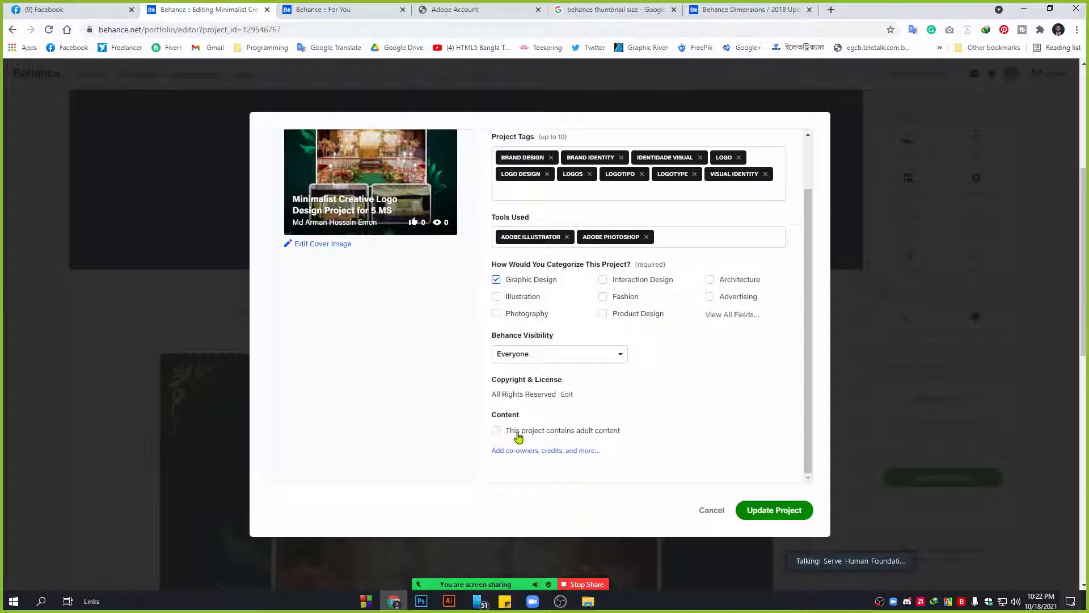
pyautogui.scroll(1, 747, 469)
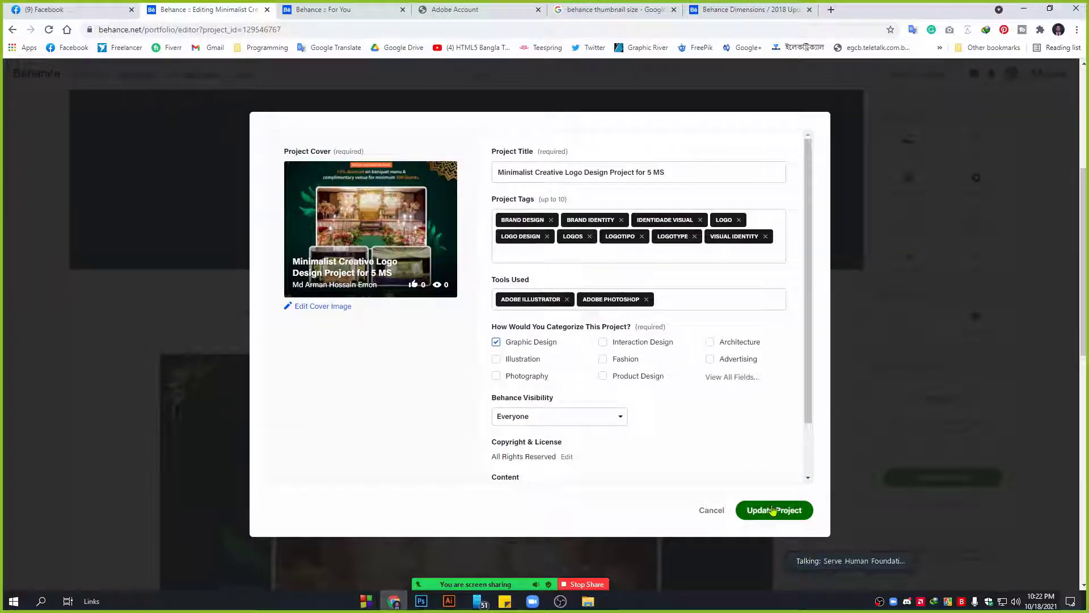
pyautogui.click(778, 509)
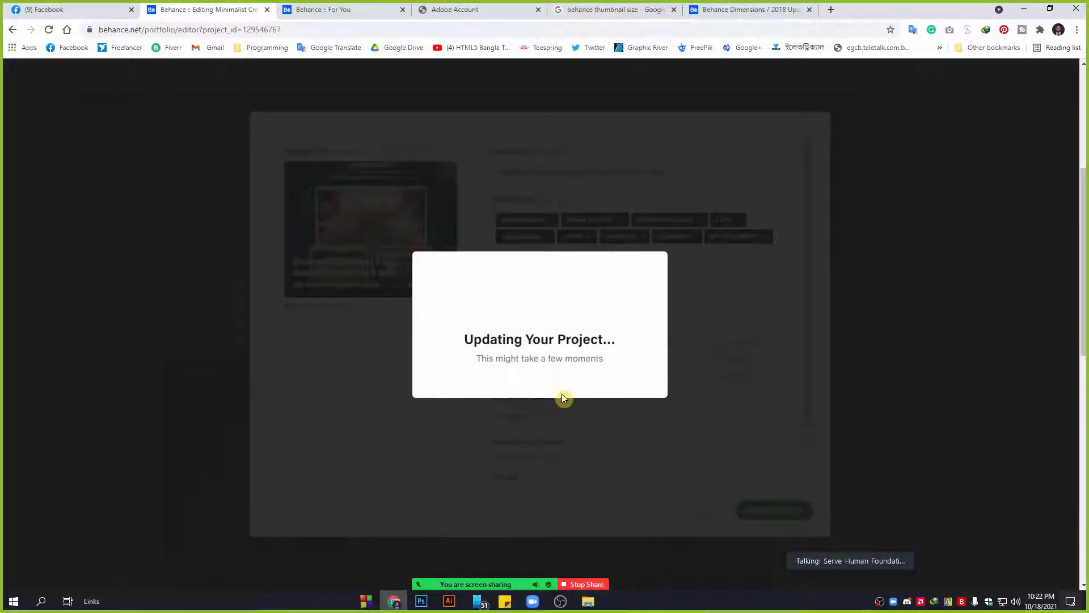
# Recheck the project settings without changes, then open the profile menu.
pyautogui.scroll(5, 994, 294)
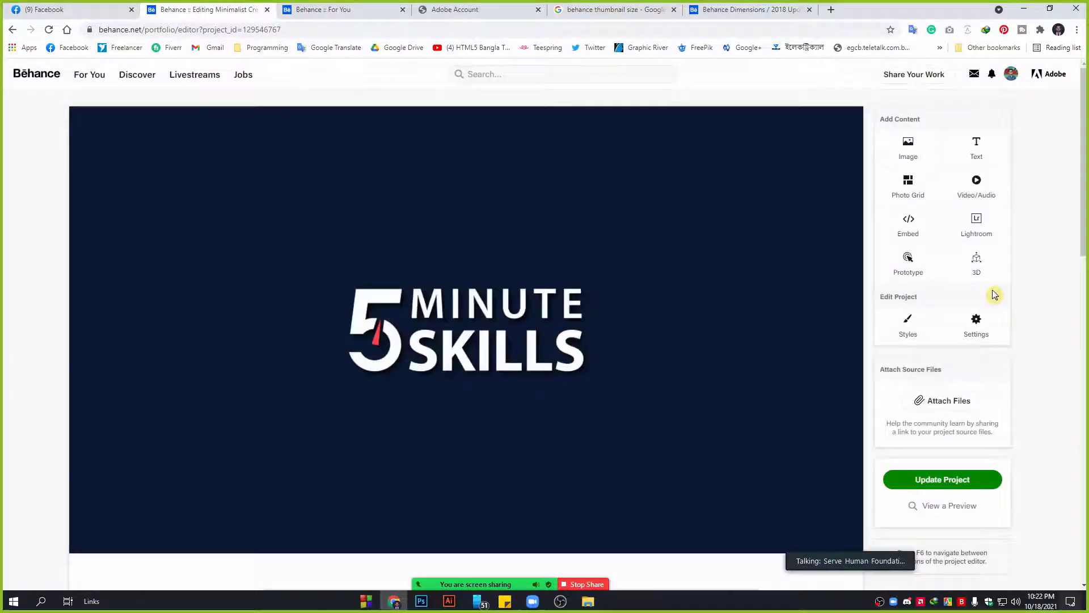
pyautogui.click(976, 322)
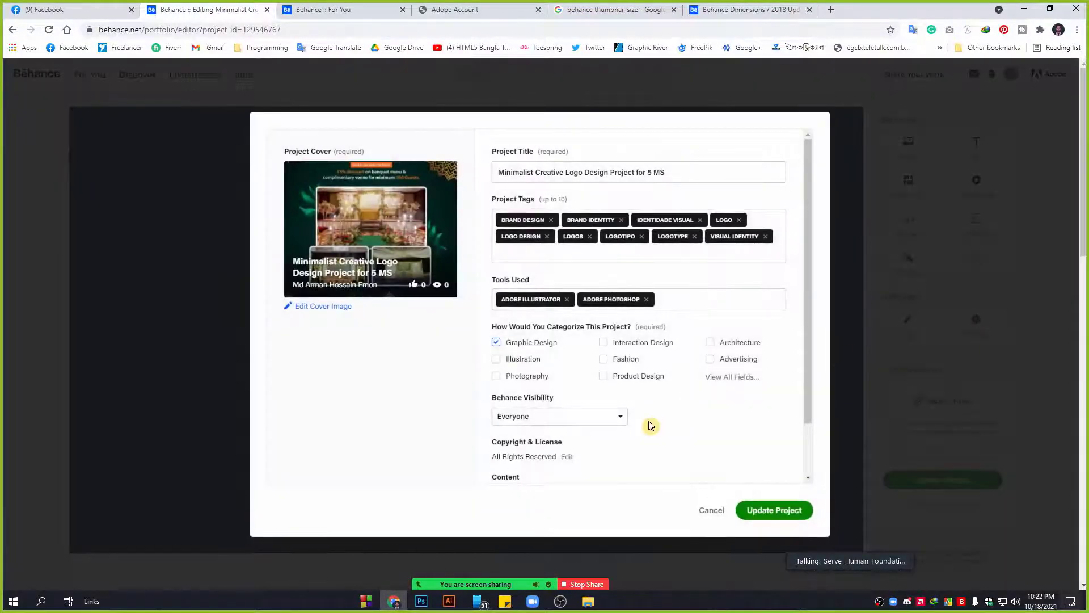
pyautogui.scroll(-1, 649, 421)
pyautogui.click(719, 512)
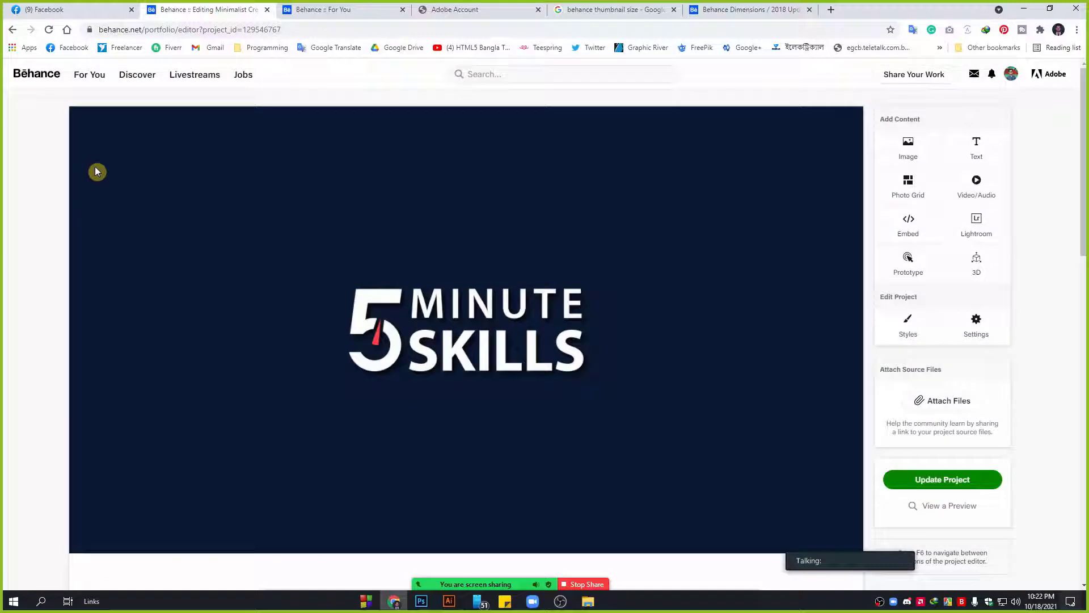
pyautogui.click(1008, 75)
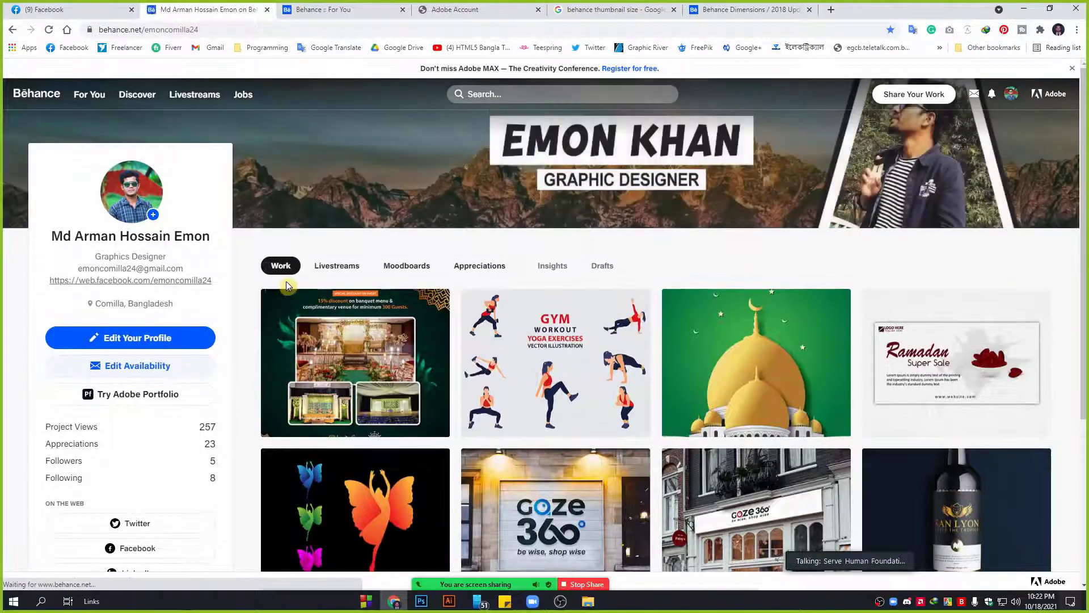
# Delete the duplicate banquet-cover project from the Work grid.
pyautogui.click(280, 303)
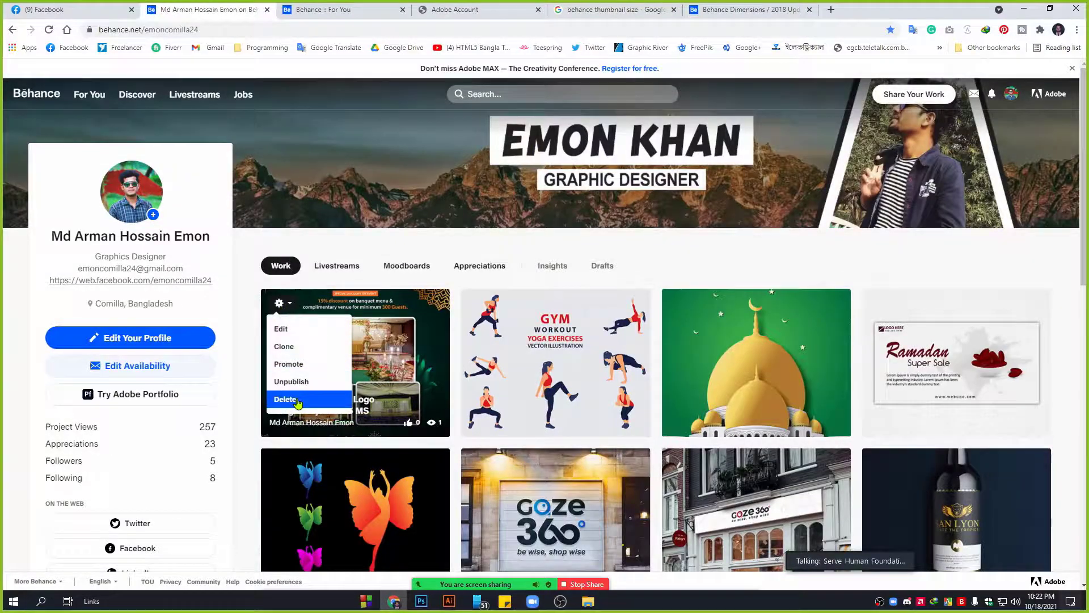
pyautogui.click(296, 400)
pyautogui.click(447, 356)
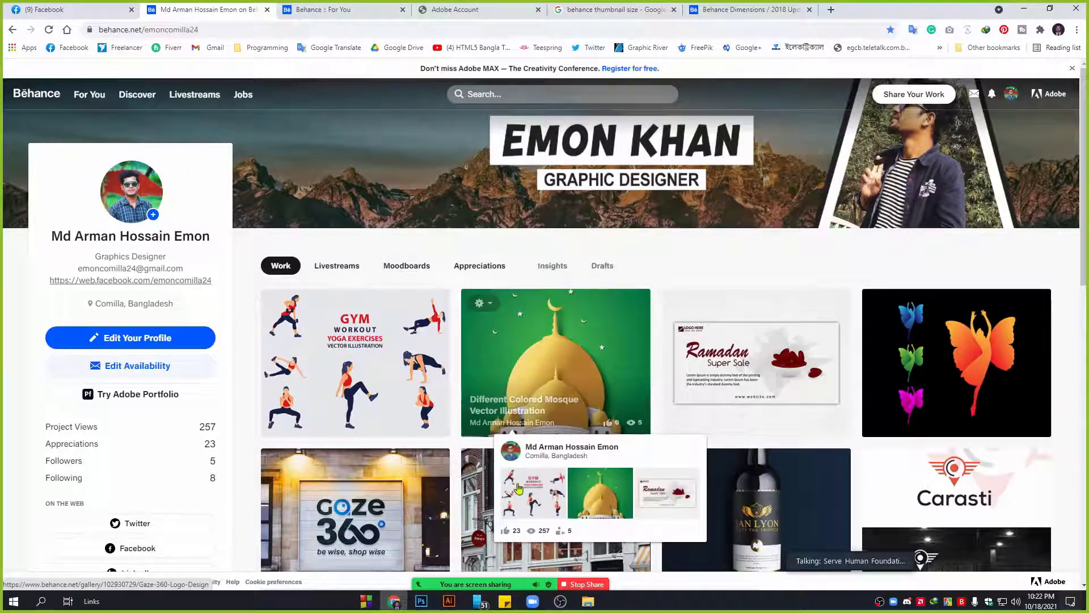
# Scroll the remaining projects and open Stock Line Art Design.
pyautogui.scroll(-5, 507, 429)
pyautogui.scroll(-3, 787, 448)
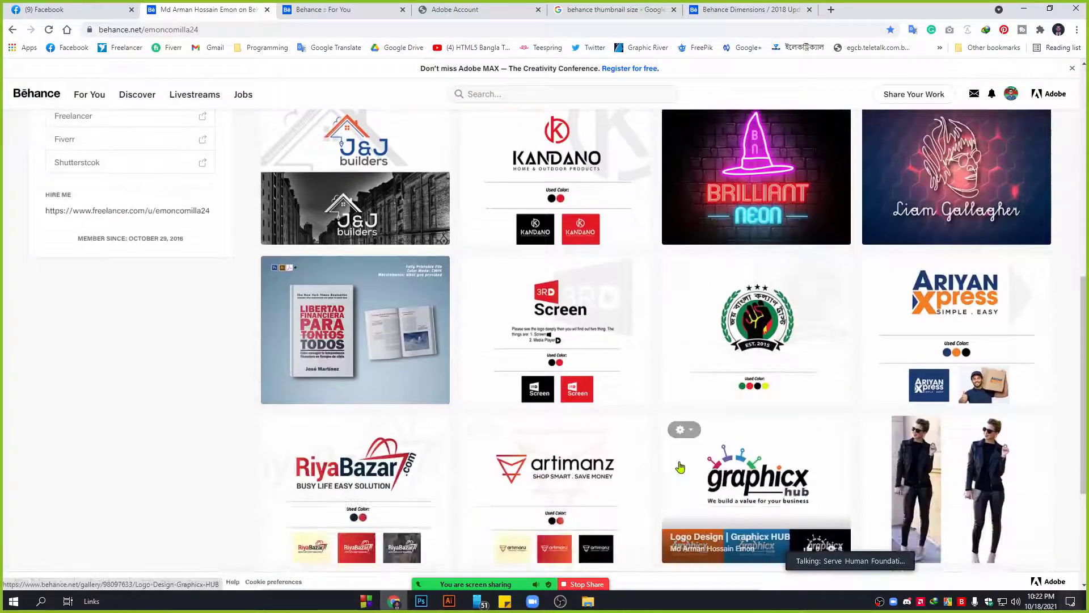
pyautogui.scroll(3, 680, 466)
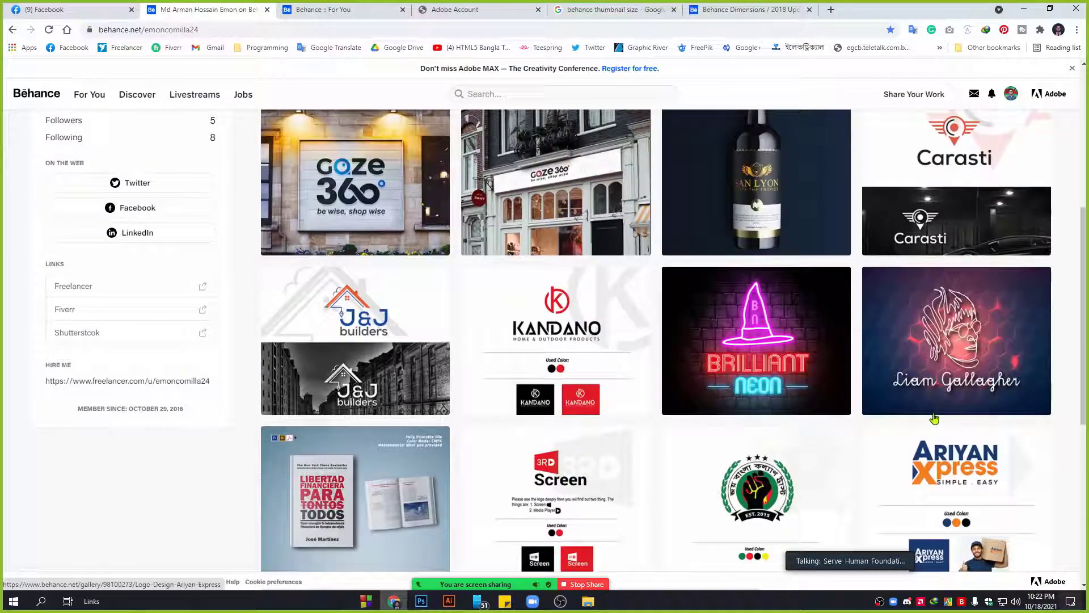
pyautogui.click(953, 323)
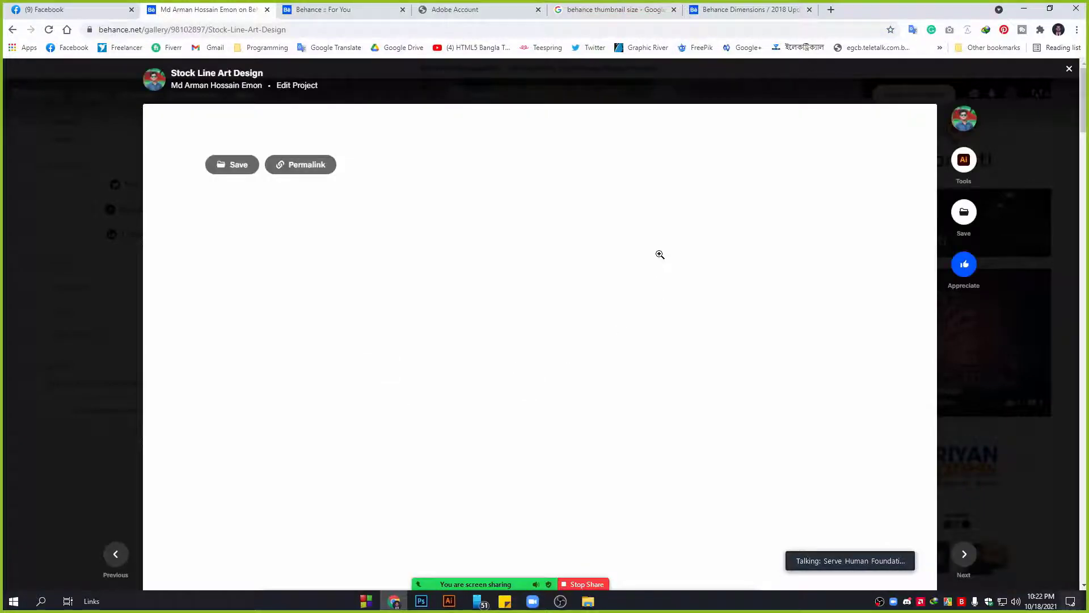
# Browse the Liam Gallagher line-art project's images, then close the viewer to return to the Work grid.
pyautogui.scroll(-5, 483, 363)
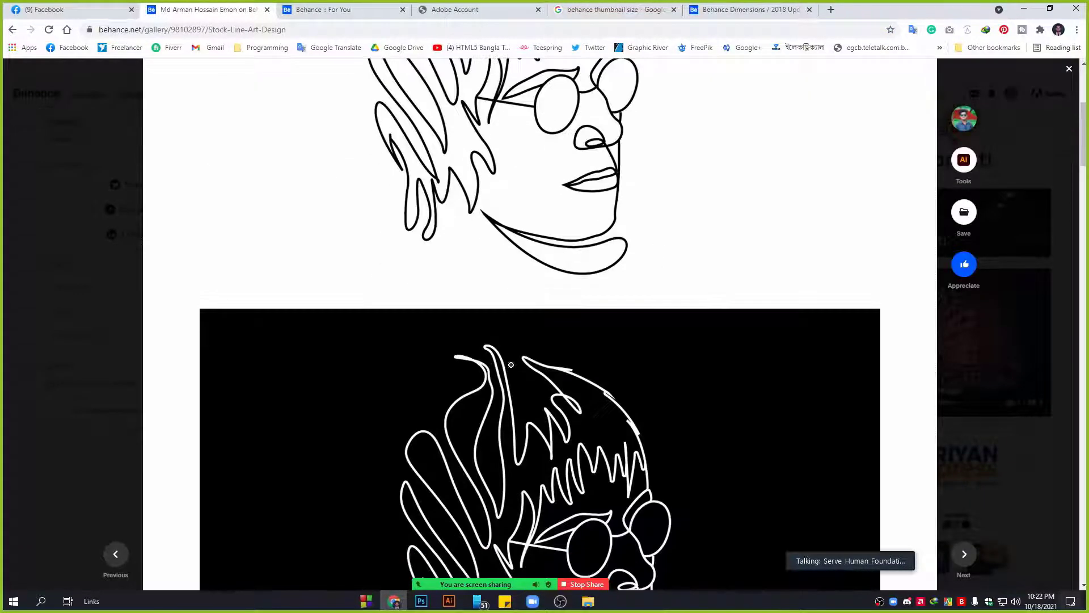
pyautogui.scroll(5, 398, 309)
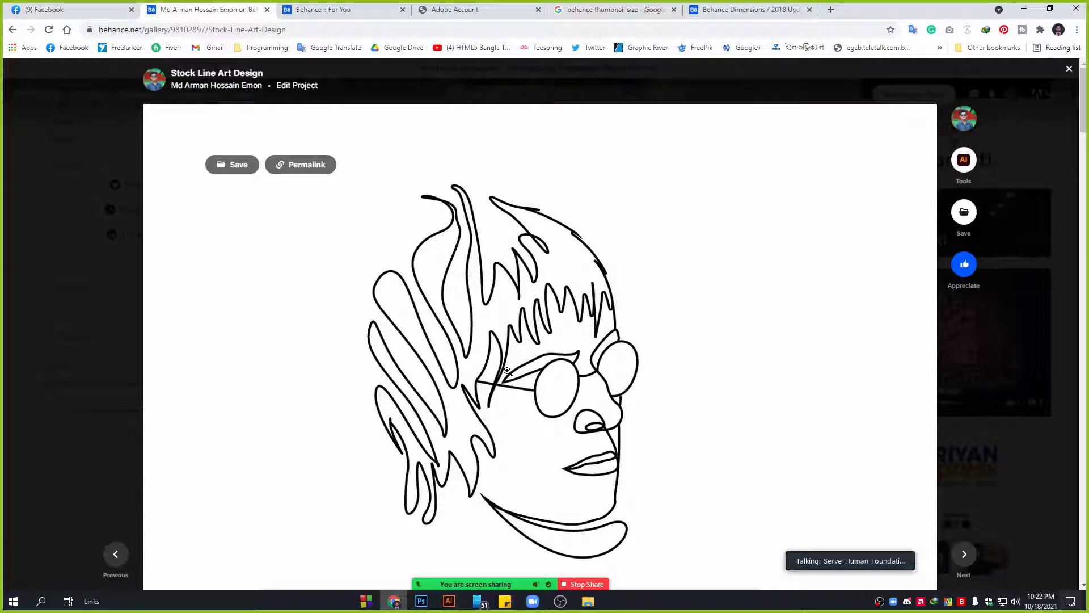
pyautogui.scroll(-1, 529, 394)
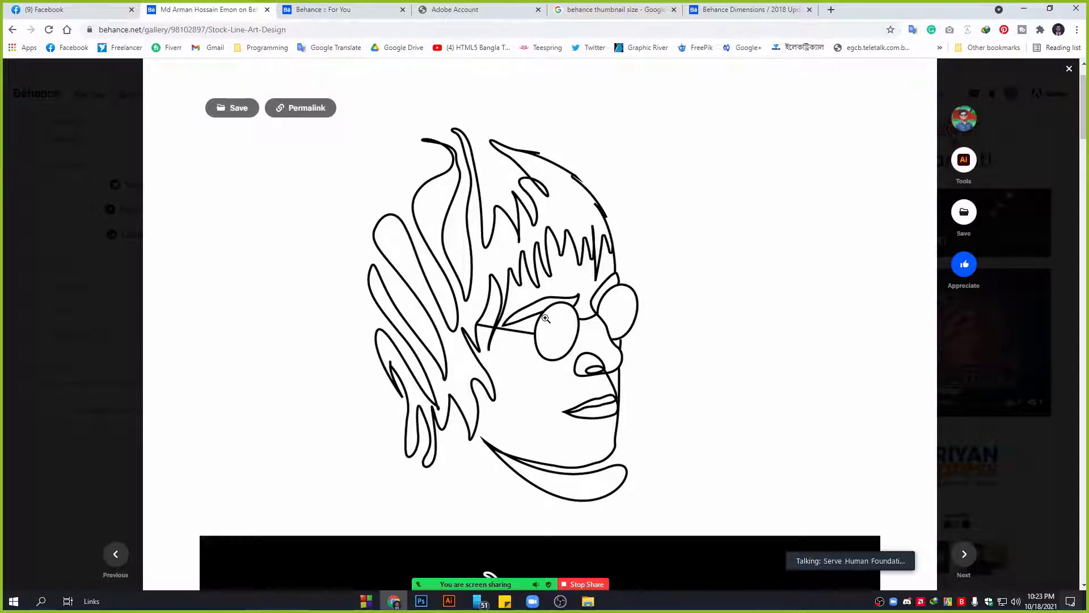
pyautogui.scroll(-2, 546, 319)
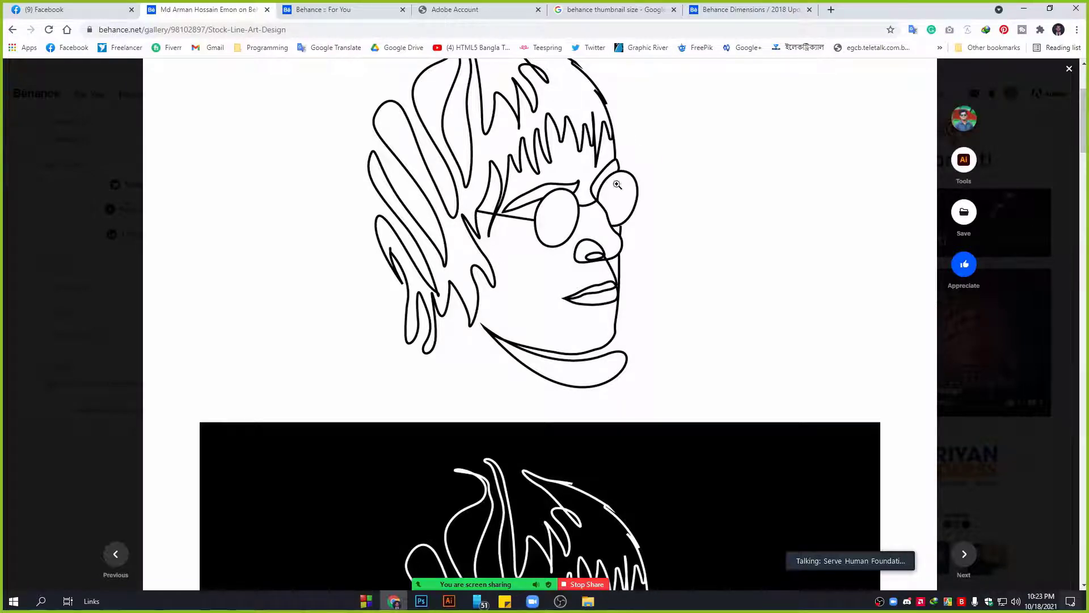
pyautogui.scroll(-15, 624, 310)
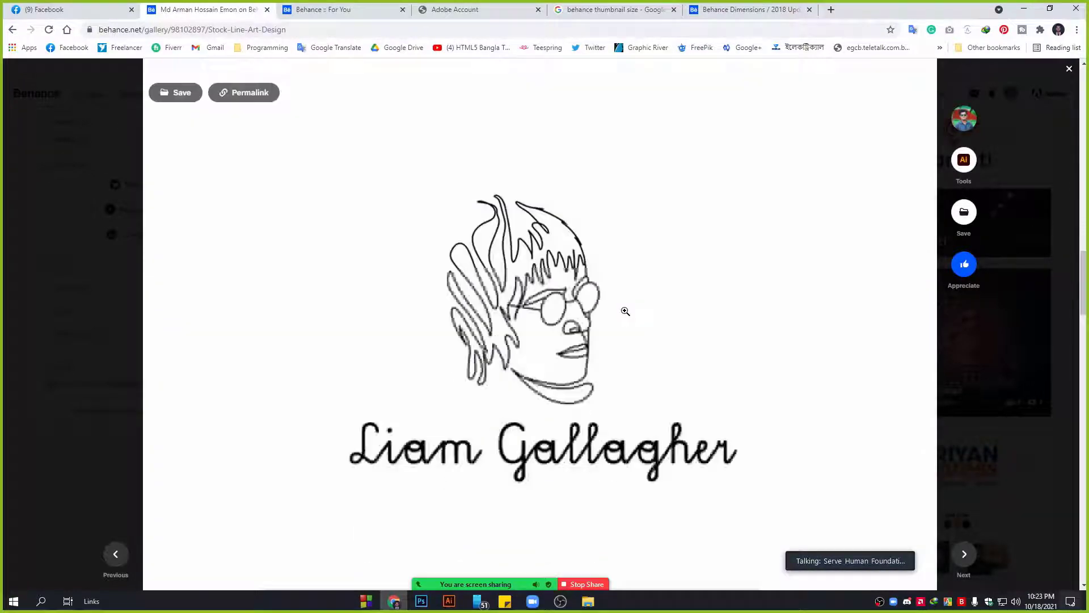
pyautogui.scroll(-15, 625, 311)
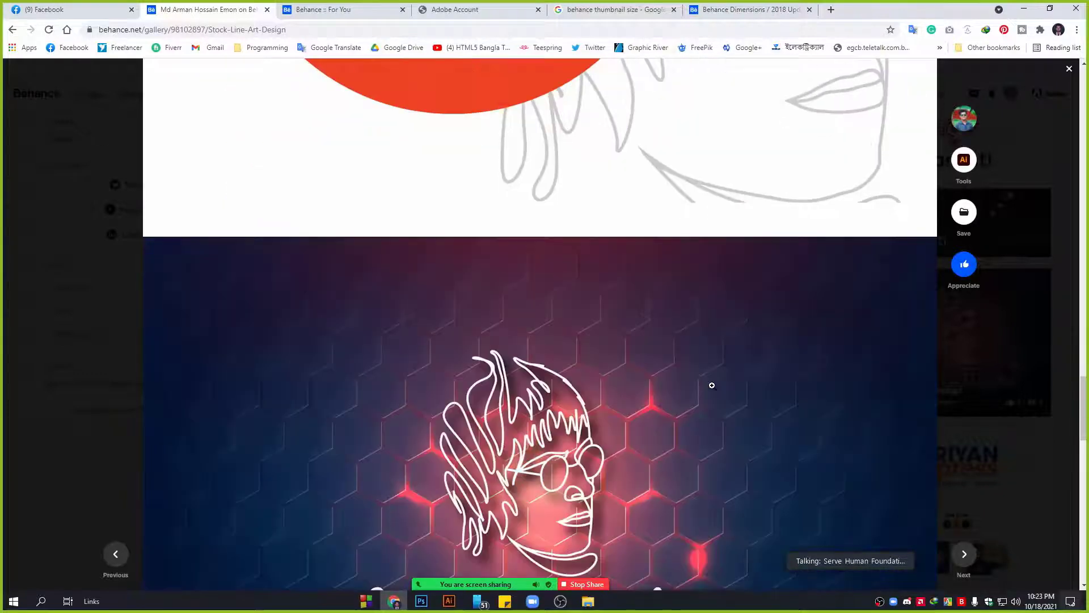
pyautogui.scroll(-5, 712, 385)
pyautogui.scroll(3, 713, 385)
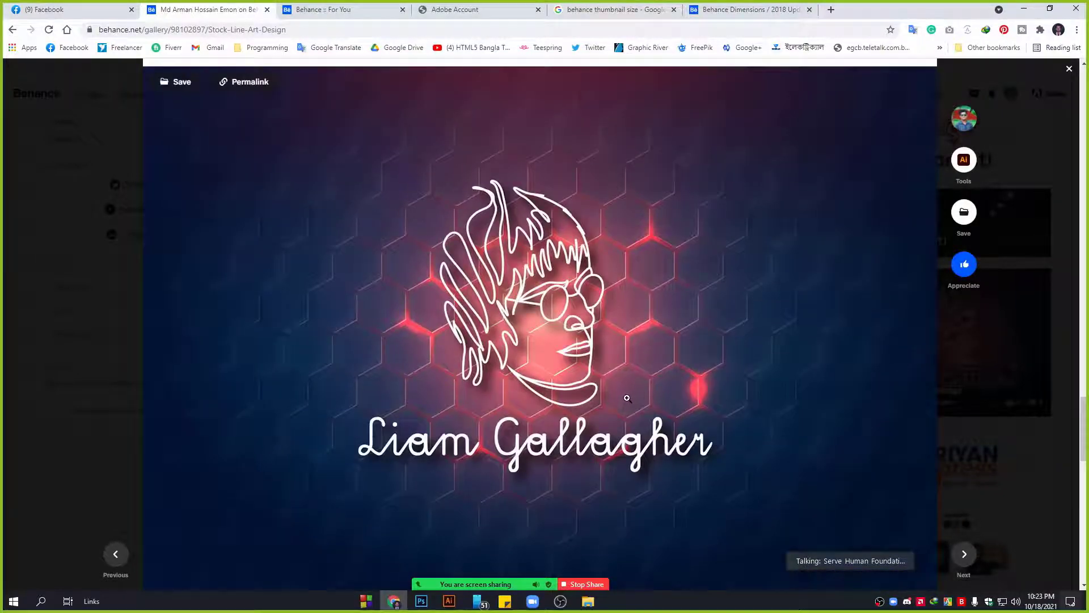
pyautogui.scroll(-7, 652, 349)
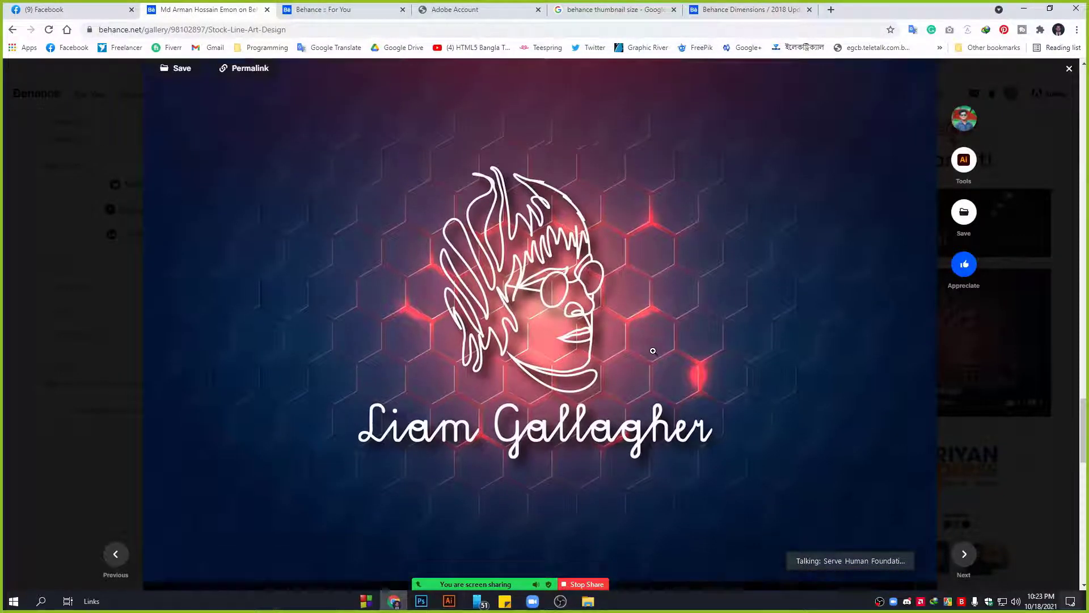
pyautogui.scroll(7, 742, 214)
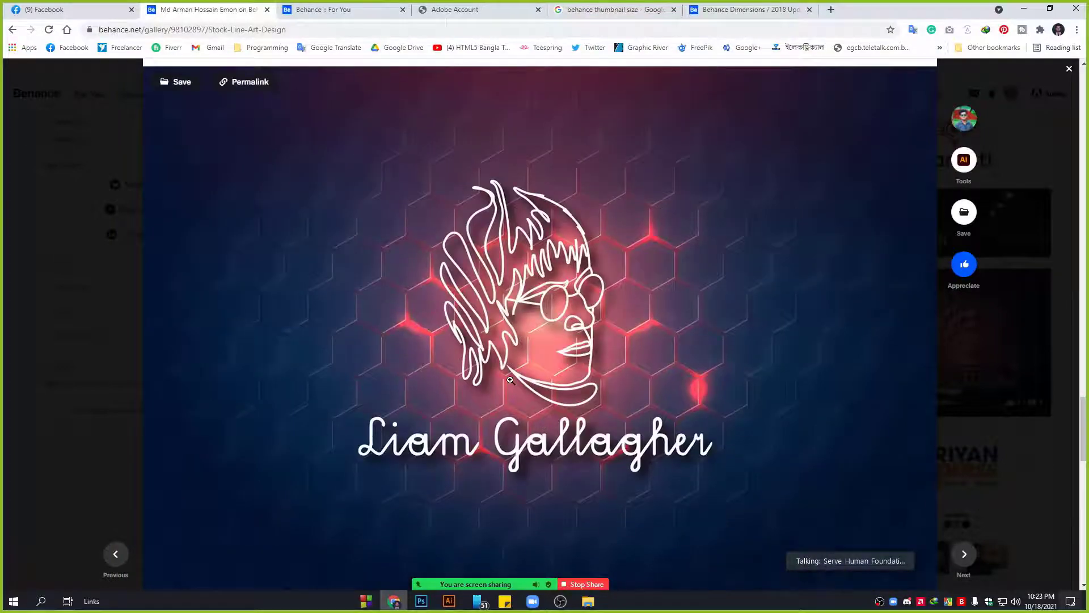
pyautogui.click(53, 124)
pyautogui.scroll(-4, 751, 341)
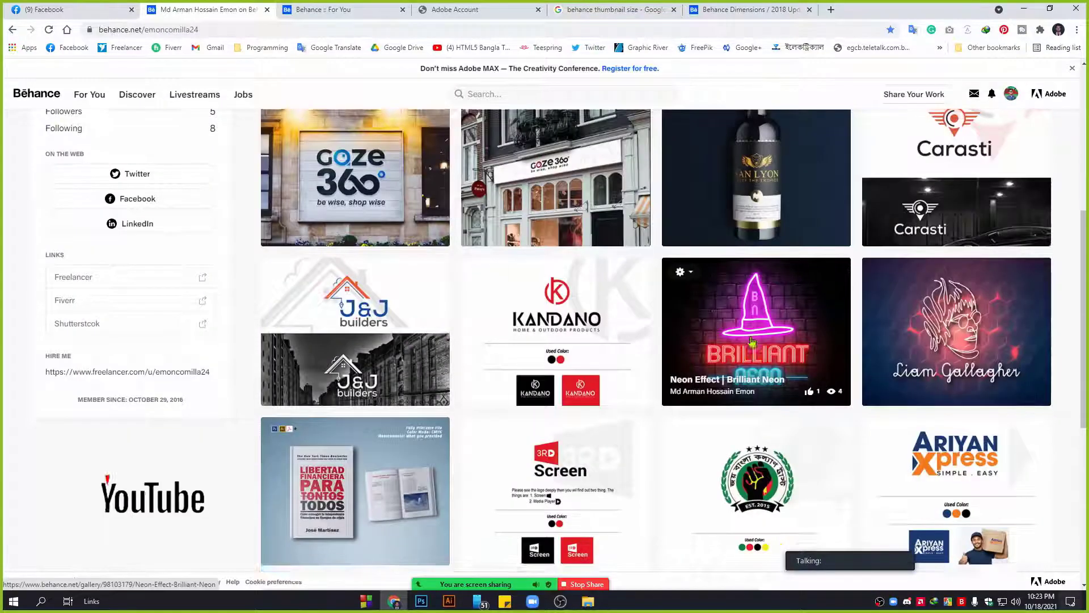
# Scroll down the portfolio grid and open the Cool Boy cartoon portrait project.
pyautogui.scroll(-8, 752, 341)
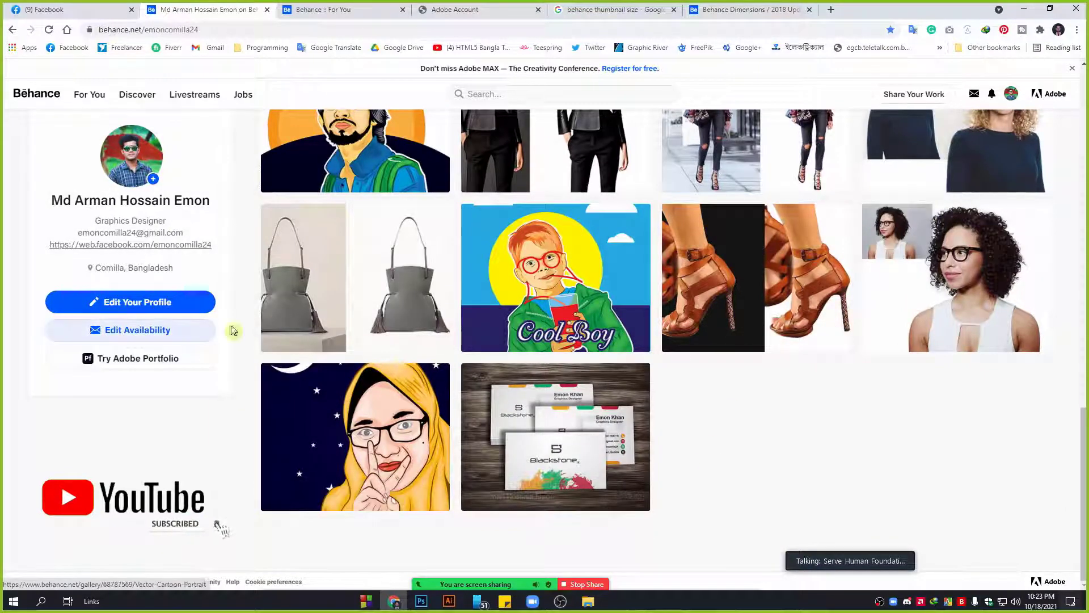
pyautogui.scroll(6, 193, 183)
pyautogui.scroll(5, 193, 183)
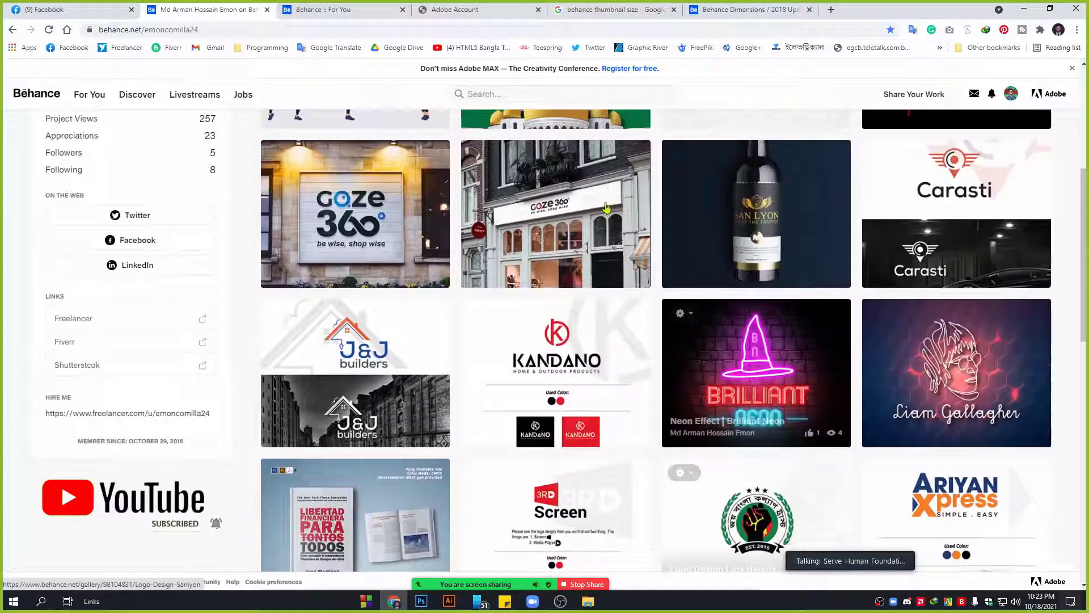
pyautogui.scroll(5, 914, 408)
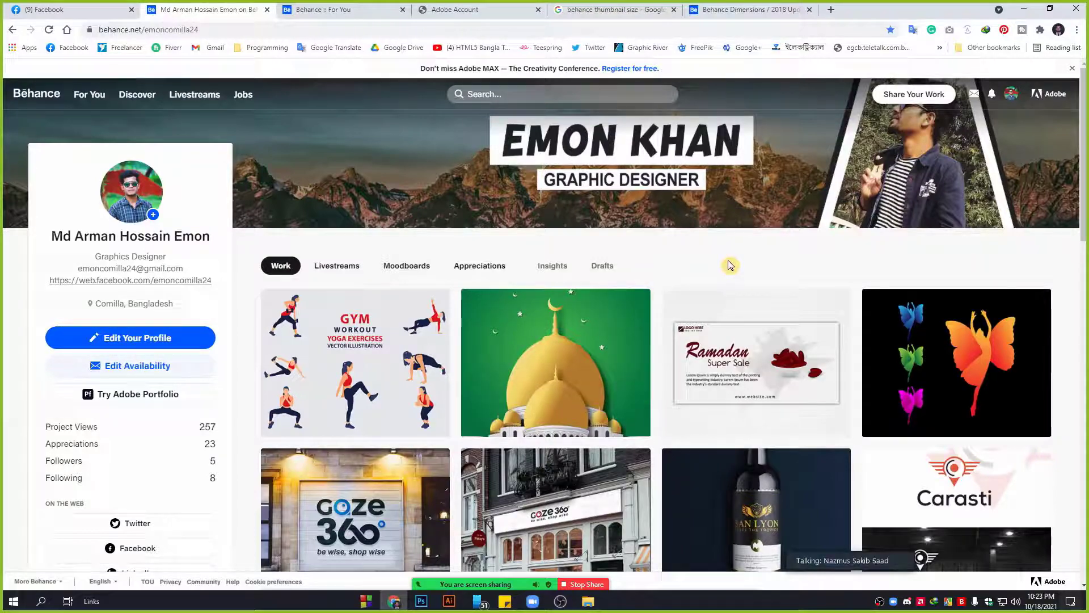
pyautogui.moveTo(1086, 164); pyautogui.dragTo(1087, 502)
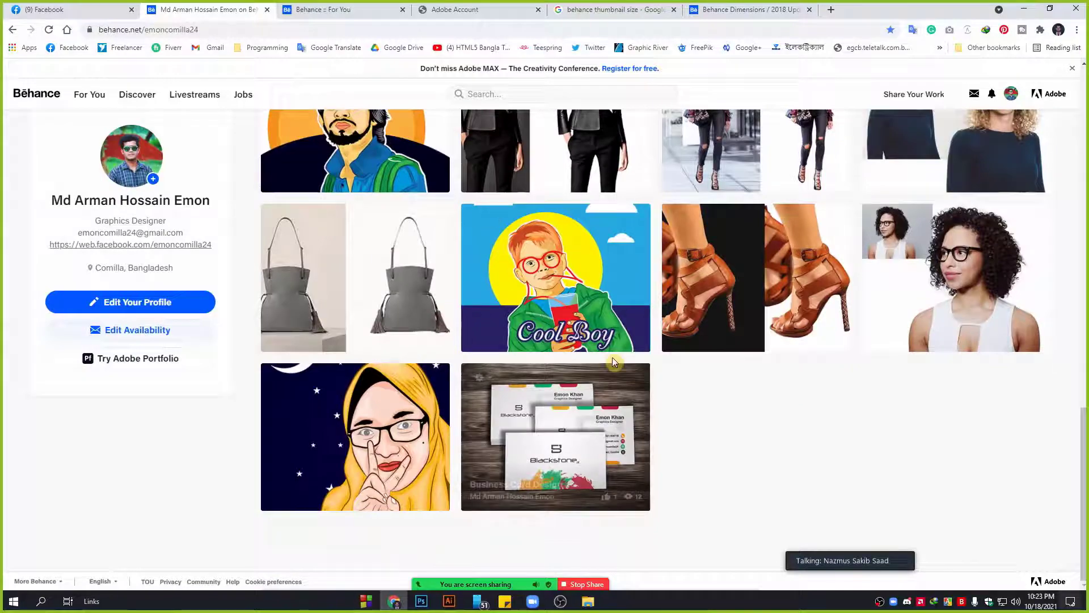
pyautogui.click(547, 269)
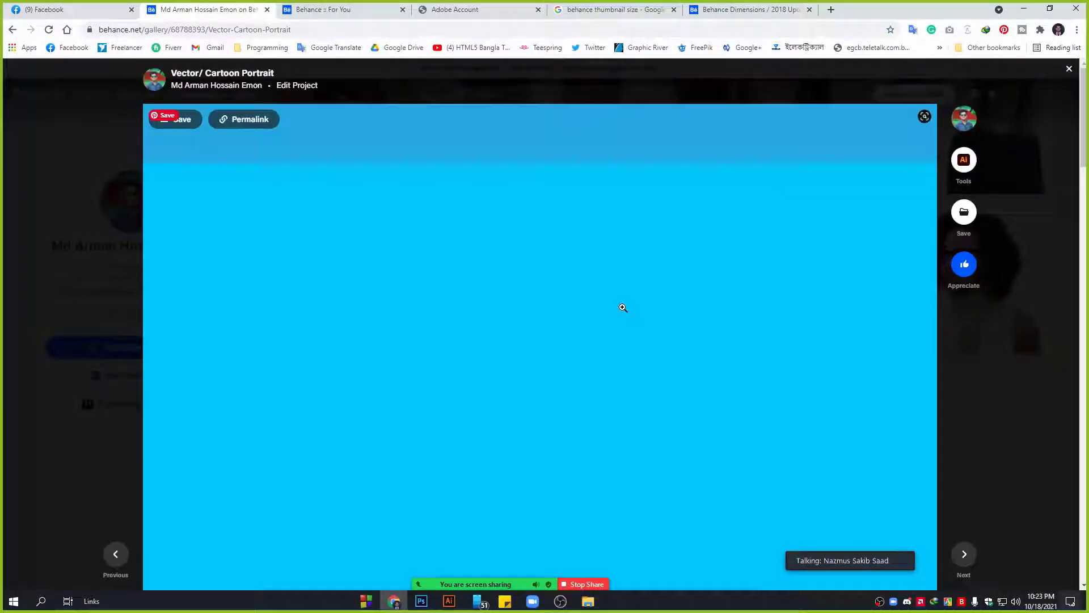
# Browse the Cool Boy cartoon portrait project and close it.
pyautogui.scroll(-10, 624, 309)
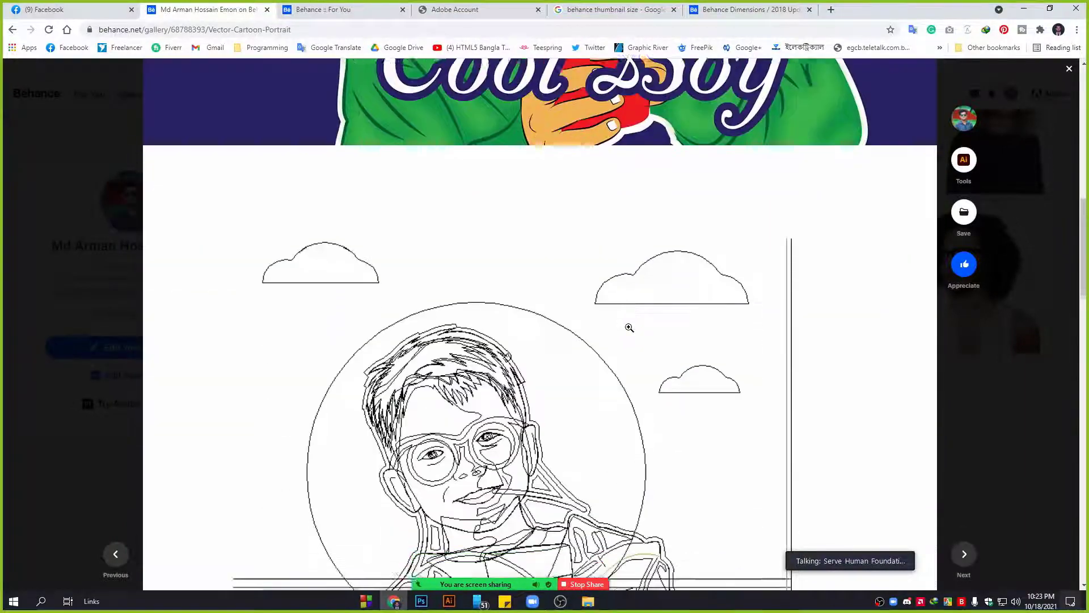
pyautogui.scroll(-10, 629, 328)
pyautogui.scroll(-3, 601, 413)
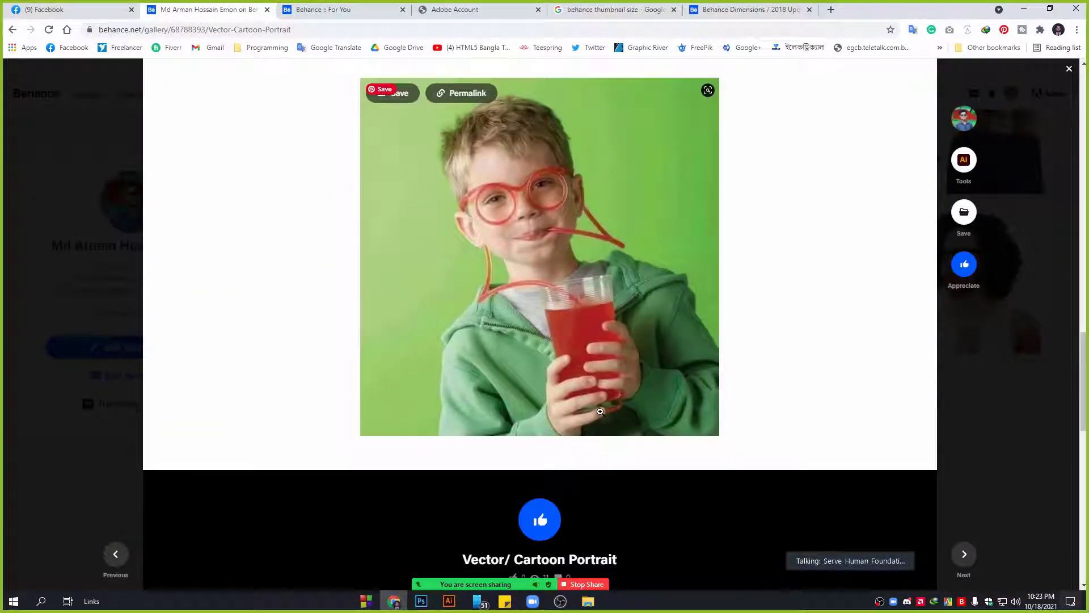
pyautogui.scroll(15, 595, 410)
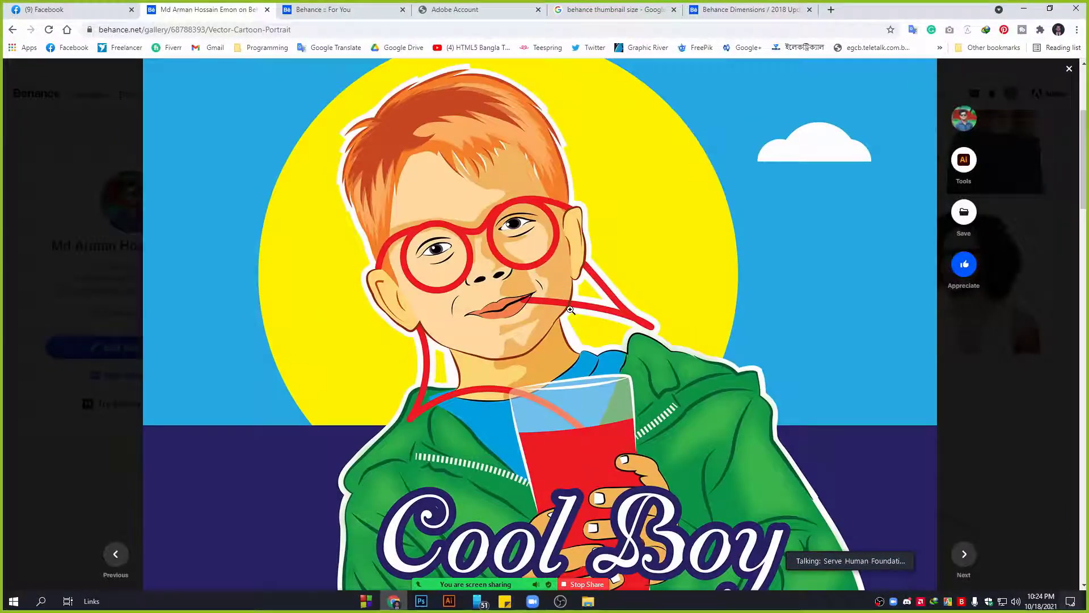
pyautogui.click(1028, 502)
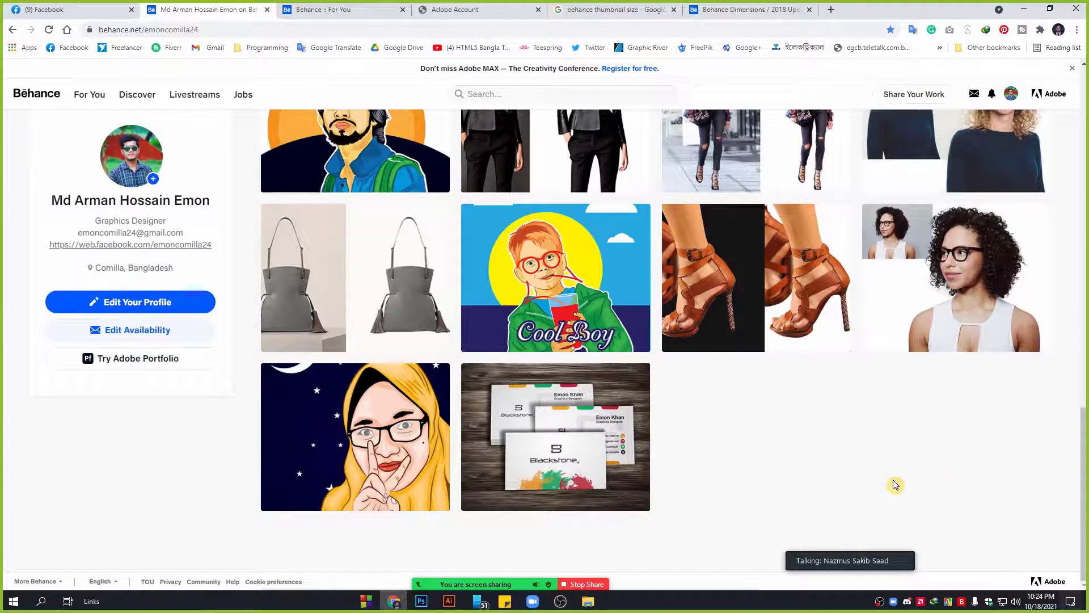
# Open the bearded-man cartoon portrait project, browse its photo-and-illustration images, and close it.
pyautogui.click(384, 143)
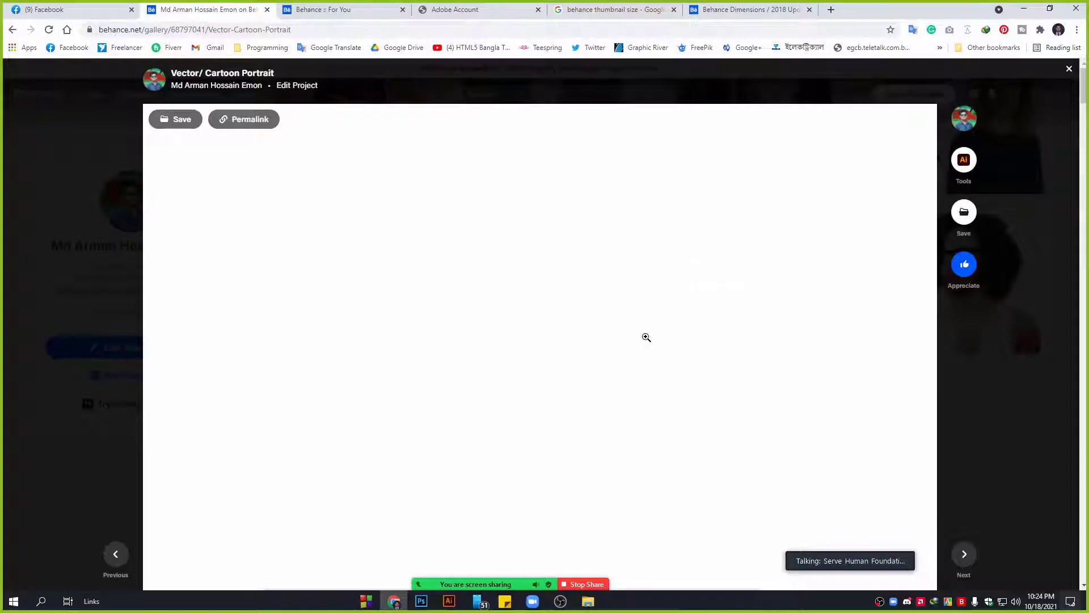
pyautogui.scroll(-8, 841, 356)
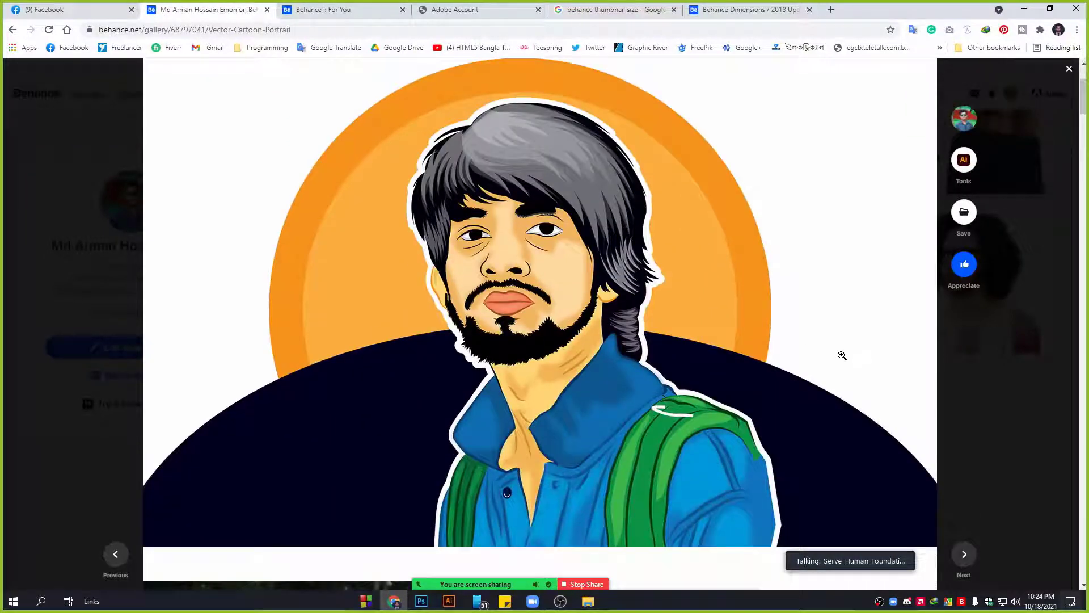
pyautogui.scroll(-8, 841, 355)
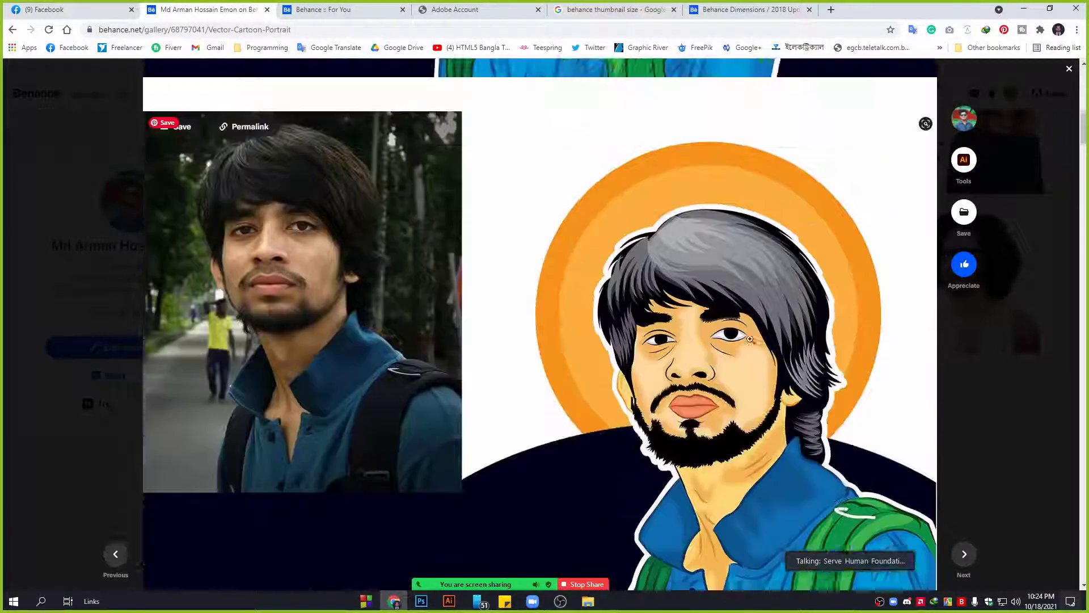
pyautogui.scroll(-8, 901, 424)
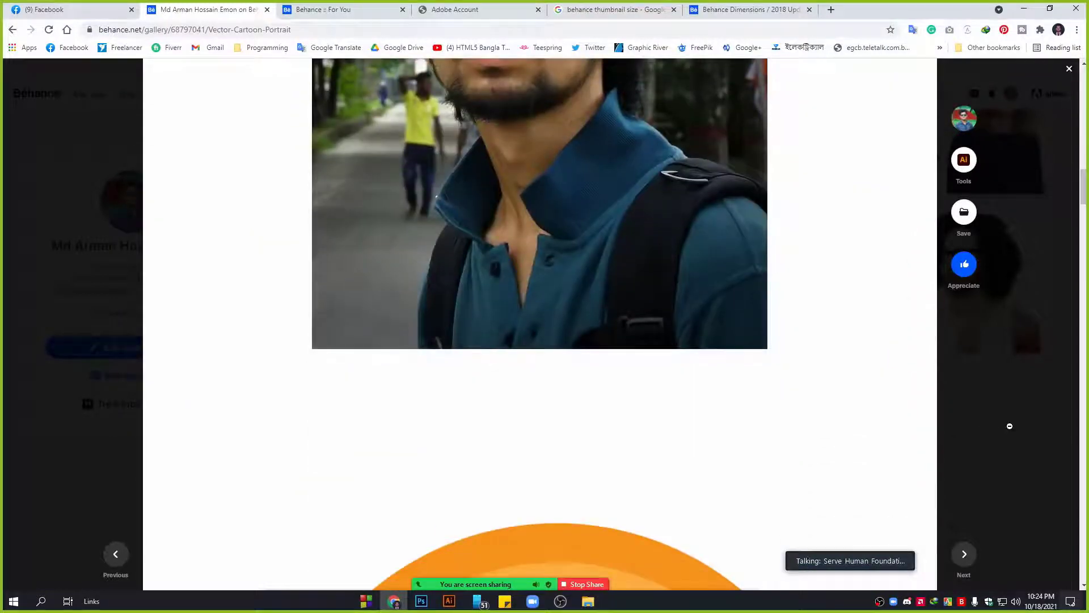
pyautogui.scroll(-5, 836, 425)
pyautogui.click(1020, 467)
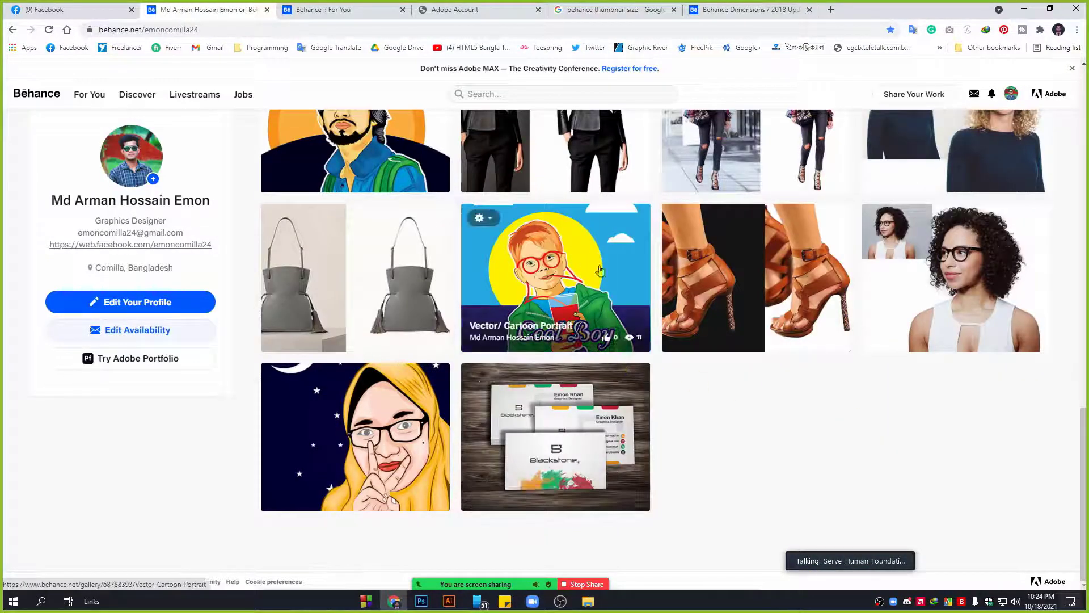
pyautogui.scroll(7, 753, 454)
pyautogui.scroll(10, 754, 456)
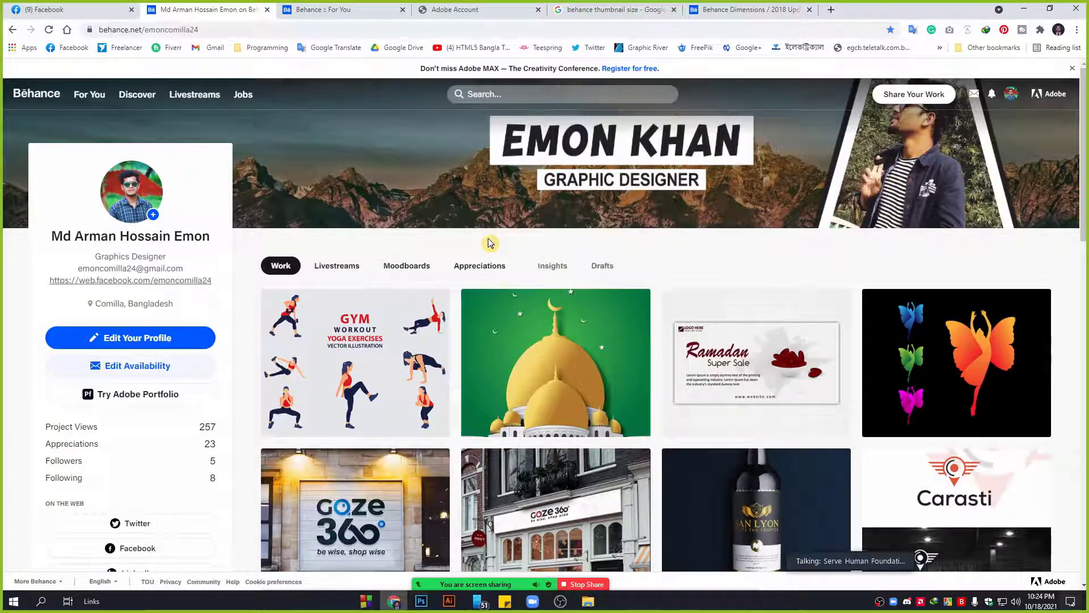
pyautogui.moveTo(564, 321)
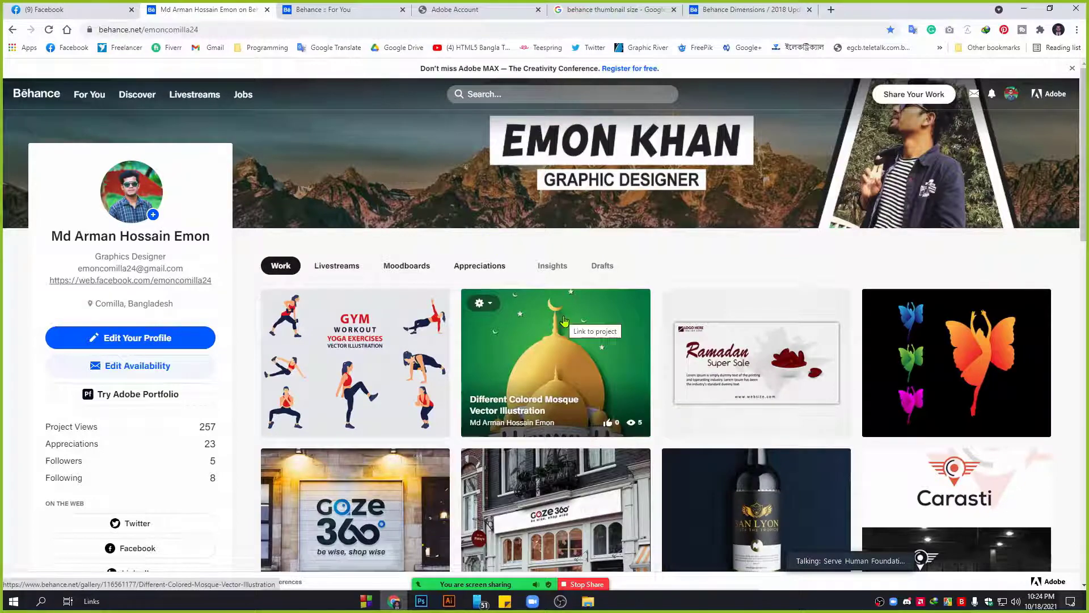
pyautogui.moveTo(359, 202)
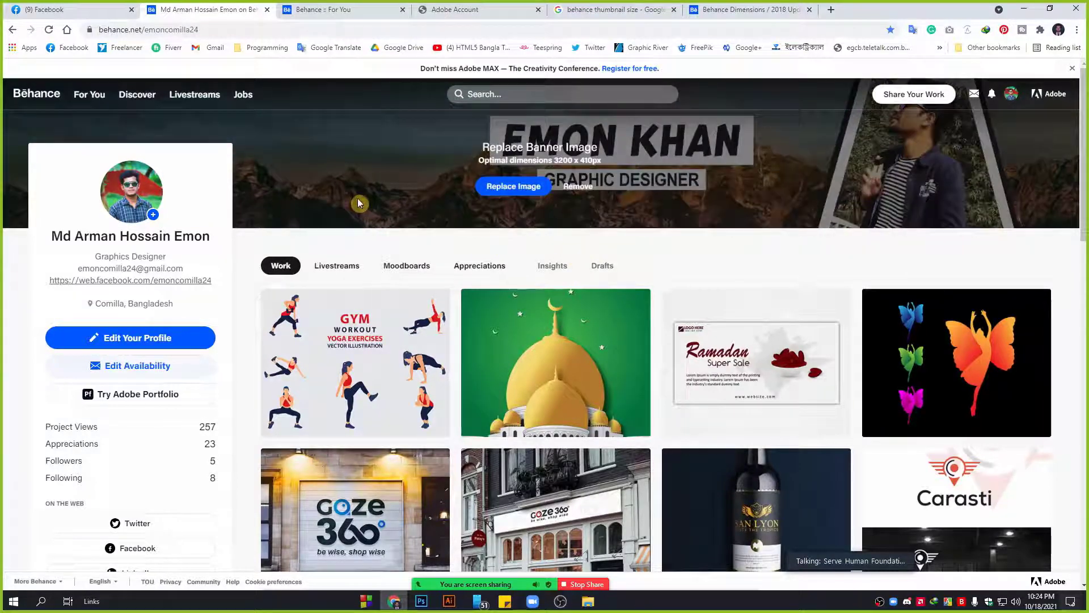